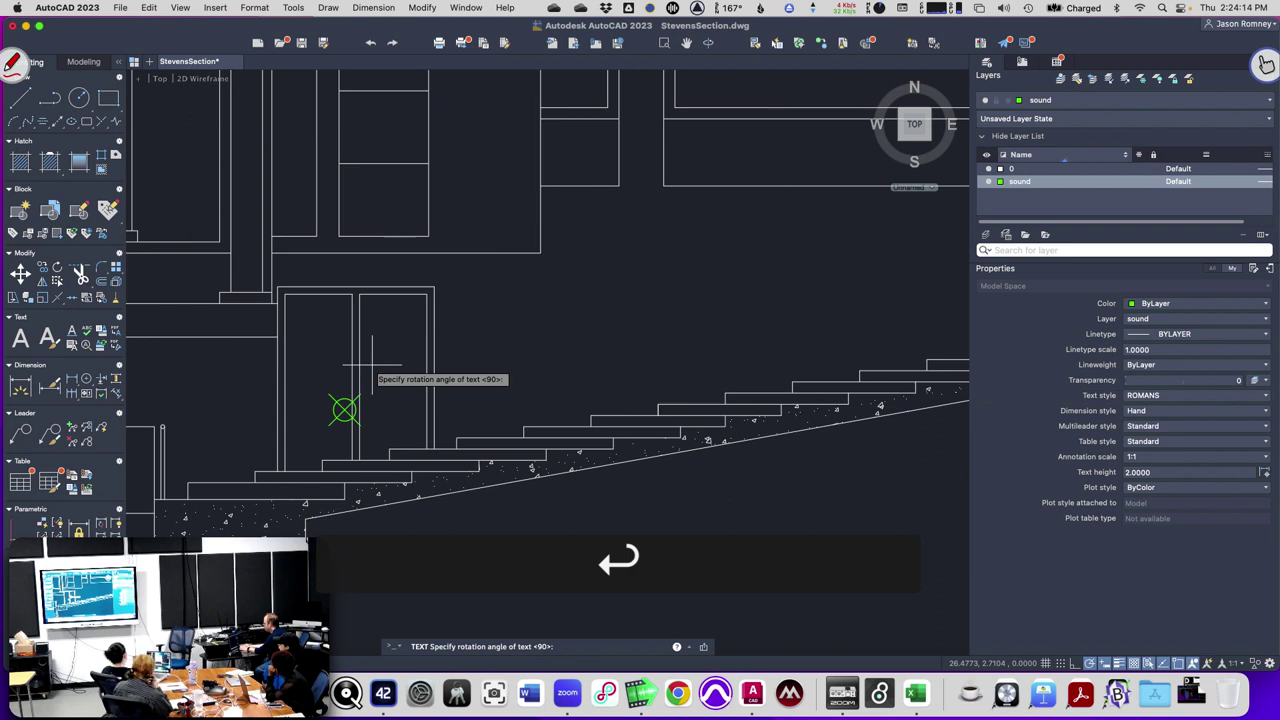
Place the single-line text "A" at a rotation of 0 beside the green circle-and-cross marker in the lower doorway.
text(0)
key(Return)
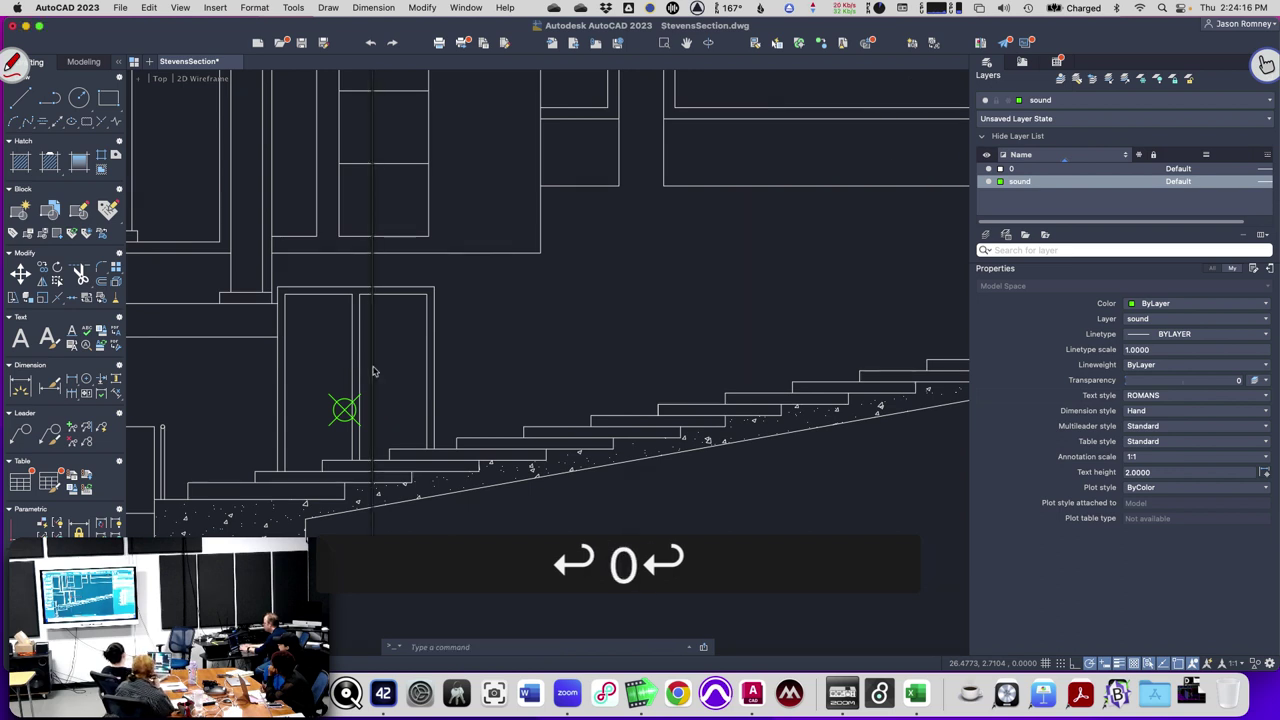
text(A)
key(Return)
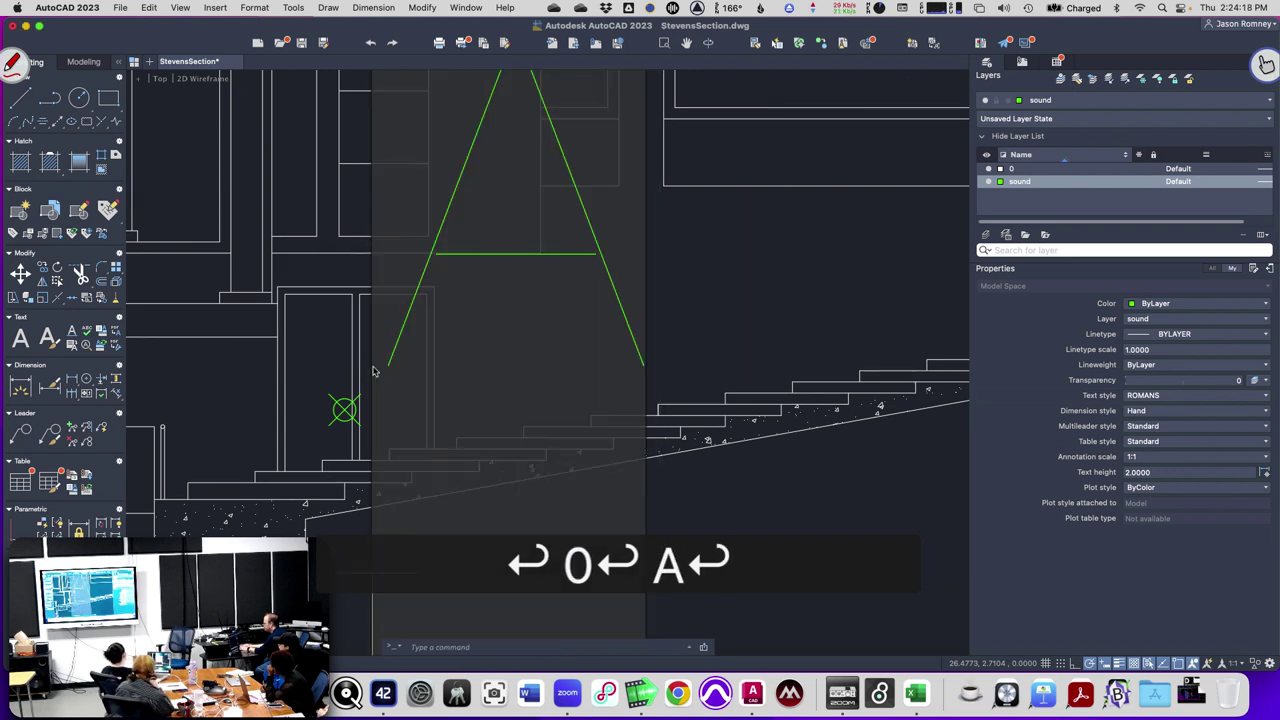
key(Return)
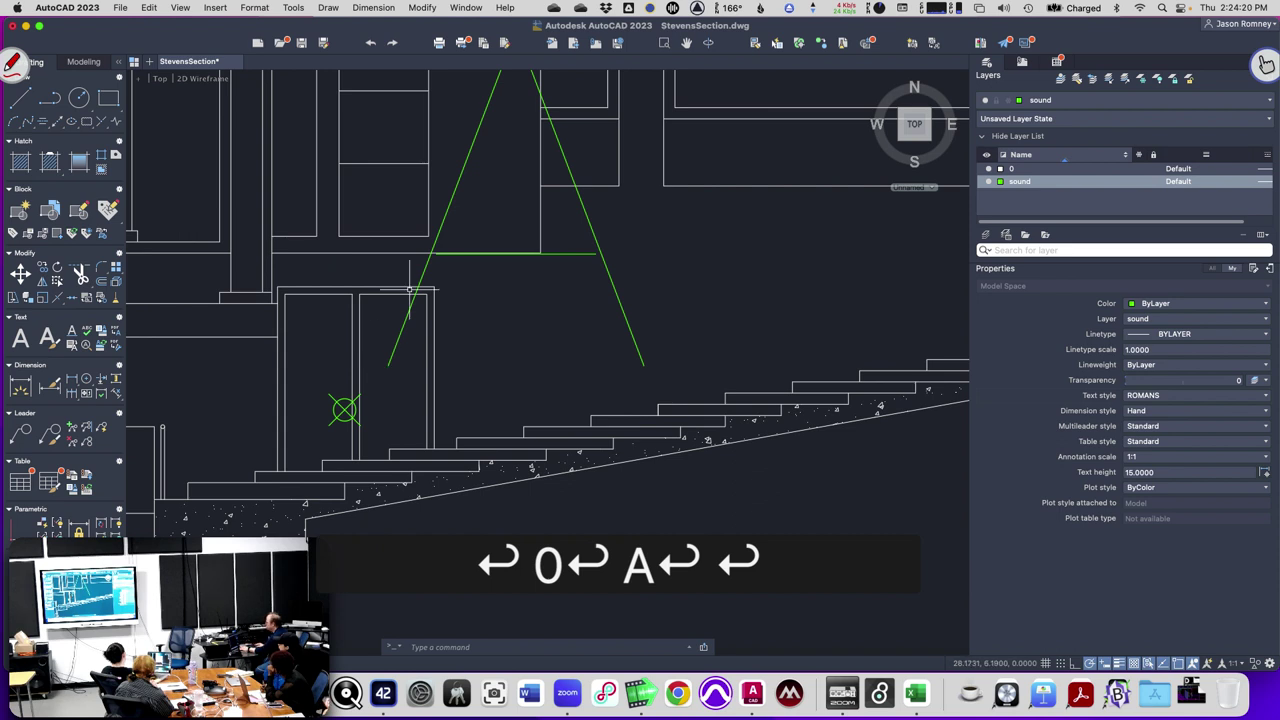
Set the height of the letter A text to 1 and clear the selection.
click(422, 268)
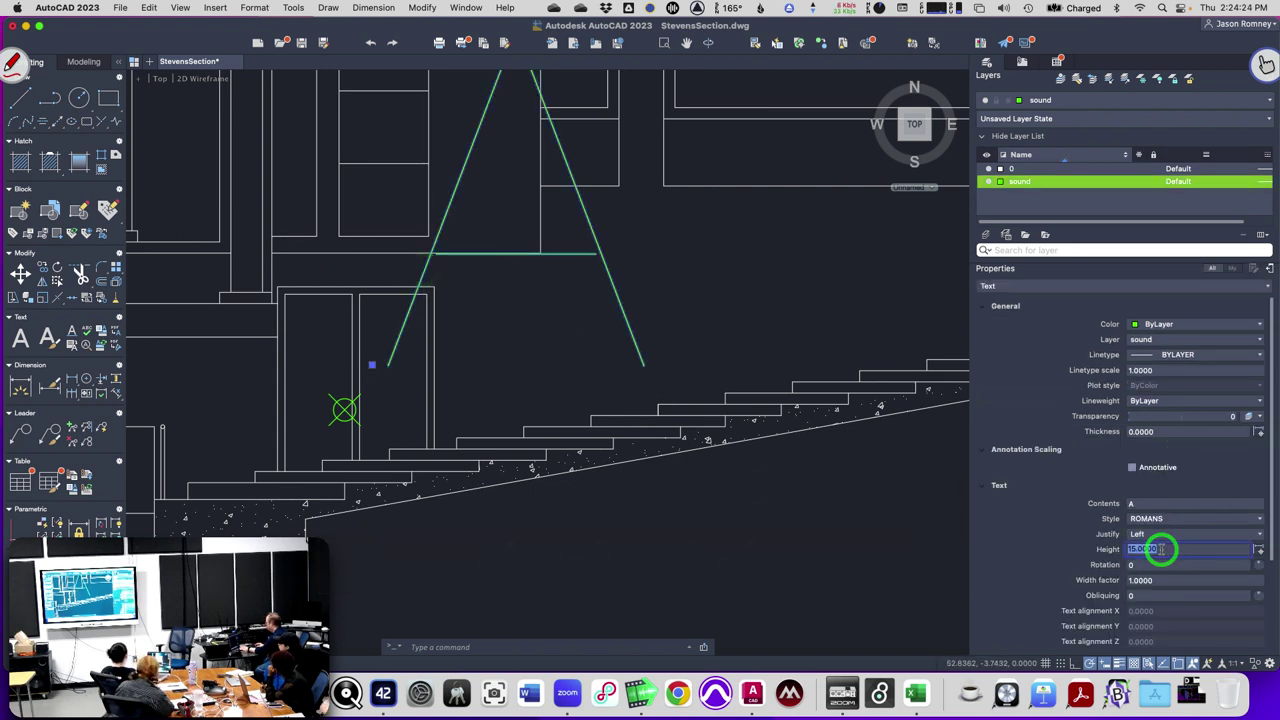
text(1)
key(Return)
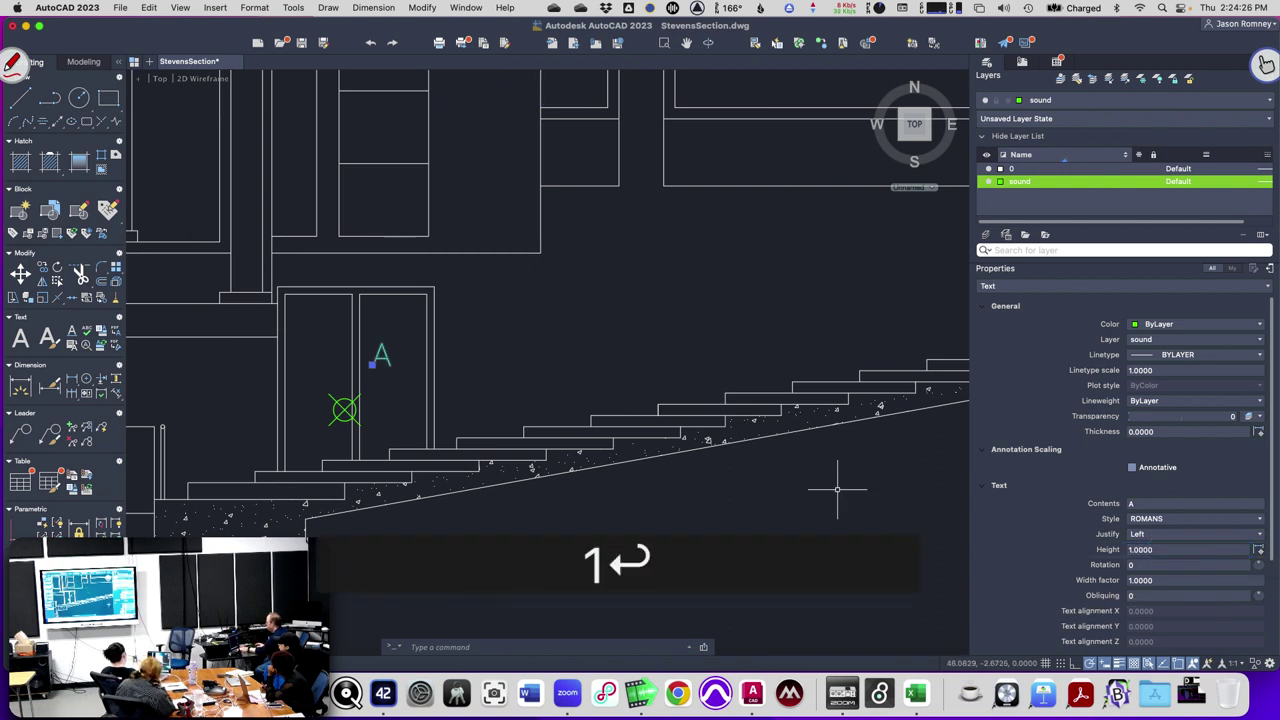
key(Escape)
key(Escape)
key(Escape)
key(Escape)
key(Escape)
key(Escape)
key(Escape)
key(Escape)
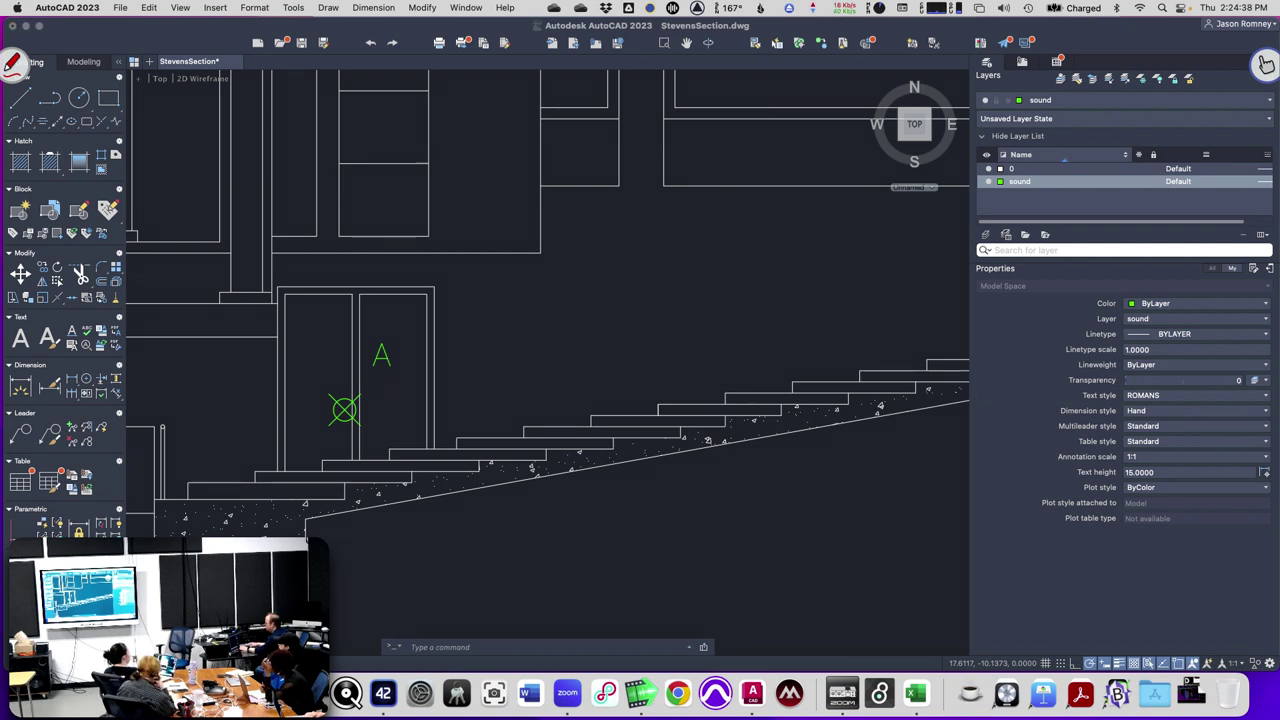
Switch to Safari, load uncsa.instructure.com in place of the open tabs, and return to AutoCAD.
key(super+w)
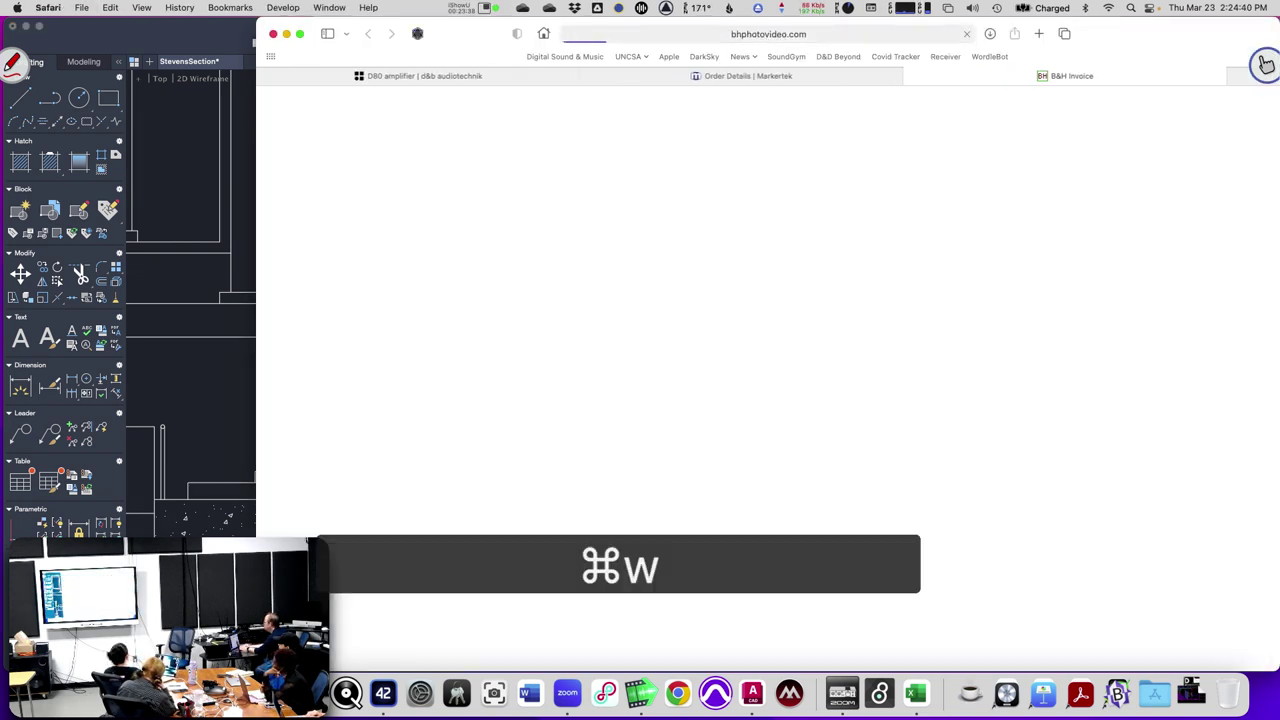
key(super+w)
key(super+w)
key(super+l)
text(u)
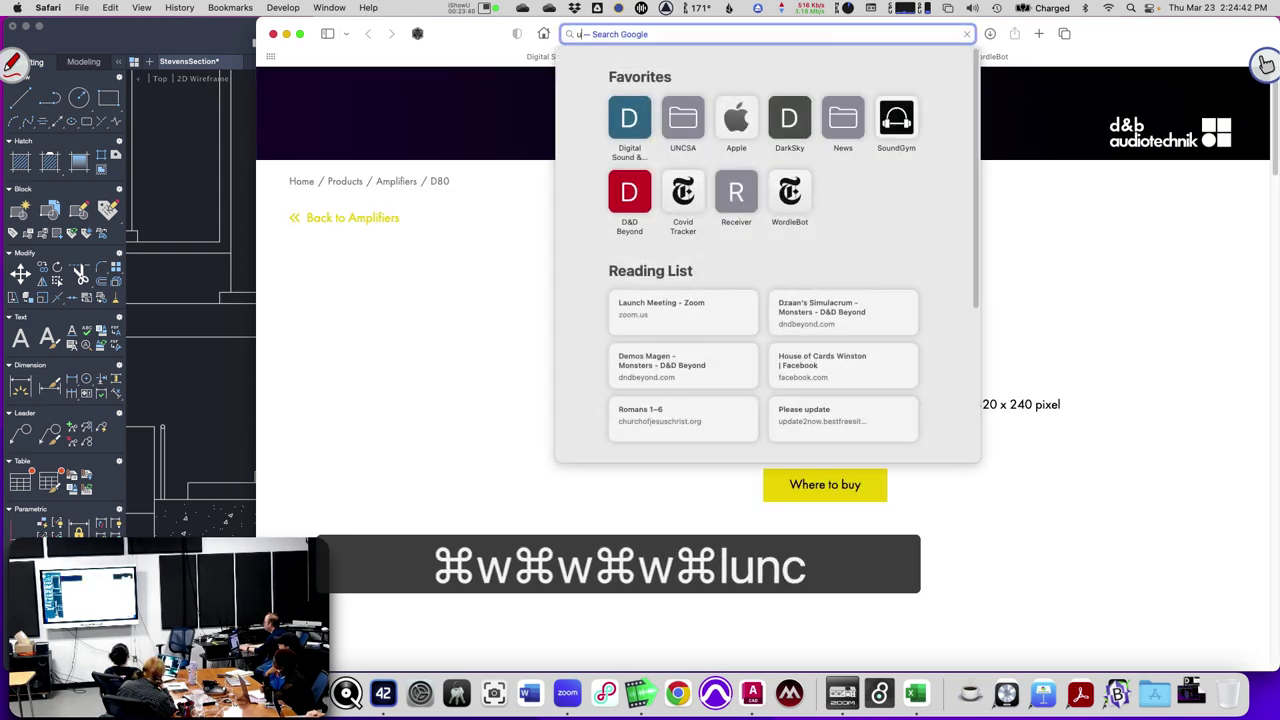
text(ncsa.in)
key(Return)
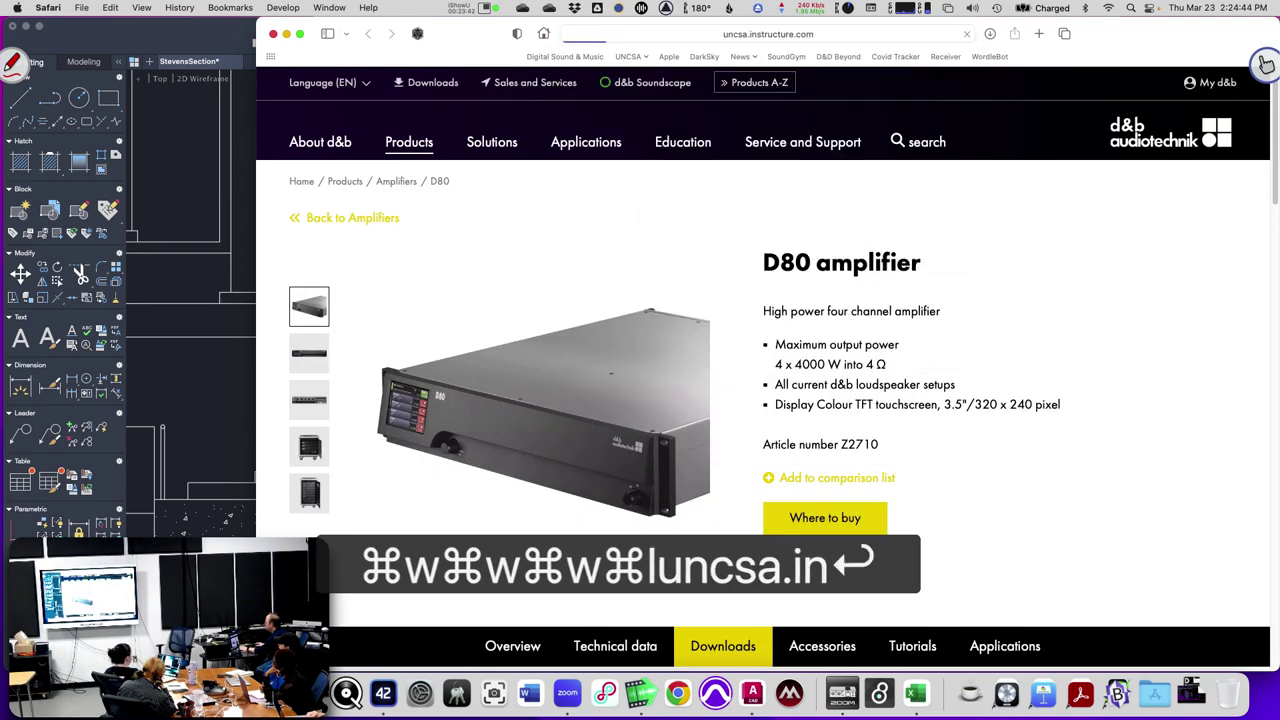
key(super+w)
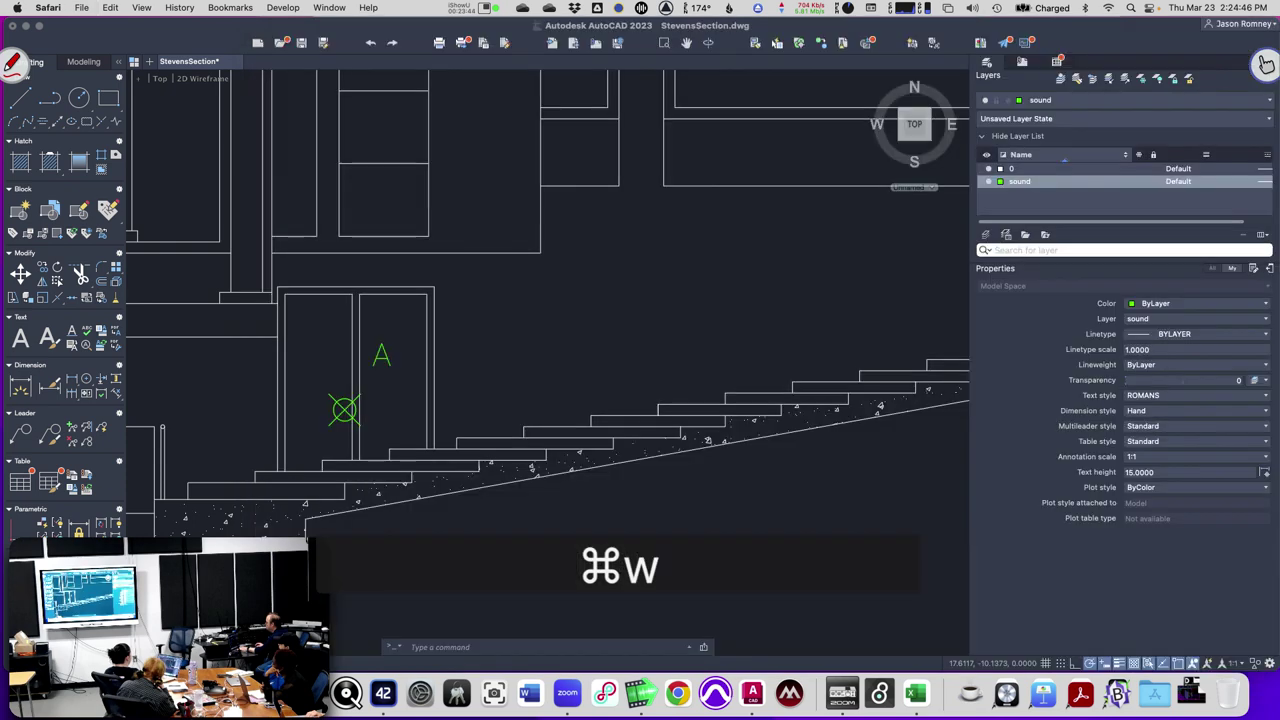
key(super+h)
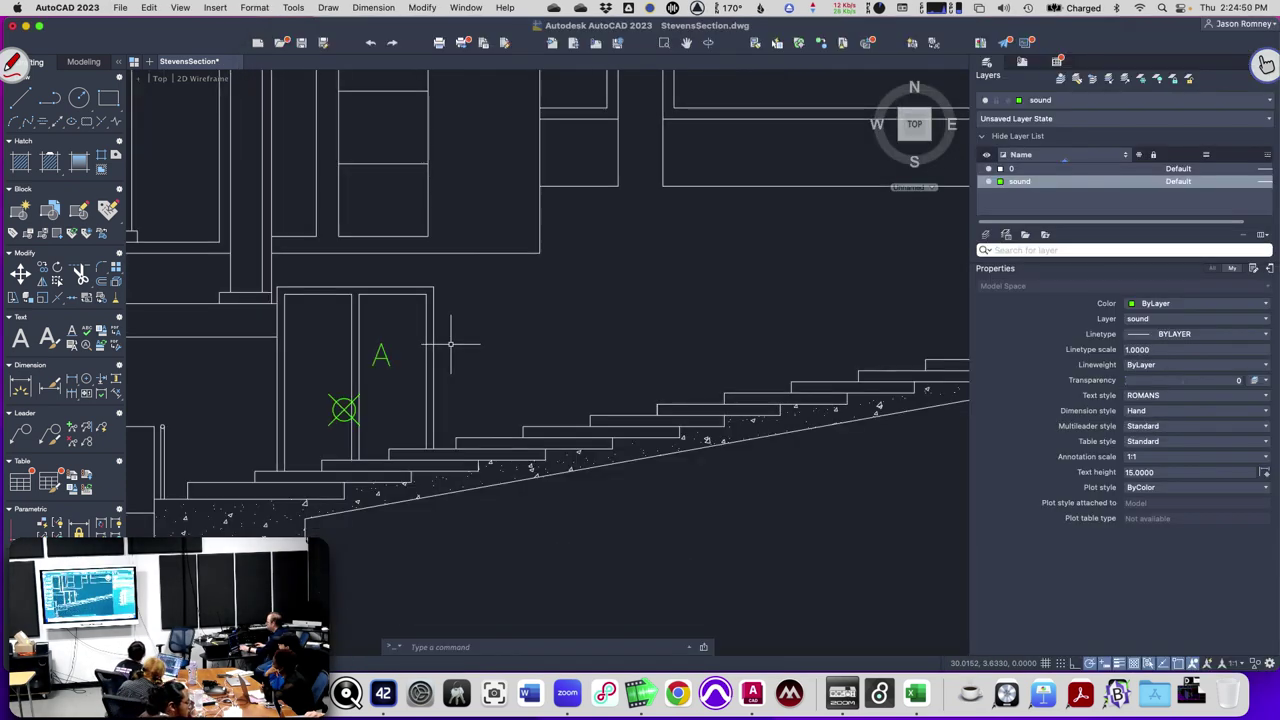
Copy the doorway marker and its letter A from the foot of the lower stairs to the top step by the lower rear wall.
scroll(451, 343, down, 4)
scroll(451, 343, down, 2)
drag(449, 346, 363, 346)
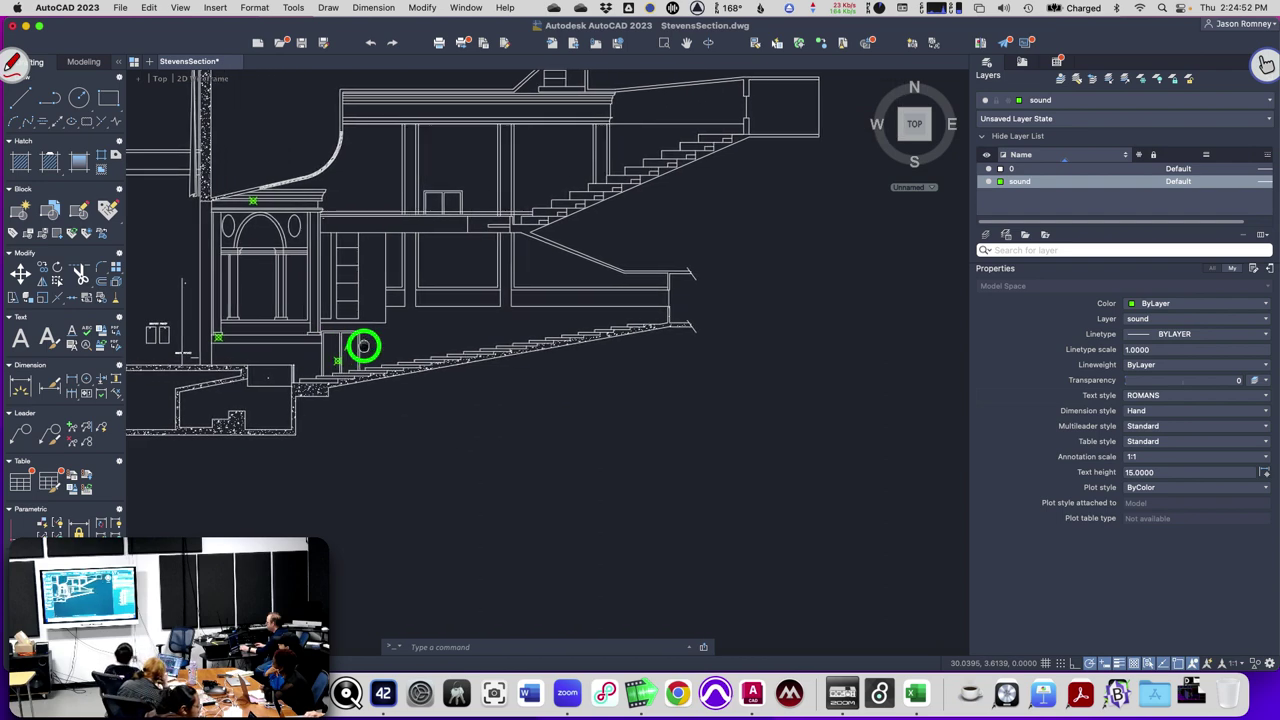
scroll(338, 357, up, 3)
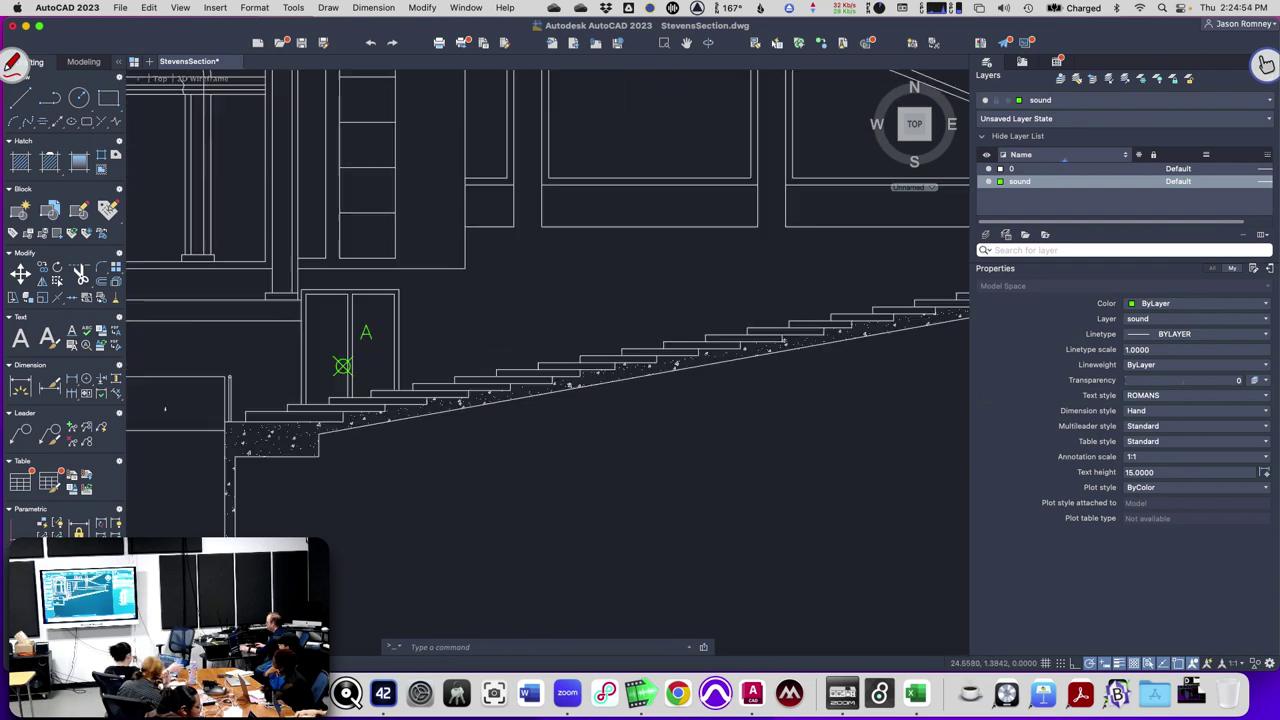
click(330, 317)
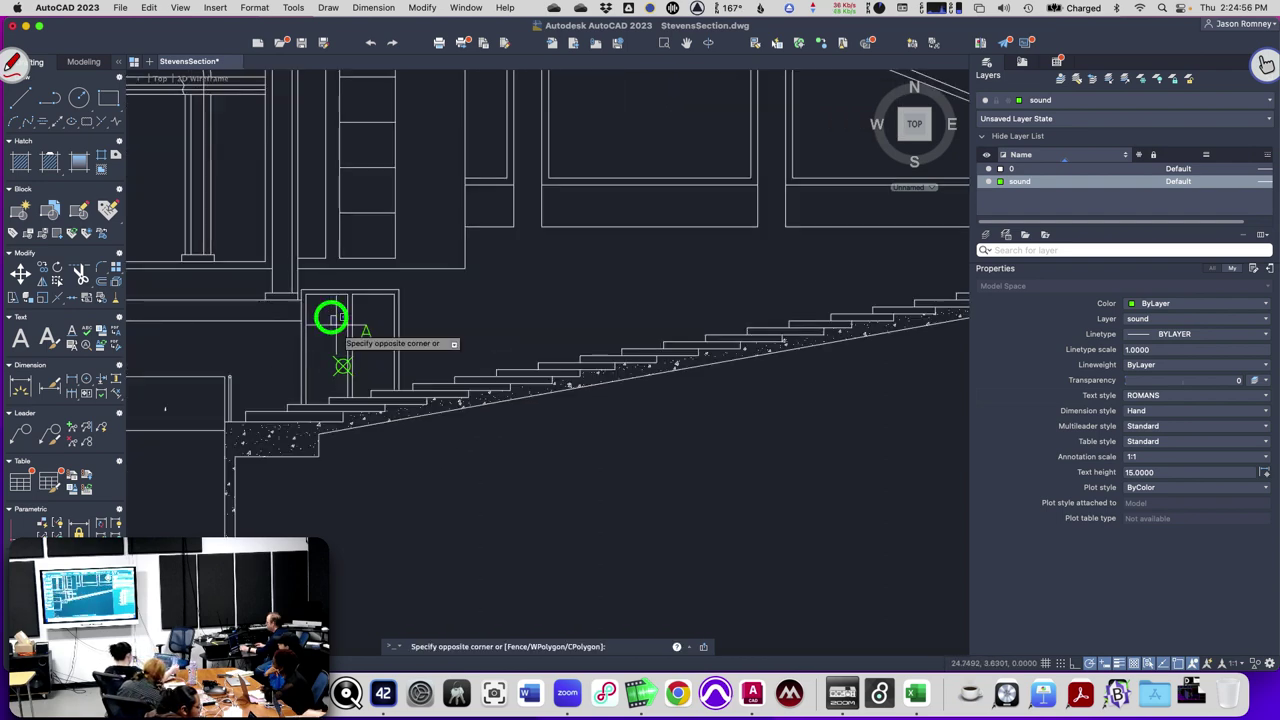
click(381, 381)
text(co)
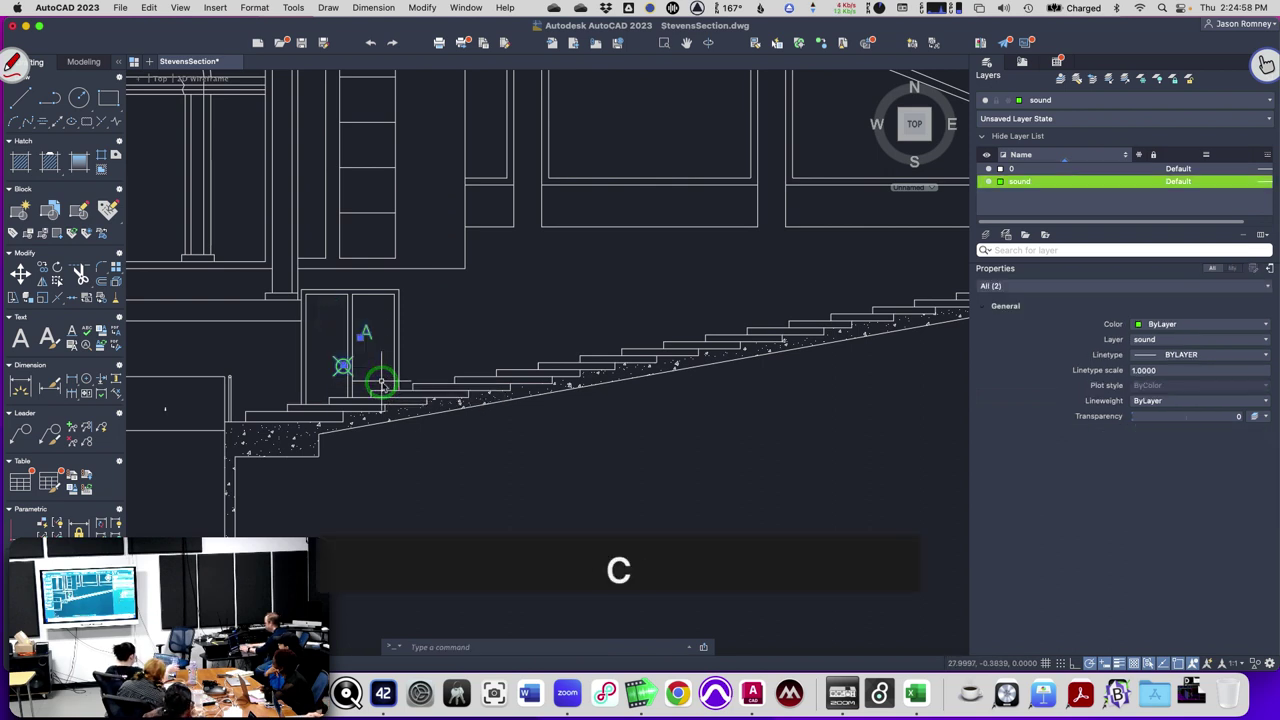
key(Return)
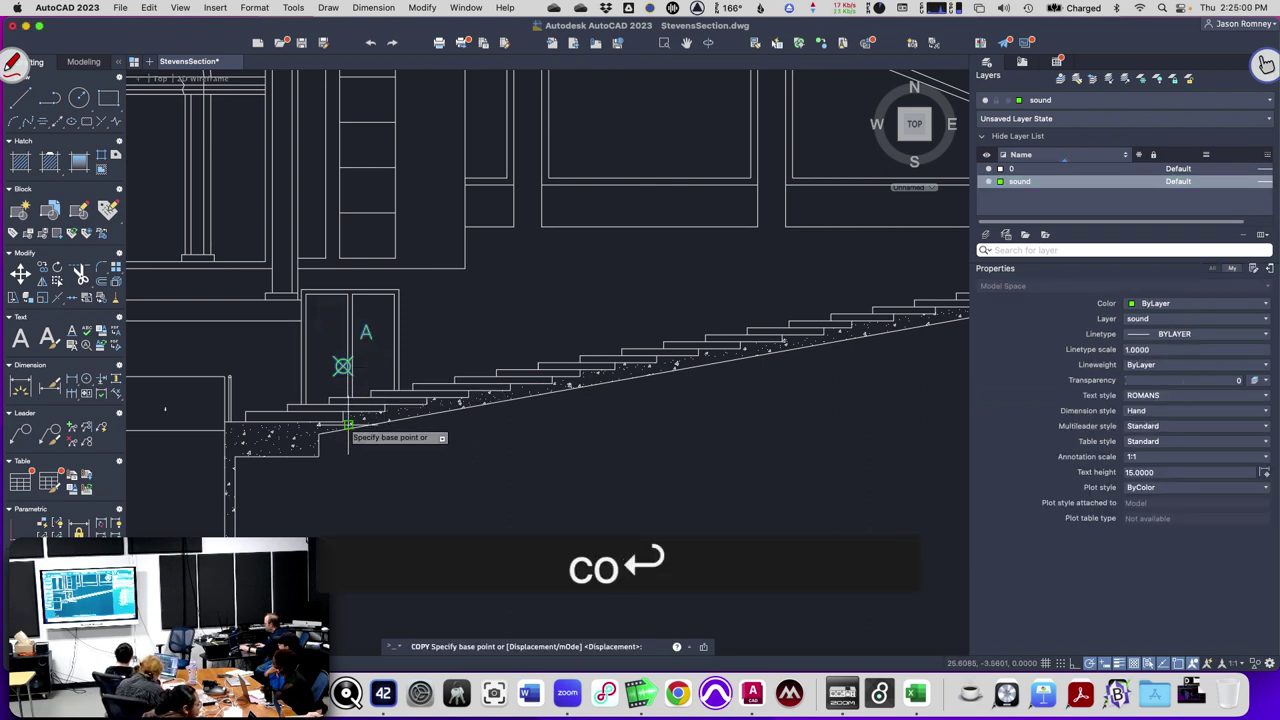
click(343, 423)
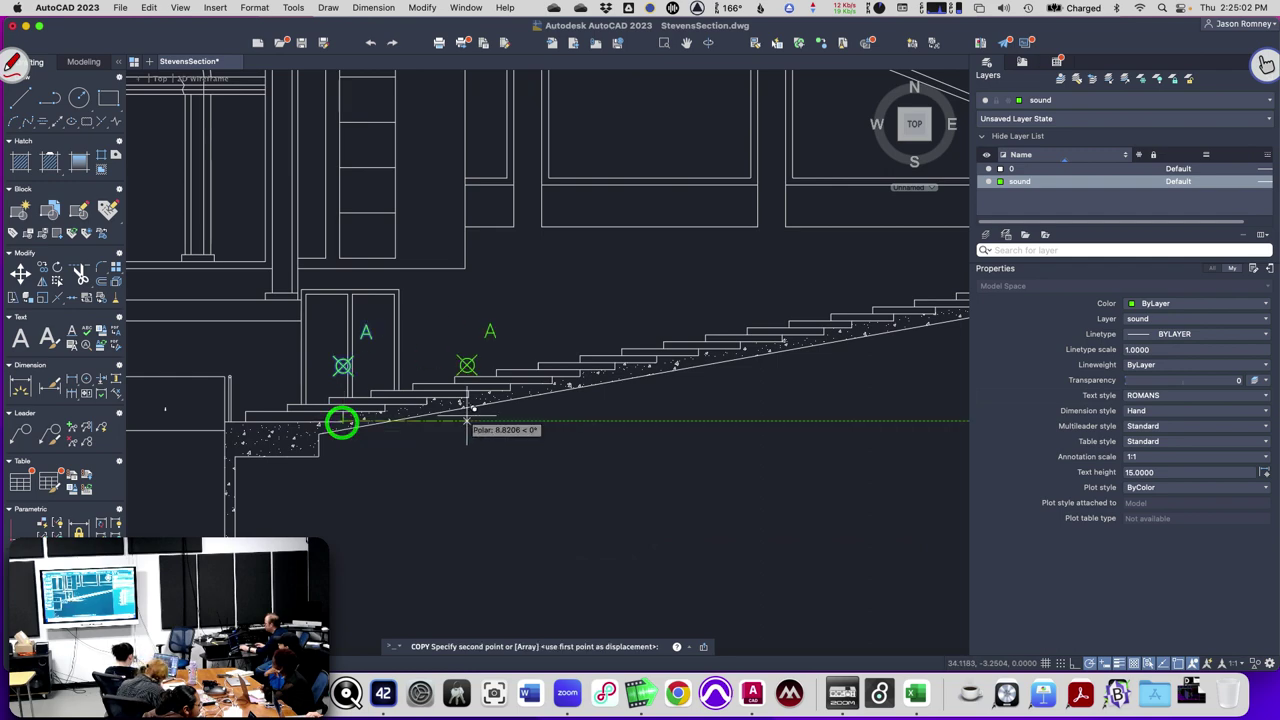
scroll(475, 410, down, 5)
scroll(640, 380, up, 5)
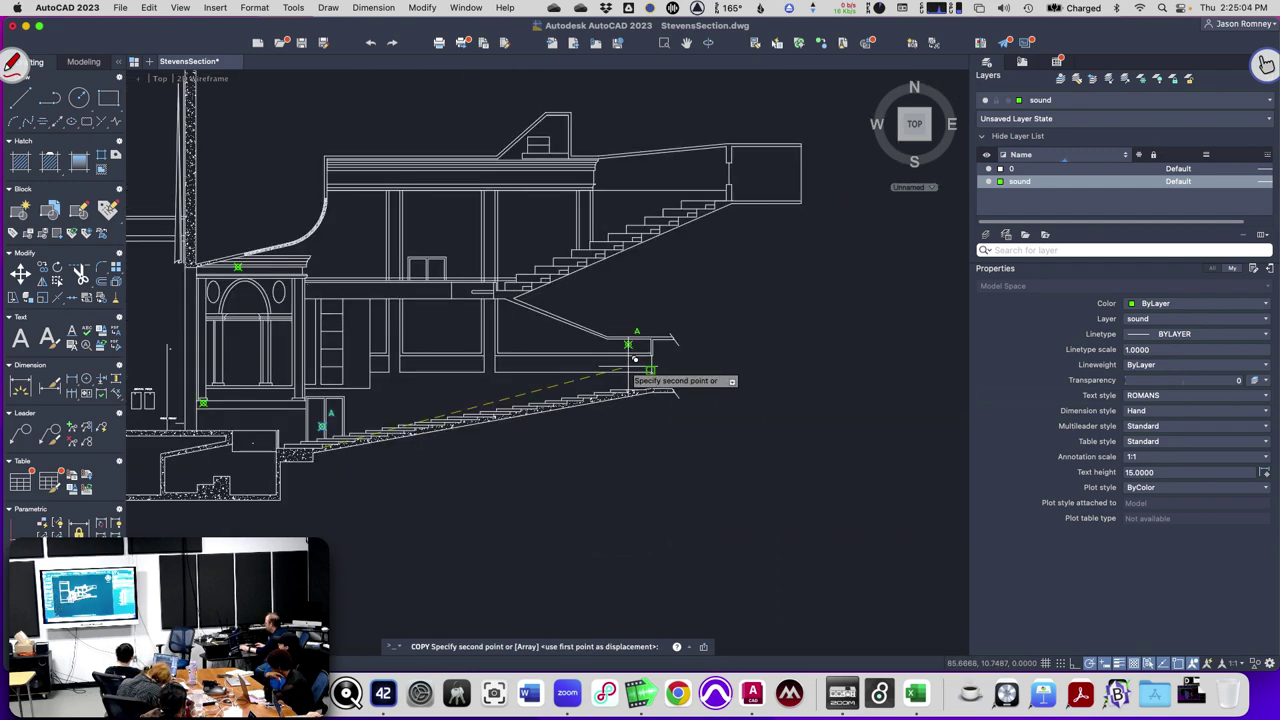
scroll(657, 401, up, 3)
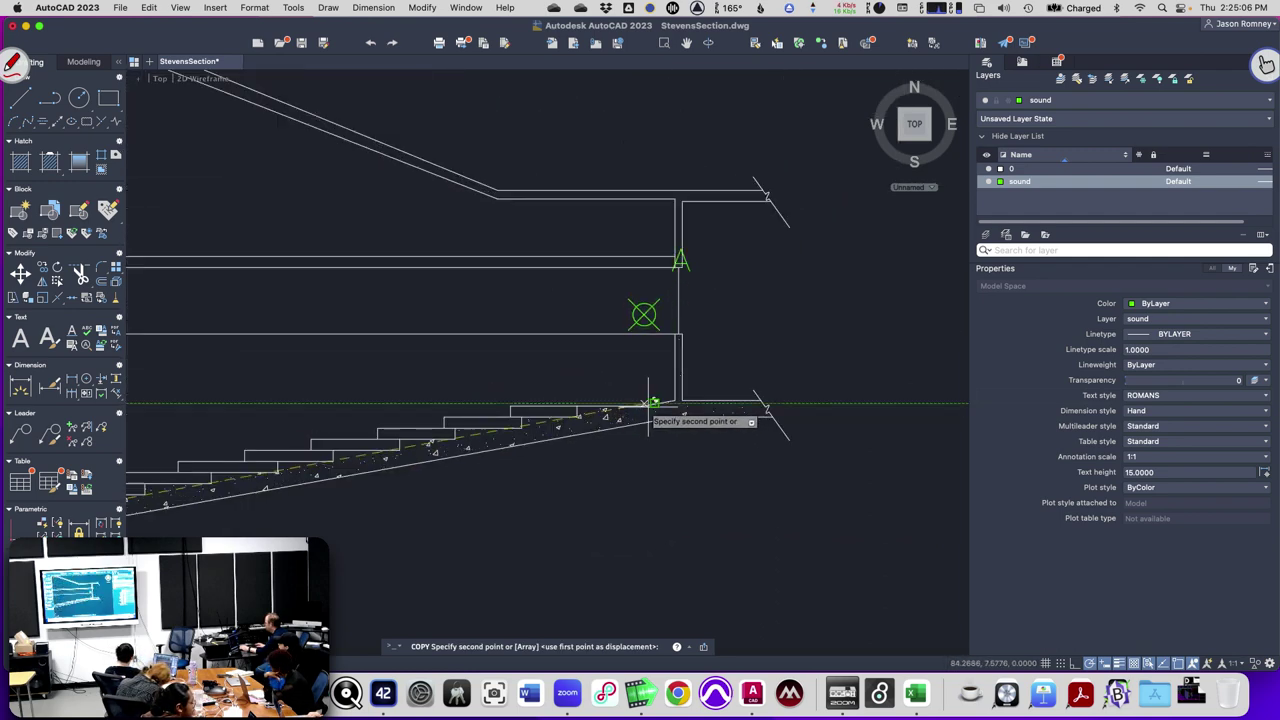
click(645, 404)
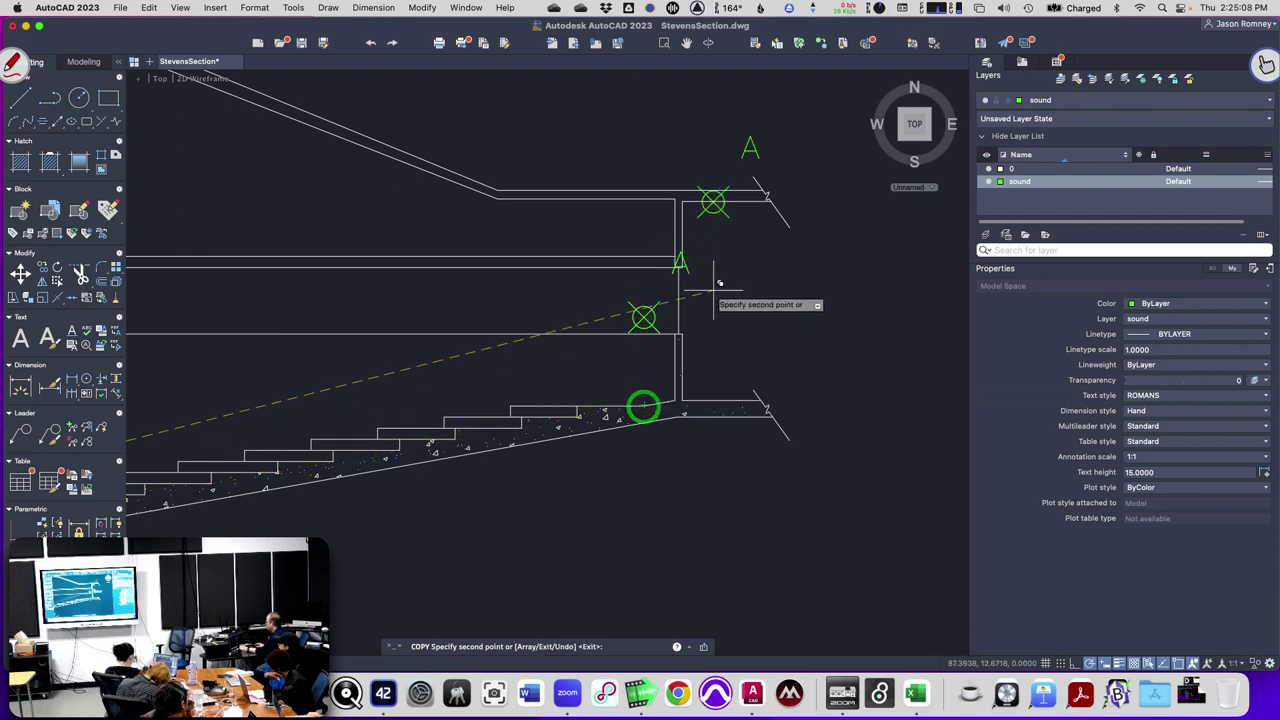
Place two more copies of the marker and label, at the lowest balcony step and the top balcony step near its rear wall.
scroll(719, 284, down, 6)
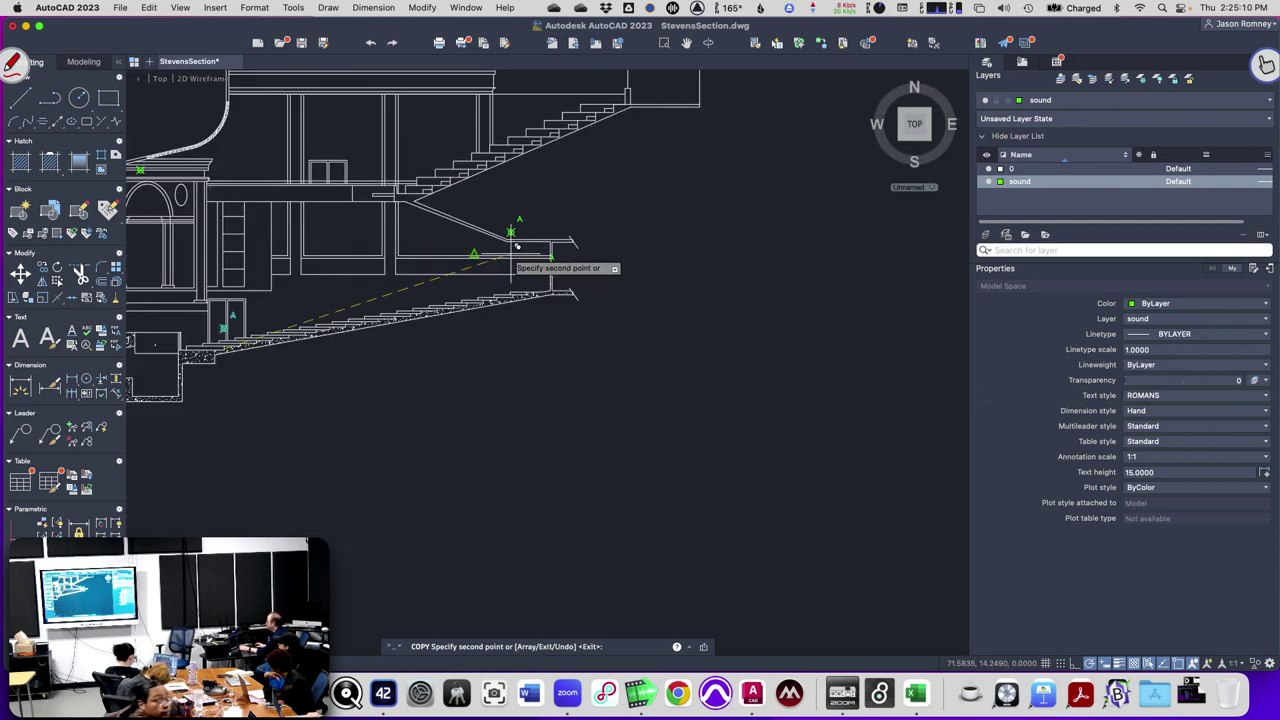
scroll(423, 157, up, 3)
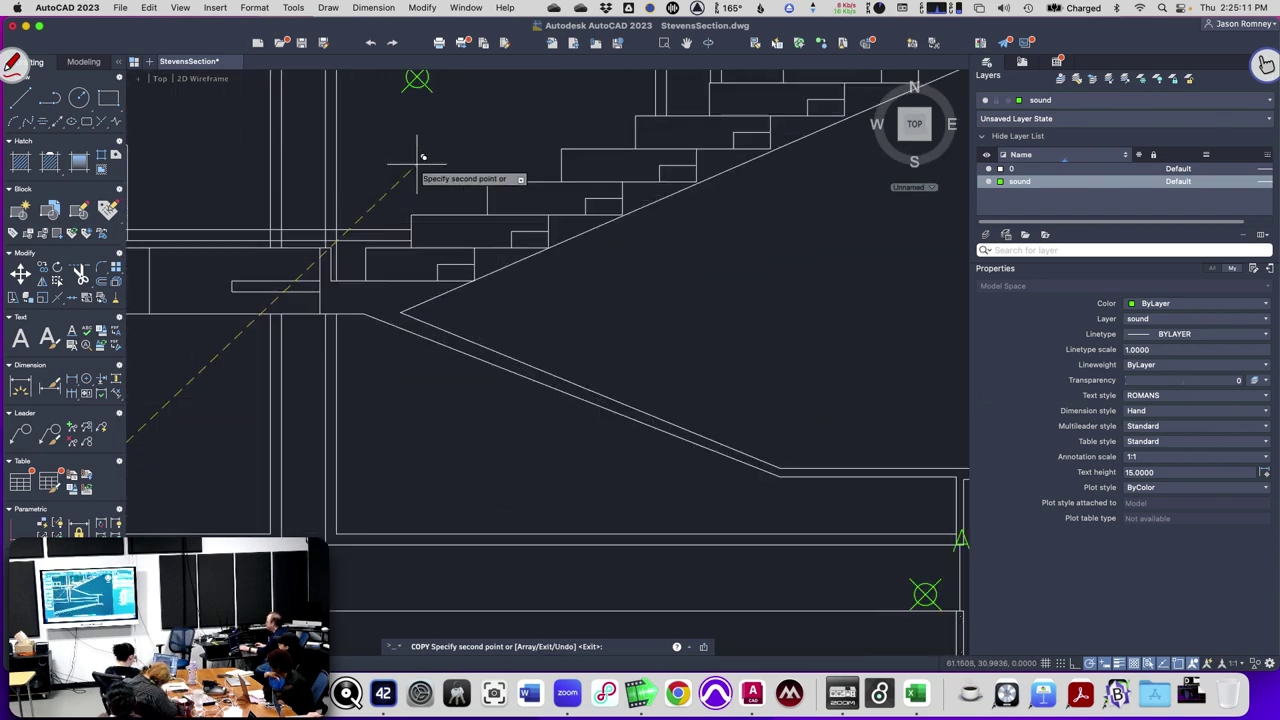
click(476, 280)
scroll(471, 277, down, 5)
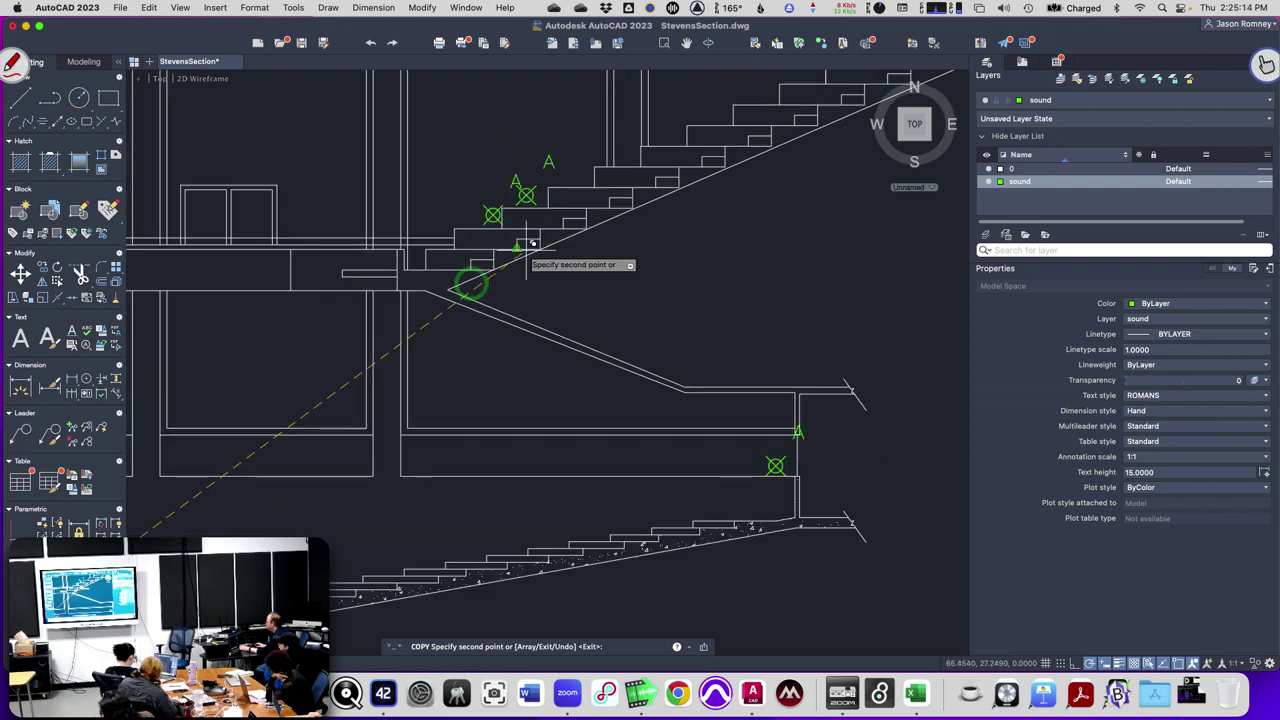
scroll(717, 180, up, 4)
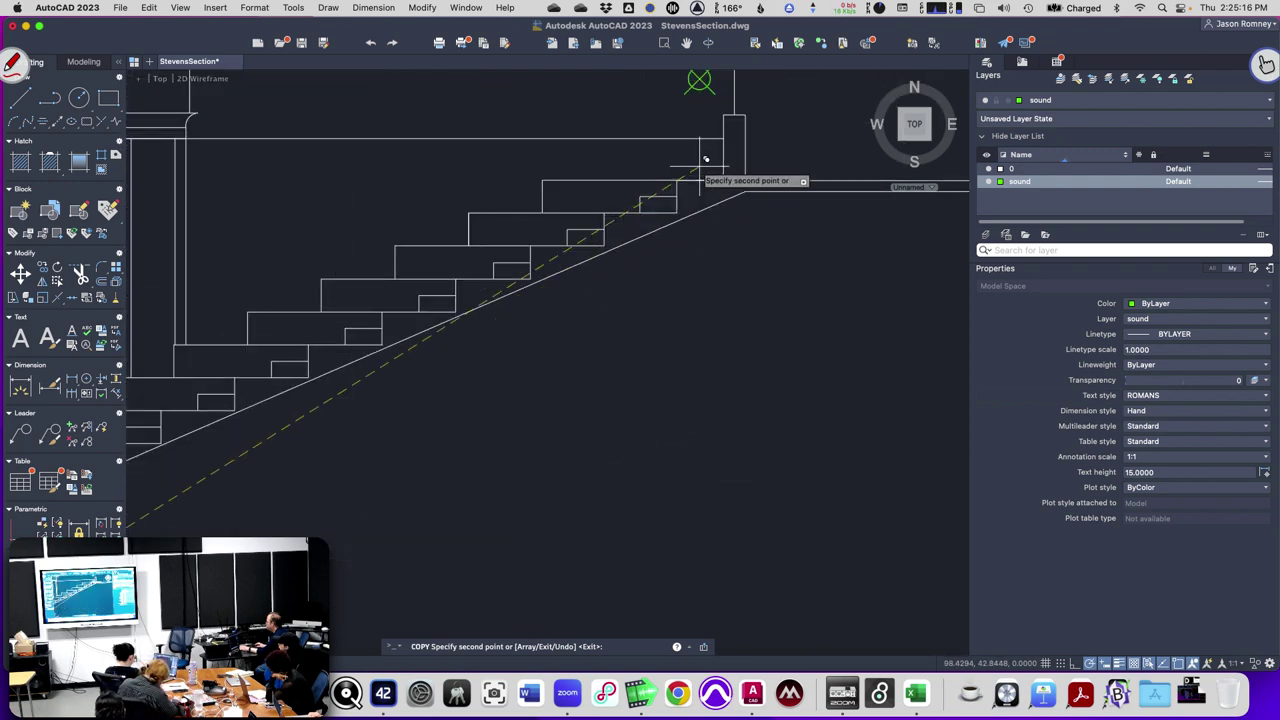
click(723, 185)
key(Escape)
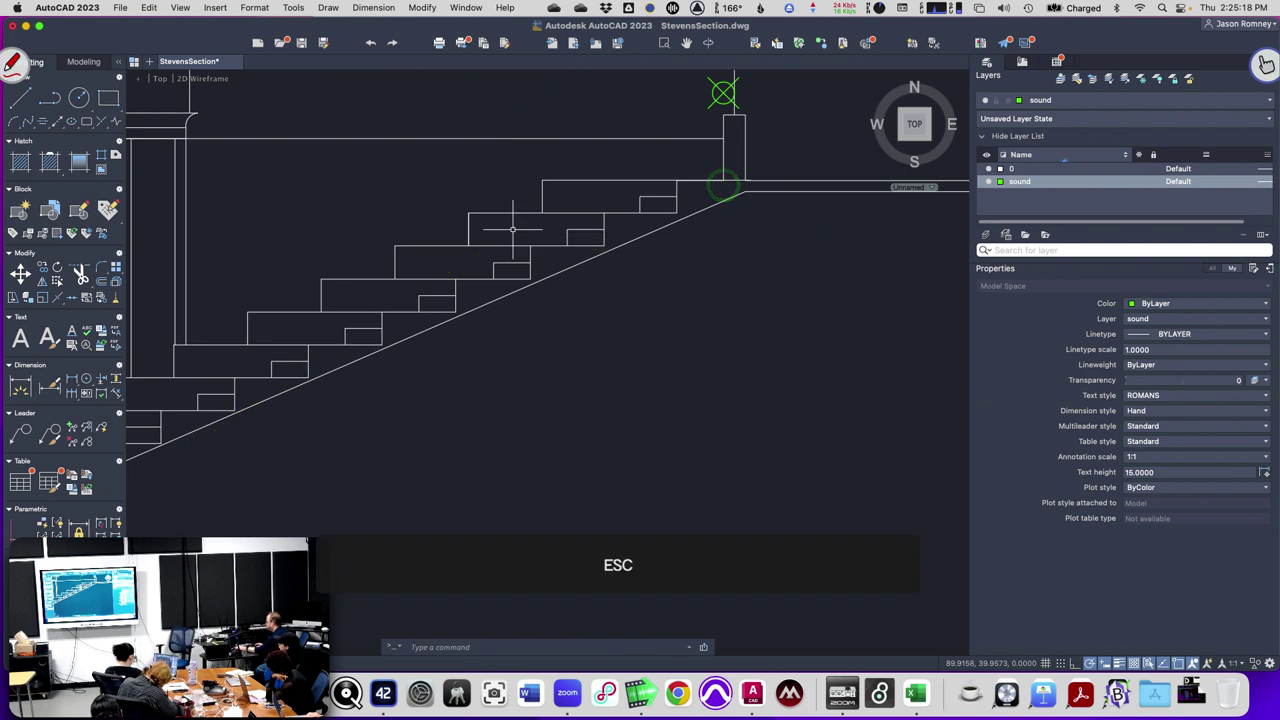
Change the label at the balcony's rear wall to D and the label at the lowest balcony step to C.
scroll(455, 322, down, 3)
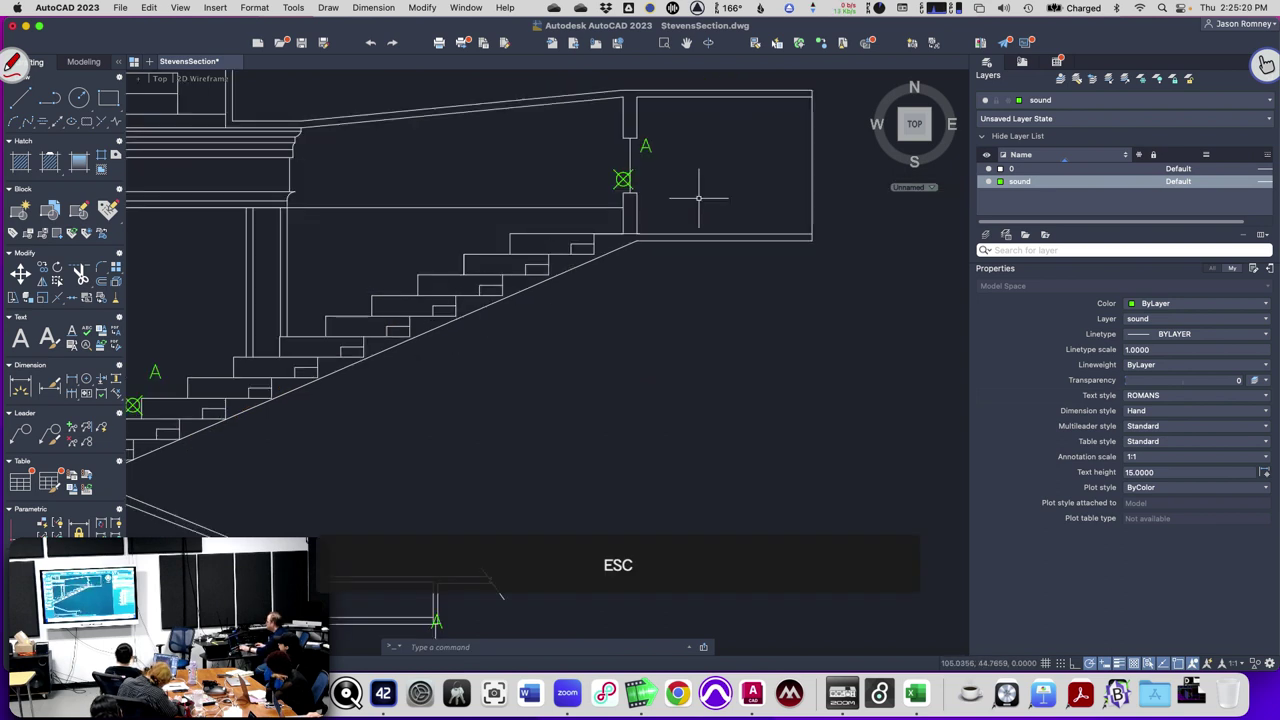
double_click(649, 147)
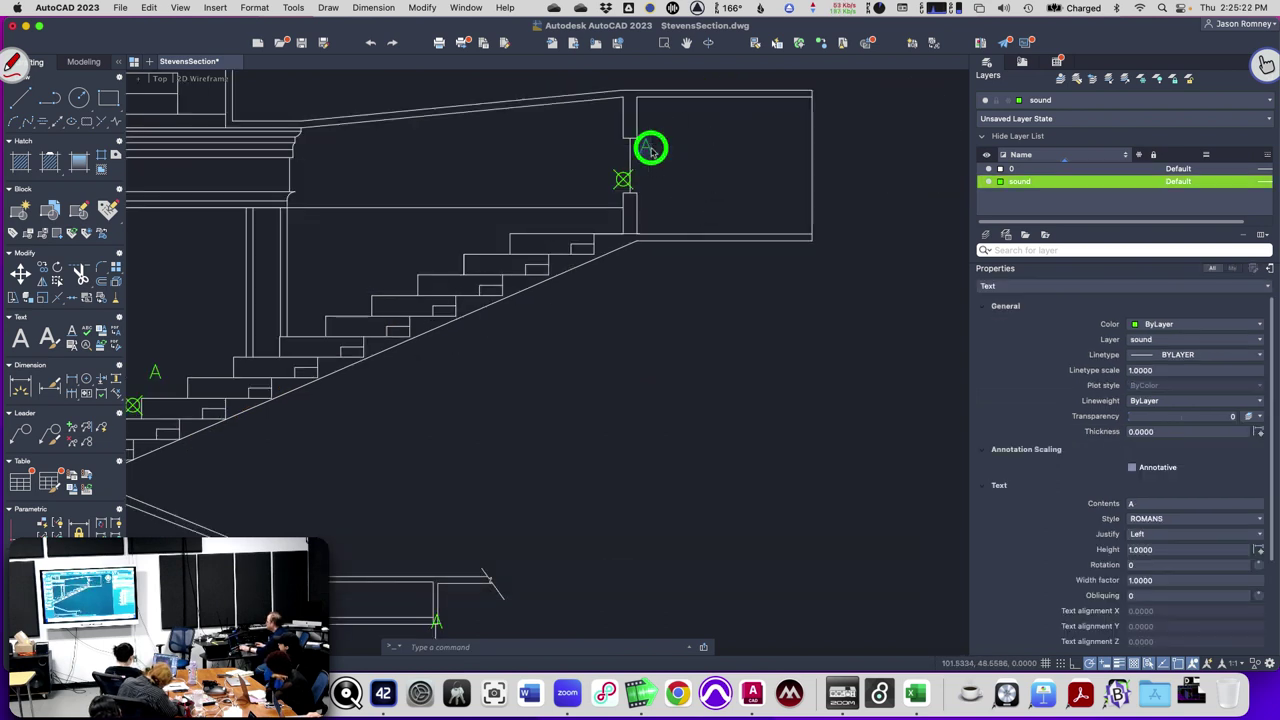
text(D)
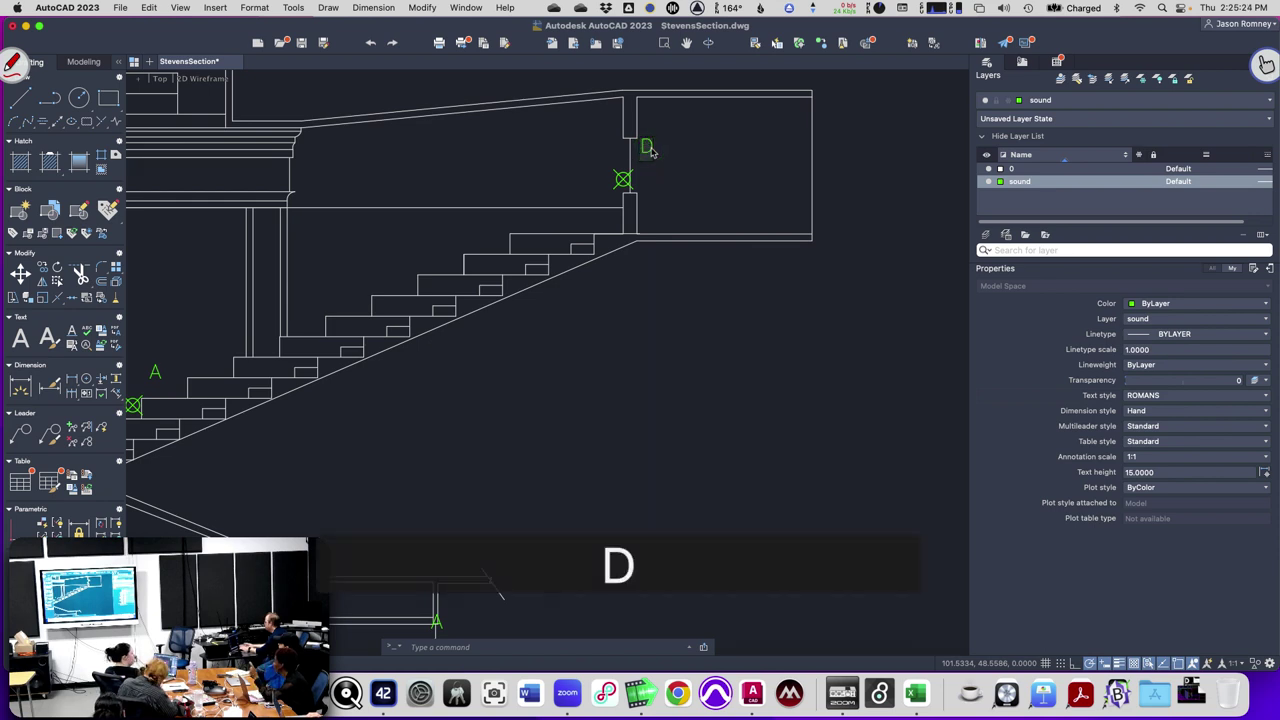
key(Return)
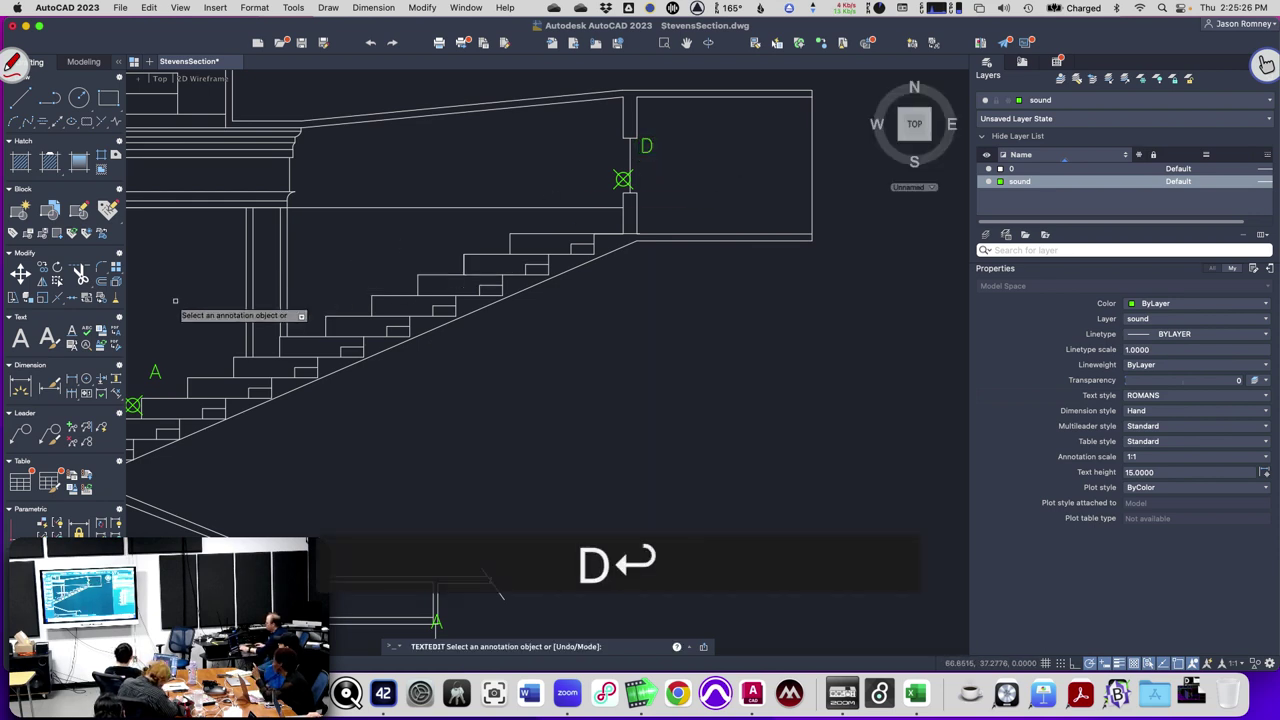
click(155, 370)
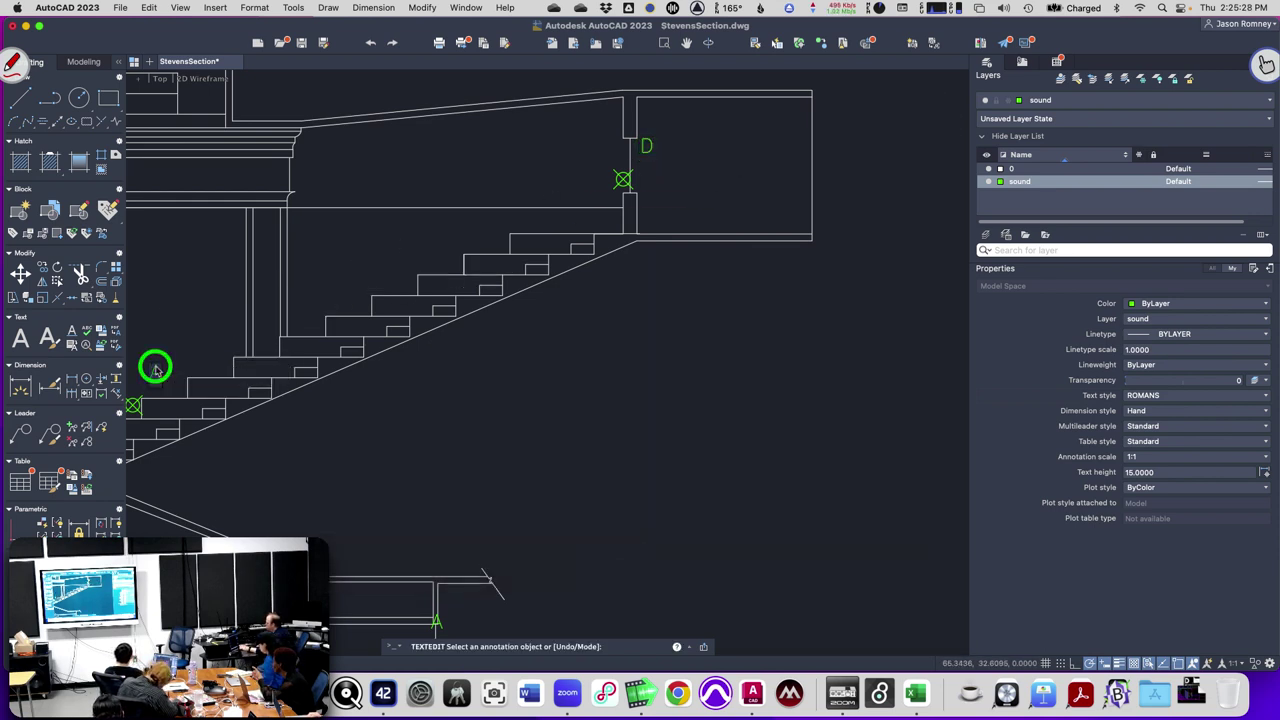
text(C)
key(Return)
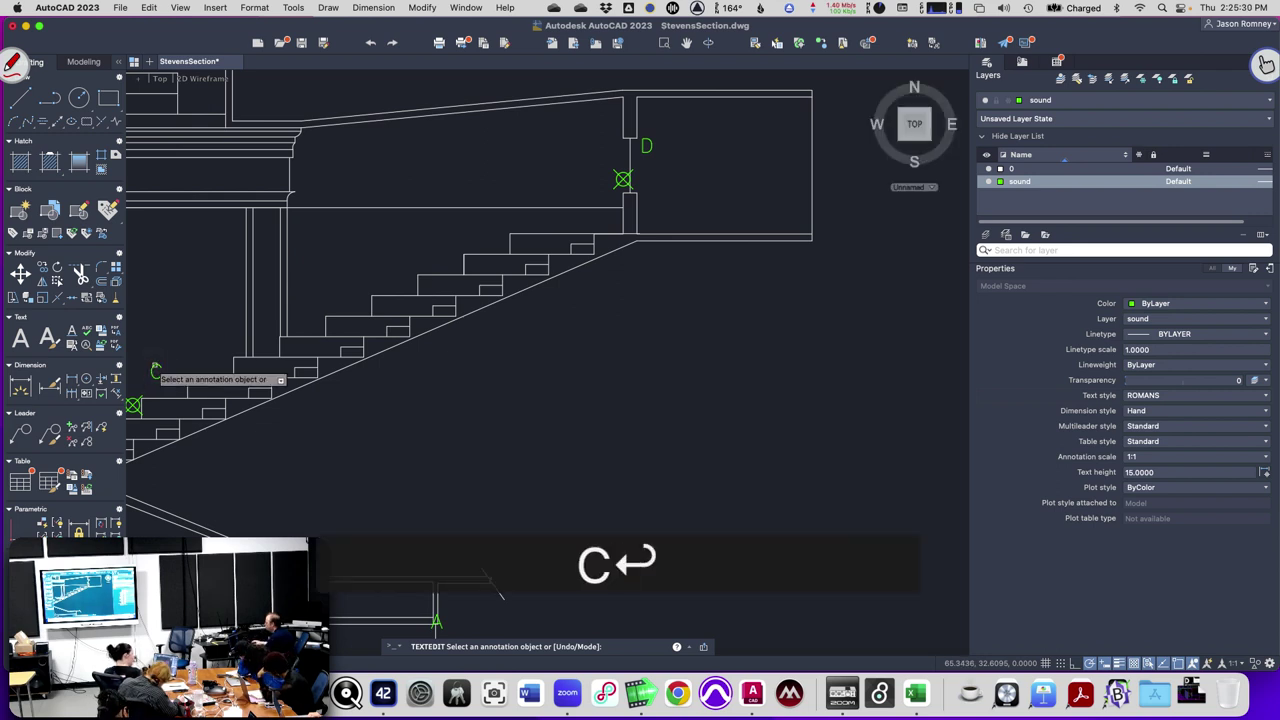
Change the label beside the marker at the lower level's rear wall to B and end text editing.
scroll(327, 480, down, 3)
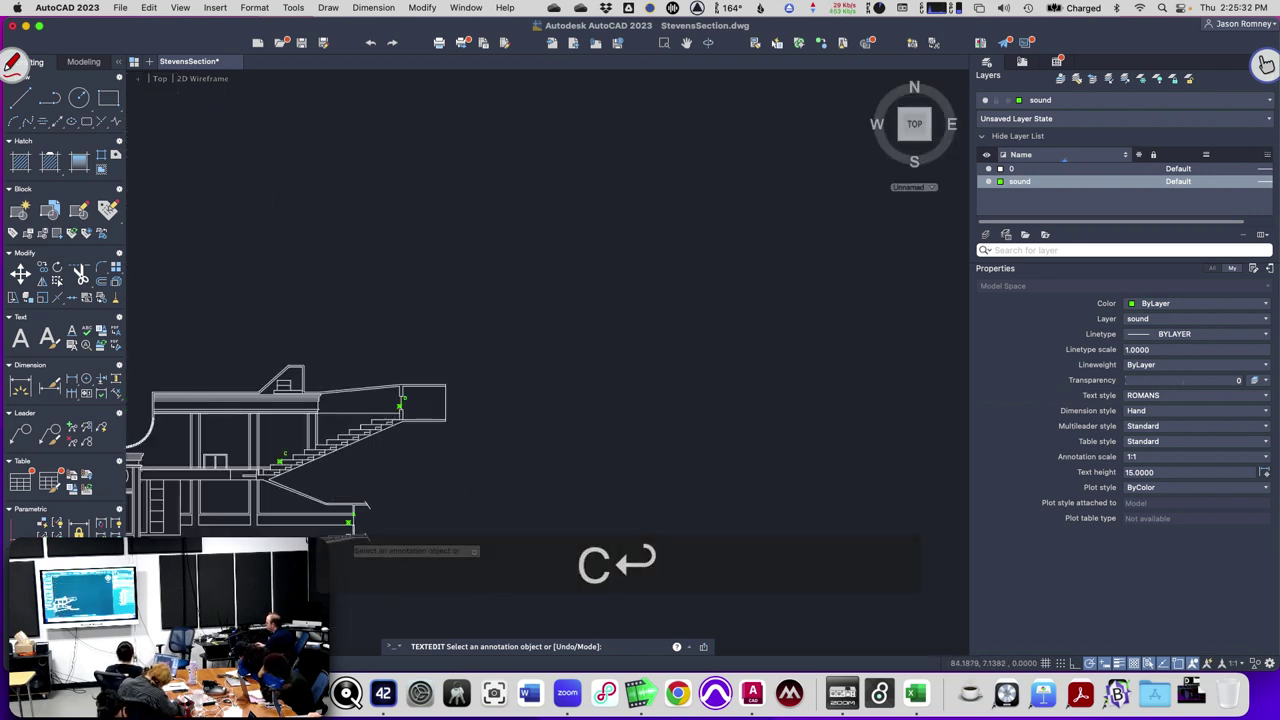
scroll(340, 540, up, 5)
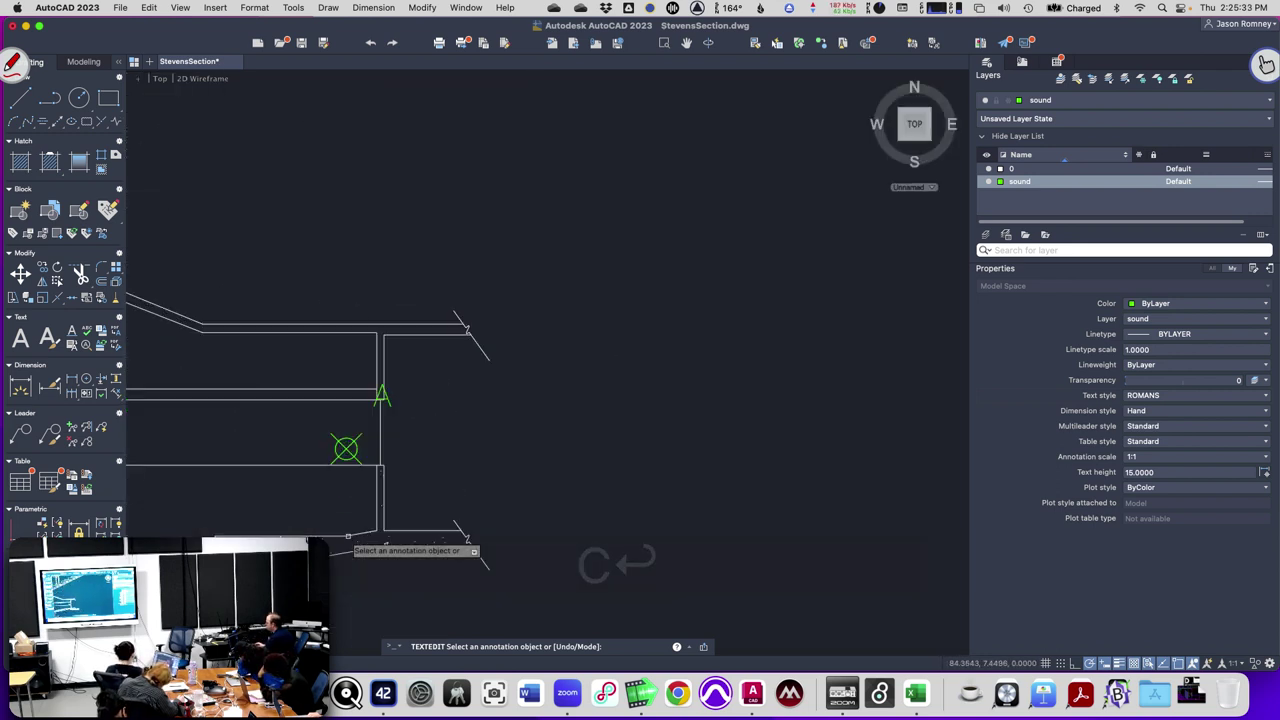
click(392, 404)
text(B)
key(Return)
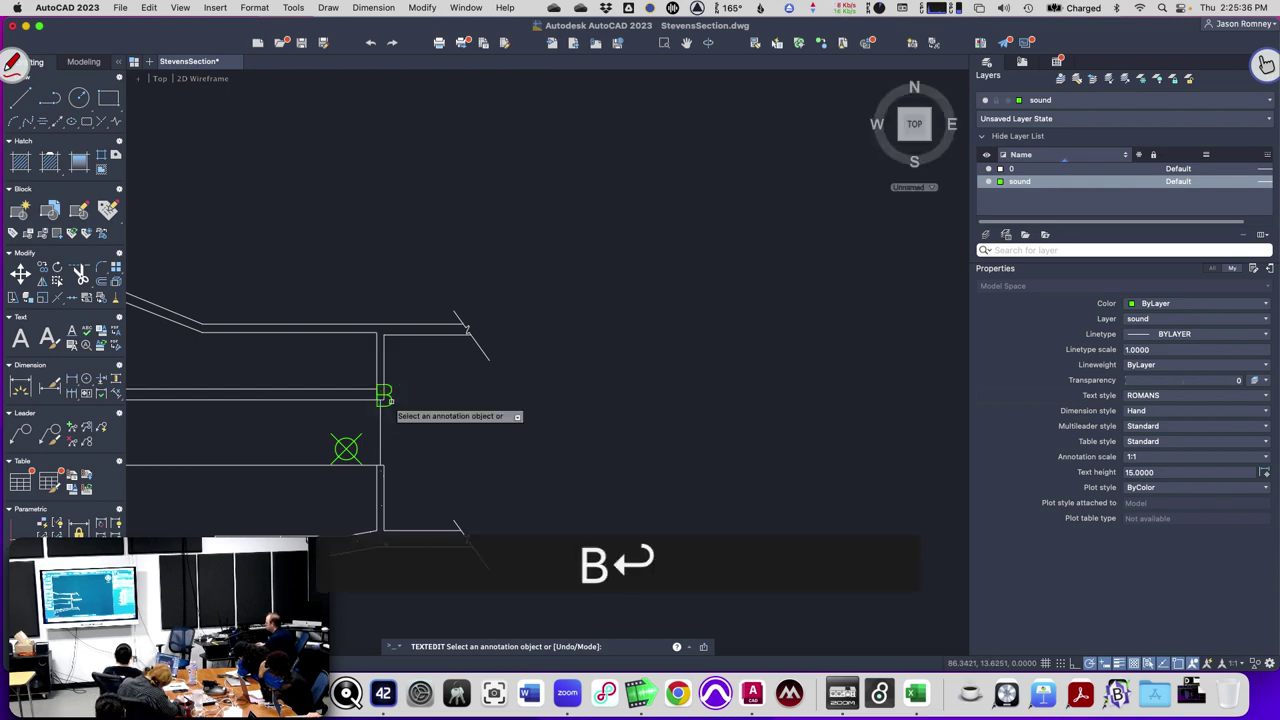
key(Escape)
key(Escape)
scroll(370, 450, down, 3)
drag(367, 452, 738, 432)
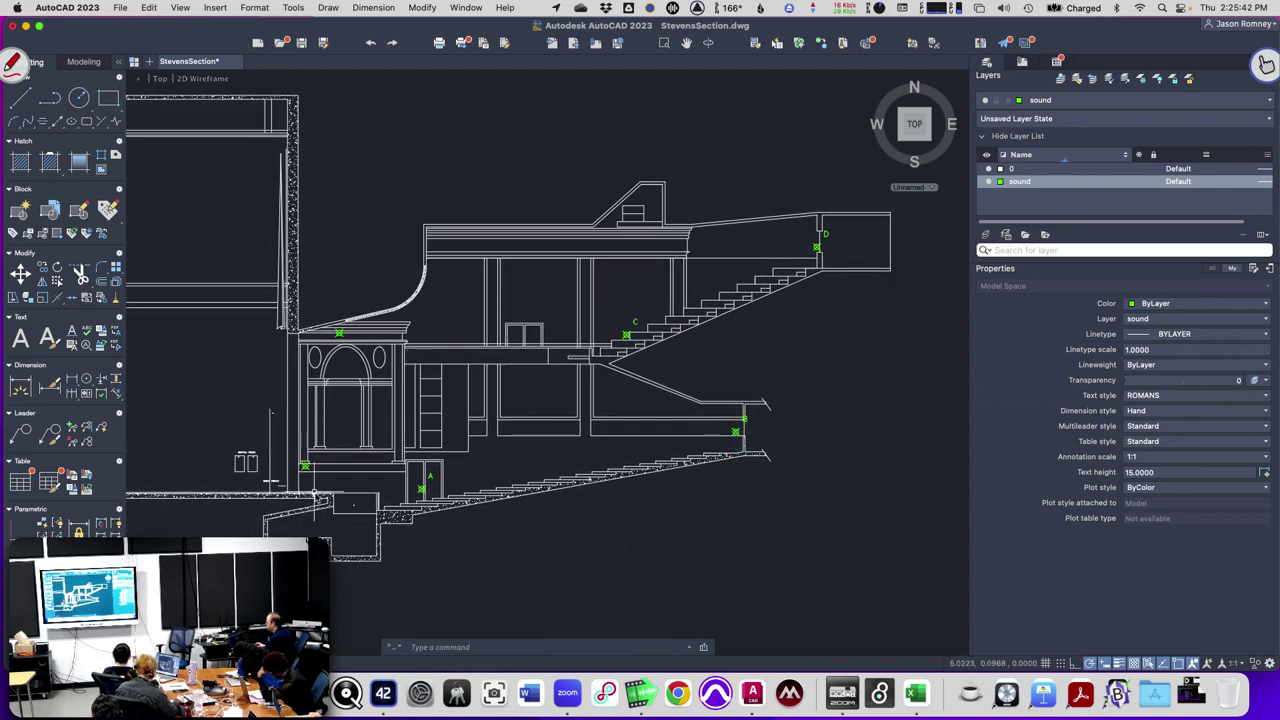
Switch to the blank Excel workbook and enter the headers A, B and C in cells B1 to D1.
scroll(315, 495, down, 3)
scroll(315, 495, up, 5)
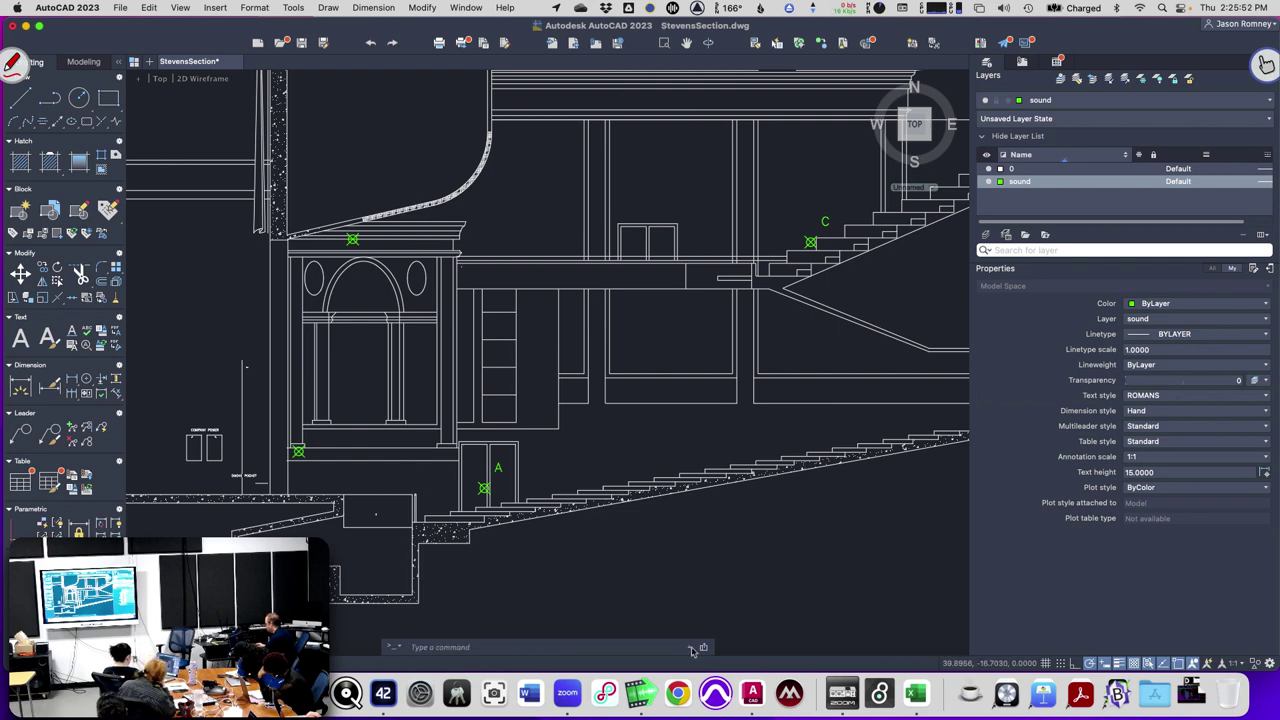
click(916, 692)
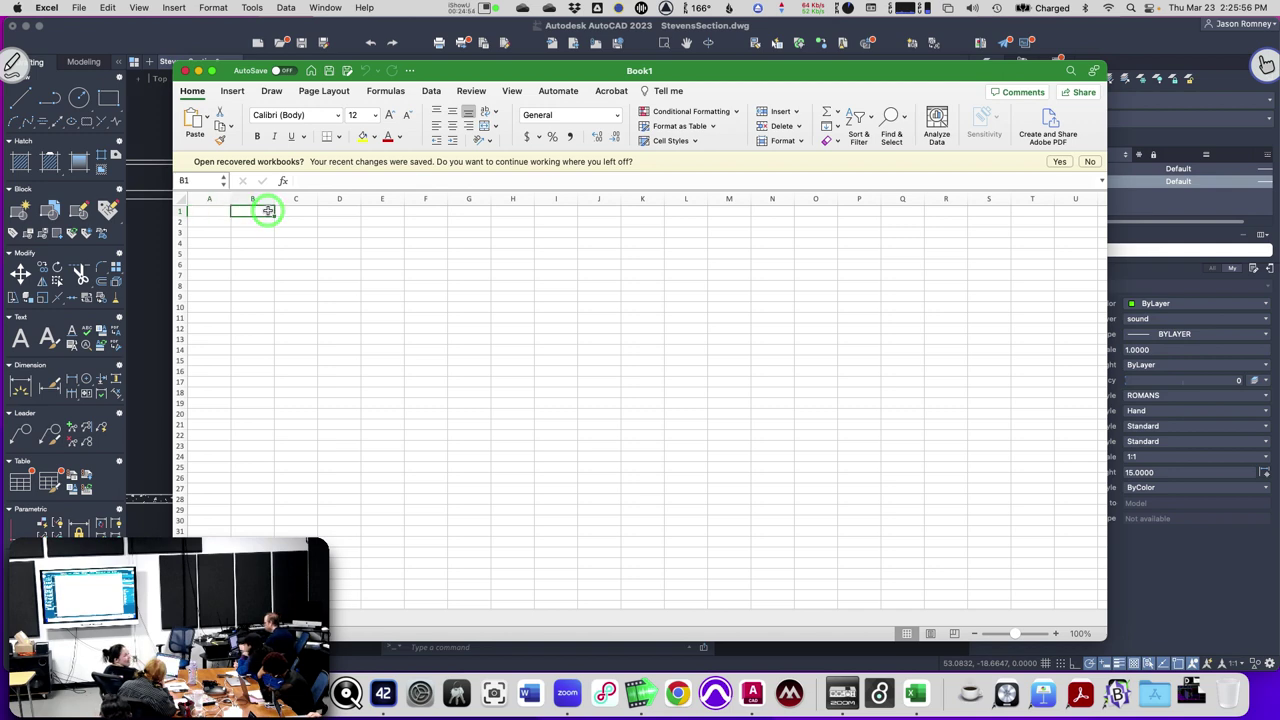
text(A)
key(Tab)
text(B)
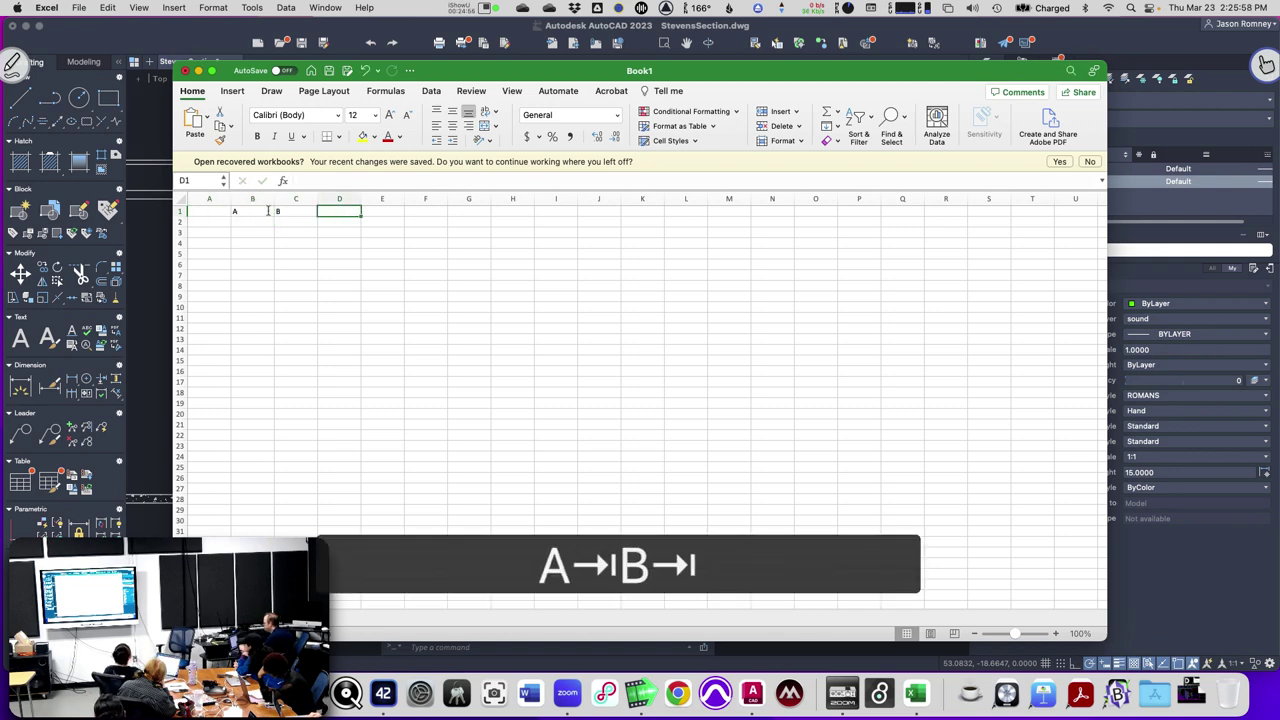
text(C)
key(Return)
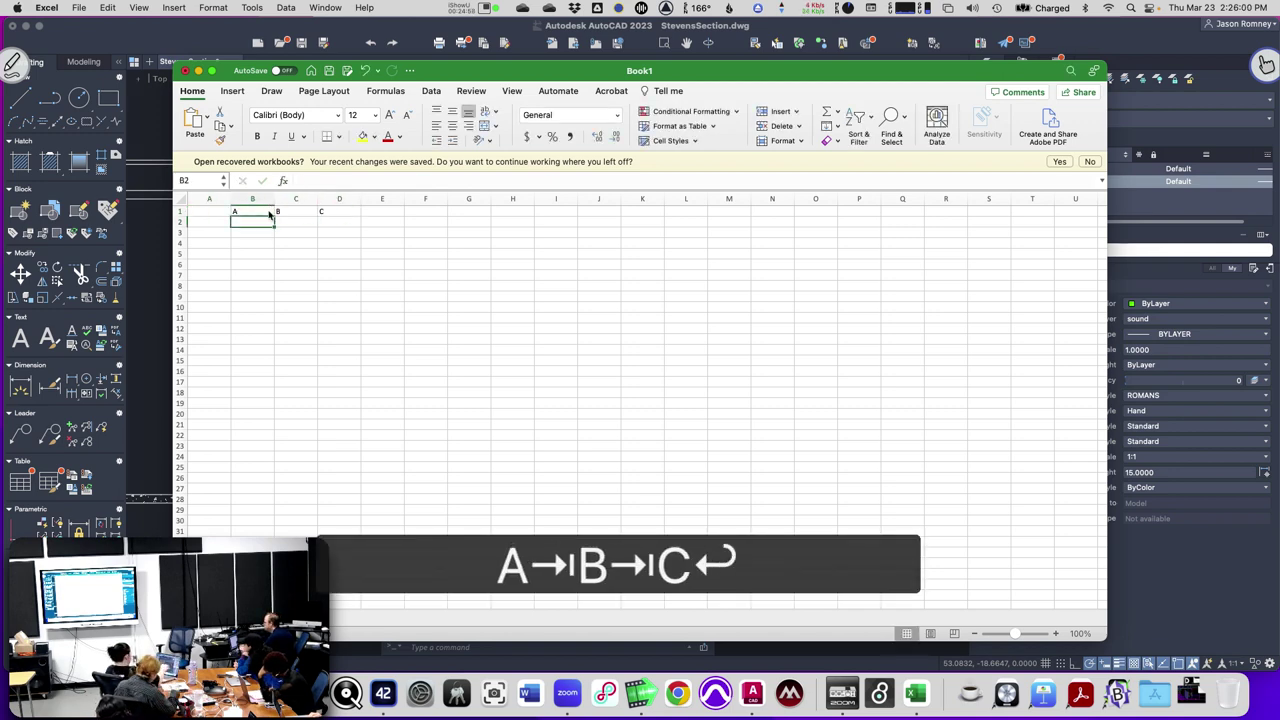
Set the worksheet zoom to 200%.
key(Escape)
click(512, 91)
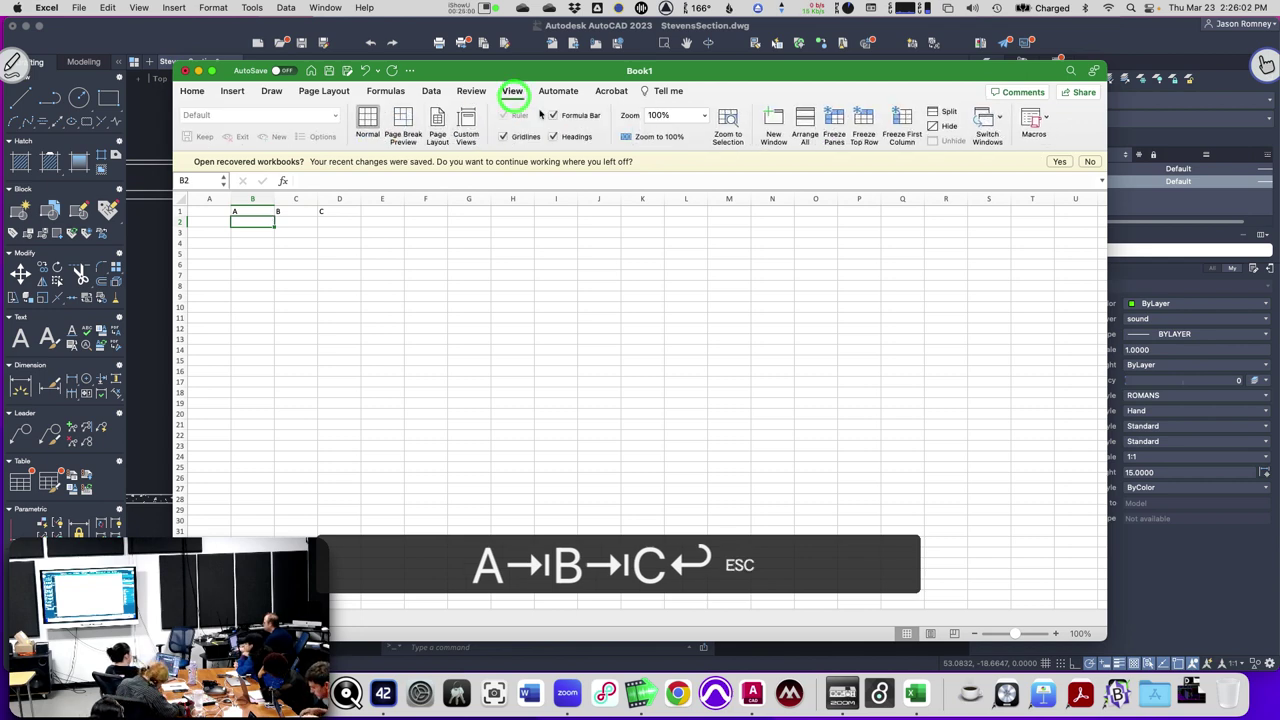
click(704, 116)
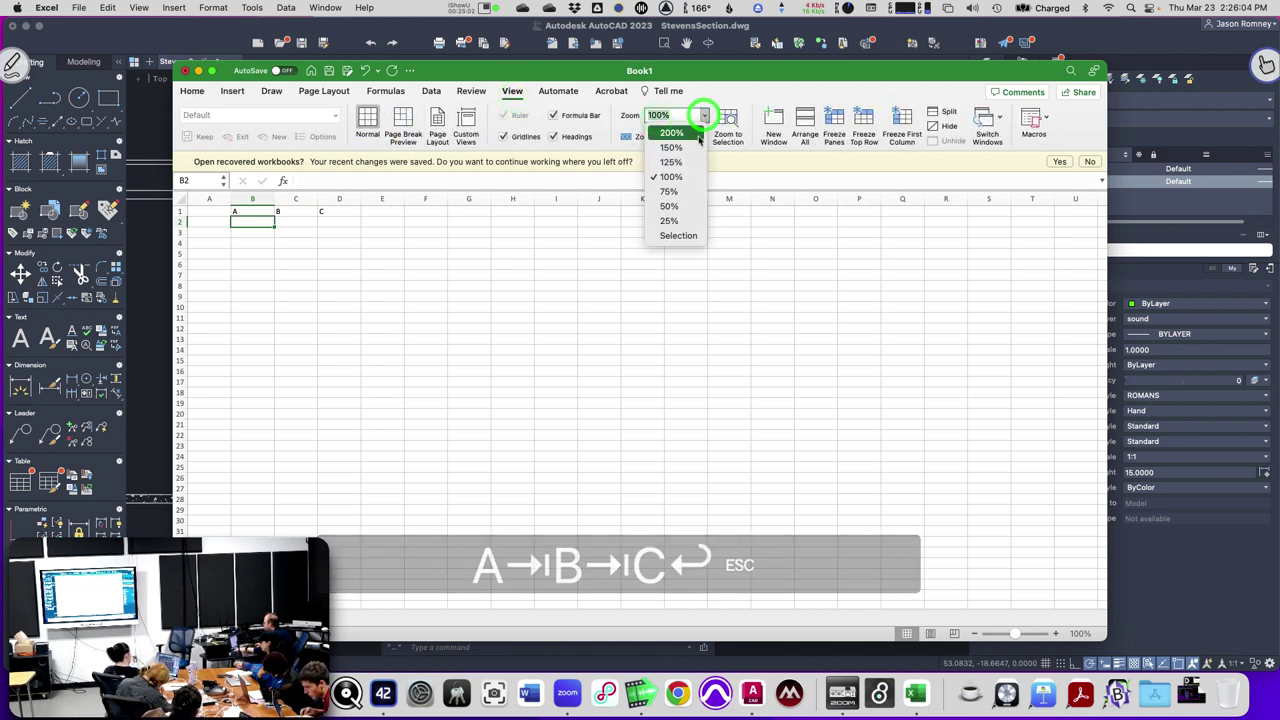
click(682, 128)
Enter the header D in cell E1 and the row label Distance in cell A2.
click(571, 236)
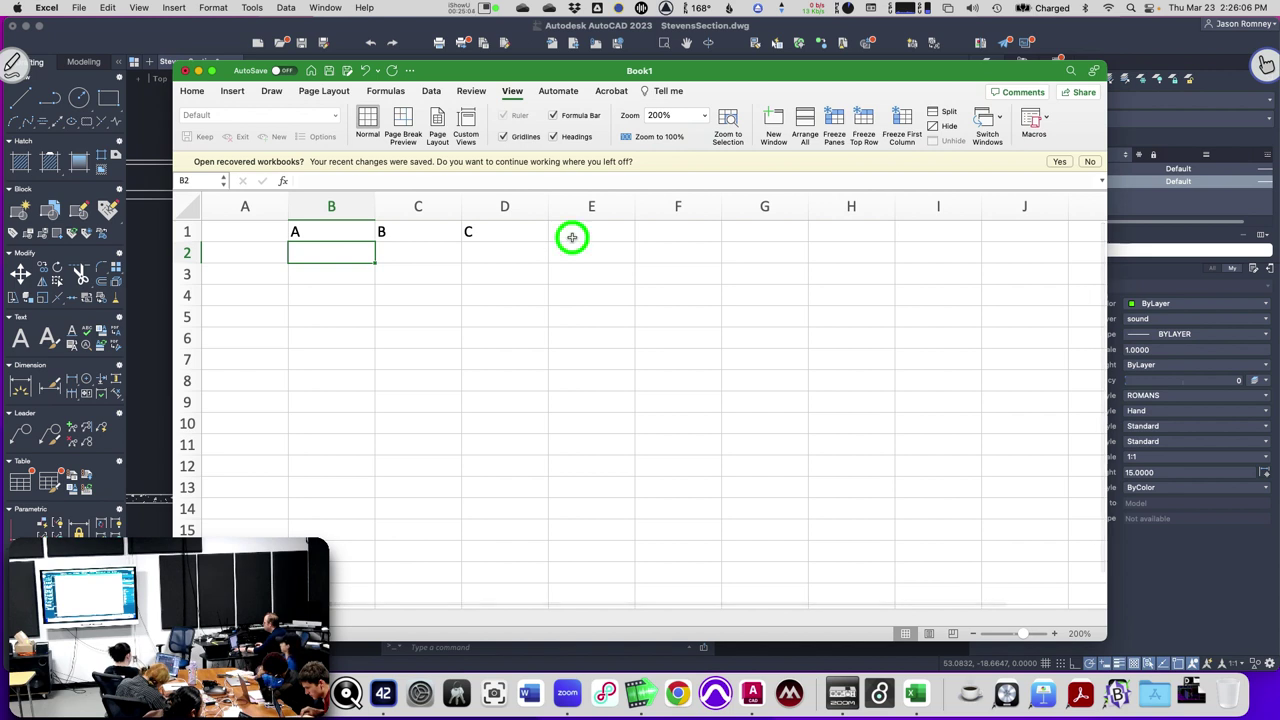
text(D)
key(Down)
key(Left)
key(Left)
key(Left)
key(Left)
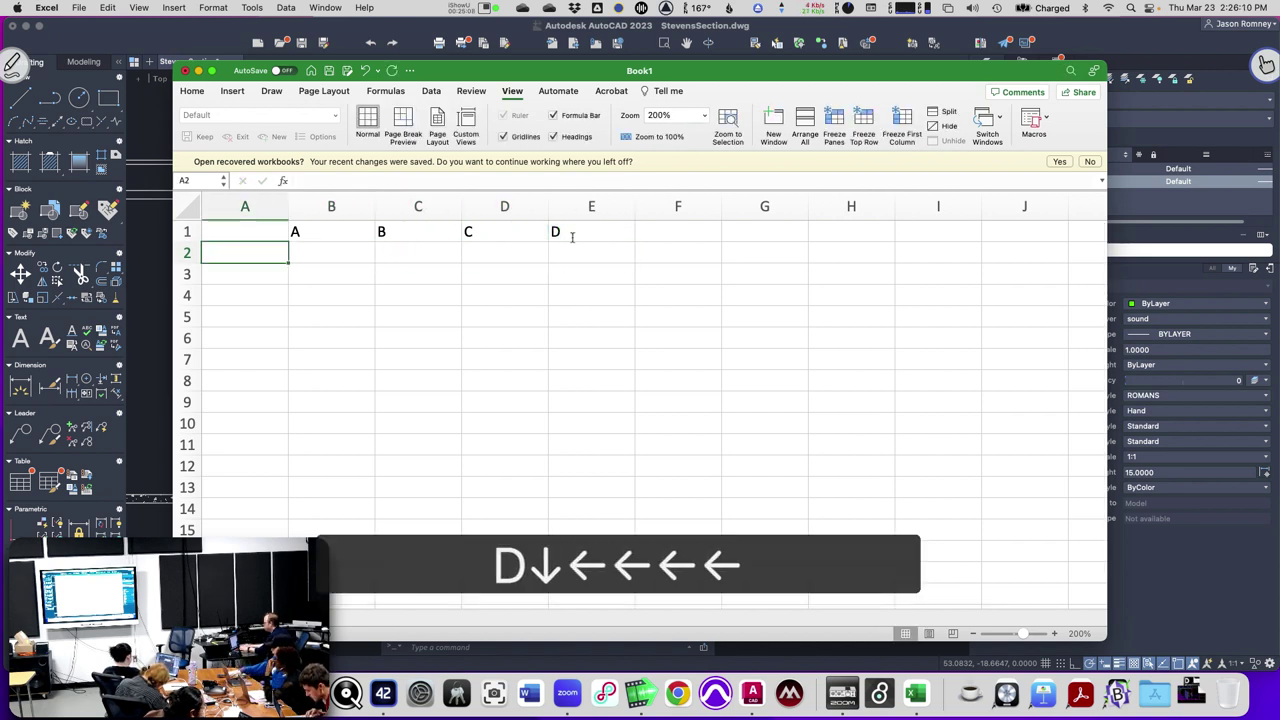
text(Di)
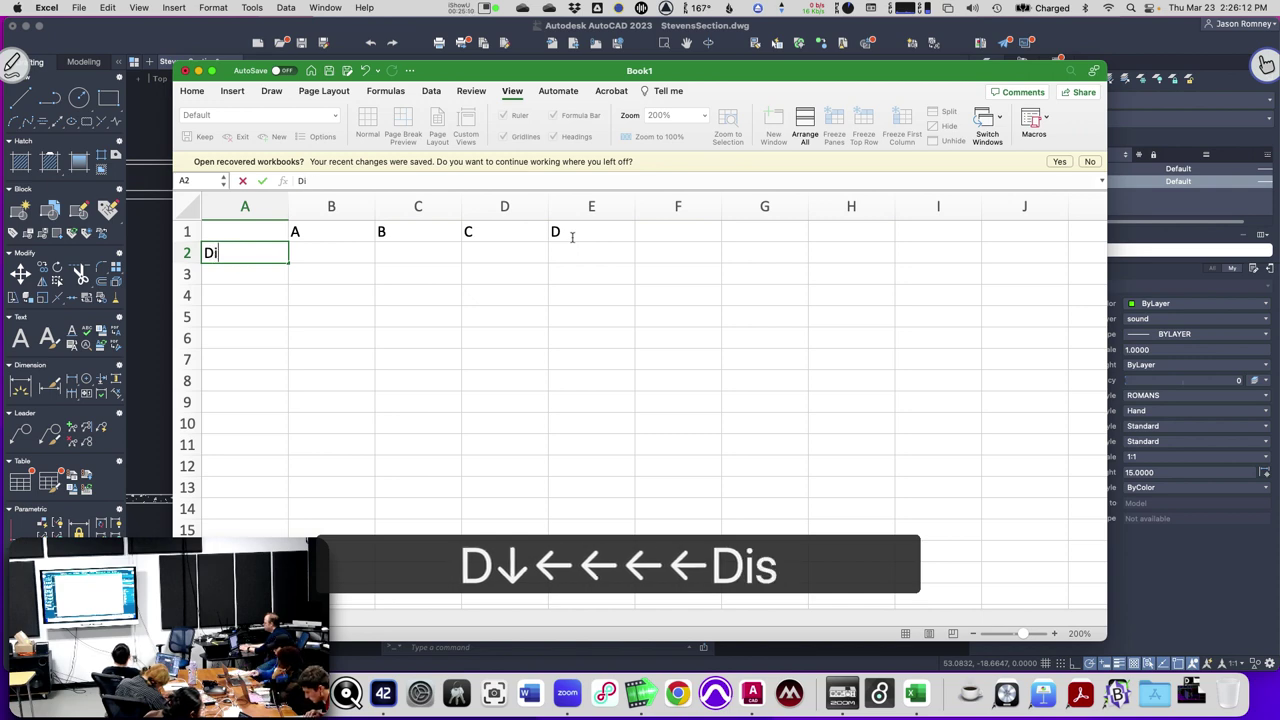
text(stance)
key(Tab)
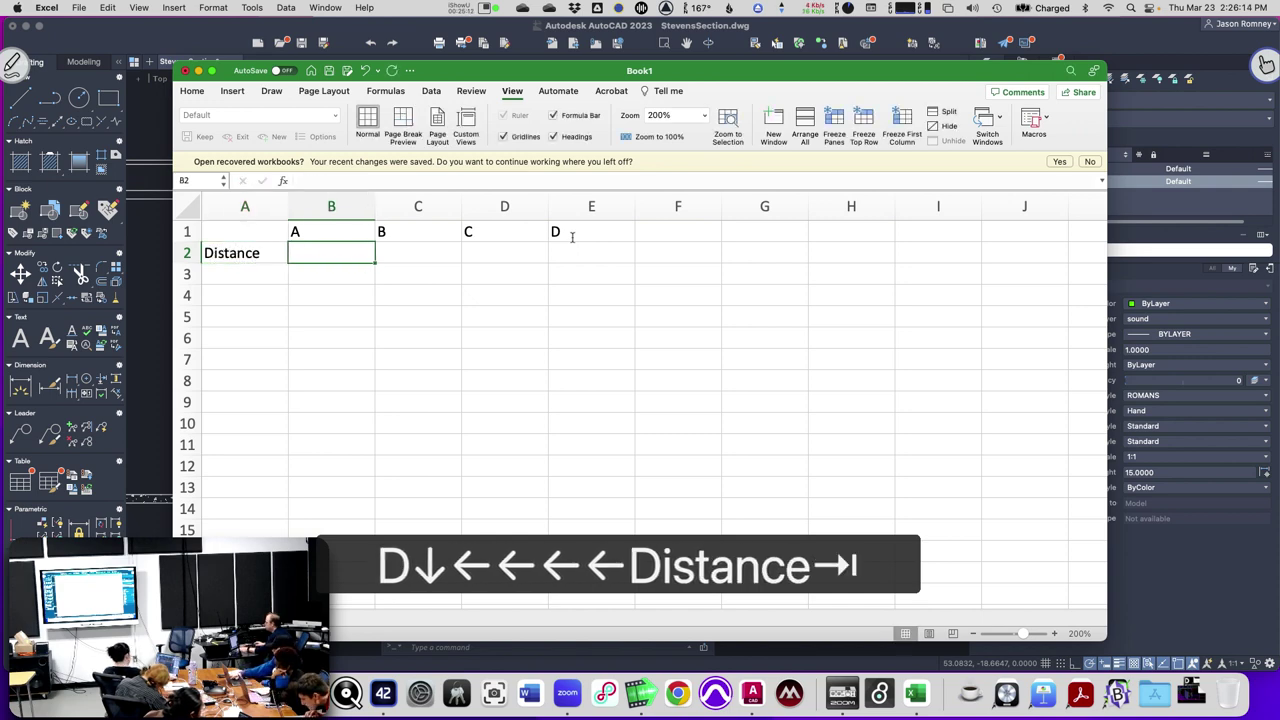
Save the workbook as PrecedenceDemo in the Sound System Design folder and move its window to uncover more of the drawing.
key(super+s)
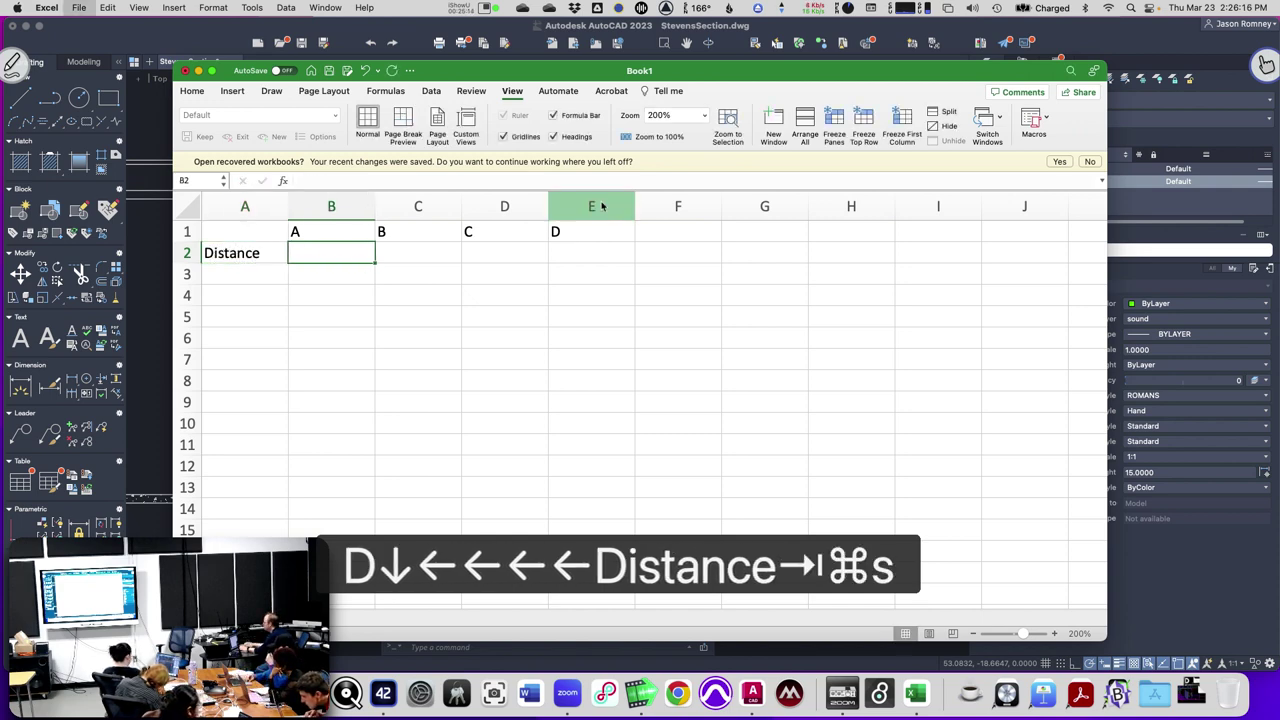
text(Prece)
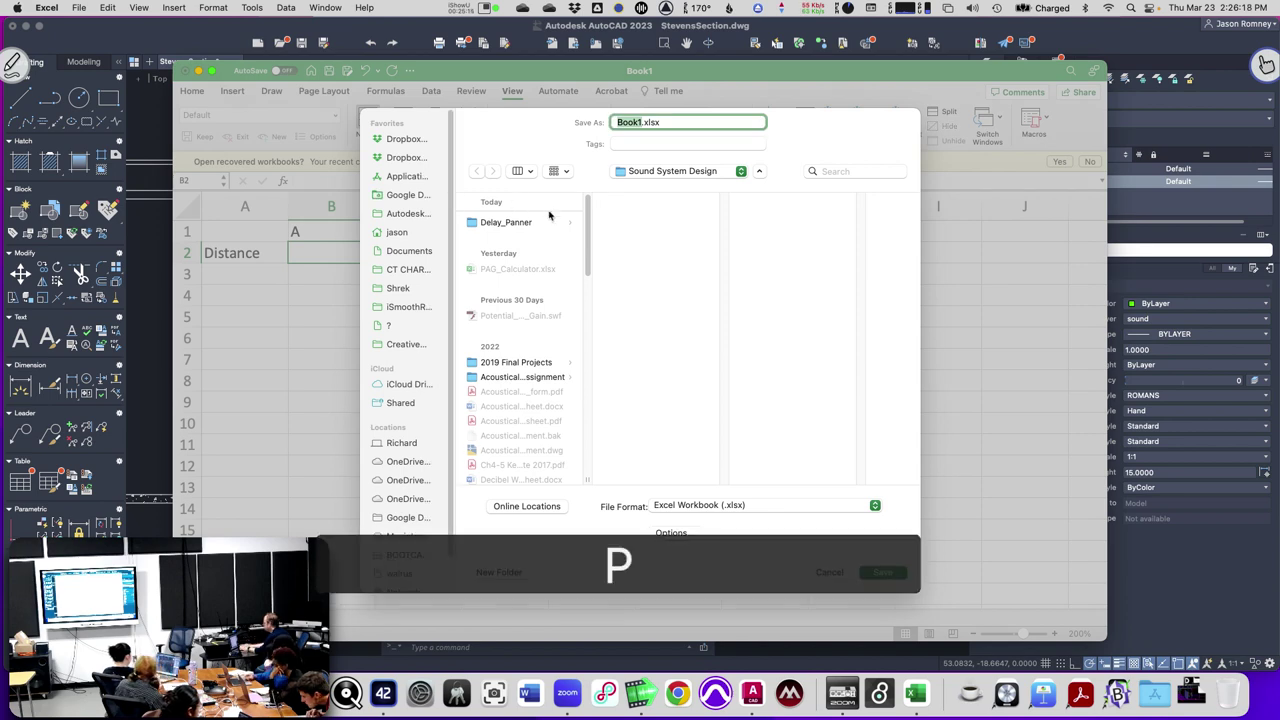
text(denceDemo)
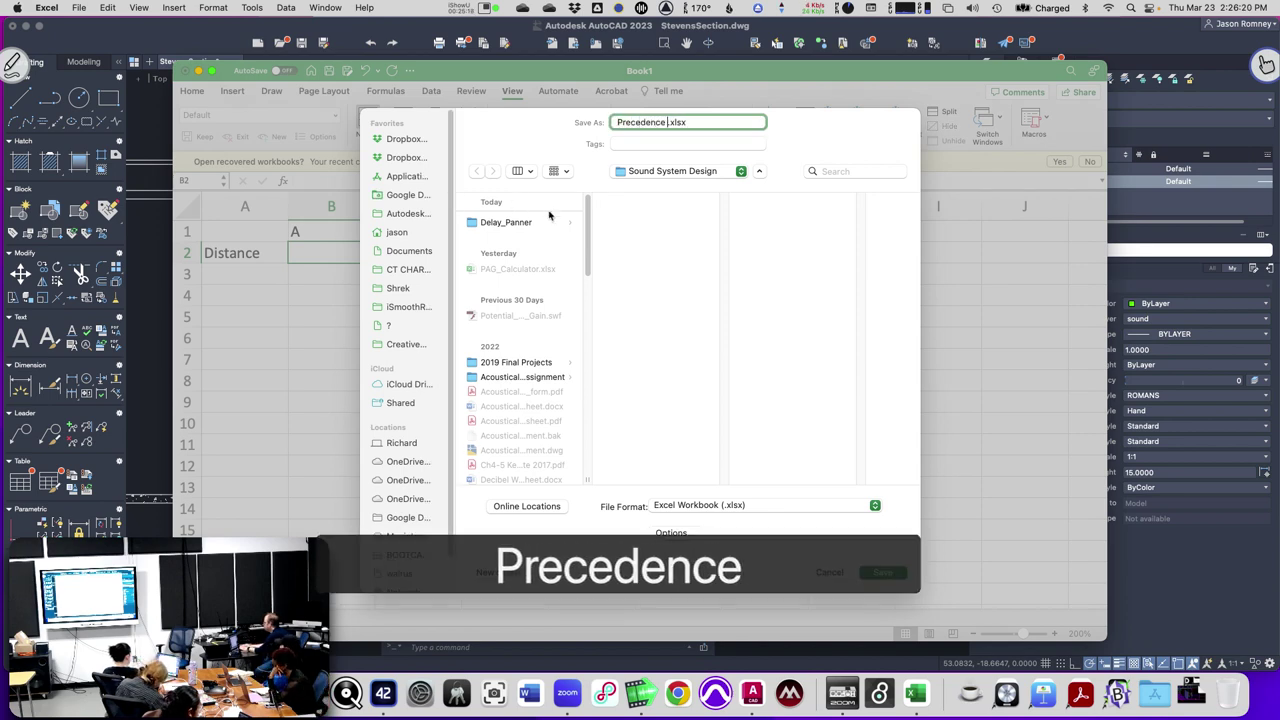
key(Return)
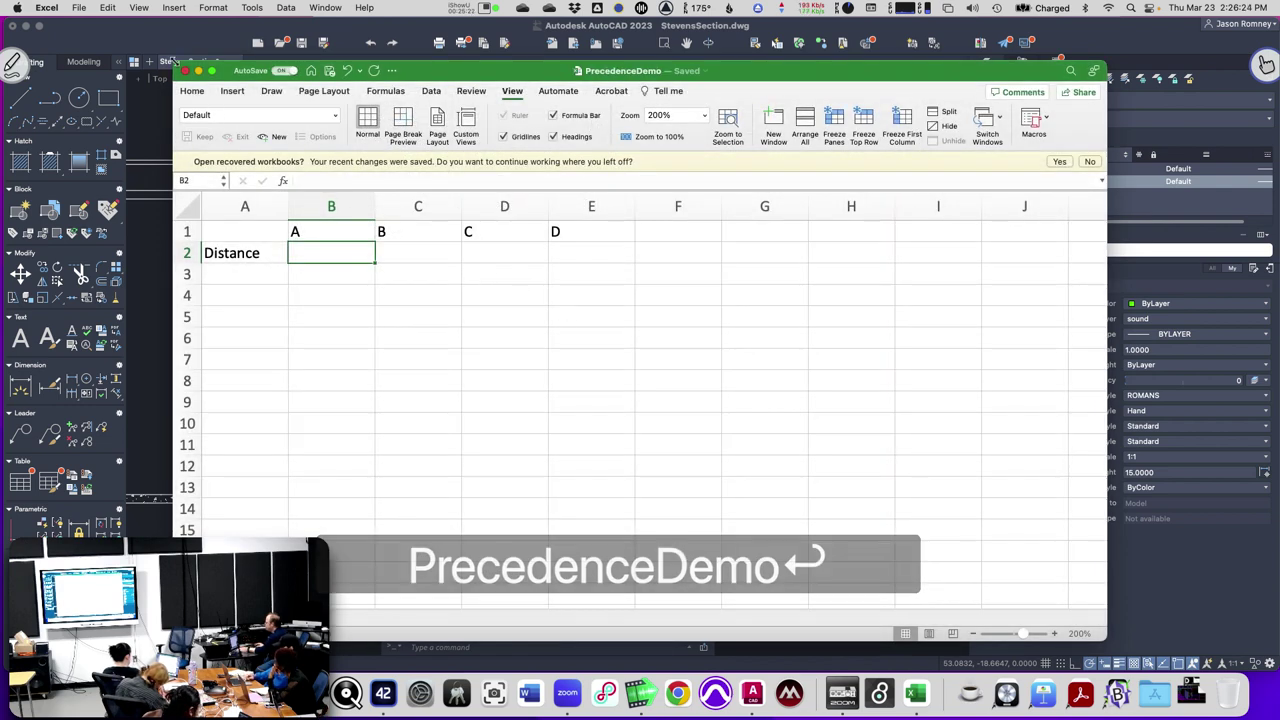
drag(172, 62, 47, 8)
key(super+Tab)
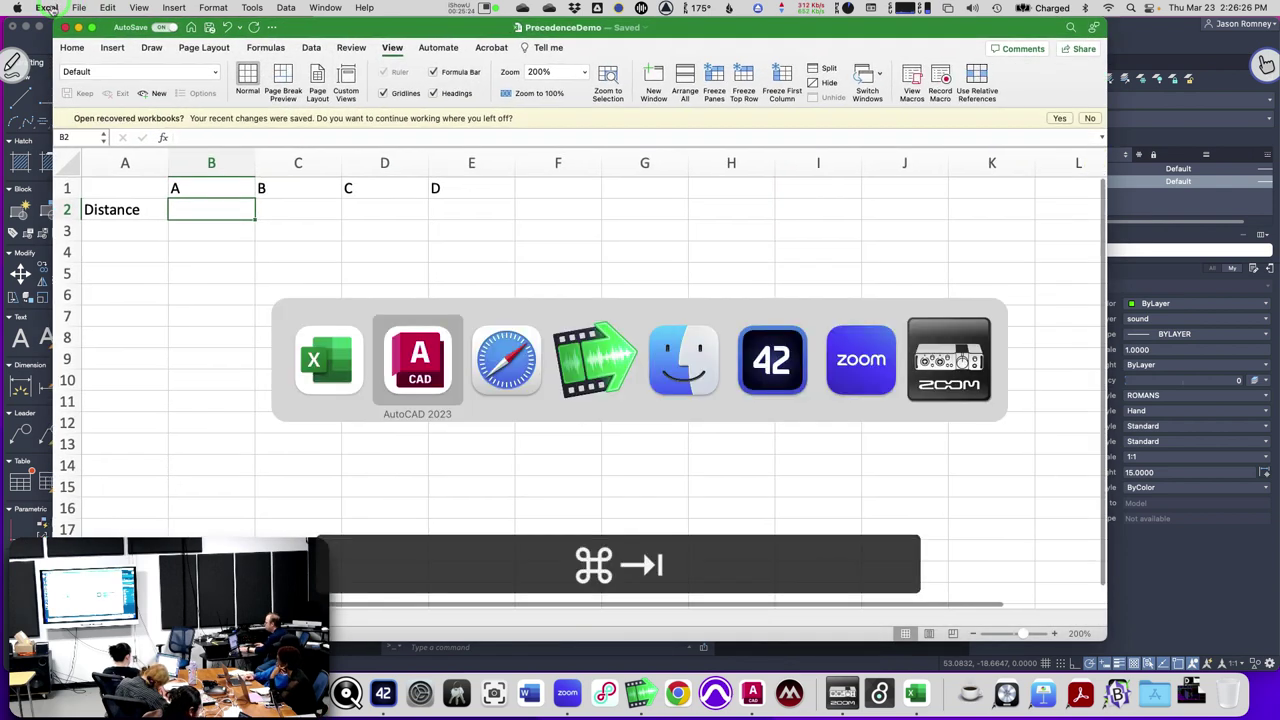
key(super+shift+Tab)
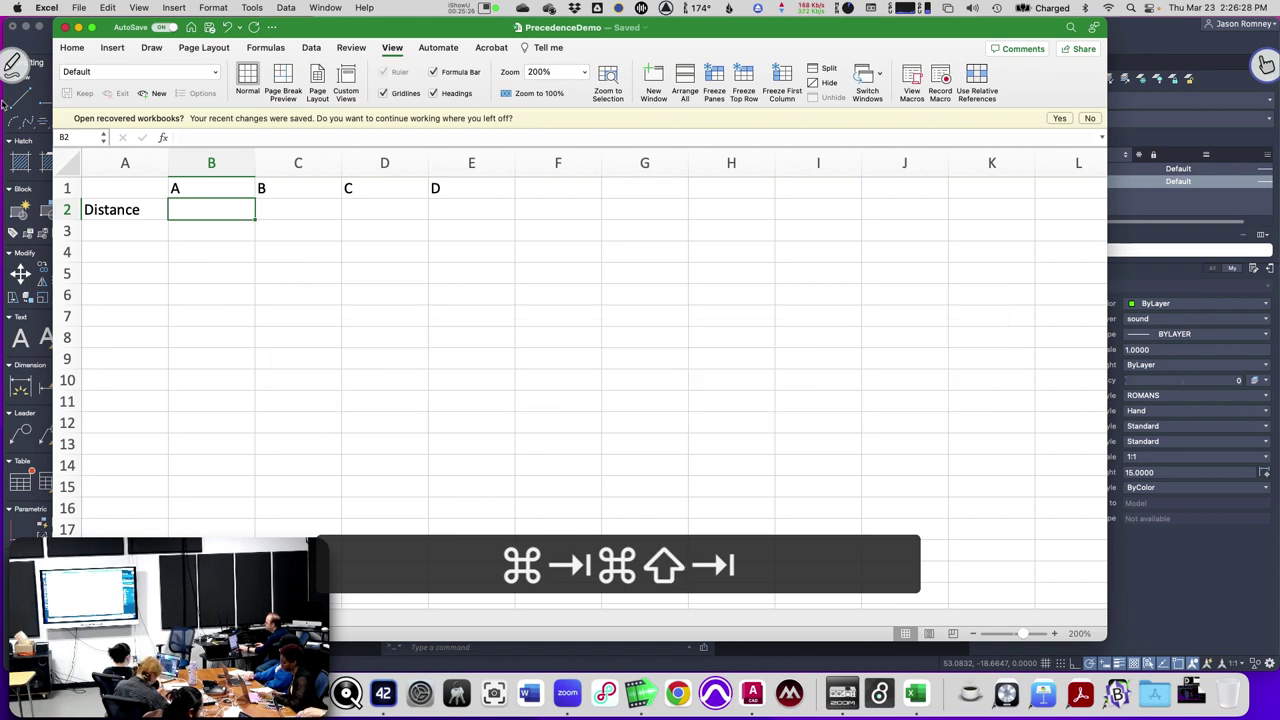
Change the label in cell A2 to Talker Distance and fit column A to its text.
double_click(104, 208)
key(Left)
key(Left)
key(Left)
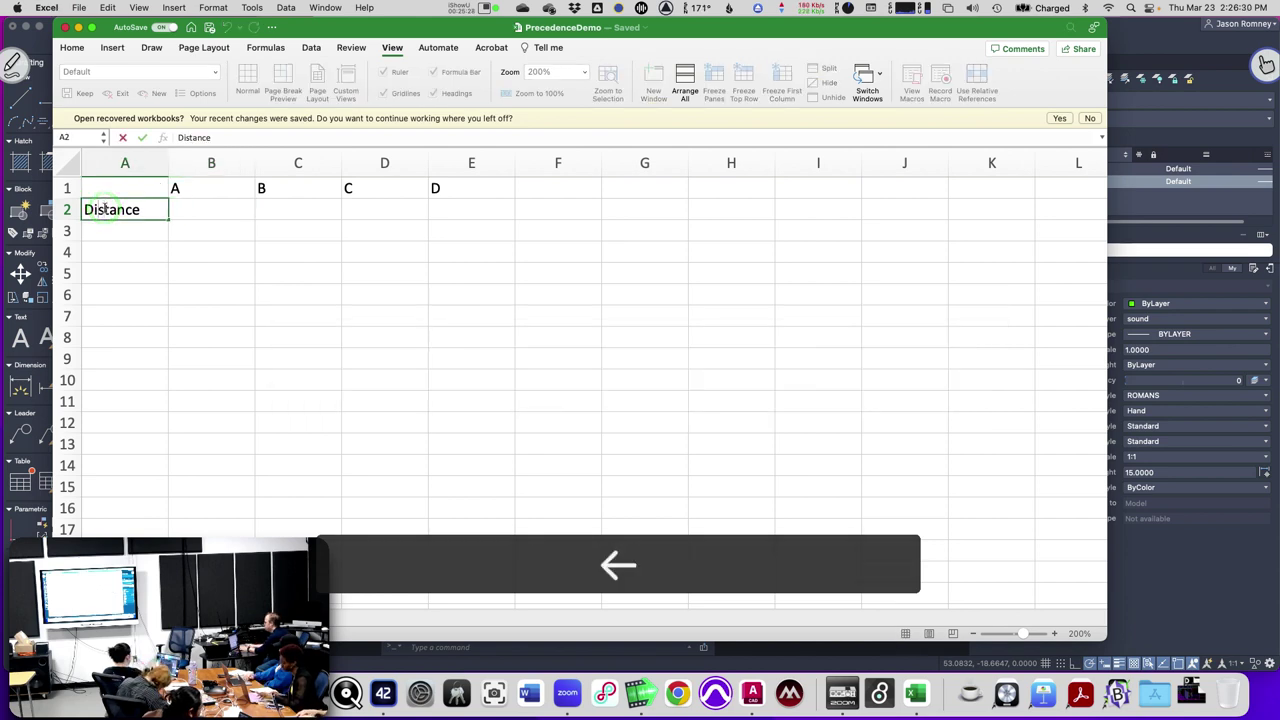
text(Talker)
key(Return)
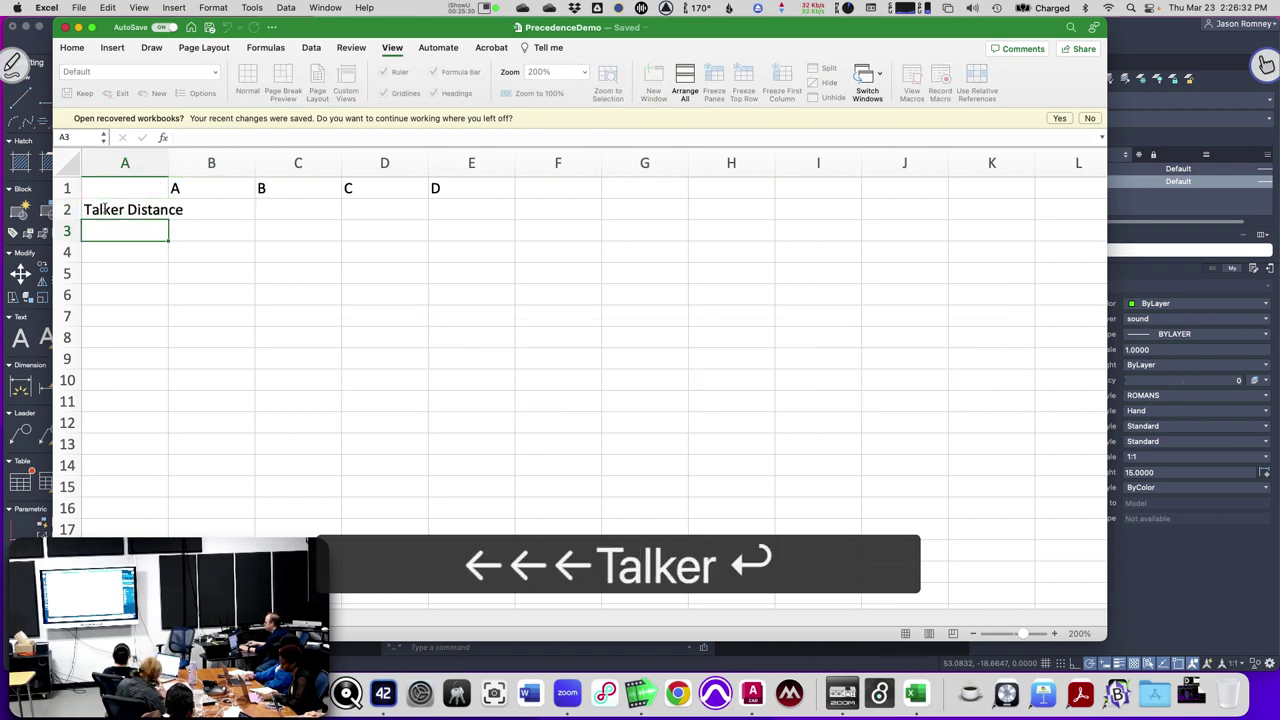
double_click(170, 153)
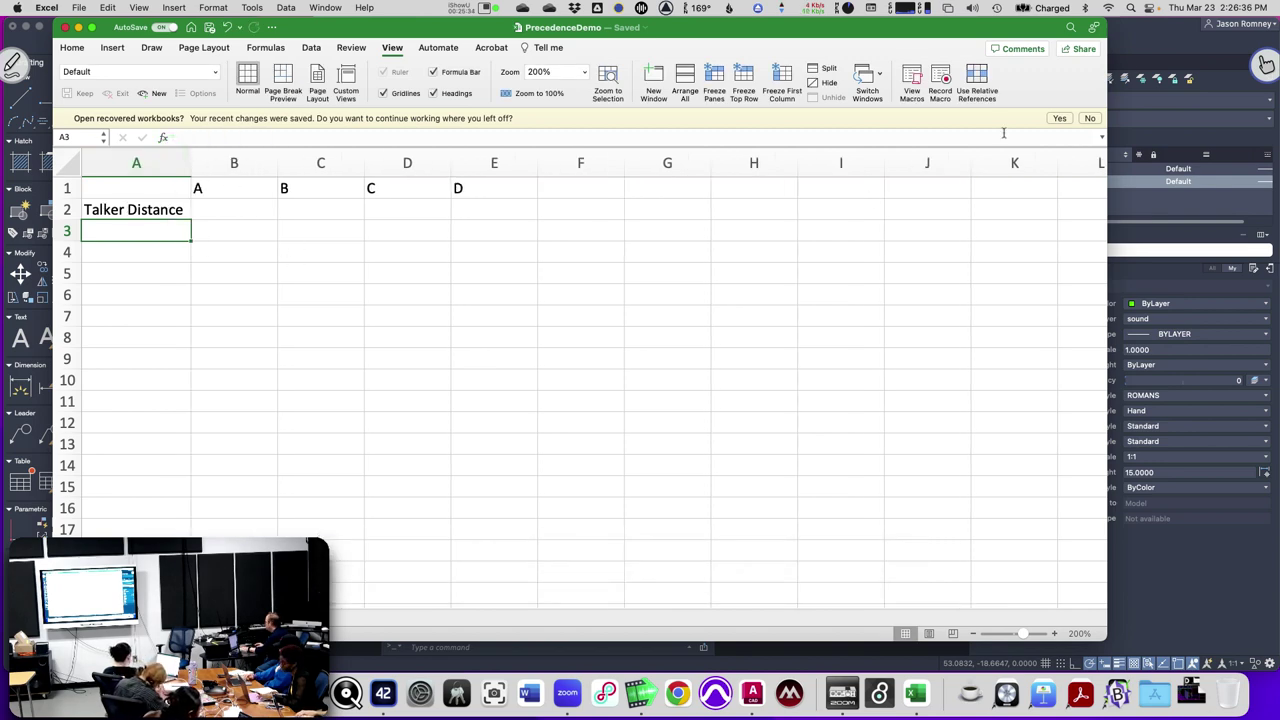
Switch to AutoCAD and measure the distance from the talker marker at stage level to marker A.
click(1167, 44)
text(mea)
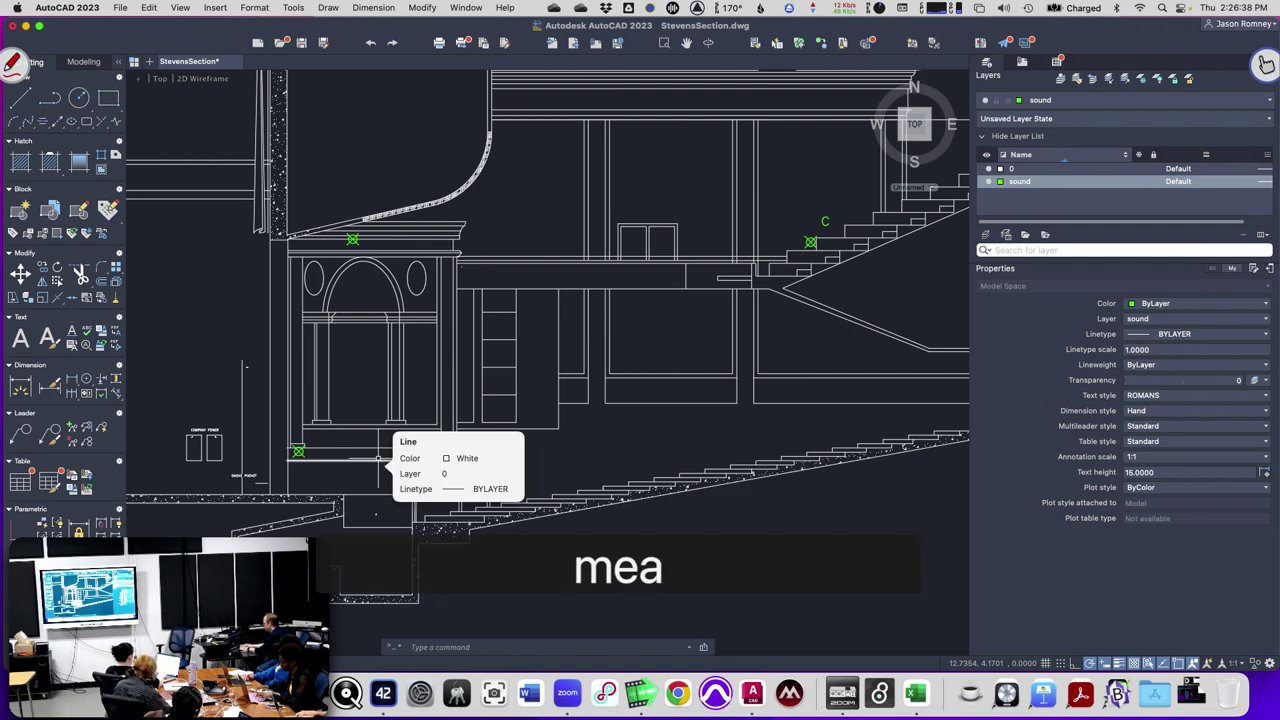
key(Return)
text(d)
key(Return)
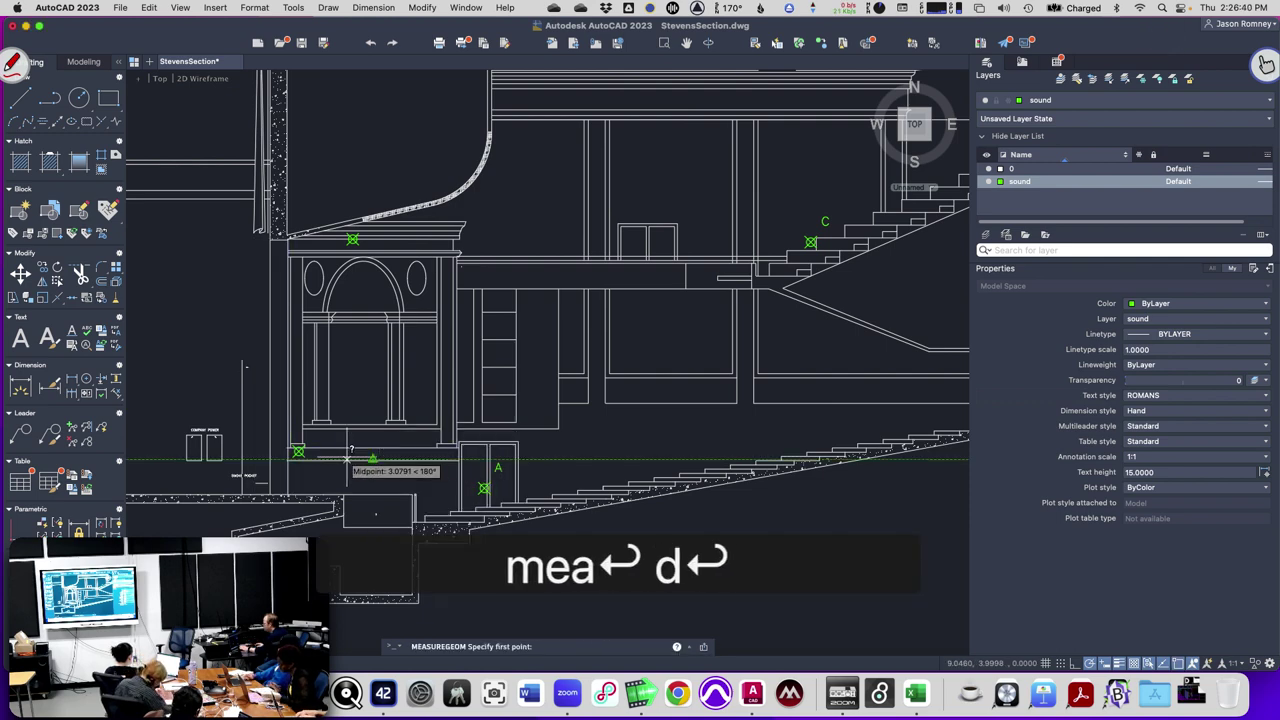
click(298, 451)
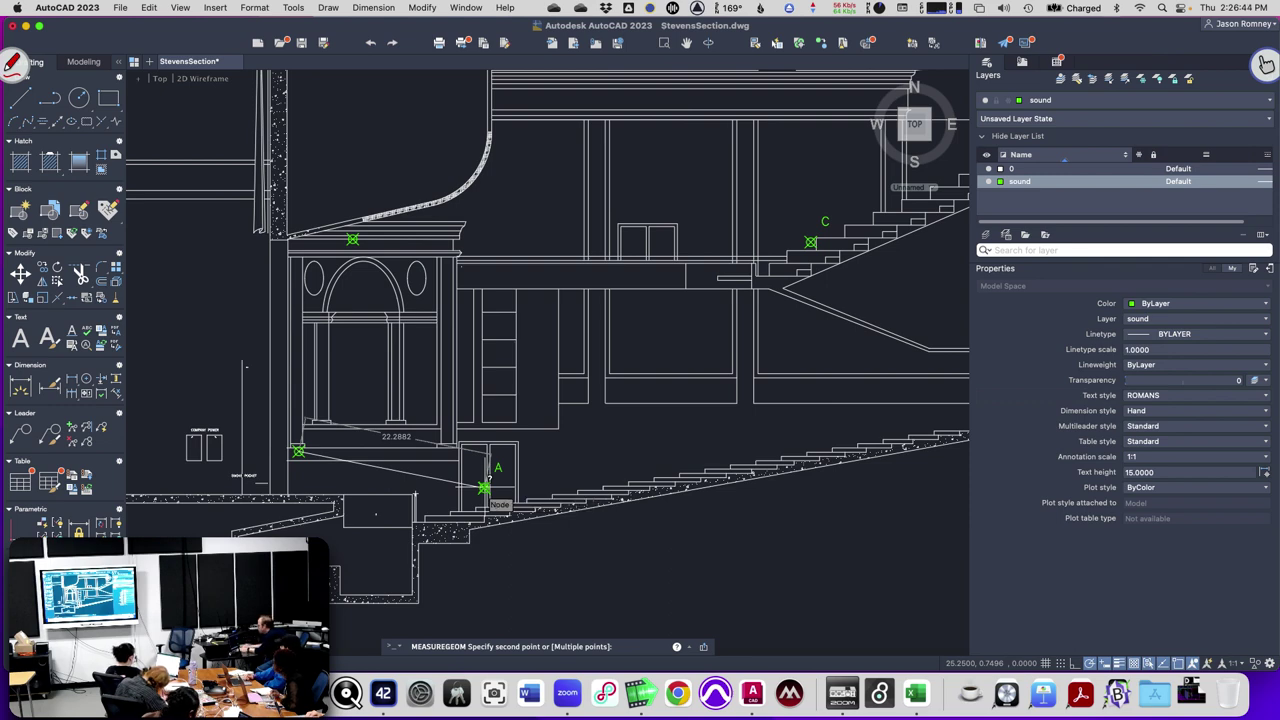
Switch to Excel, enter 22.2822 as the talker distance for A in cell B2 and select cell C2.
key(super+Tab)
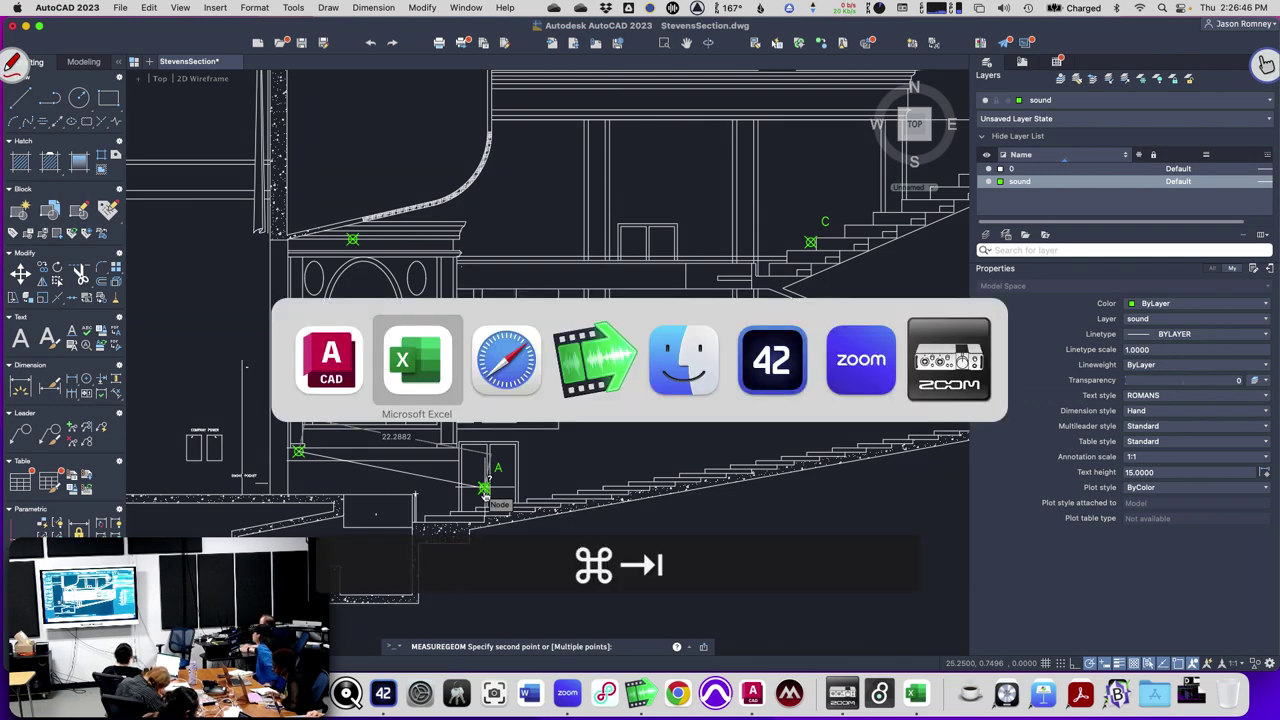
key(Up)
key(Right)
text(22.28)
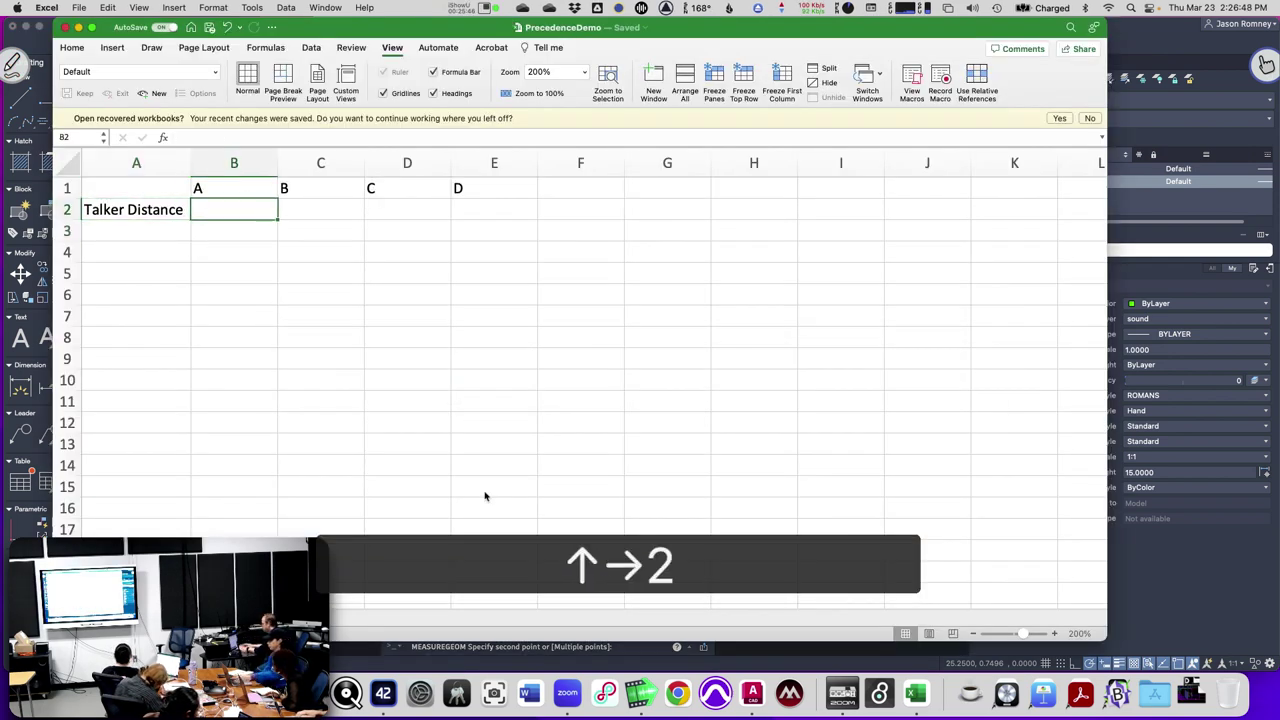
text(22)
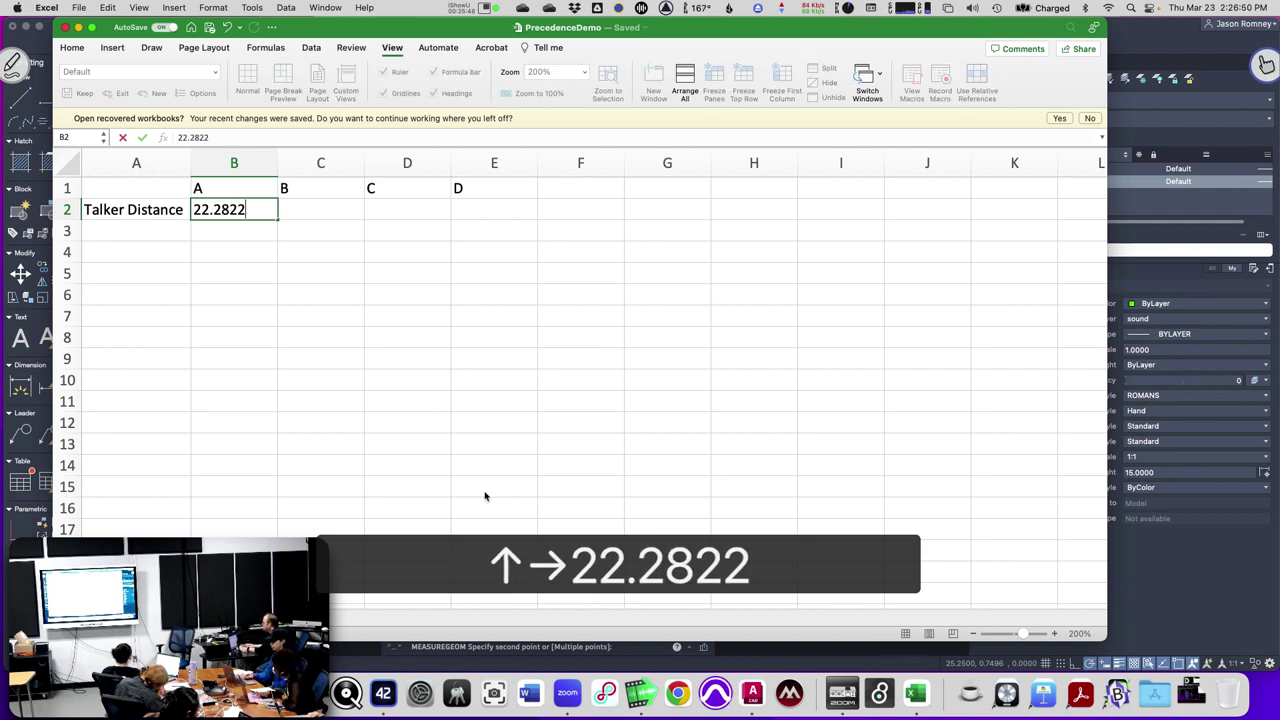
key(Right)
key(Tab)
key(Left)
Measure from the talker marker to marker B in AutoCAD and enter 81.1344 in cell C2 of the Excel sheet.
key(super+Tab)
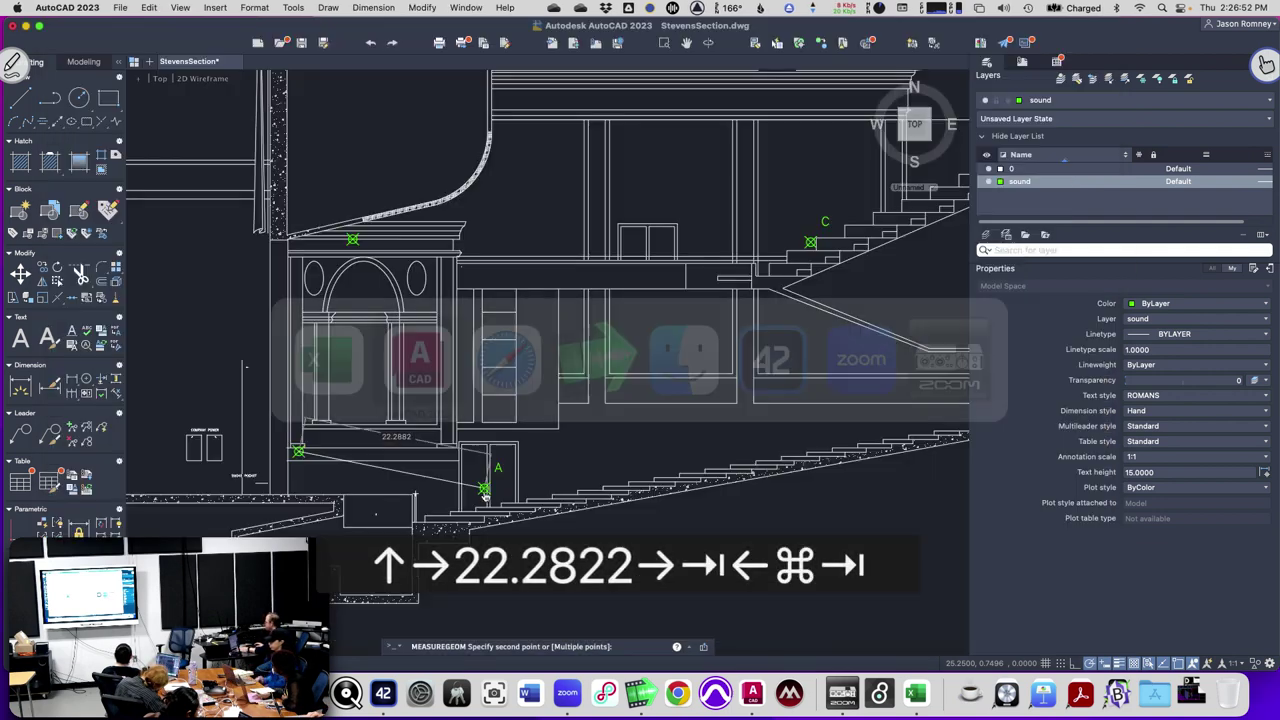
scroll(688, 412, down, 5)
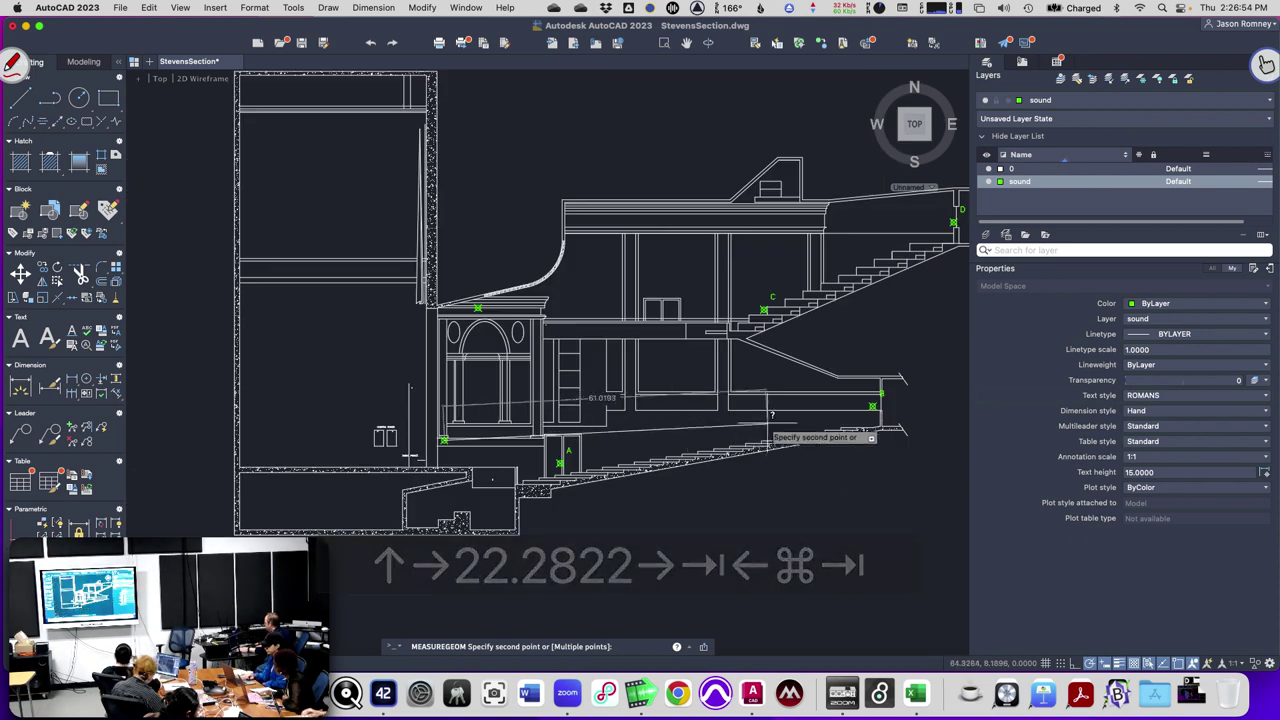
scroll(884, 395, up, 5)
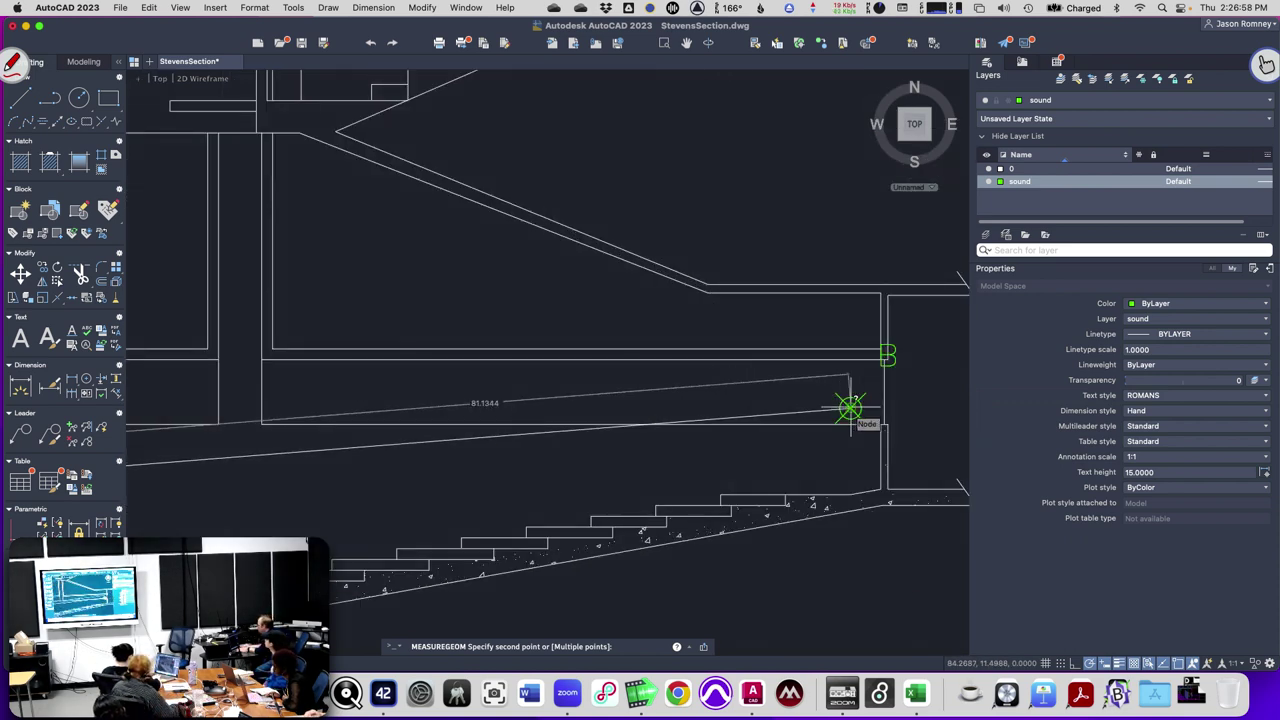
key(super+Tab)
text(81.1344)
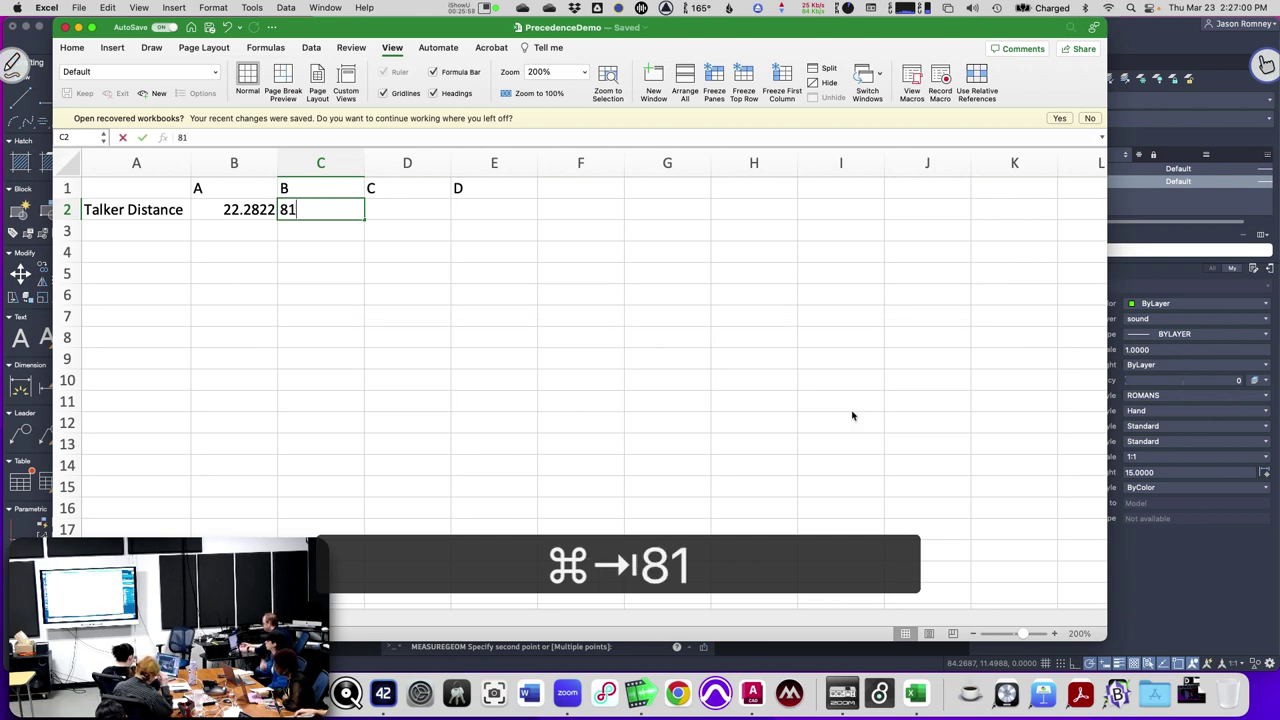
key(Tab)
Measure from the talker marker to marker C in AutoCAD and enter 65.1757 in cell D2 of the Excel sheet.
key(super+Tab)
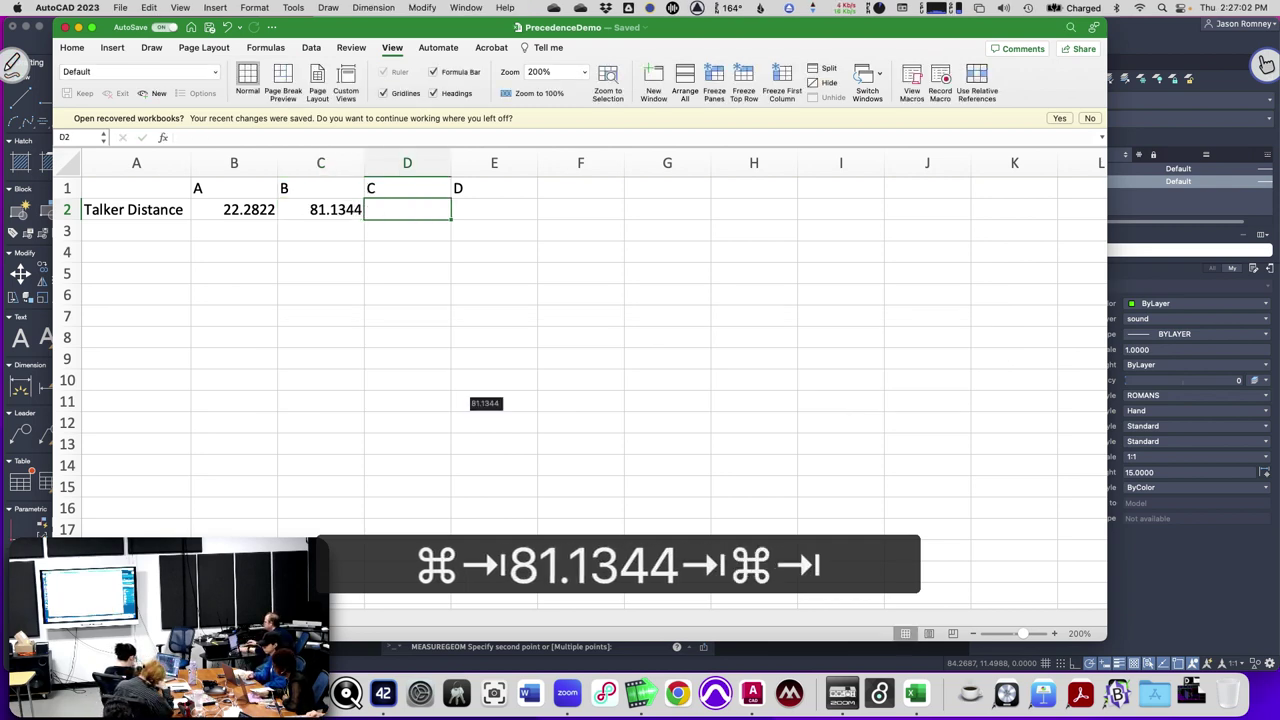
scroll(645, 276, down, 5)
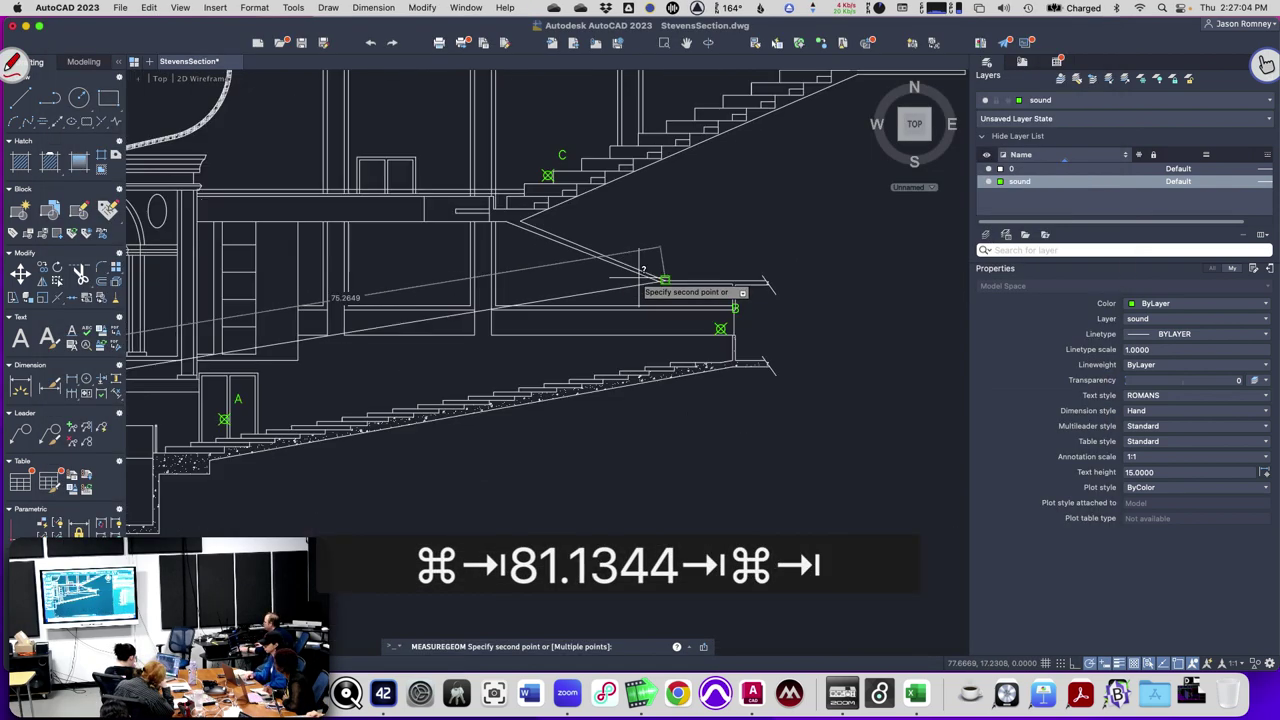
scroll(553, 174, up, 5)
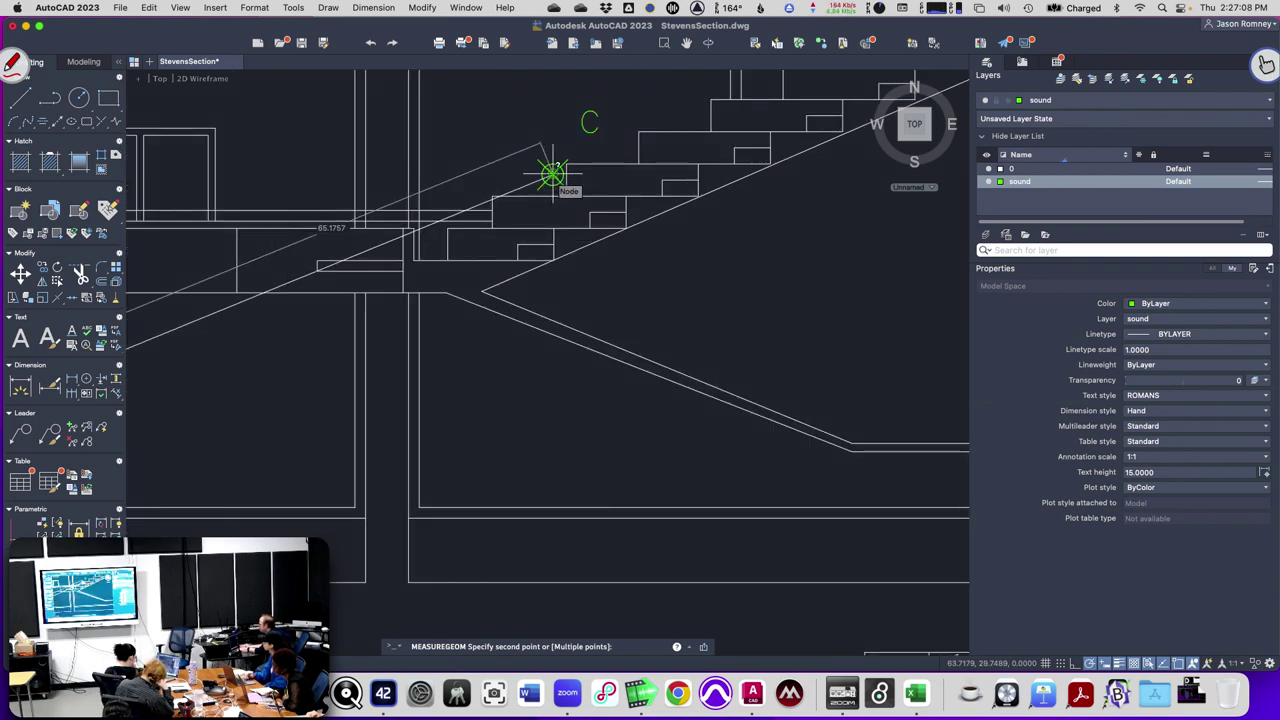
key(super+Tab)
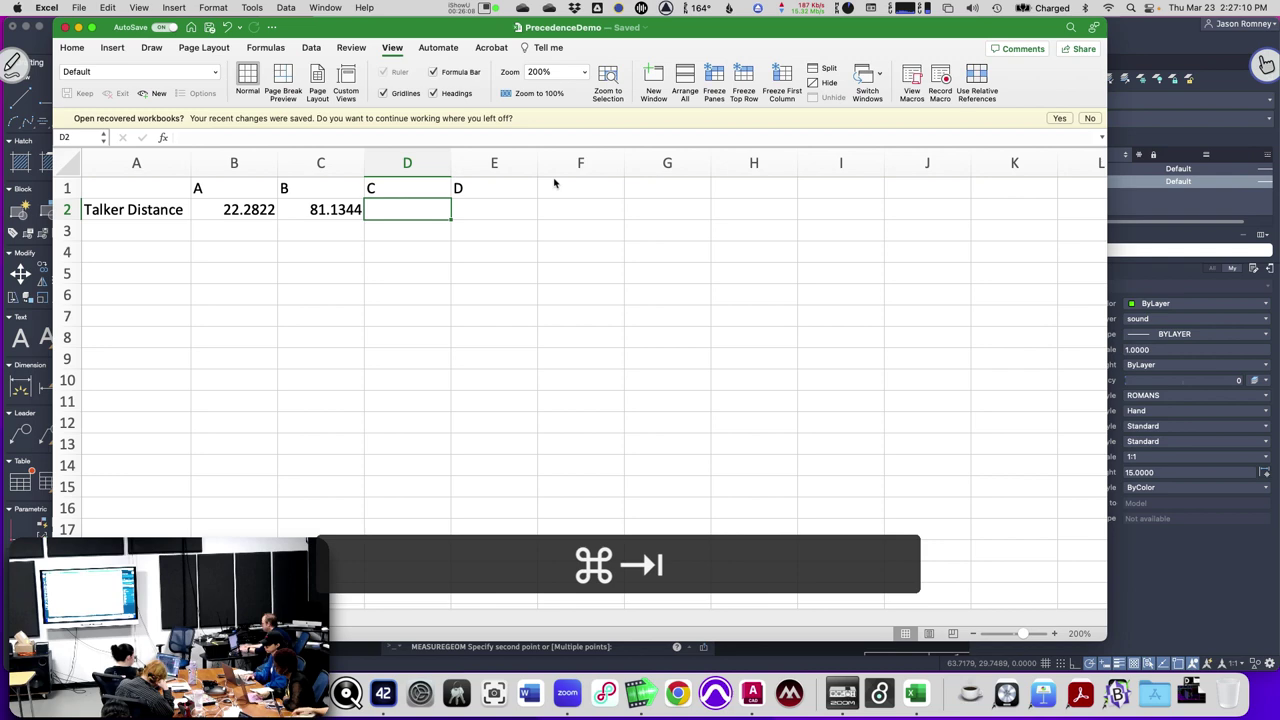
text(65.17)
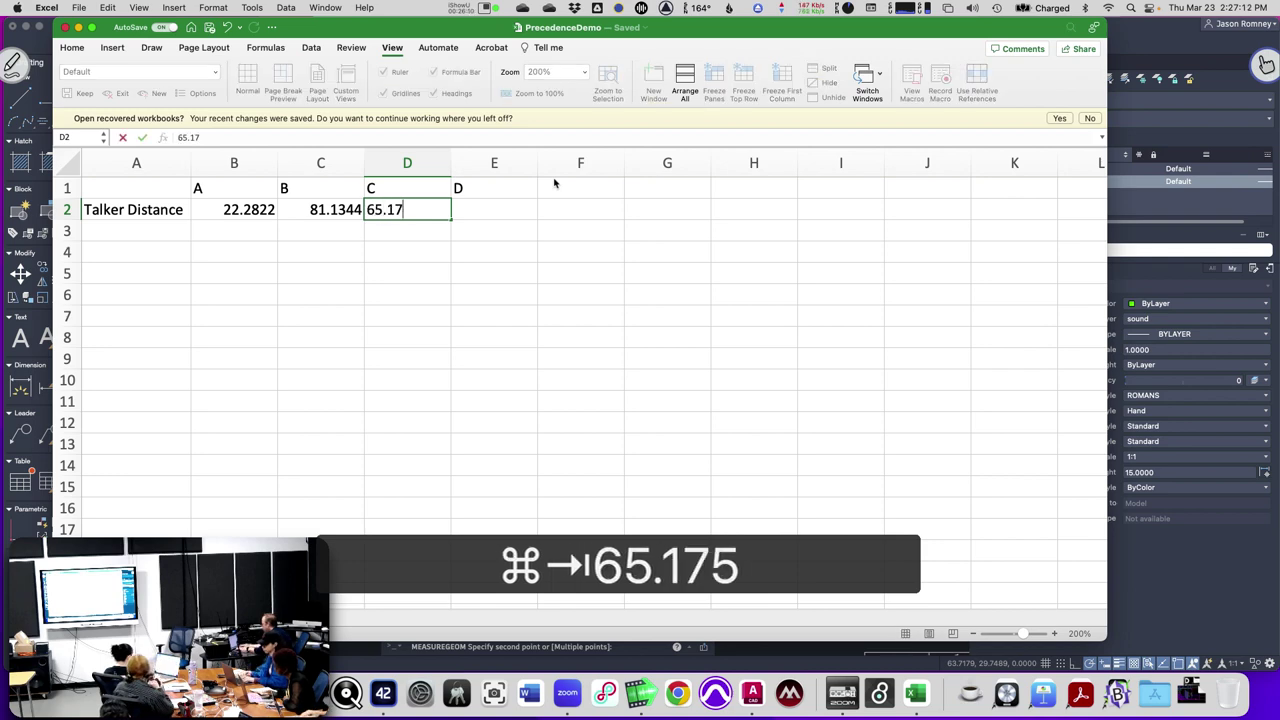
text(57)
key(Tab)
Measure from the talker marker to marker D in AutoCAD and enter 104.588 in cell E2 of the Excel sheet.
key(super+Tab)
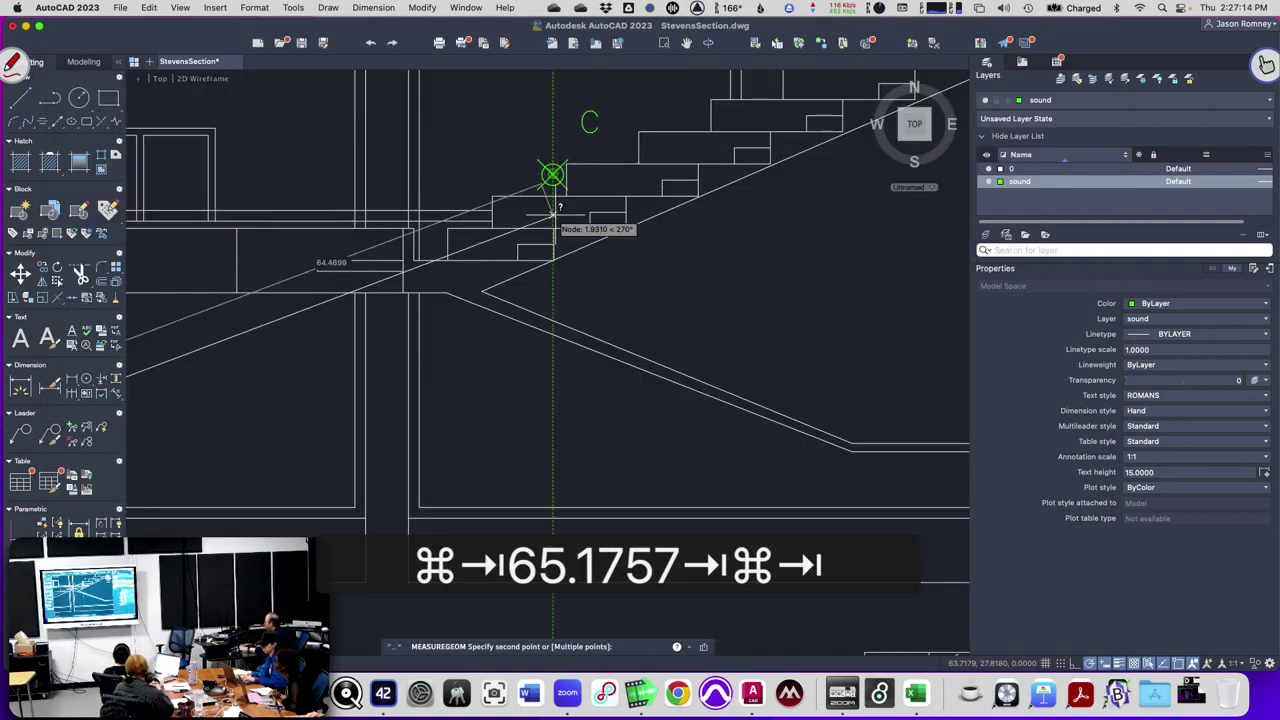
scroll(555, 210, down, 10)
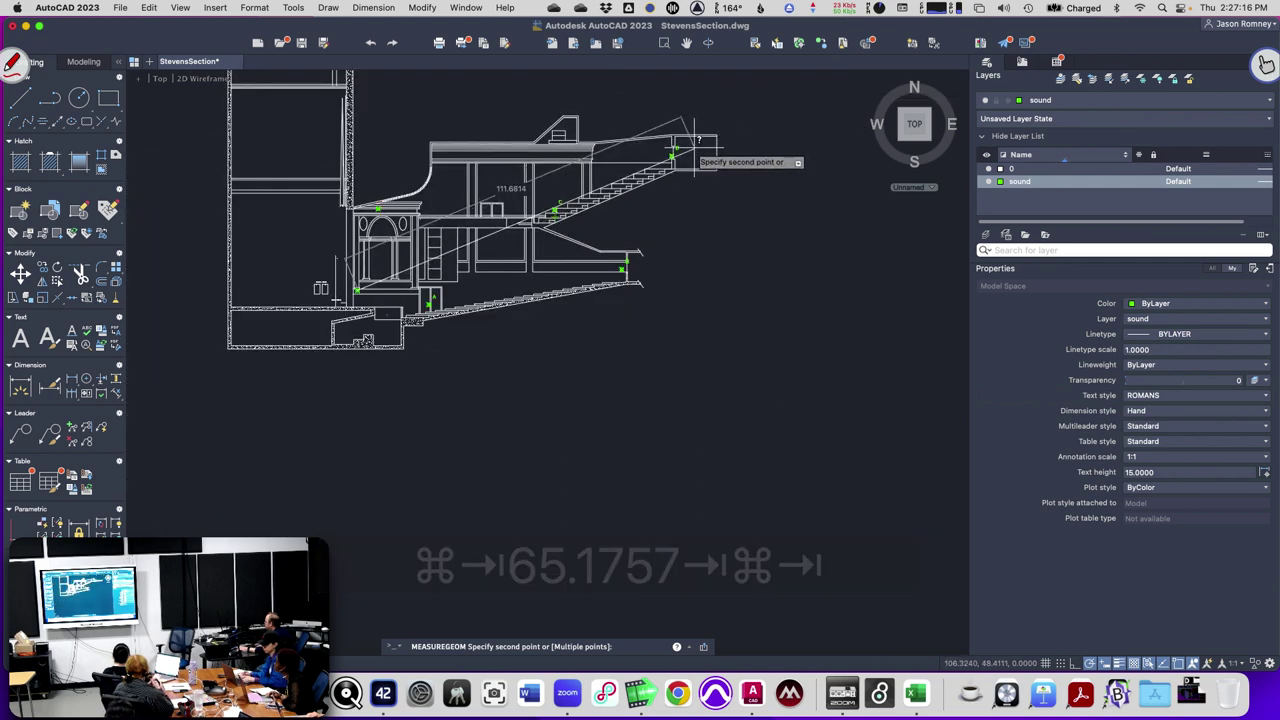
scroll(693, 148, up, 10)
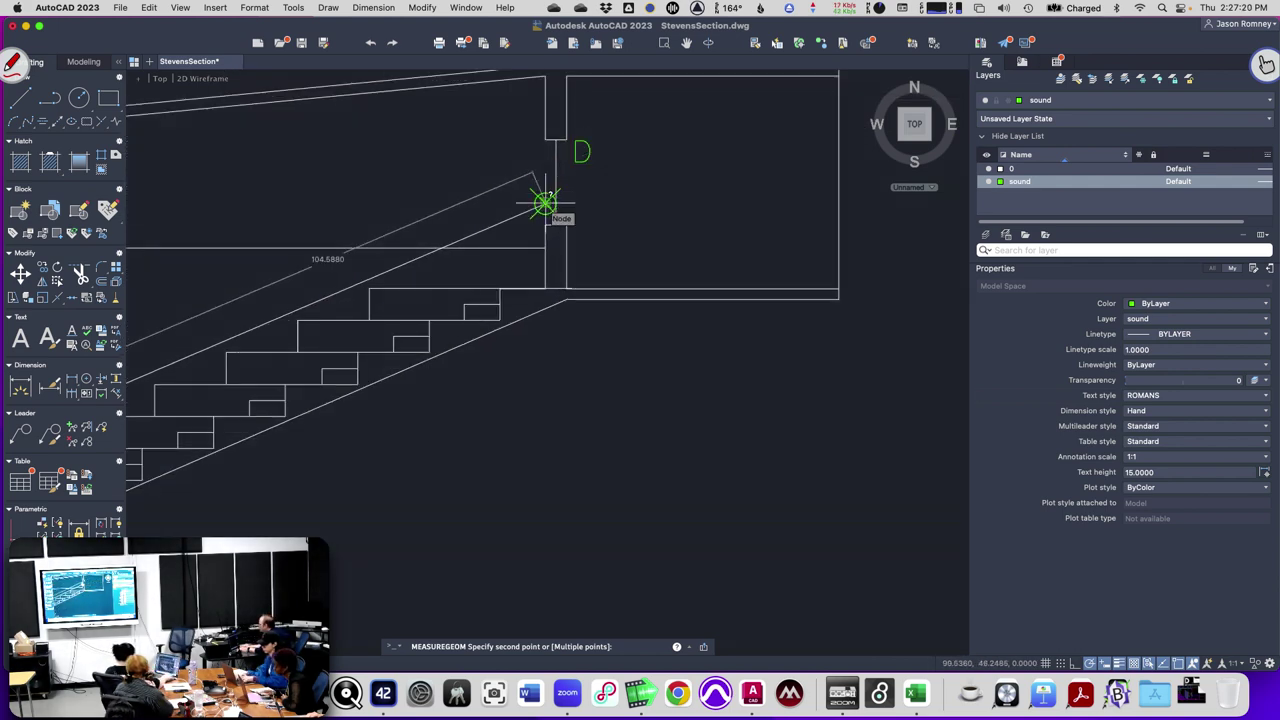
key(super+Tab)
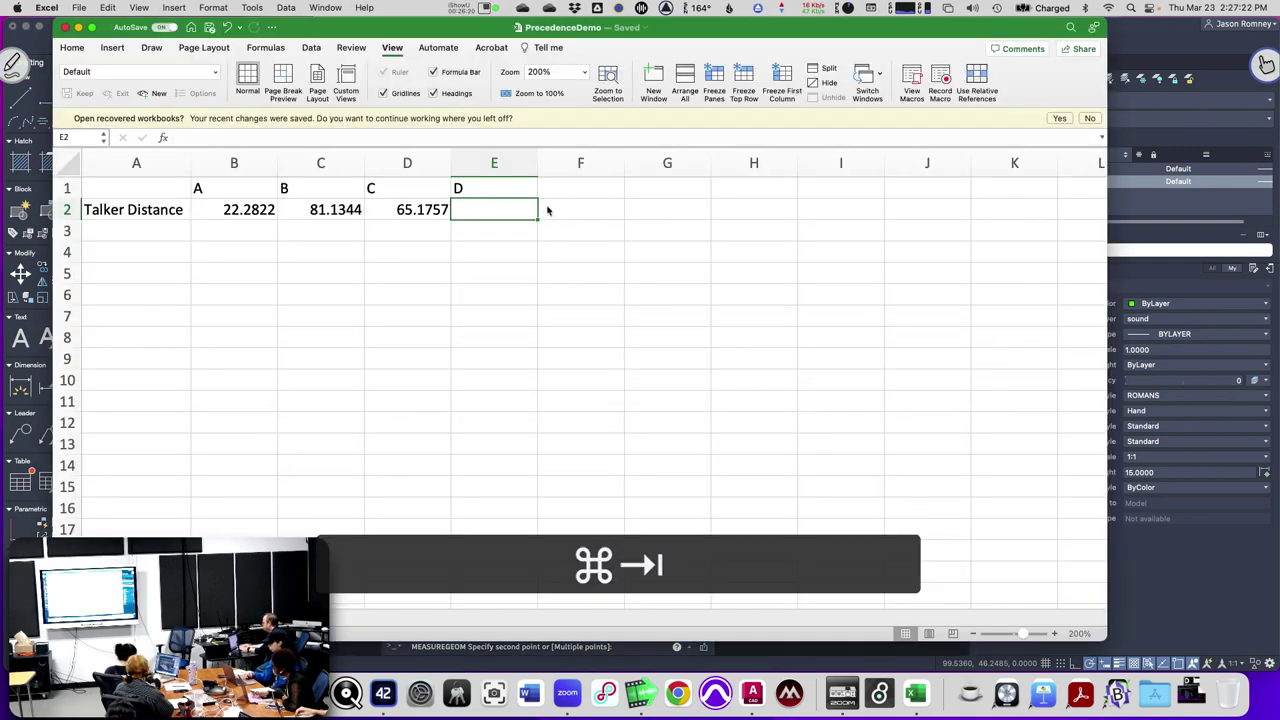
text(104.588)
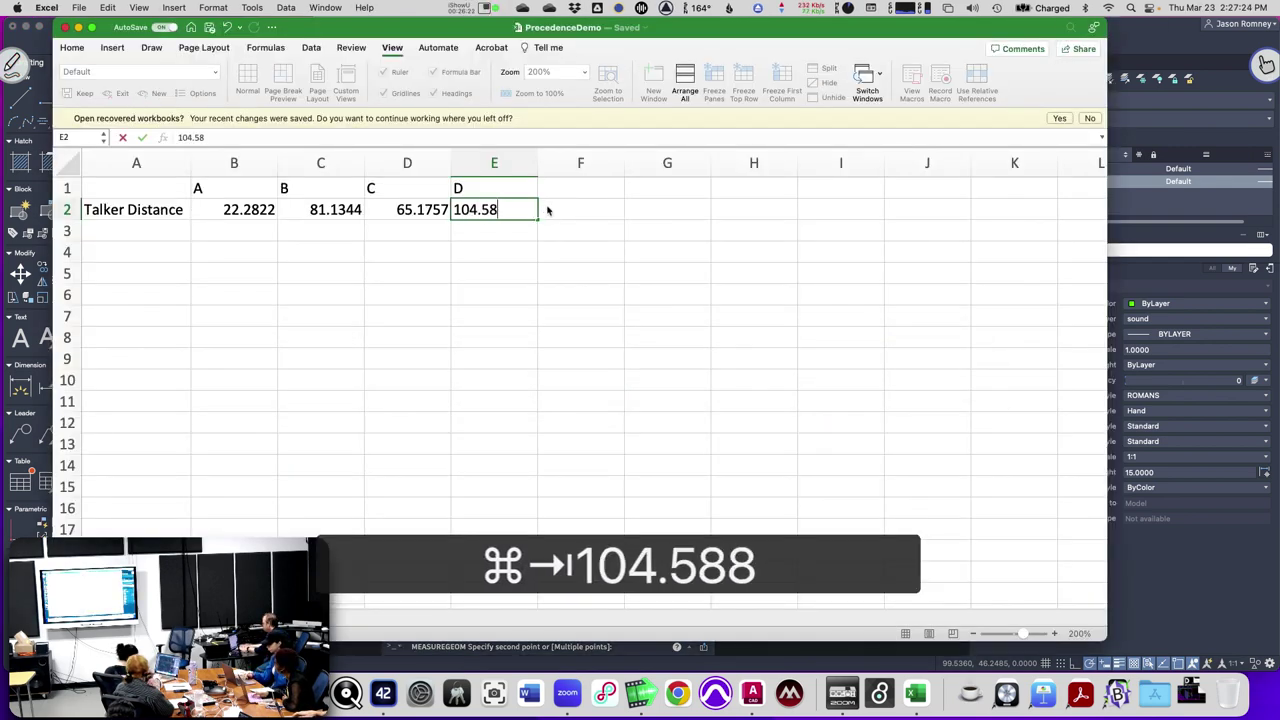
key(Return)
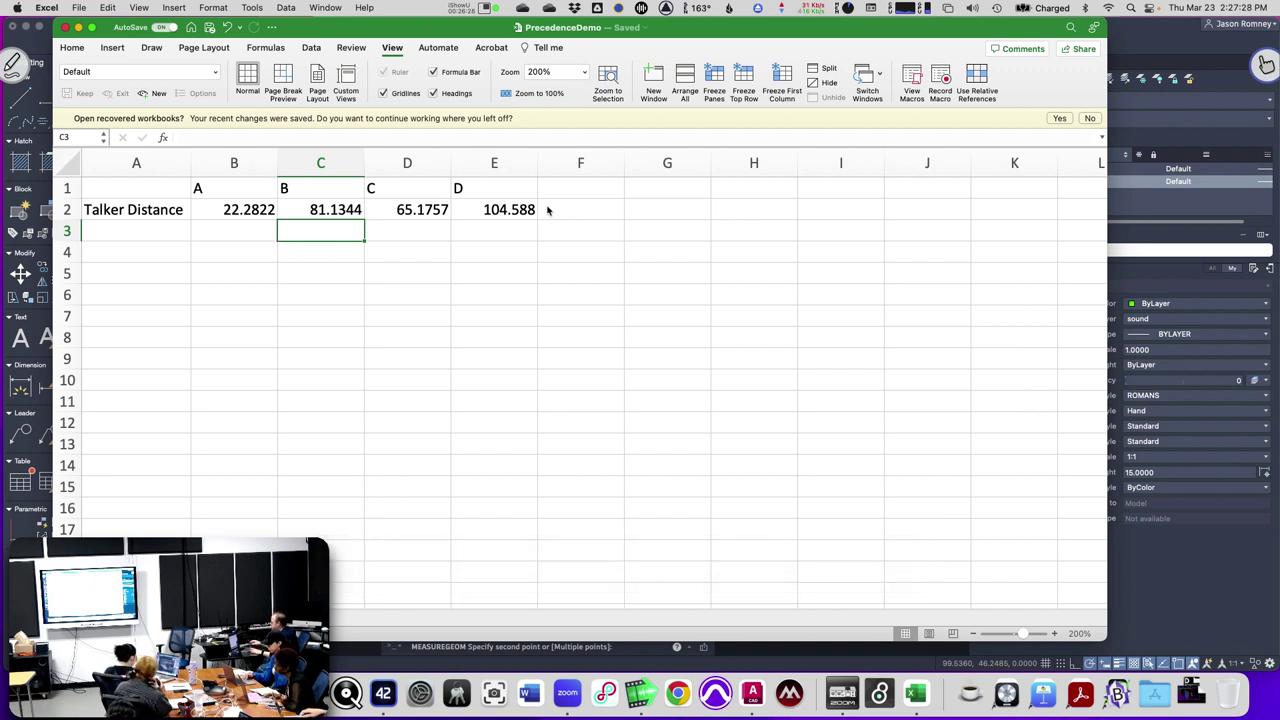
Label cell A3 as Talker Time, directly below the Talker Distance label.
key(Left)
key(Left)
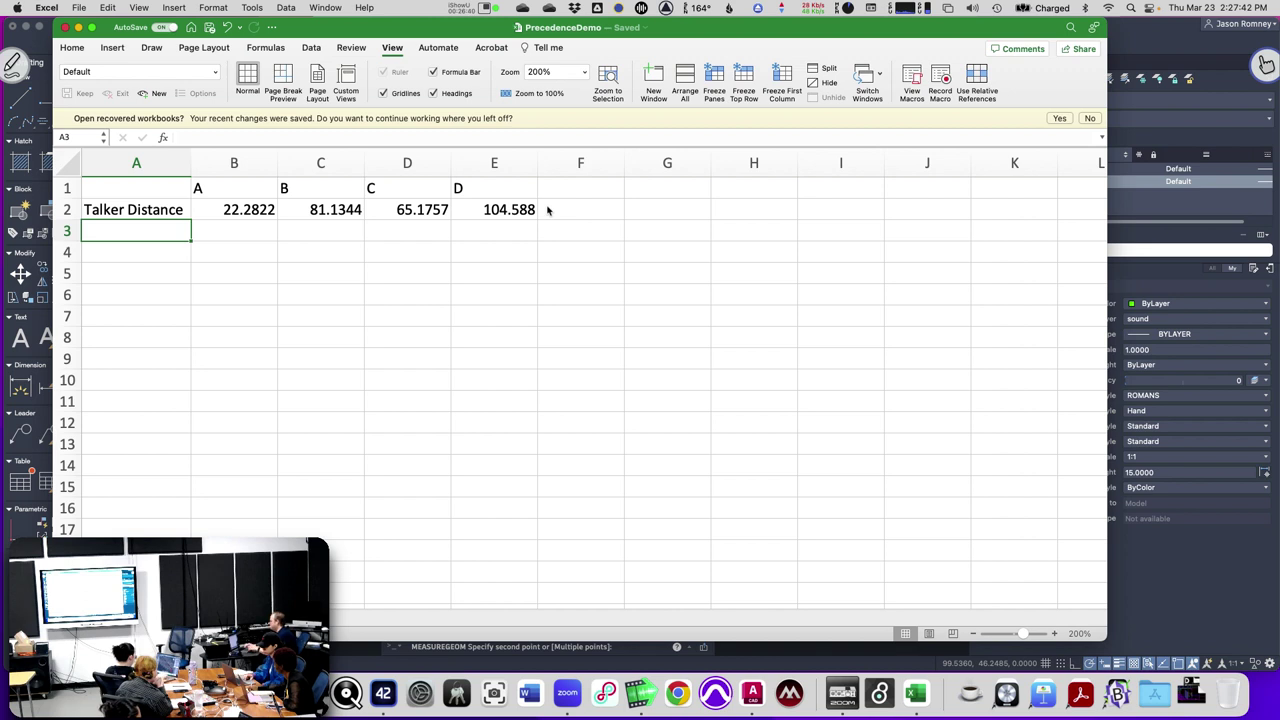
text(Talker Time)
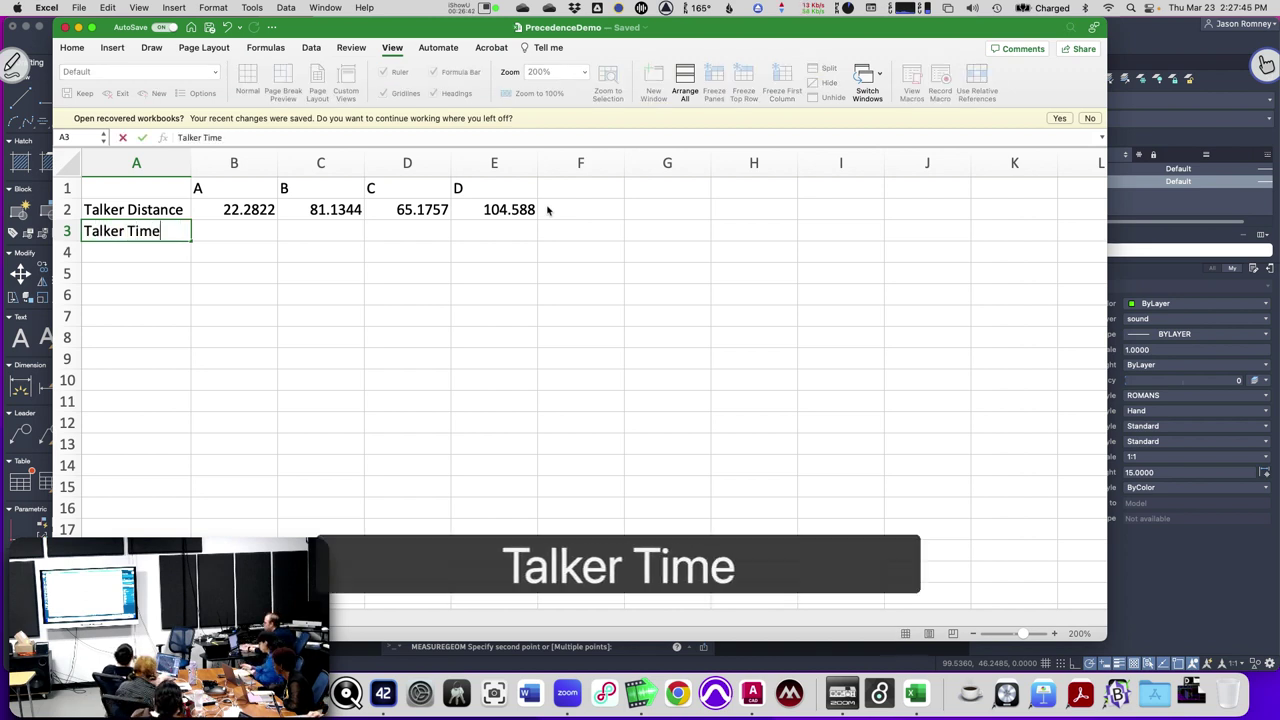
key(Tab)
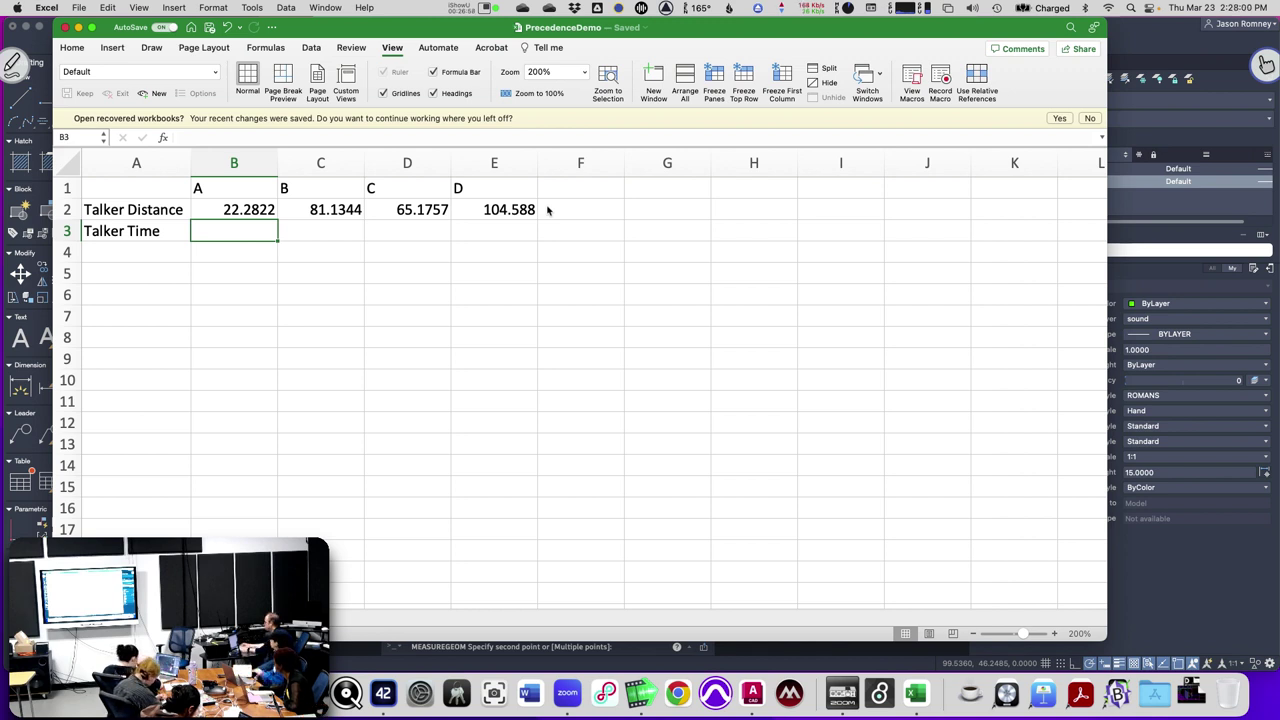
Enter the formula =B2/1.13 in cell B3 to calculate the talker time for position A.
text(=)
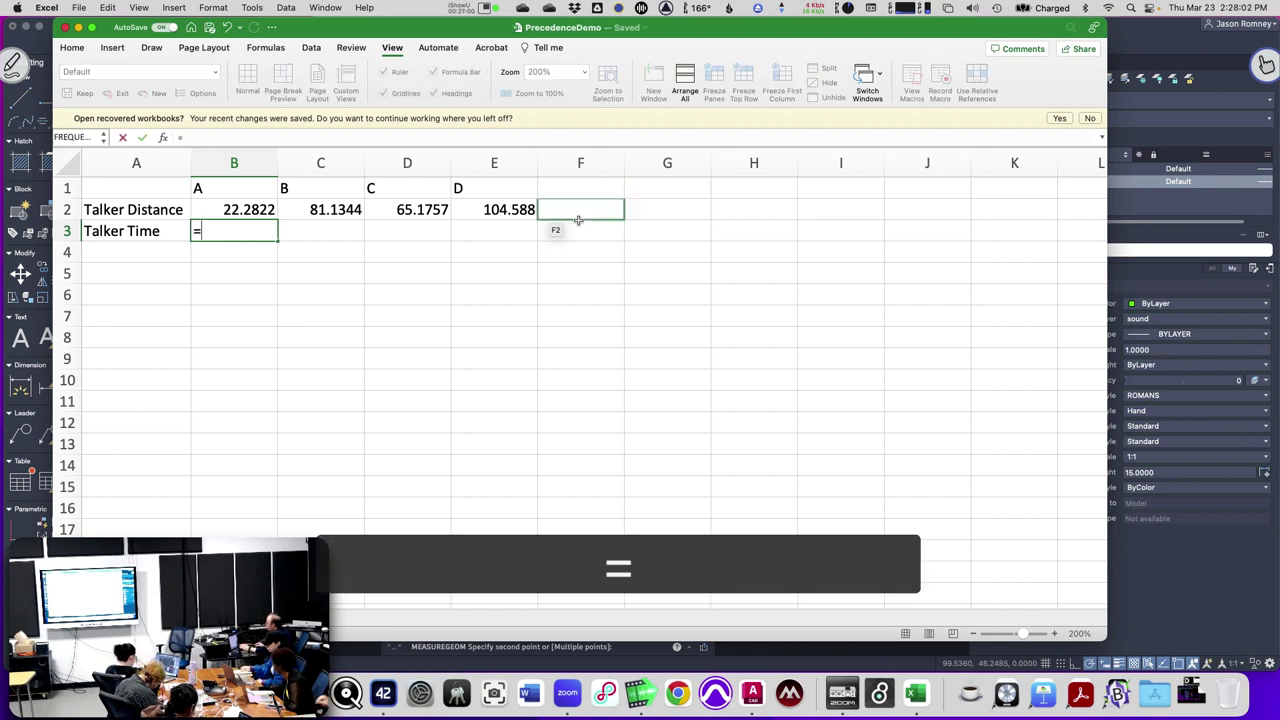
click(252, 207)
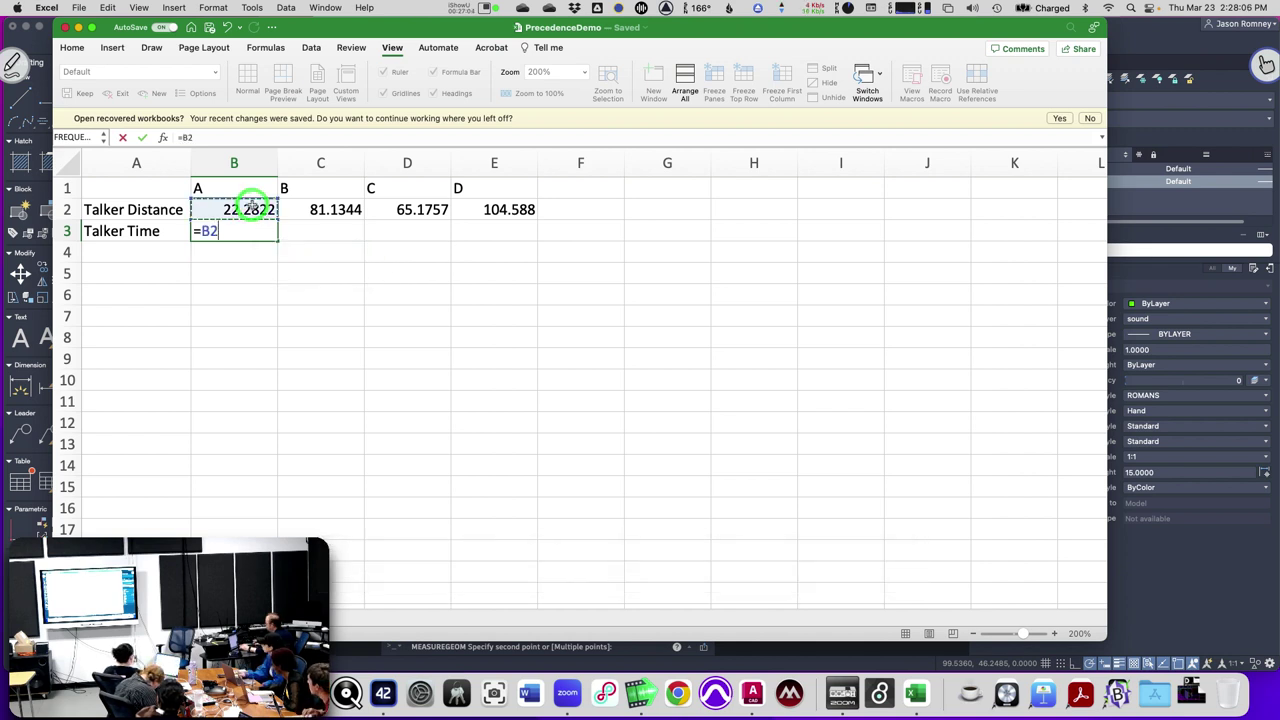
text(/1.13)
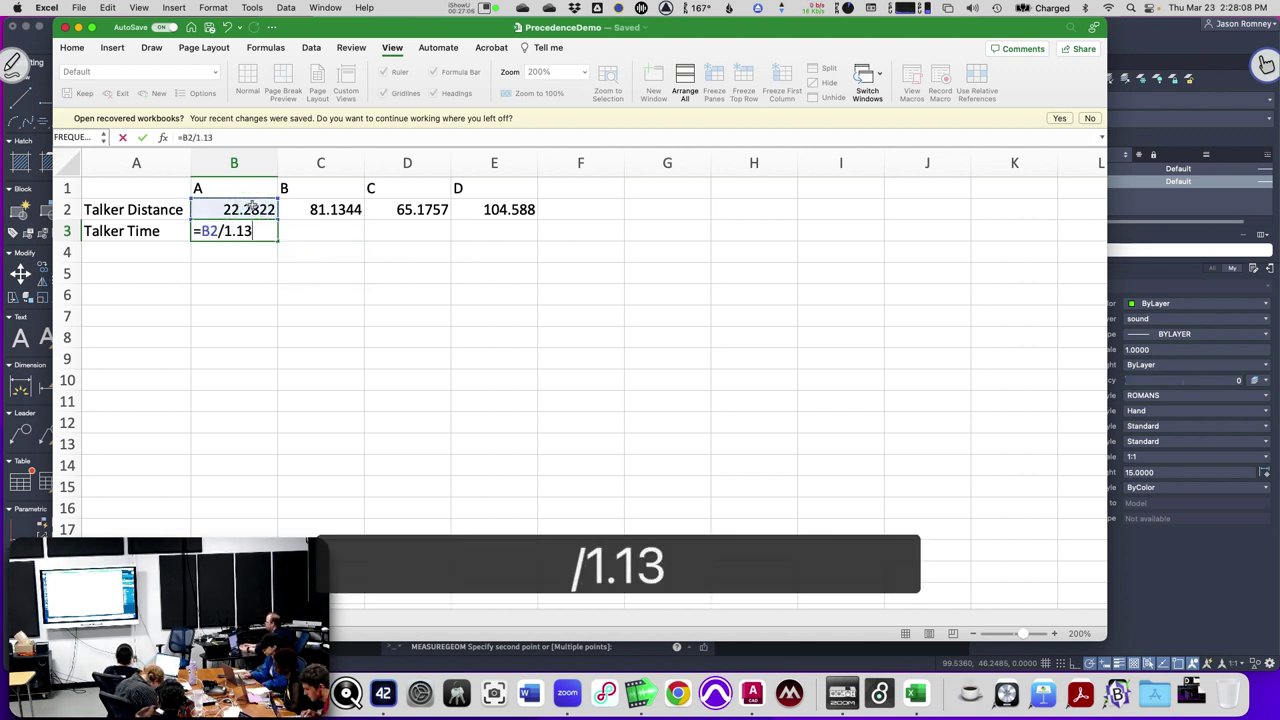
key(Return)
key(Up)
key(Right)
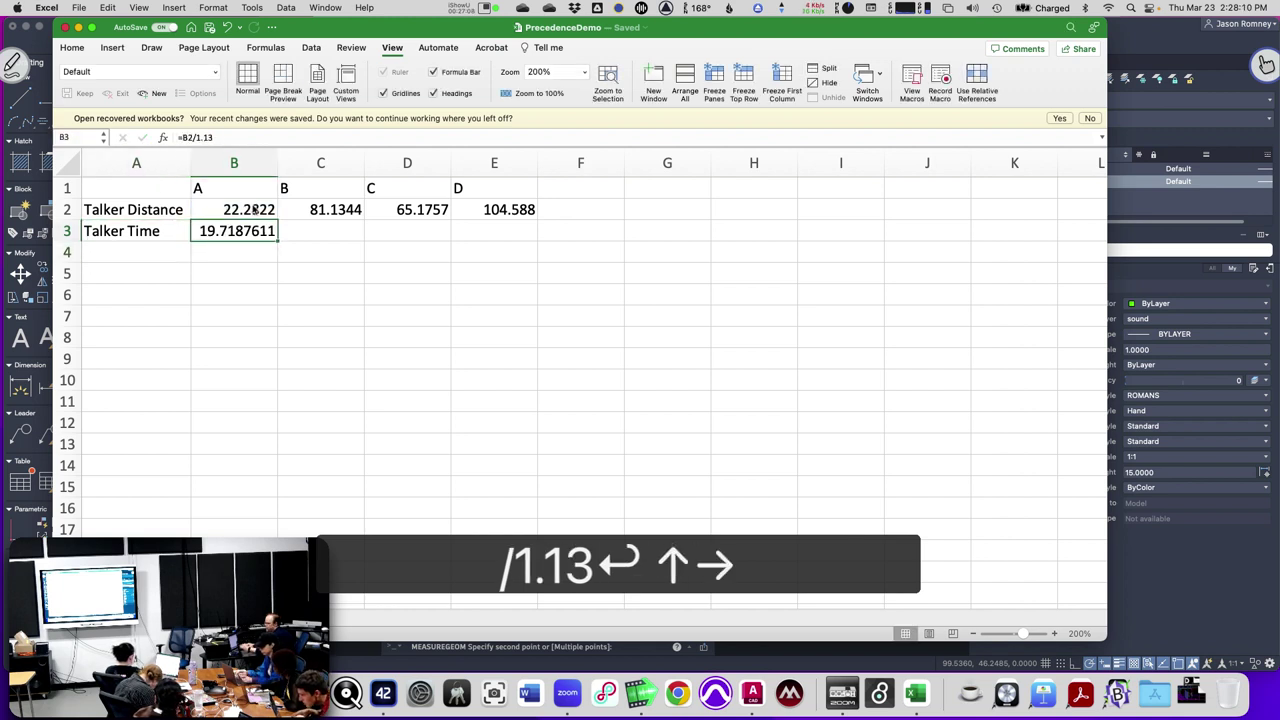
key(Right)
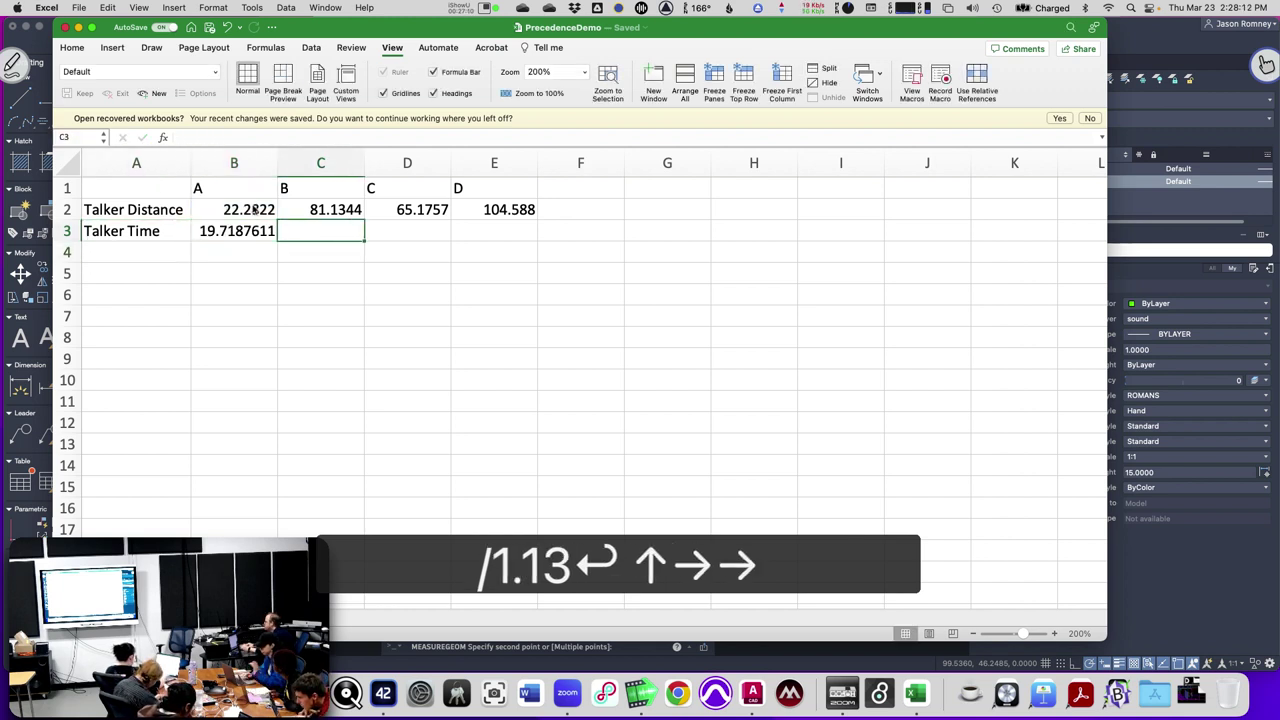
Fill the Talker Time formula from B3 across to E3 and check the time for each position.
key(Up)
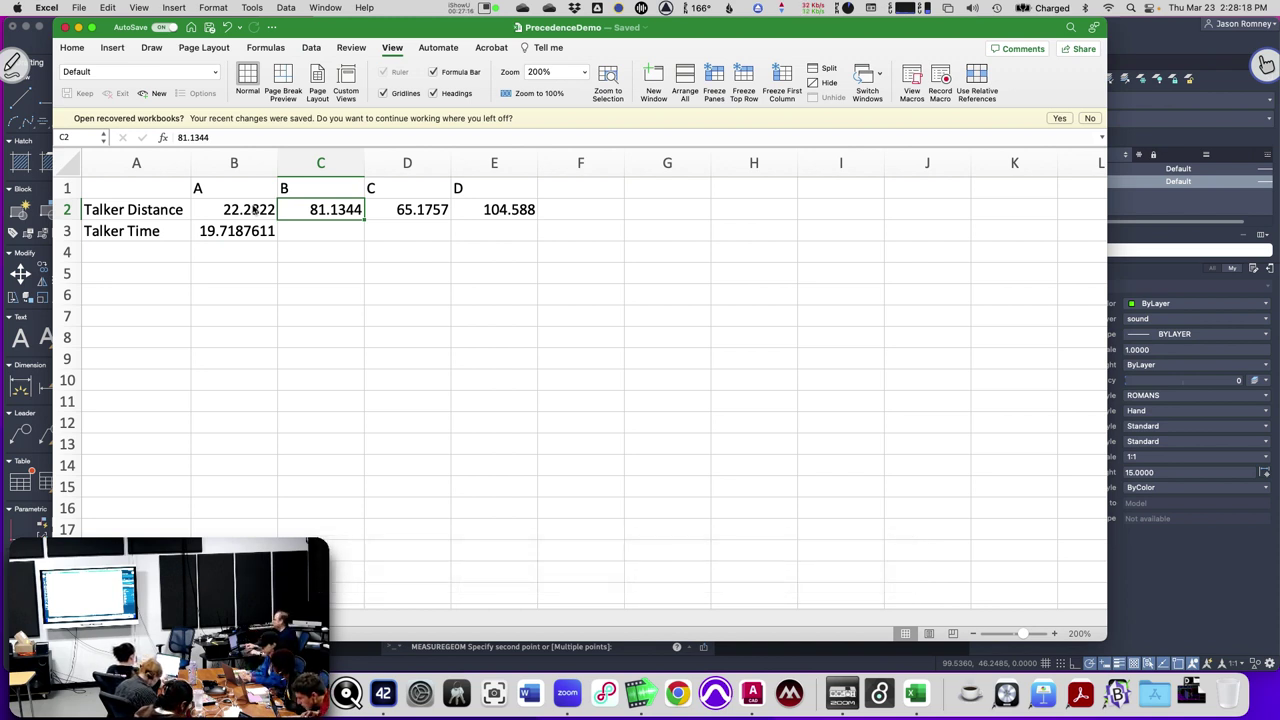
key(Down)
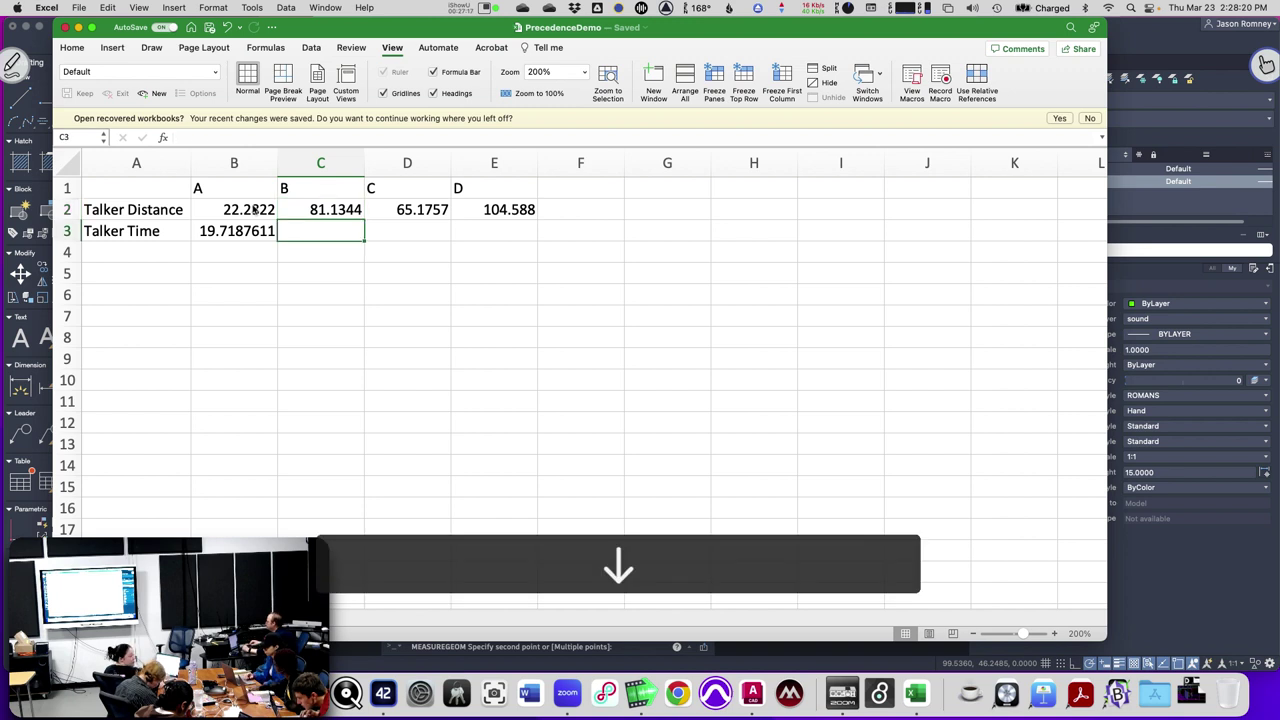
click(255, 233)
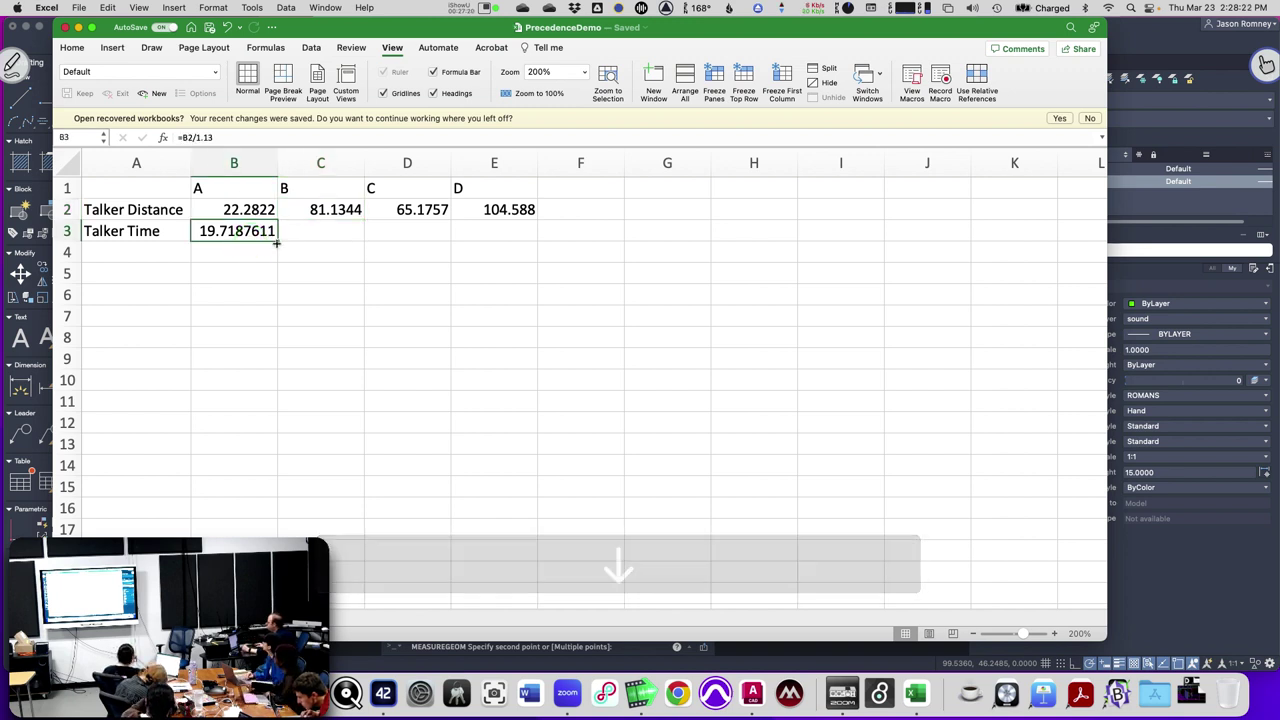
drag(277, 241, 529, 237)
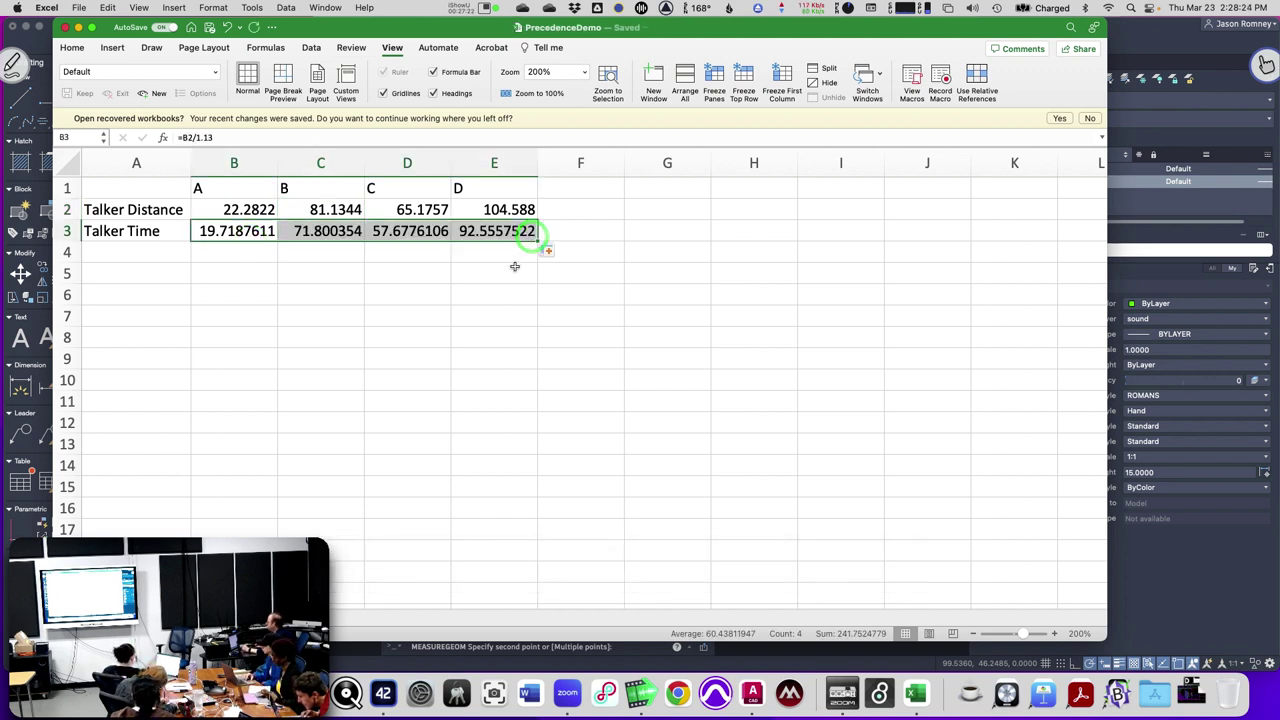
click(514, 267)
click(211, 234)
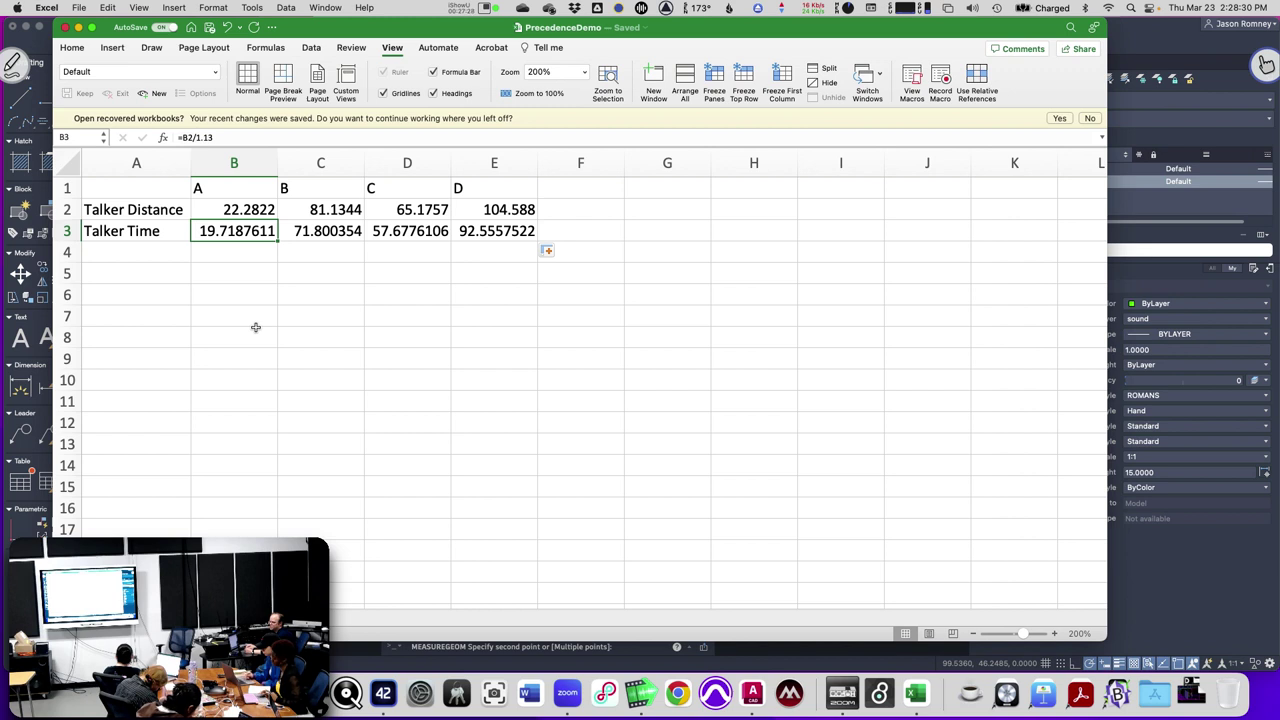
key(Right)
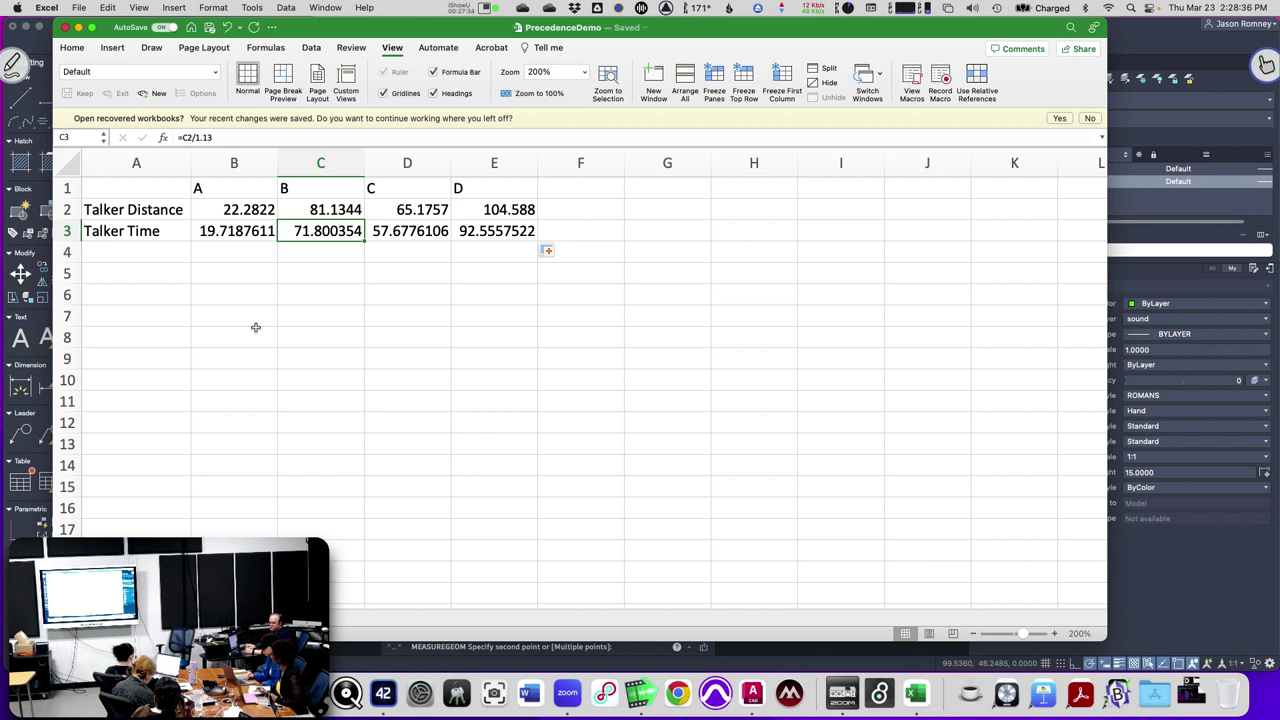
key(Right)
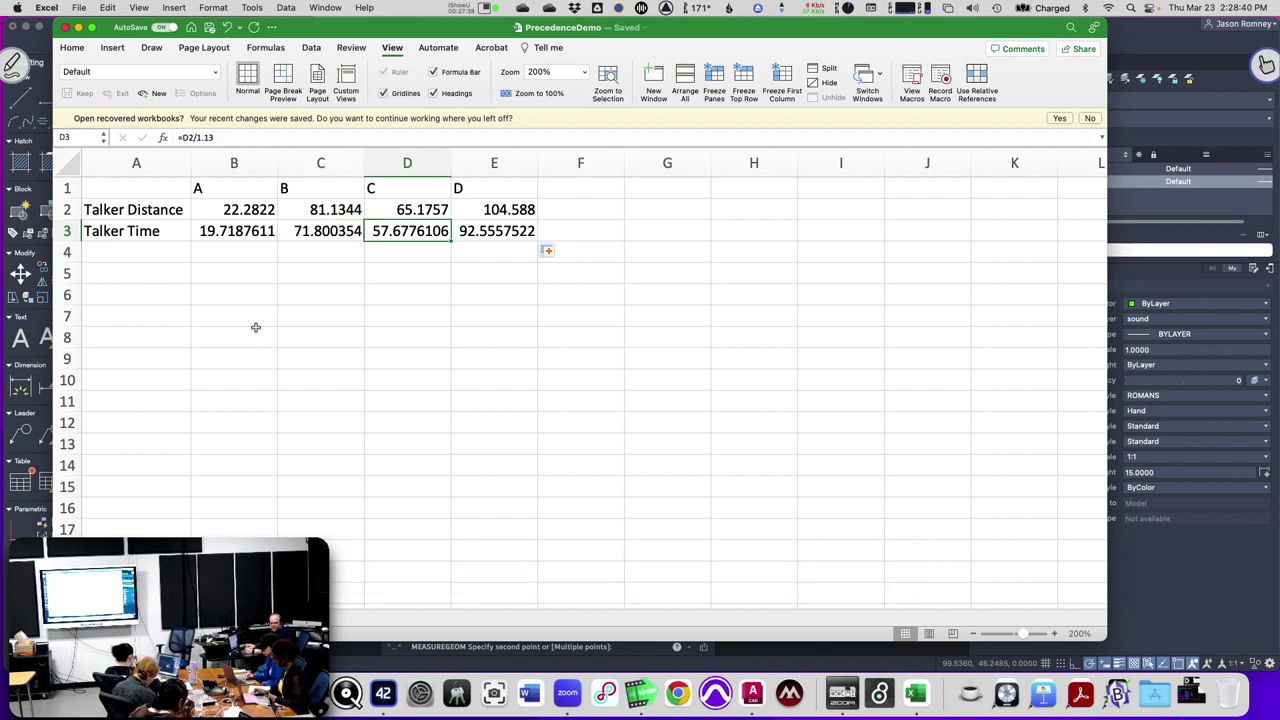
key(Right)
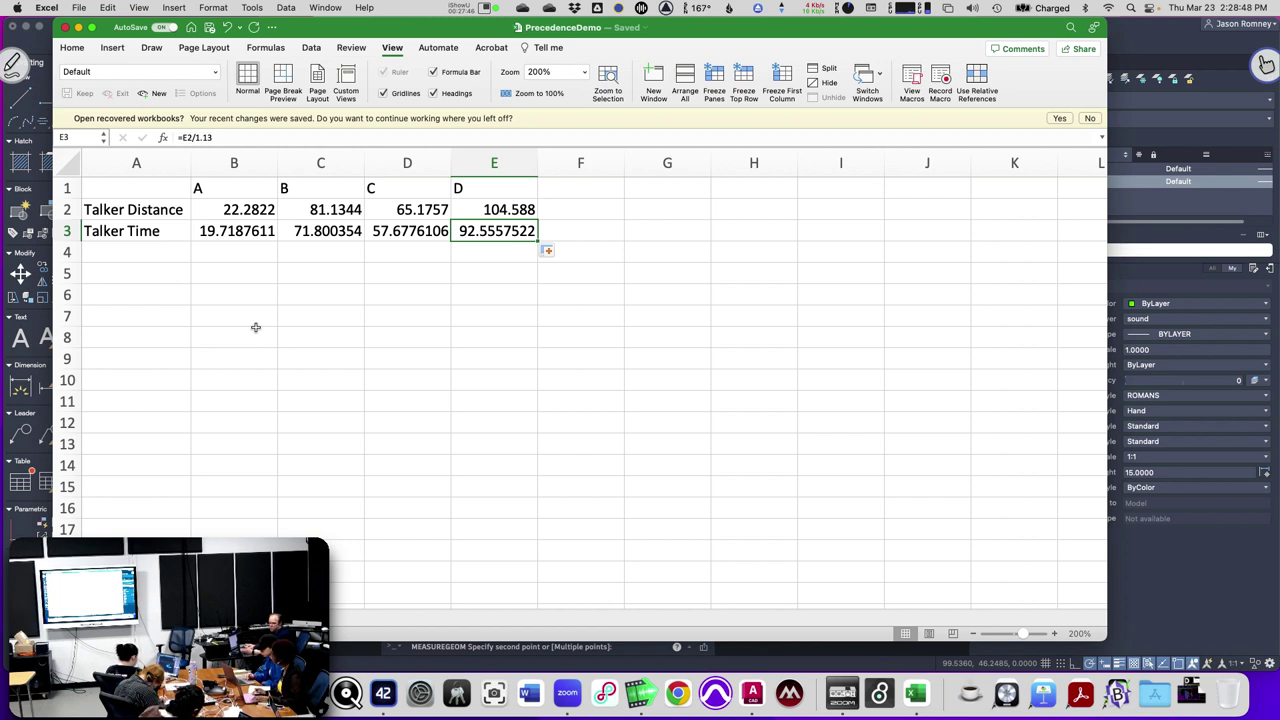
Label cell A4 as LS Distance and save the workbook.
key(Down)
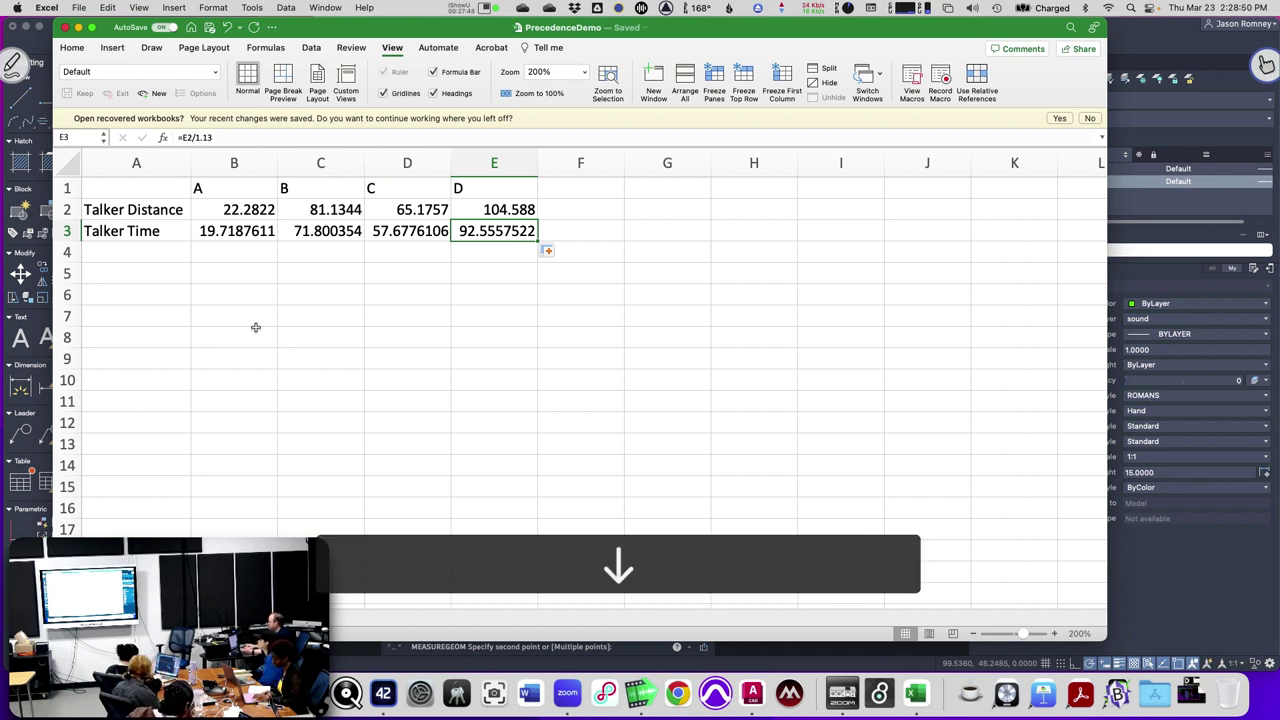
key(Left)
key(Left)
key(Left)
key(Left)
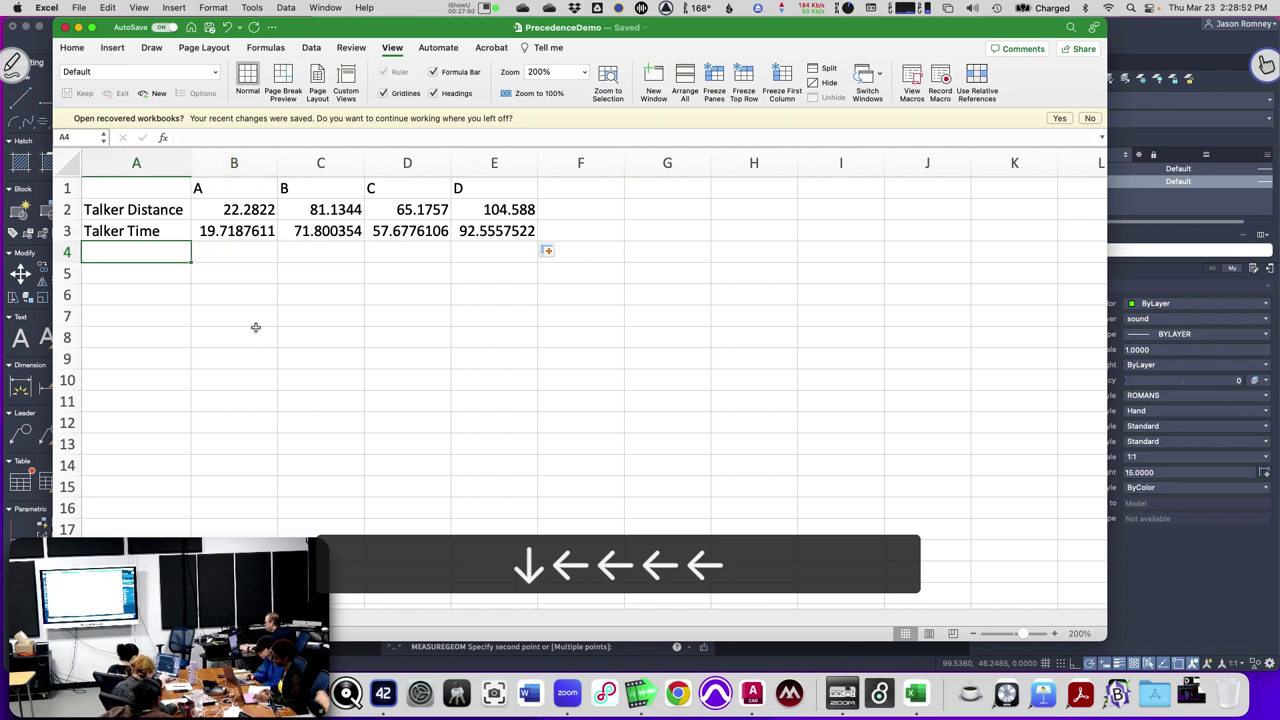
text(C)
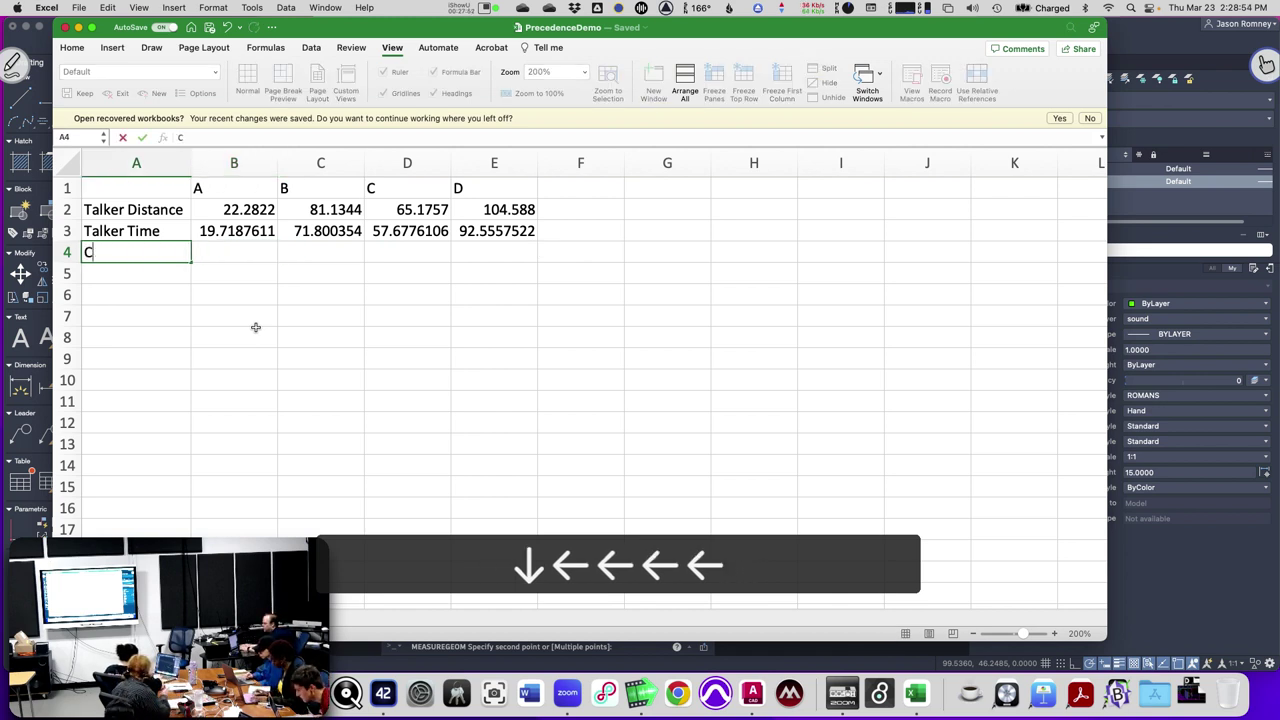
key(BackSpace)
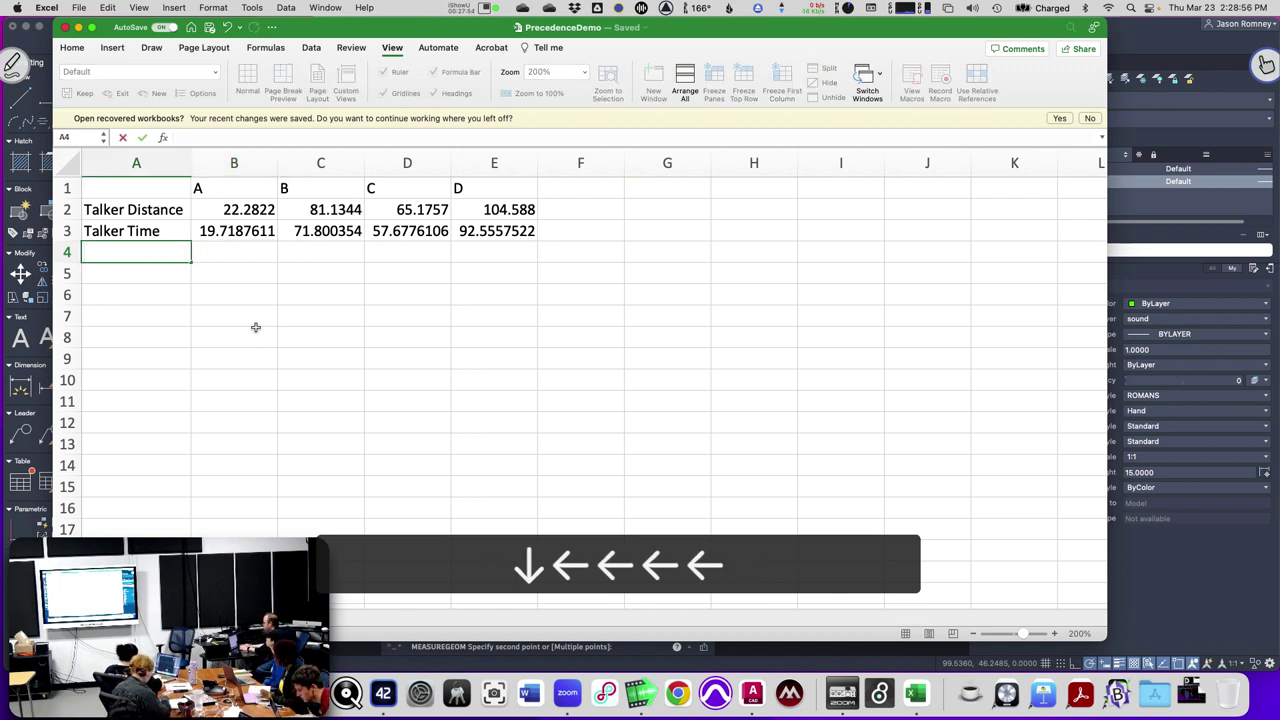
text(LS)
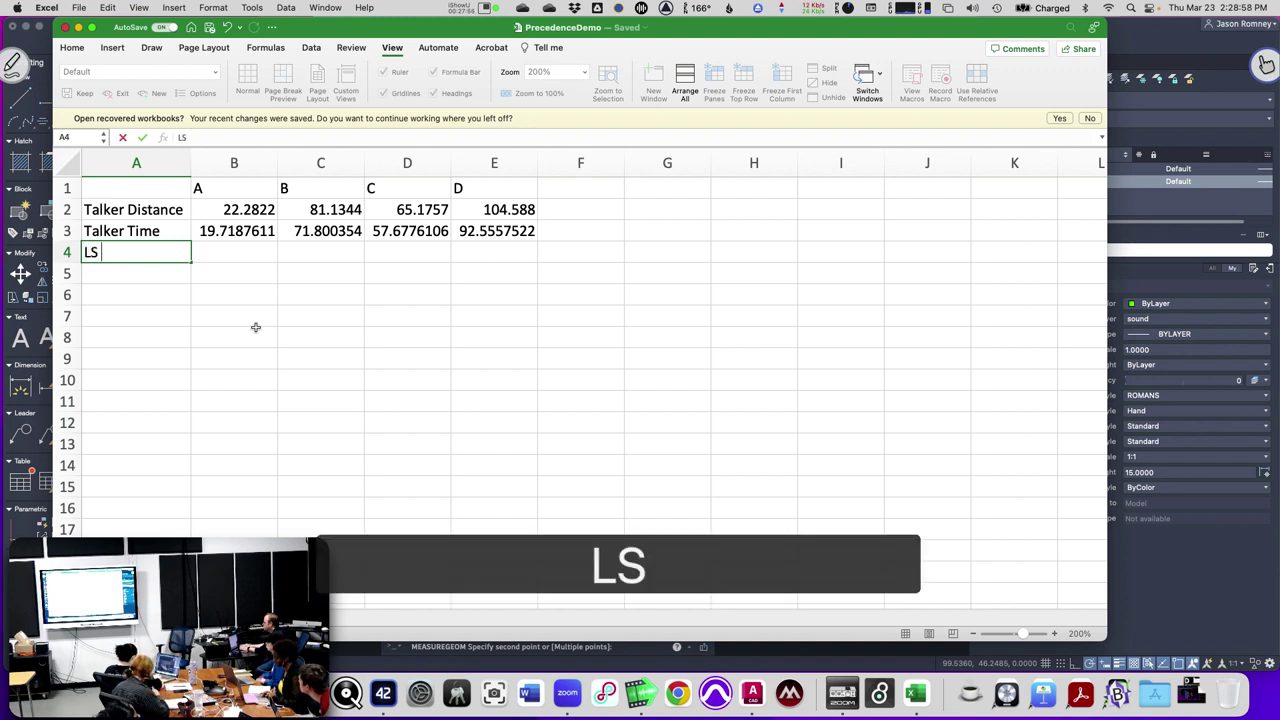
text( Distance)
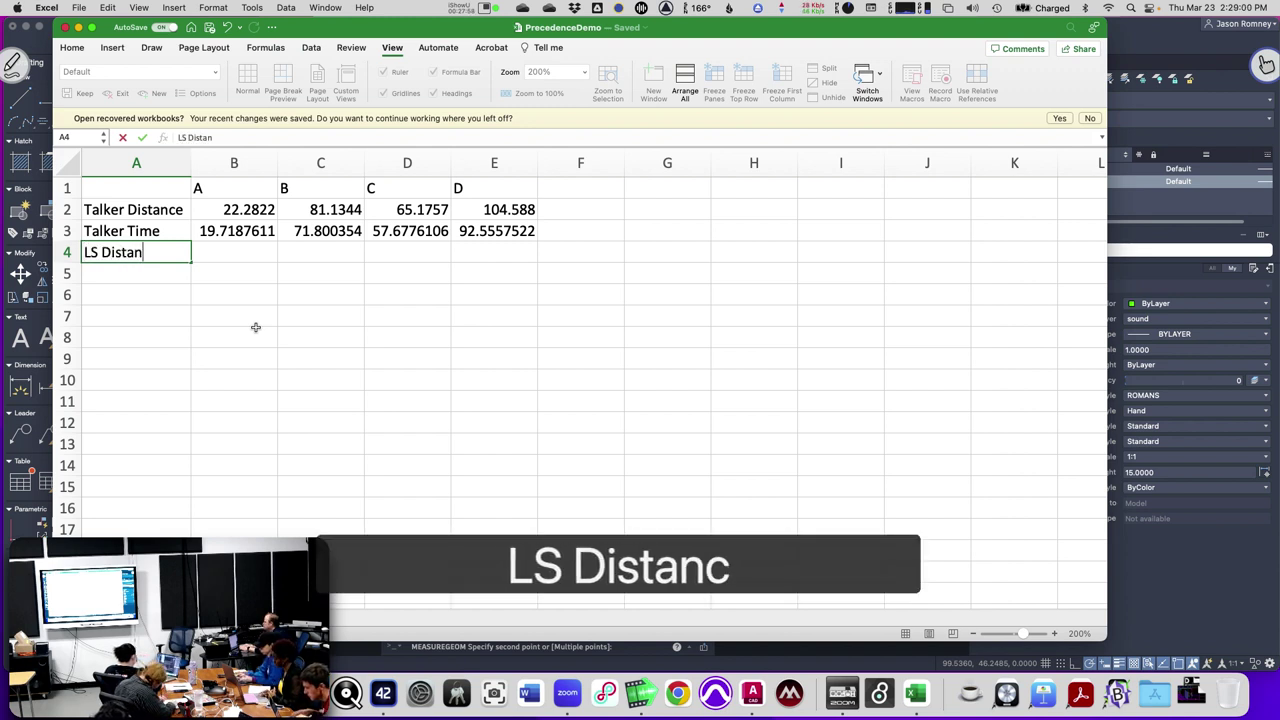
key(Tab)
key(super+s)
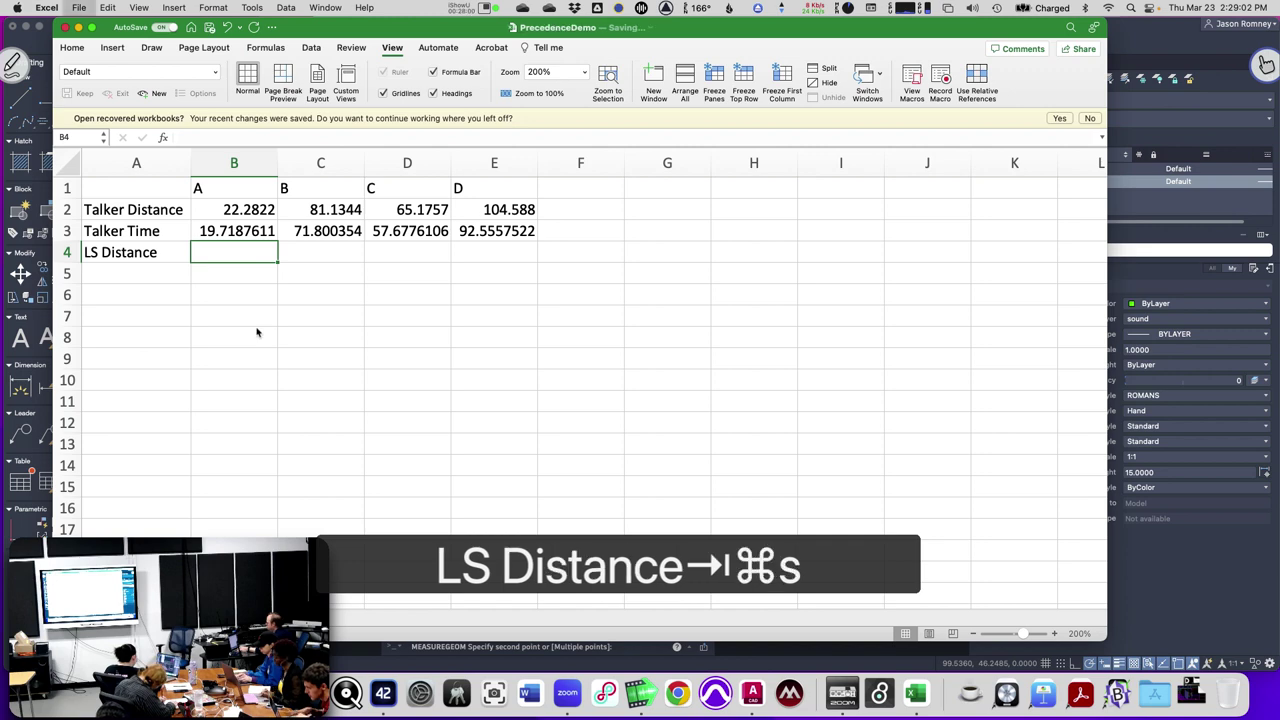
Switch to AutoCAD, cancel the unfinished distance measurement and bring the loudspeaker marker above the arch into view.
key(super+Tab)
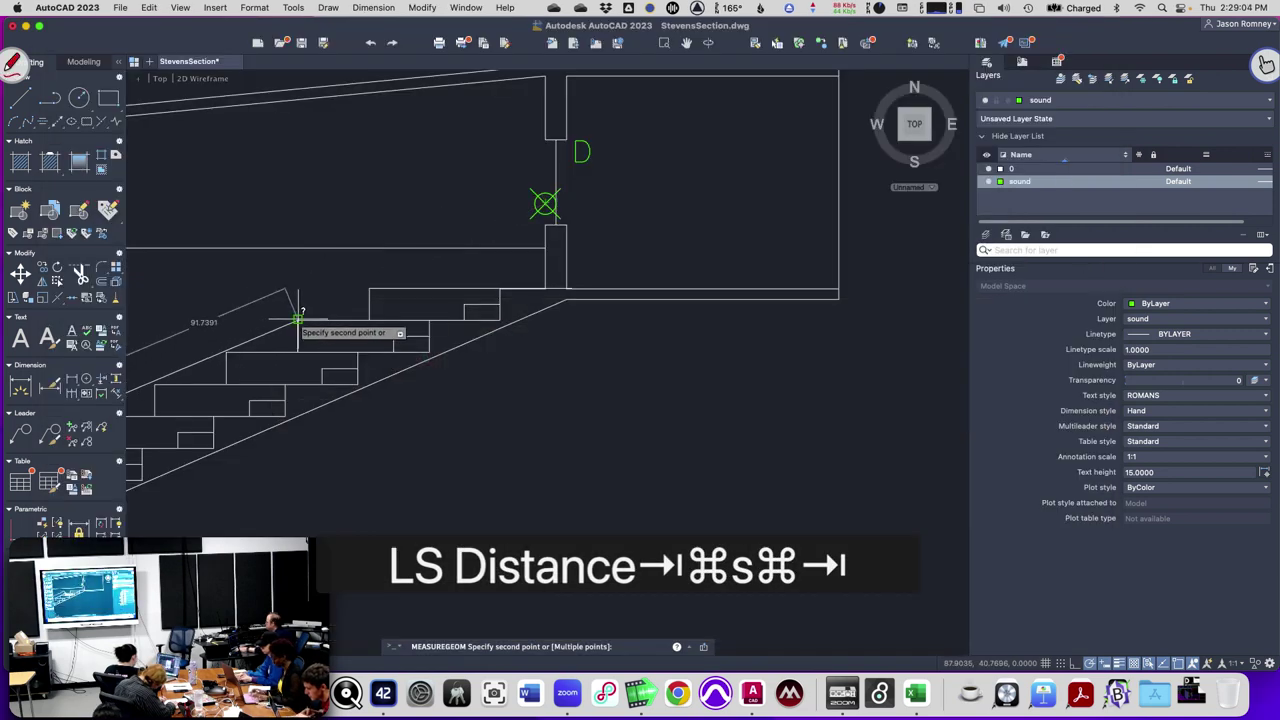
key(Escape)
scroll(234, 320, up, 3)
scroll(236, 318, down, 5)
scroll(236, 318, down, 3)
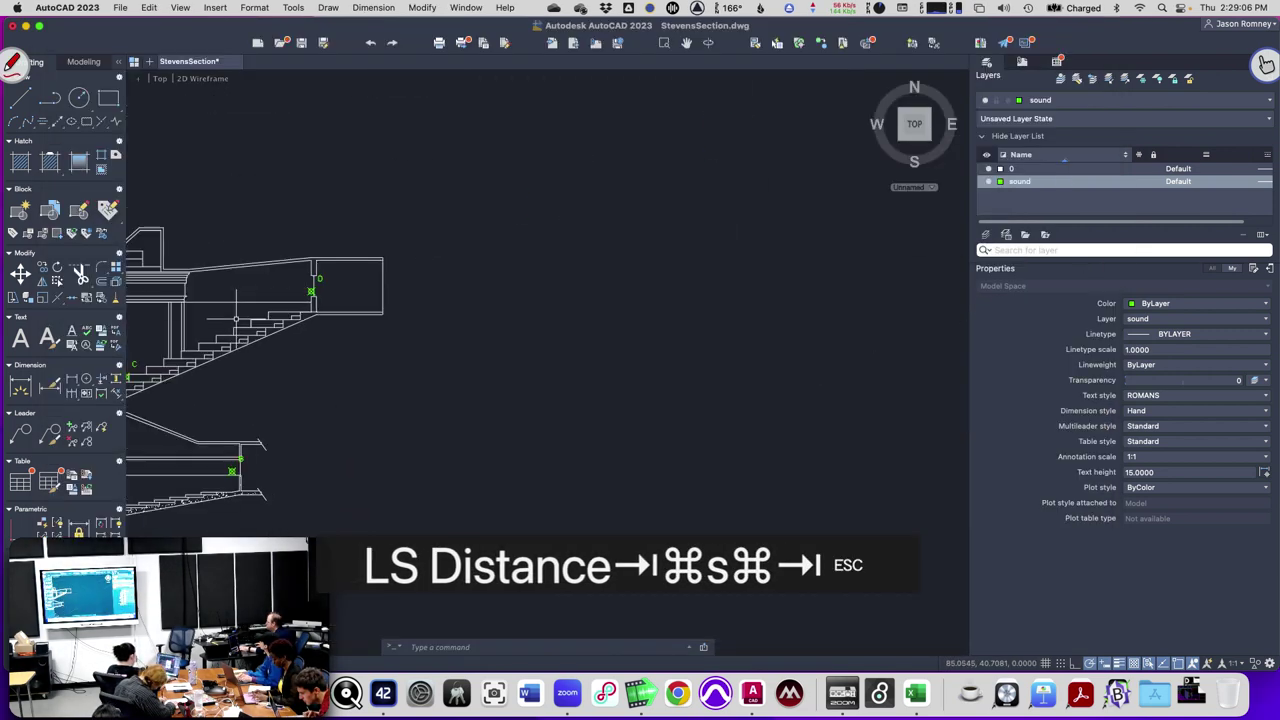
scroll(609, 309, down, 3)
scroll(609, 313, up, 2)
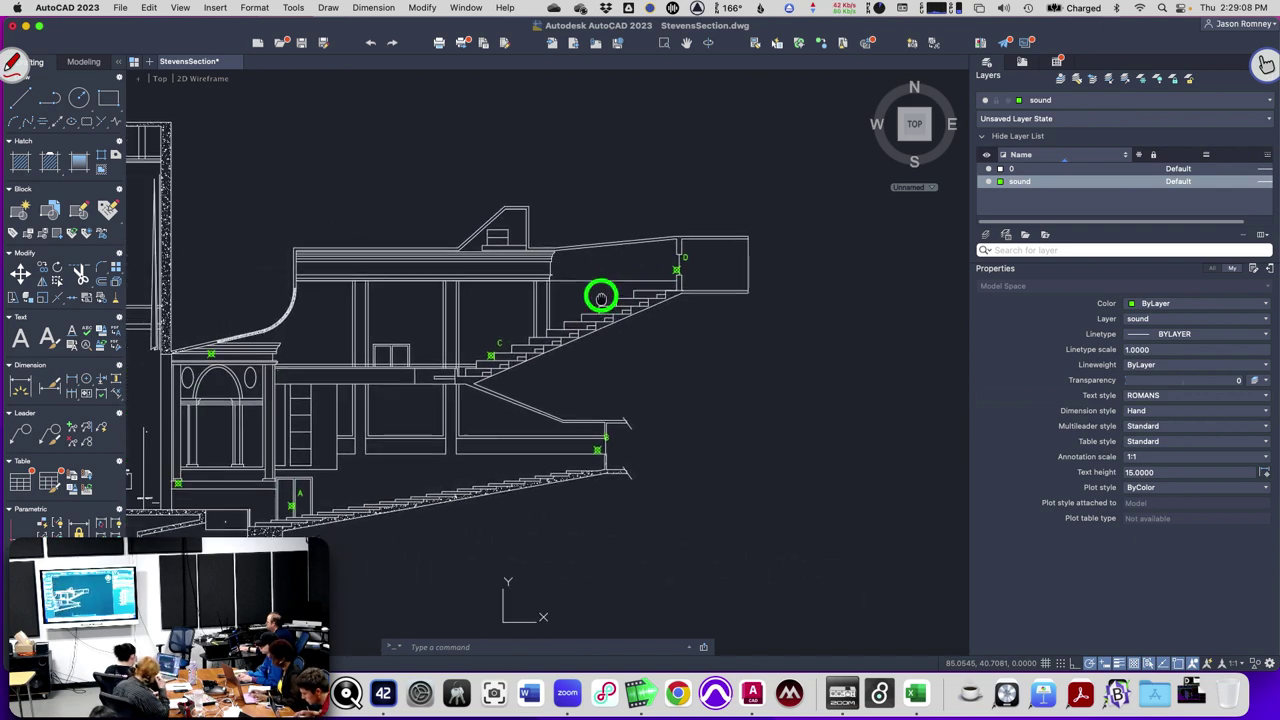
drag(609, 313, 703, 277)
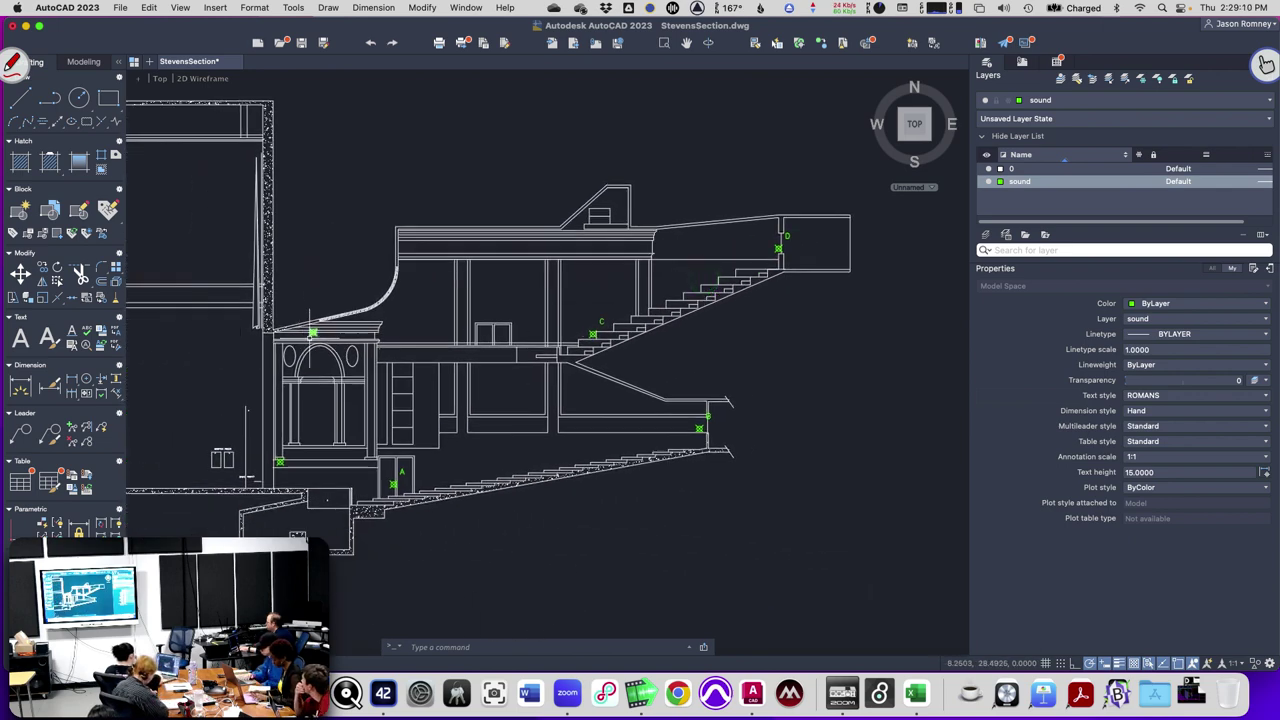
Measure the distance from the loudspeaker marker above the arch to the marker at position A.
scroll(304, 342, up, 4)
text(mea)
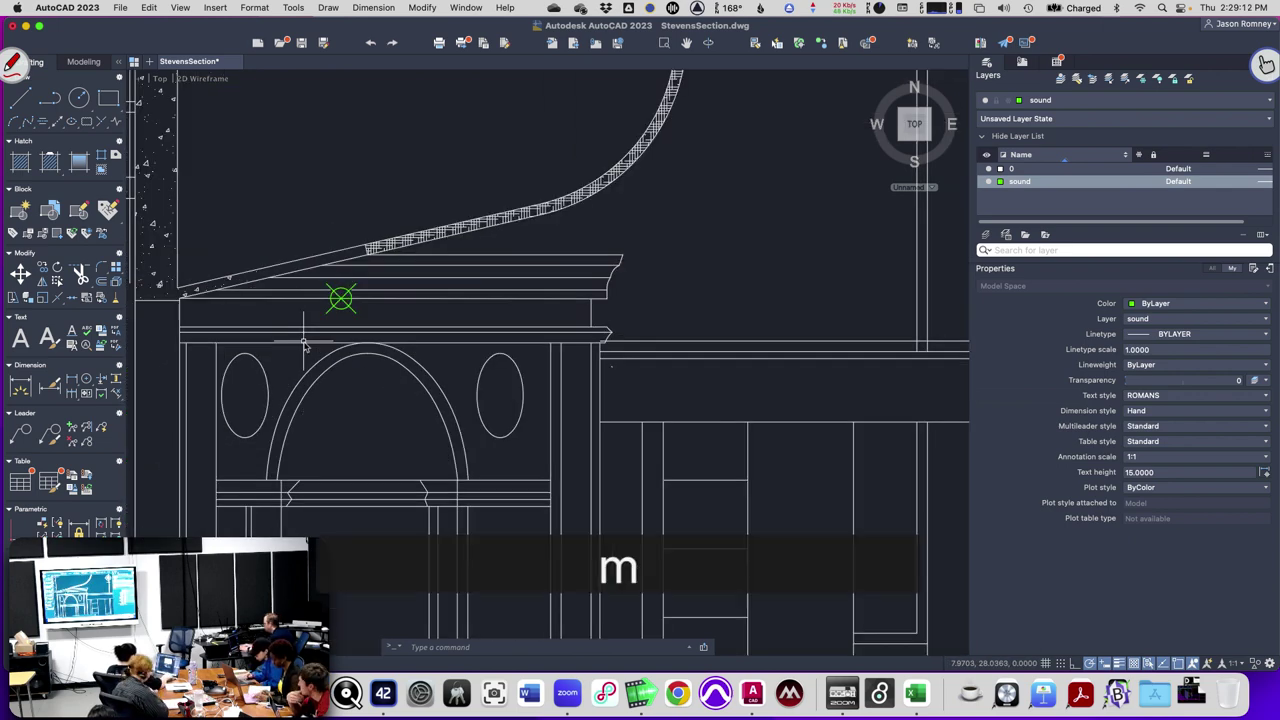
key(Return)
text(d)
key(Return)
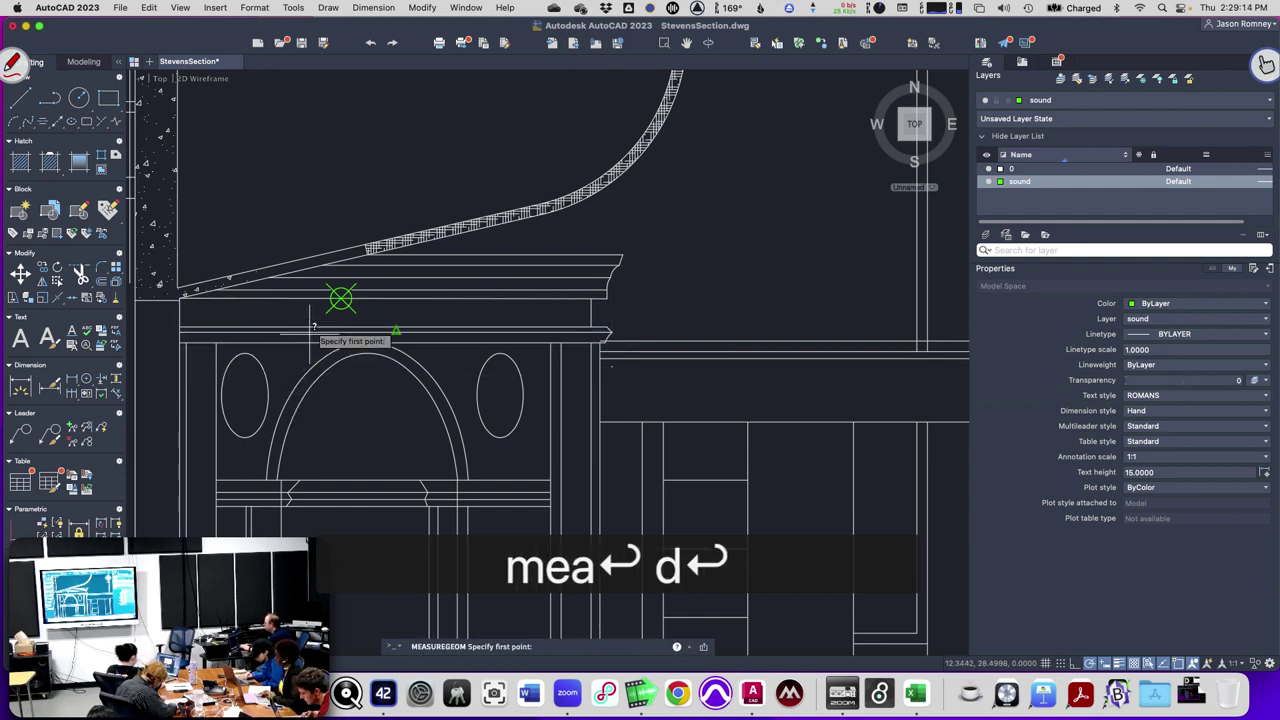
click(340, 299)
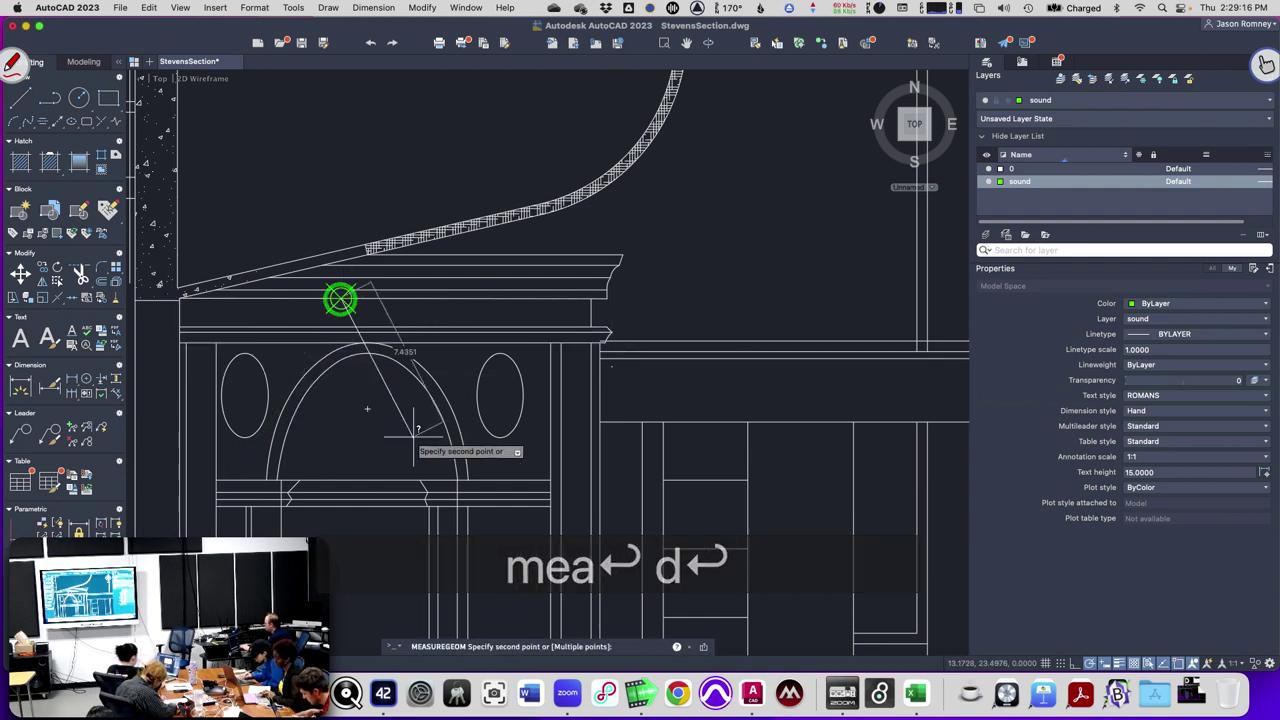
scroll(428, 445, down, 6)
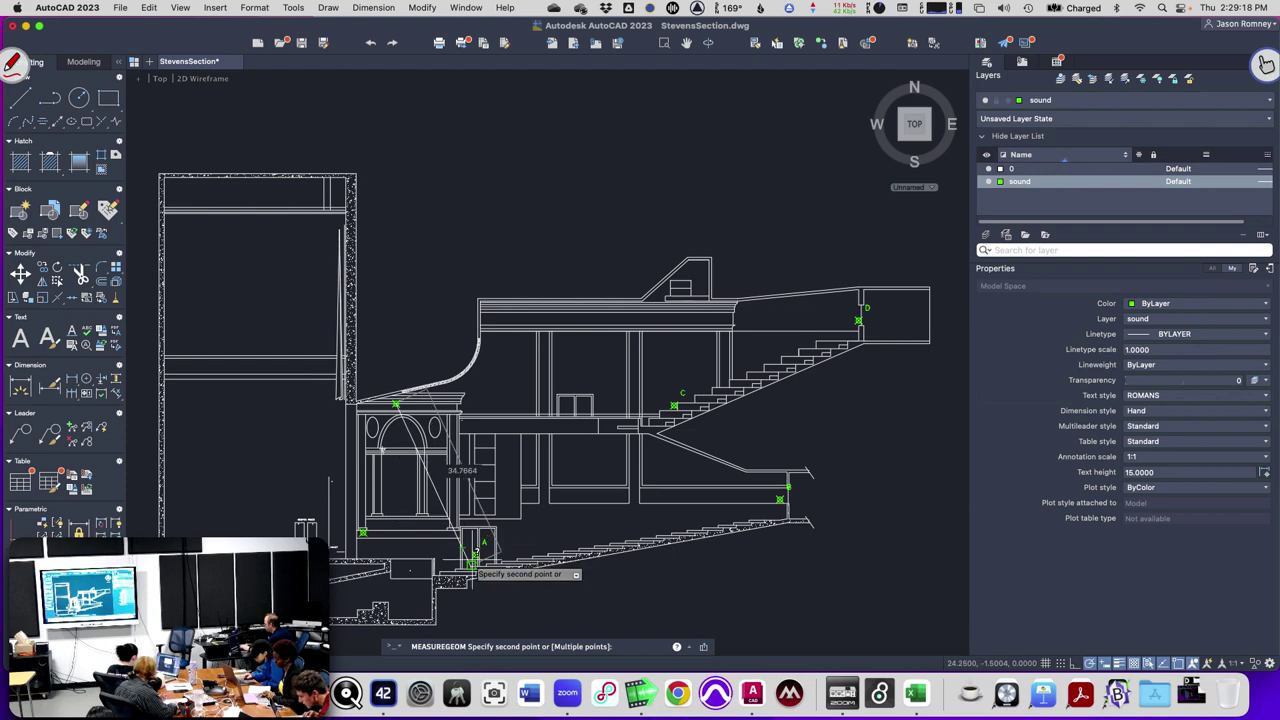
scroll(440, 530, up, 6)
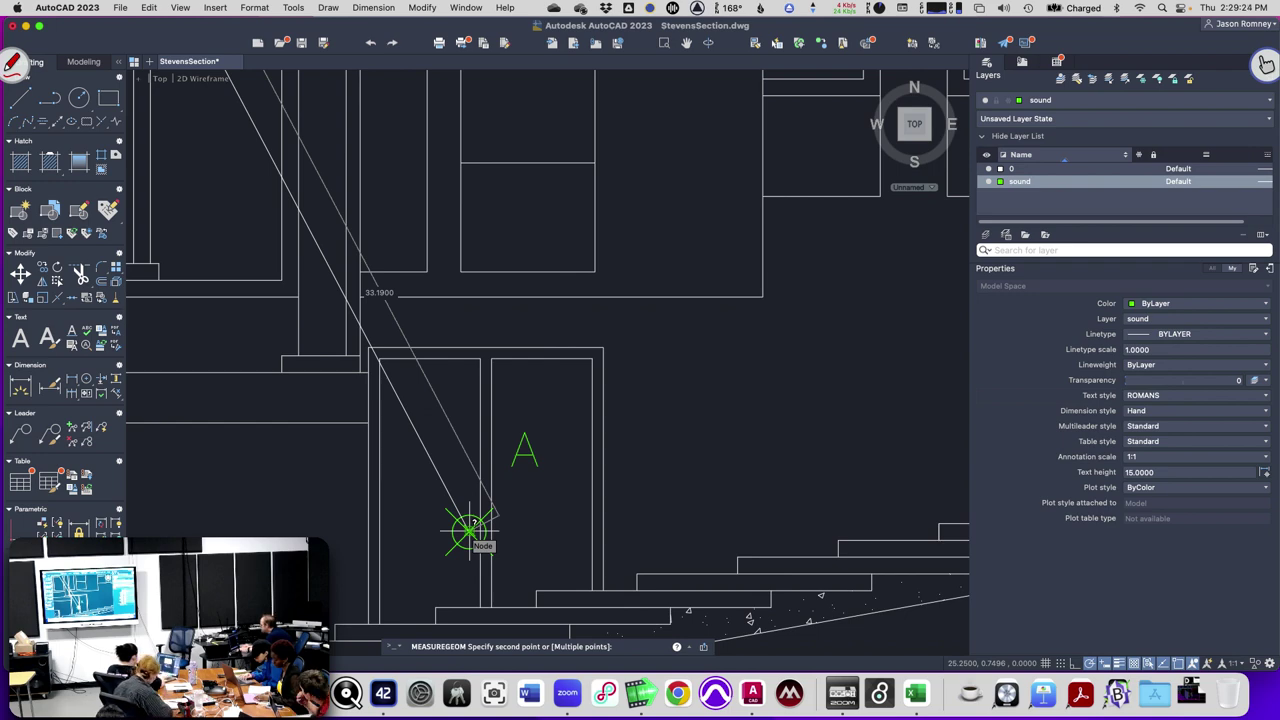
Switch to Excel and enter 33.19 in cell B4 as the LS Distance for position A.
key(super+Tab)
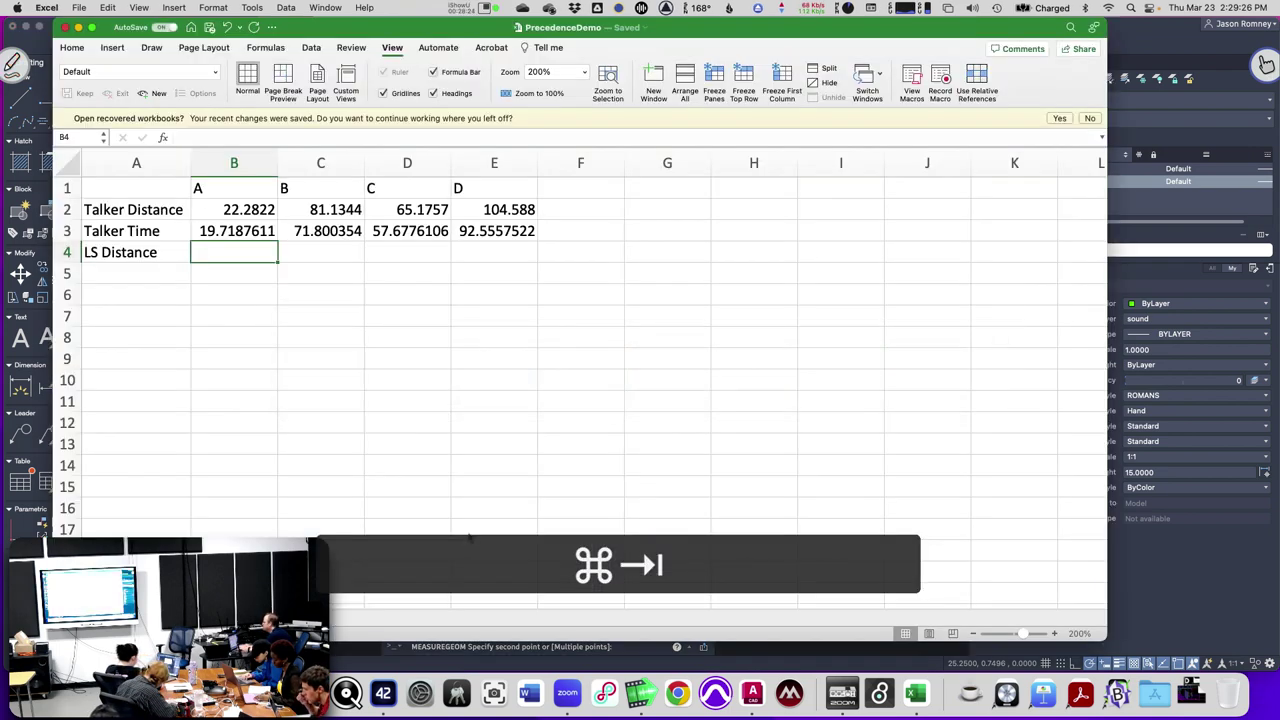
text(33.19)
key(Tab)
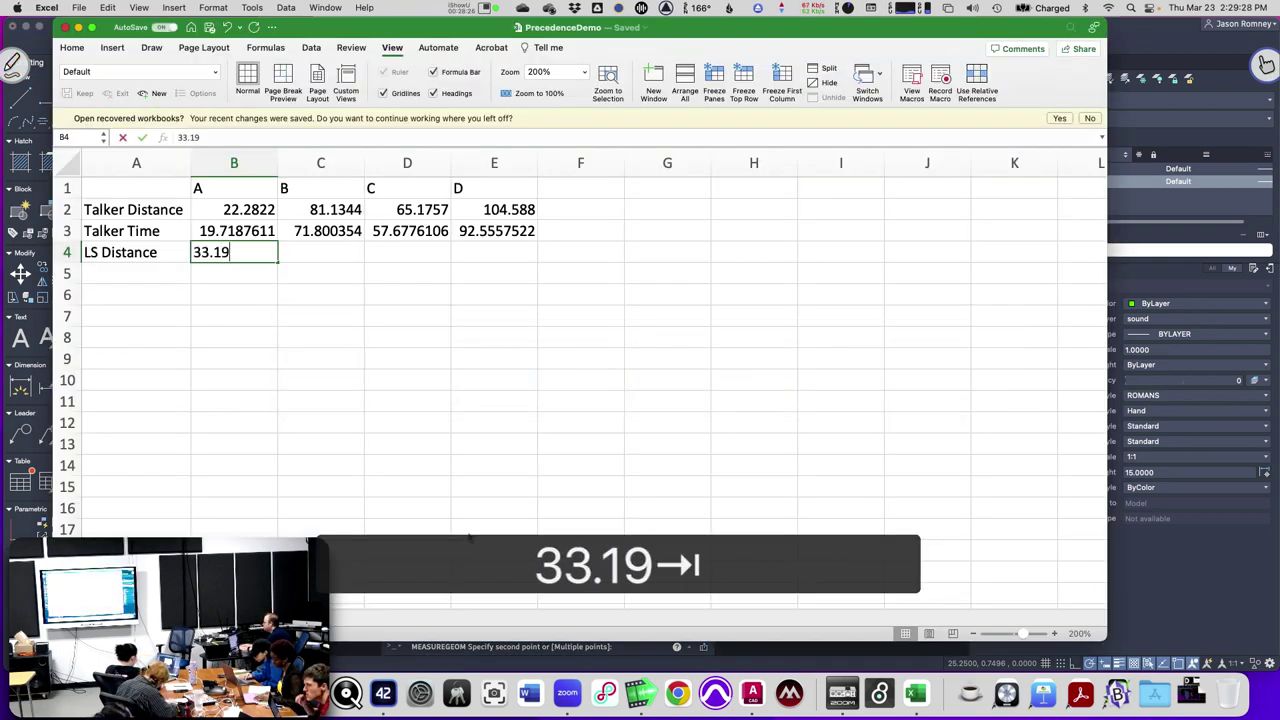
Measure the loudspeaker's distance to the position B marker in AutoCAD and enter 76.8043 in cell C4 of the Excel workbook.
key(super+Tab)
scroll(571, 443, up, 3)
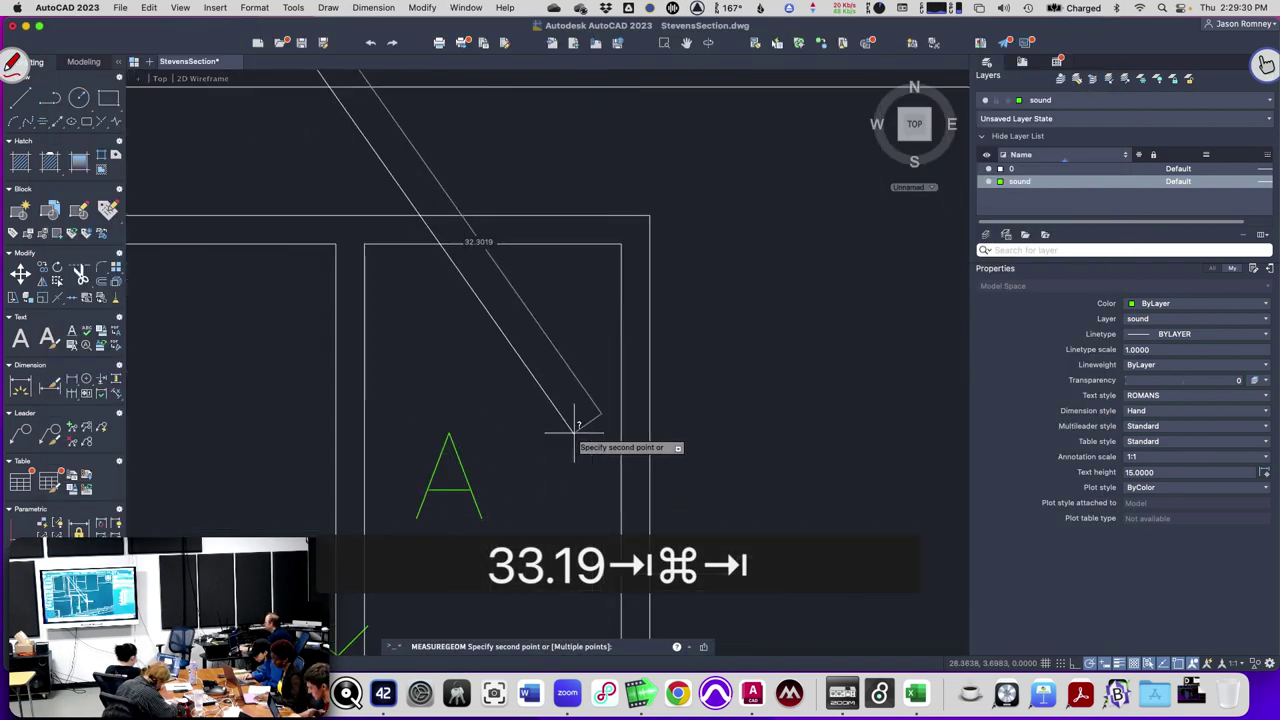
scroll(577, 428, down, 3)
scroll(577, 428, down, 6)
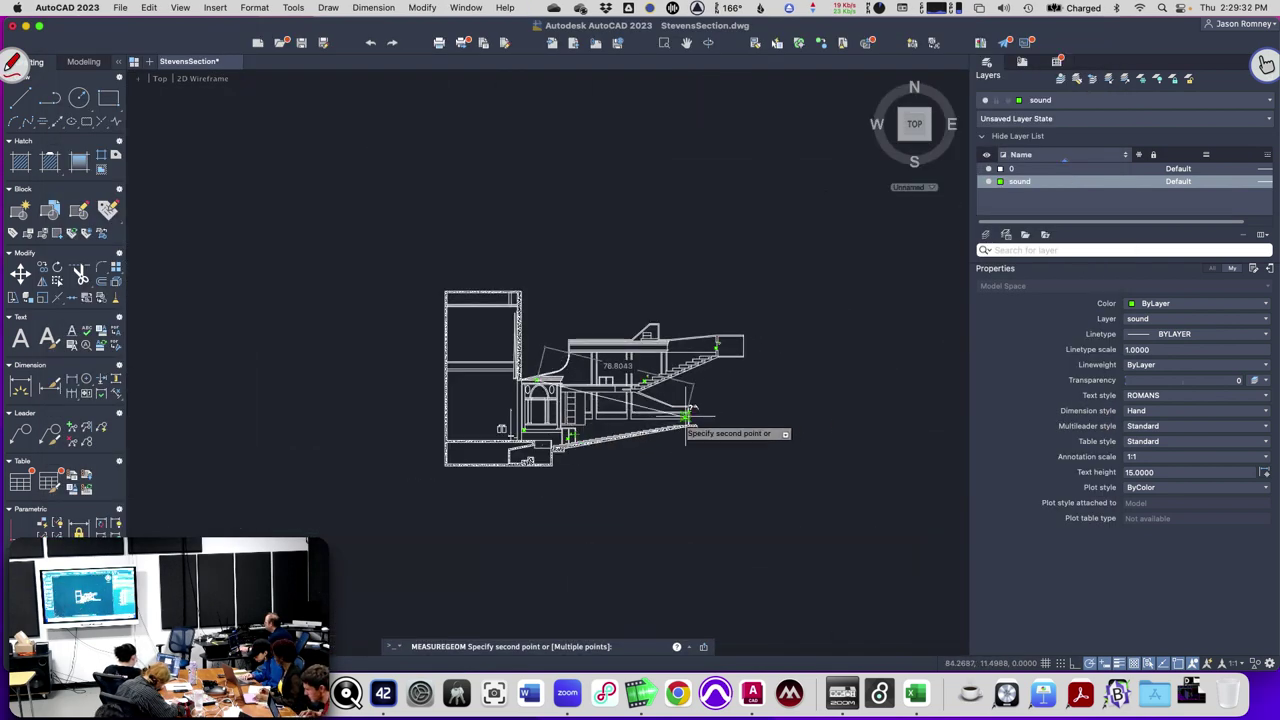
scroll(686, 412, up, 5)
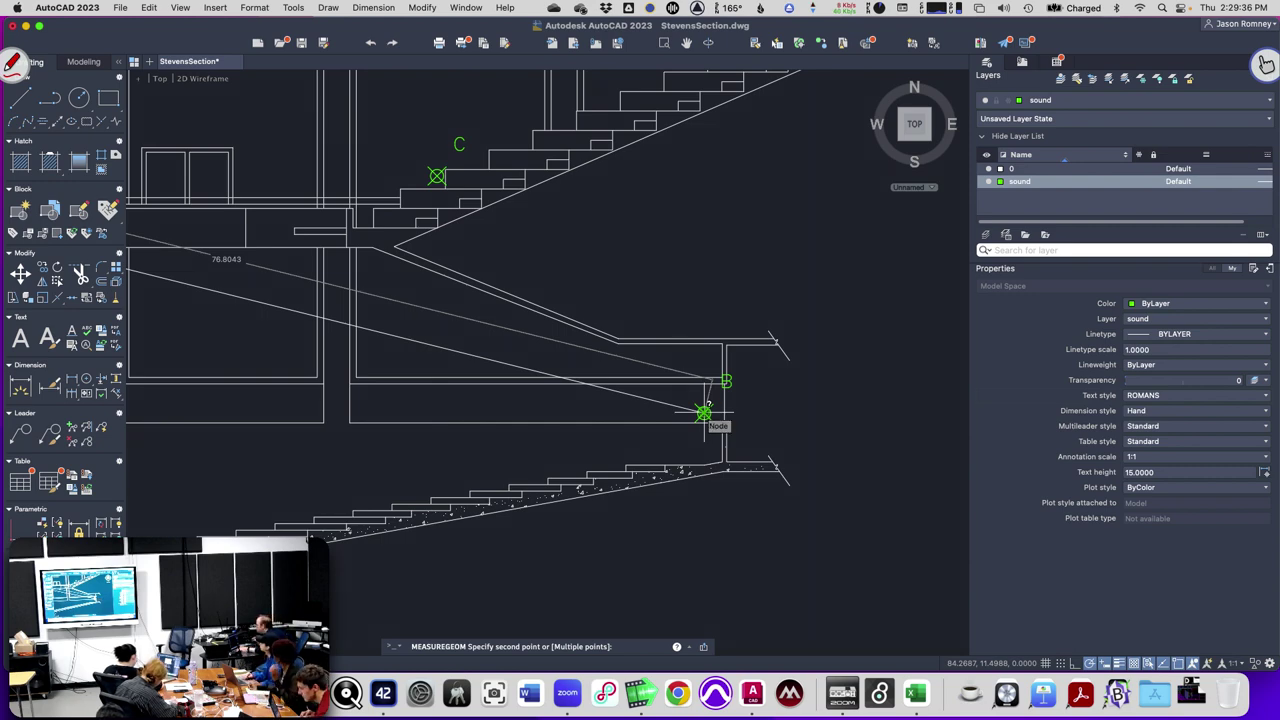
key(super+Tab)
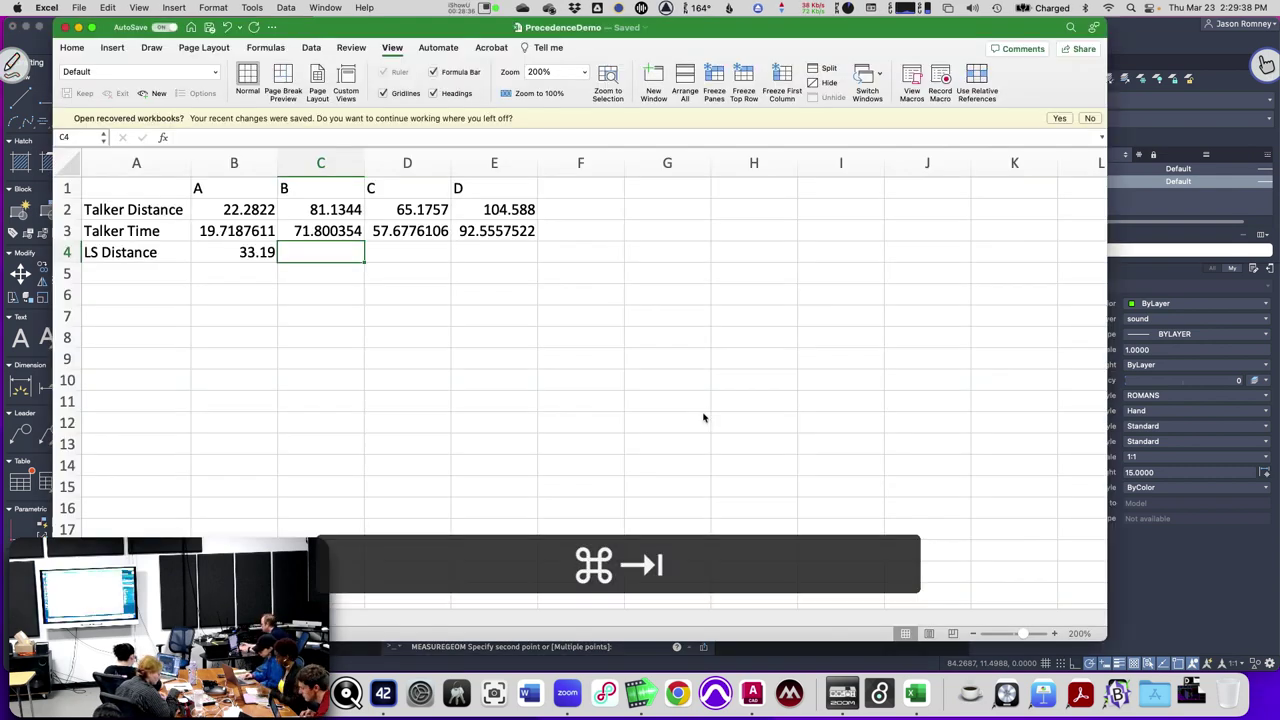
text(76.8043)
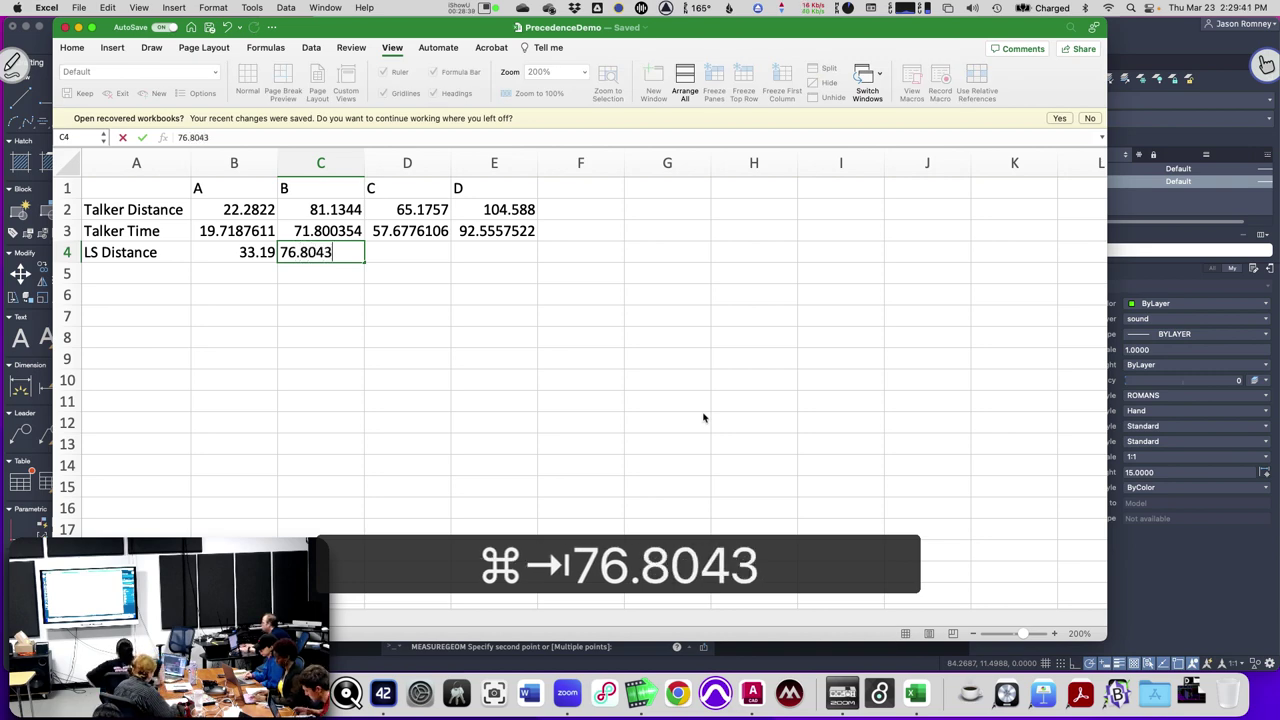
key(Tab)
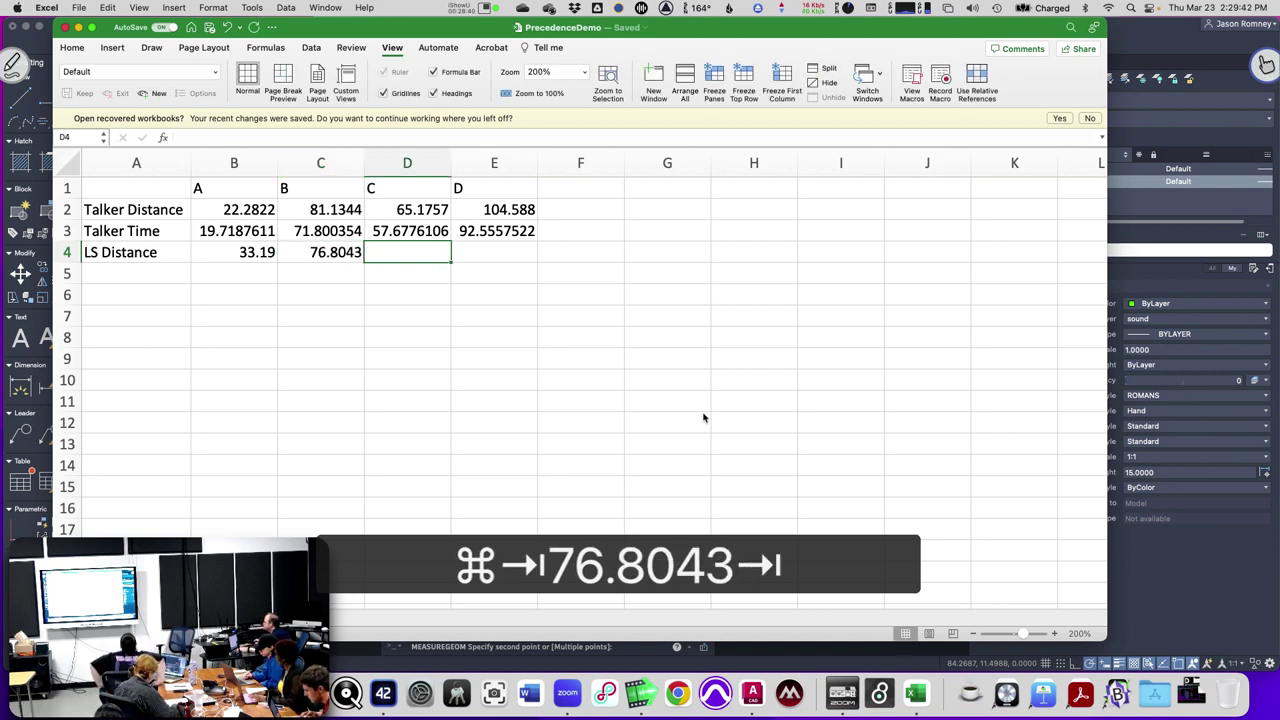
Measure the loudspeaker's distance to the position C marker in AutoCAD and enter 53.9686 in cell D4 of the Excel workbook.
key(super+Tab)
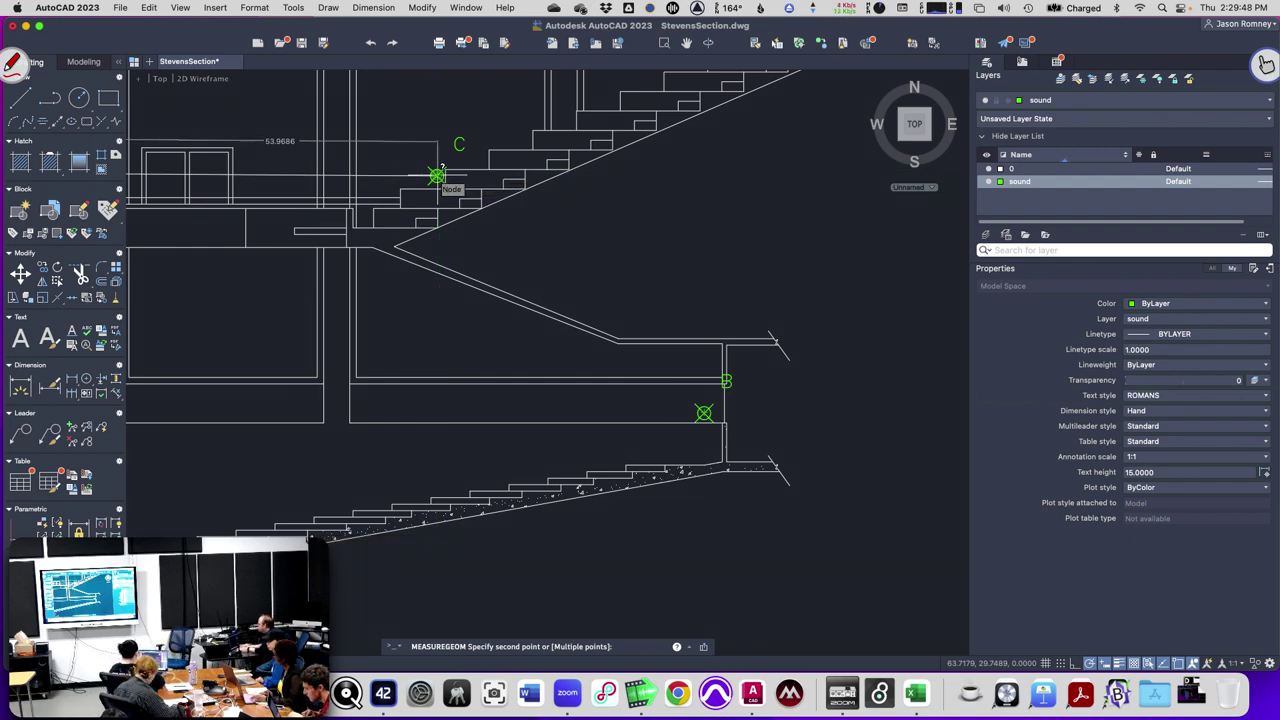
key(super+Tab)
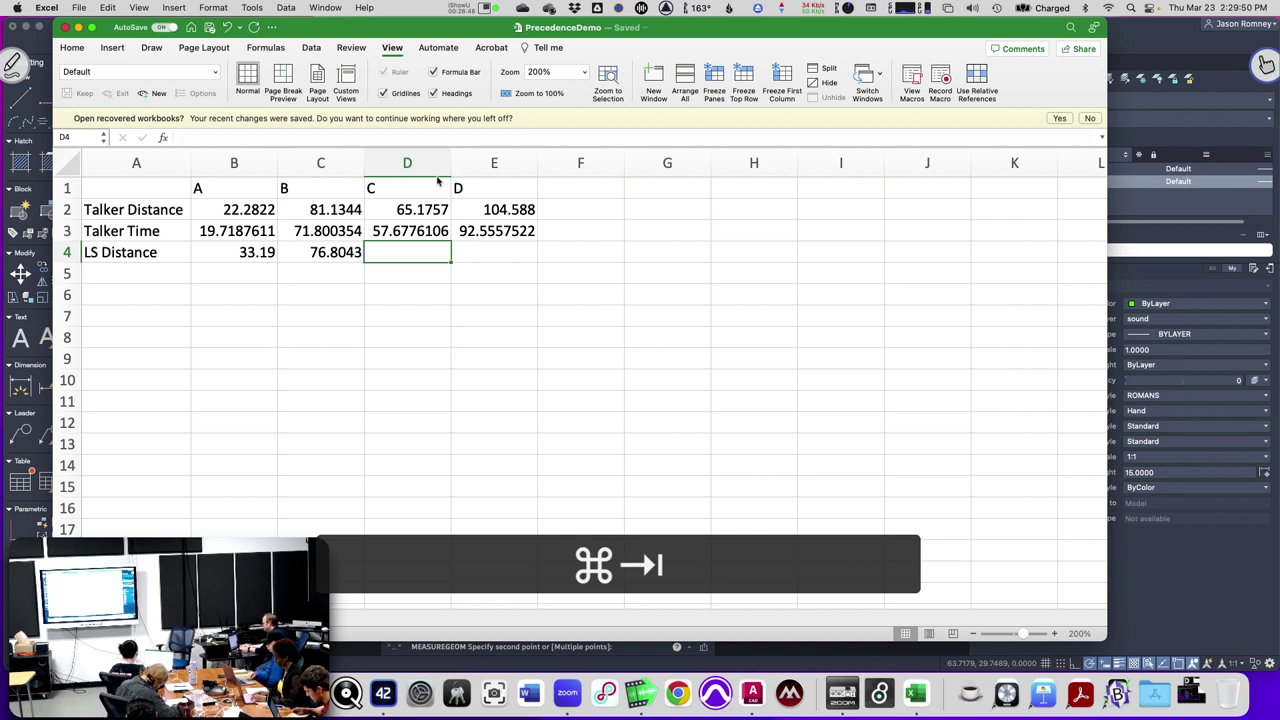
text(53.96)
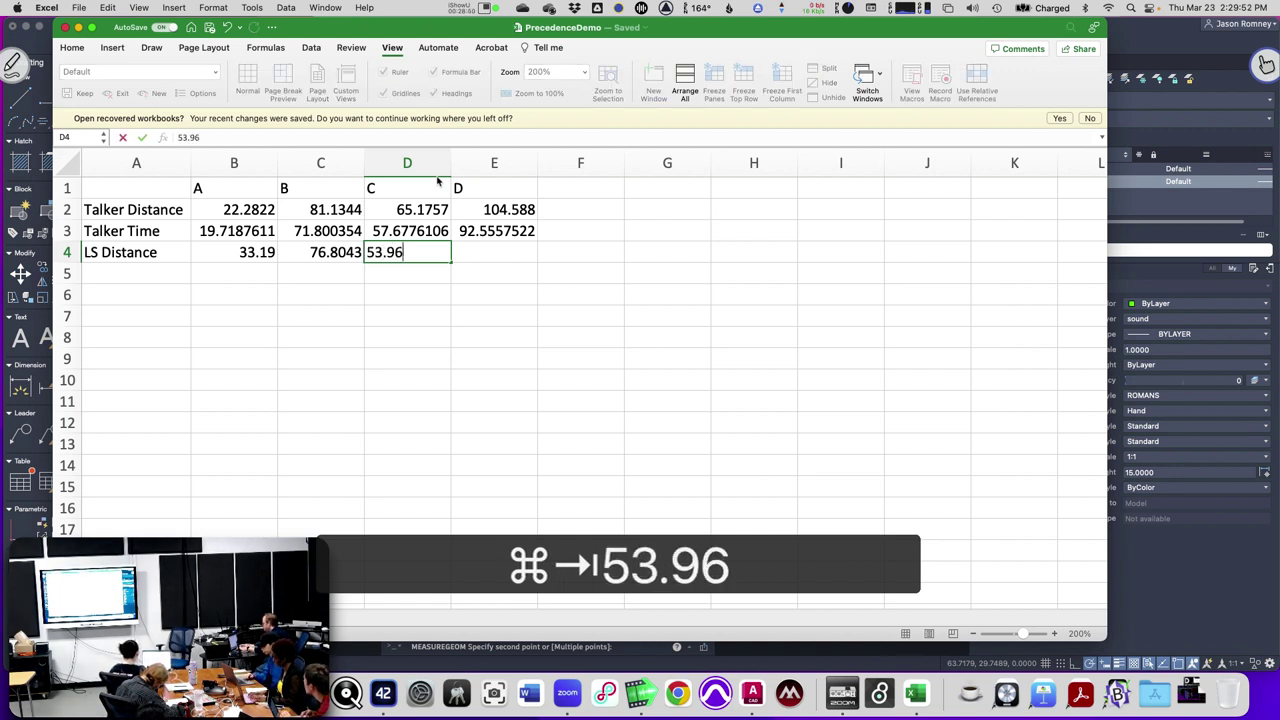
text(86)
key(Tab)
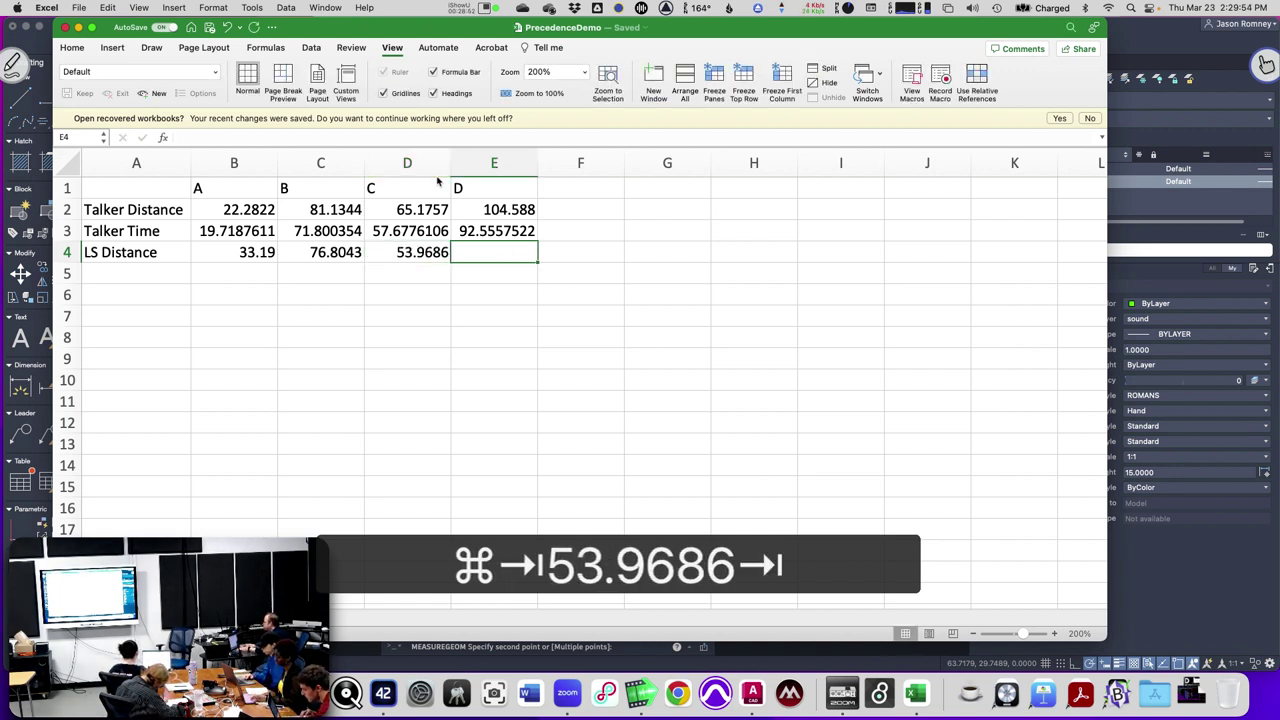
Measure the loudspeaker's distance to the position D marker in AutoCAD and enter 91.2266 in cell E4 of the Excel workbook.
key(super+Tab)
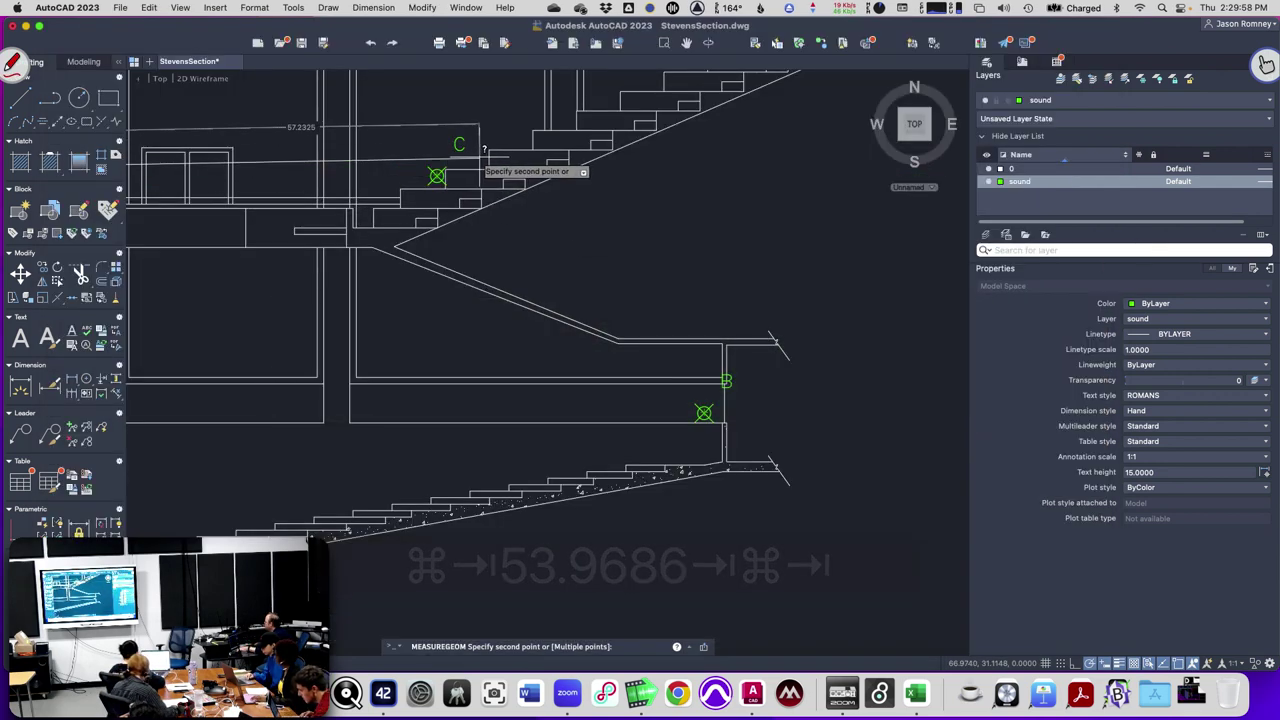
scroll(466, 170, up, 3)
scroll(468, 165, down, 6)
scroll(470, 163, down, 2)
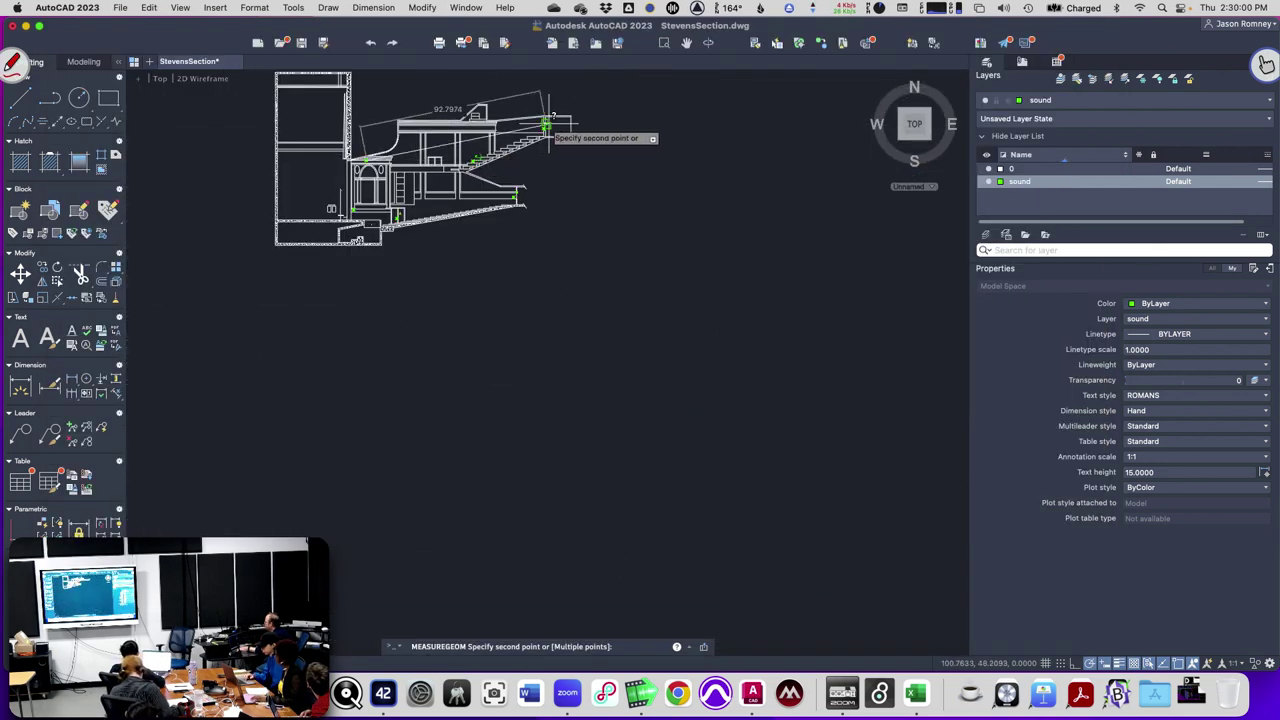
scroll(555, 122, up, 8)
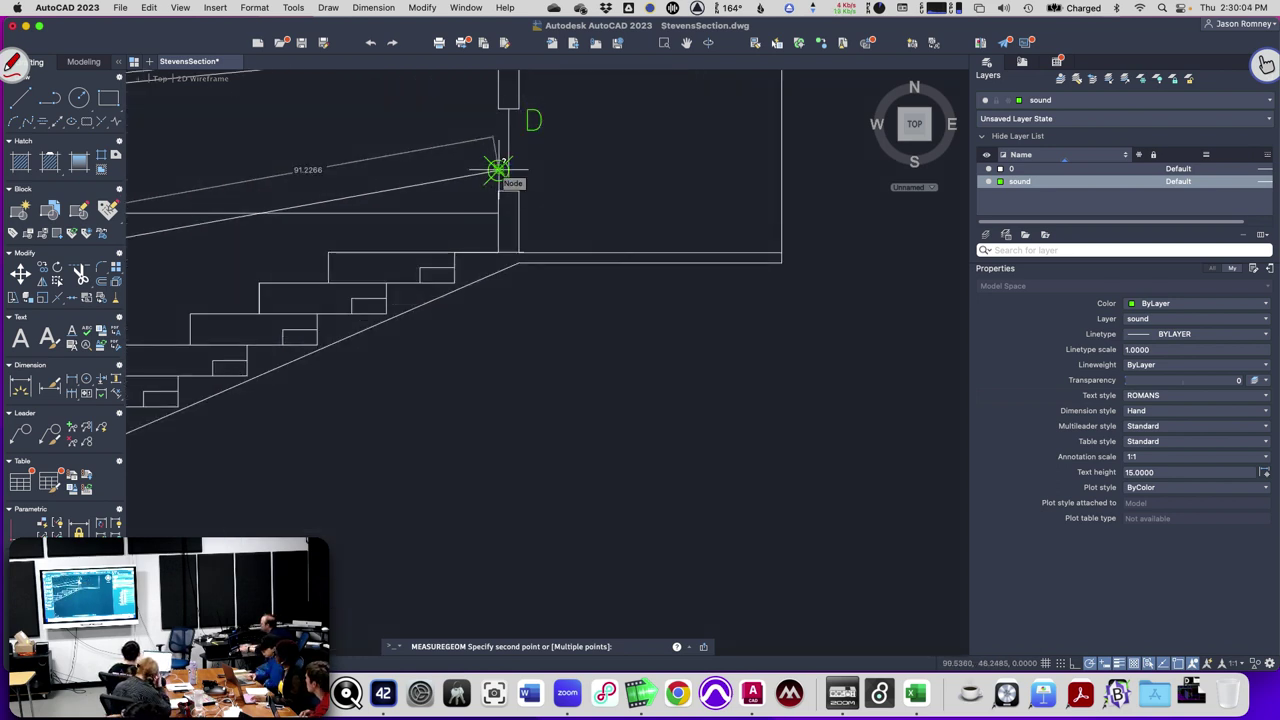
key(super+Tab)
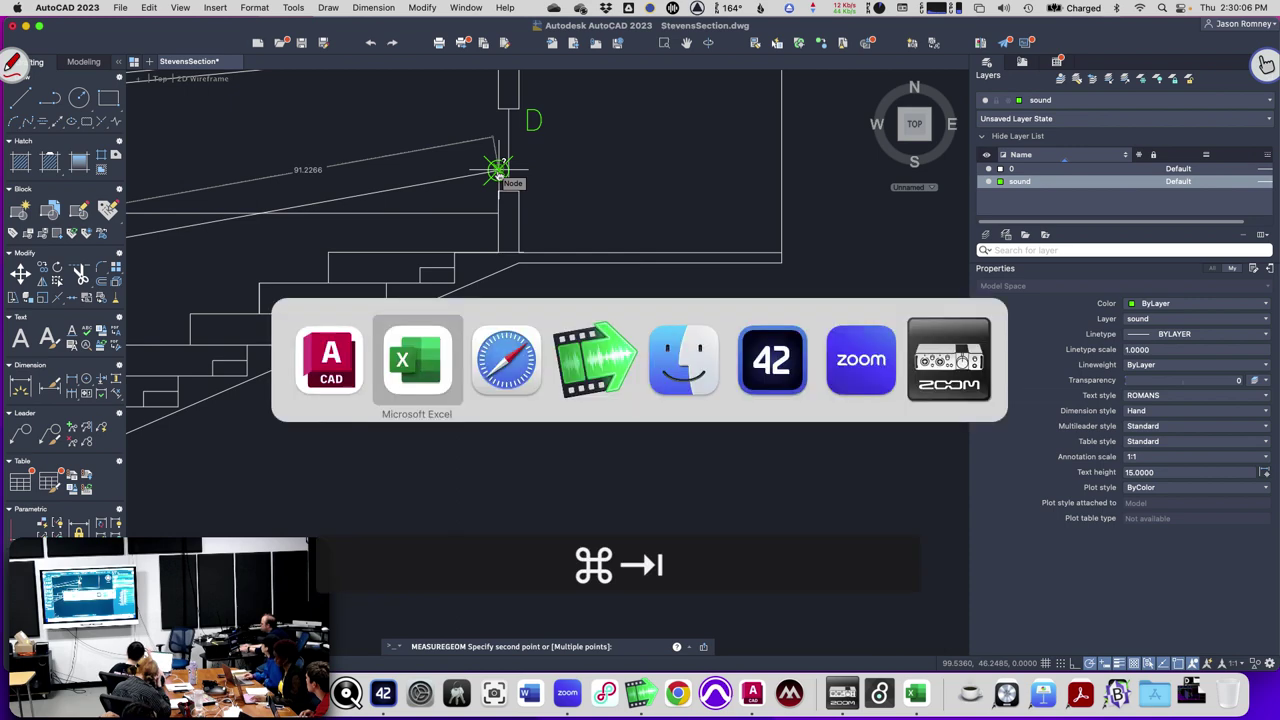
text(91.)
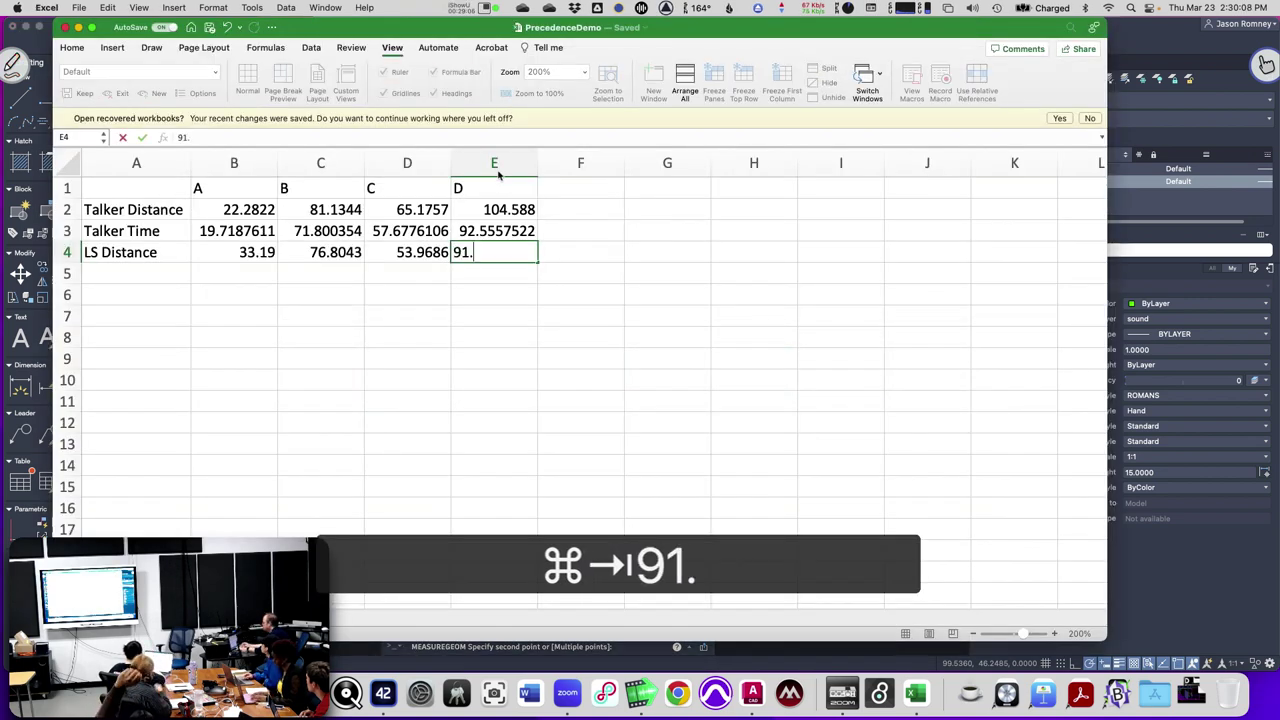
text(2266)
key(Return)
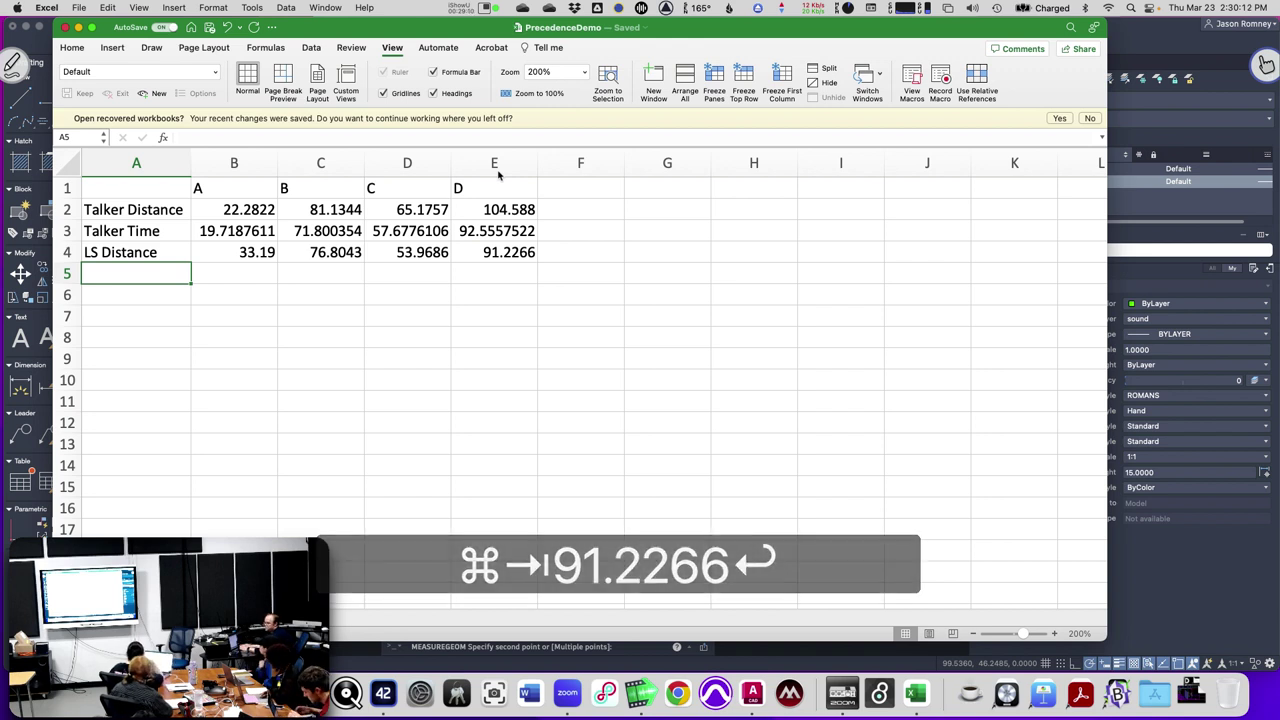
Label cell A5 as LS Time and enter the formula =B4/1.13 in cell B5 for position A.
text(LS Time)
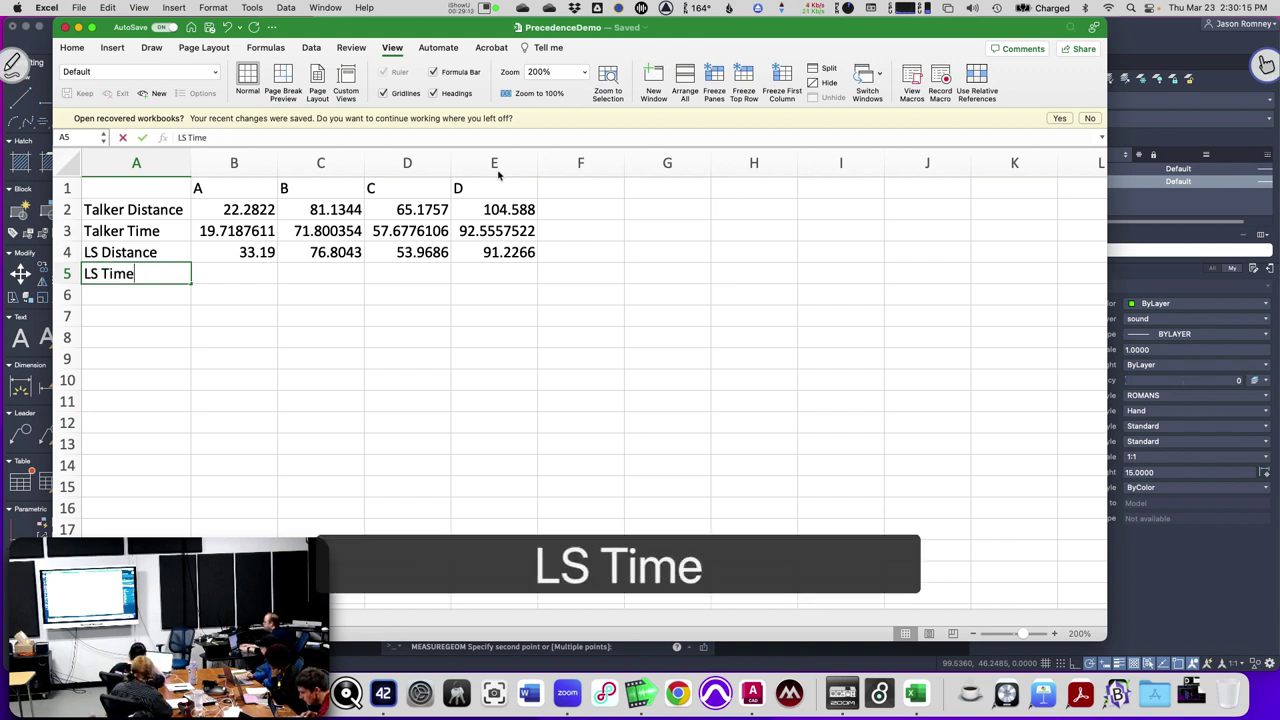
key(Tab)
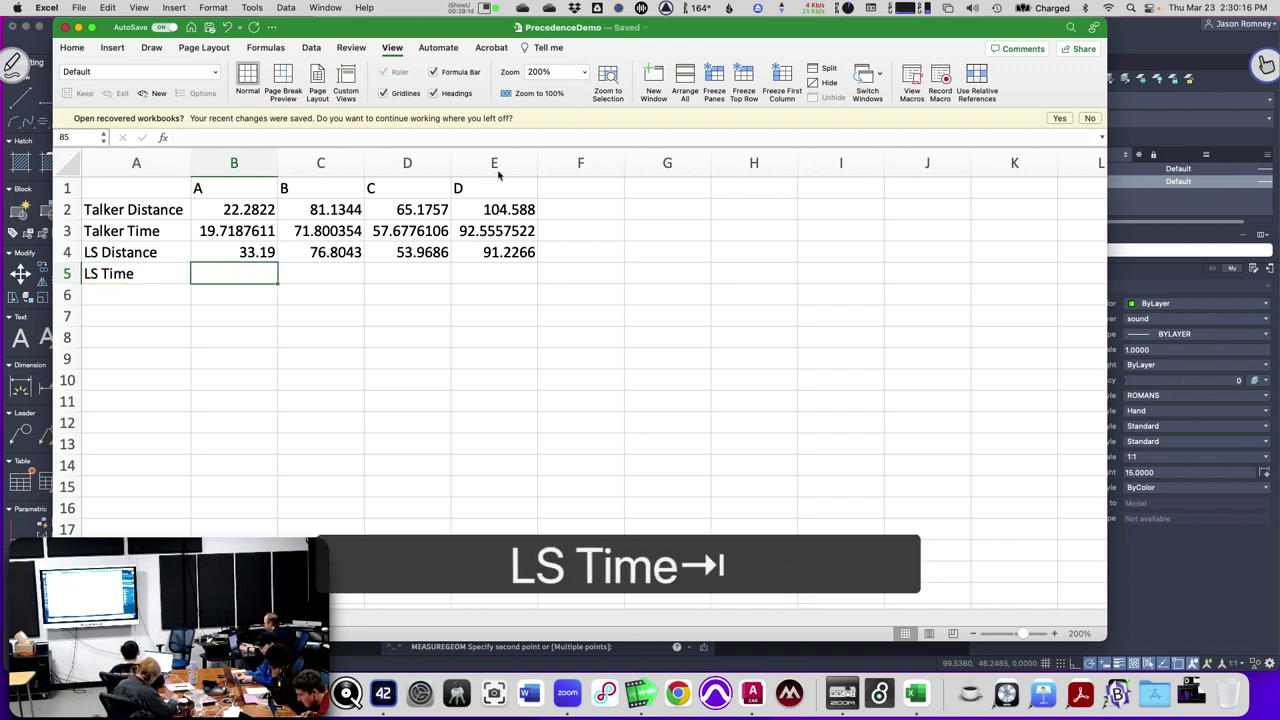
text(=)
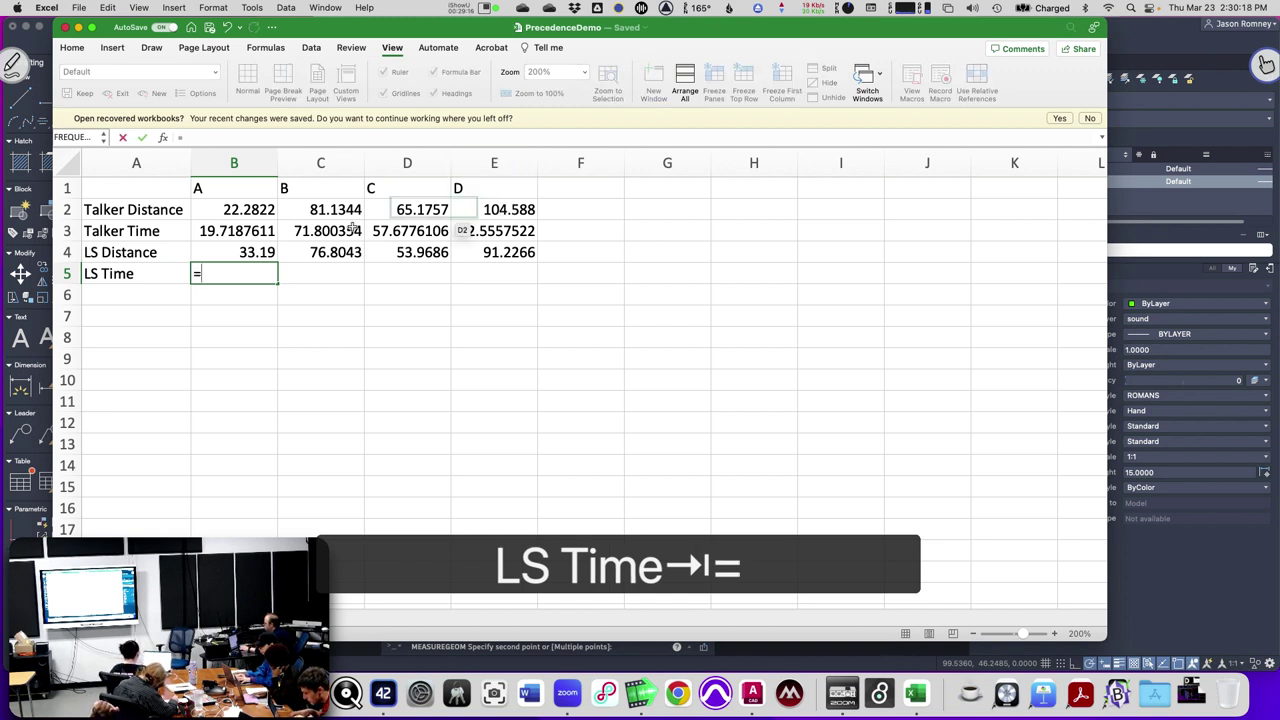
click(258, 252)
text(/)
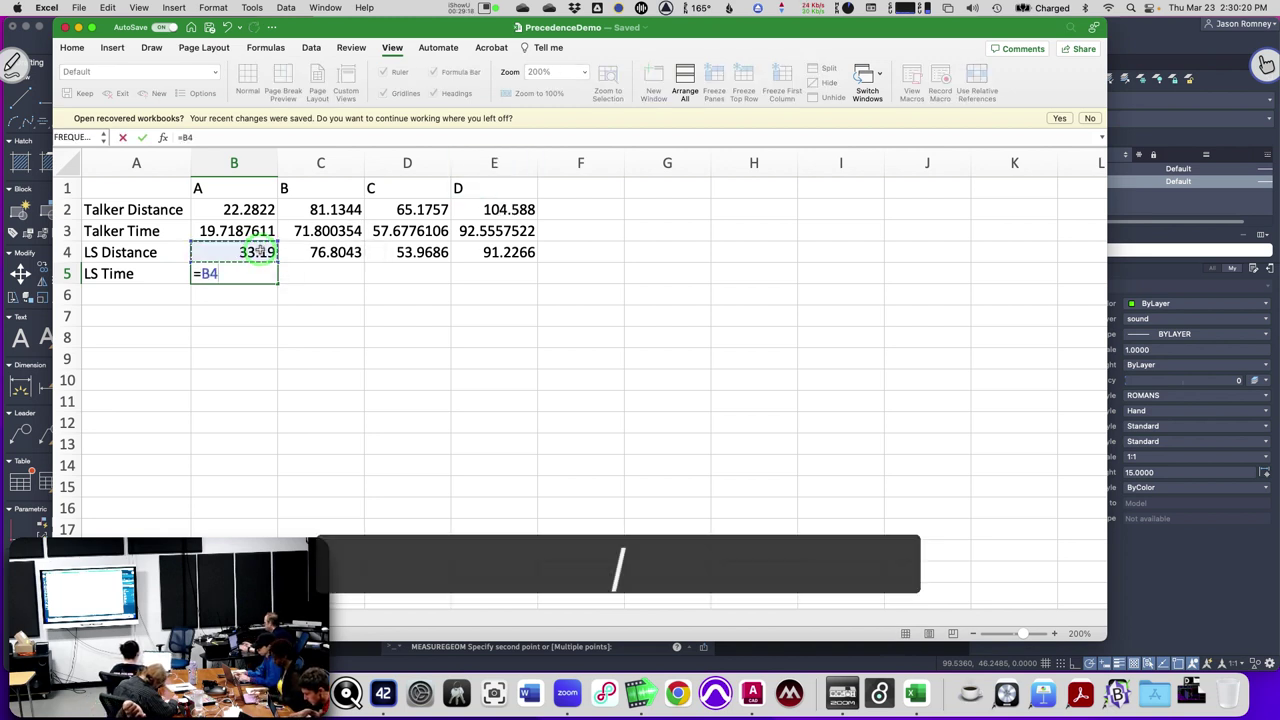
text(1.13)
key(Return)
key(Up)
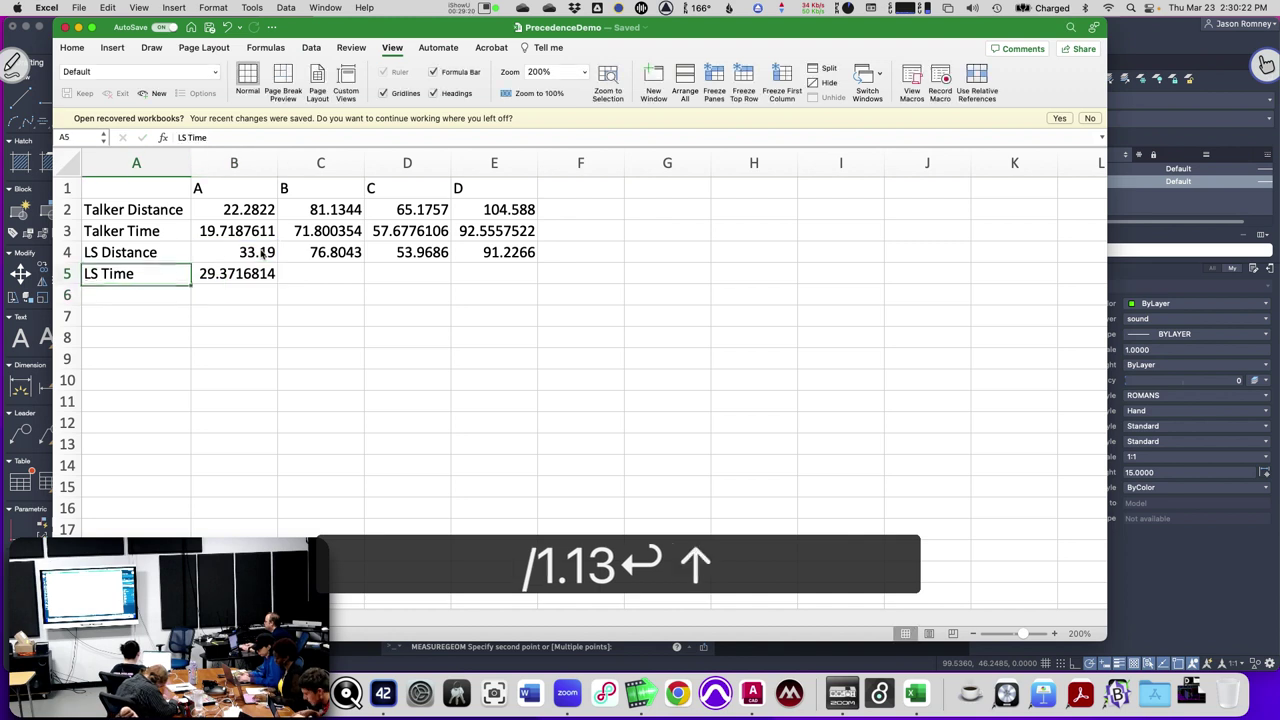
Fill the LS Time formula from B5 across to E5 for positions B, C and D.
click(262, 272)
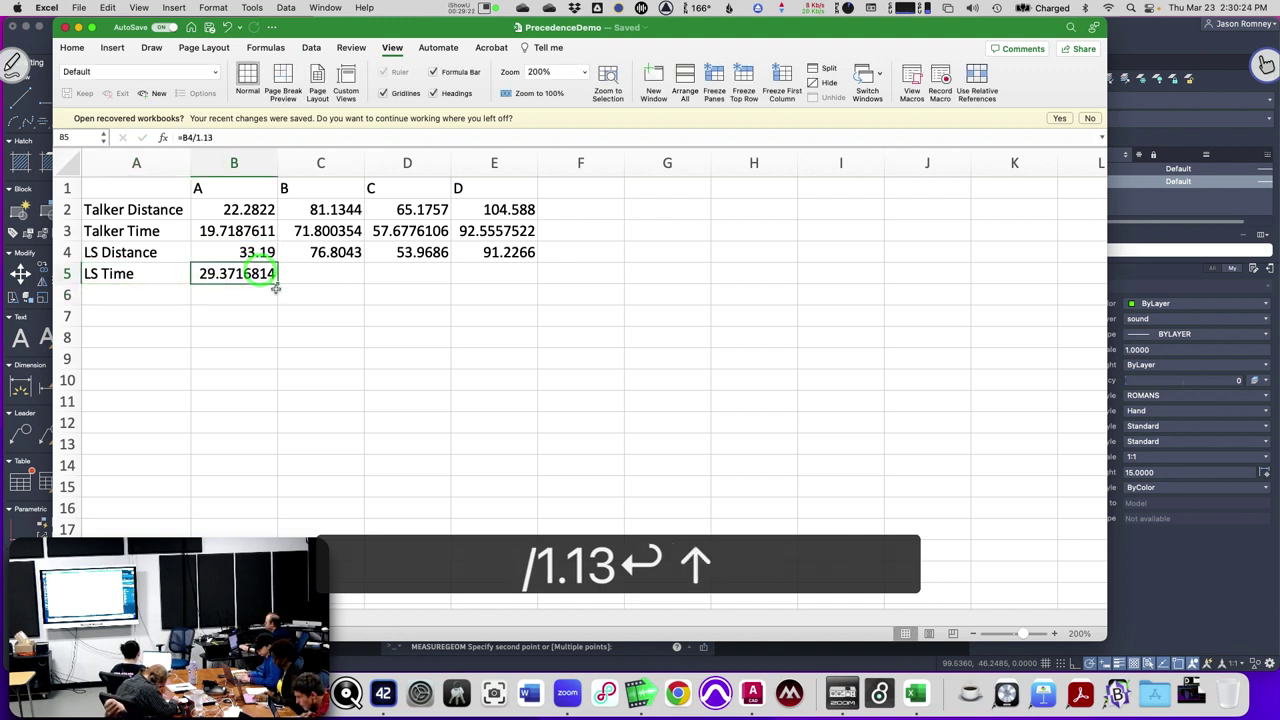
drag(277, 287, 494, 277)
click(475, 320)
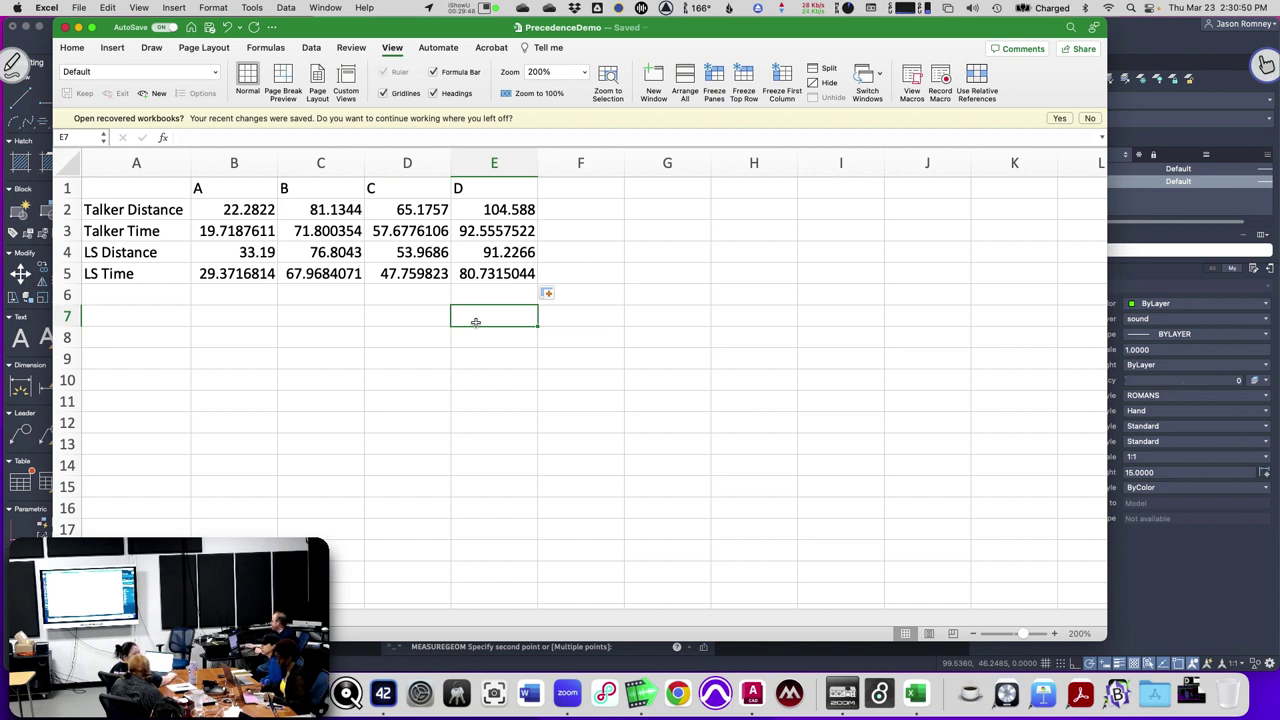
Save the workbook and label cell A6 as LS - Talker.
key(Up)
key(Left)
key(Left)
key(Left)
key(Left)
key(Left)
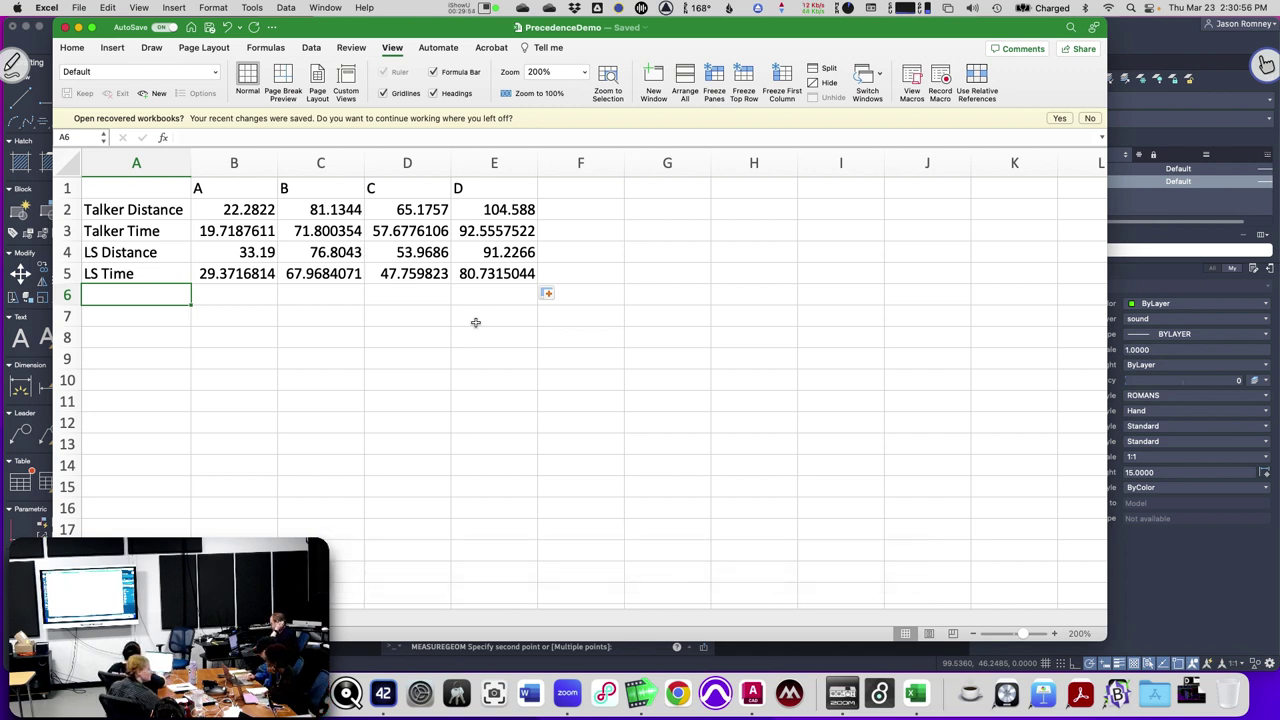
key(super+s)
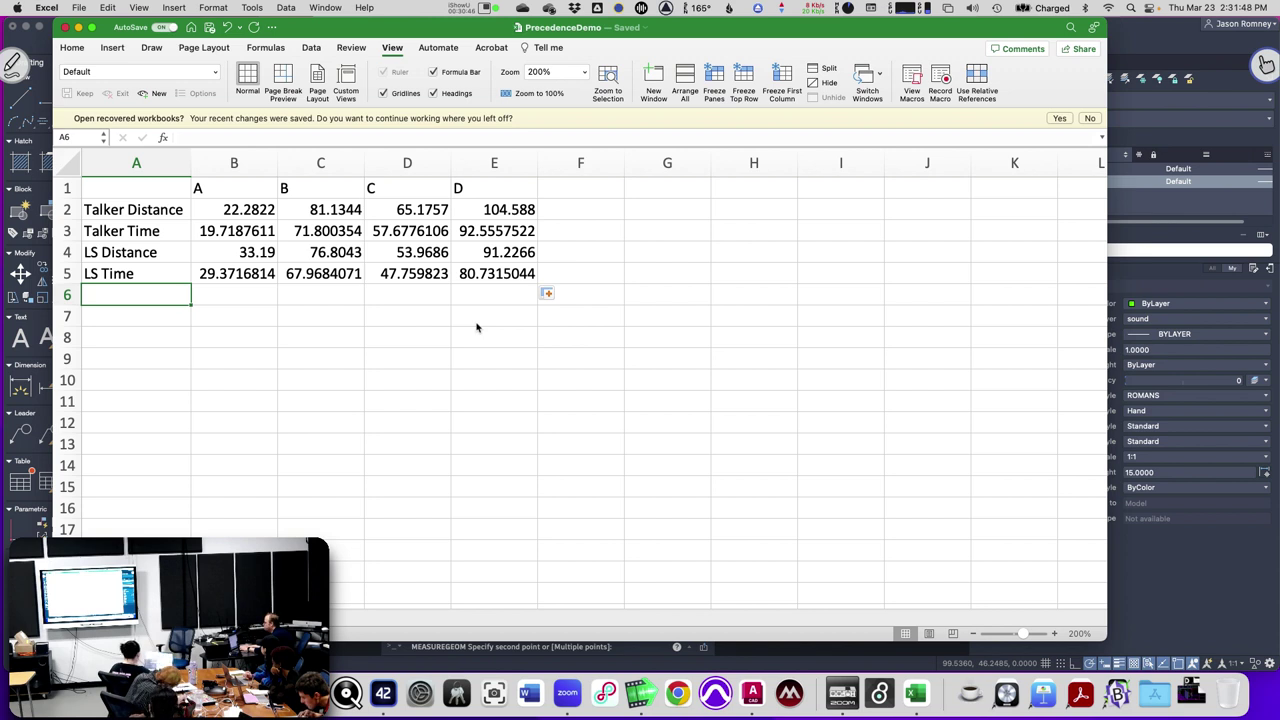
text(LS -)
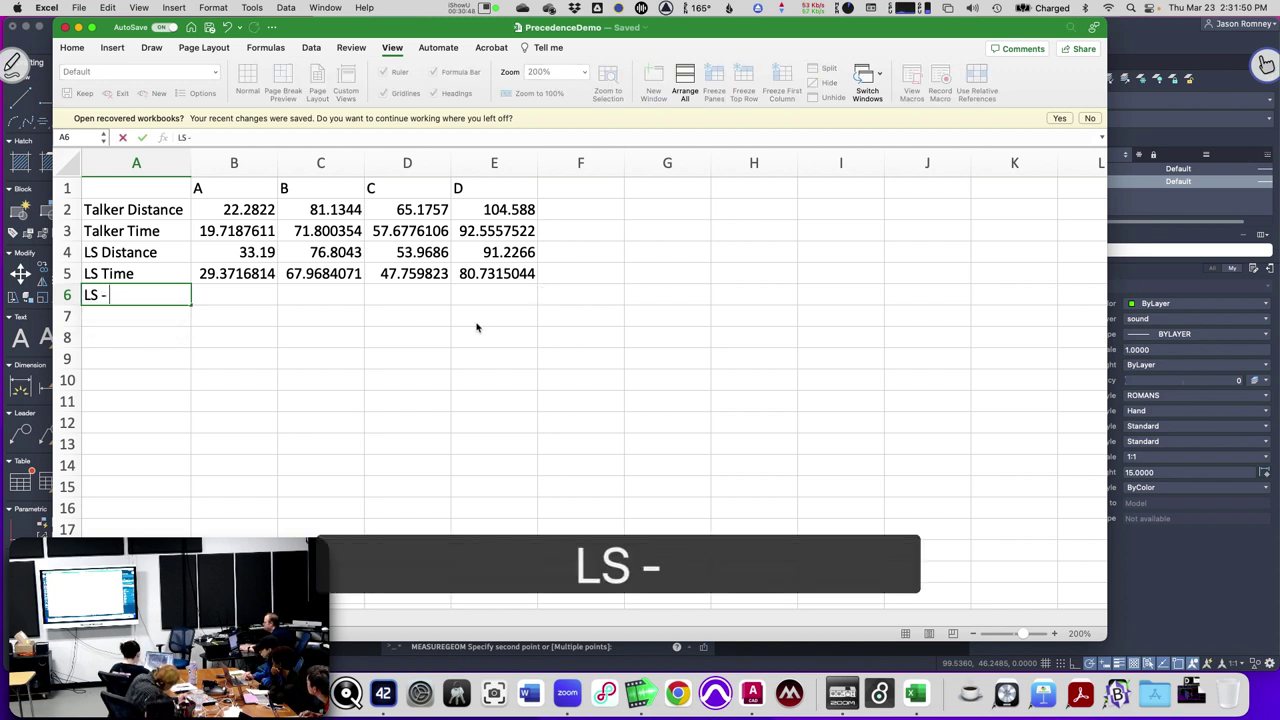
text( Talker)
key(Tab)
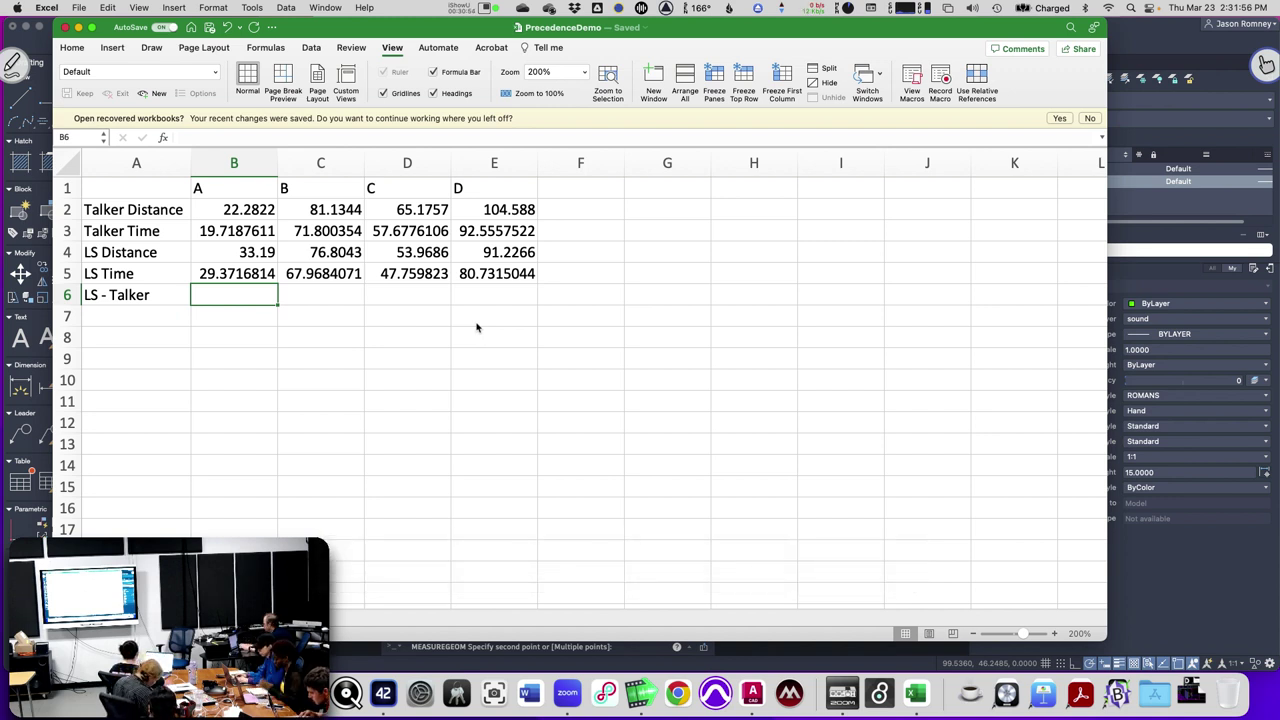
Enter the formula =B5-B3 in cell B6 to subtract the talker time from the loudspeaker time at position A.
text(=)
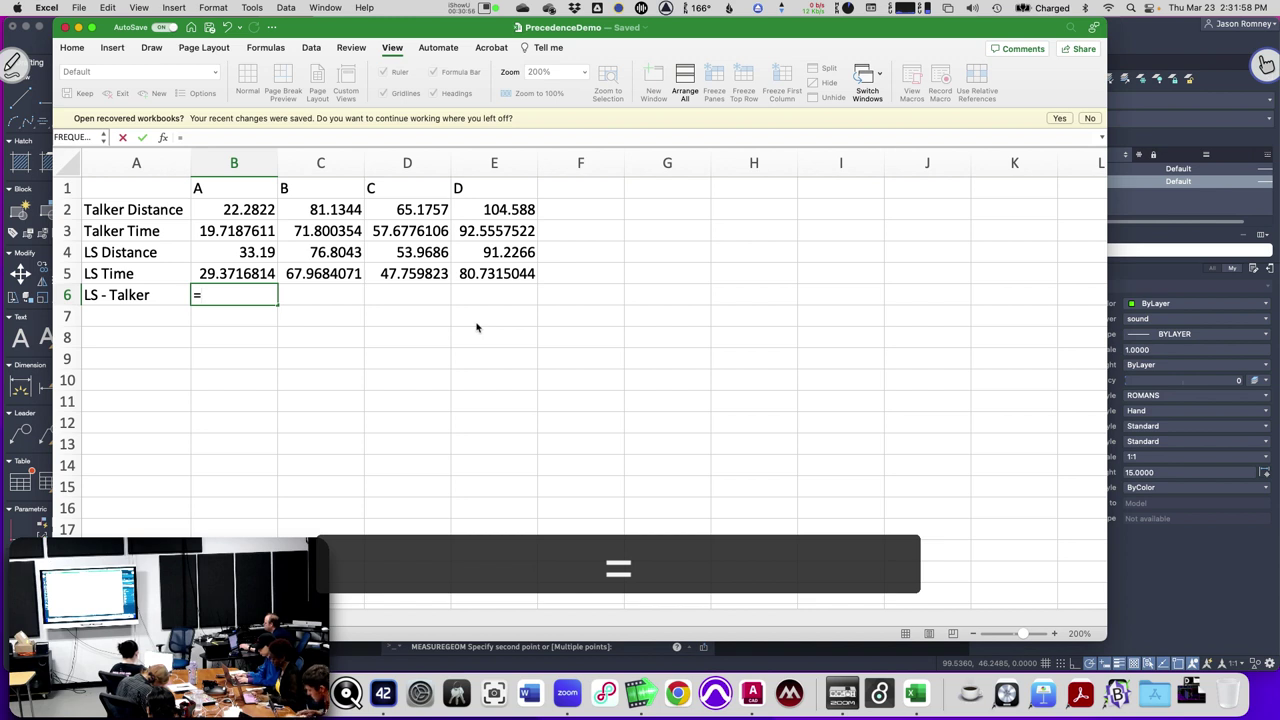
click(255, 273)
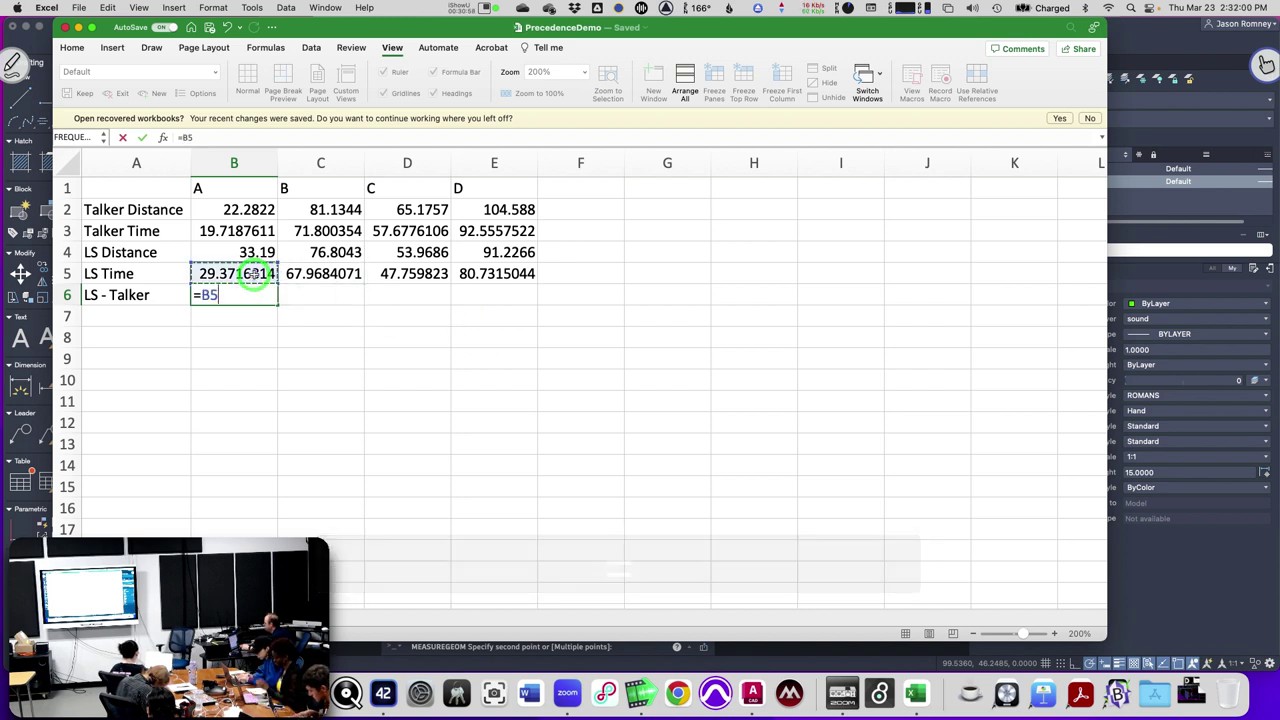
text(-)
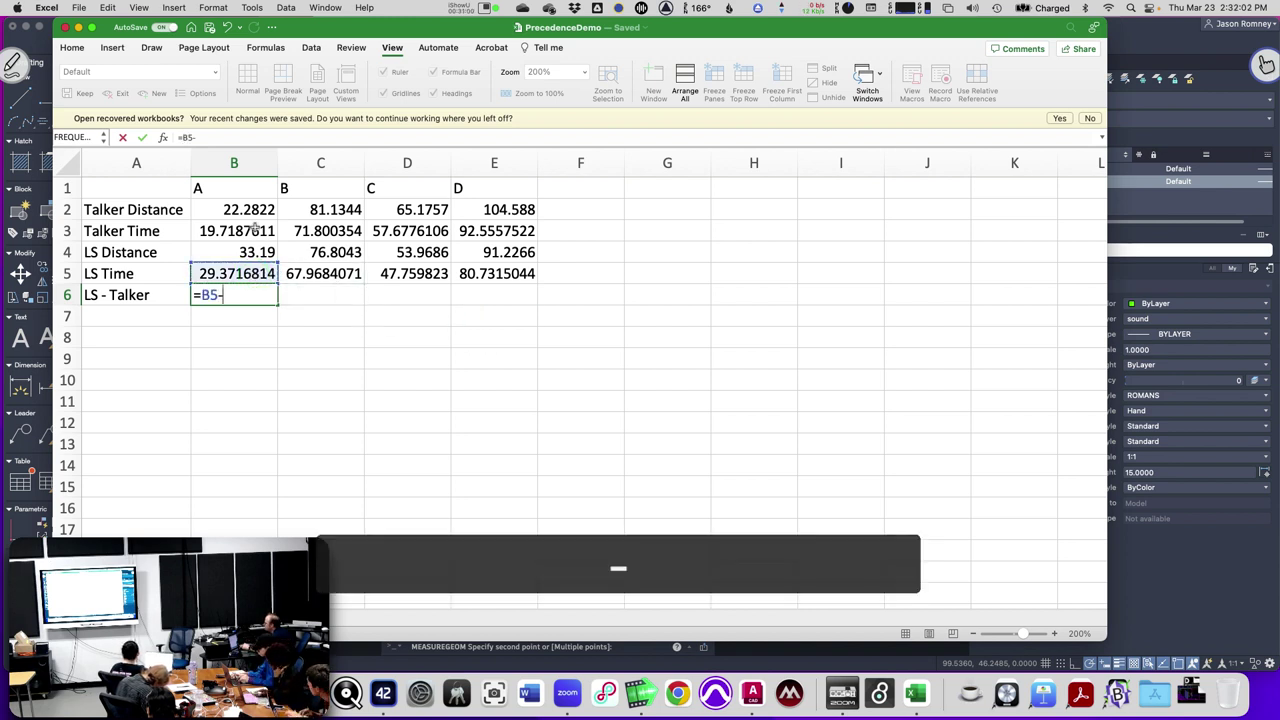
click(255, 229)
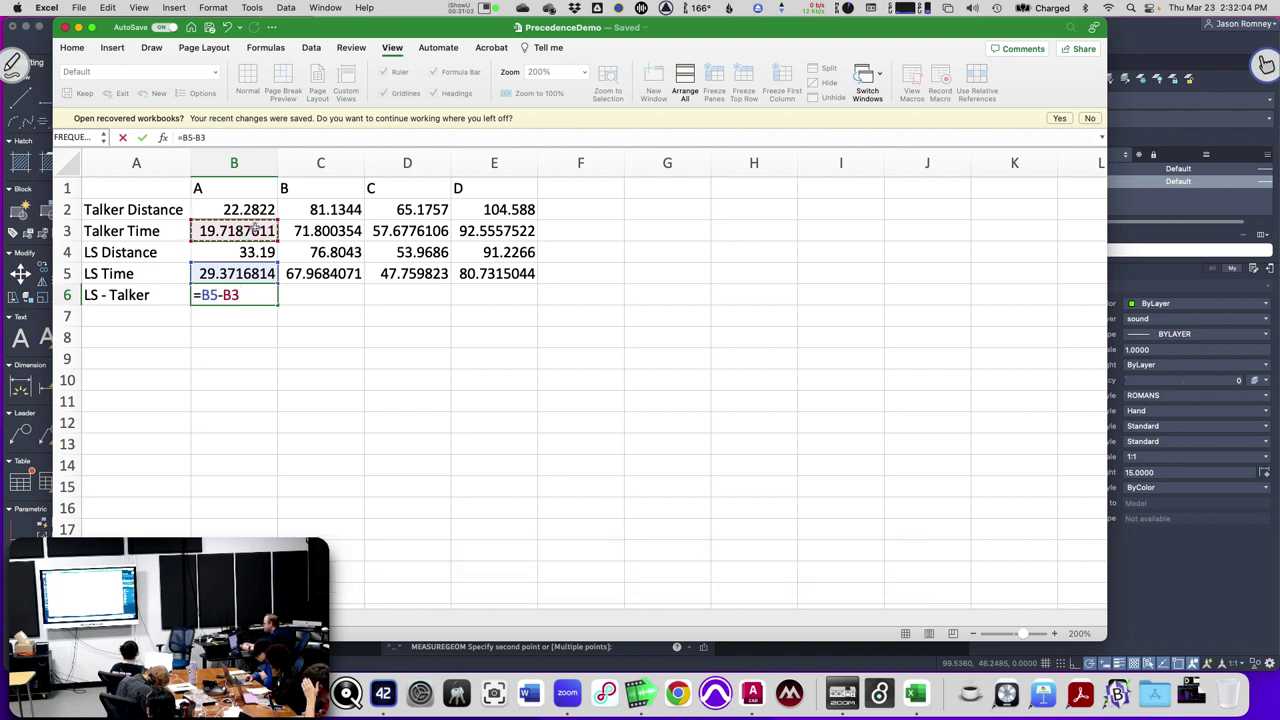
key(Return)
Fill the LS - Talker formula from B6 across to E6 for positions B, C and D.
key(Up)
key(Right)
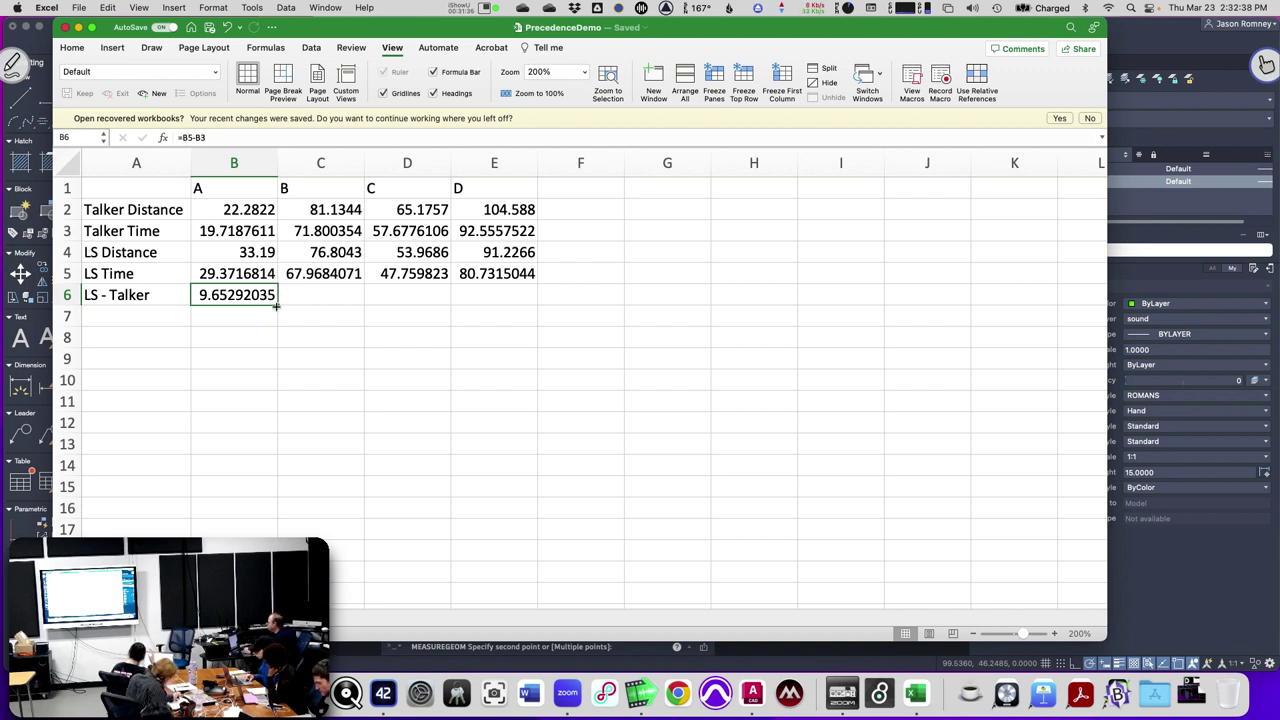
drag(275, 307, 506, 291)
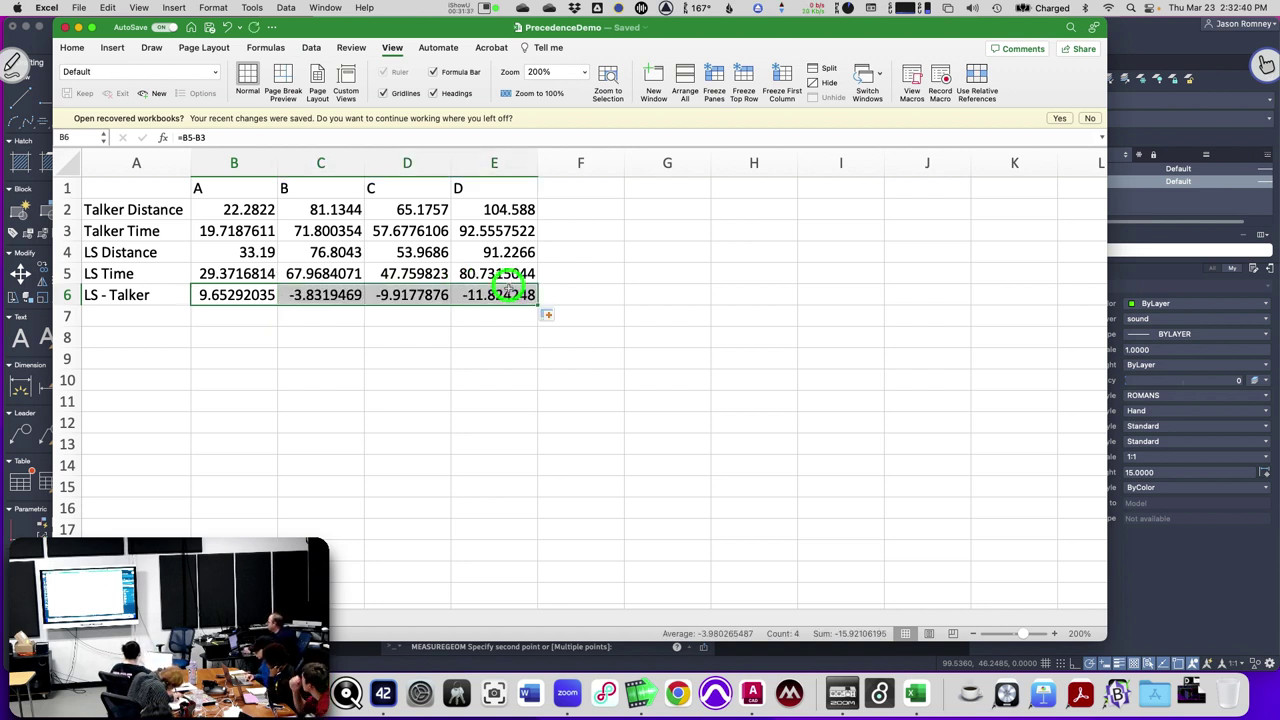
click(483, 367)
Examine the LS - Talker time differences in row 6 for positions A to D.
click(327, 295)
click(430, 295)
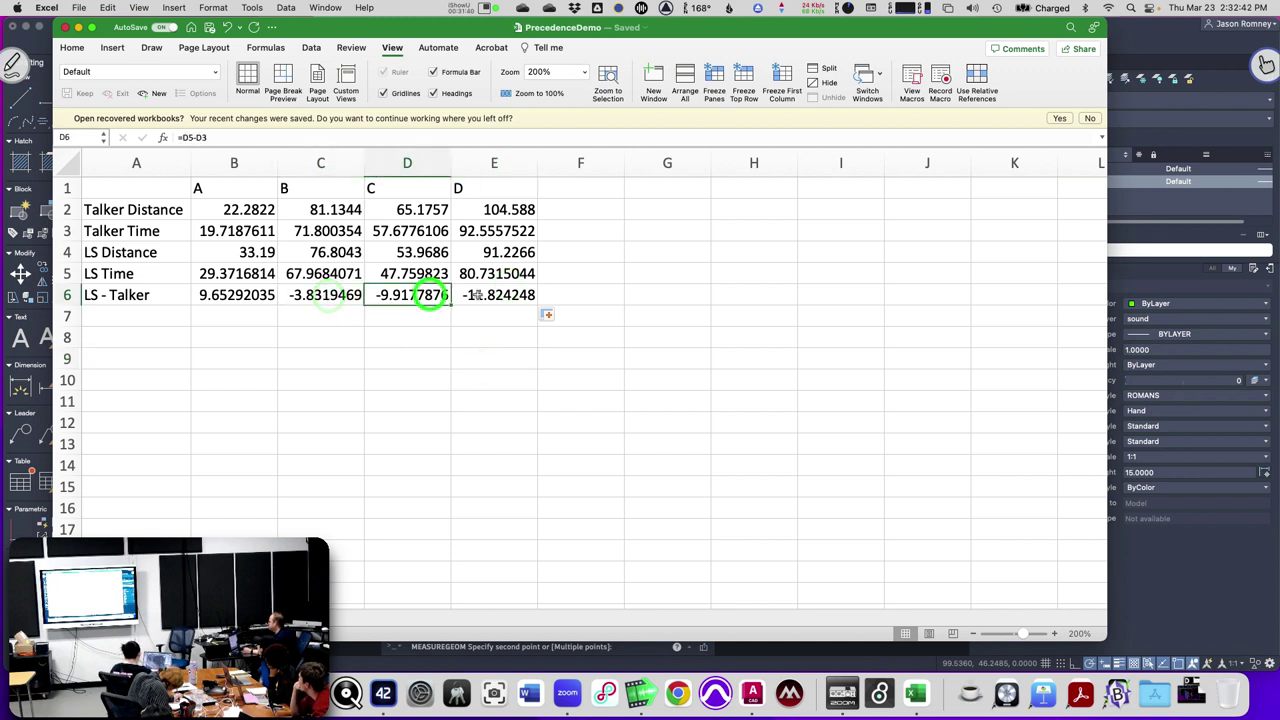
click(479, 295)
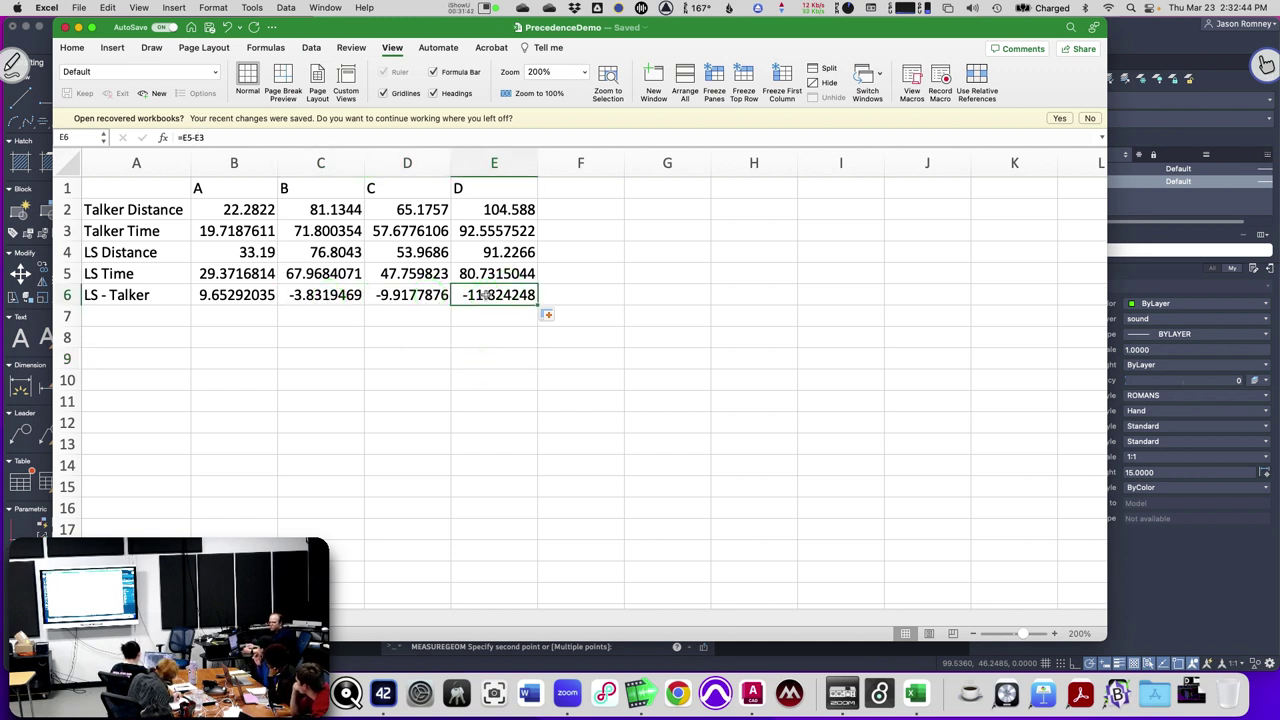
key(Left)
key(Left)
key(Right)
key(Right)
key(Right)
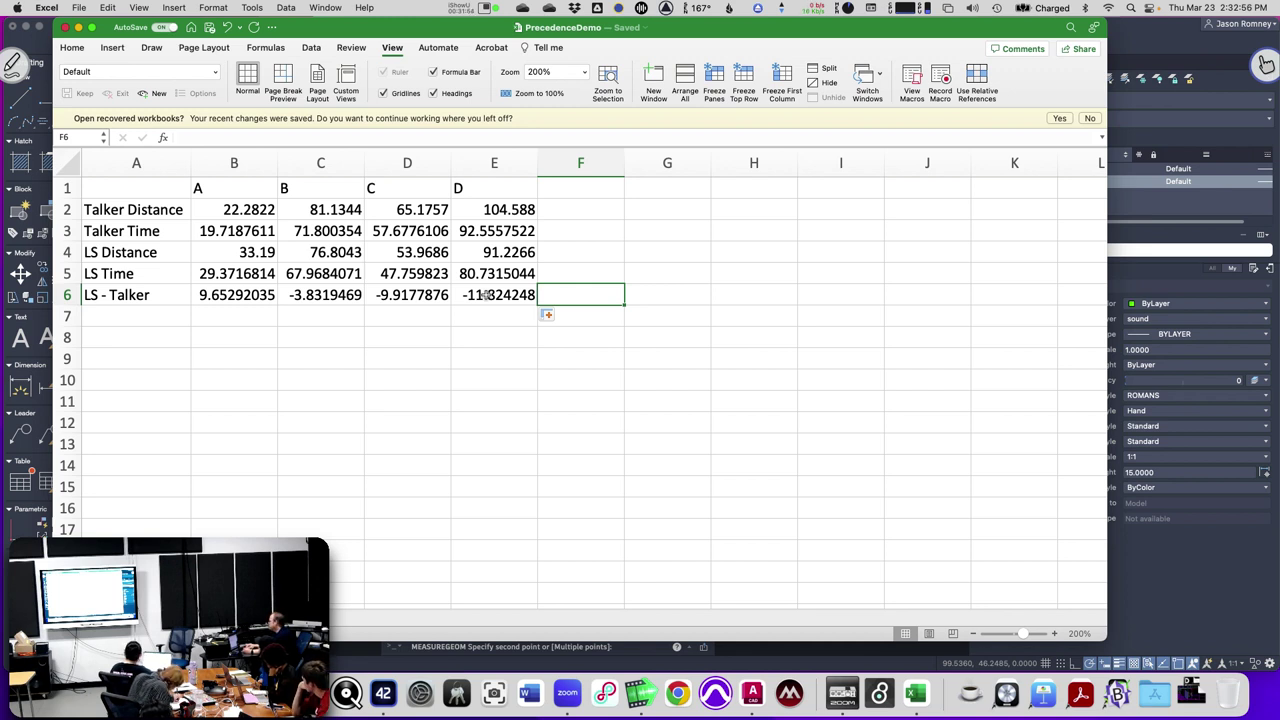
key(Right)
key(Right)
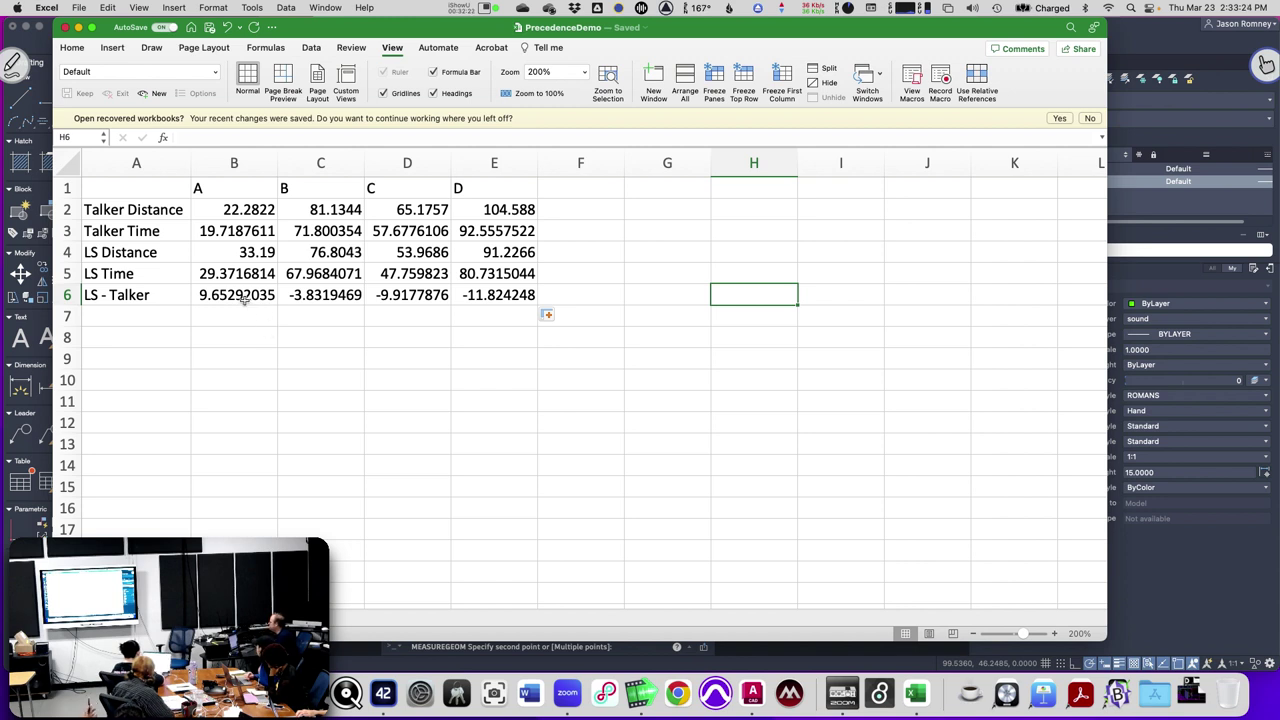
drag(245, 295, 476, 295)
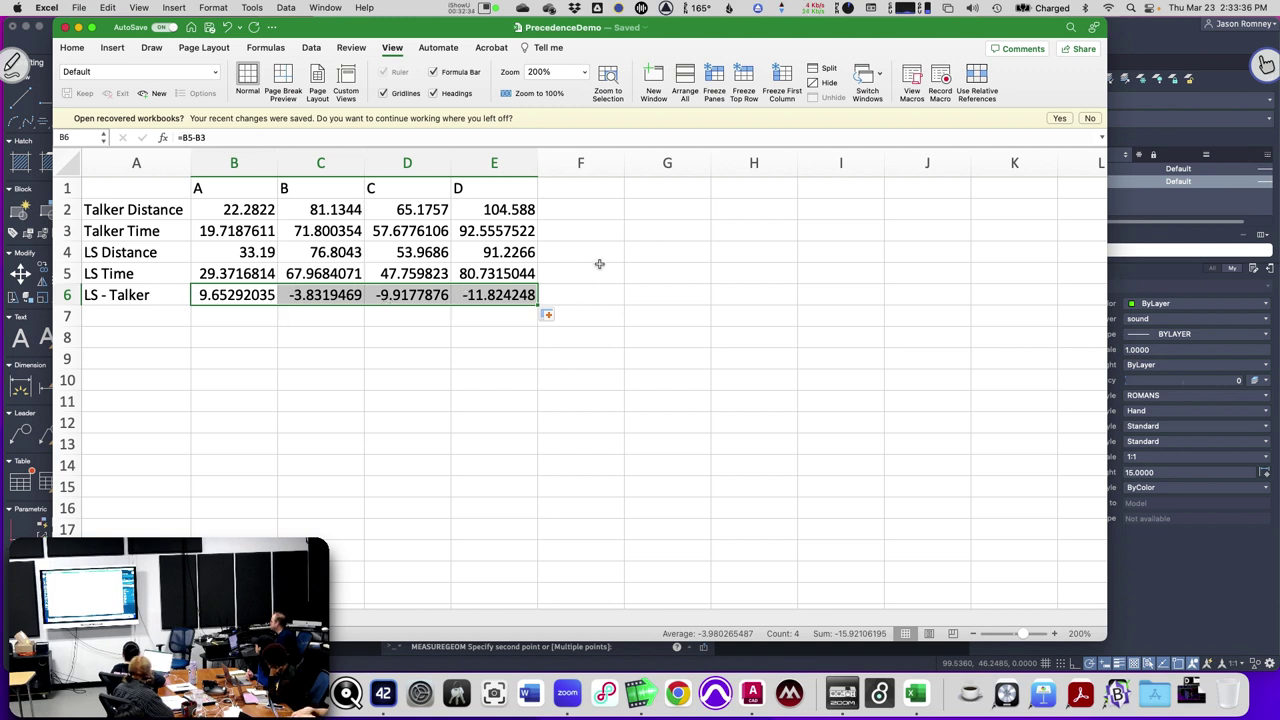
Label cell G2 as LS Delay and enter 17 in cell H2.
click(665, 208)
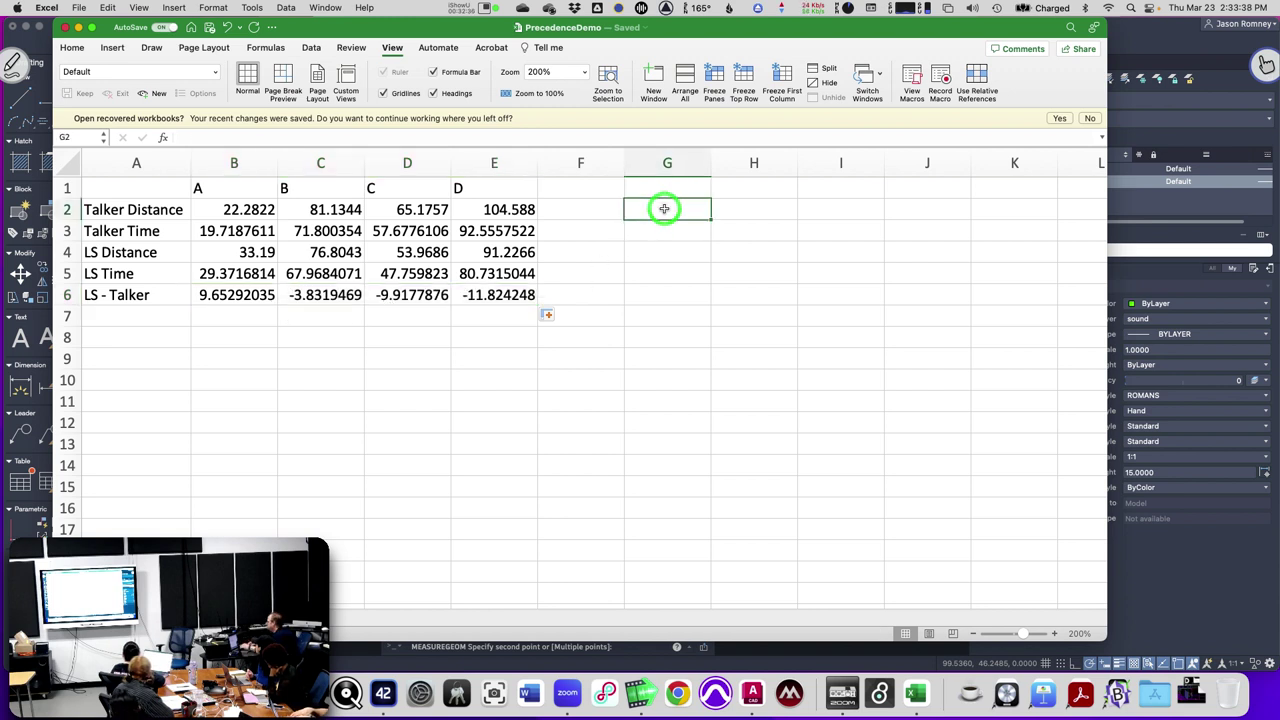
text(LS Delay)
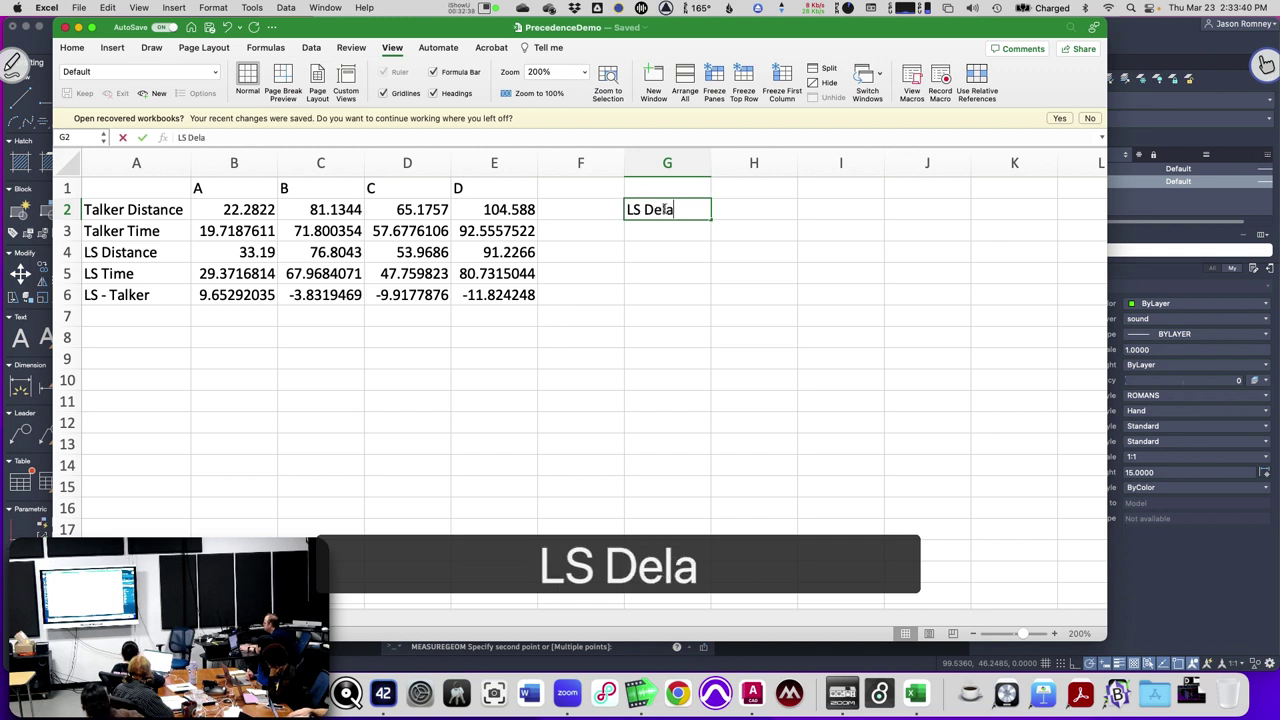
key(Return)
key(Up)
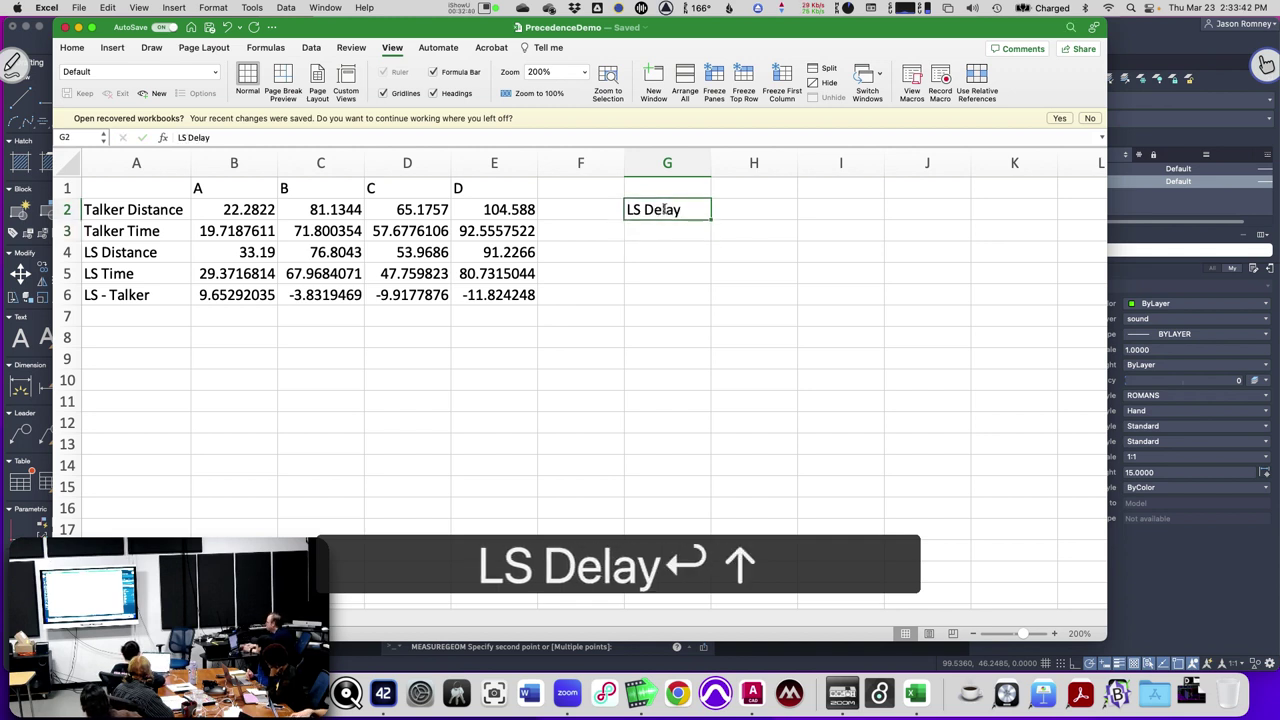
key(Right)
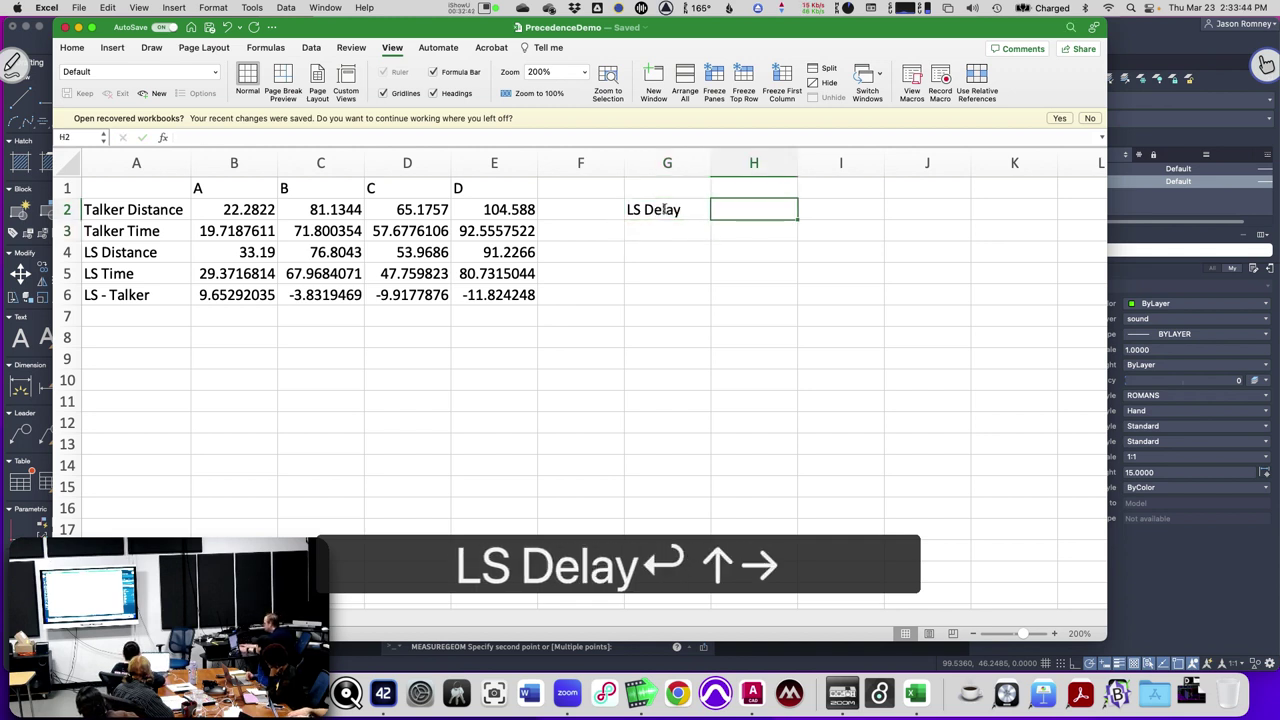
text(17)
key(Return)
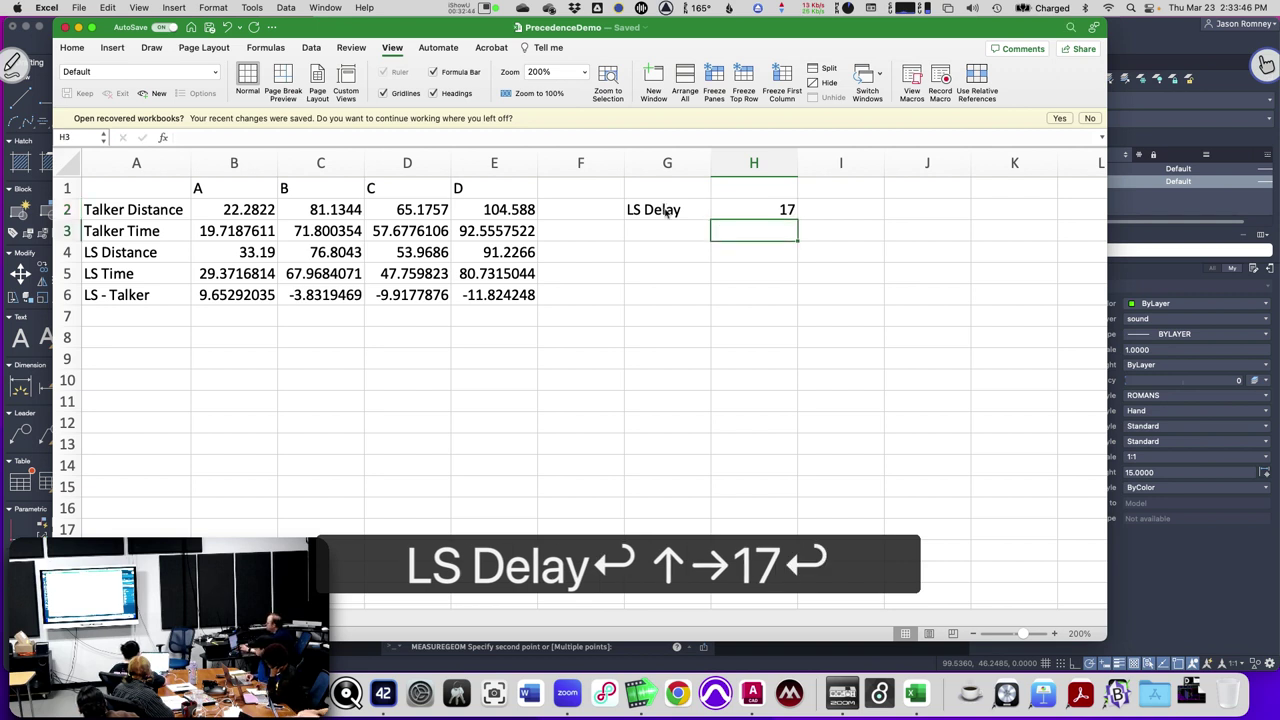
Add the LS Delay to the position A difference by changing the formula in B6 to =B5-B3+H2.
click(240, 302)
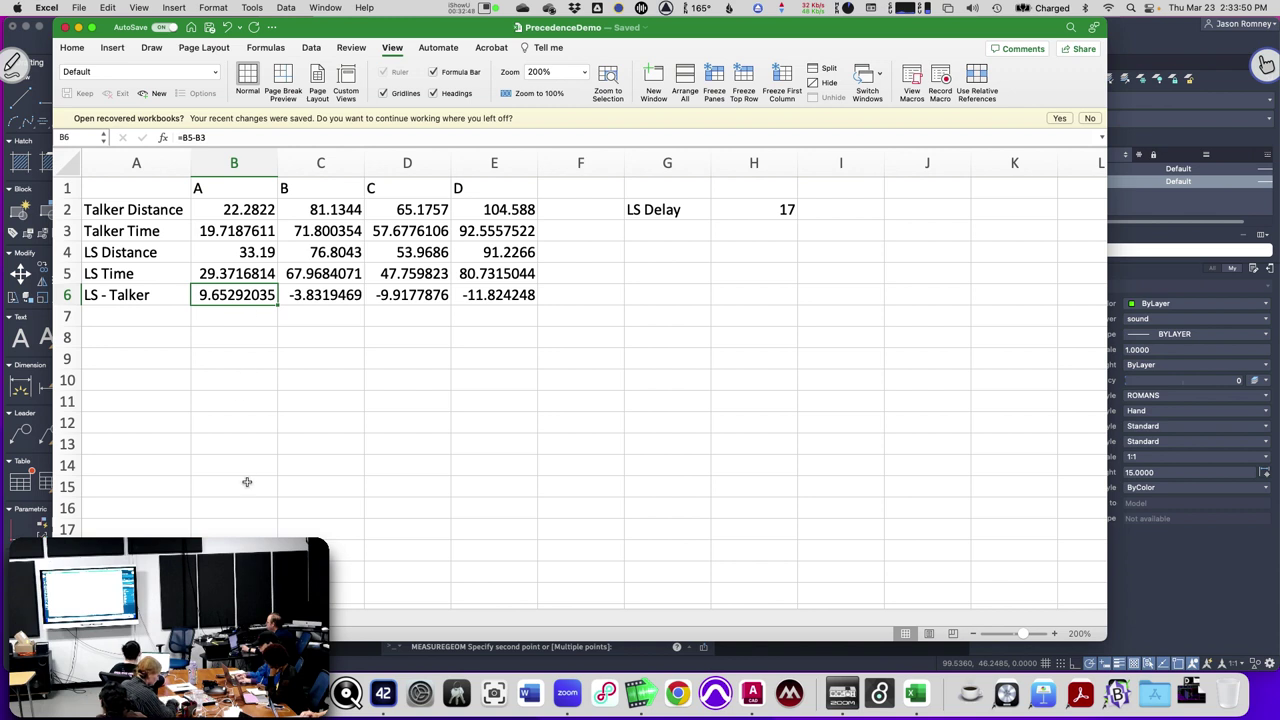
click(230, 136)
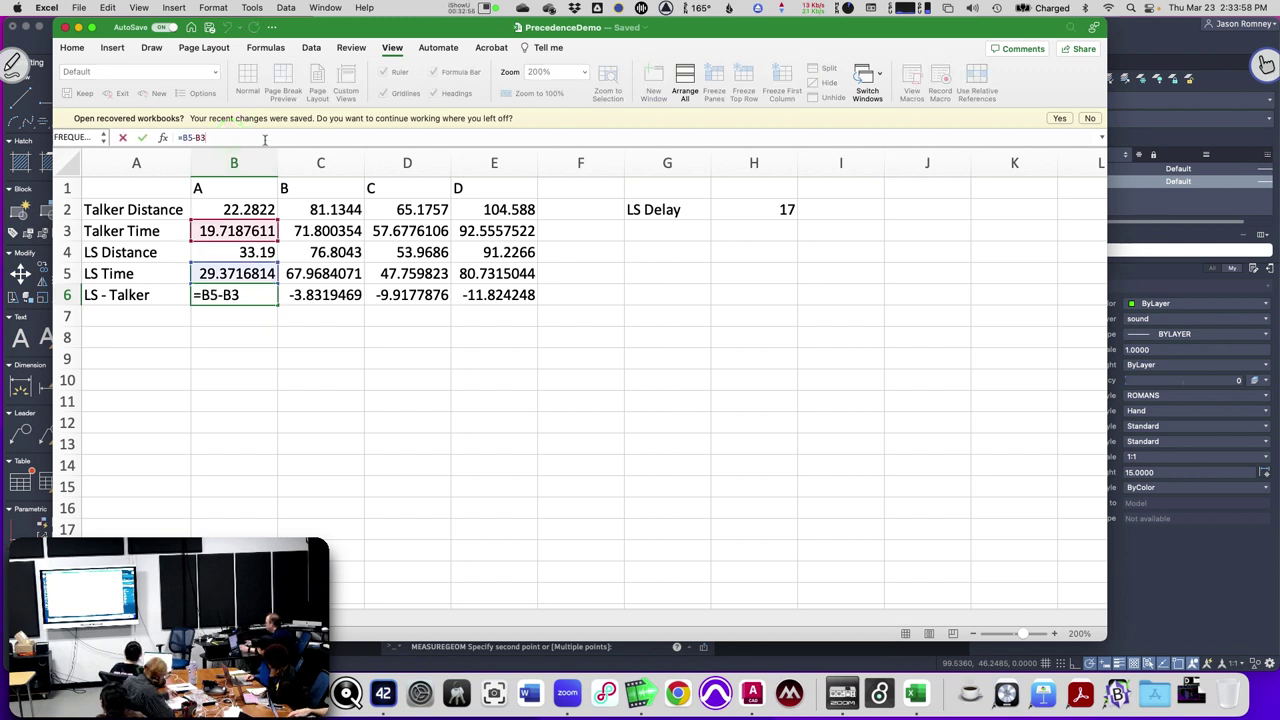
text(+)
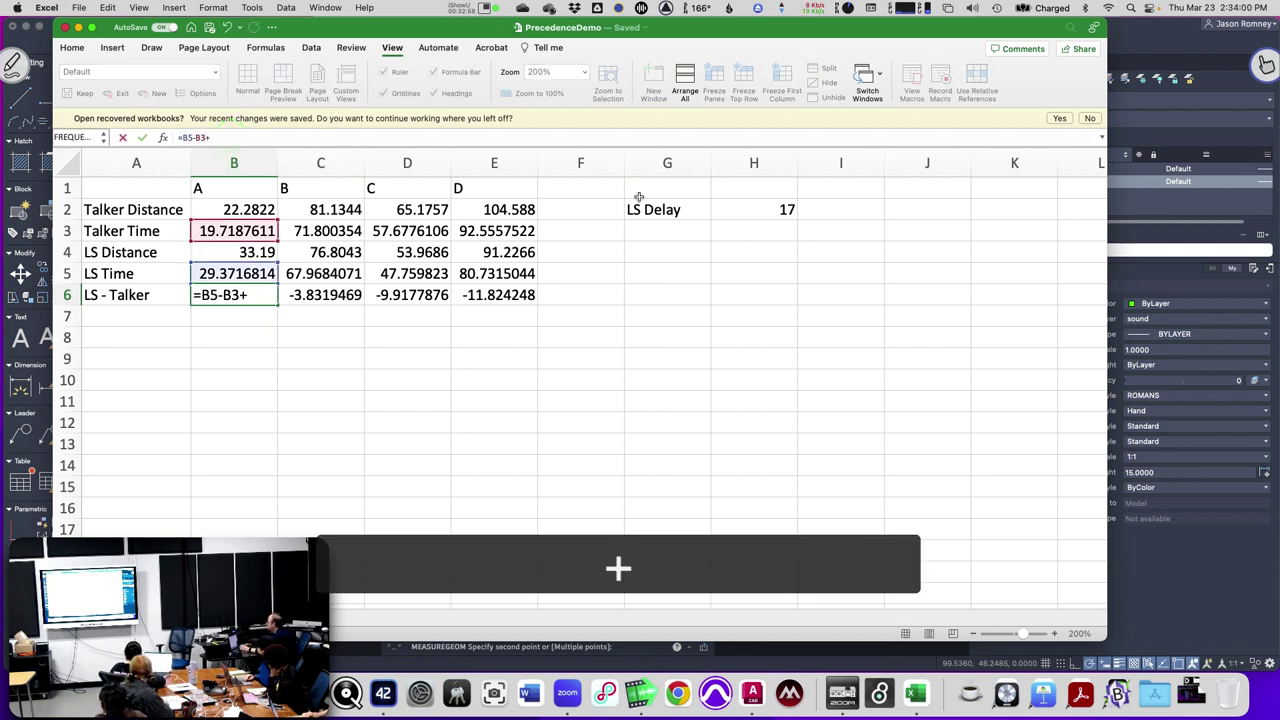
click(746, 210)
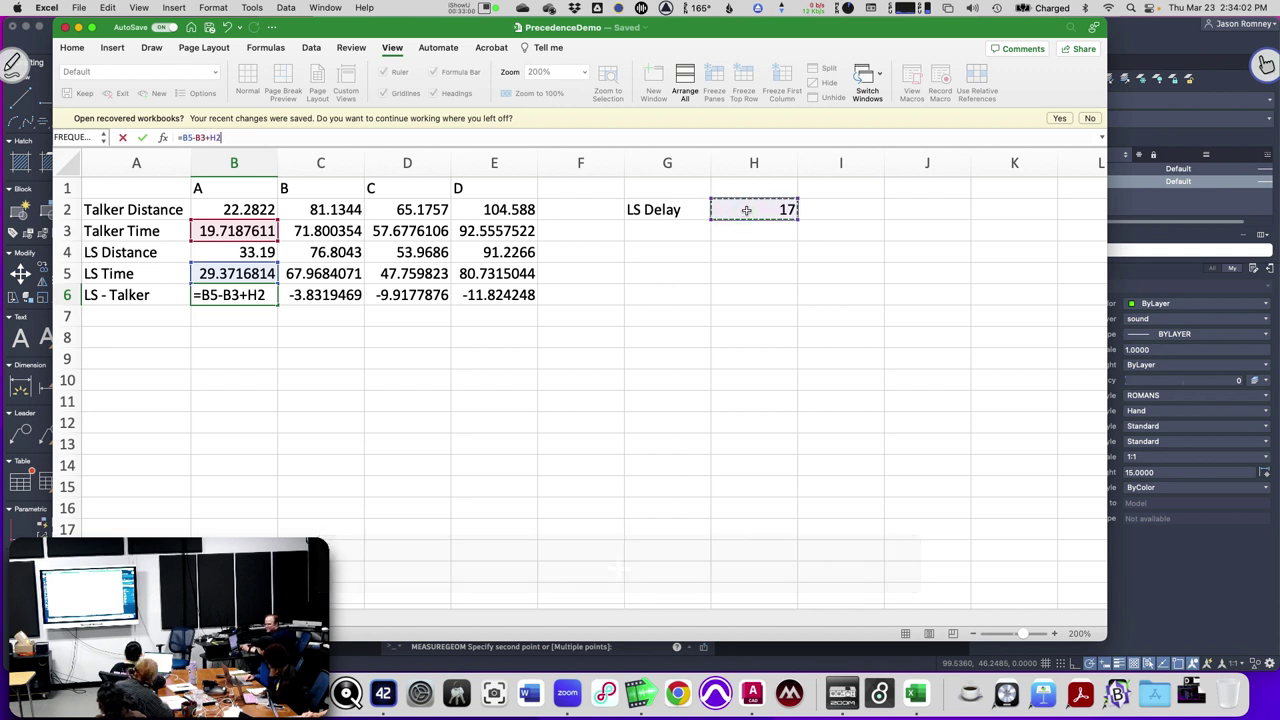
key(Return)
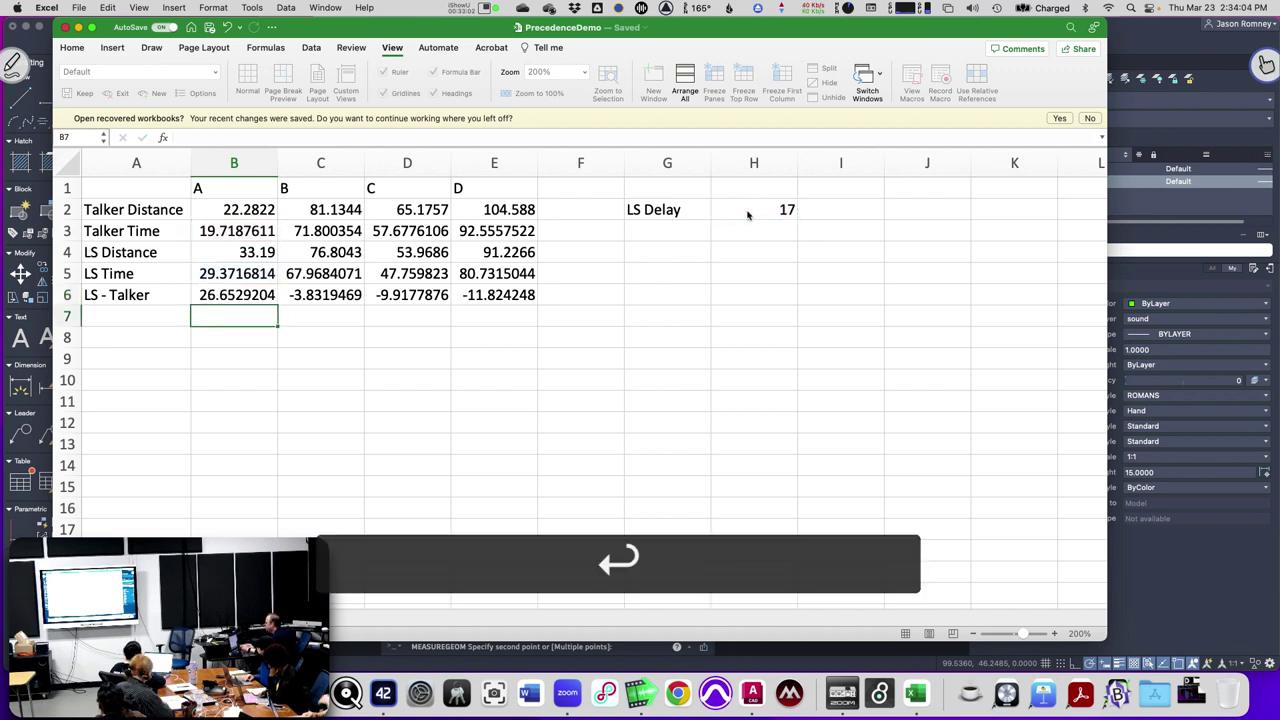
key(Up)
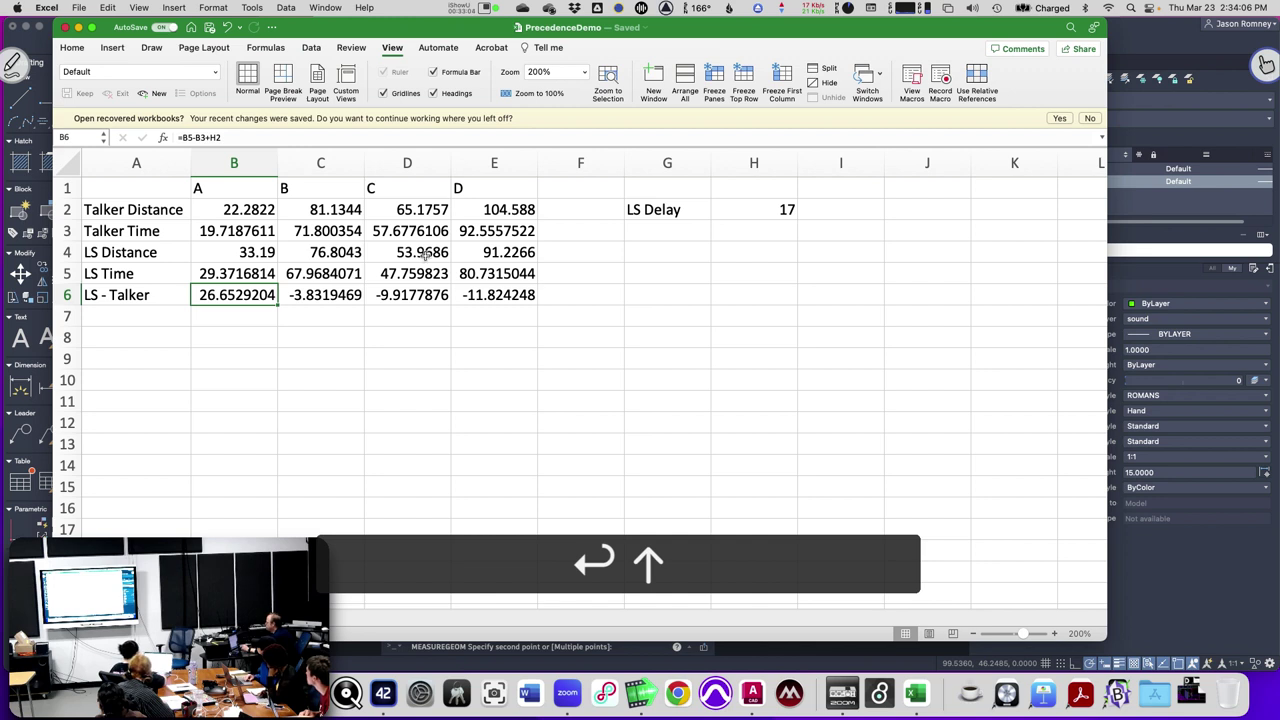
Try to fill the formula =B5-B3+H2 from B6 across to E6.
double_click(214, 298)
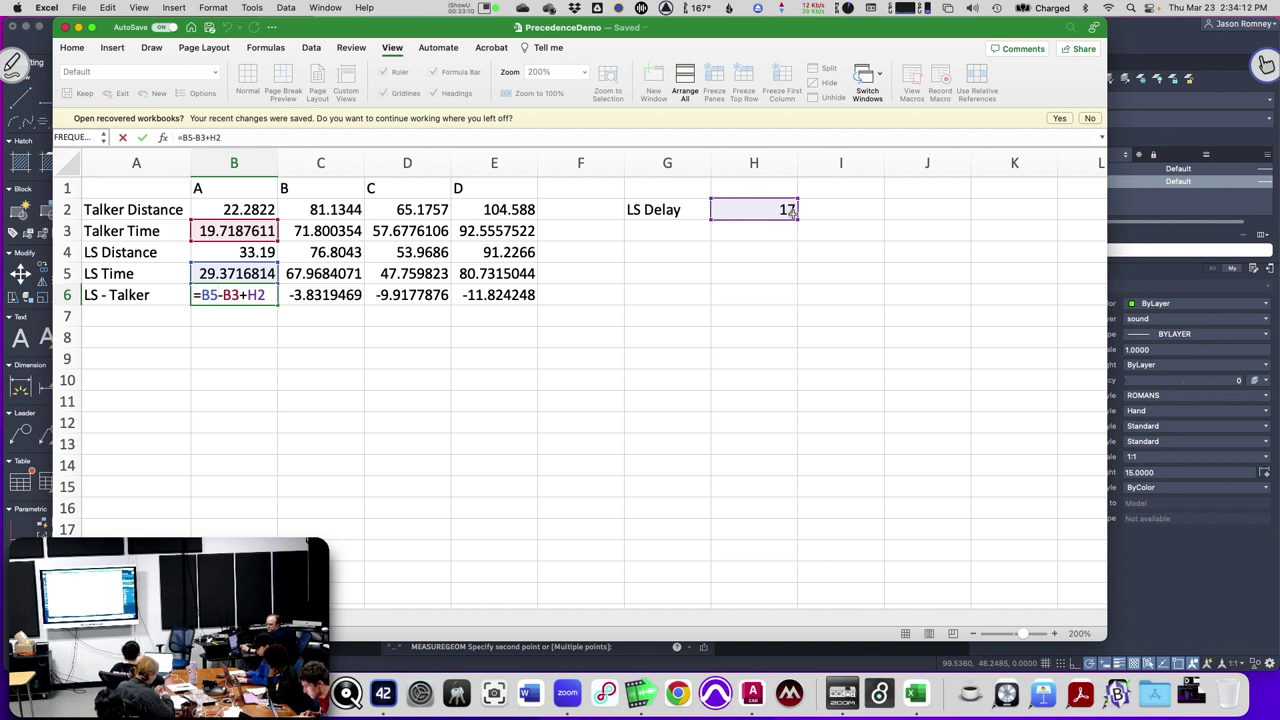
key(Escape)
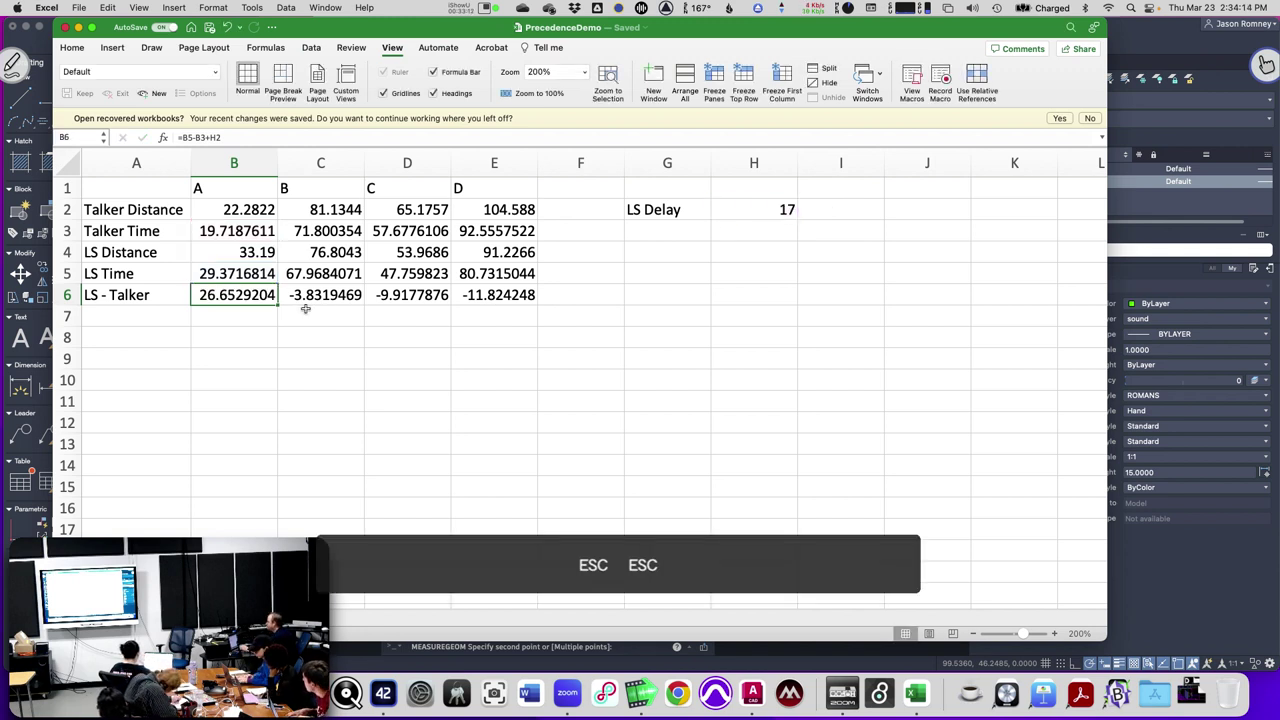
drag(279, 307, 515, 305)
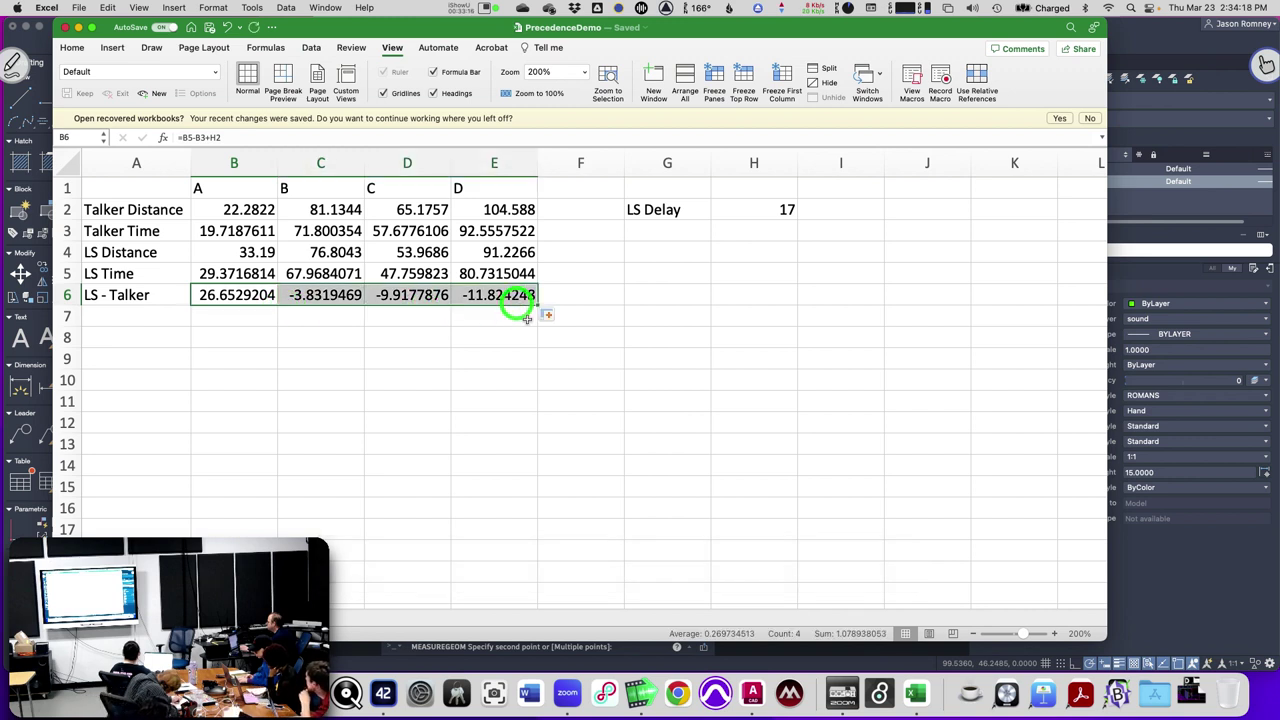
click(230, 294)
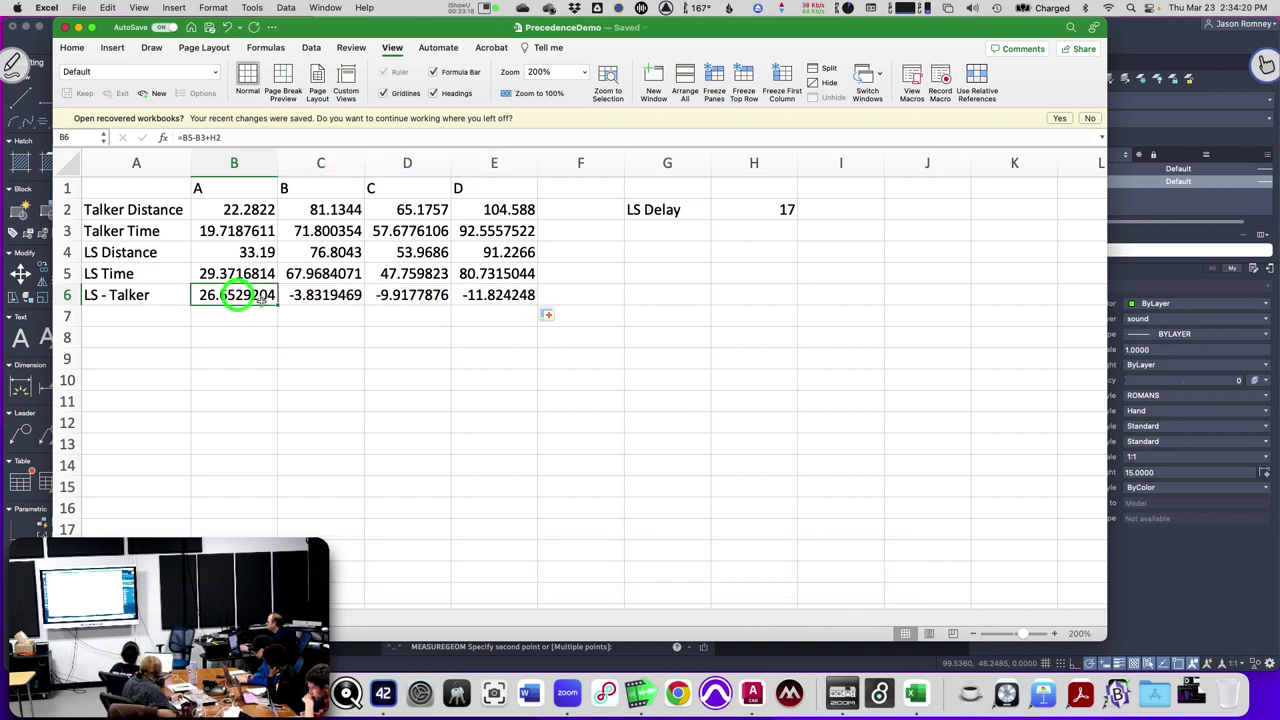
drag(279, 307, 497, 297)
click(334, 331)
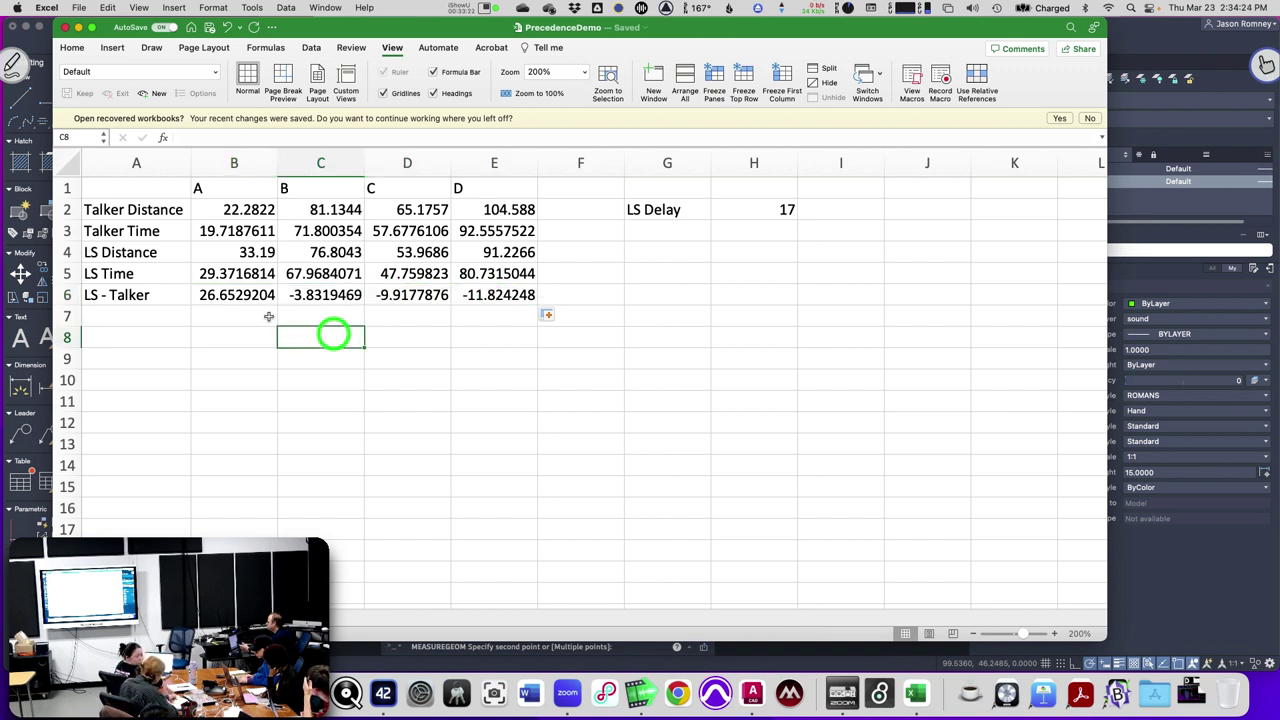
Make the LS Delay reference in B6 absolute so the formula reads =B5-B3+$H$2.
click(244, 297)
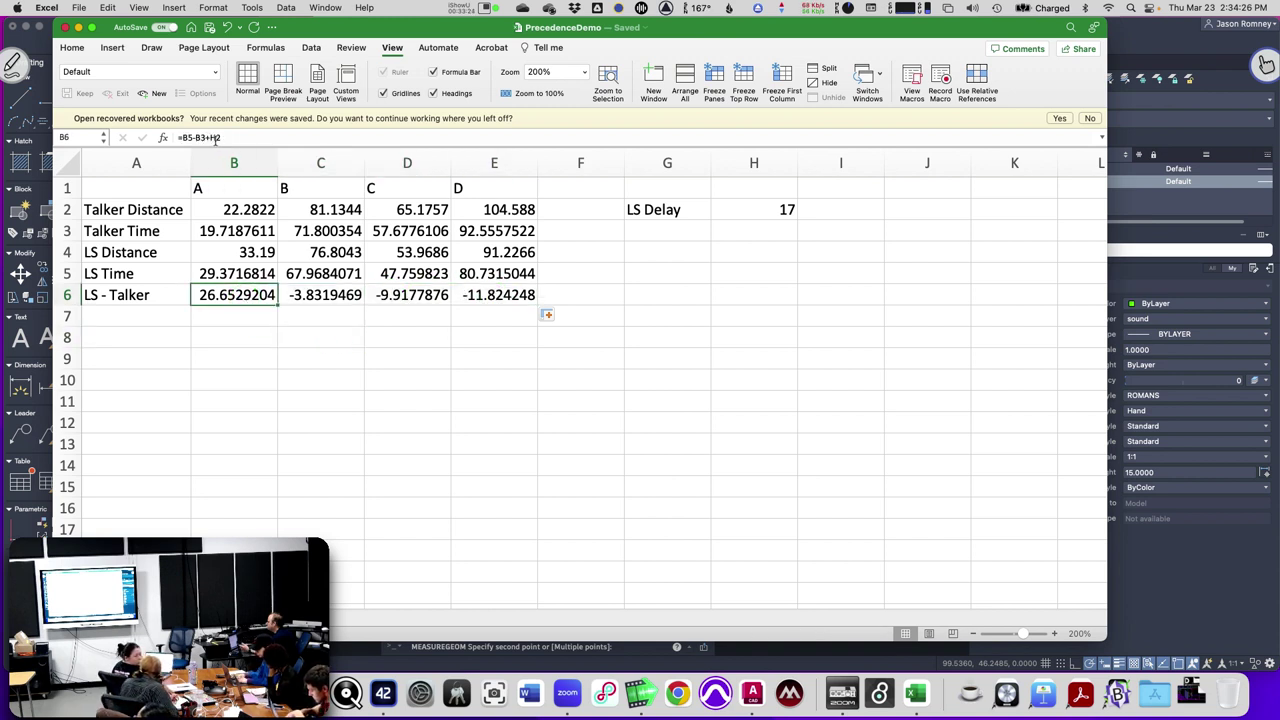
click(210, 137)
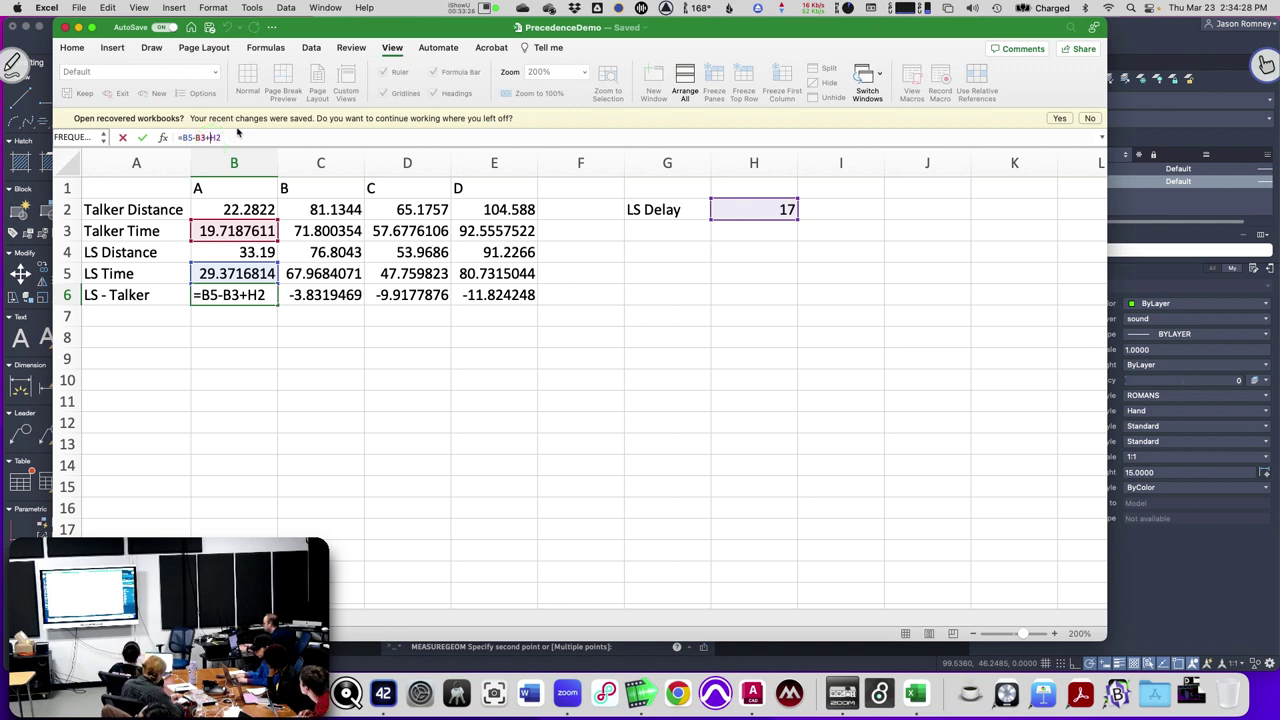
text($)
key(Right)
text($)
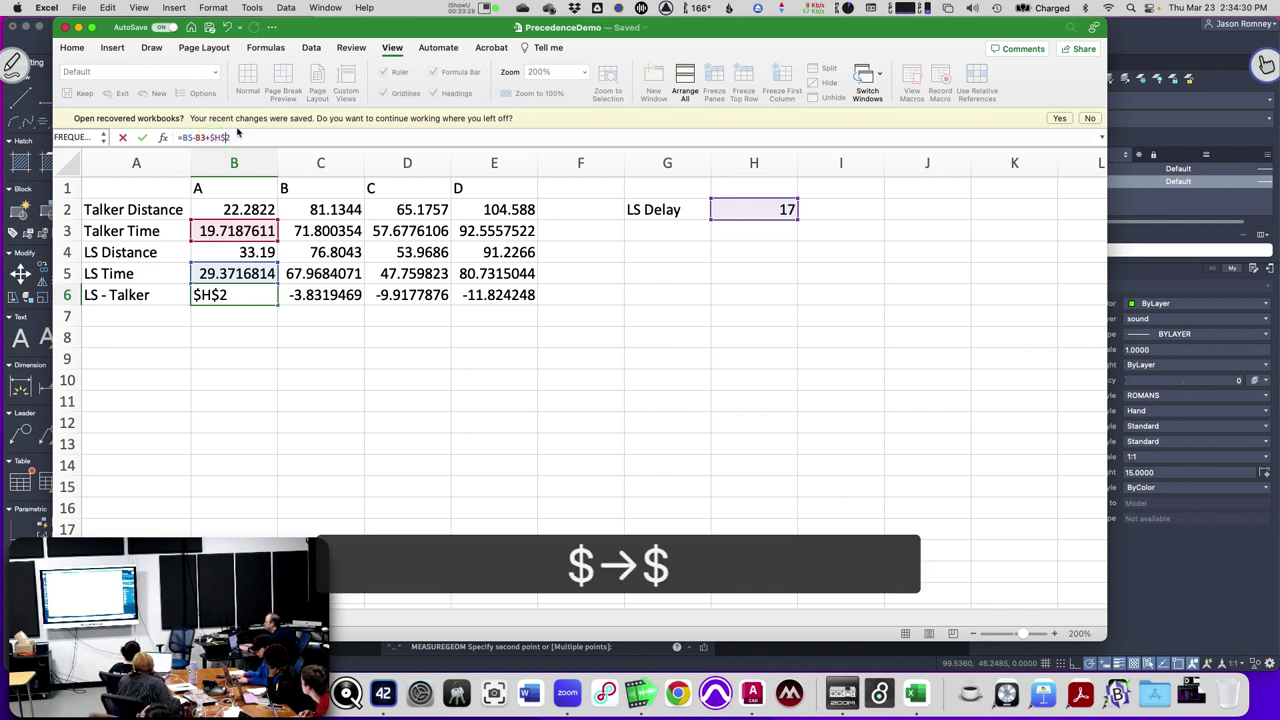
key(Return)
key(Up)
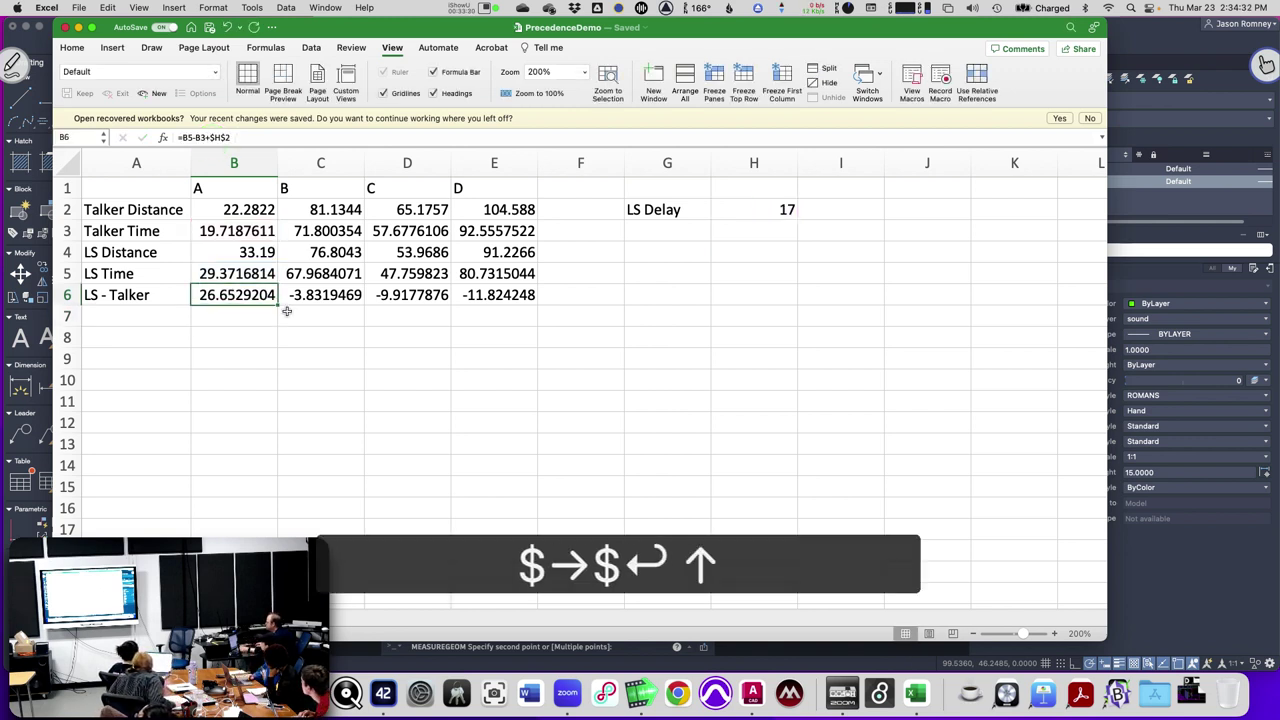
Fill the formula =B5-B3+$H$2 from B6 across to E6.
drag(323, 305, 500, 298)
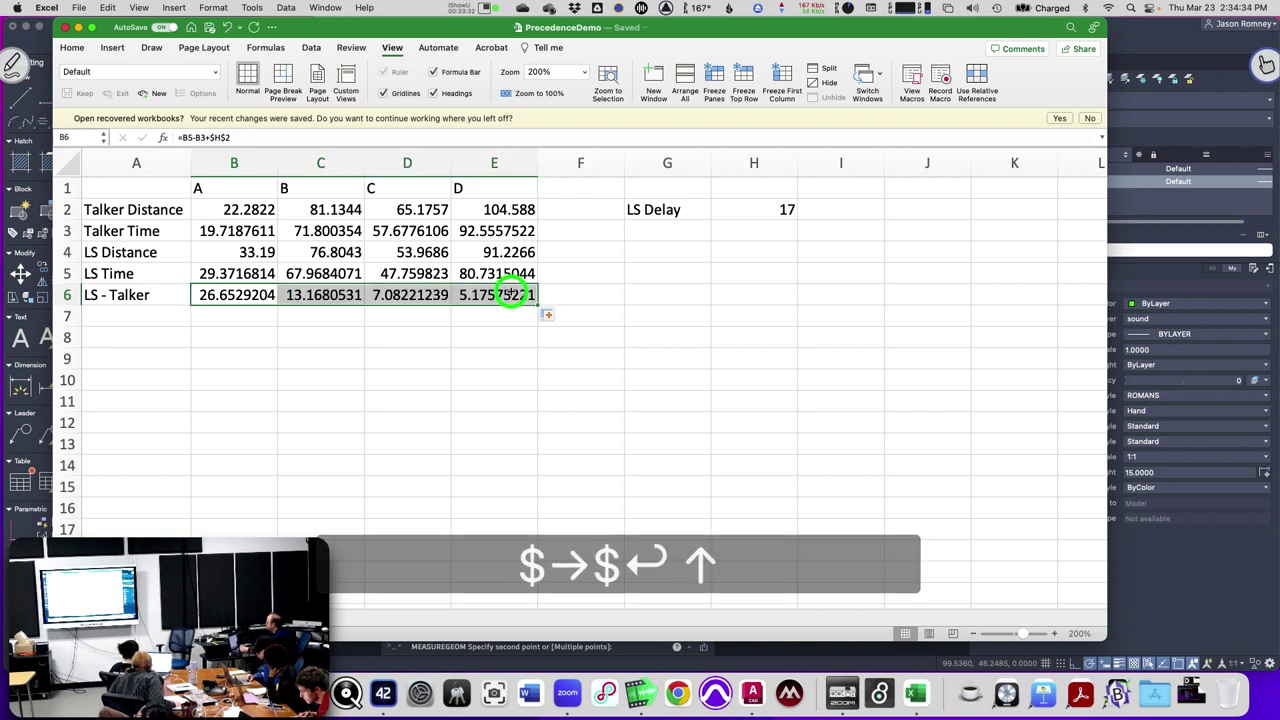
click(369, 363)
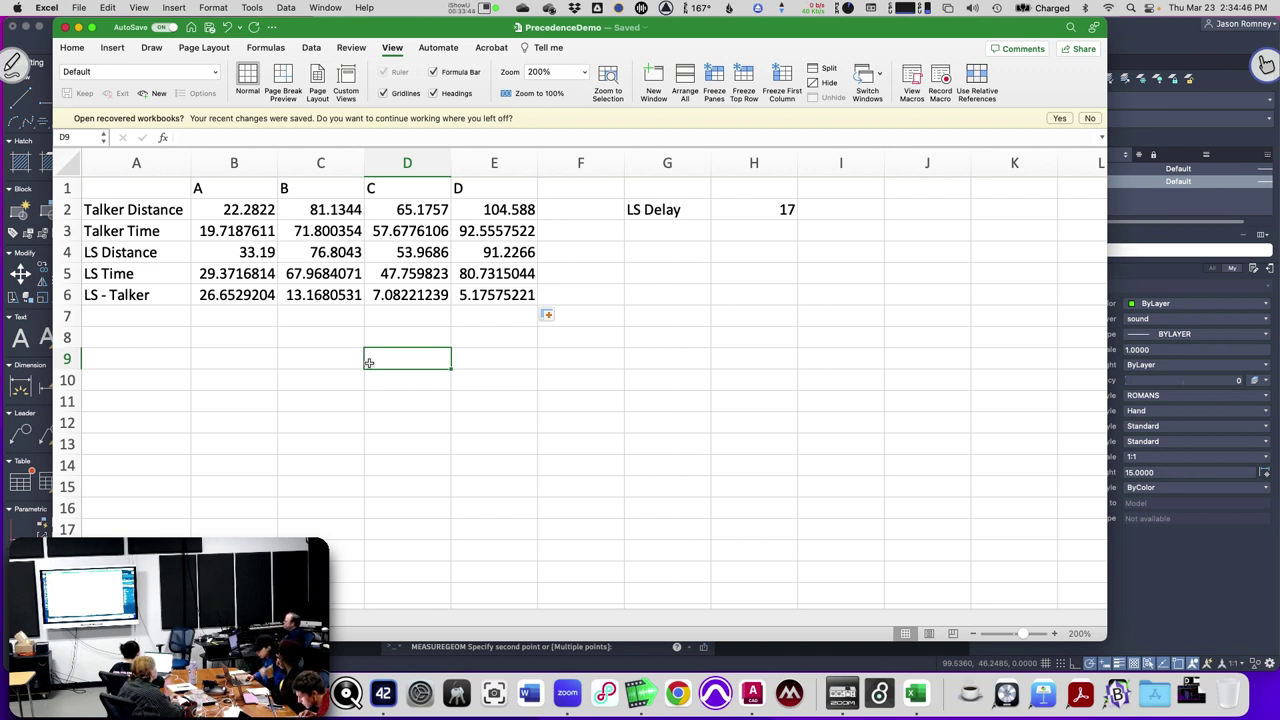
click(222, 300)
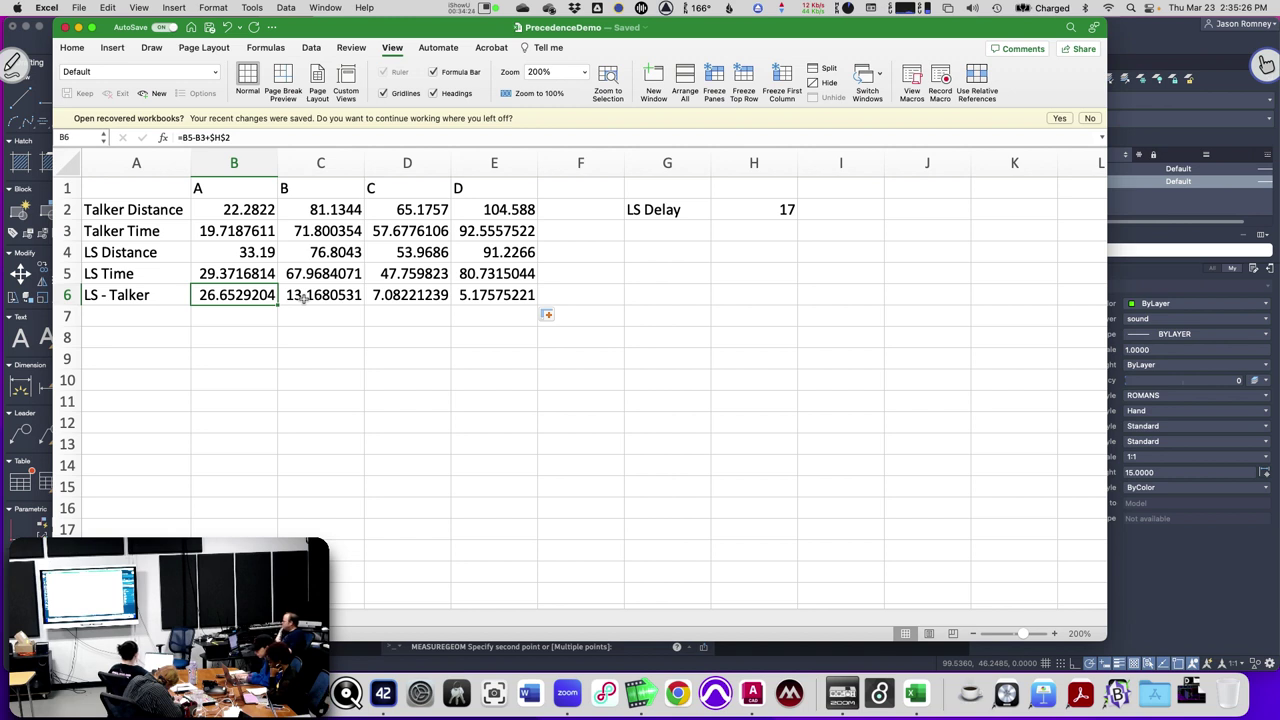
Try an LS Delay of 0 in H2 and check the LS - Talker differences in B6:E6.
click(735, 208)
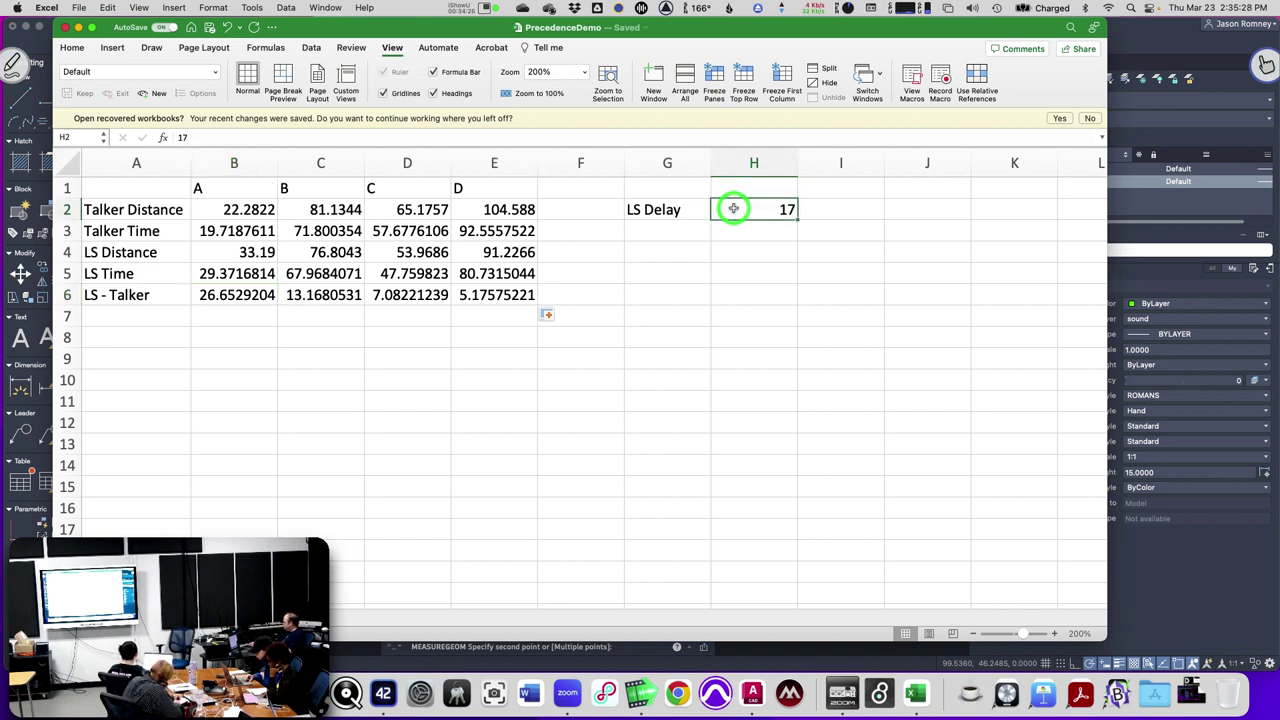
text(-0)
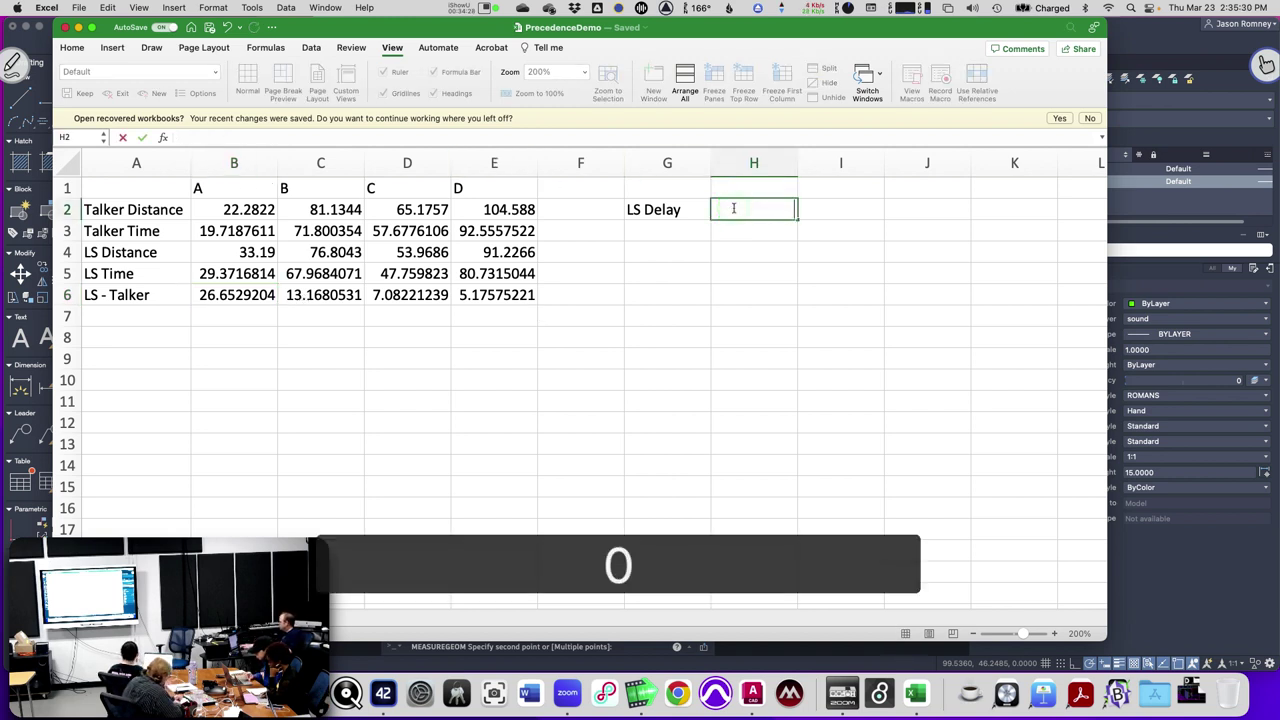
key(Return)
drag(234, 298, 517, 287)
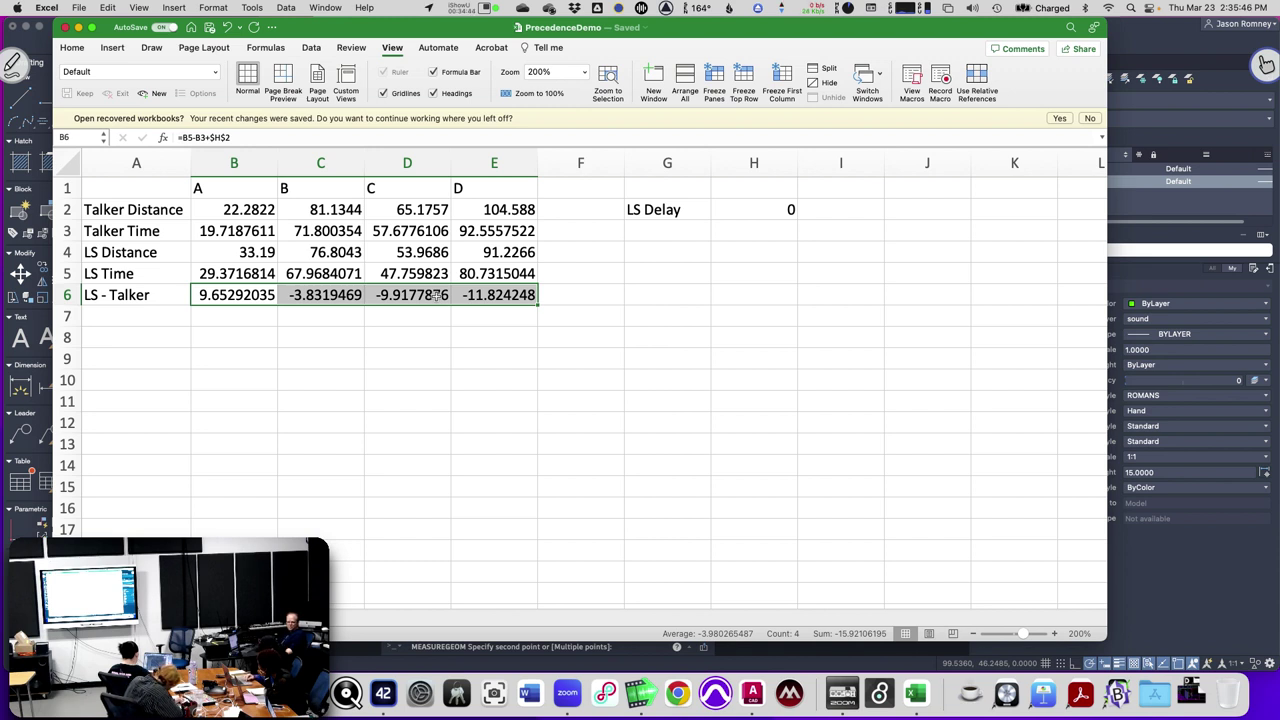
click(437, 295)
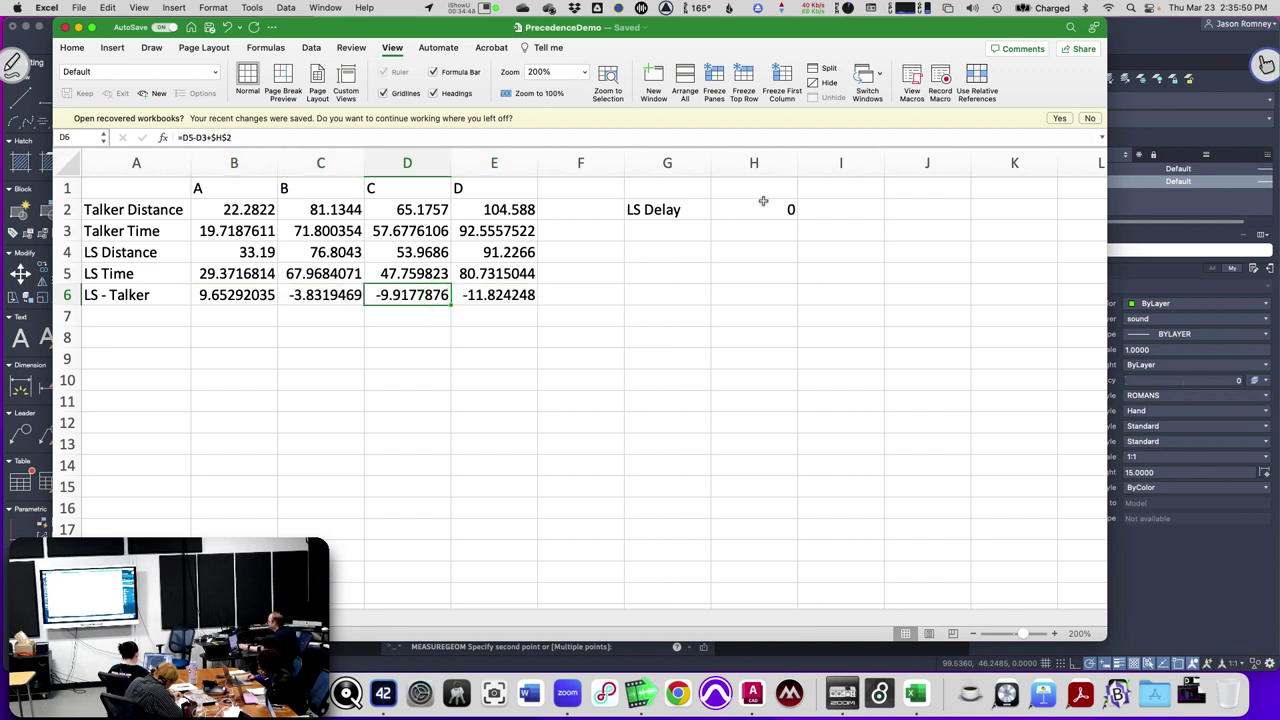
Try an LS Delay of 12 in H2 and check the differences at positions C and D.
click(763, 201)
text(12)
key(Return)
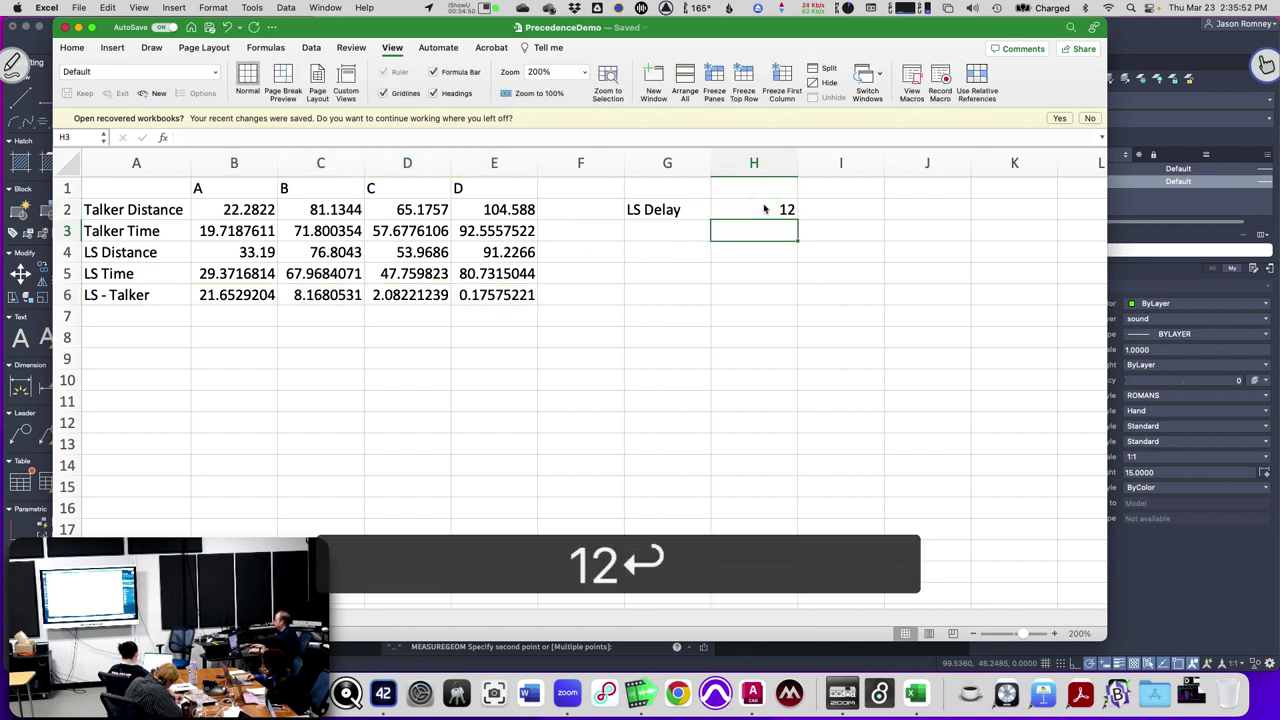
click(507, 298)
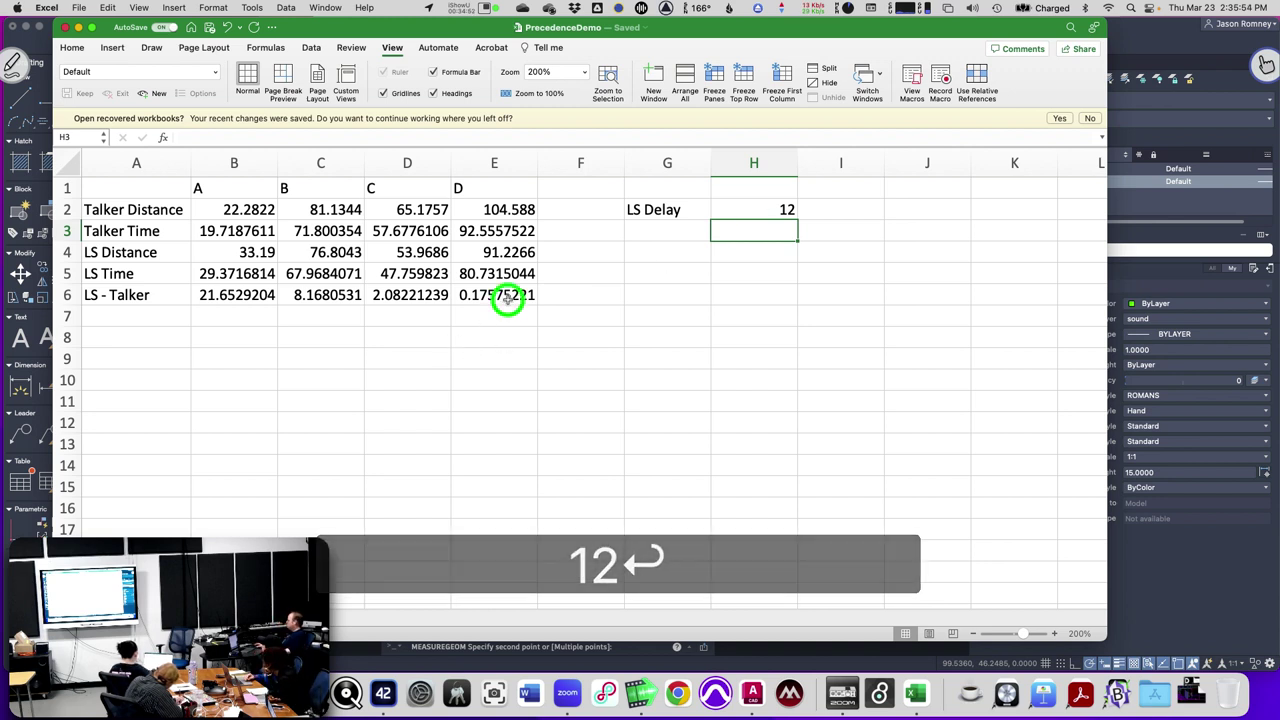
click(412, 295)
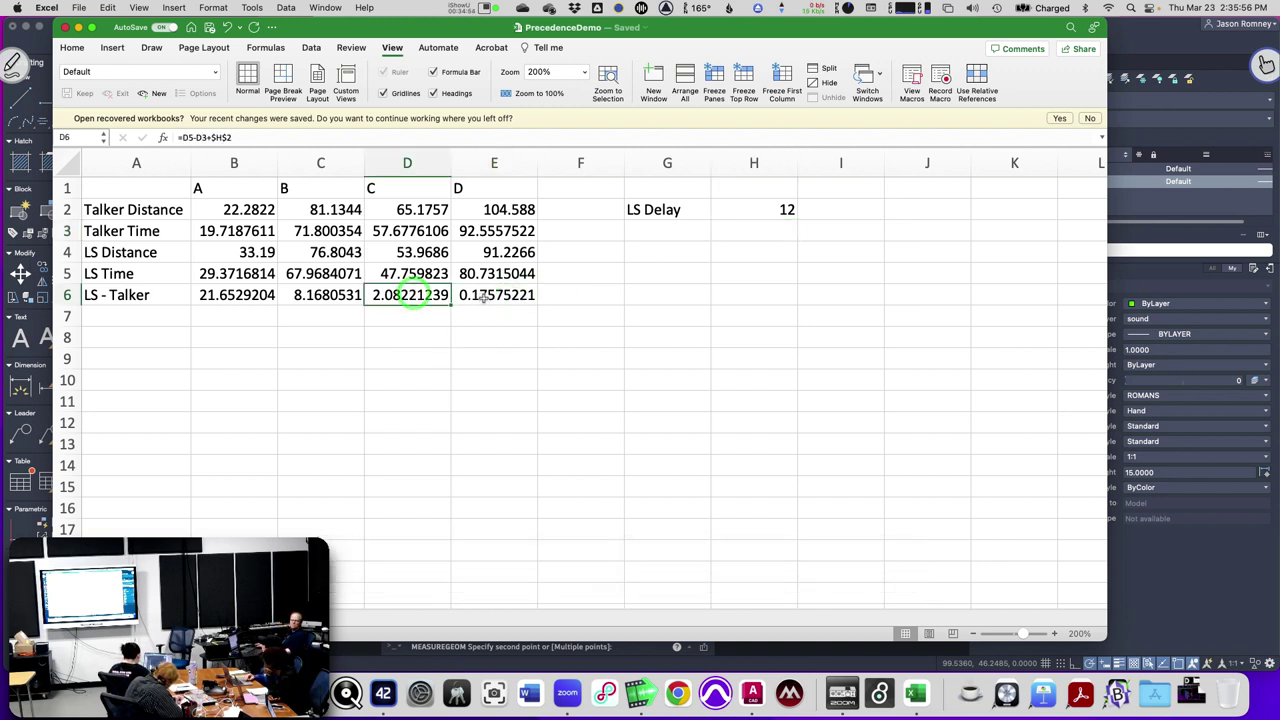
click(483, 296)
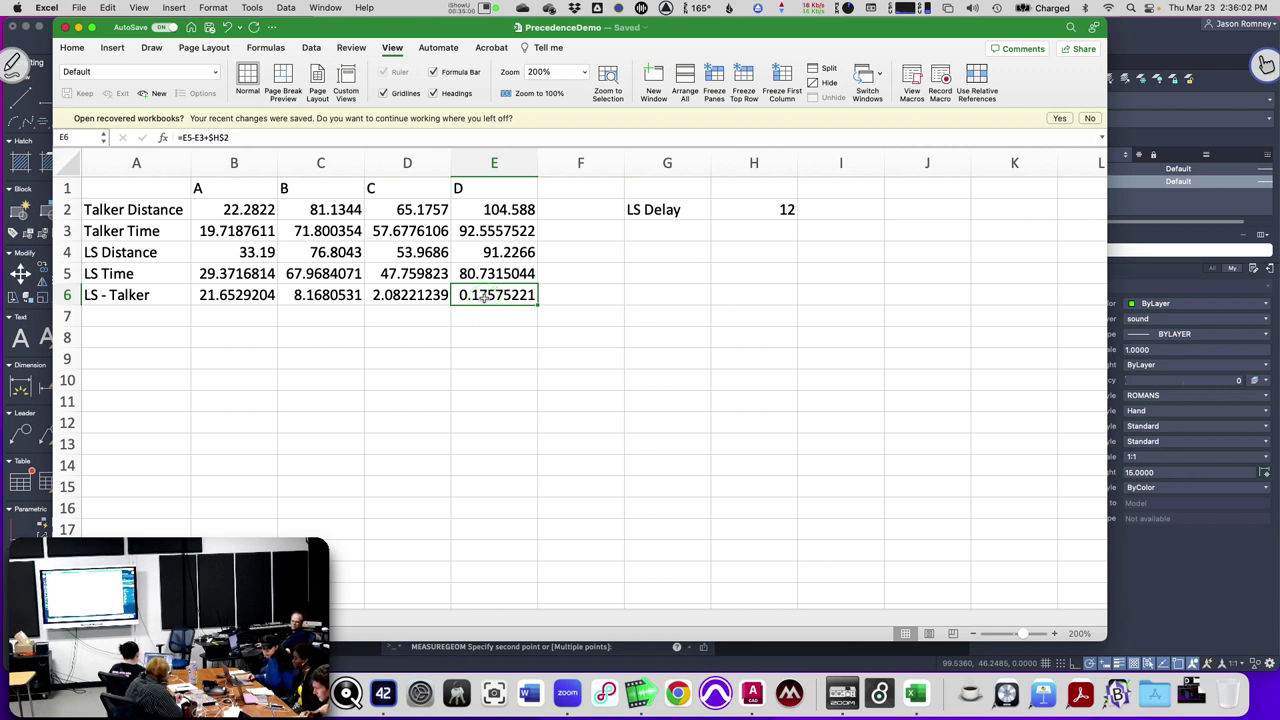
Review the LS - Talker differences across row 6 for positions A to D.
click(255, 302)
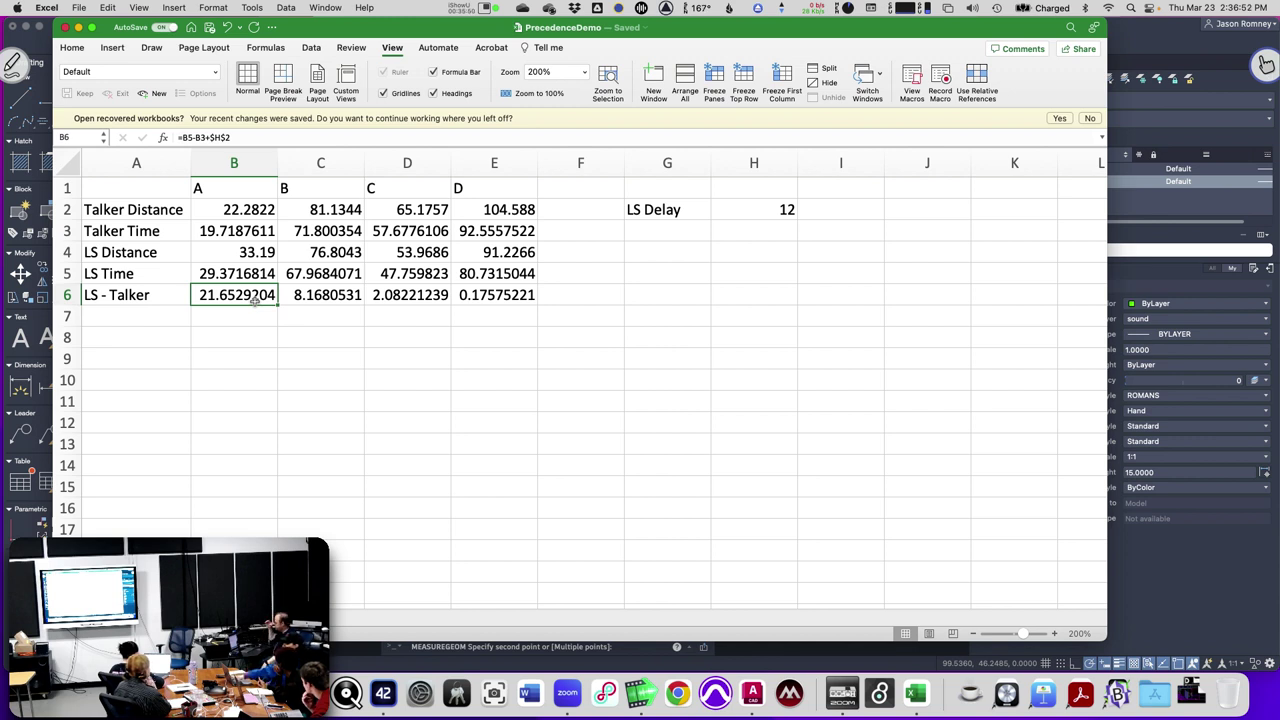
key(Right)
key(Right)
key(Right)
key(Right)
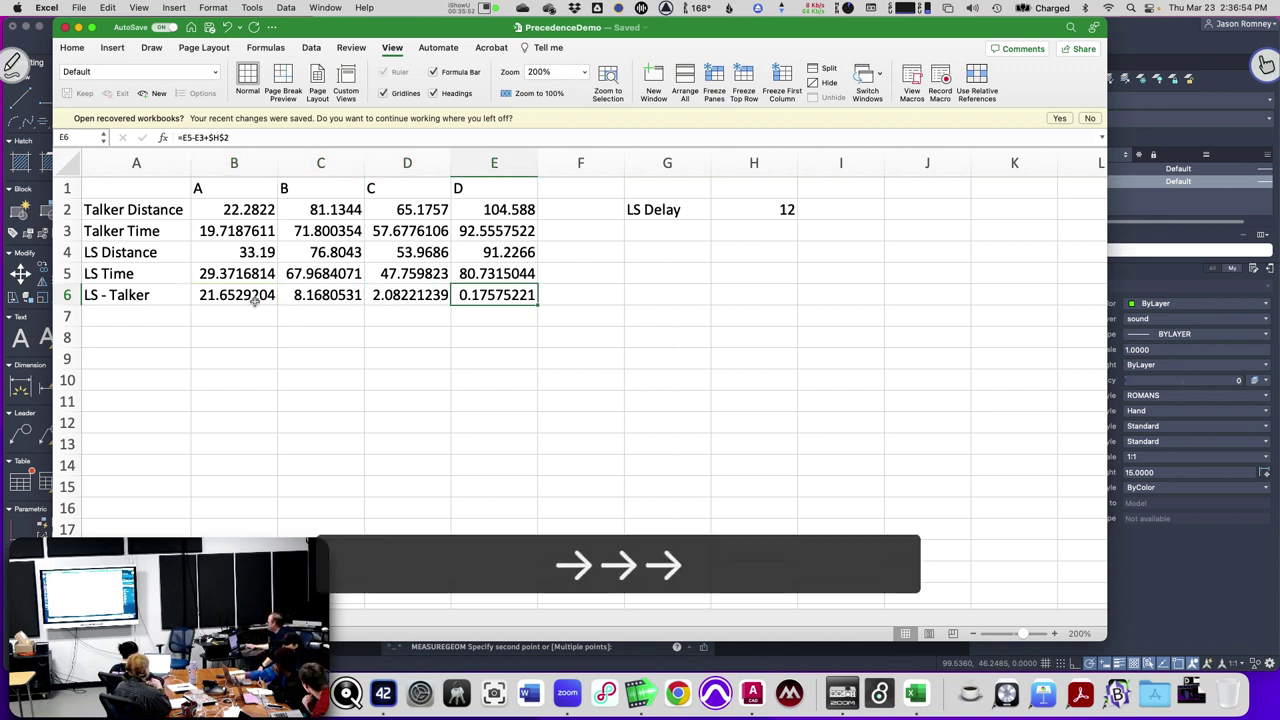
key(Down)
key(Left)
key(Left)
key(Left)
key(Left)
key(Left)
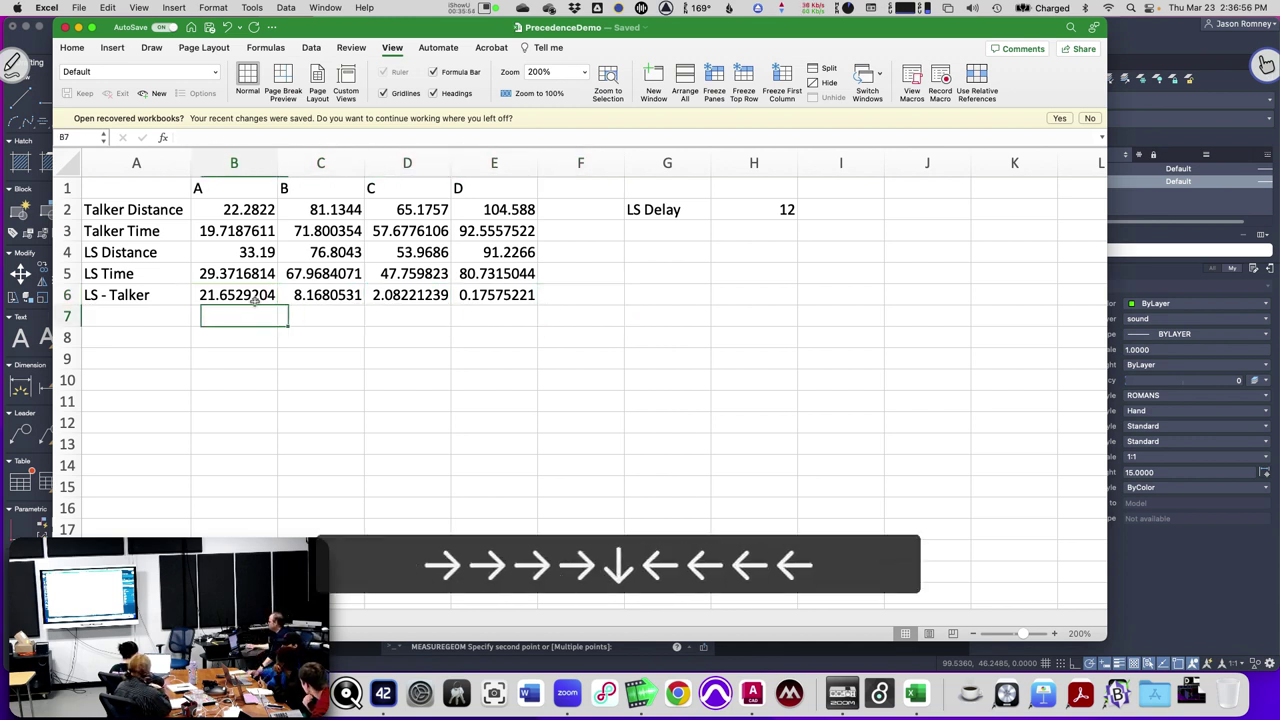
key(Up)
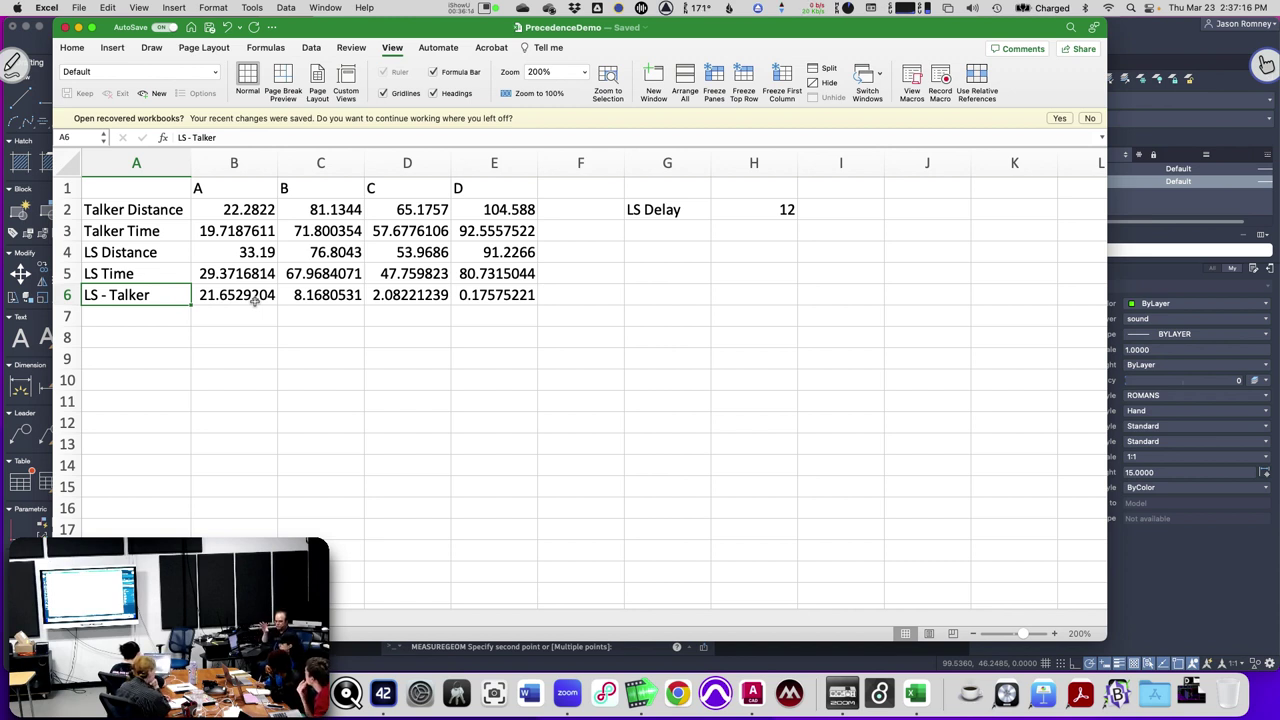
key(Down)
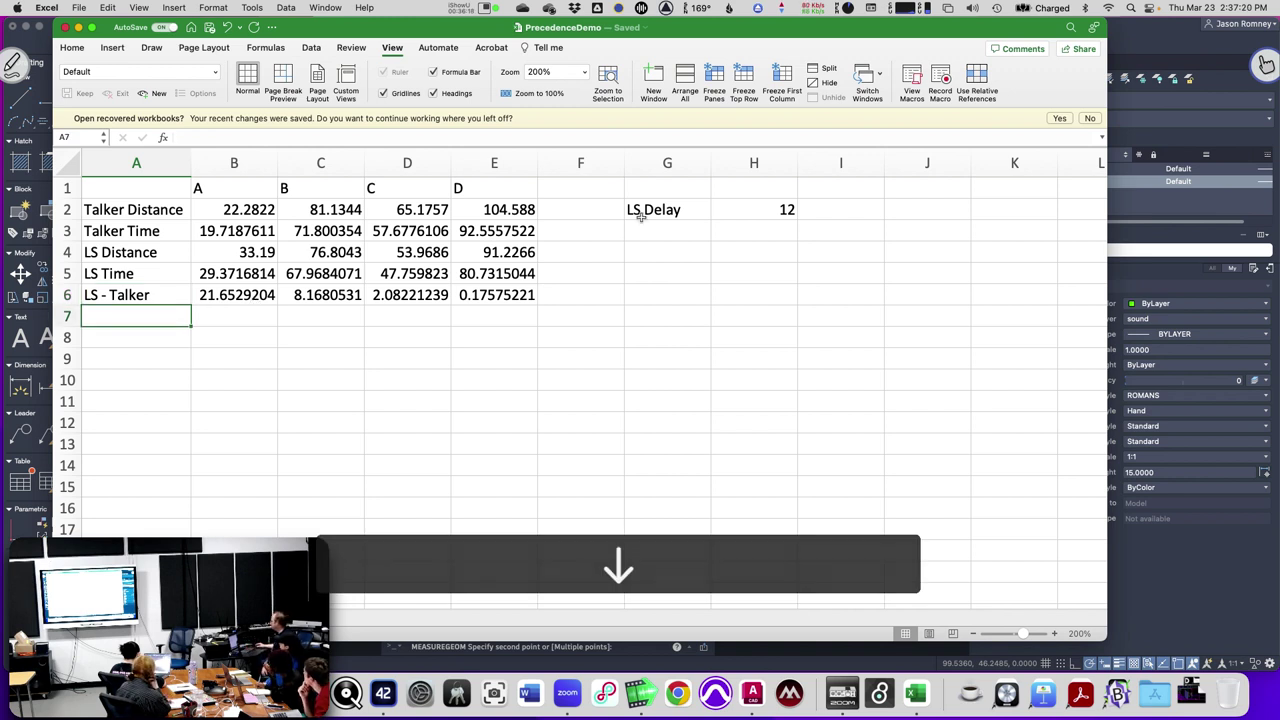
Try LS Delay values of 16, 17, 18 and 20 in H2 to compare the resulting differences.
click(723, 218)
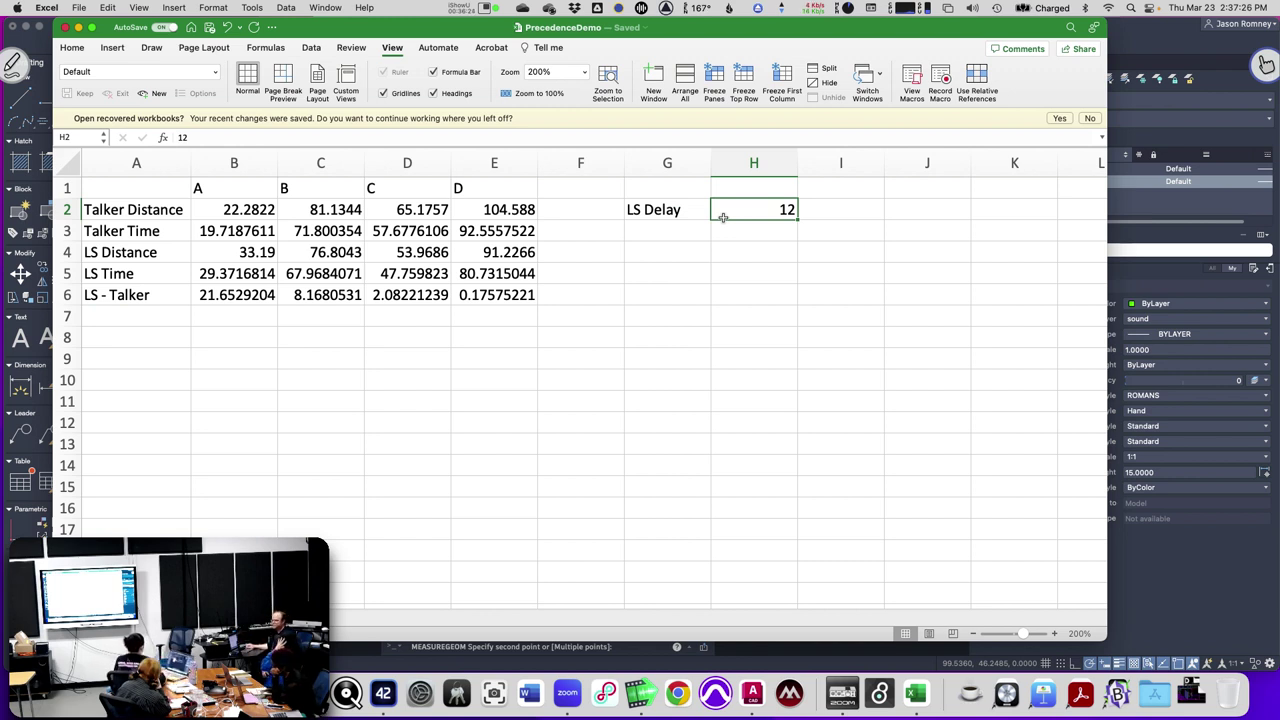
text(16)
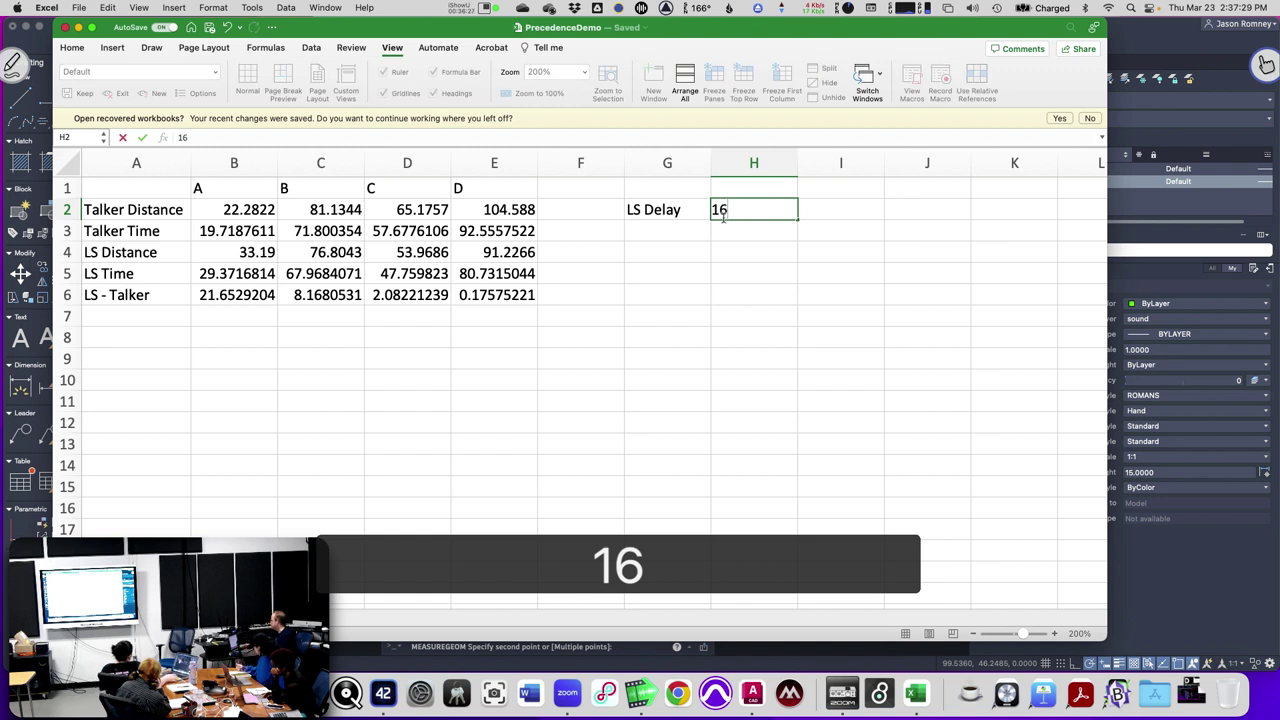
key(Return)
key(Up)
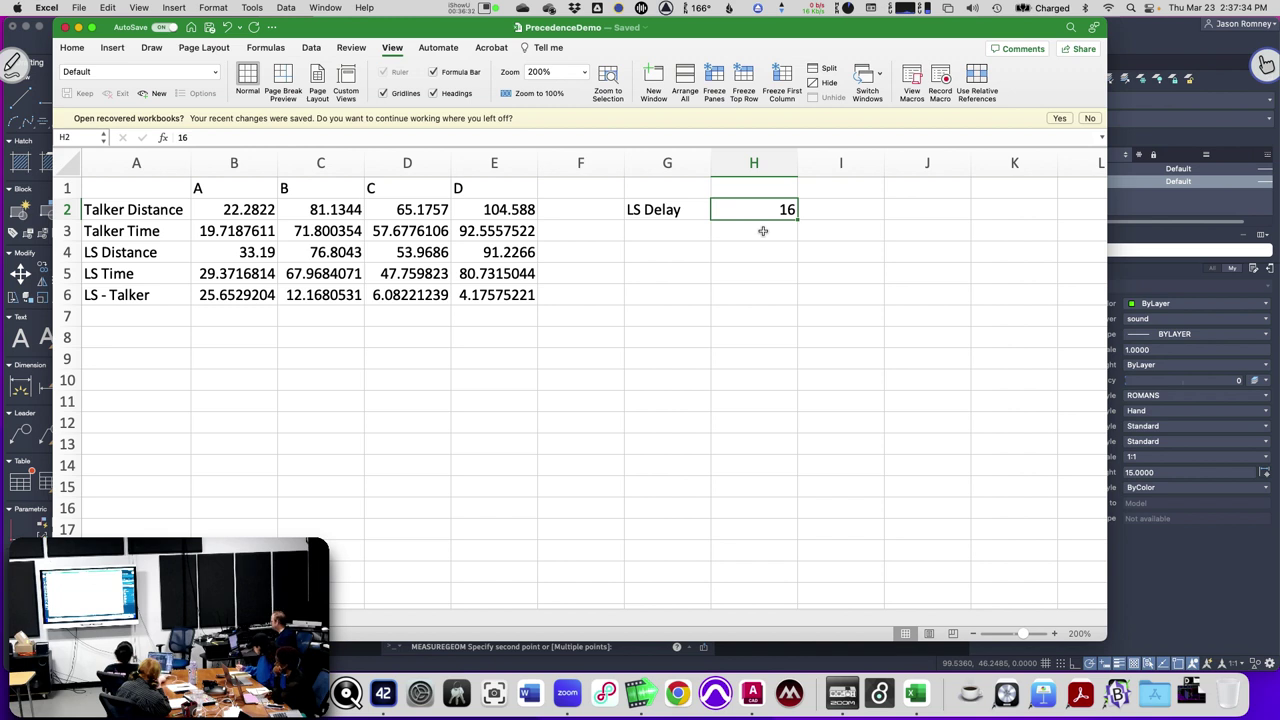
text(17)
key(Return)
key(Up)
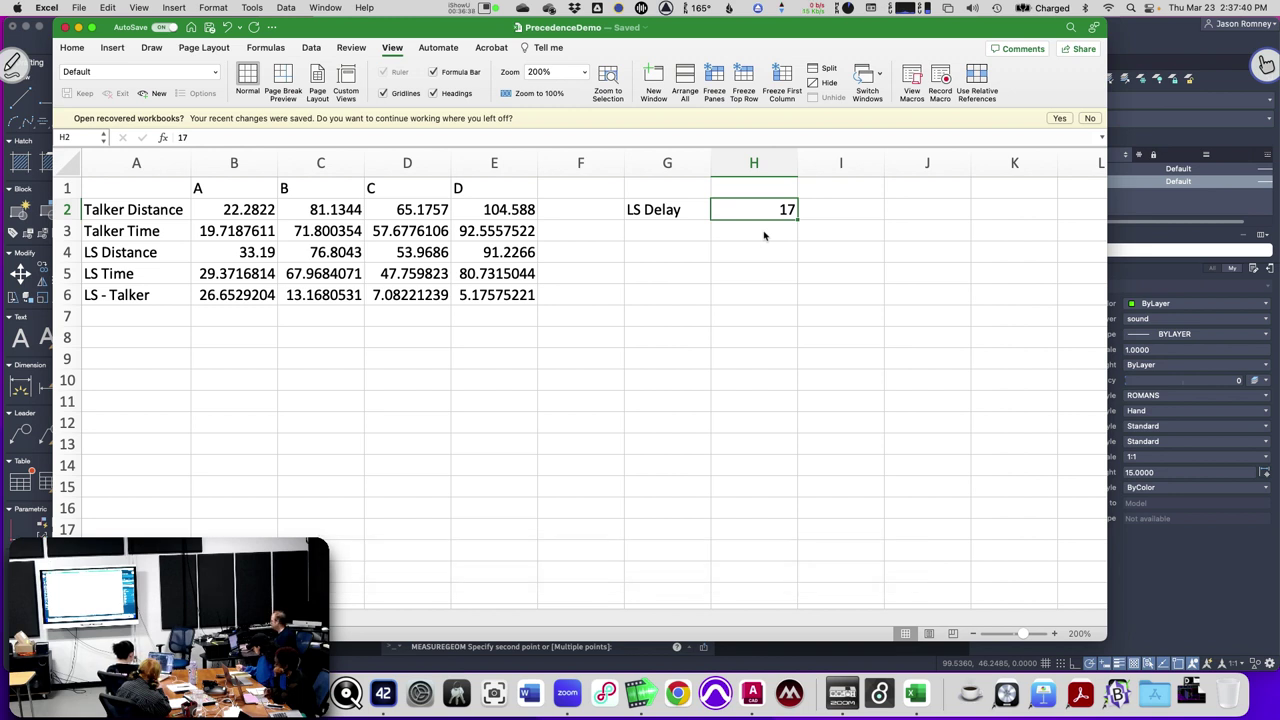
text(18)
key(Return)
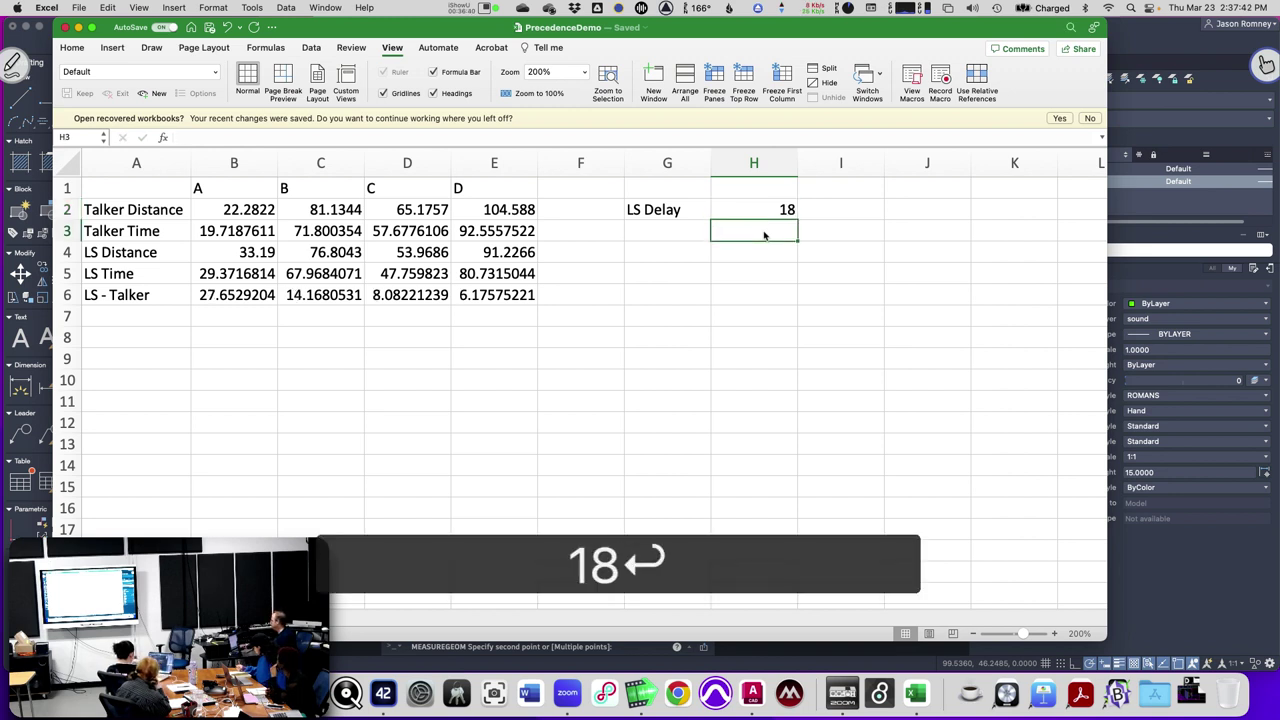
key(Up)
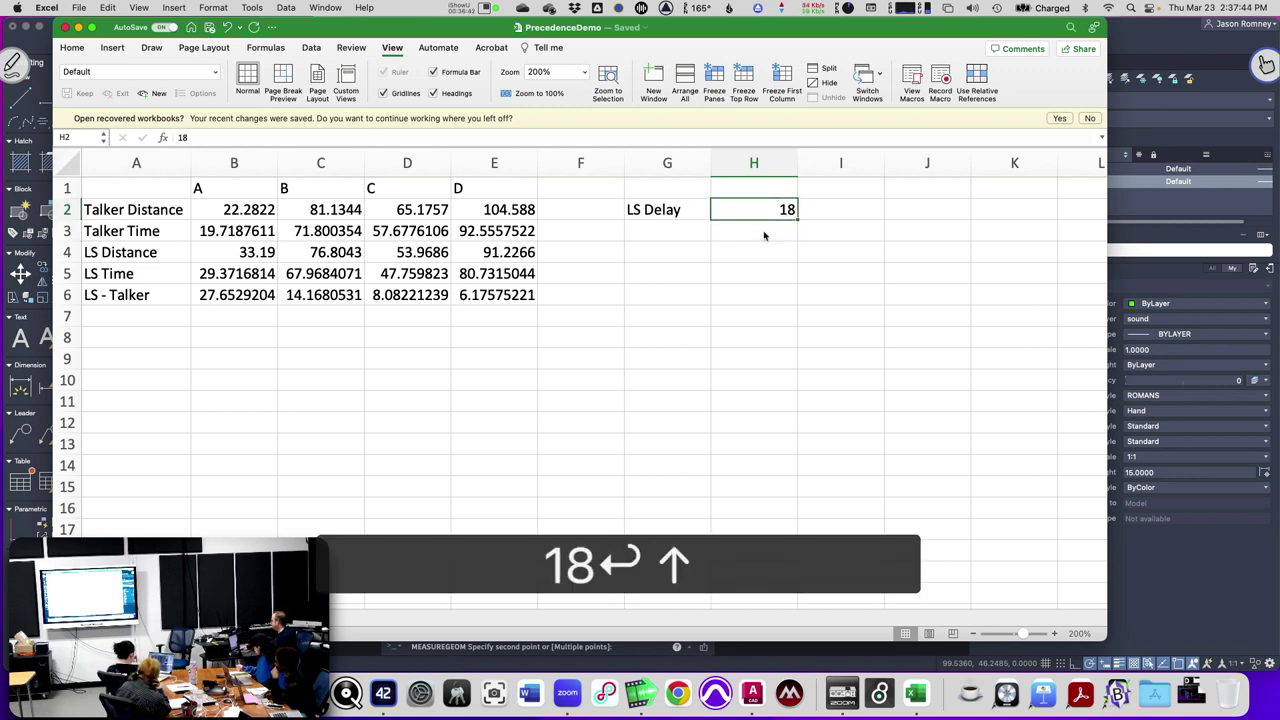
text(20)
key(Return)
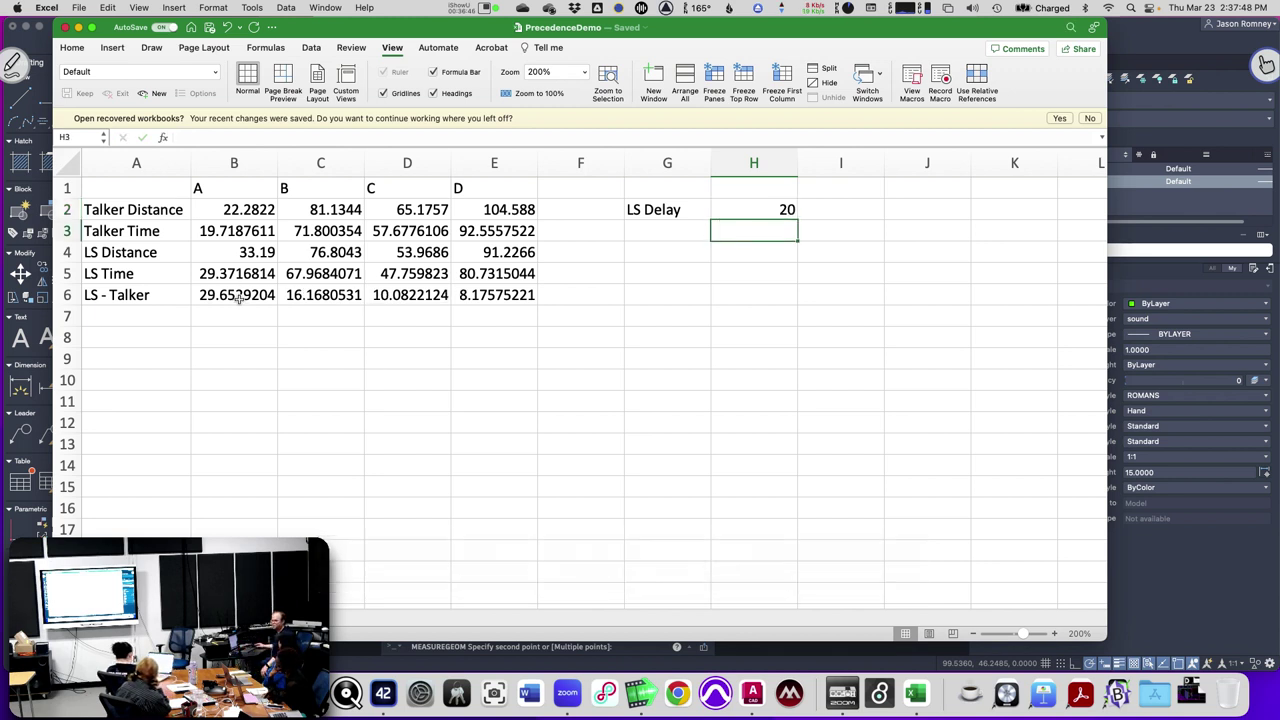
Set the LS Delay in H2 to 17.
click(738, 213)
text(17)
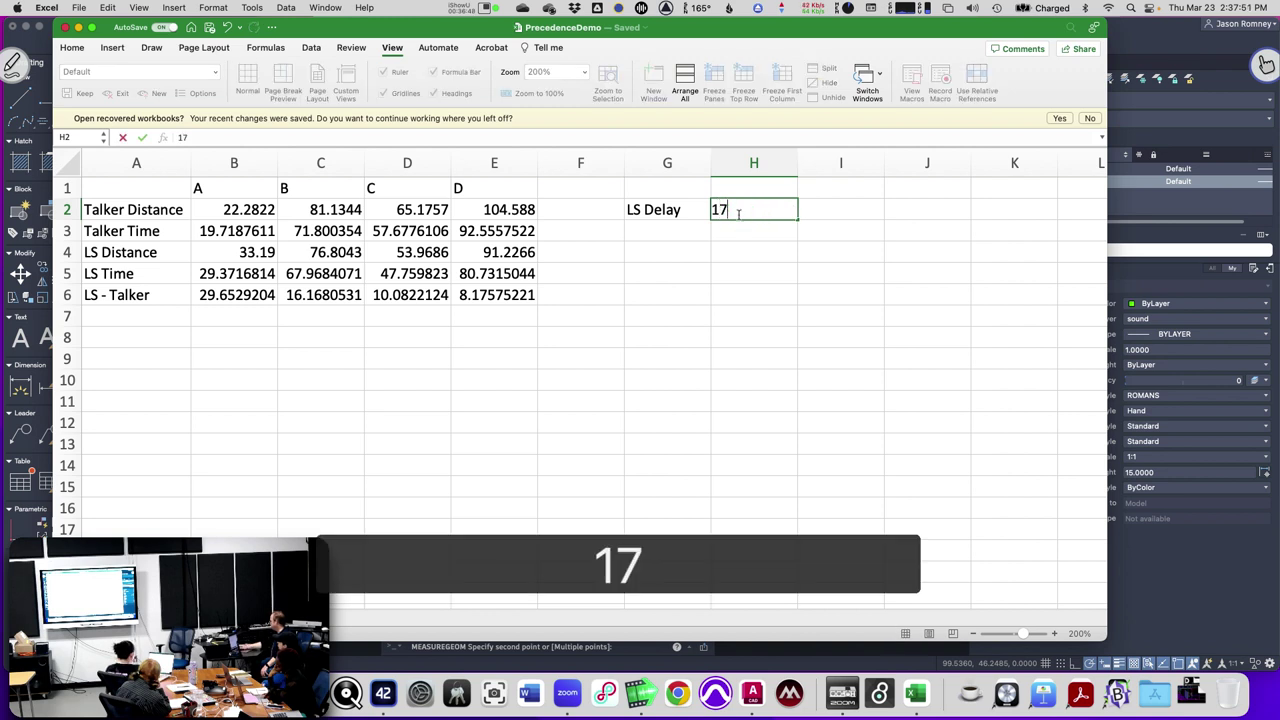
key(Return)
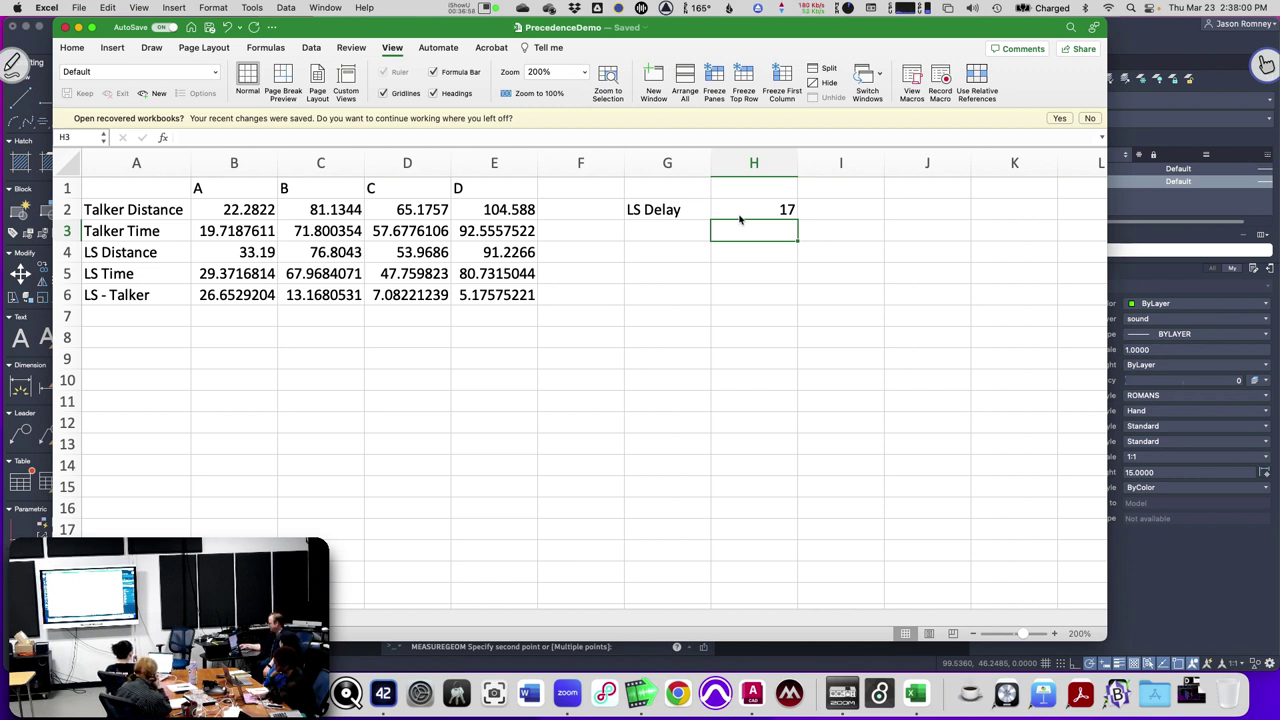
Switch to the StevensSection drawing in AutoCAD and cancel the running distance measurement.
key(super+Tab)
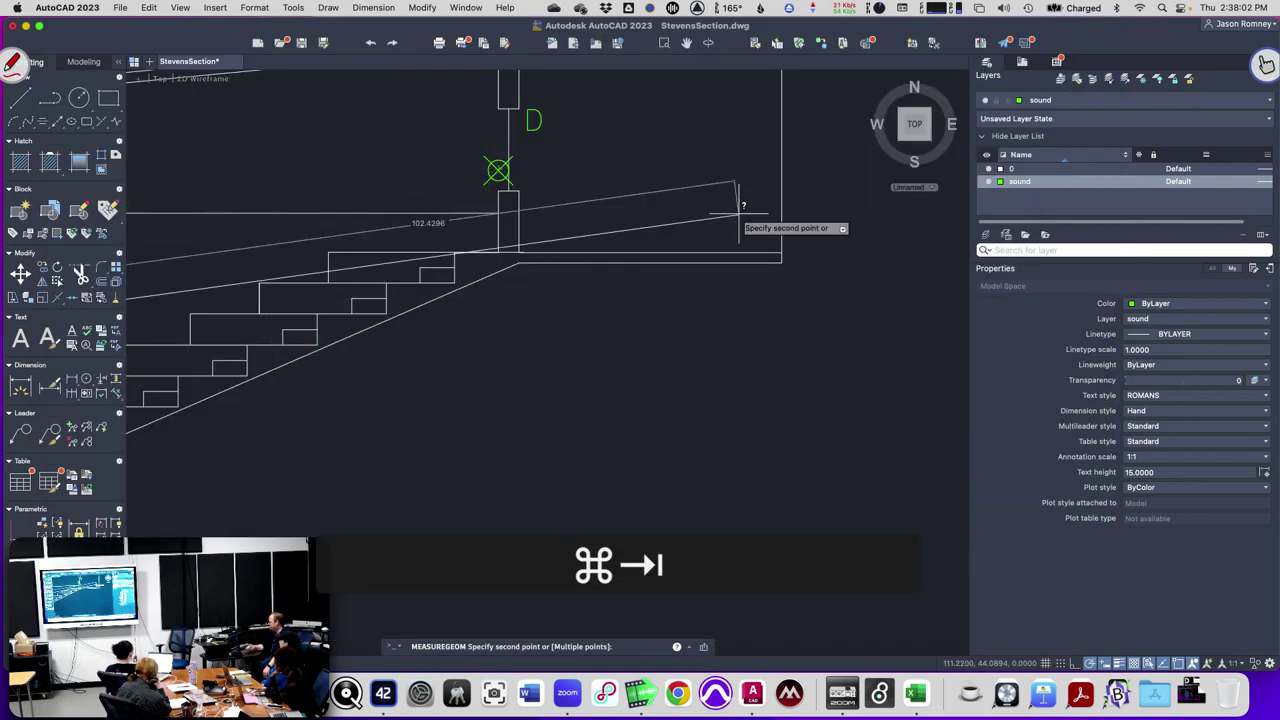
key(Escape)
key(Escape)
key(Escape)
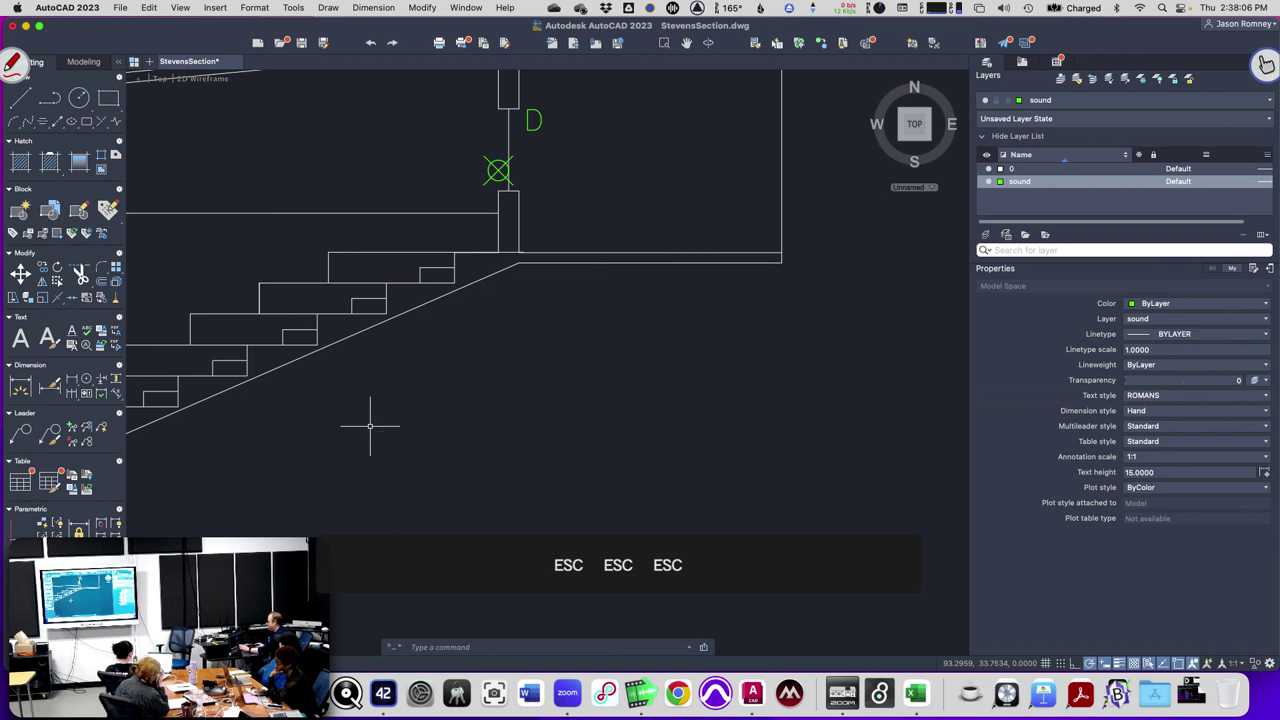
Place a point on the sound layer at the floor-line corner just below and beyond the existing stage-edge point.
scroll(371, 428, down, 5)
mouse_move(371, 428)
mouse_down()
mouse_move(754, 346)
mouse_move(713, 335)
mouse_up()
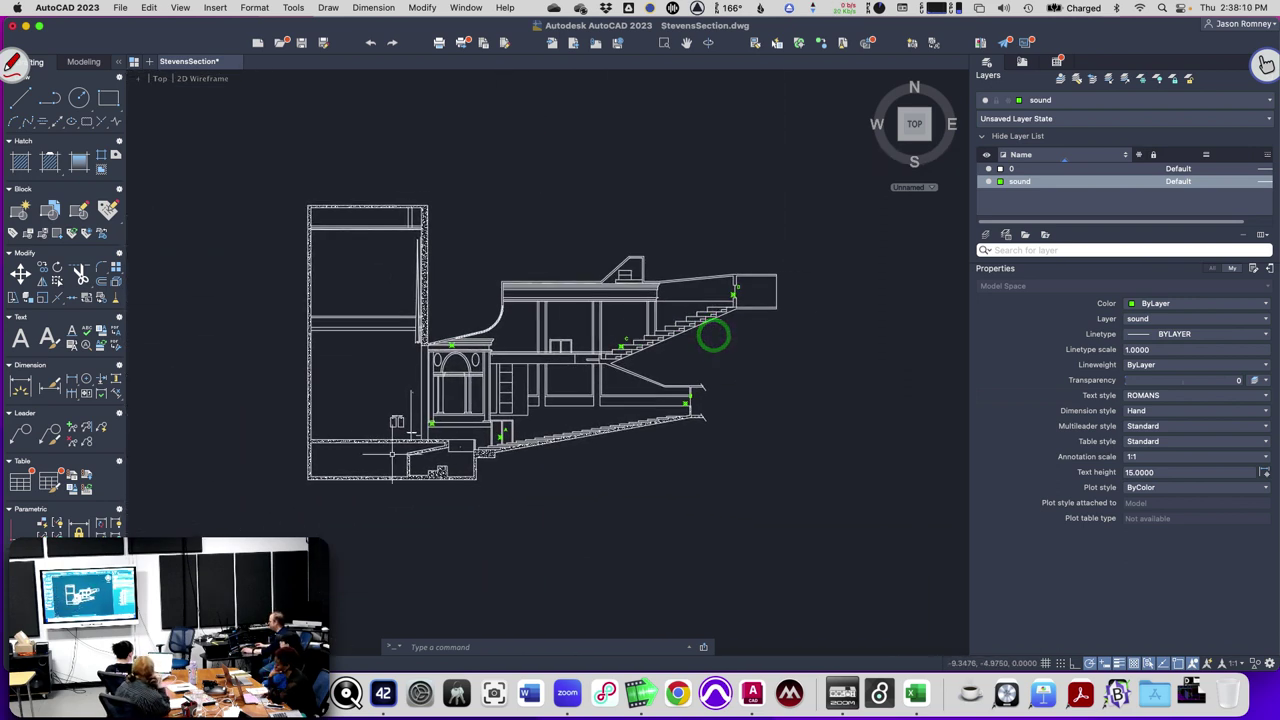
scroll(392, 455, up, 2)
drag(392, 455, 262, 487)
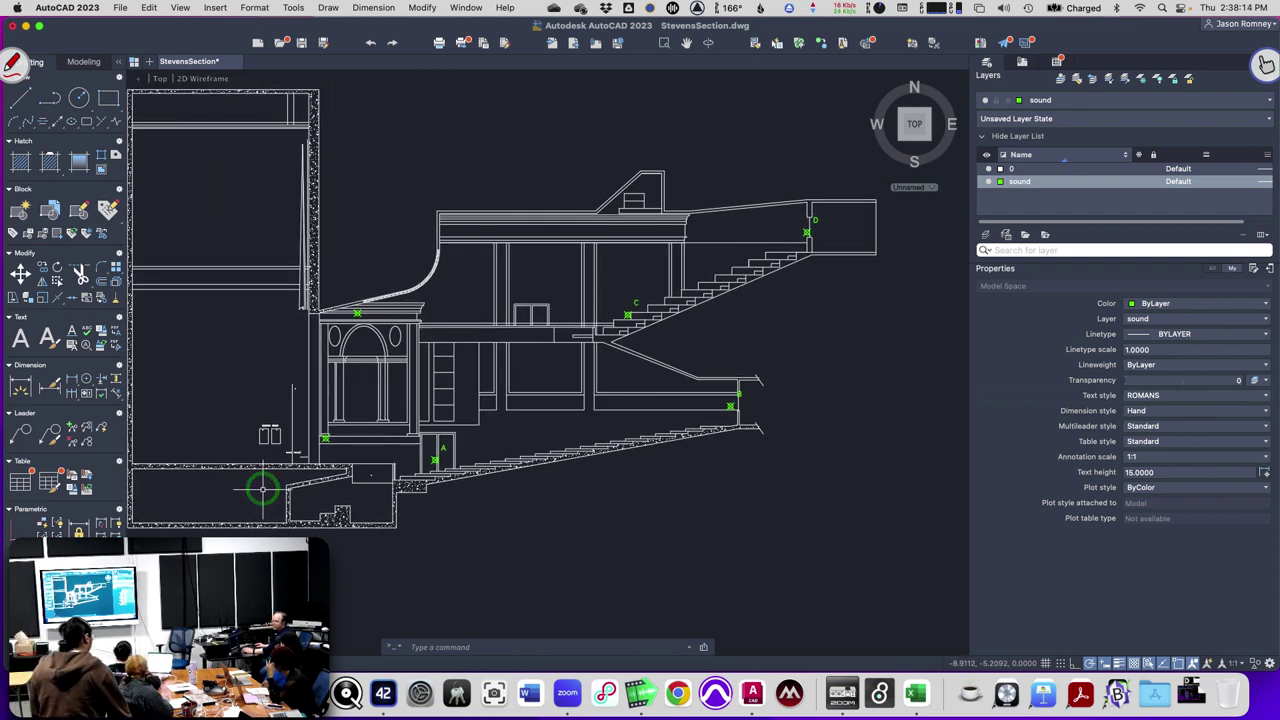
scroll(268, 433, down, 1)
scroll(268, 433, up, 3)
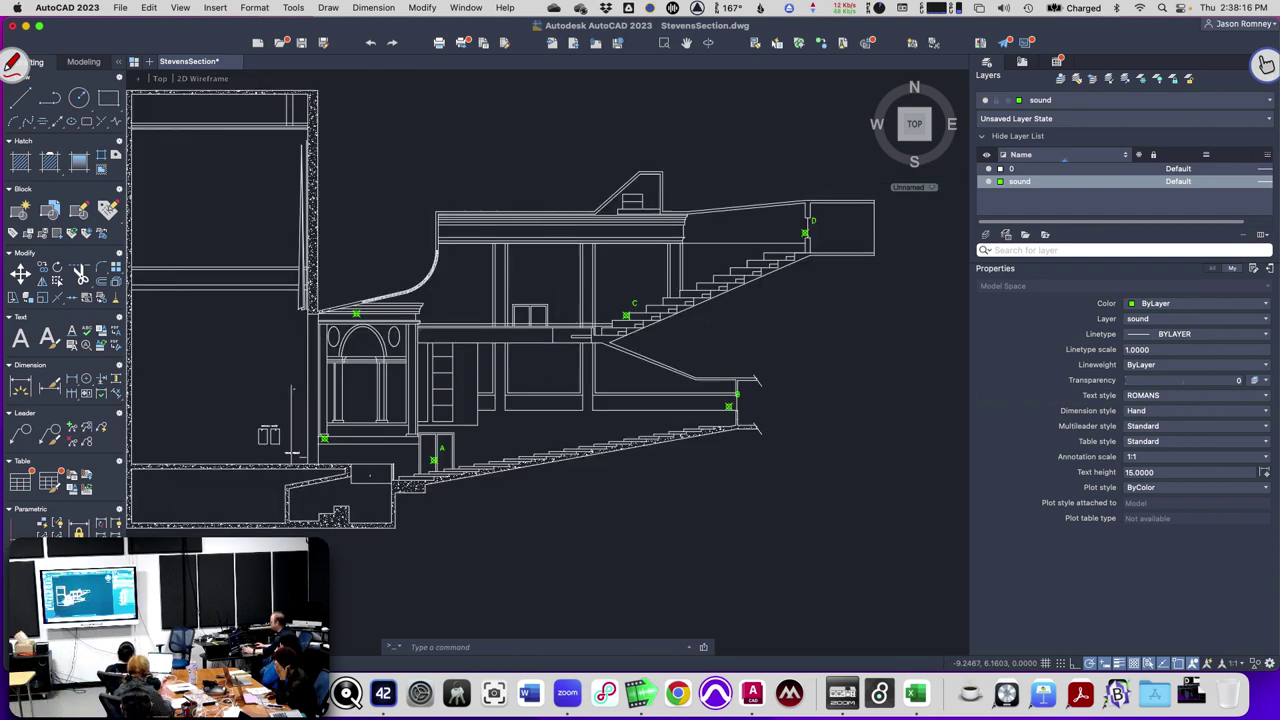
drag(263, 433, 150, 443)
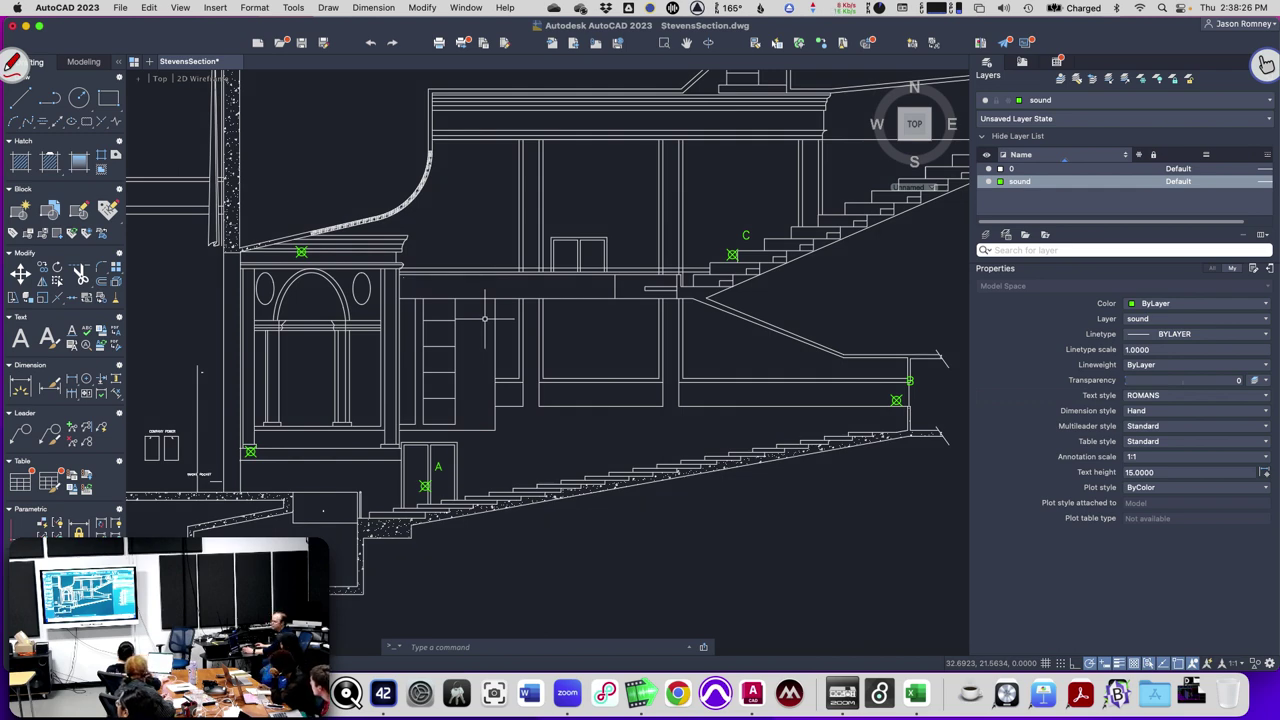
click(251, 455)
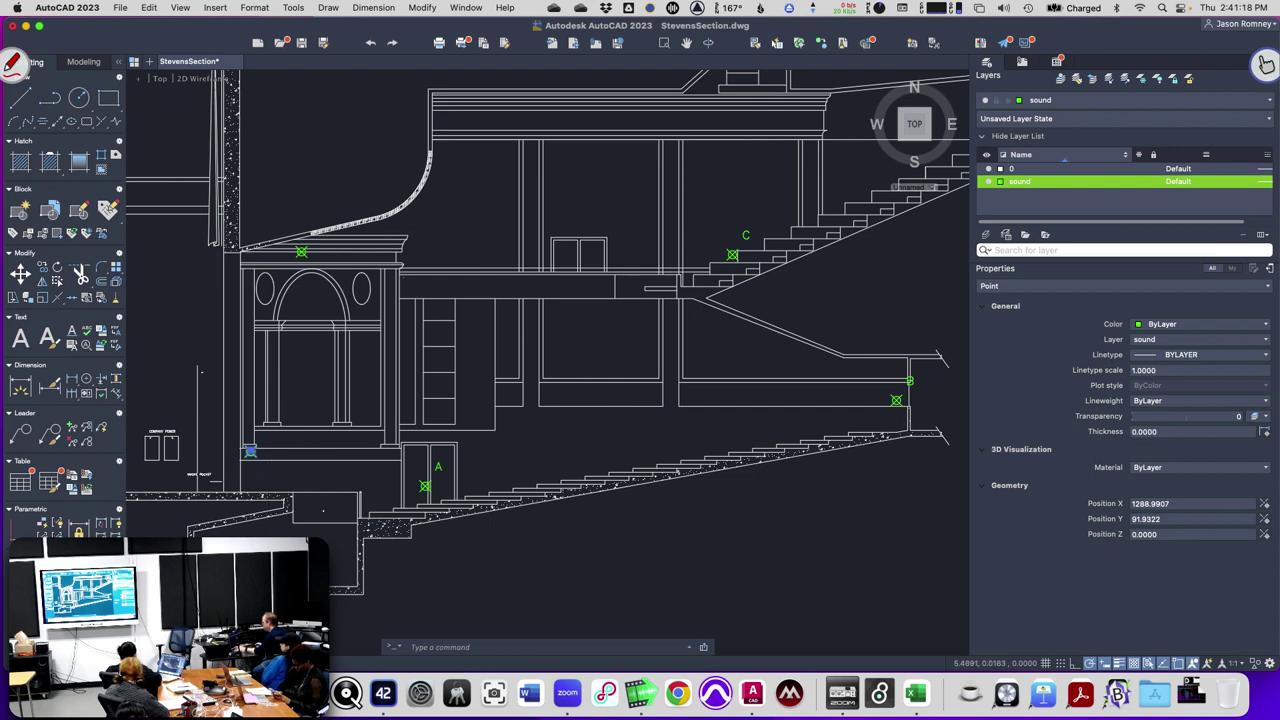
scroll(267, 493, up, 4)
text(point)
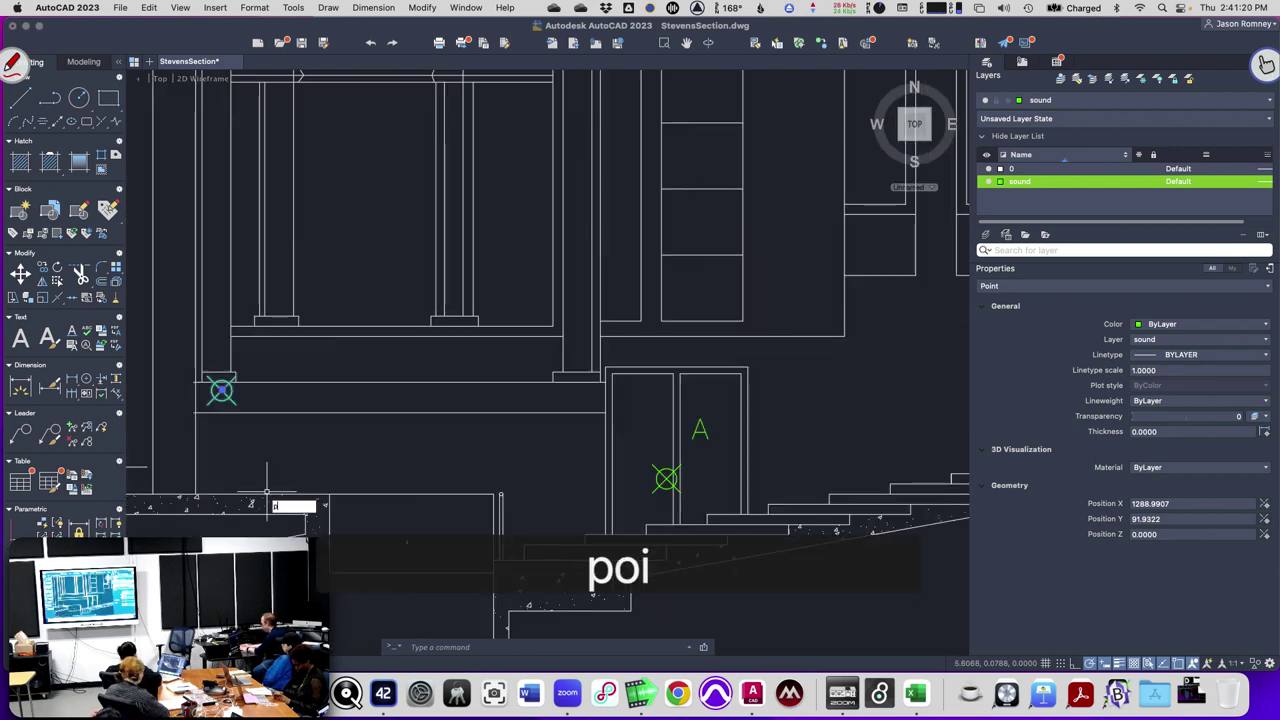
key(Return)
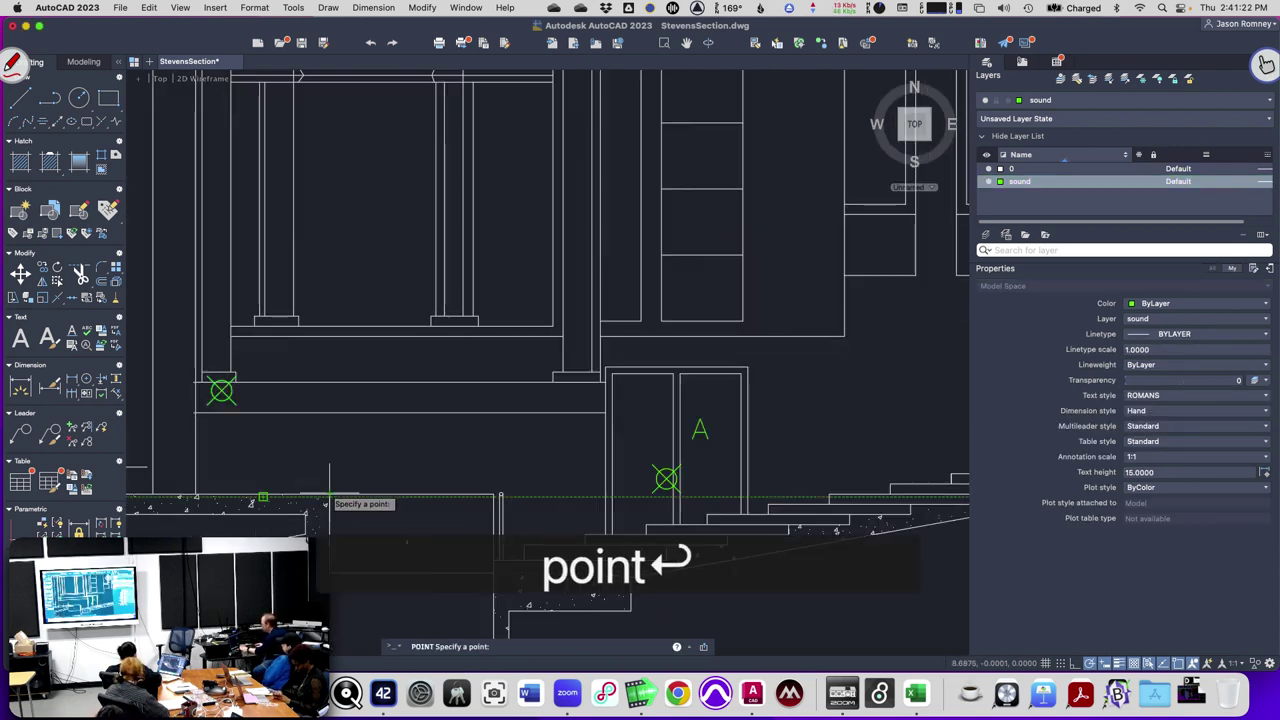
click(329, 493)
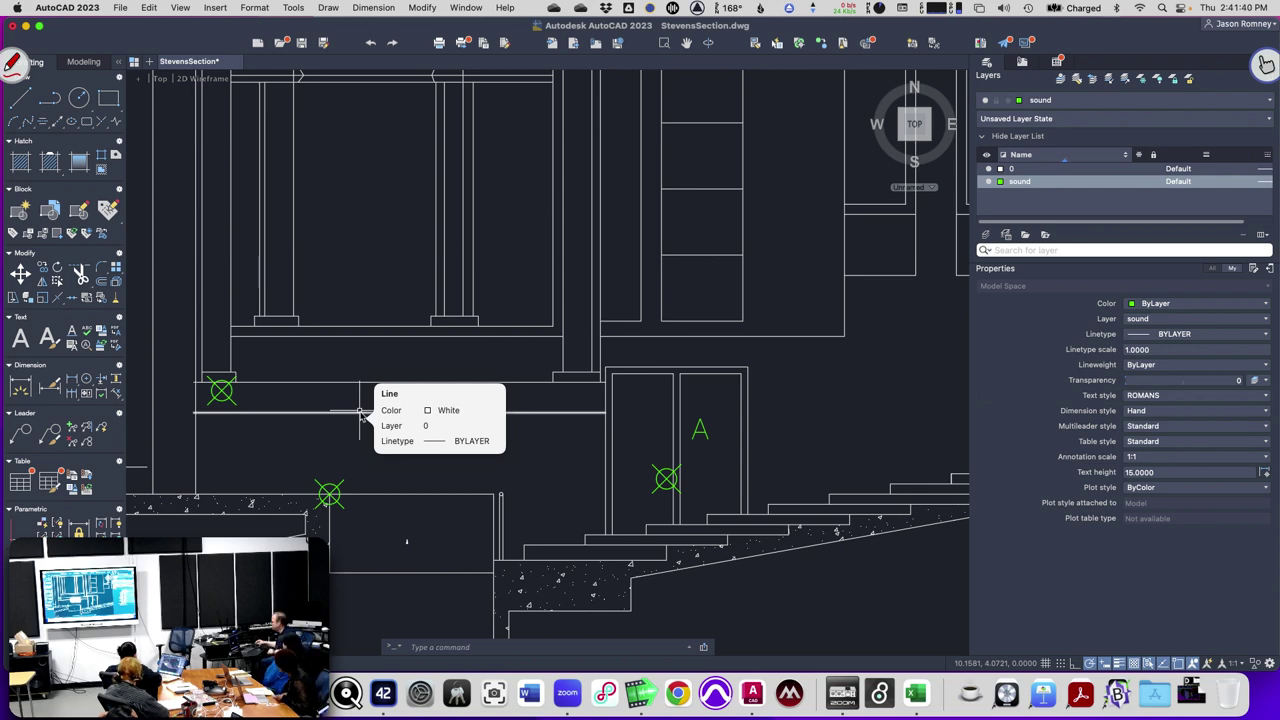
Measure the distance from the new point at the stage edge to the position A point in the StevensSection drawing.
key(super+Tab)
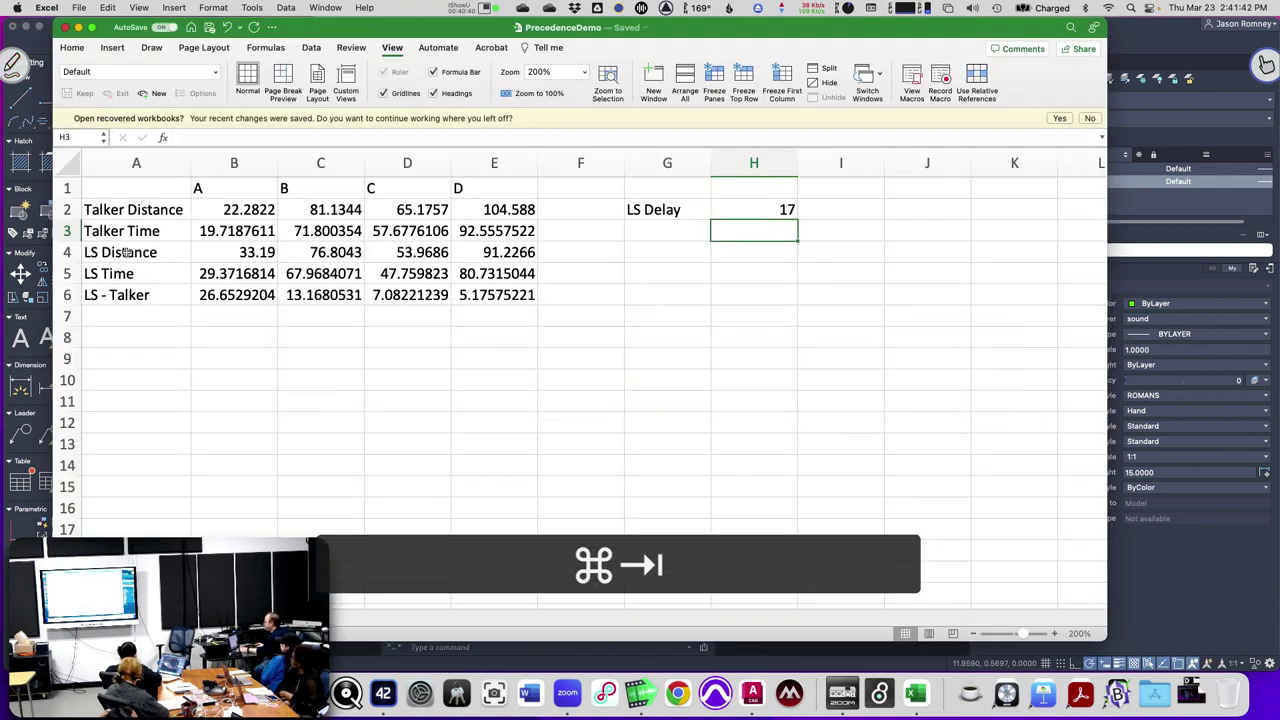
key(super+Tab)
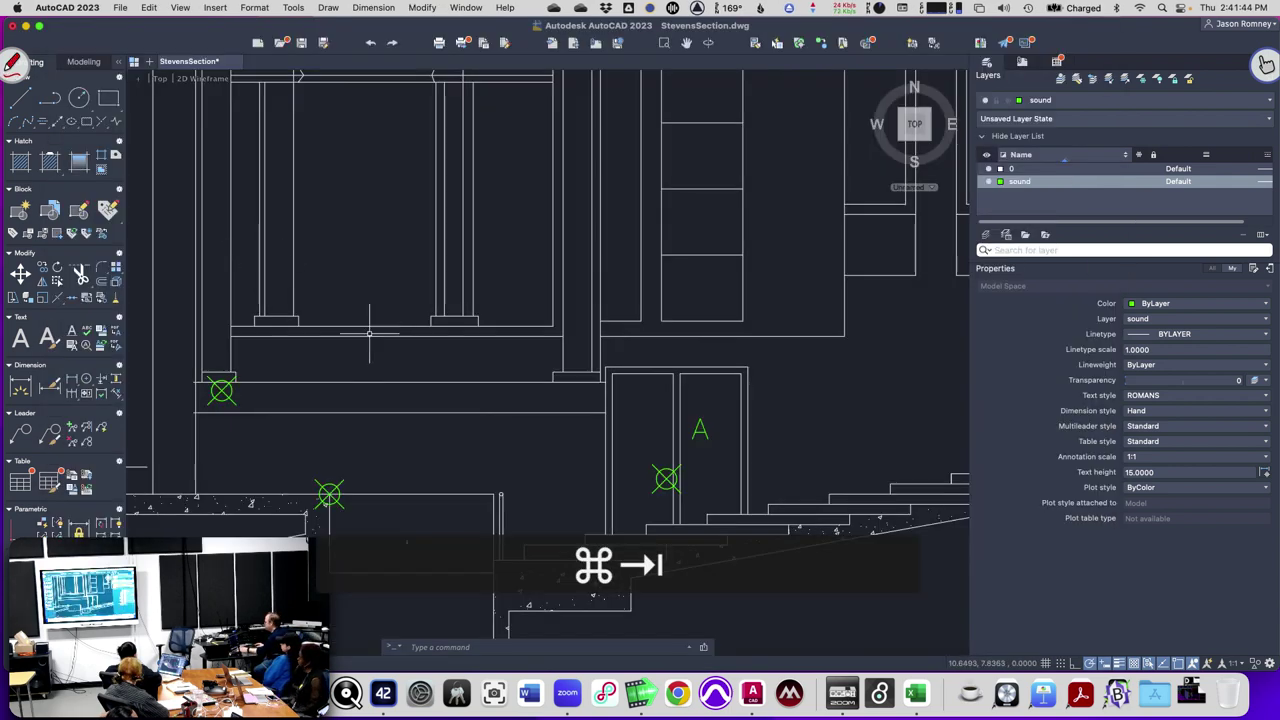
text(mea)
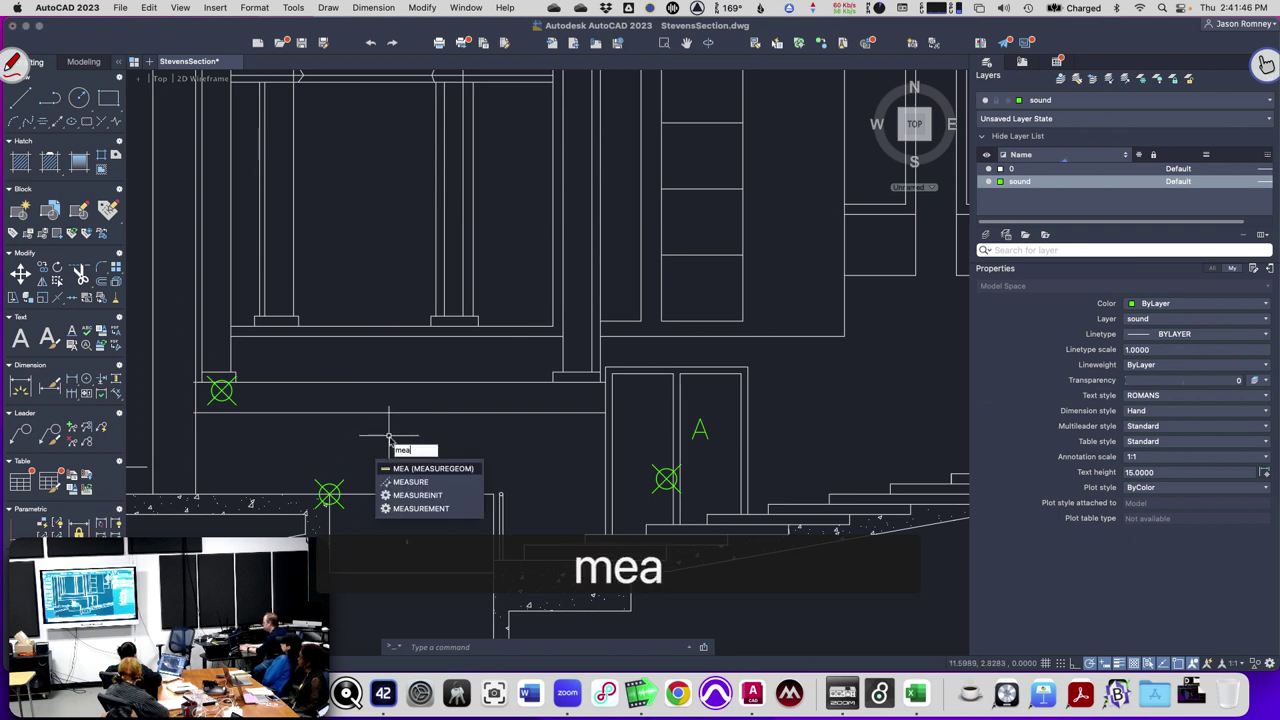
key(Return)
text(d)
key(Return)
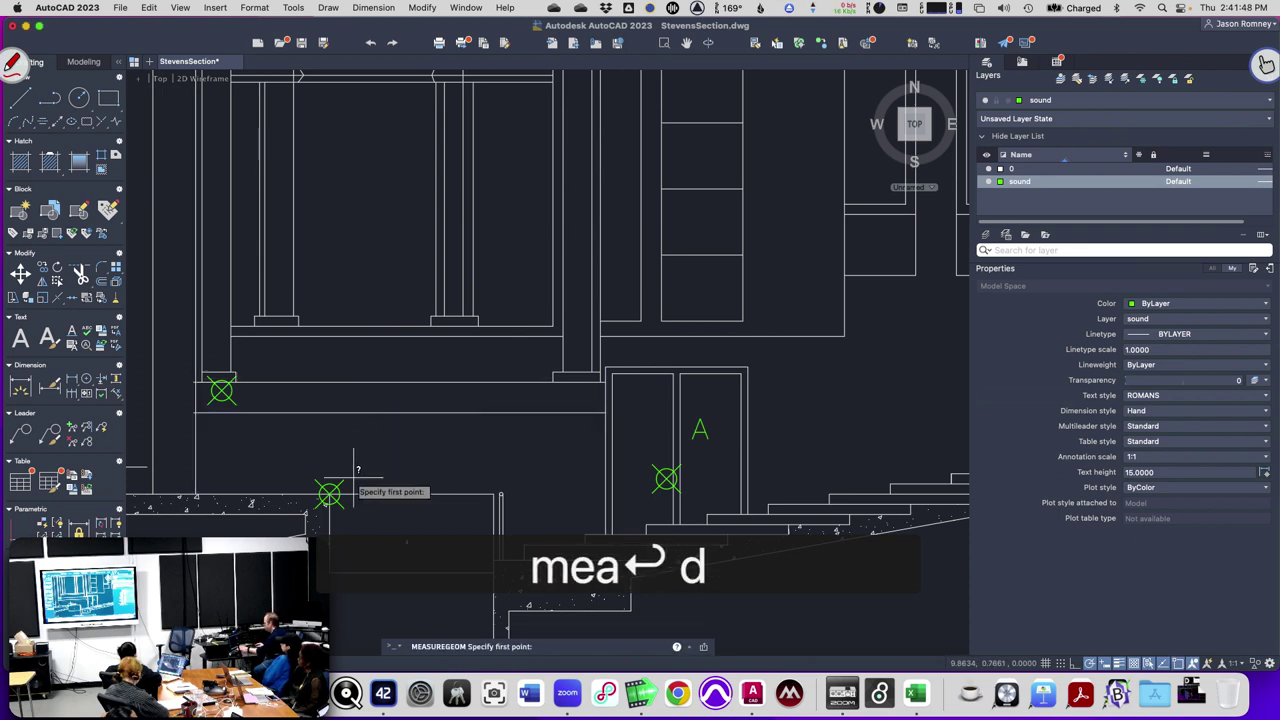
click(330, 493)
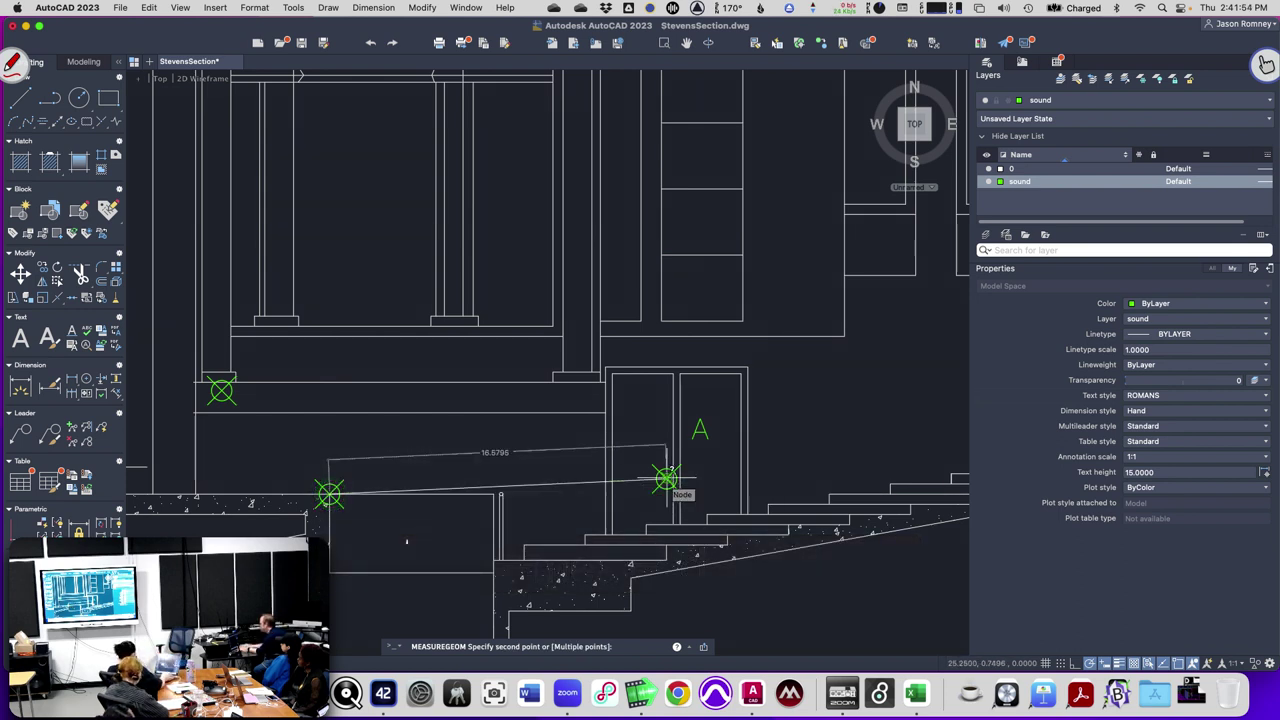
Switch to the PrecedenceDemo workbook in Excel and set position A's LS Distance in B4 to 16.9795.
key(super+Tab)
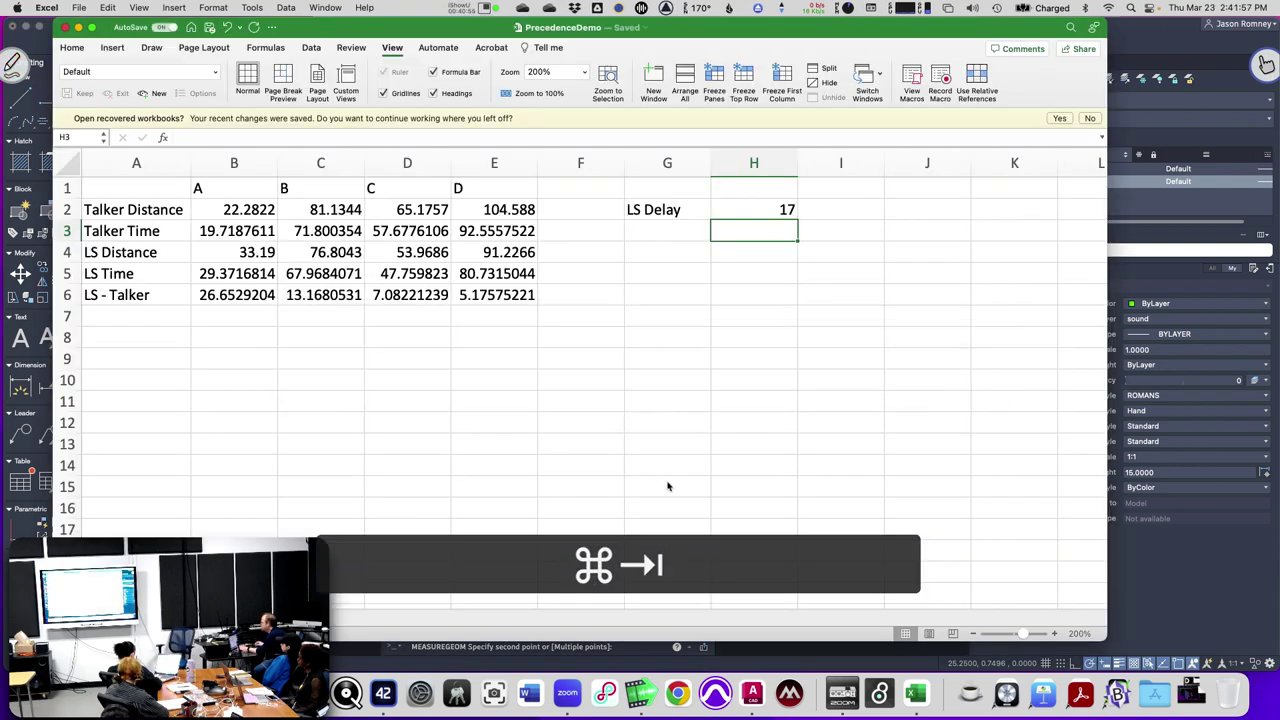
click(238, 250)
text(16.)
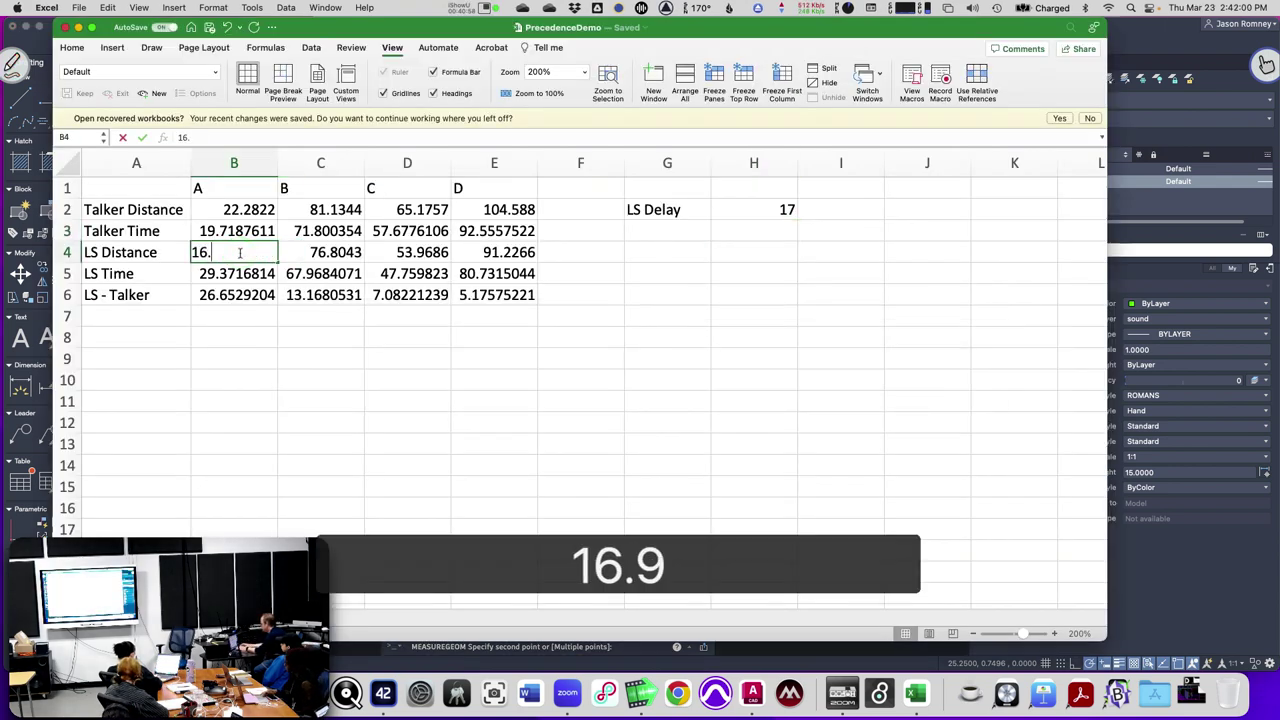
text(9795)
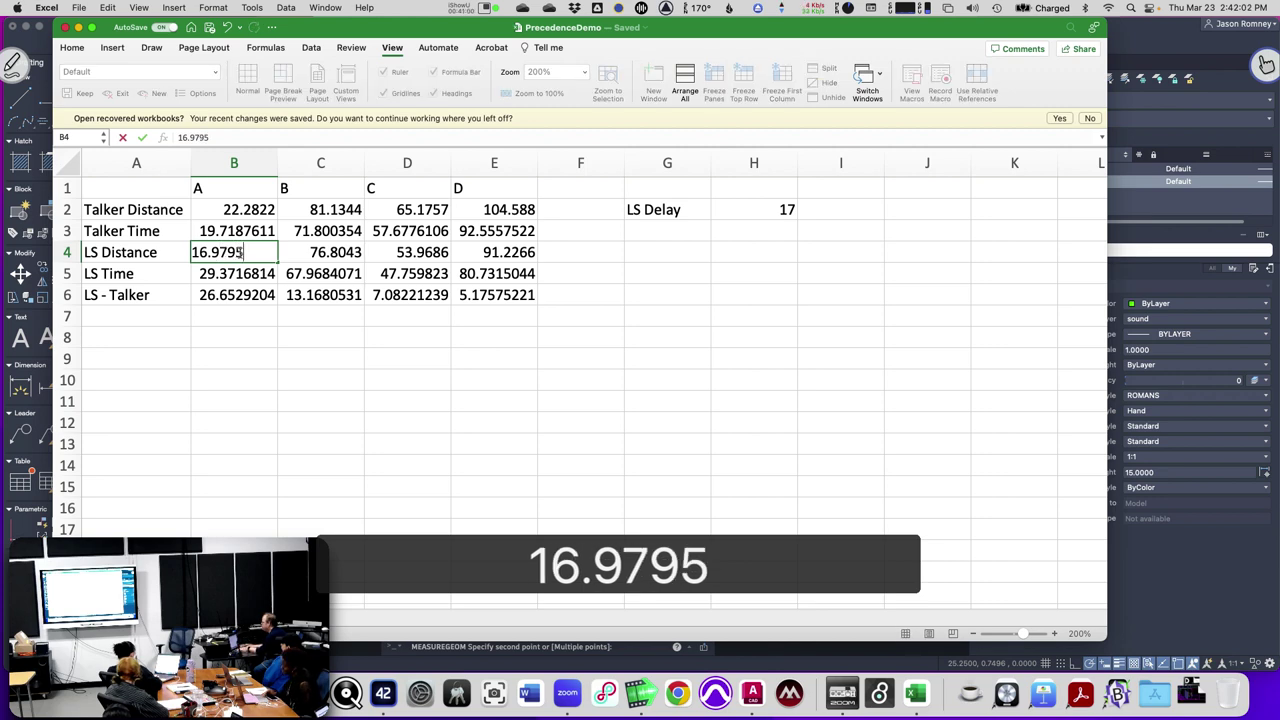
key(Right)
Measure from the stage-edge point to point B in AutoCAD and enter 76.4509 as the LS Distance in C4 of the Excel sheet.
key(super+Tab)
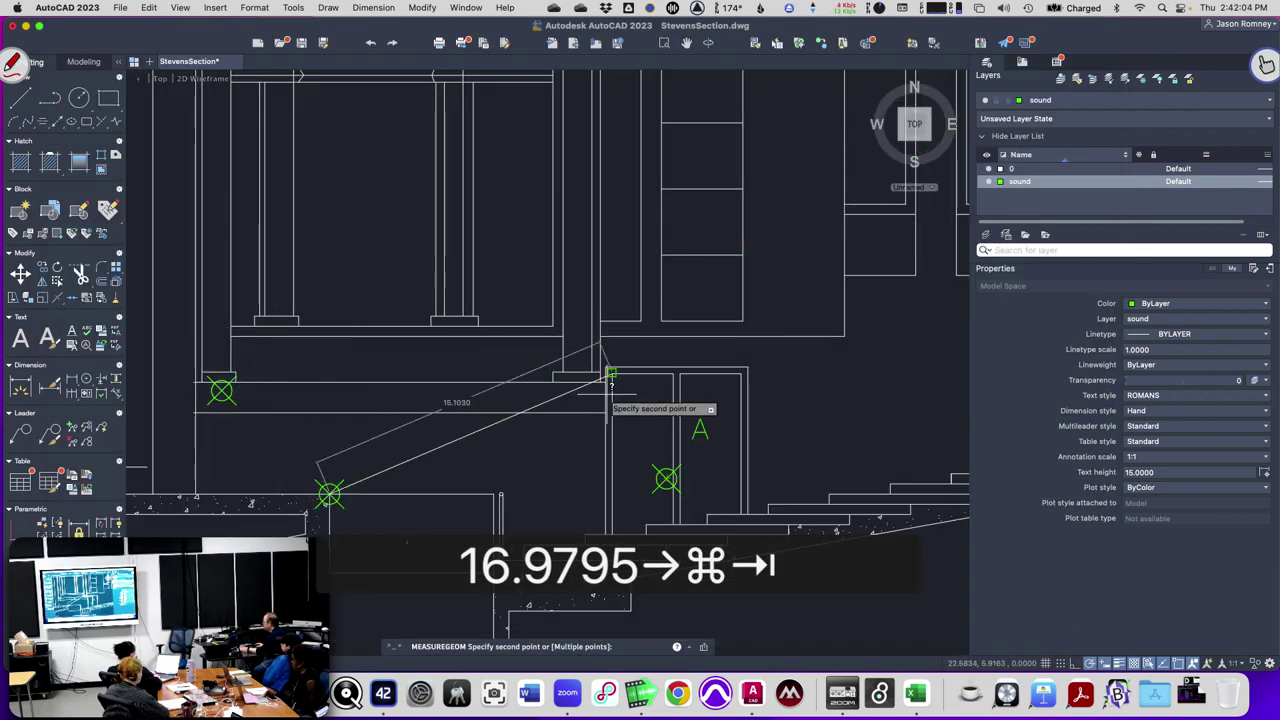
scroll(608, 382, down, 10)
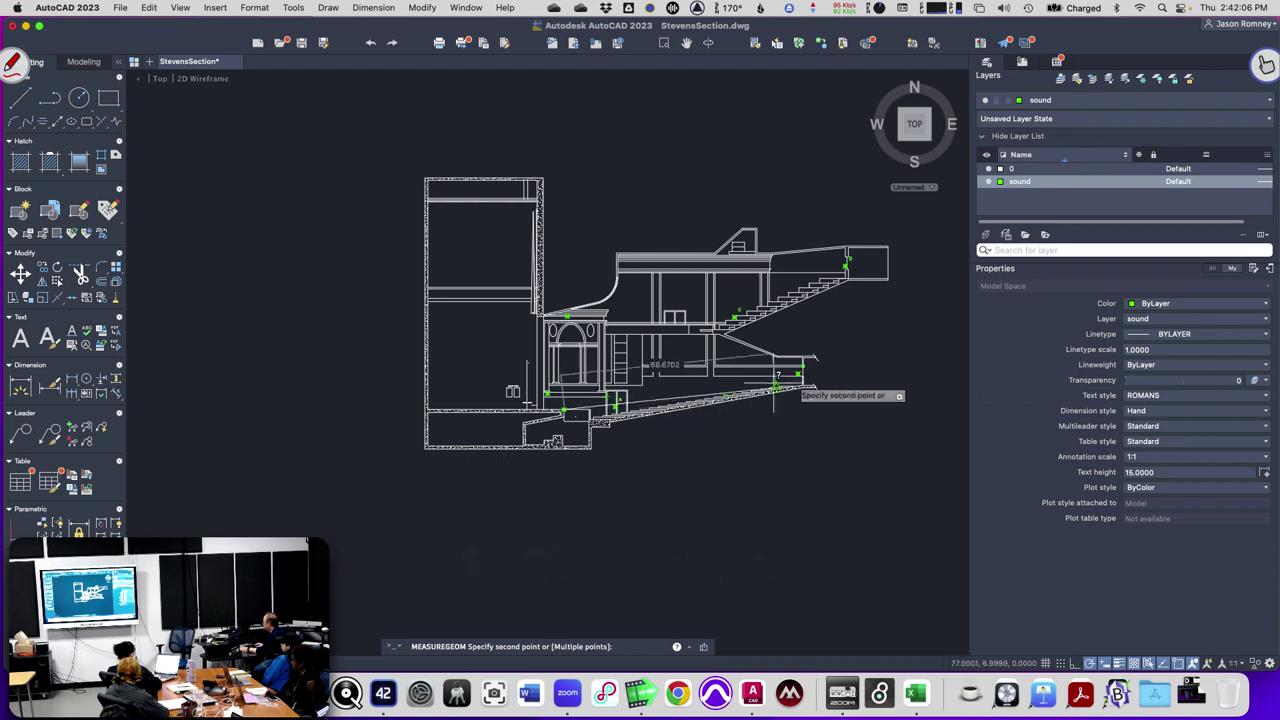
scroll(680, 382, up, 6)
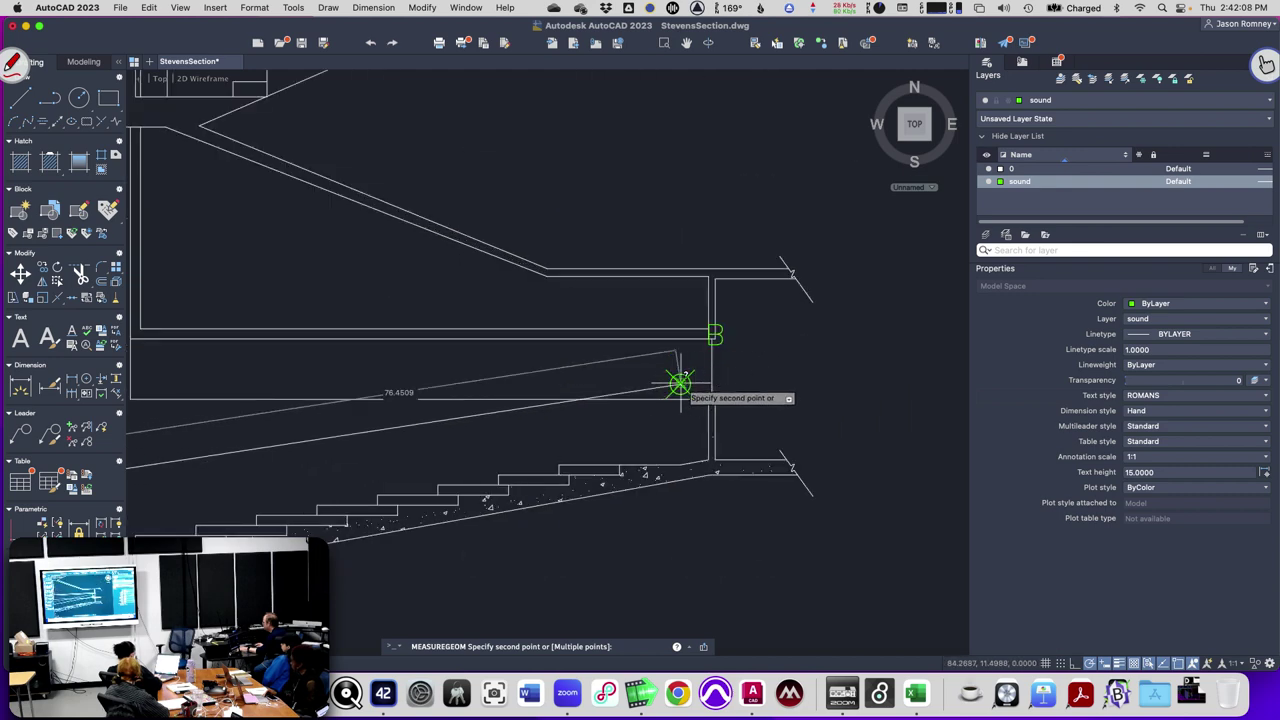
key(super+Tab)
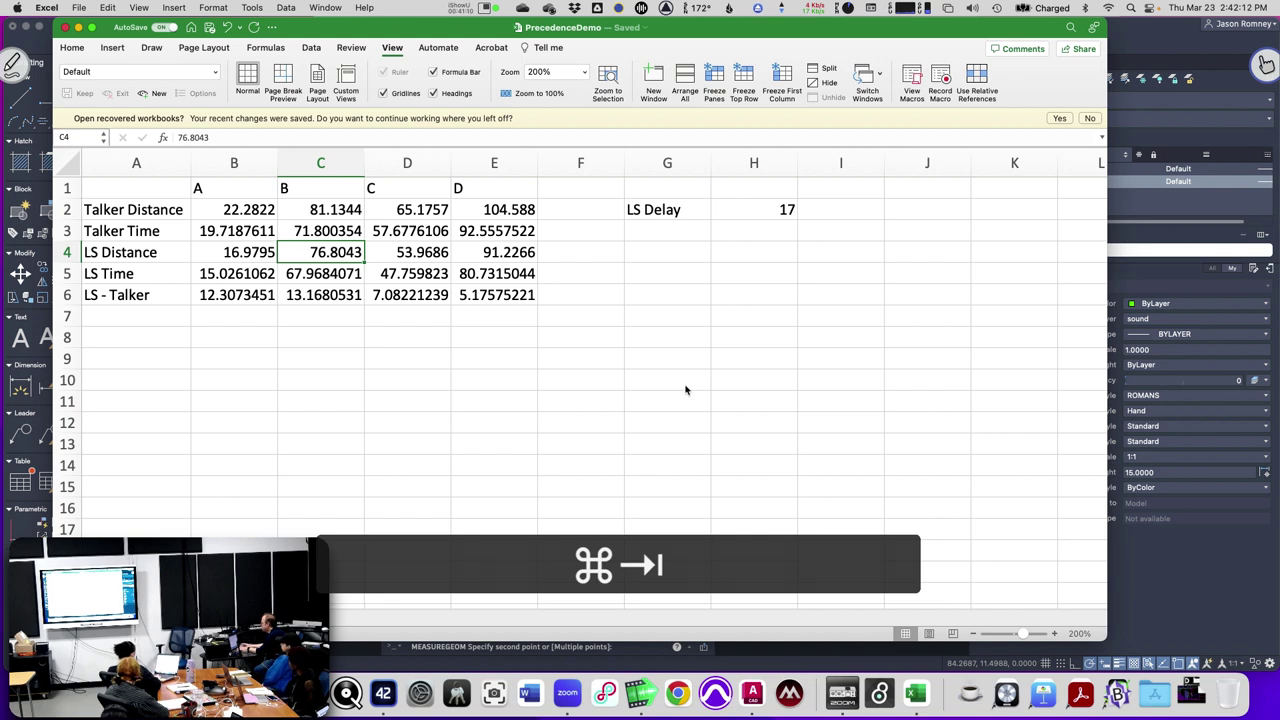
text(76.4)
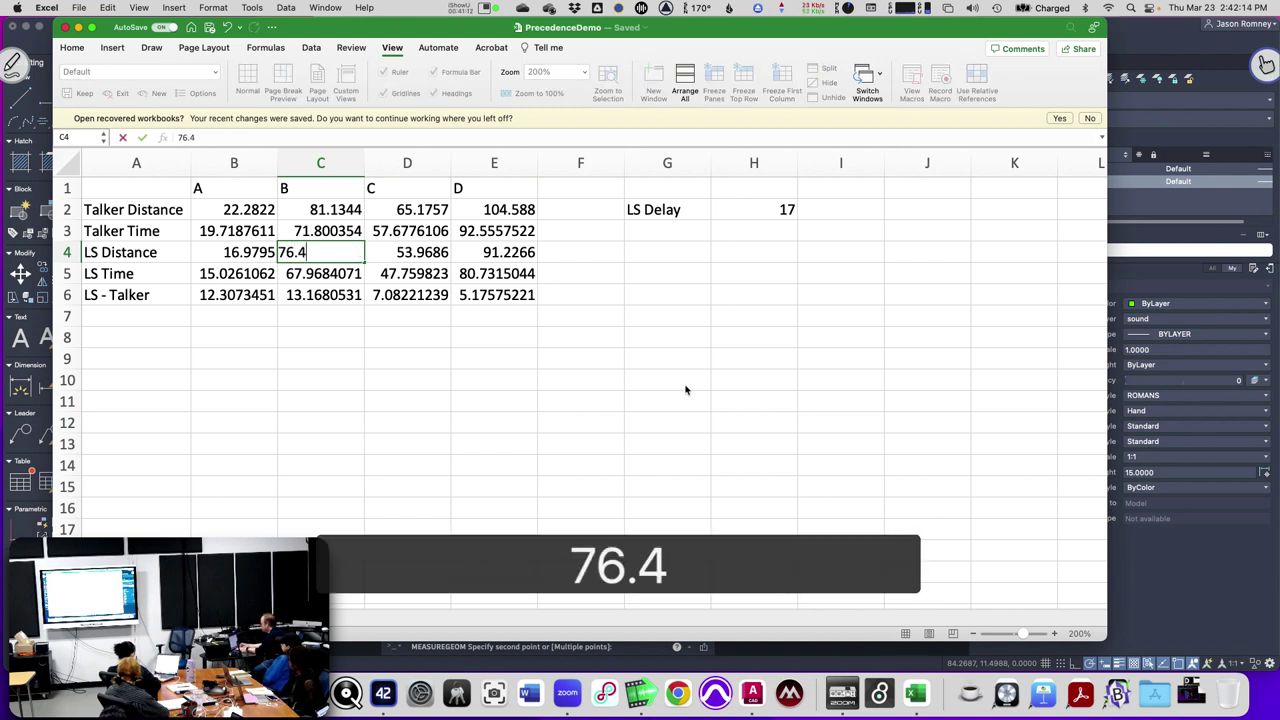
text(5)
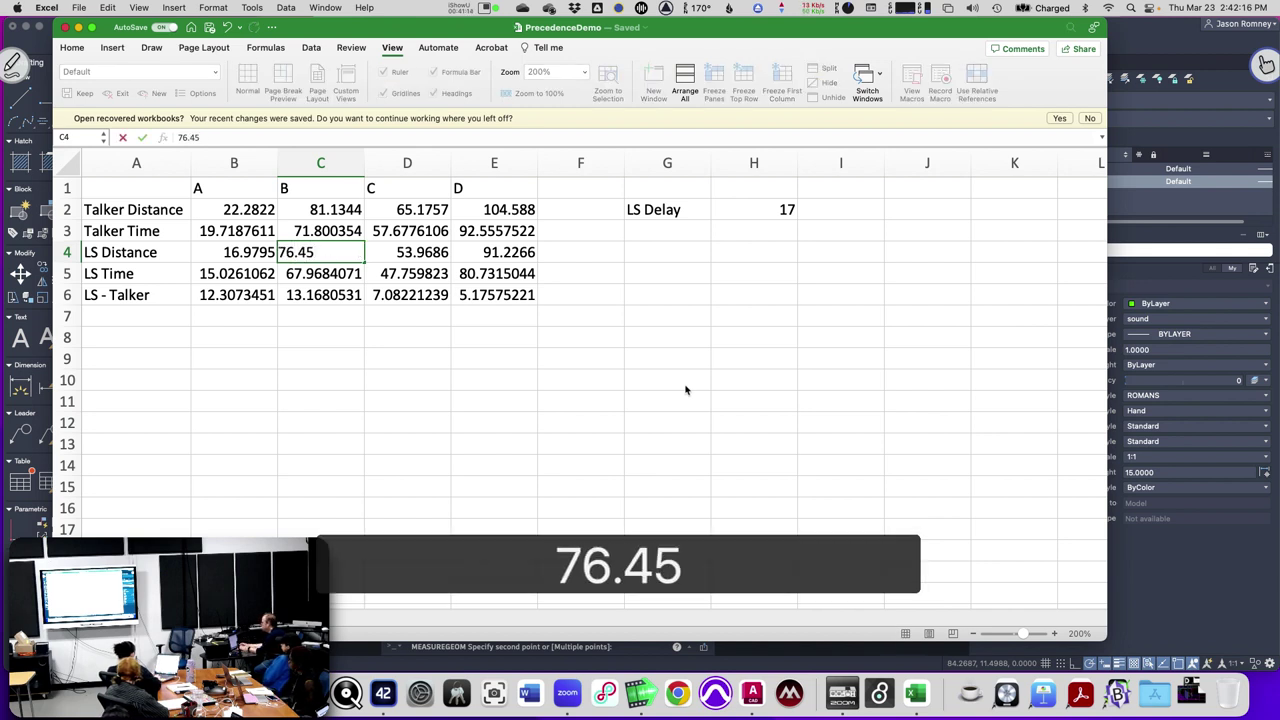
text(09)
key(Tab)
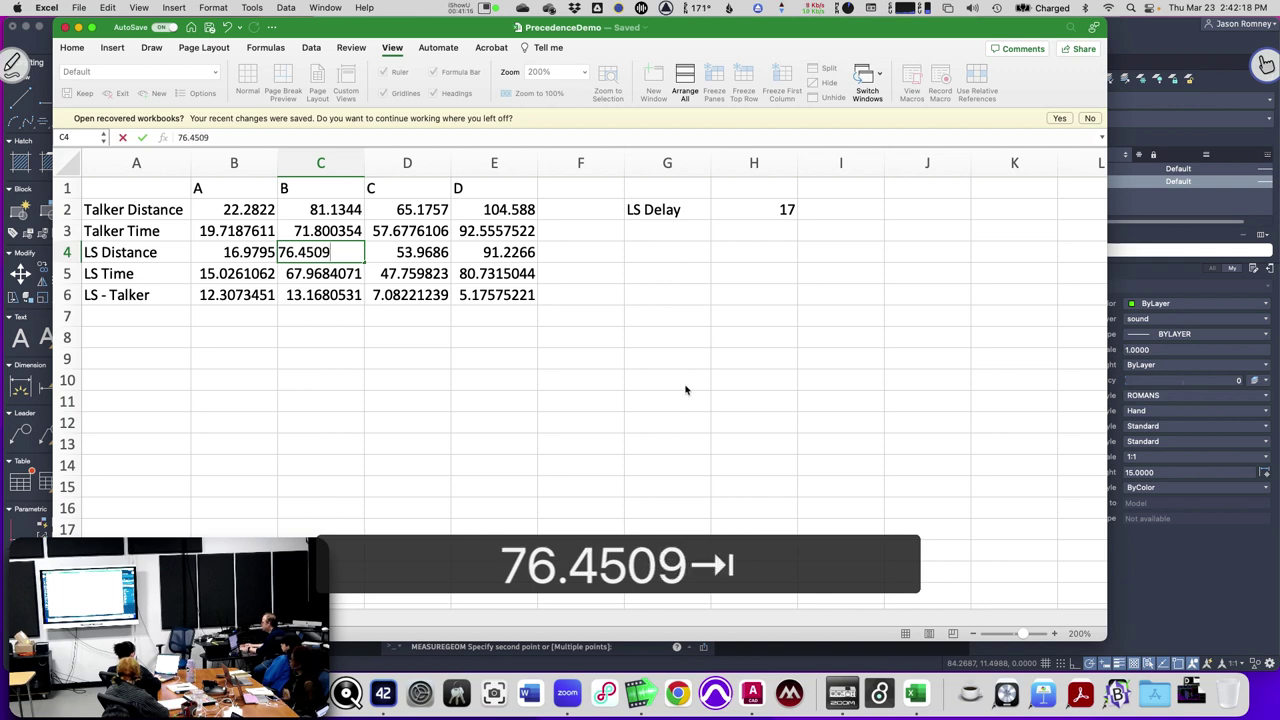
Measure from the stage-edge point to point C in AutoCAD and enter 62.5568 as the LS Distance in D4 of the Excel sheet.
key(super+Tab)
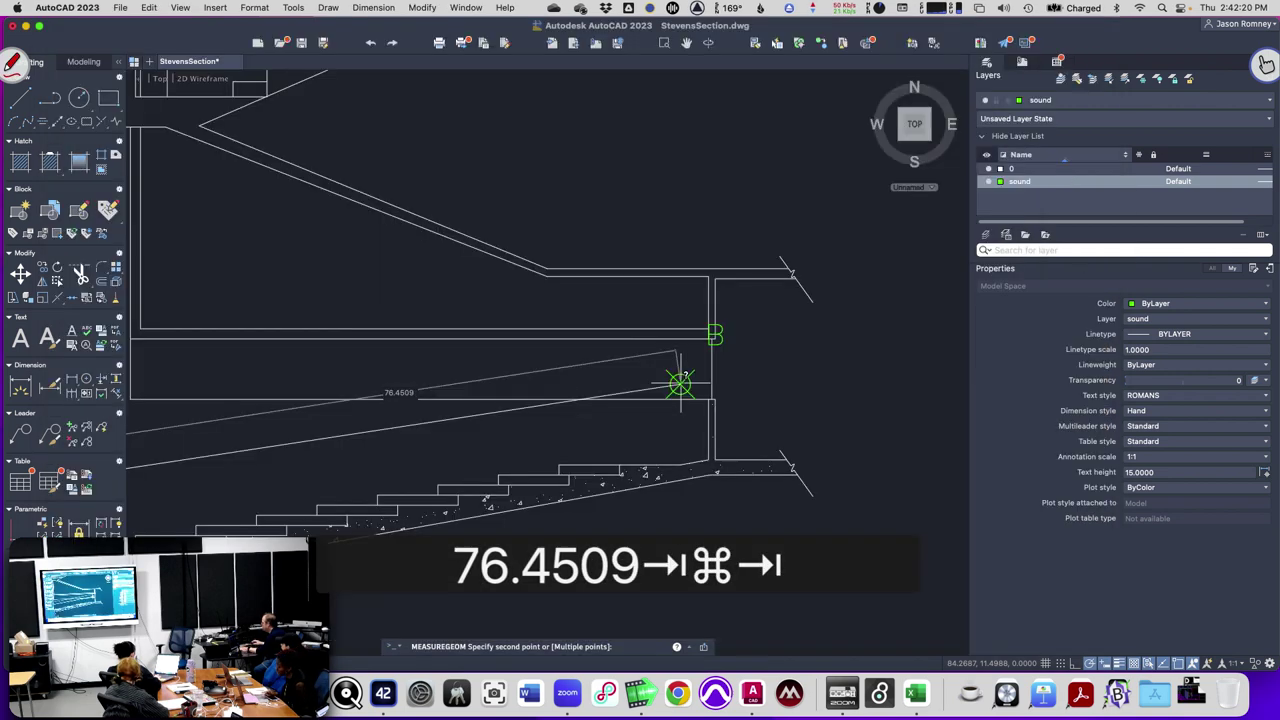
scroll(567, 314, up, 3)
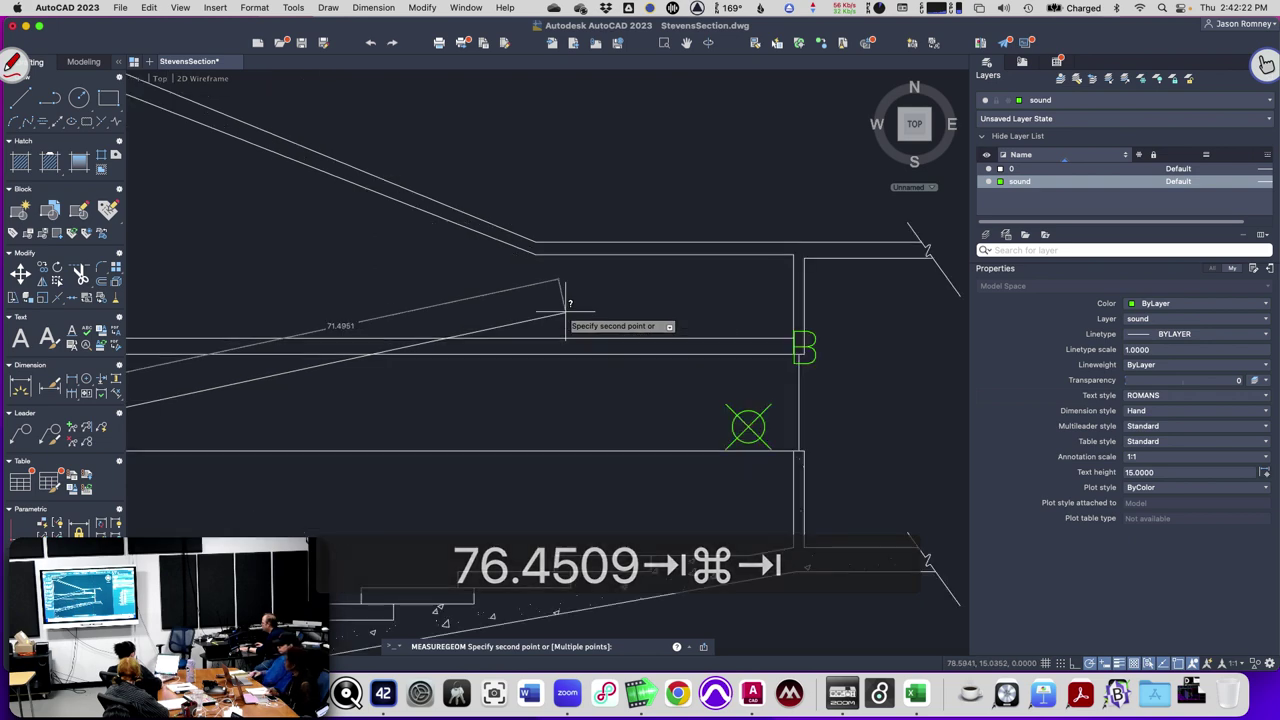
scroll(568, 318, down, 3)
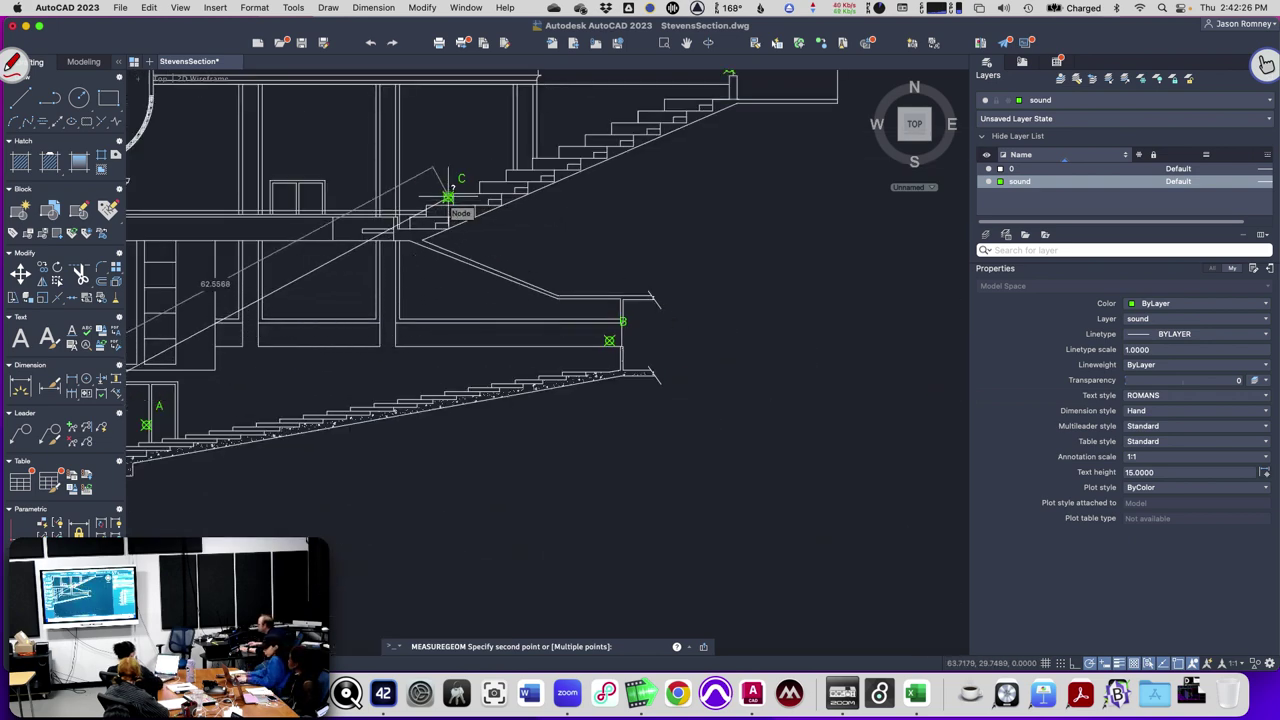
key(super+Tab)
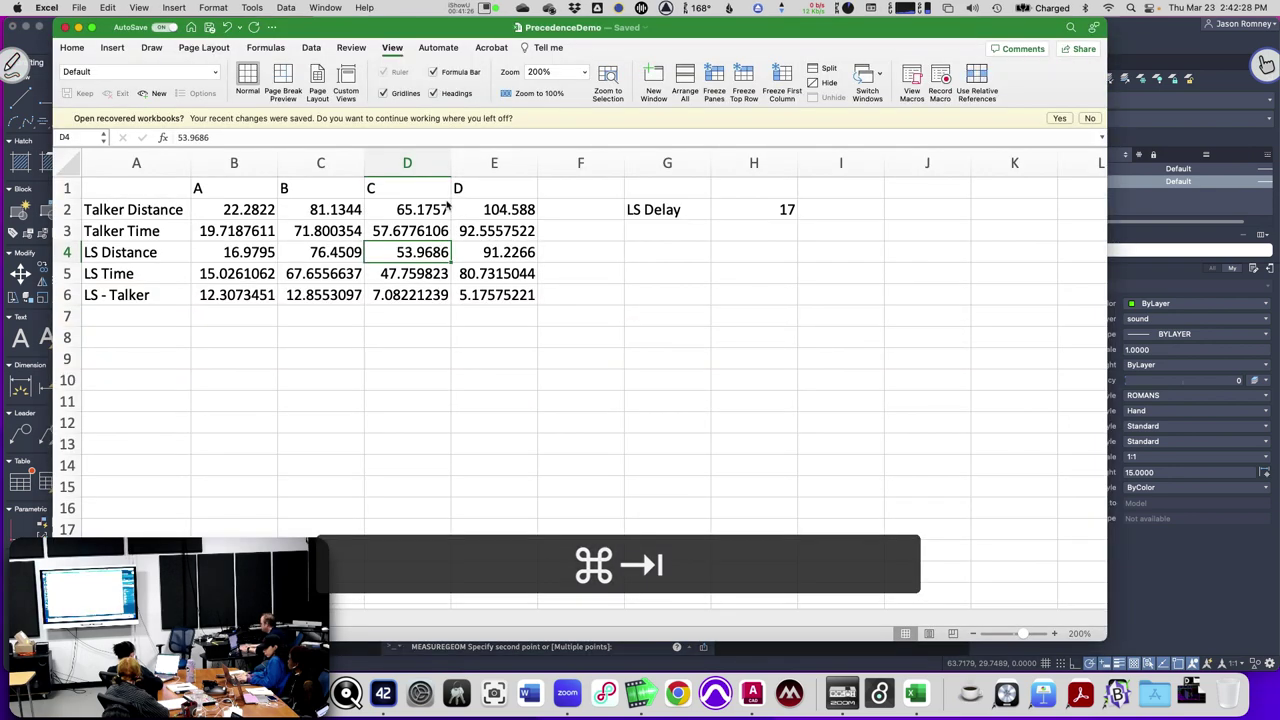
text(62.)
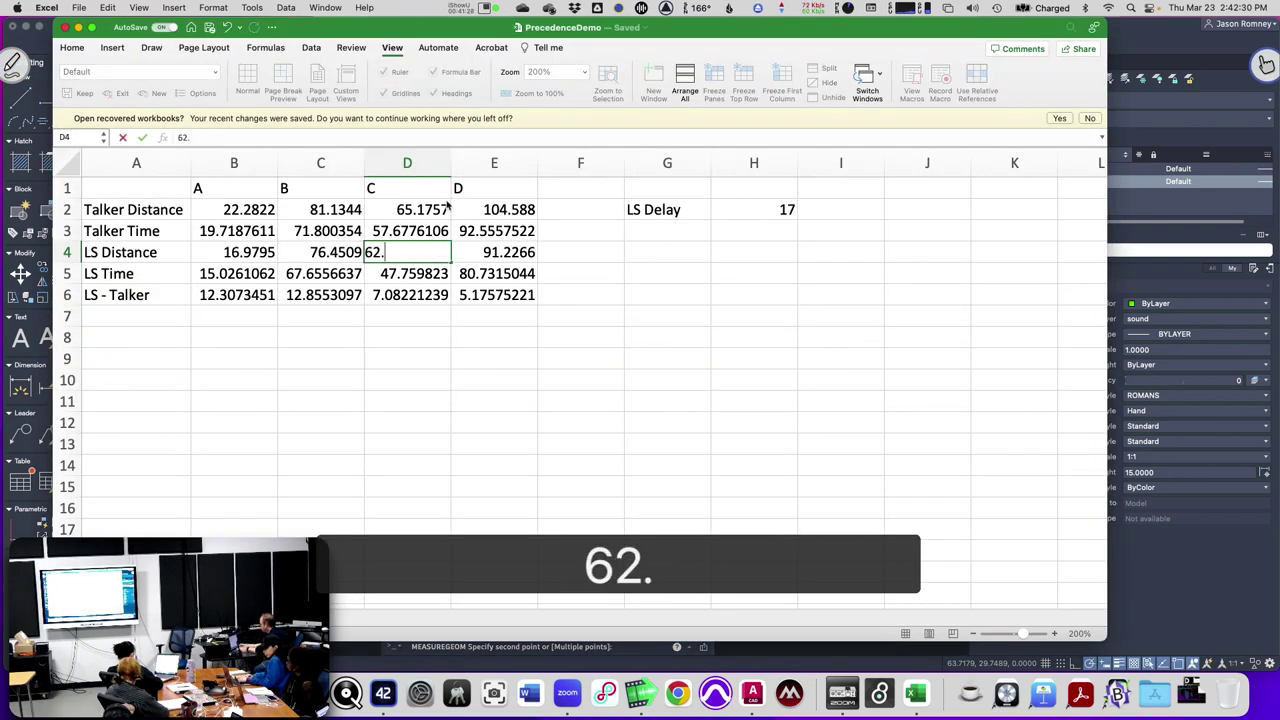
text(5568)
key(Return)
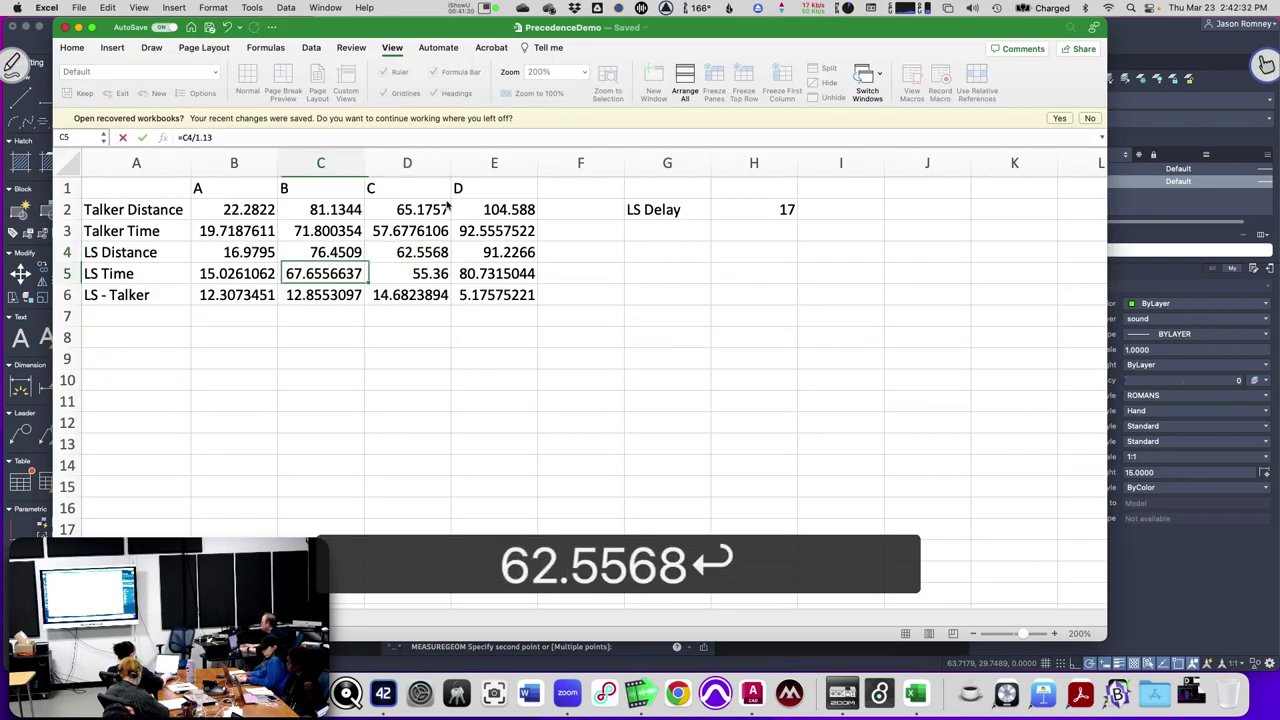
Measure from the stage-edge point to point D in AutoCAD and enter 101.9432 as the LS Distance in E4 of the Excel sheet.
key(Up)
key(Right)
key(Right)
key(super+Tab)
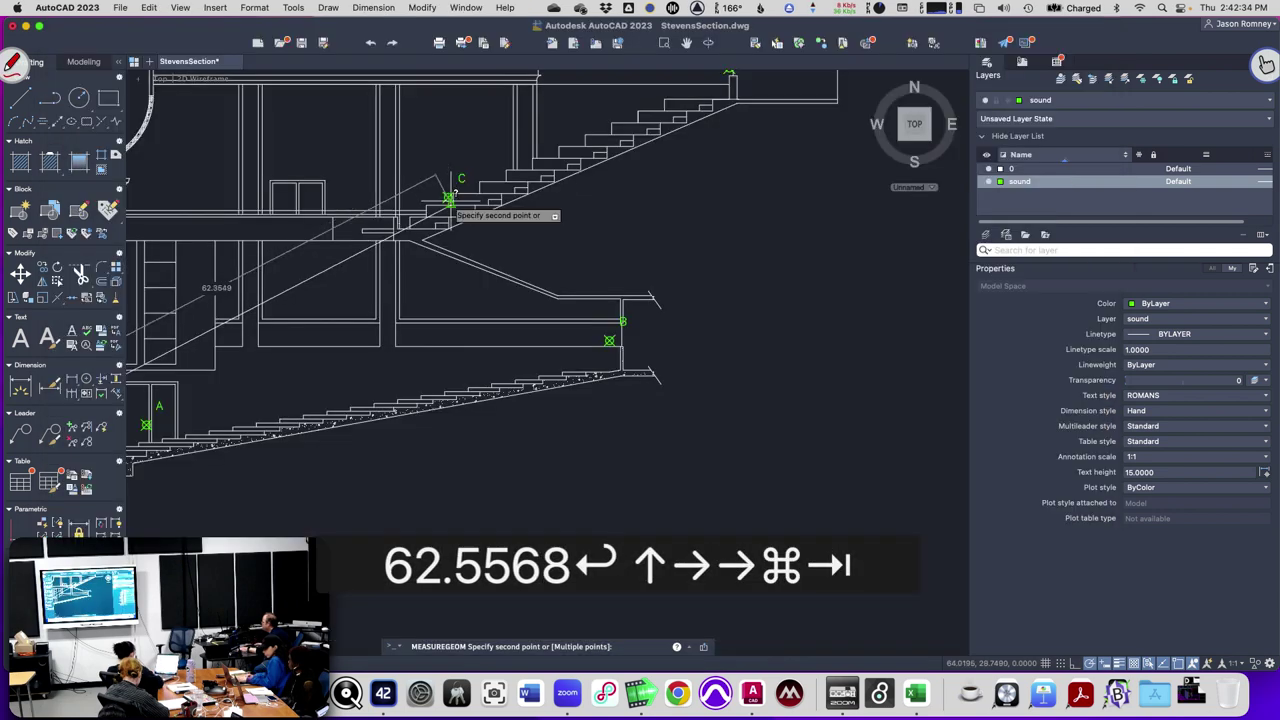
scroll(686, 269, down, 3)
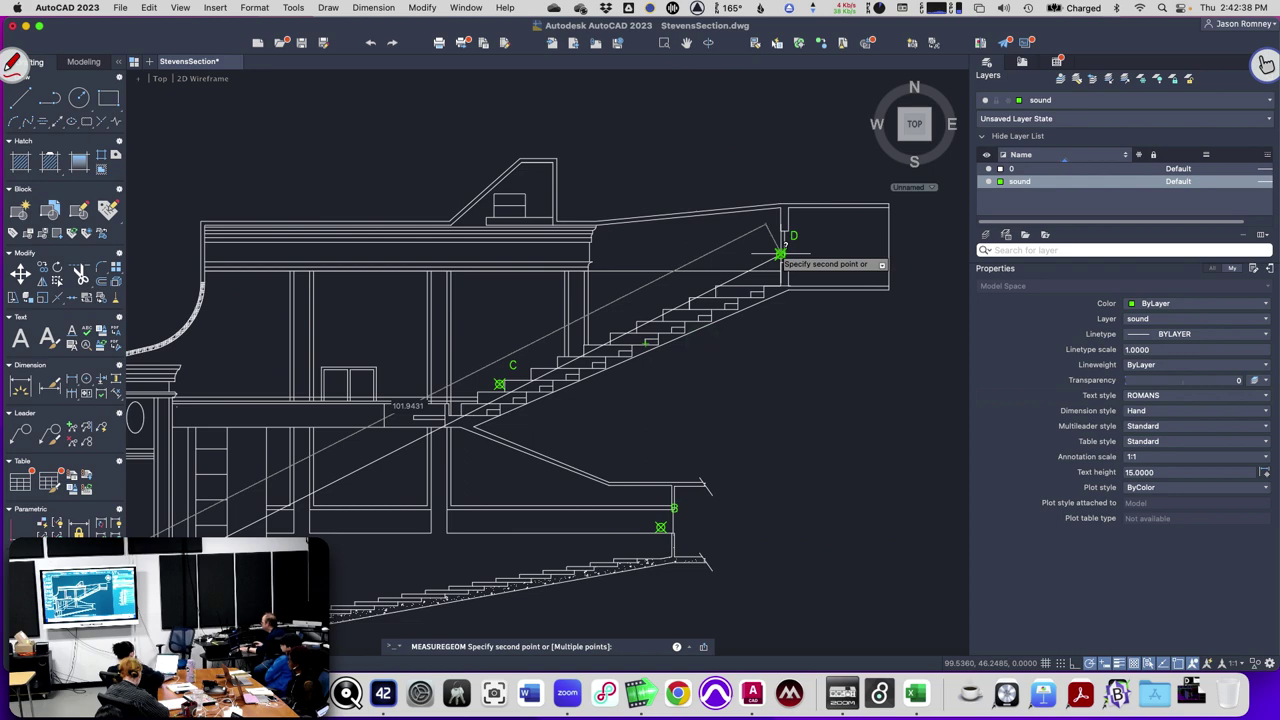
key(super+Tab)
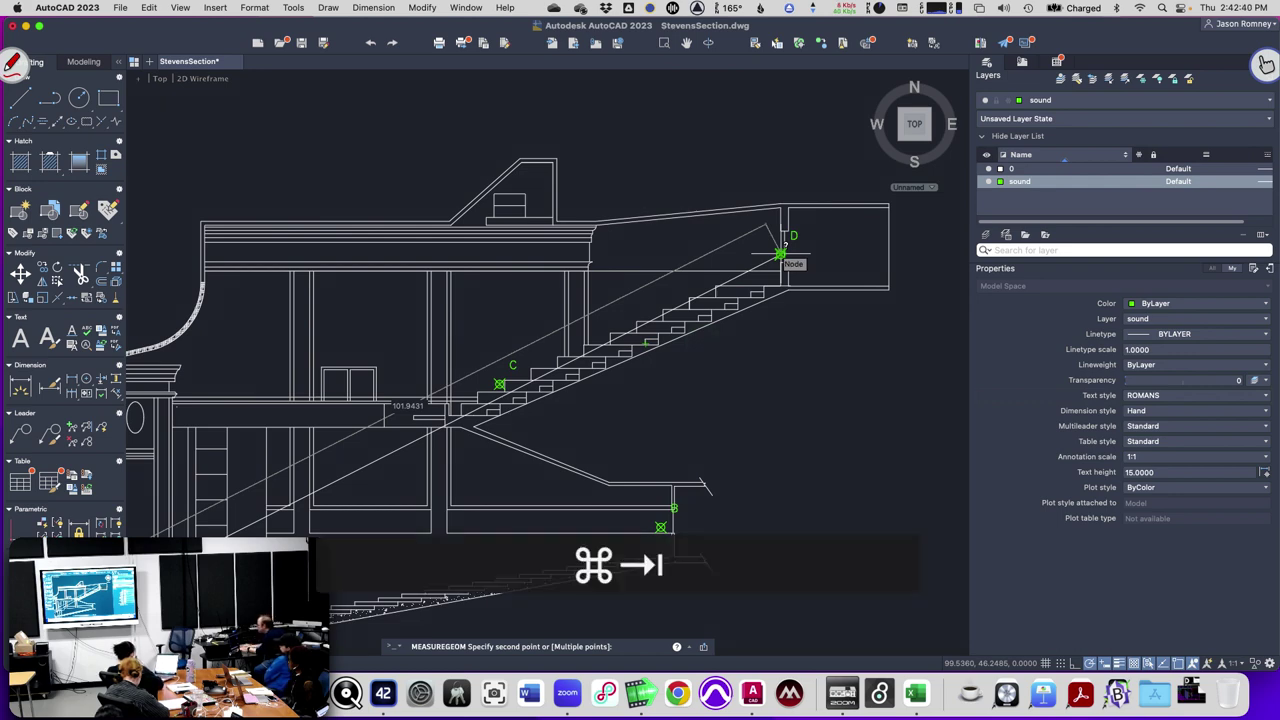
text(10)
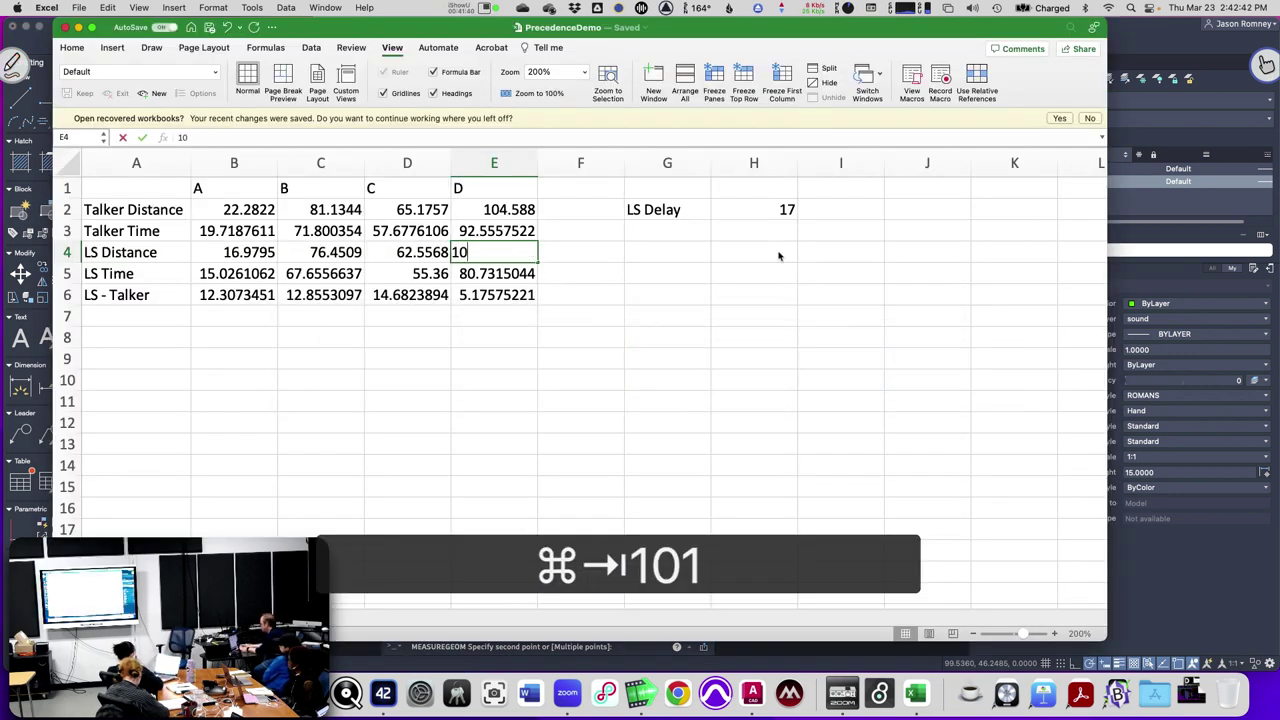
text(1.9432)
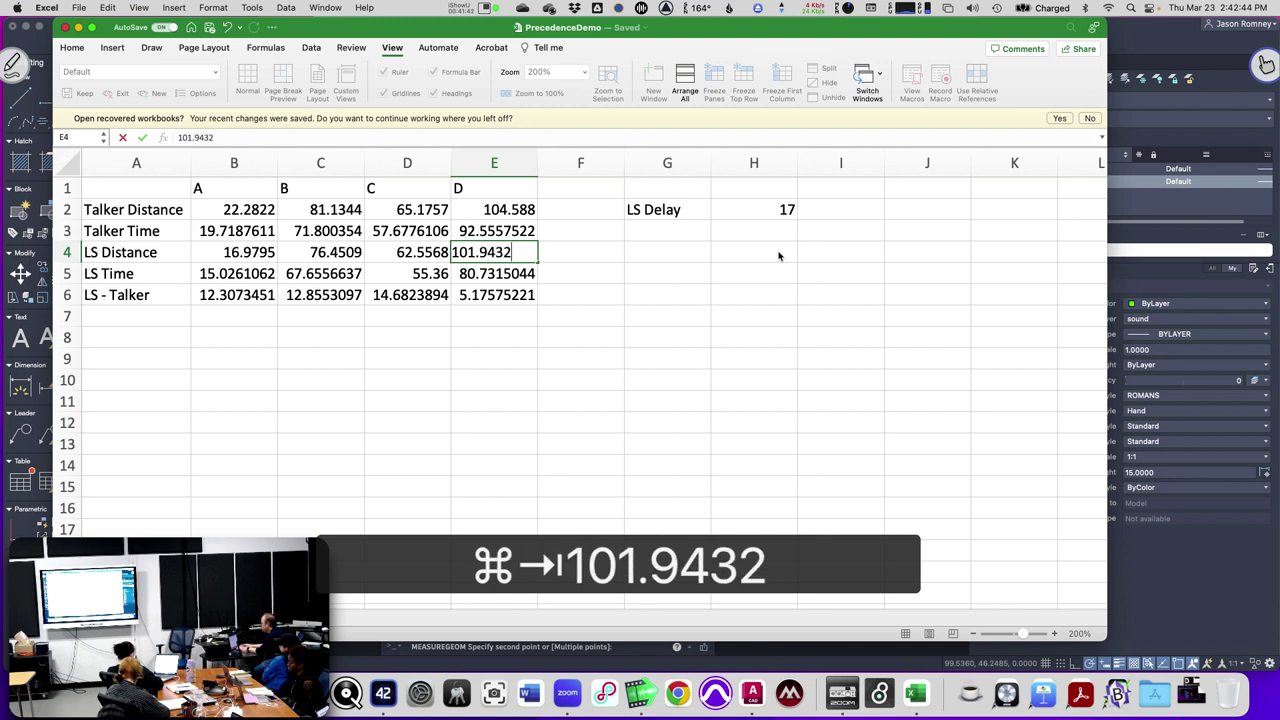
key(Return)
Set the LS Delay in H2 to 0.
key(Right)
key(Right)
key(Right)
key(Up)
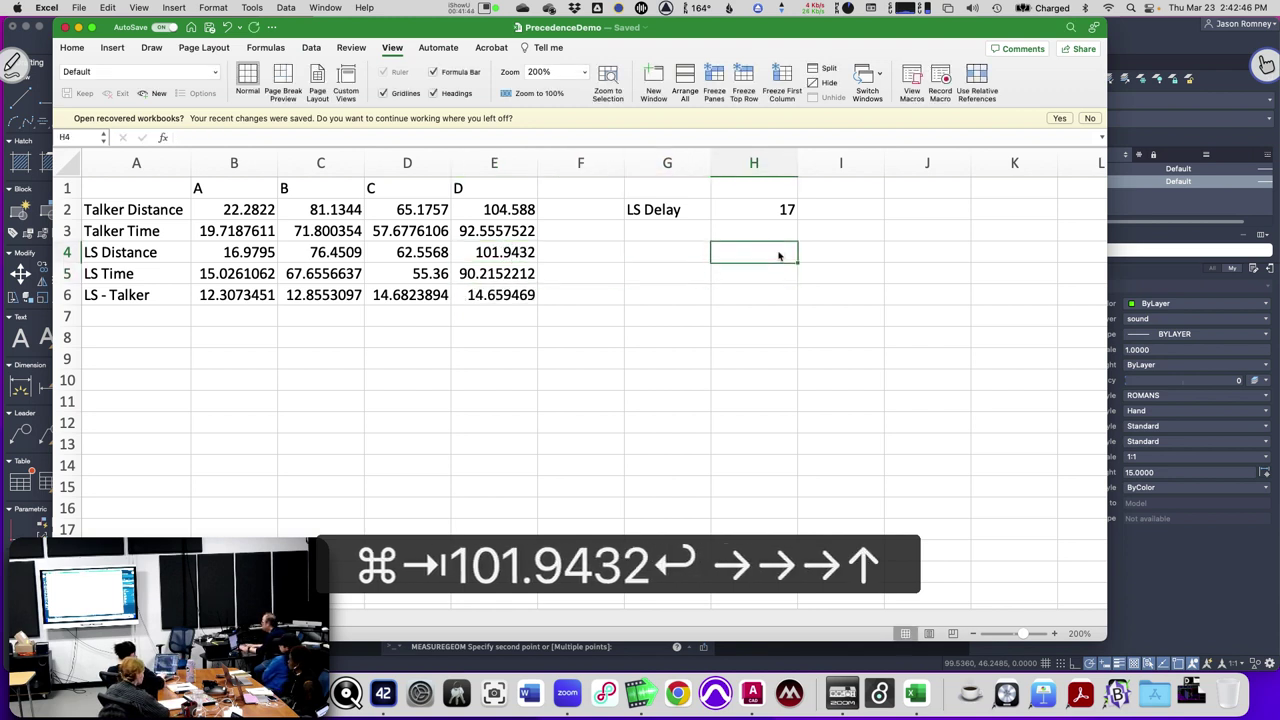
key(Up)
key(Up)
text(0)
key(Return)
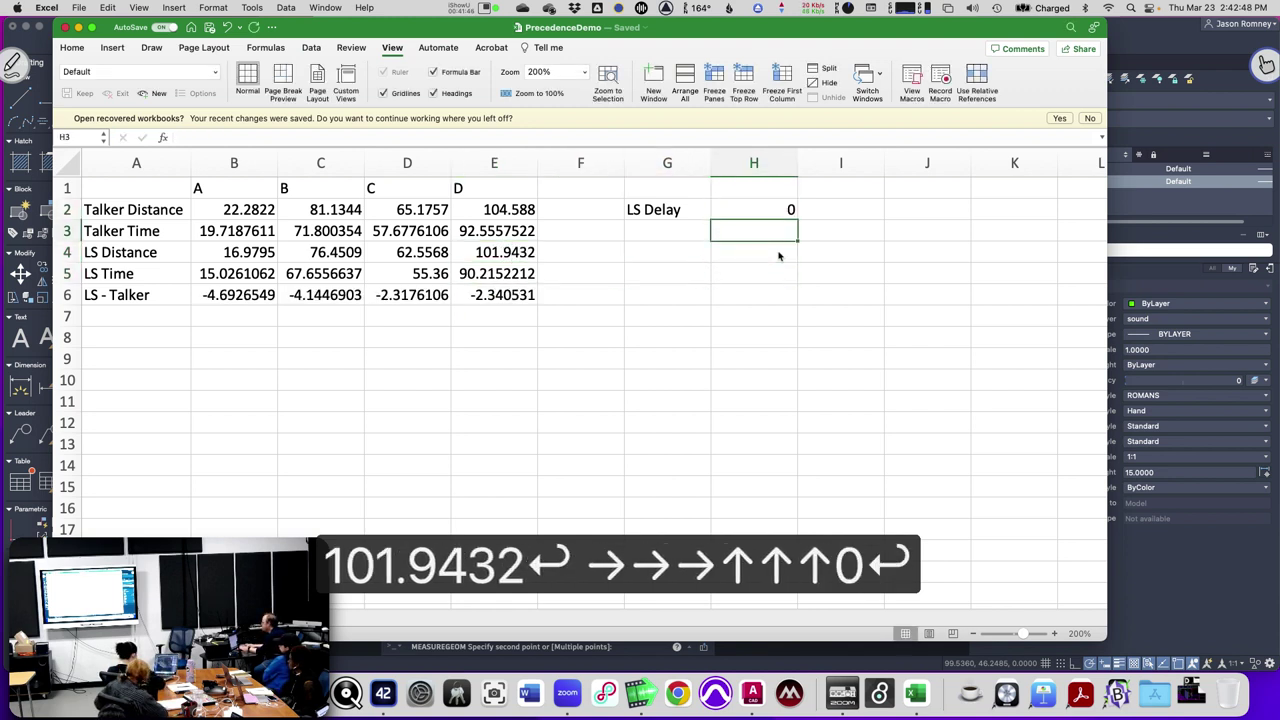
Select the LS - Talker differences for positions A to D in B6:E6 to examine them.
key(Down)
key(Down)
key(Left)
key(Left)
key(Left)
key(Down)
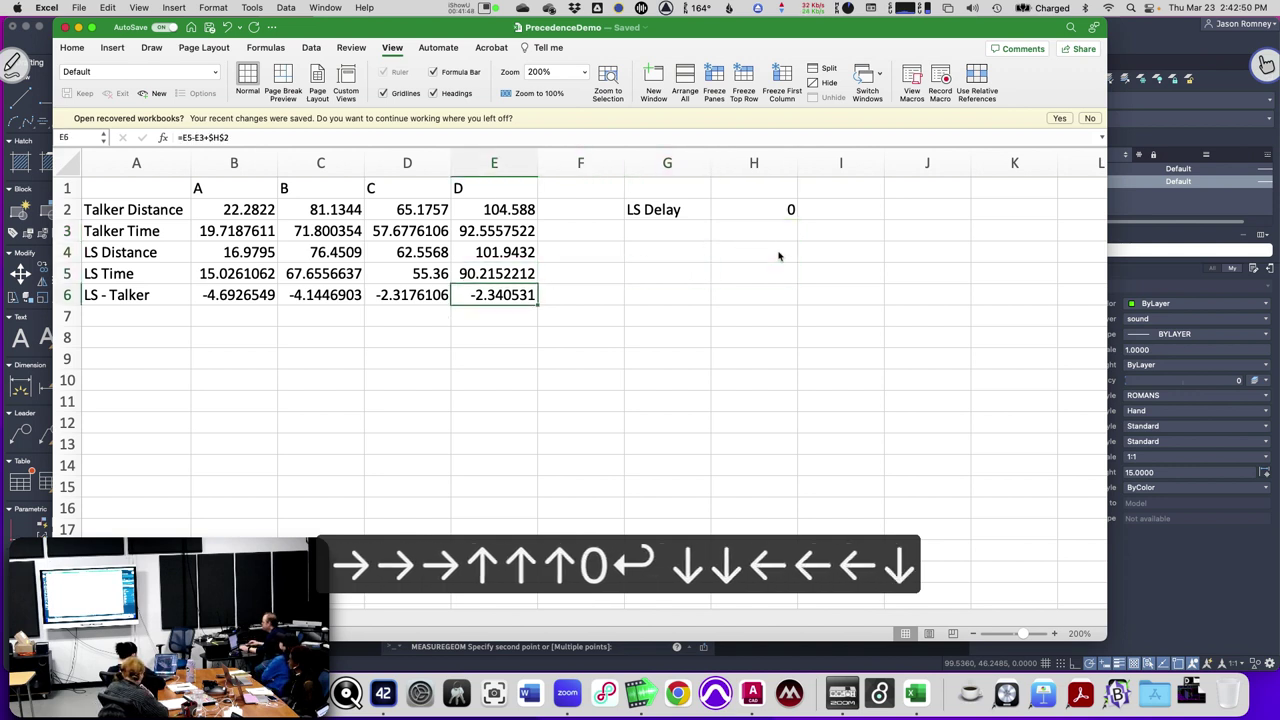
drag(230, 299, 480, 295)
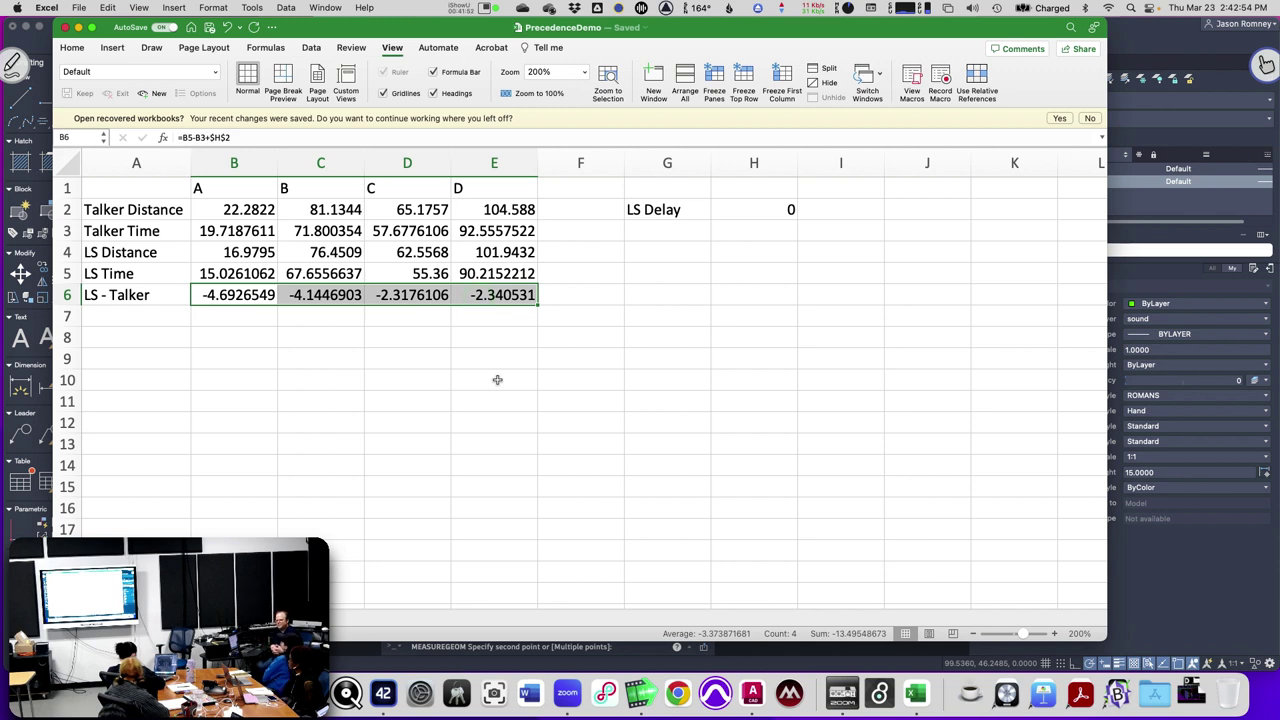
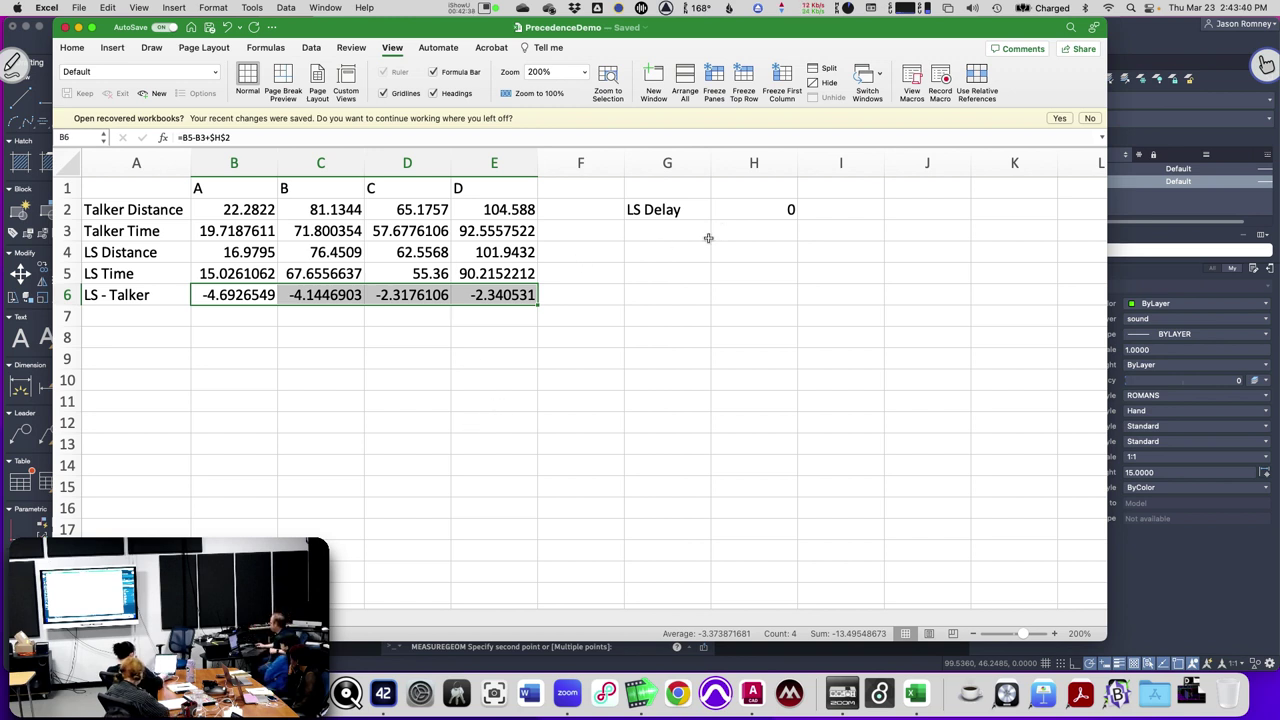
Switch to the StevensSection drawing in AutoCAD and cancel the running distance measurement.
key(super+Tab)
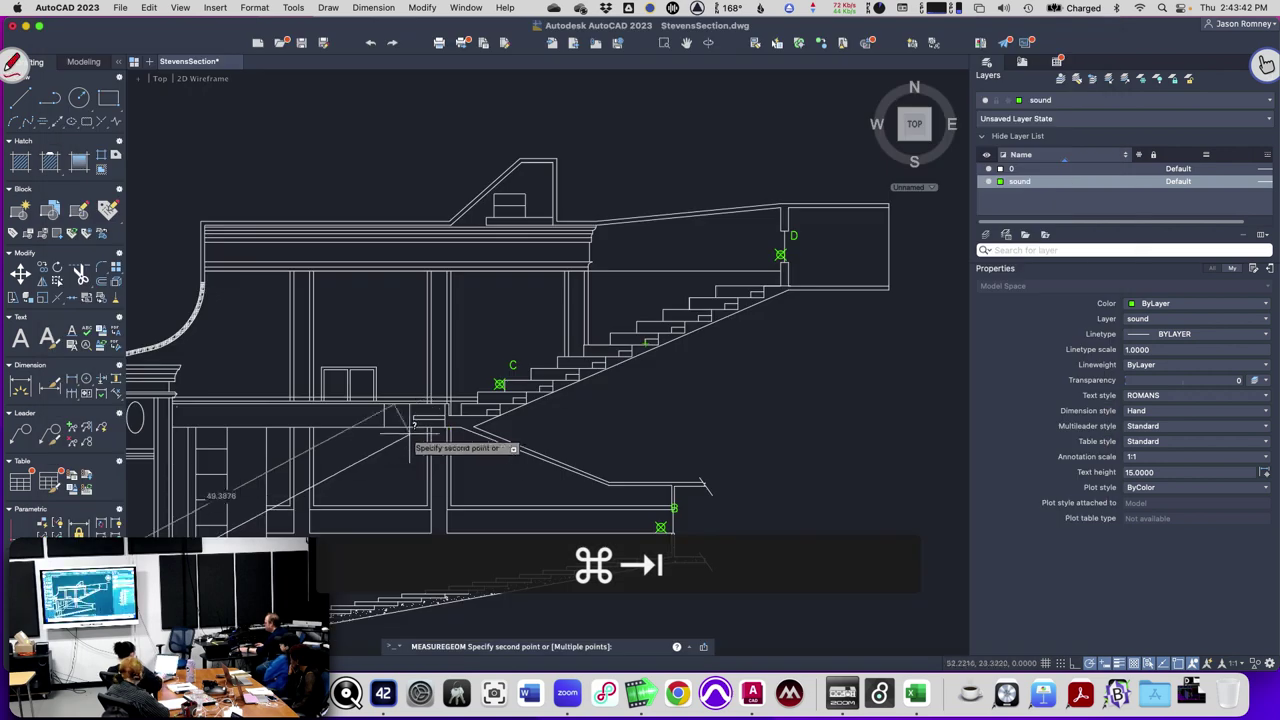
key(Escape)
key(Escape)
Move the talker point on the stage horizontally from the column base towards the stage-edge loudspeaker point.
drag(357, 543, 765, 299)
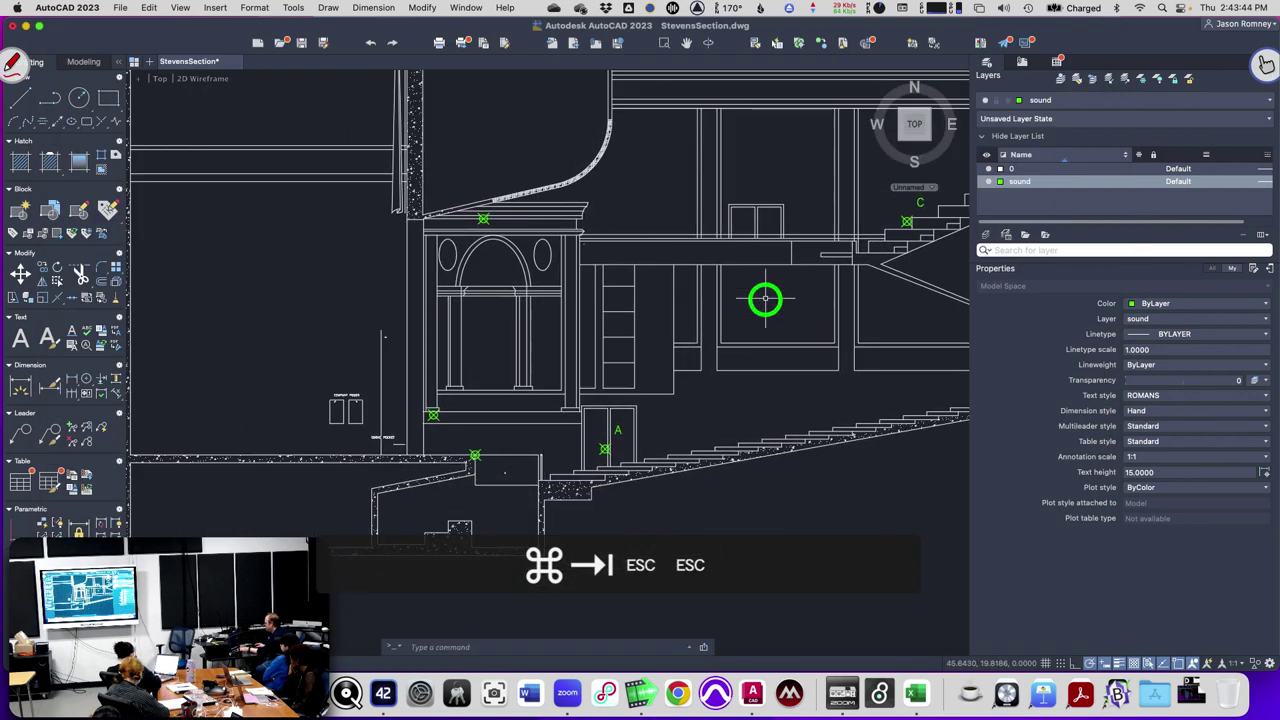
scroll(434, 416, down, 3)
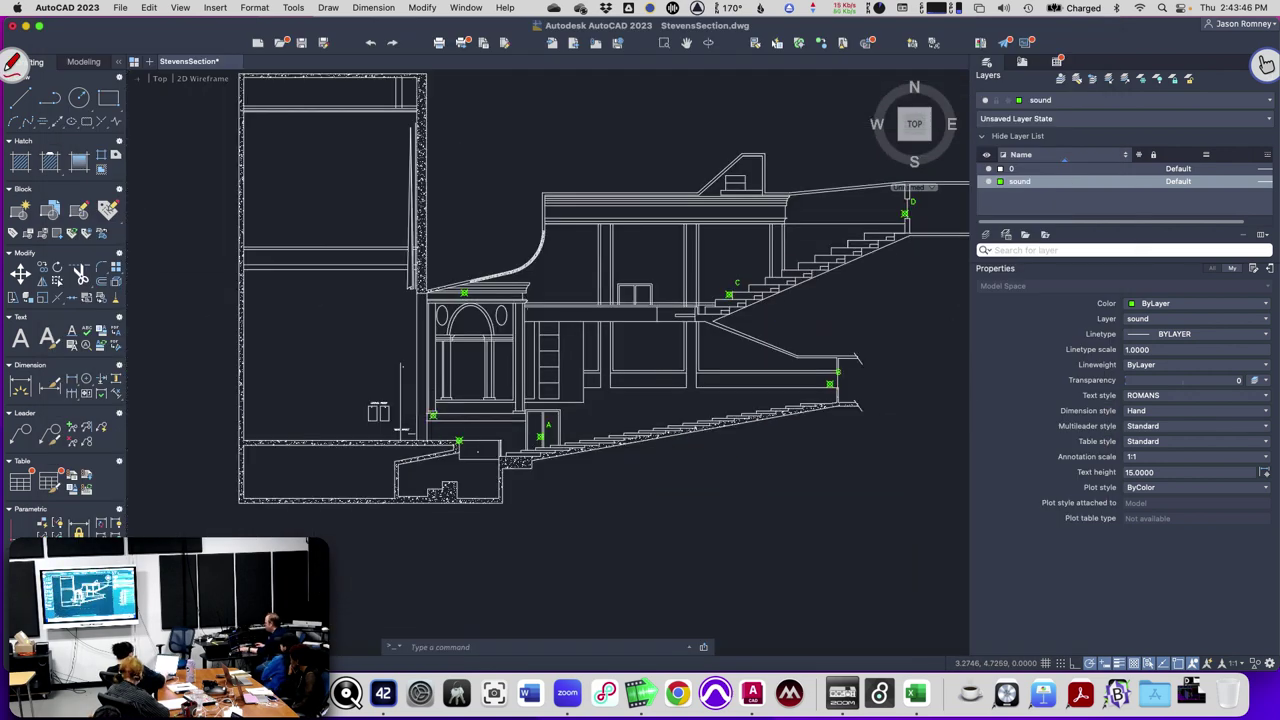
scroll(433, 416, up, 5)
text(m)
key(Return)
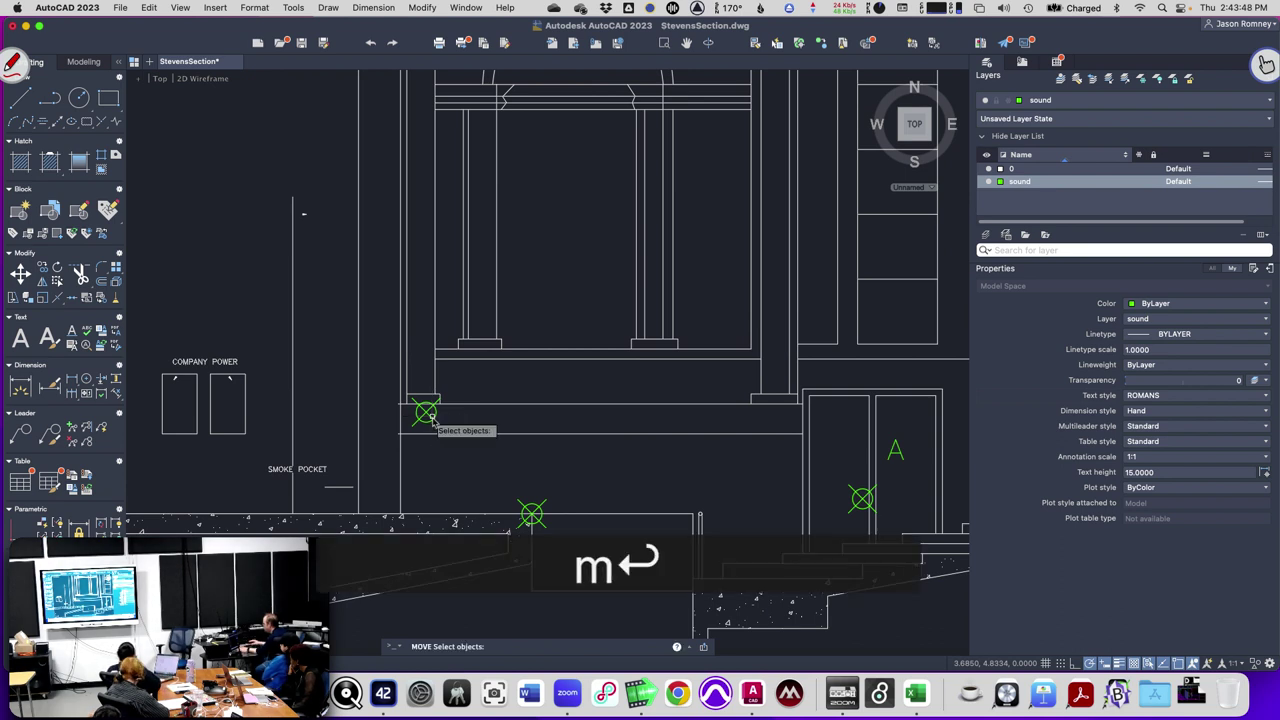
click(426, 413)
right_click(427, 413)
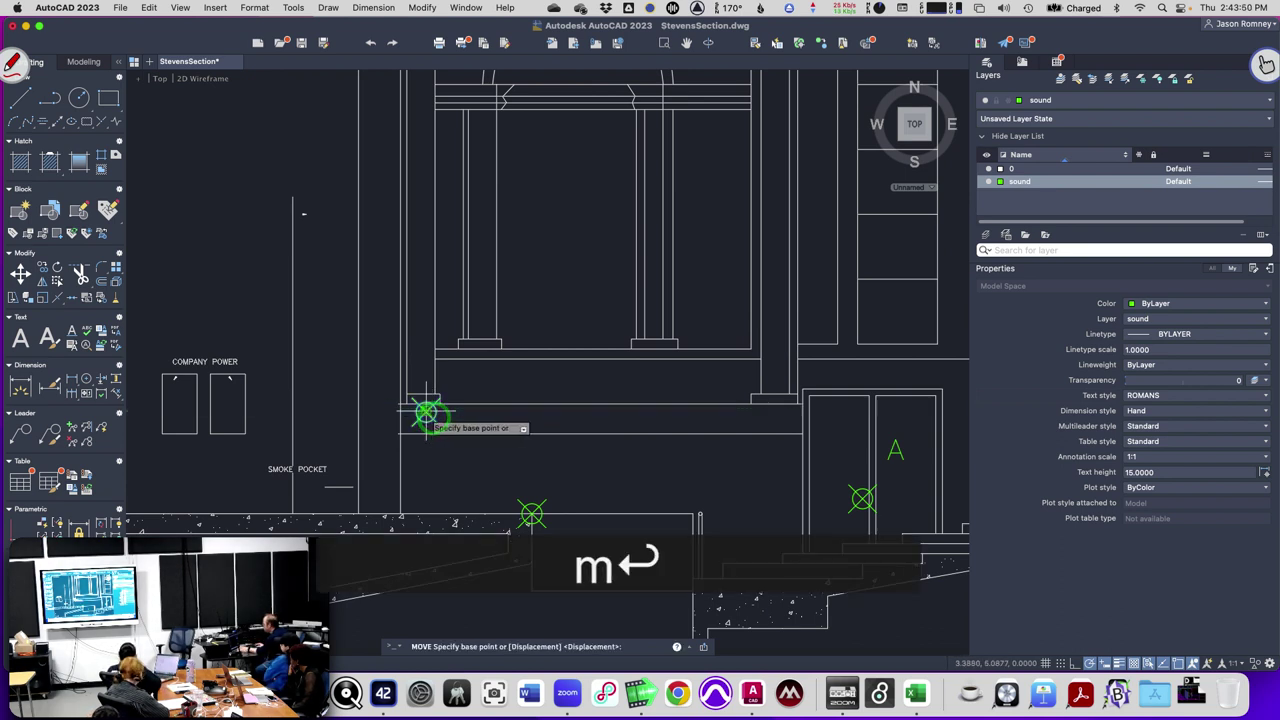
click(427, 414)
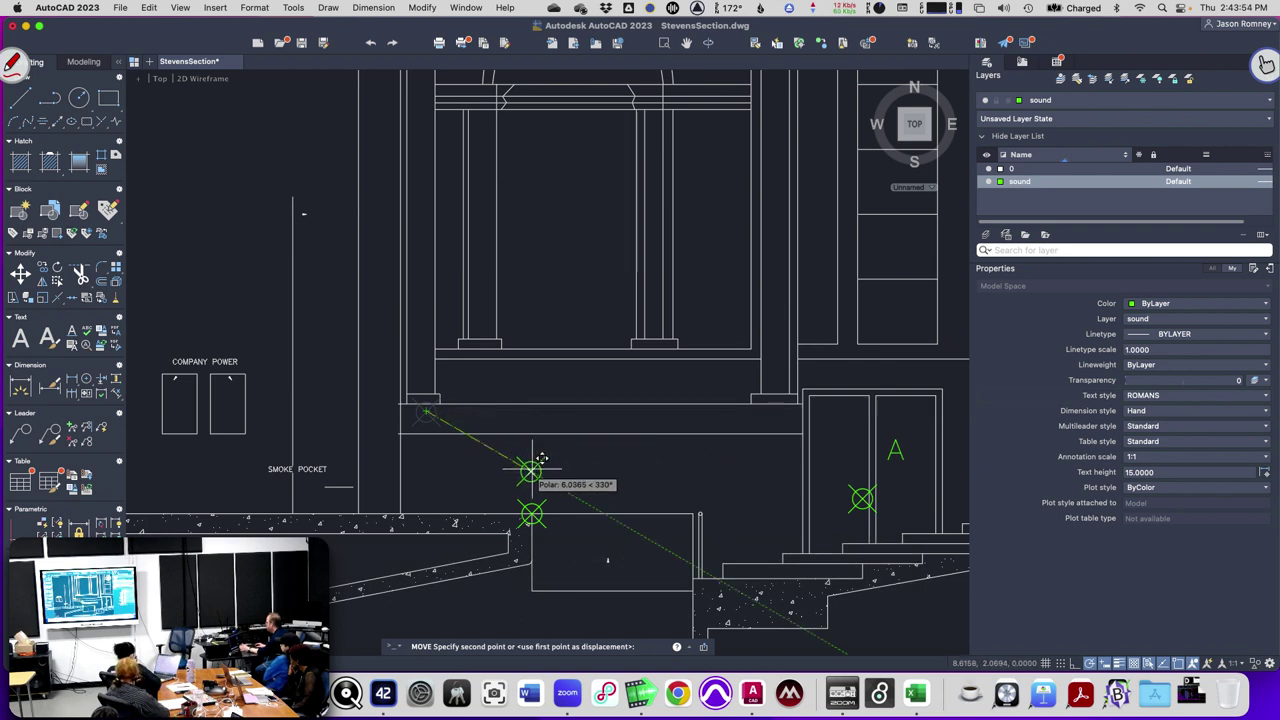
click(492, 410)
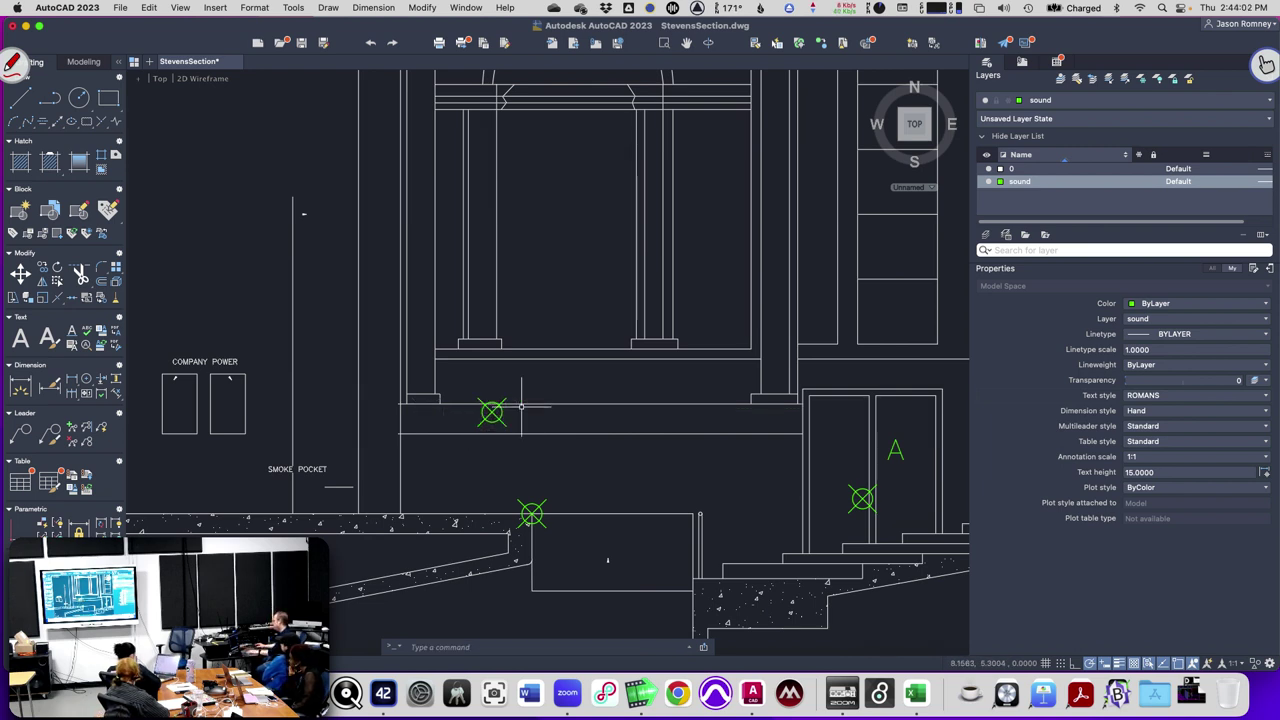
Start the Copy command for the moved talker point on the stage.
text(co)
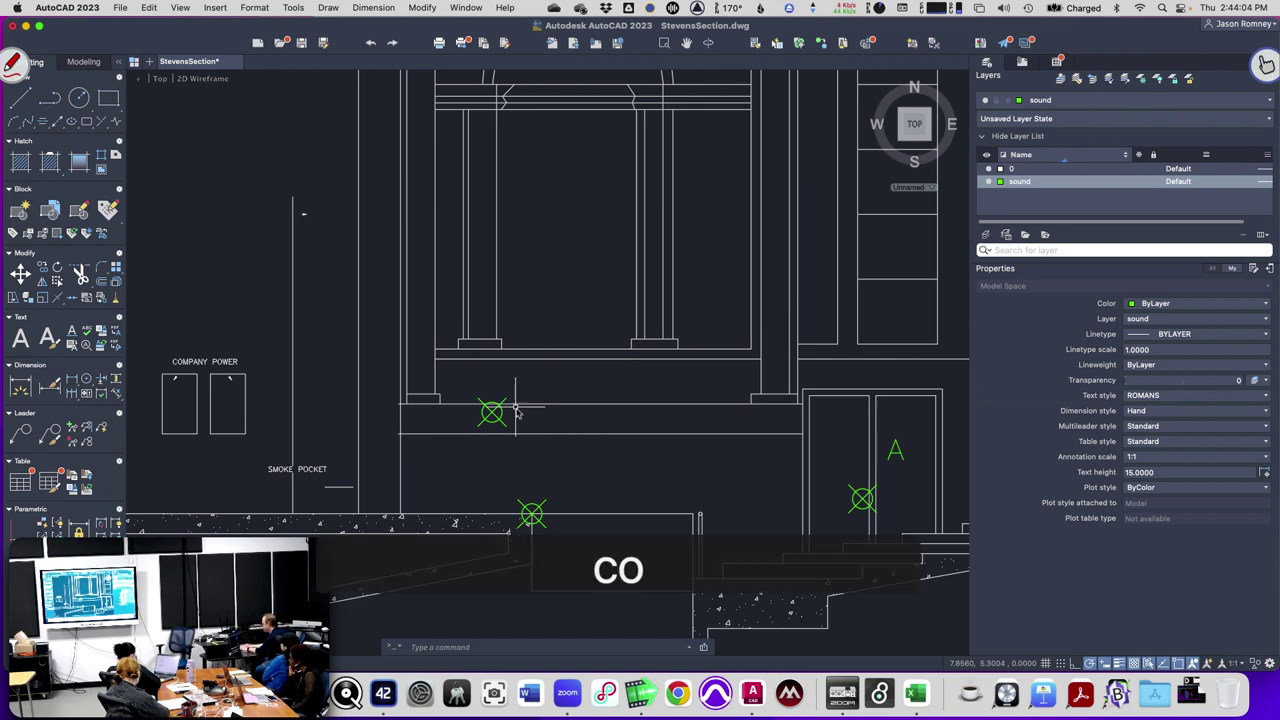
key(Return)
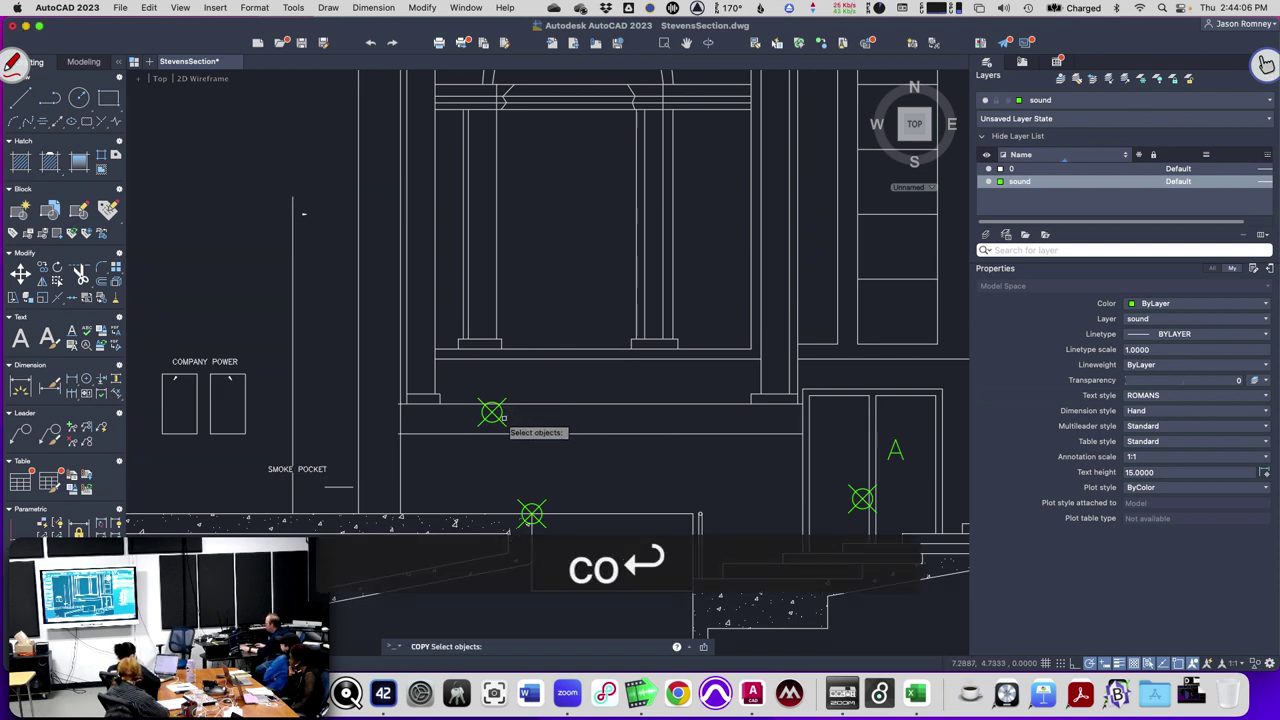
Copy the talker marker beneath the arched opening horizontally 20 units to the left, past the company power boxes.
click(492, 412)
right_click(492, 412)
scroll(492, 410, up, 3)
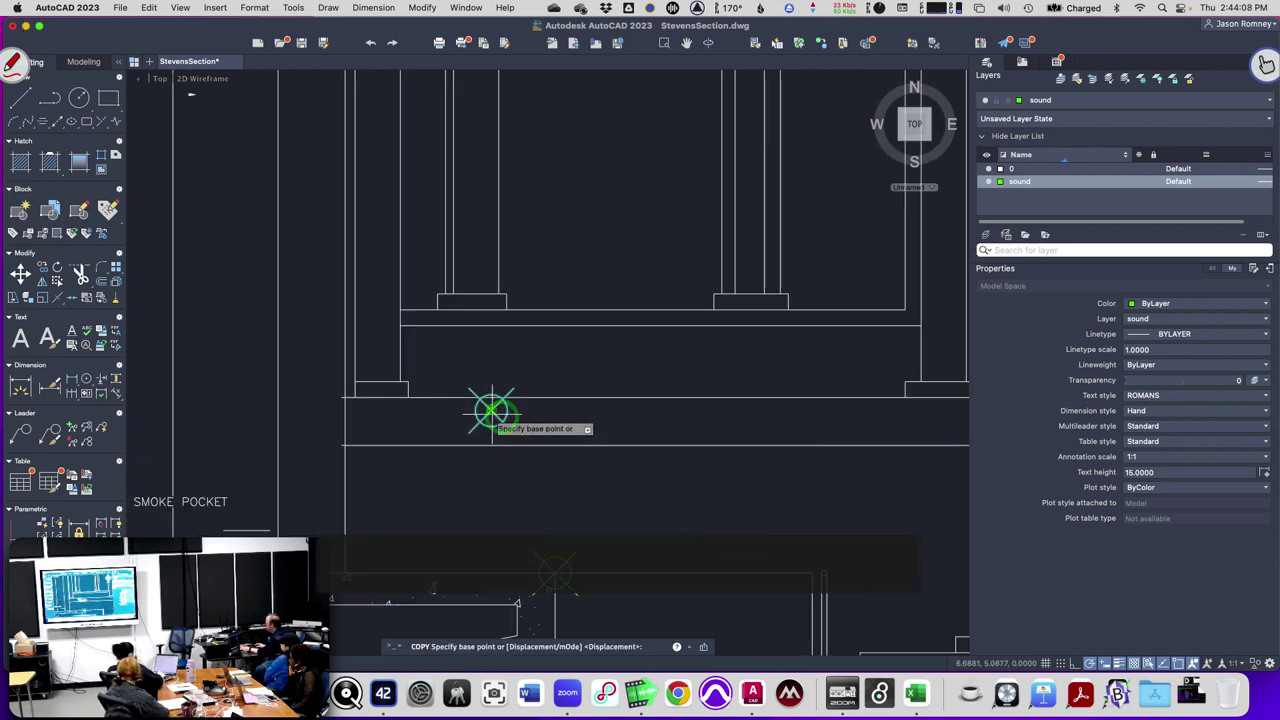
click(492, 412)
scroll(418, 410, down, 2)
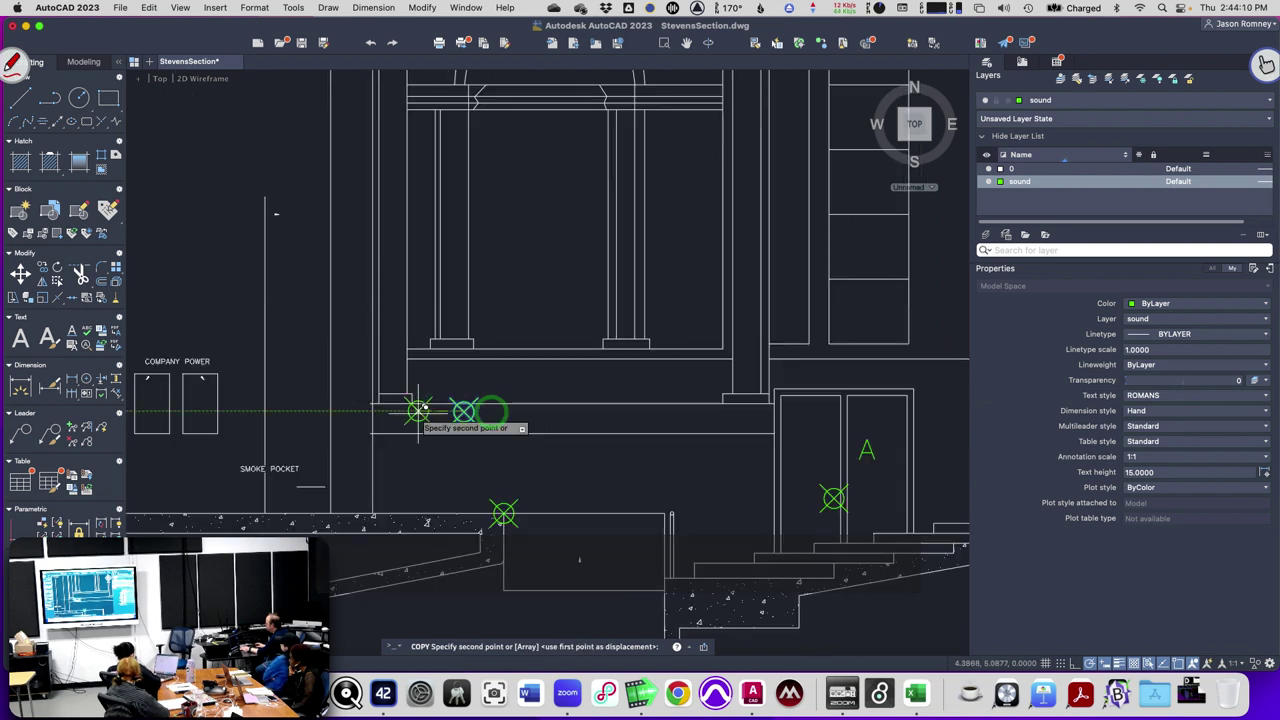
scroll(418, 410, down, 2)
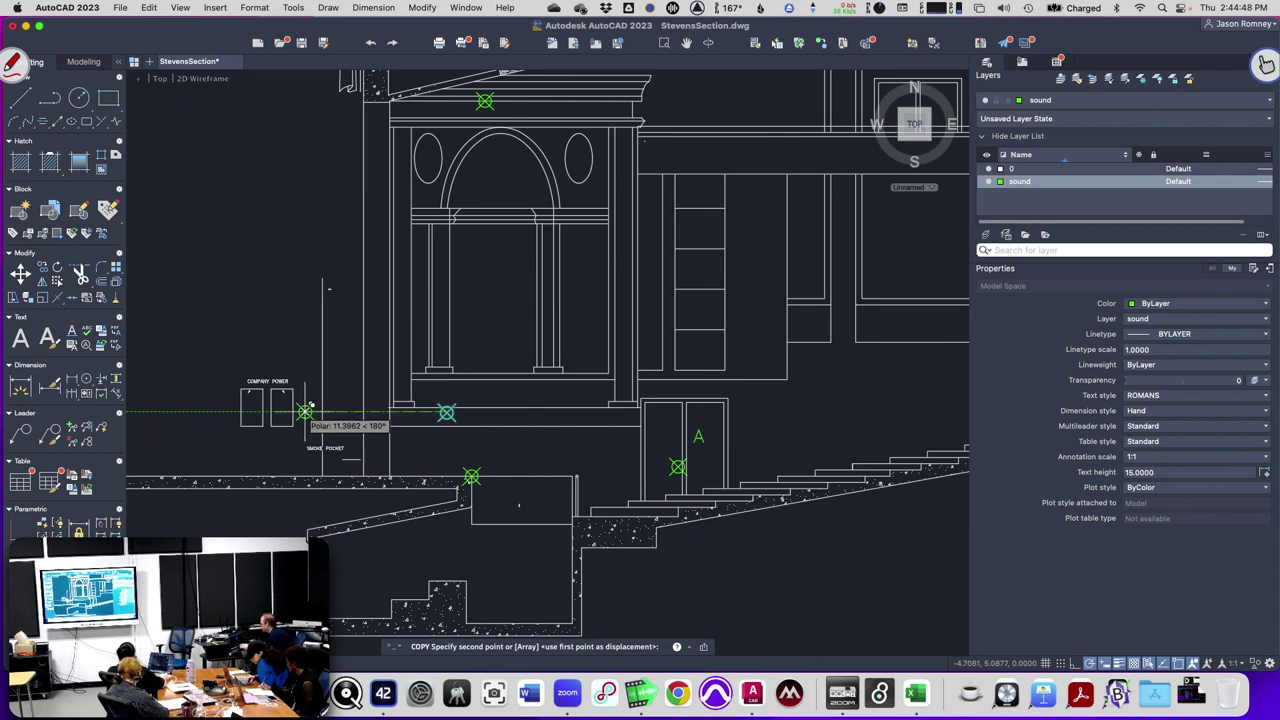
text(20)
key(Return)
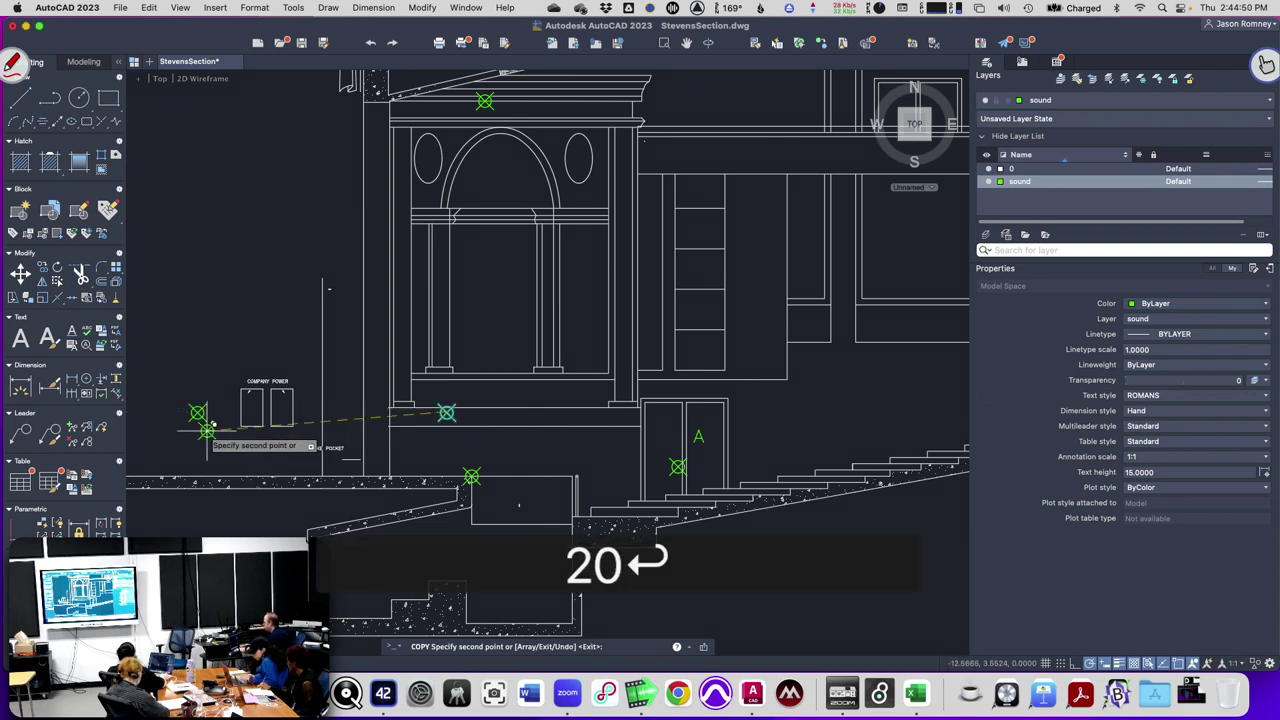
key(Escape)
key(Escape)
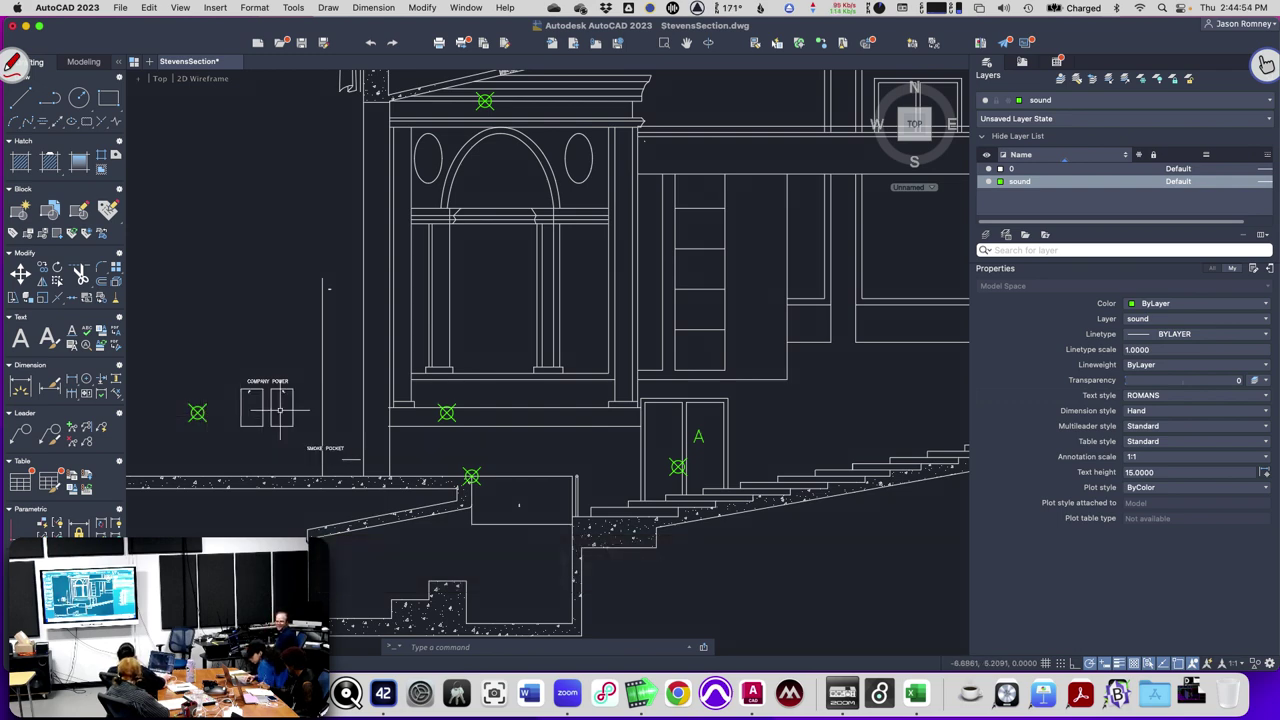
Switch to the PrecedenceDemo workbook in Excel, relabel cell A2 as "DS Talker Distance" and widen column A to fit it.
drag(280, 408, 334, 405)
key(super+Tab)
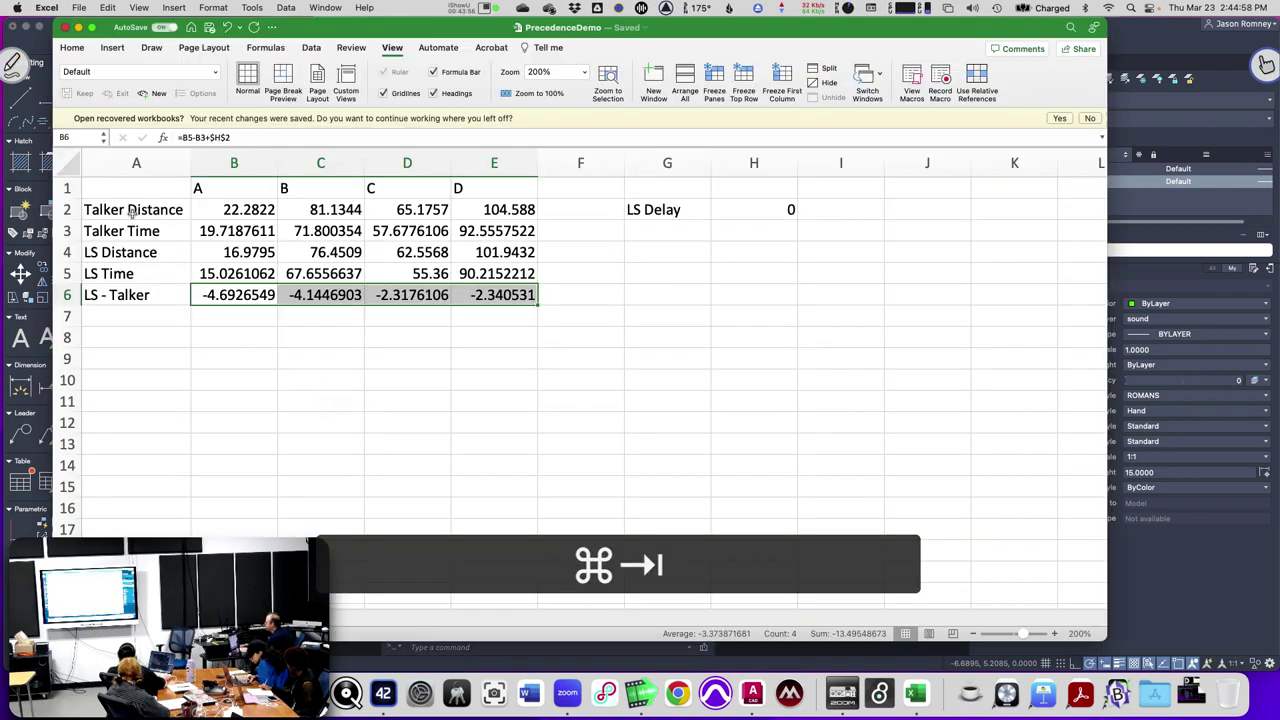
click(130, 211)
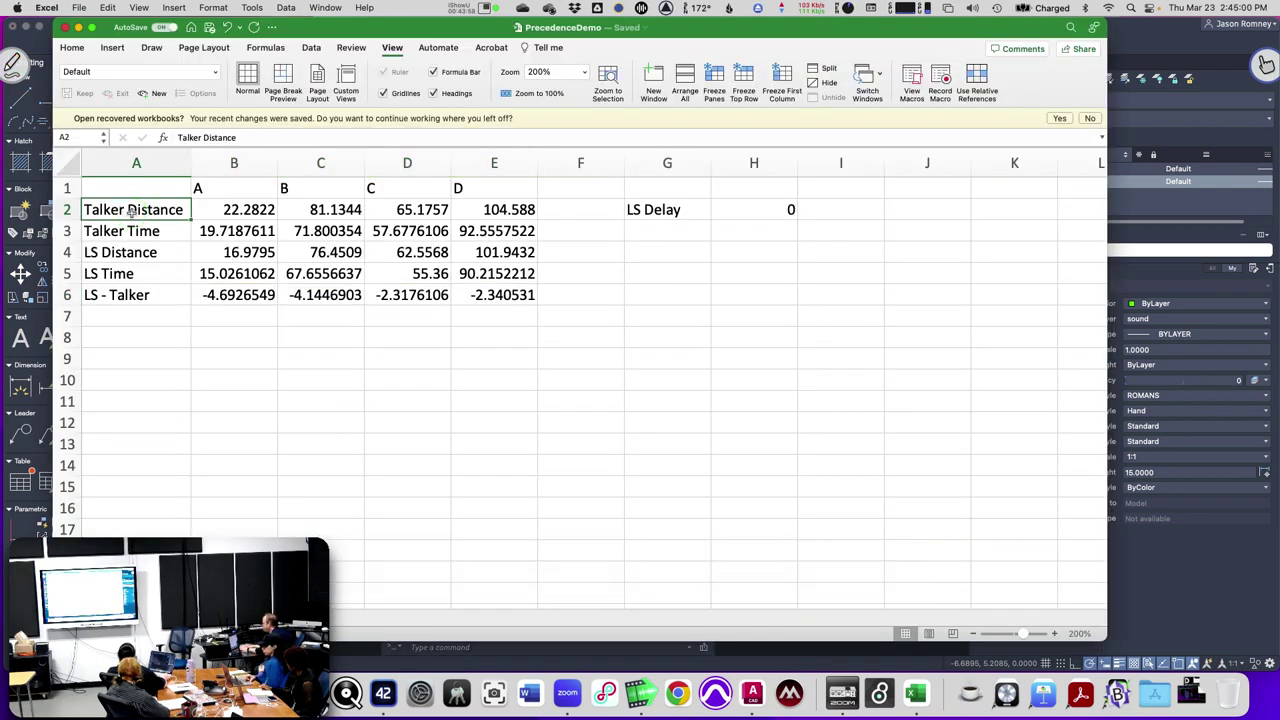
text(D)
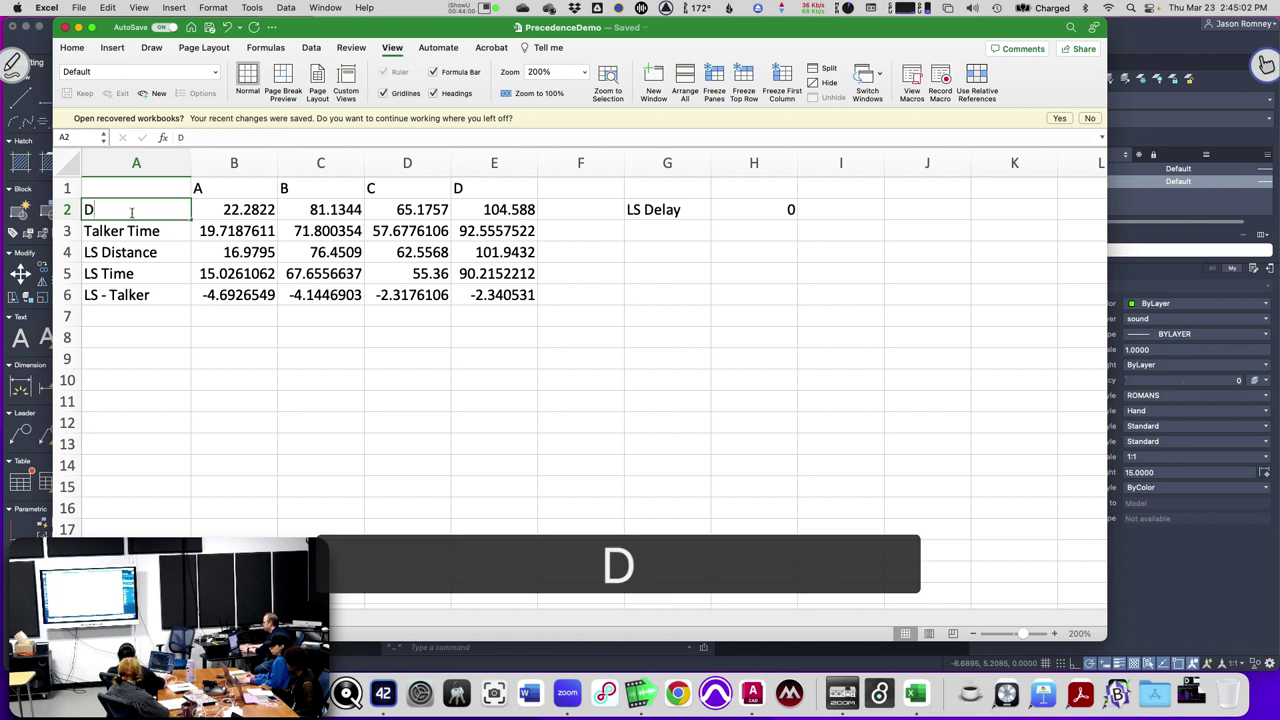
text(S Talker)
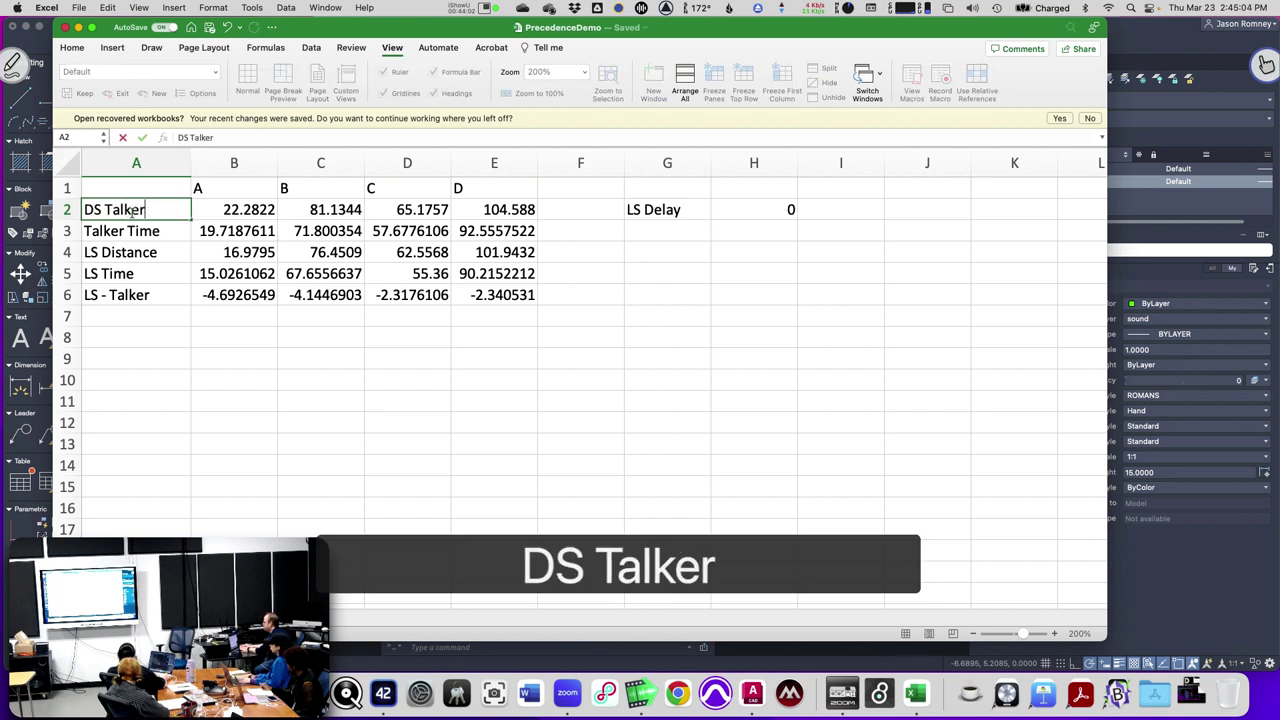
text( Distance)
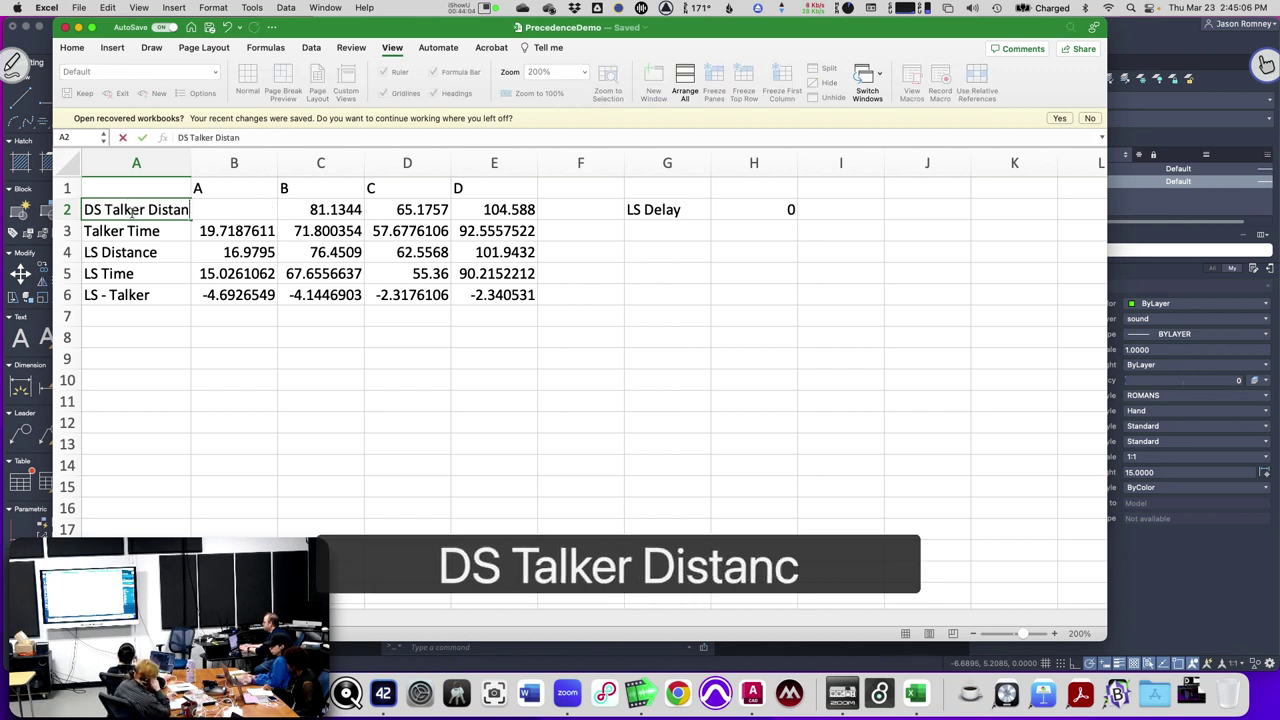
key(Return)
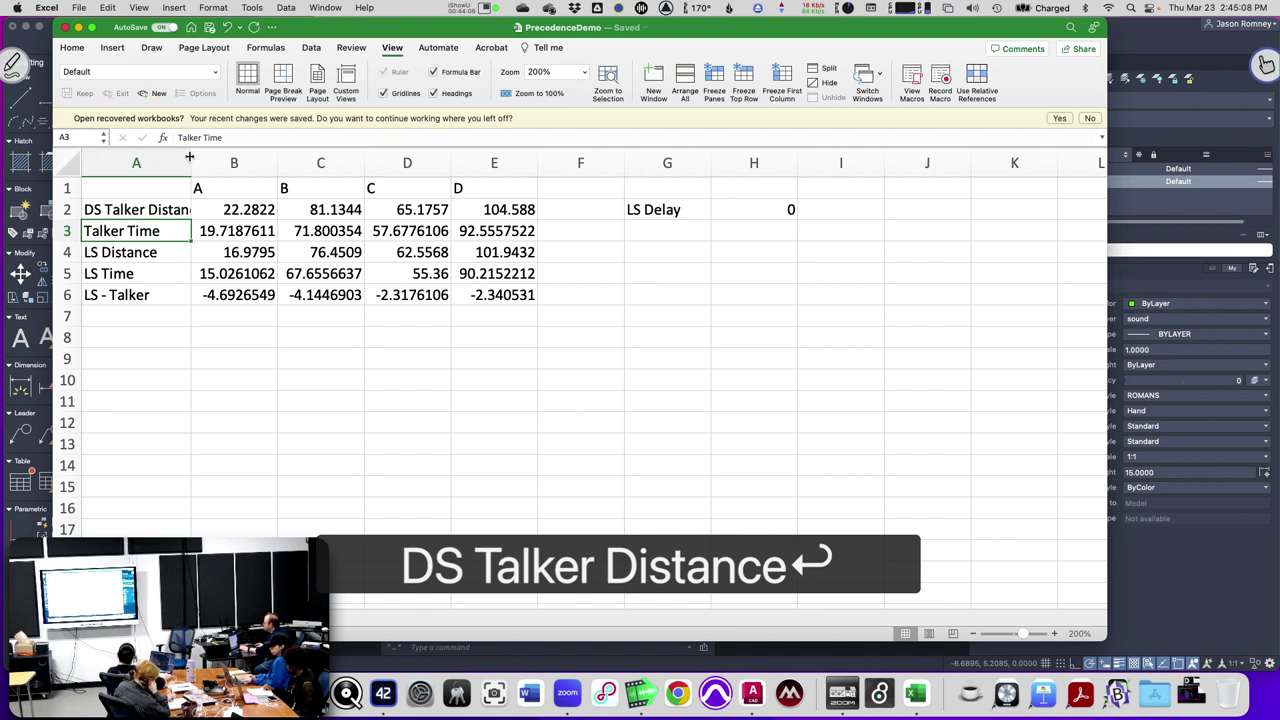
drag(189, 157, 213, 157)
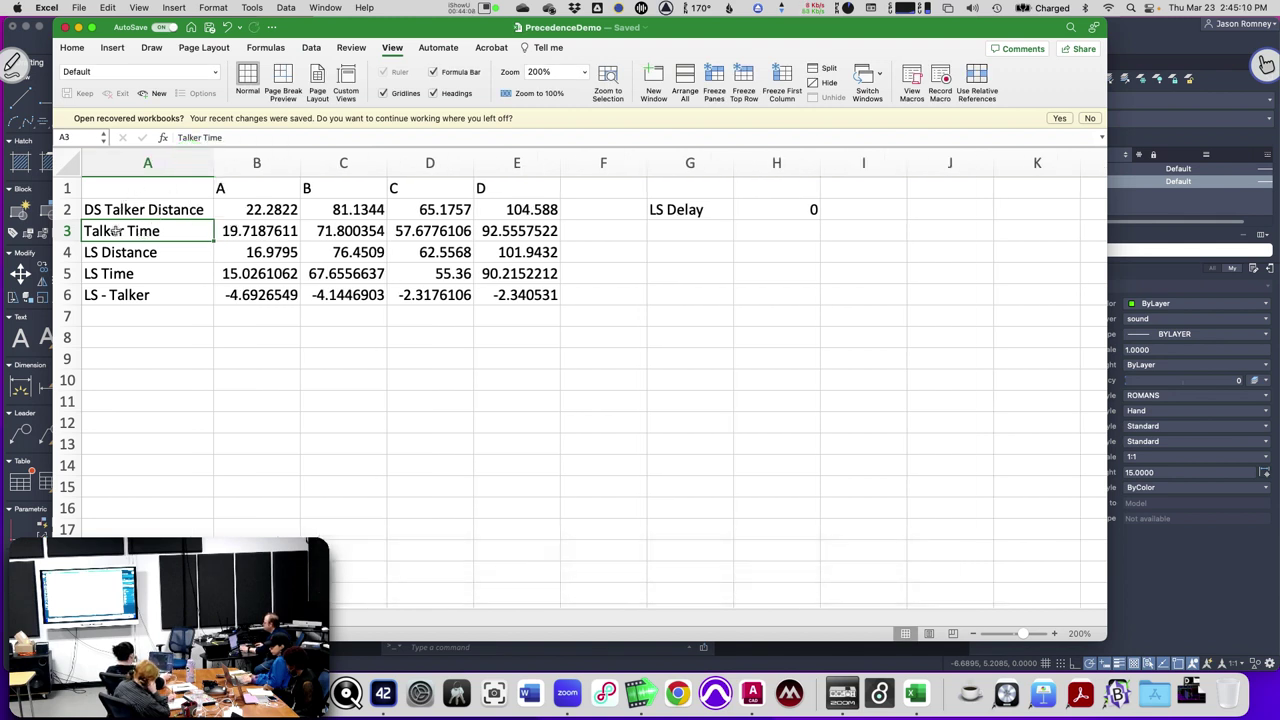
Change the label in cell A3 to "DS Talker Time".
double_click(110, 231)
click(86, 231)
text(DS)
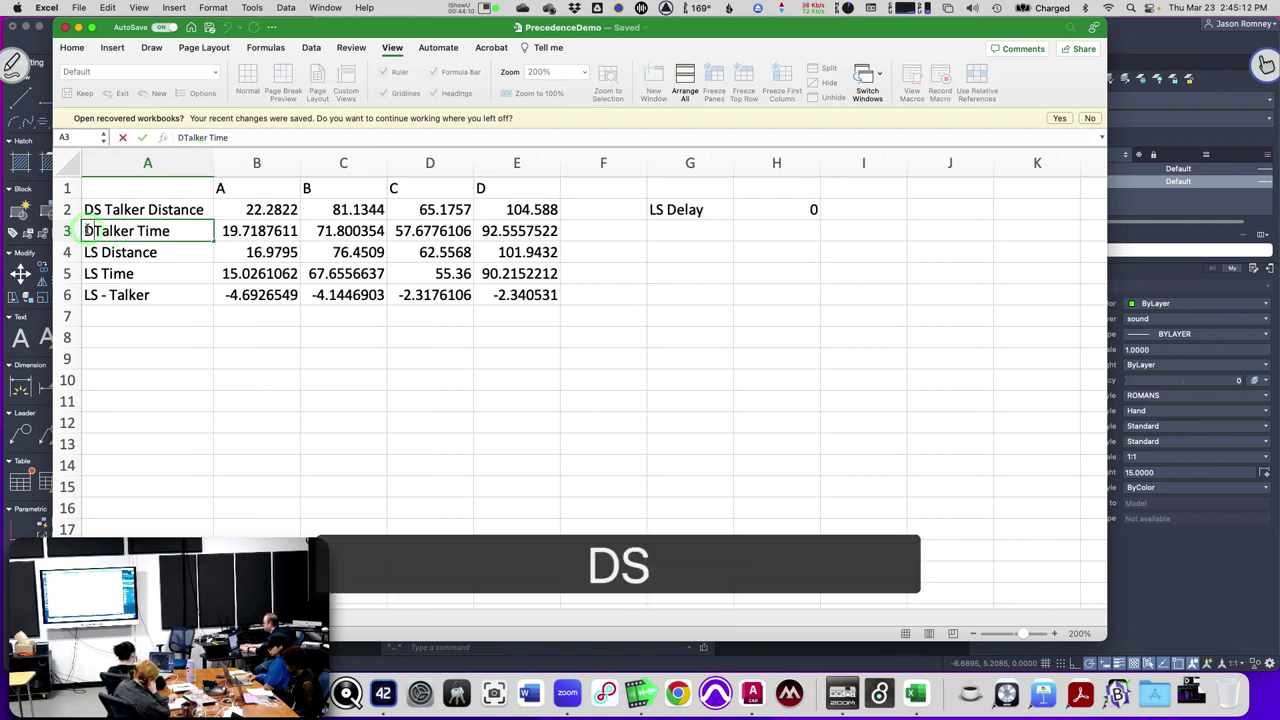
key(Return)
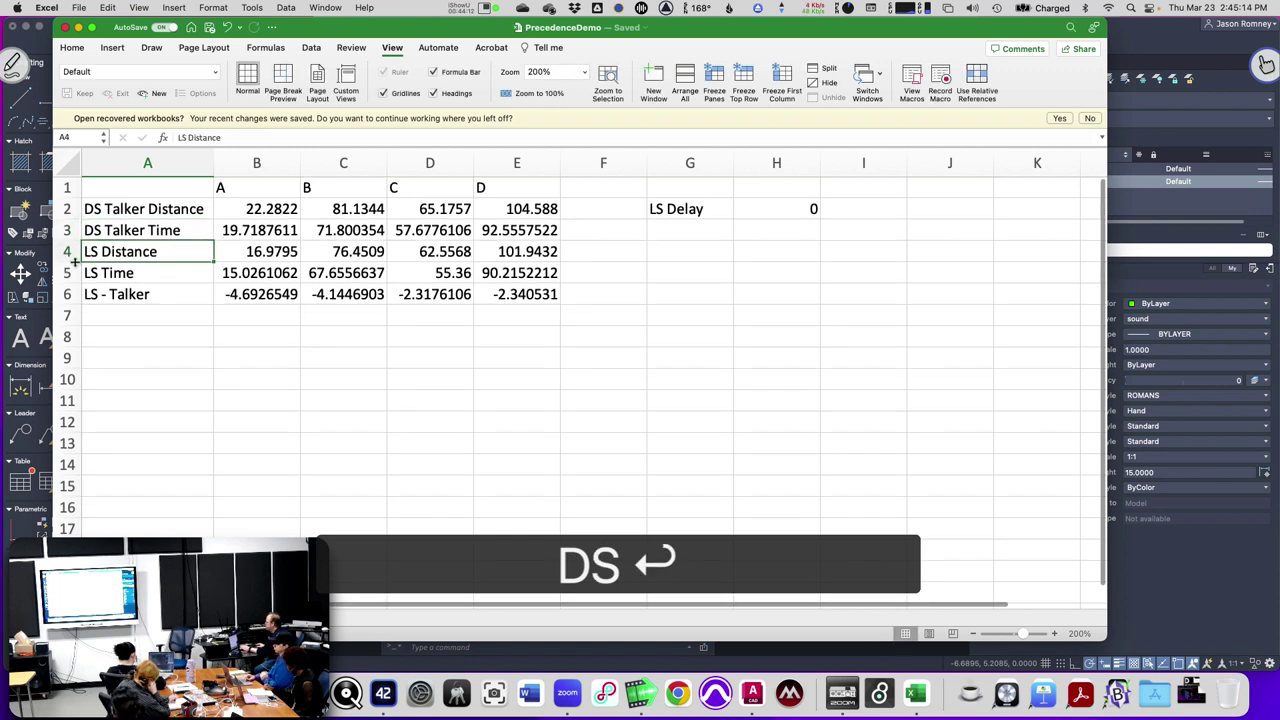
Insert two blank rows above the LS Distance row.
click(68, 251)
right_click(68, 251)
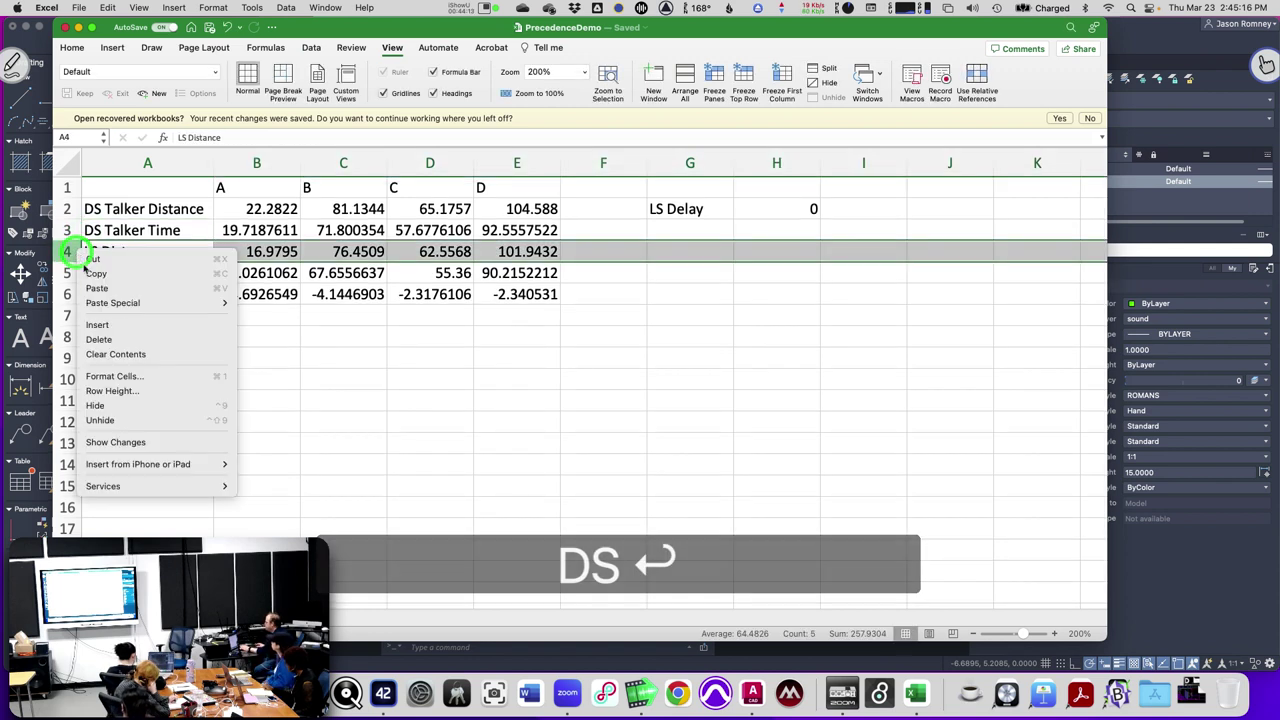
click(127, 325)
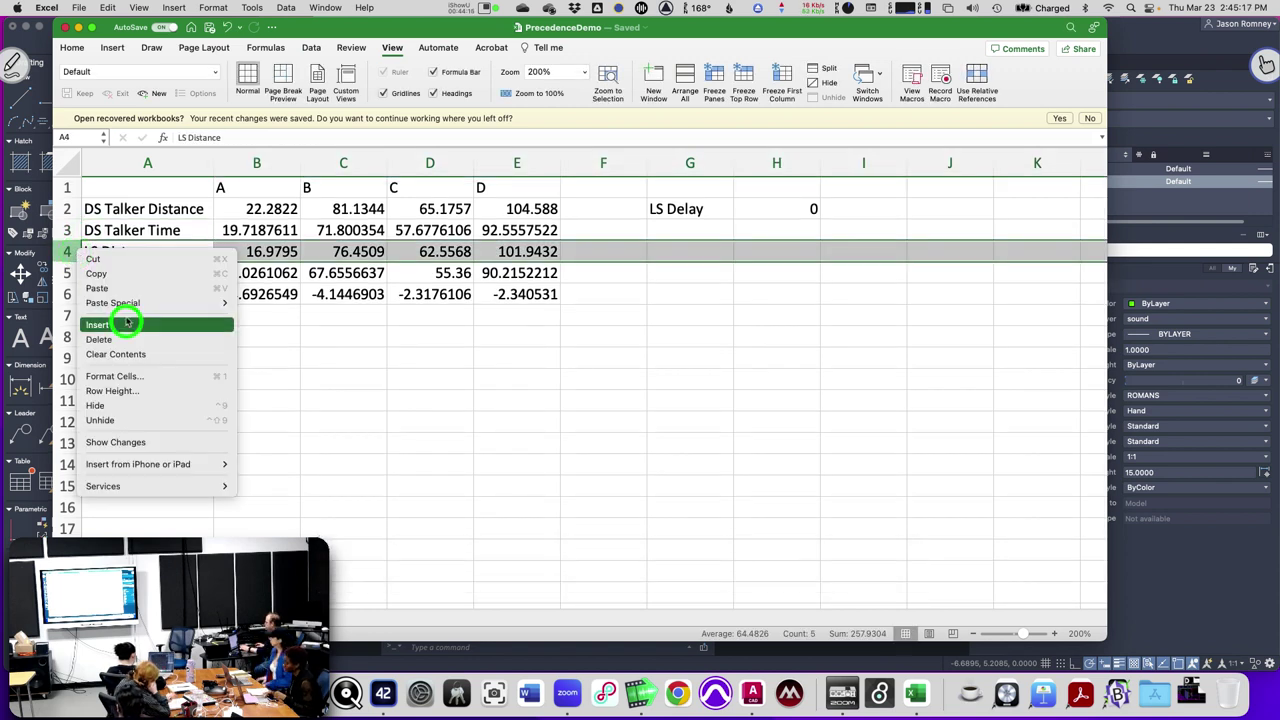
right_click(67, 251)
click(91, 324)
Label the two blank rows "US Talker Distance" in A4 and "US Talker Time" in A5.
click(109, 252)
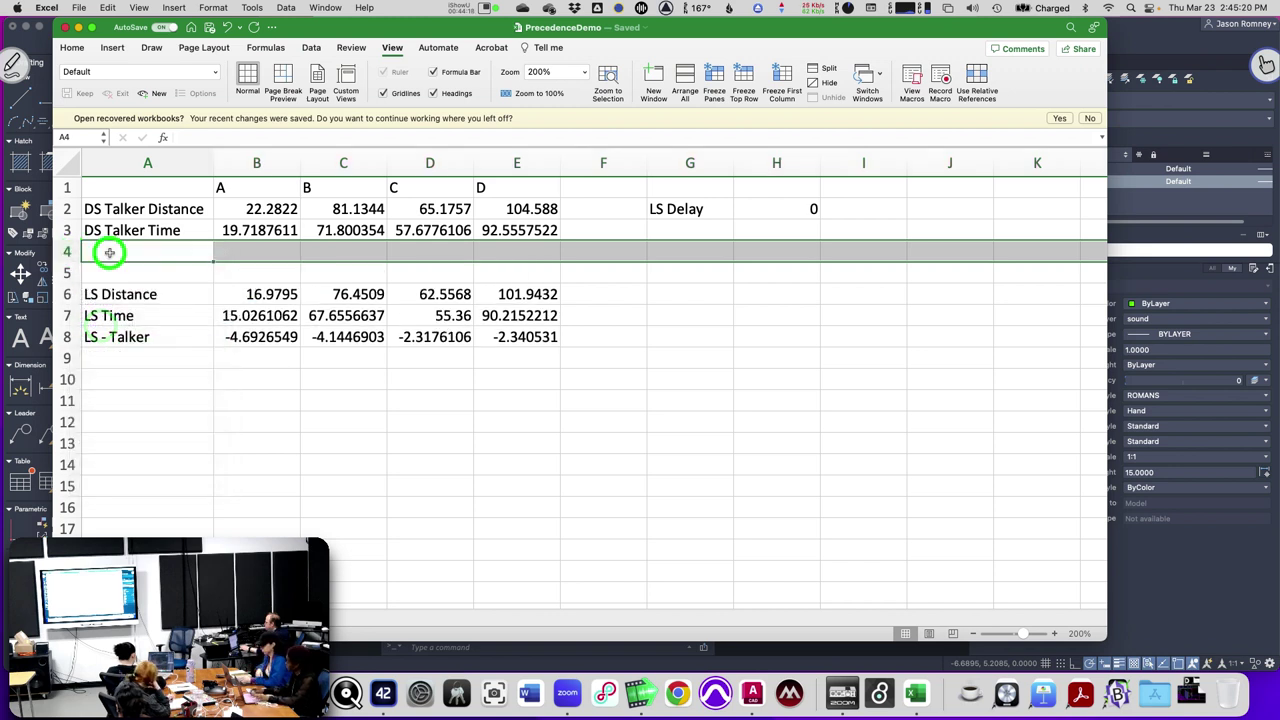
text(US Talker )
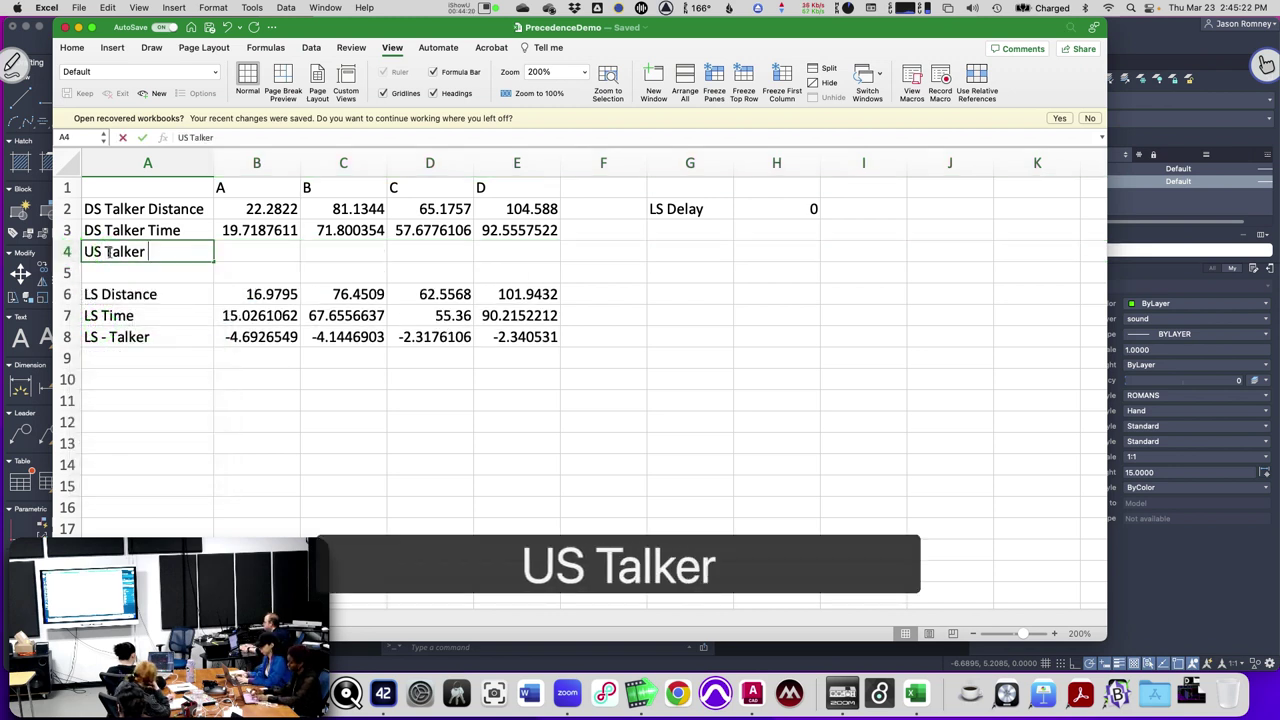
text(Distance)
key(Return)
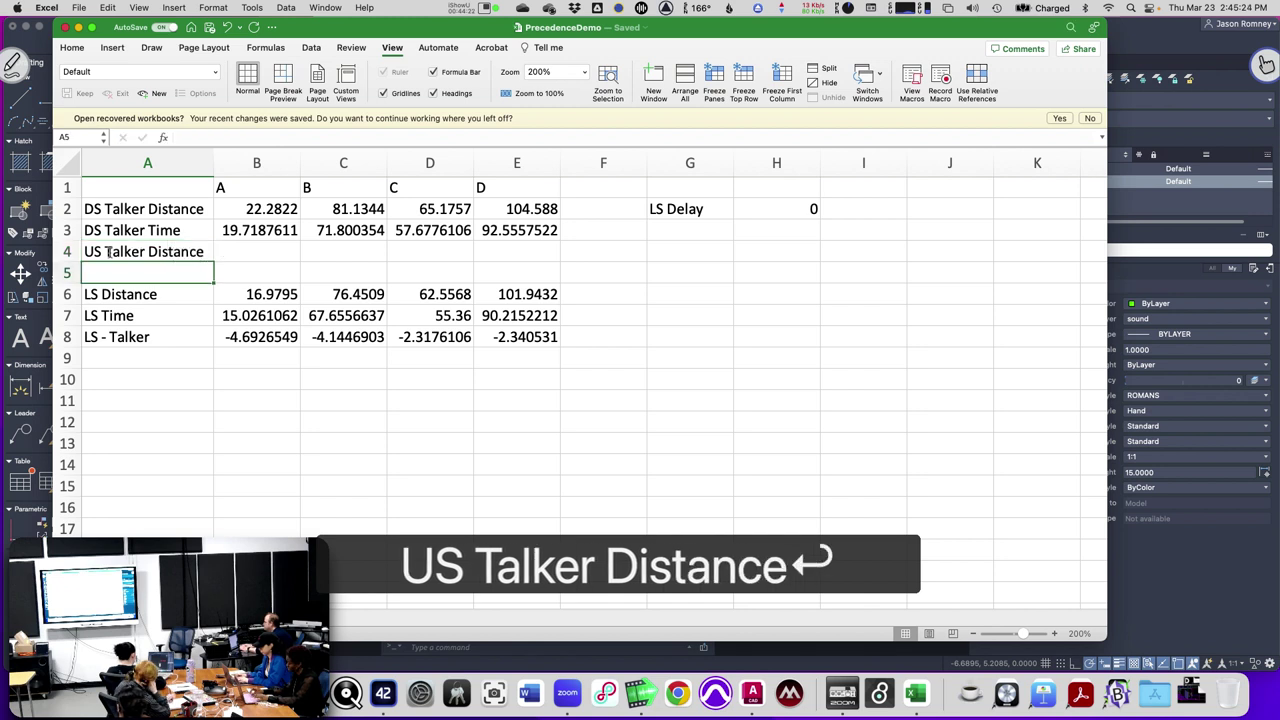
text(US Talk)
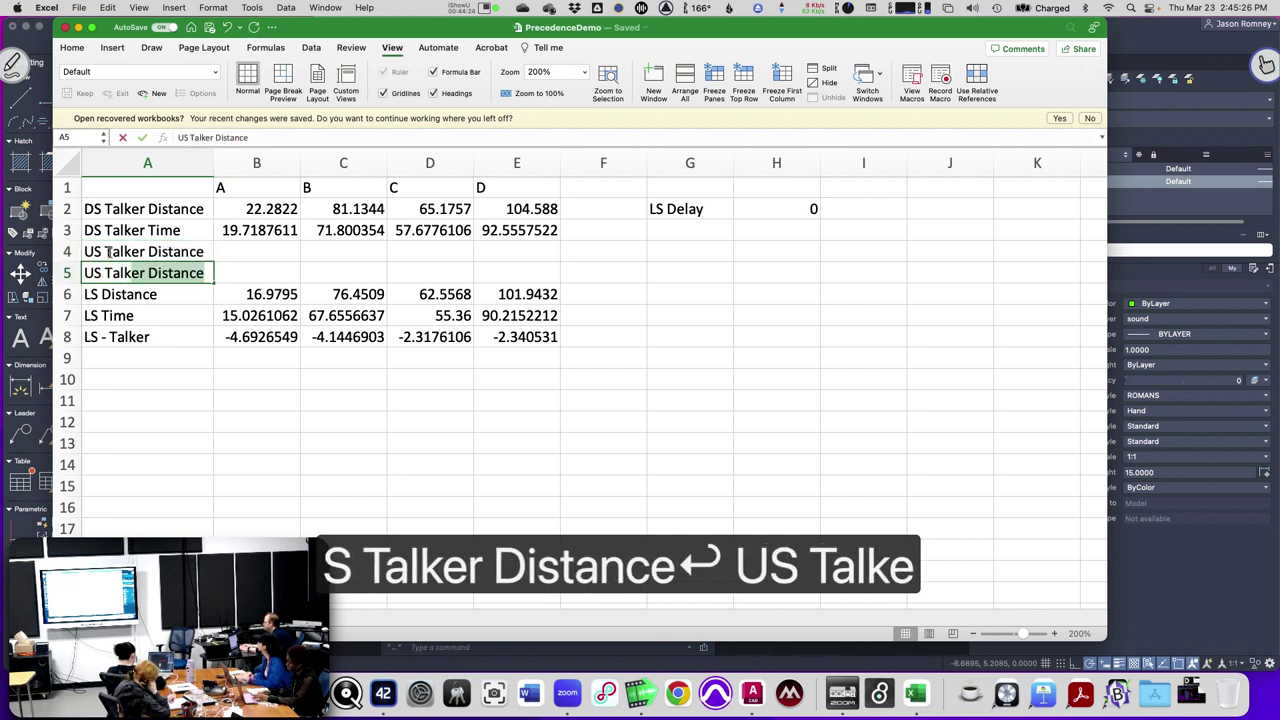
text(er Time)
key(Tab)
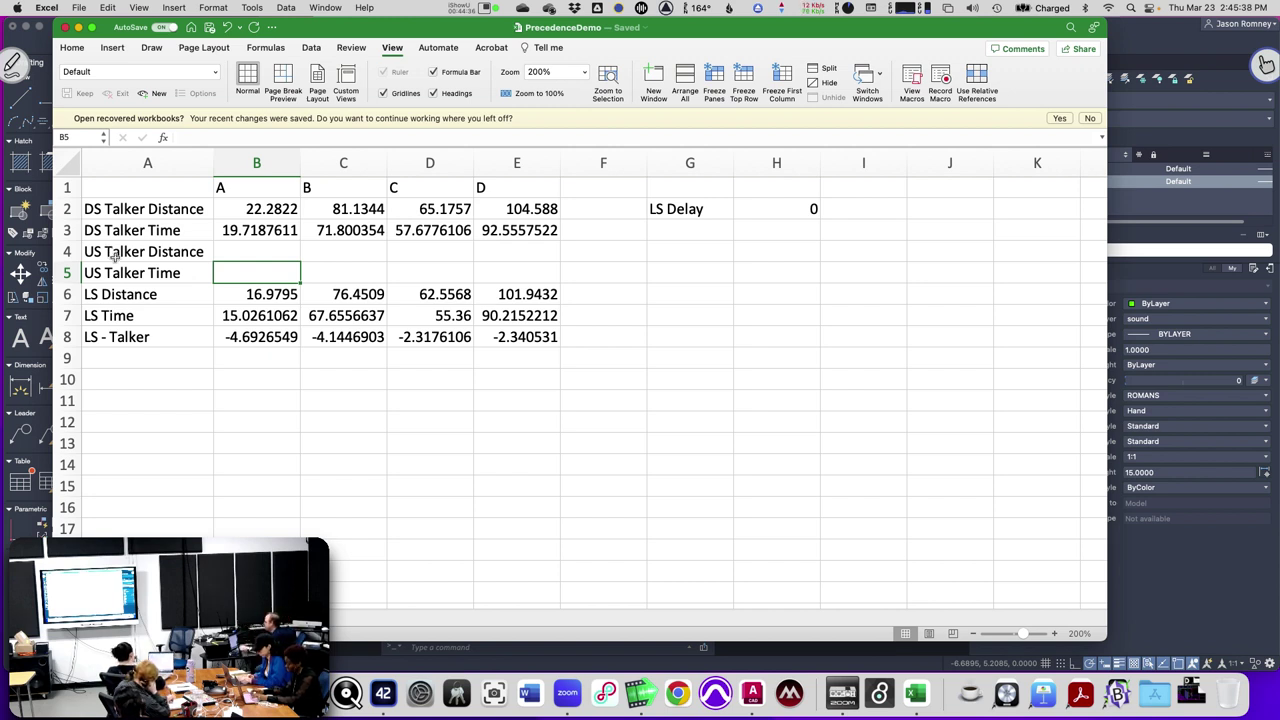
Select cell B2, then switch to AutoCAD and measure the distance from the downstage talker marker to the marker at position A.
click(257, 250)
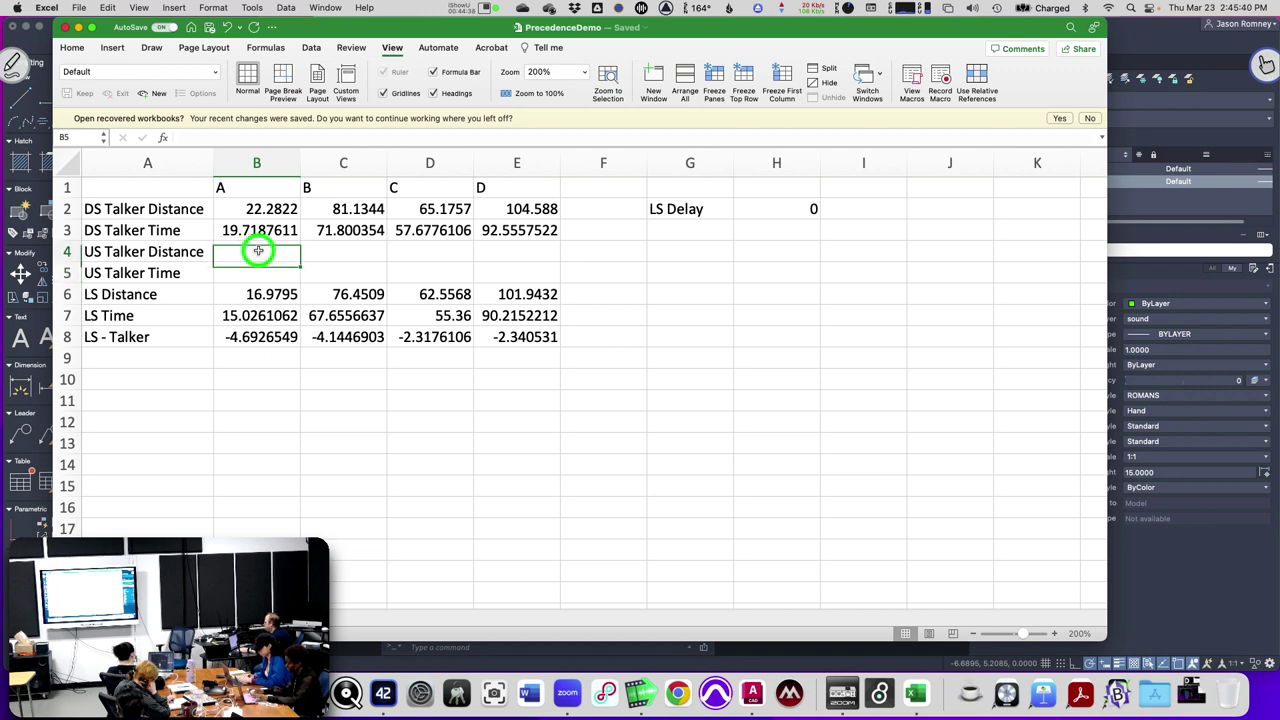
click(270, 212)
key(super+Tab)
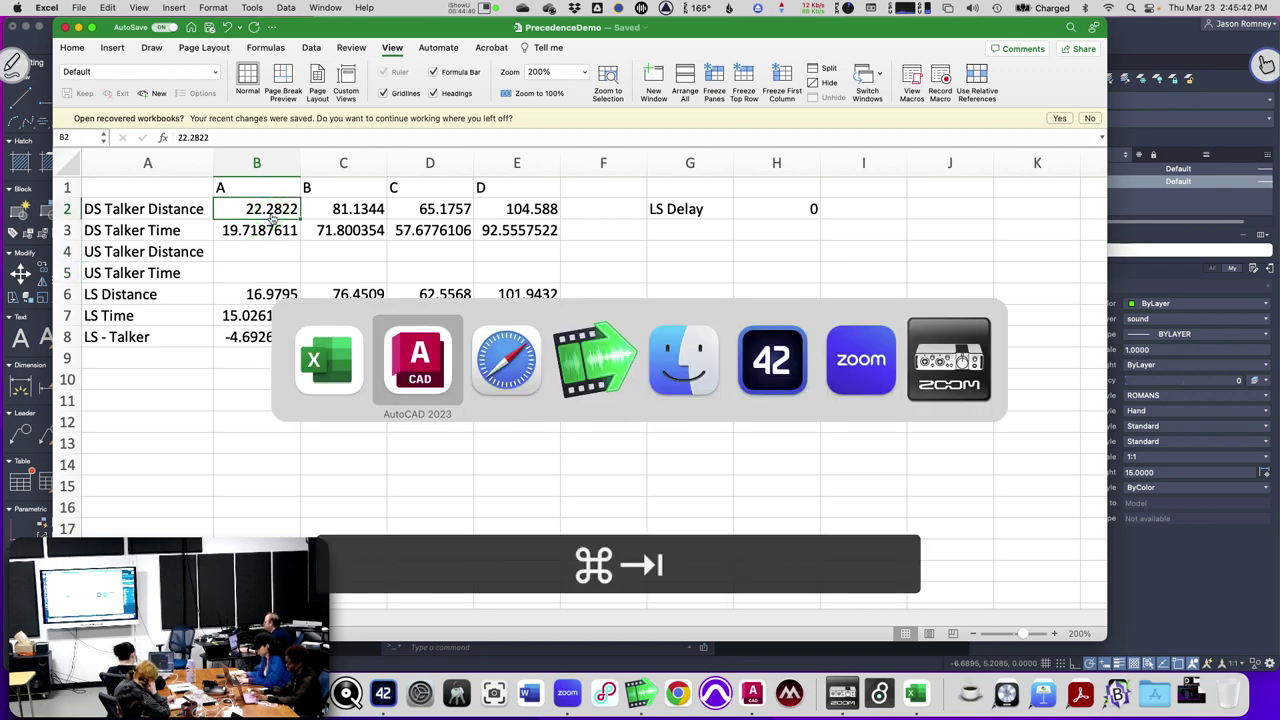
text(mea)
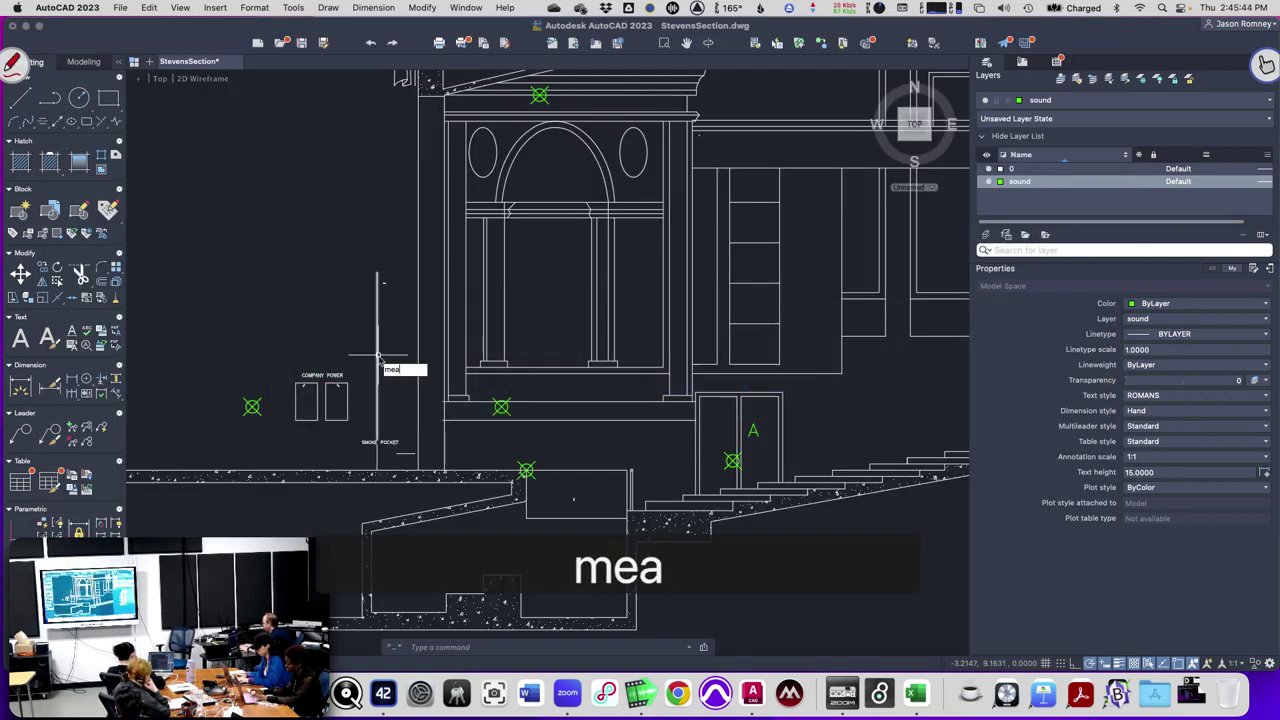
key(Return)
key(d)
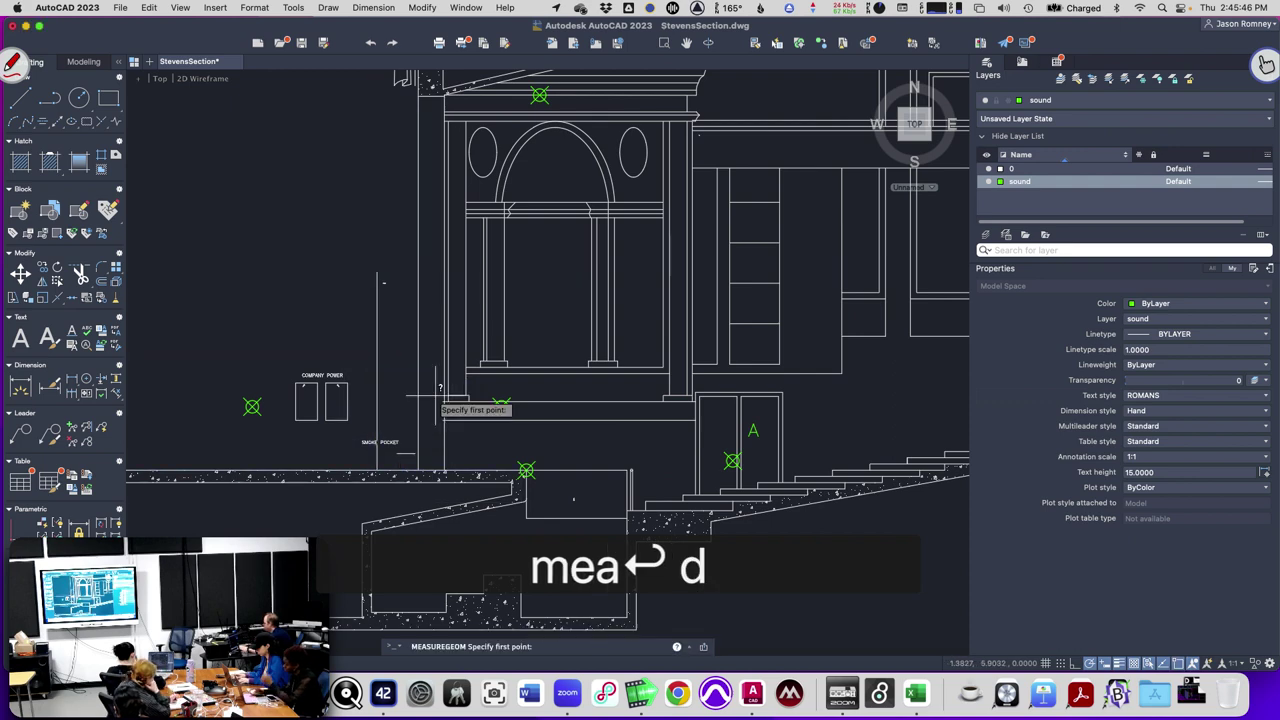
click(501, 407)
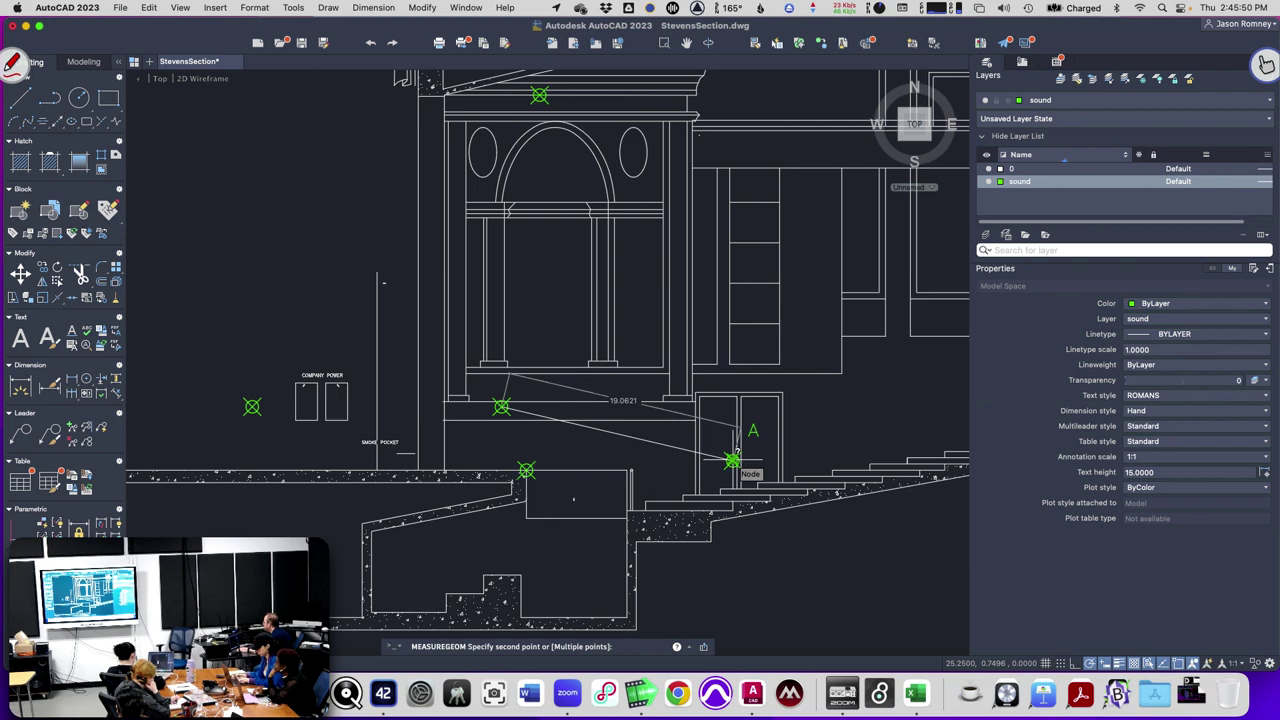
Switch to Excel and set the DS Talker Distance for position A to 19.0621.
key(super+Tab)
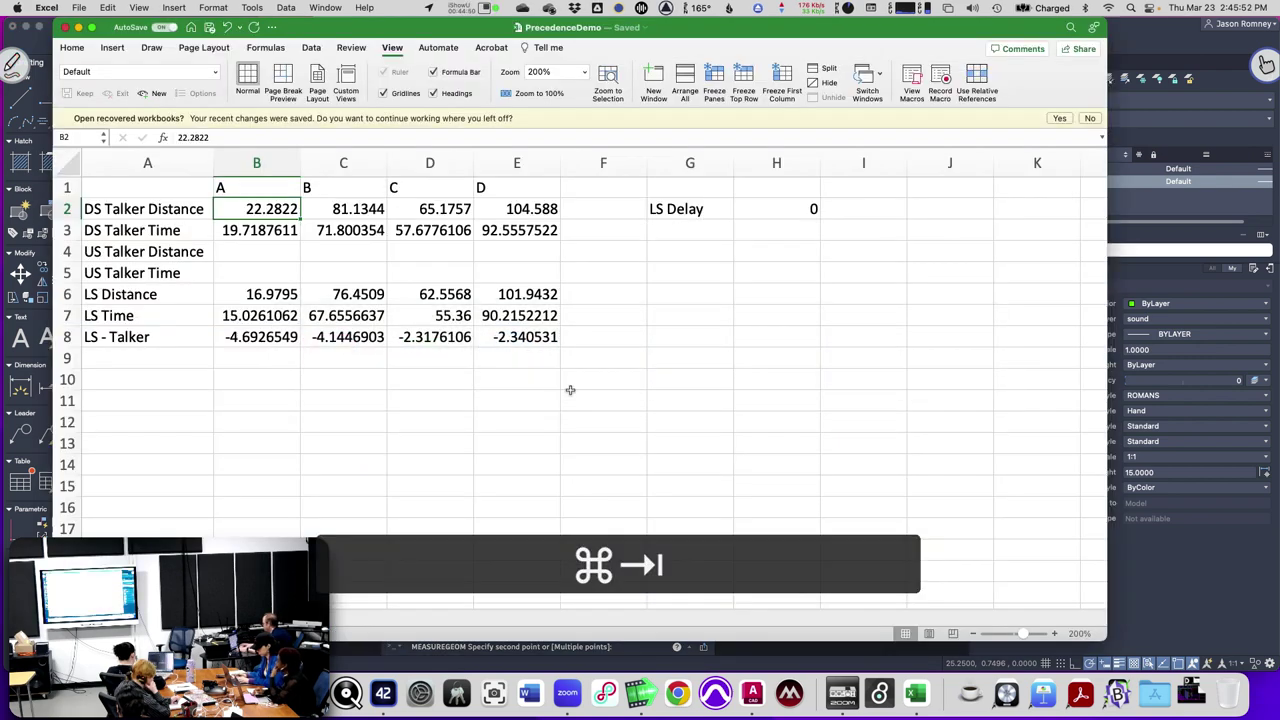
text(19.06)
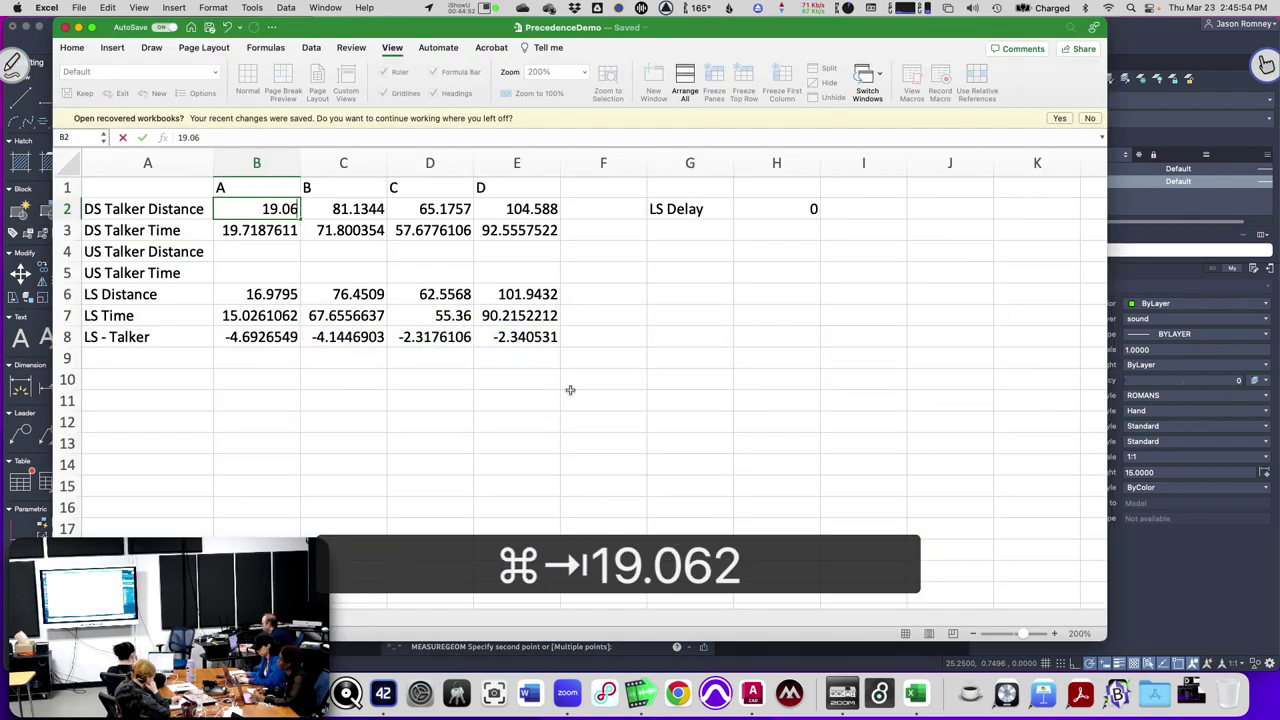
text(21)
key(Tab)
Switch to AutoCAD and measure the distance from the downstage talker marker to the marker at position B.
key(super+Tab)
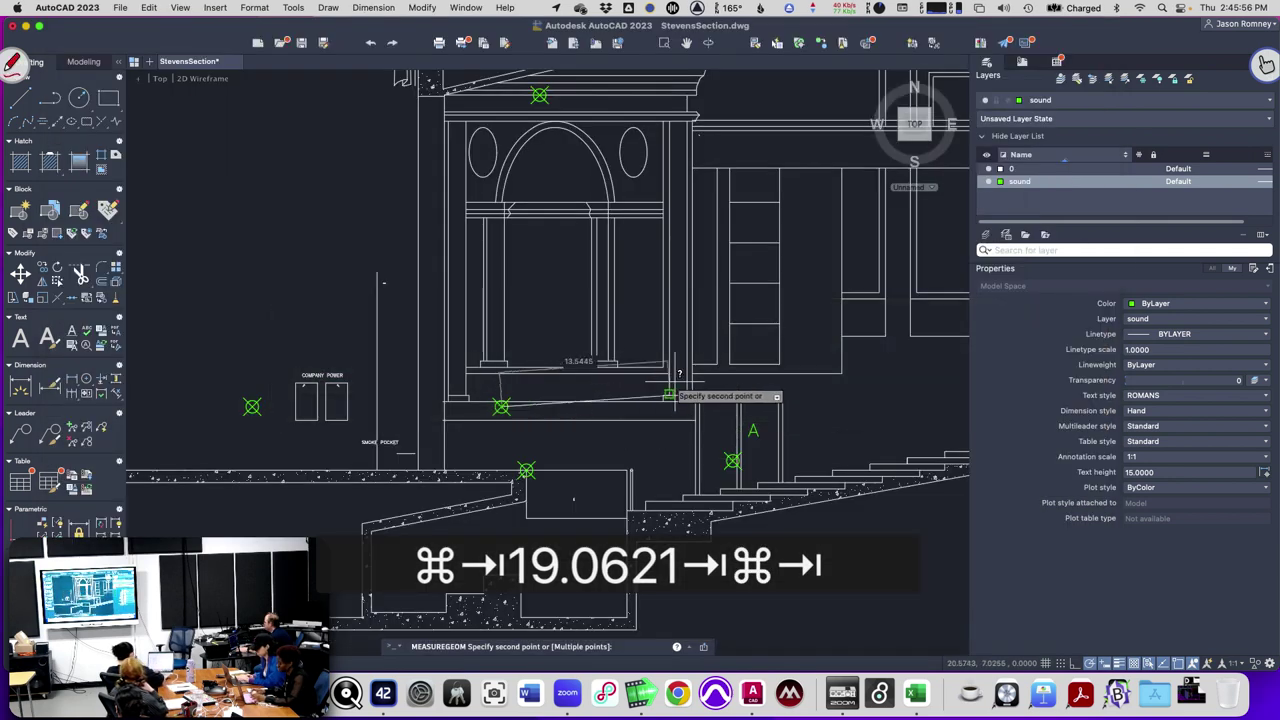
scroll(672, 390, down, 3)
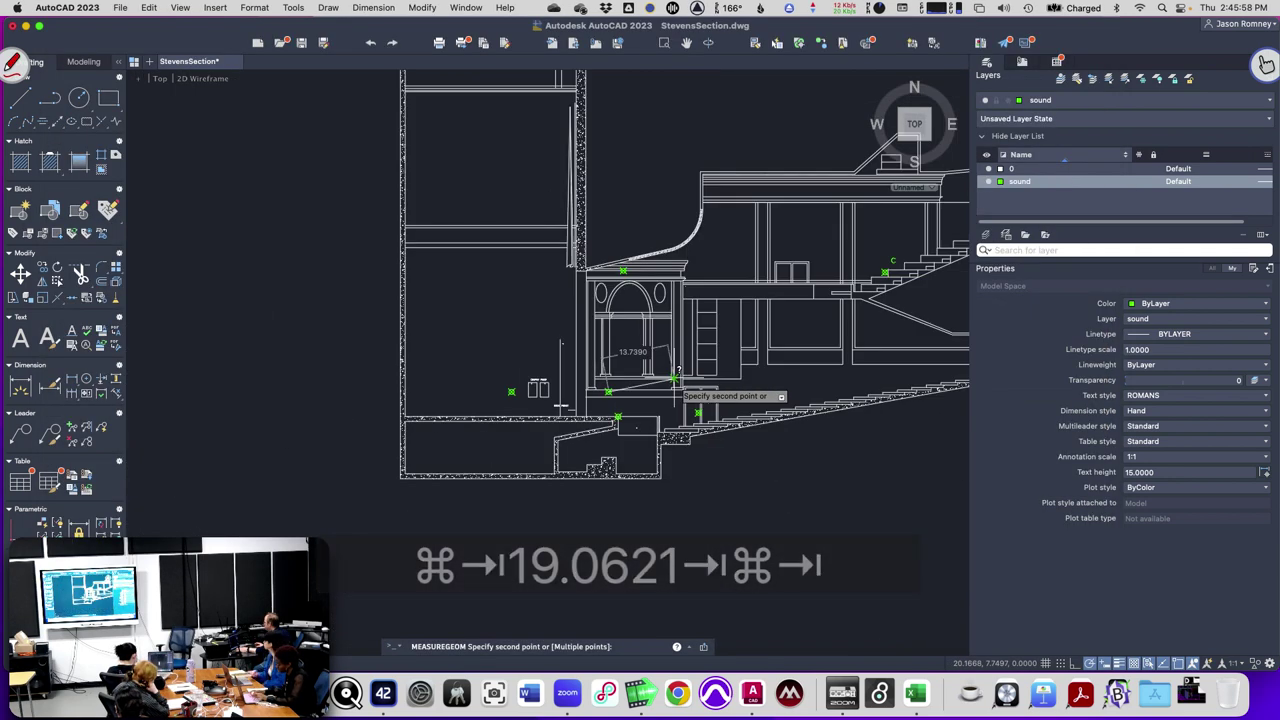
scroll(677, 380, right, 10)
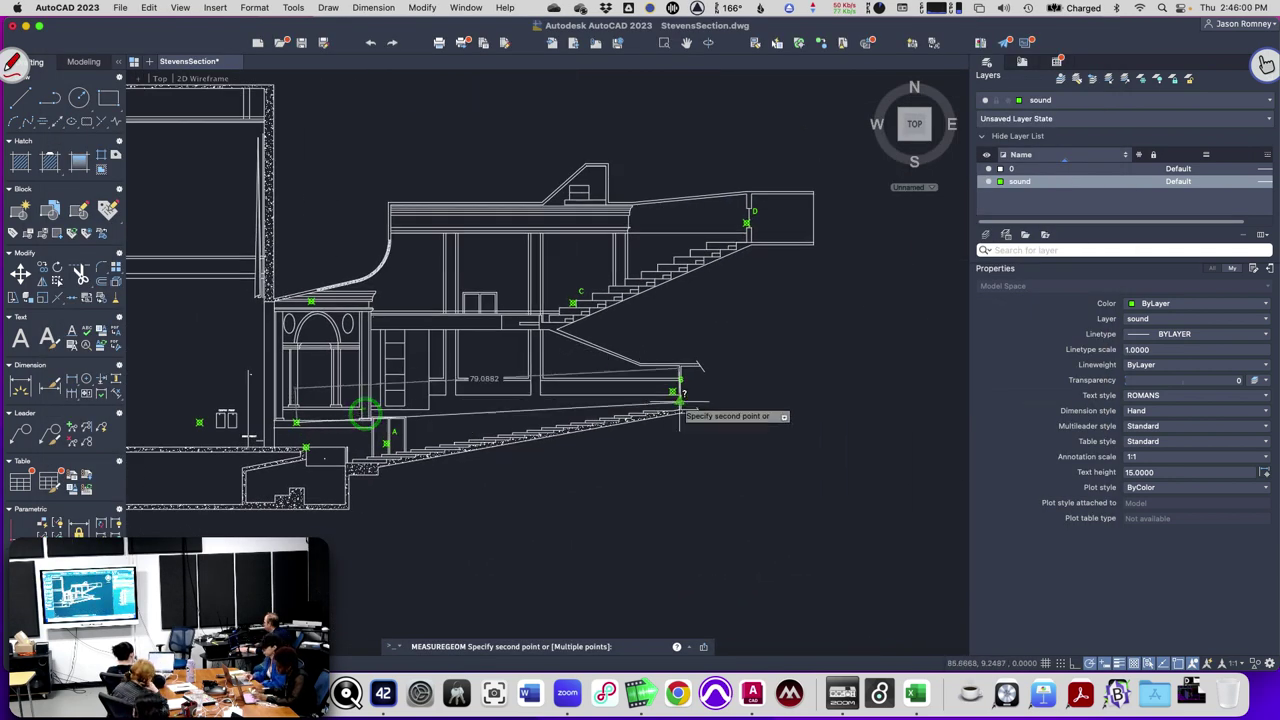
scroll(679, 402, up, 5)
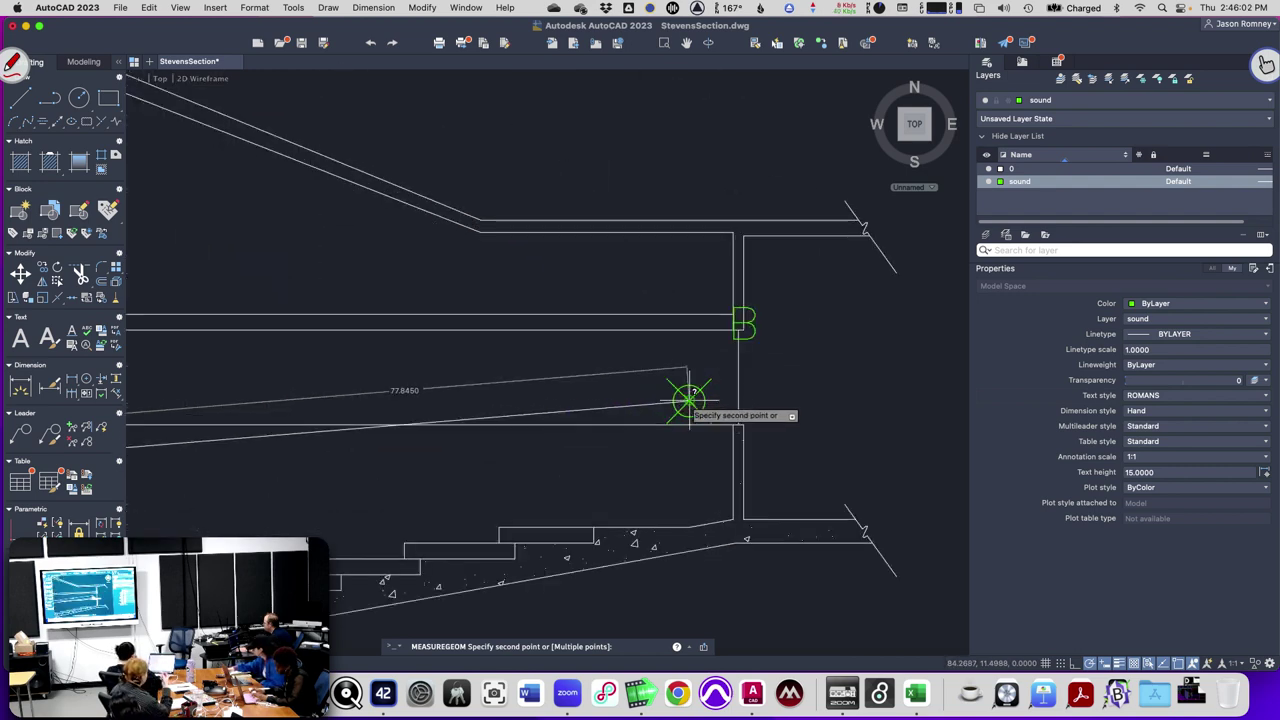
Switch to Excel, set the DS Talker Distance for position B to 77.845, and return to AutoCAD.
key(super+Tab)
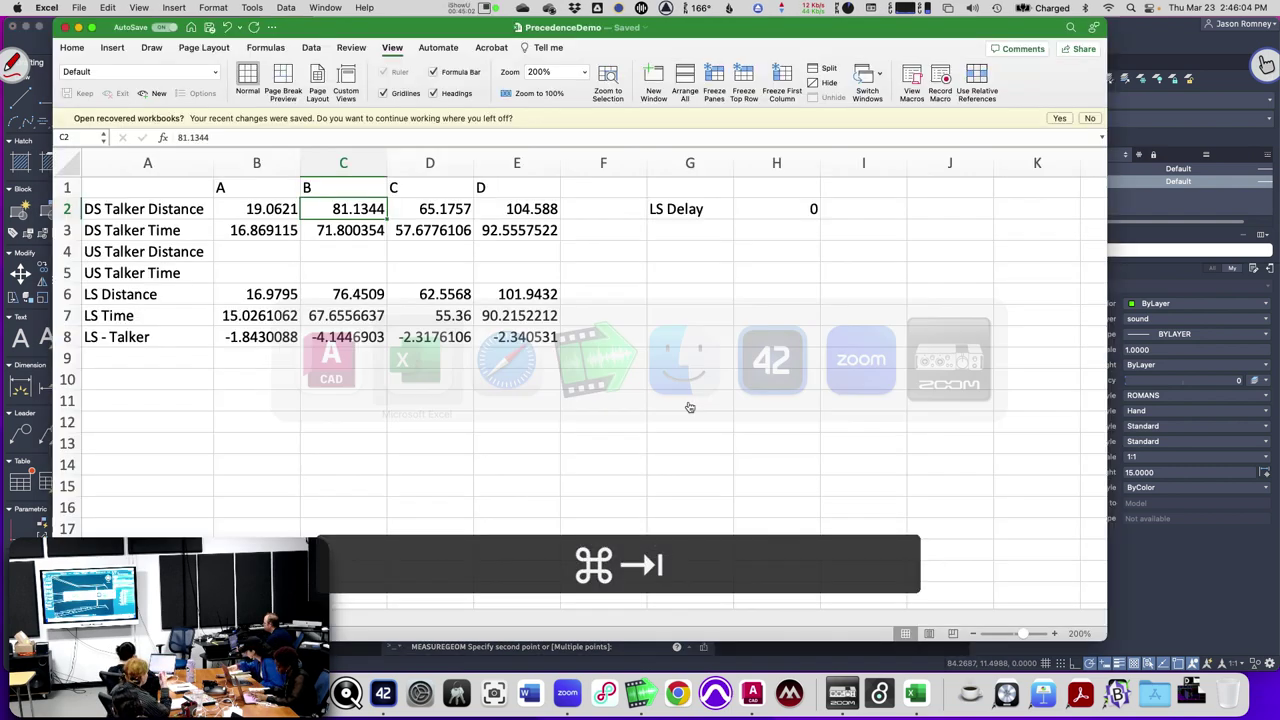
text(77.845)
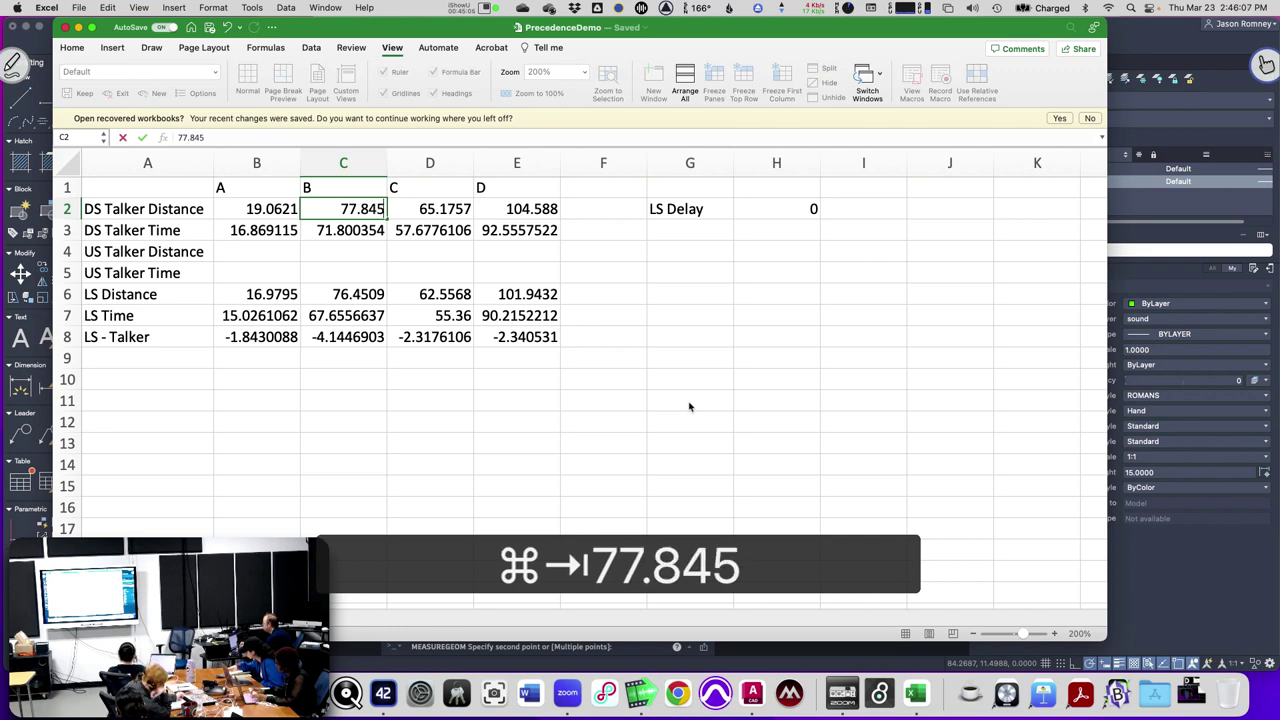
key(Tab)
key(super+Tab)
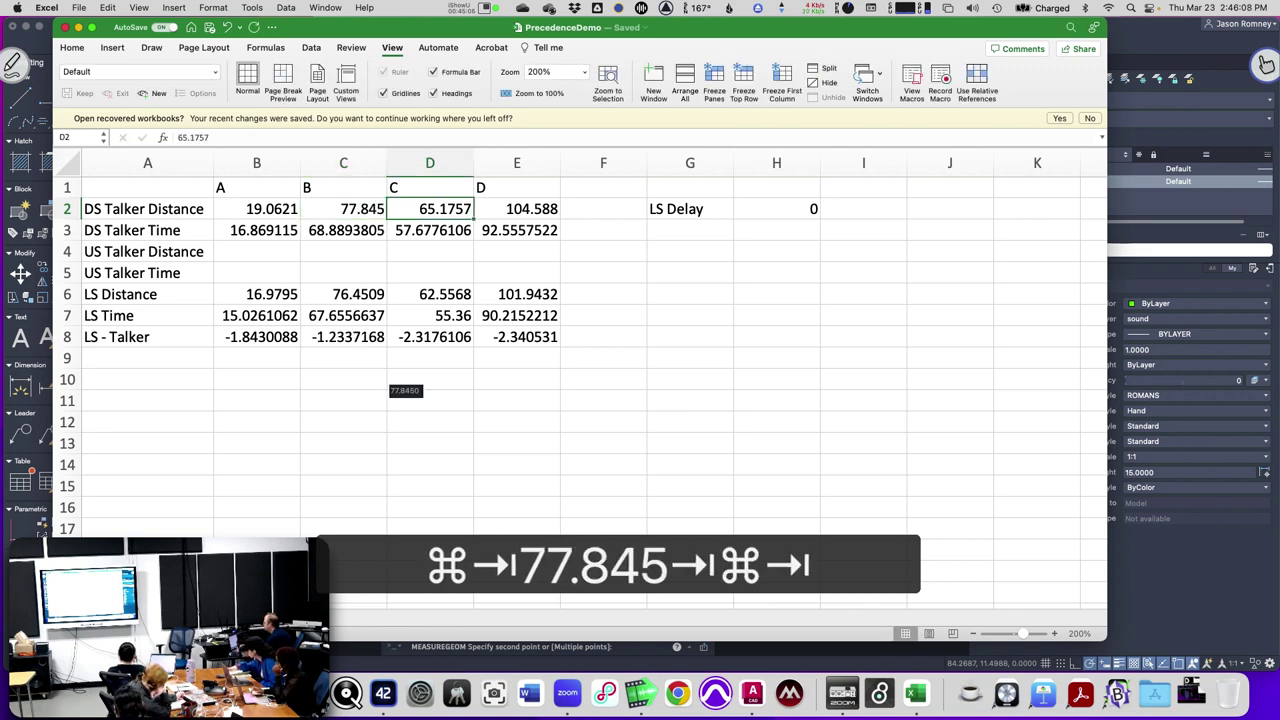
Measure from the downstage talker marker to the marker at position C, then switch to Excel and set its DS Talker Distance to 62.1336.
scroll(648, 390, down, 3)
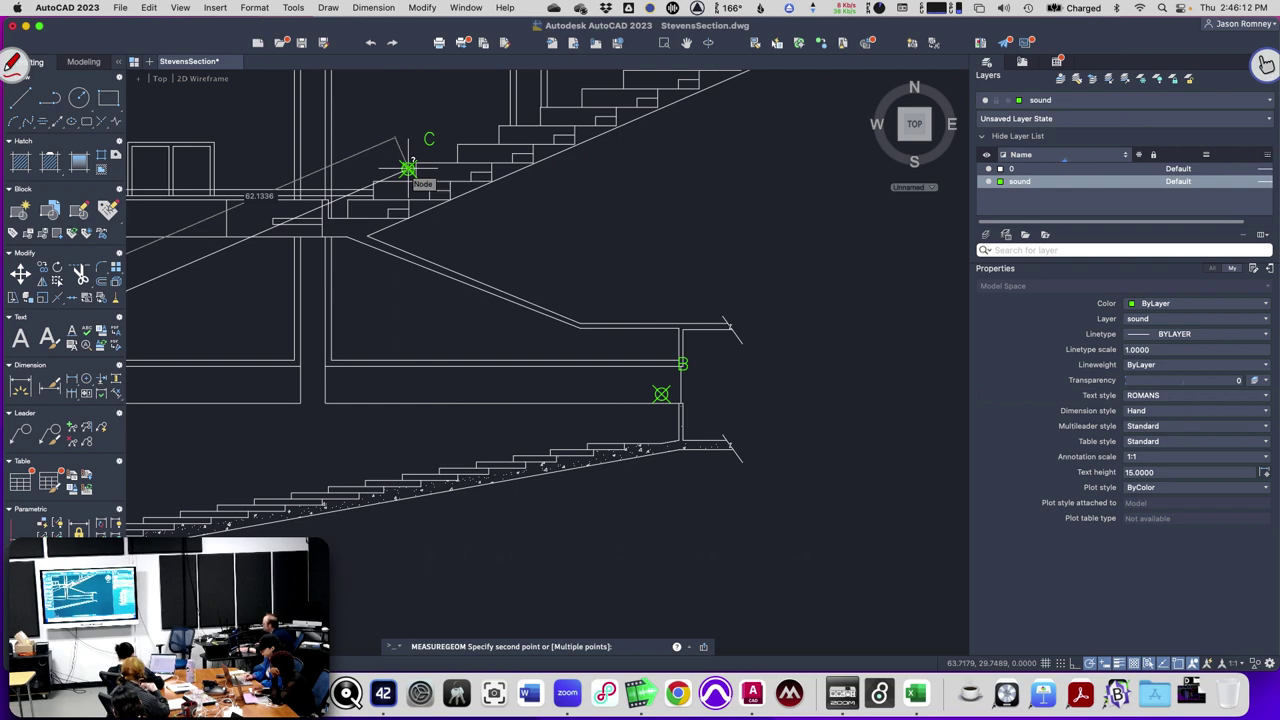
key(super+Tab)
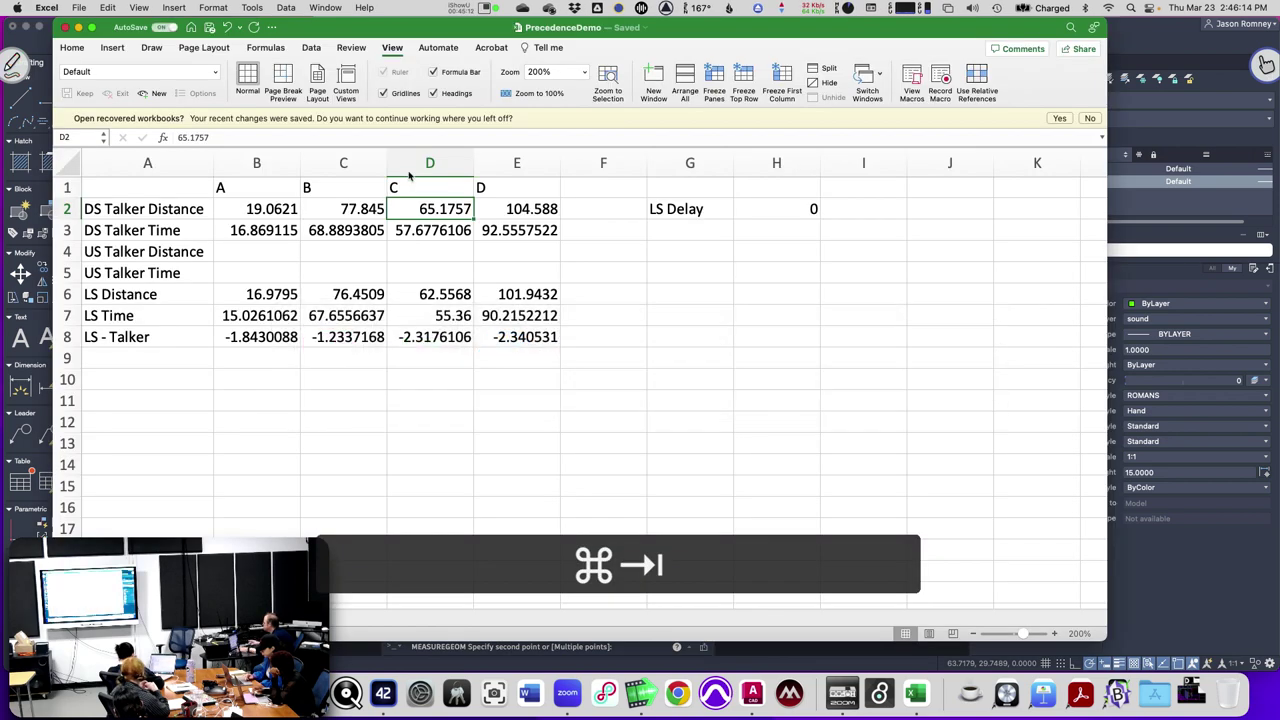
text(62.1336)
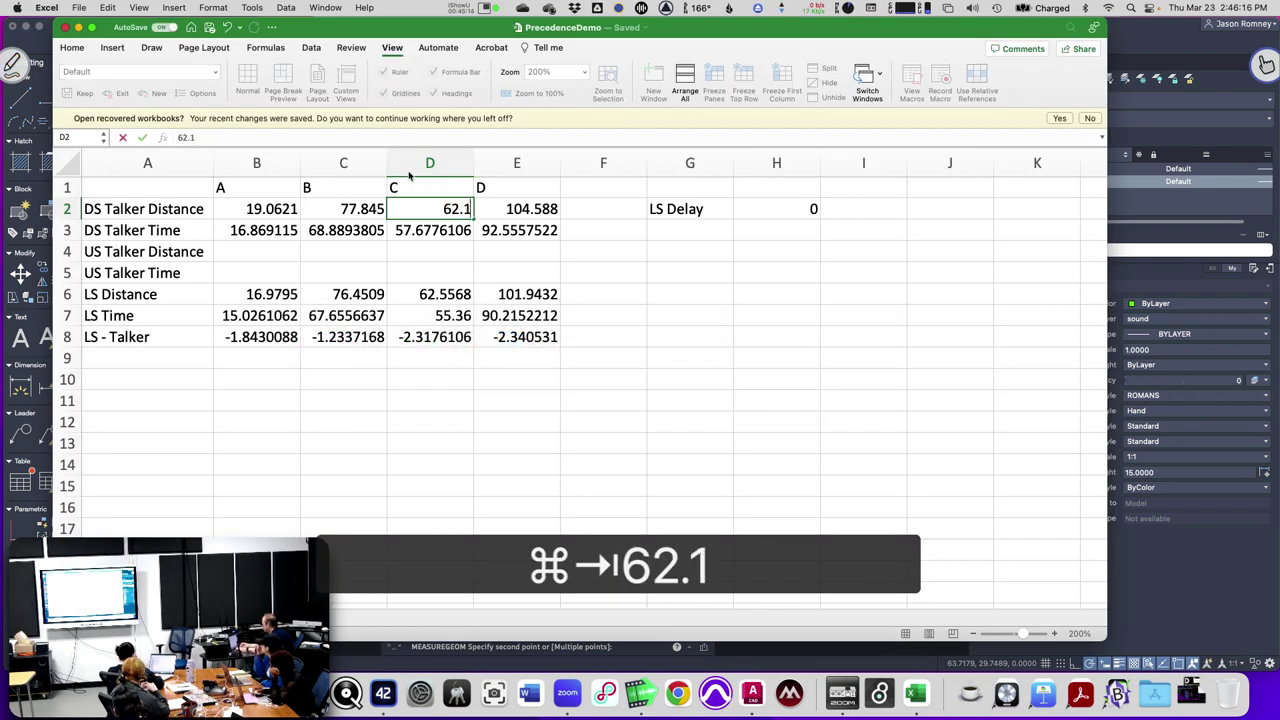
key(Tab)
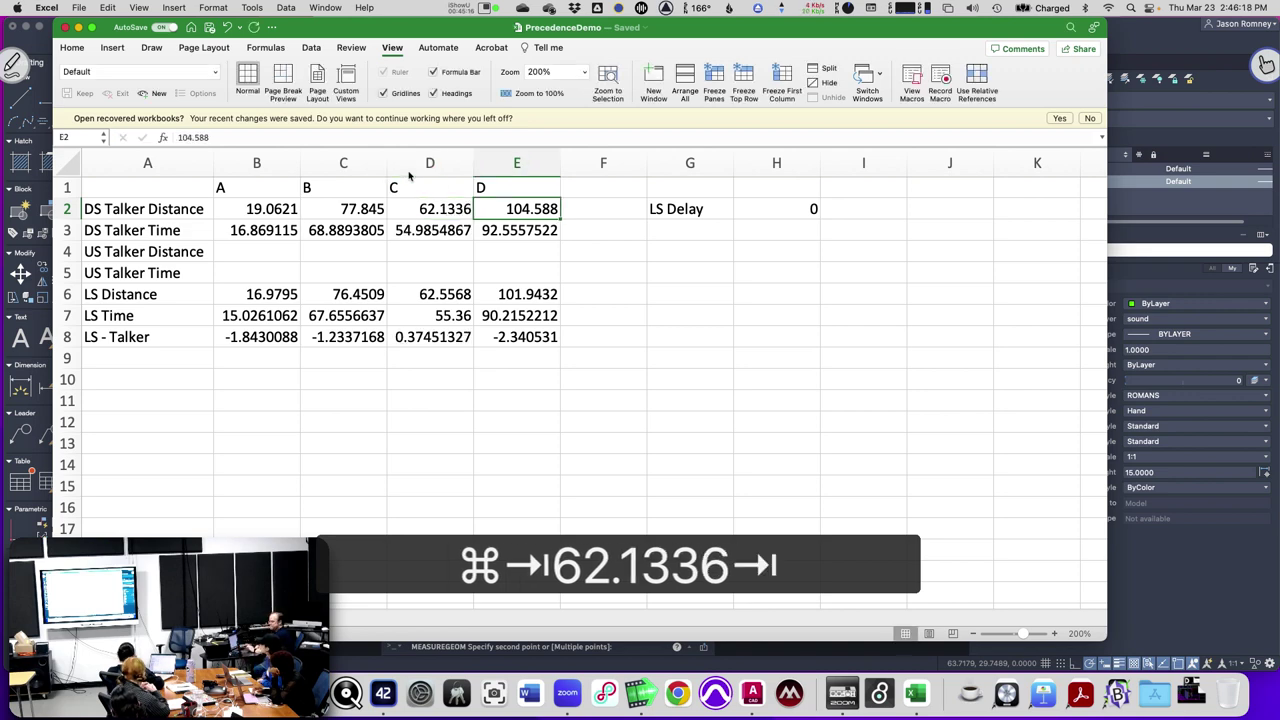
Measure from the downstage talker marker to the marker at position D in AutoCAD, then set its DS Talker Distance in Excel to 101.5626.
key(super+Tab)
scroll(457, 251, up, 2)
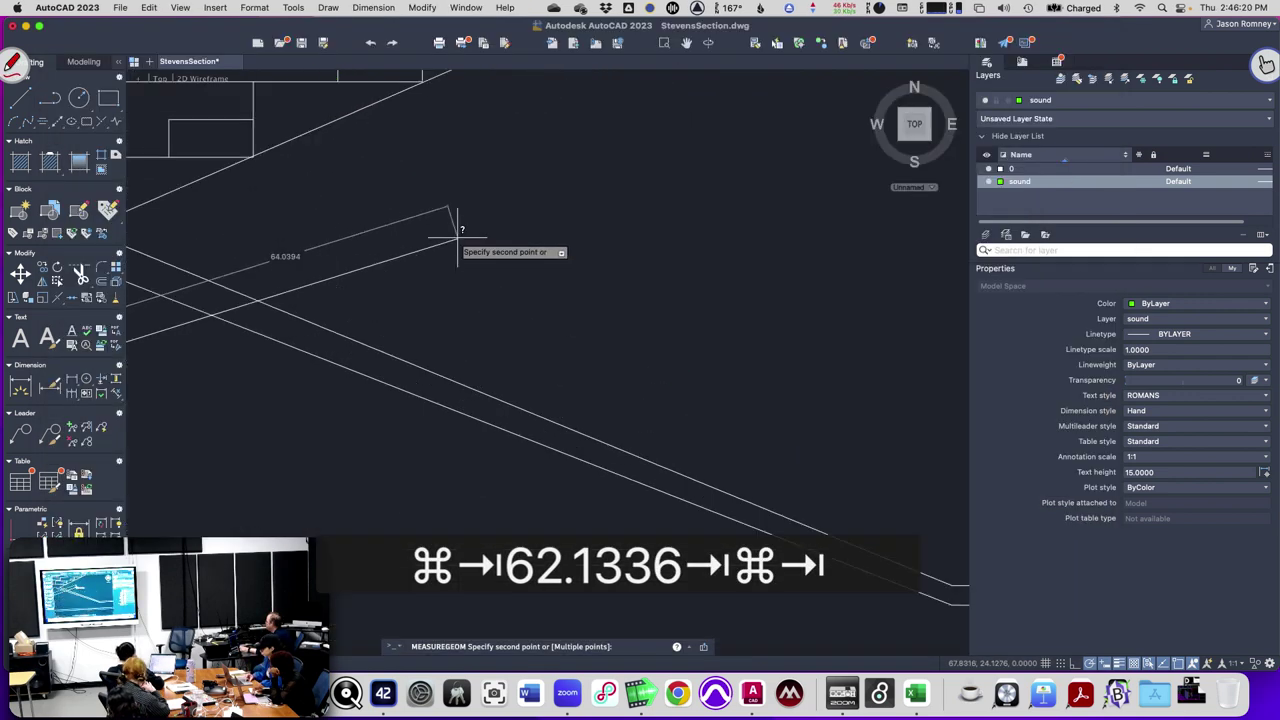
scroll(458, 238, down, 4)
scroll(614, 130, up, 5)
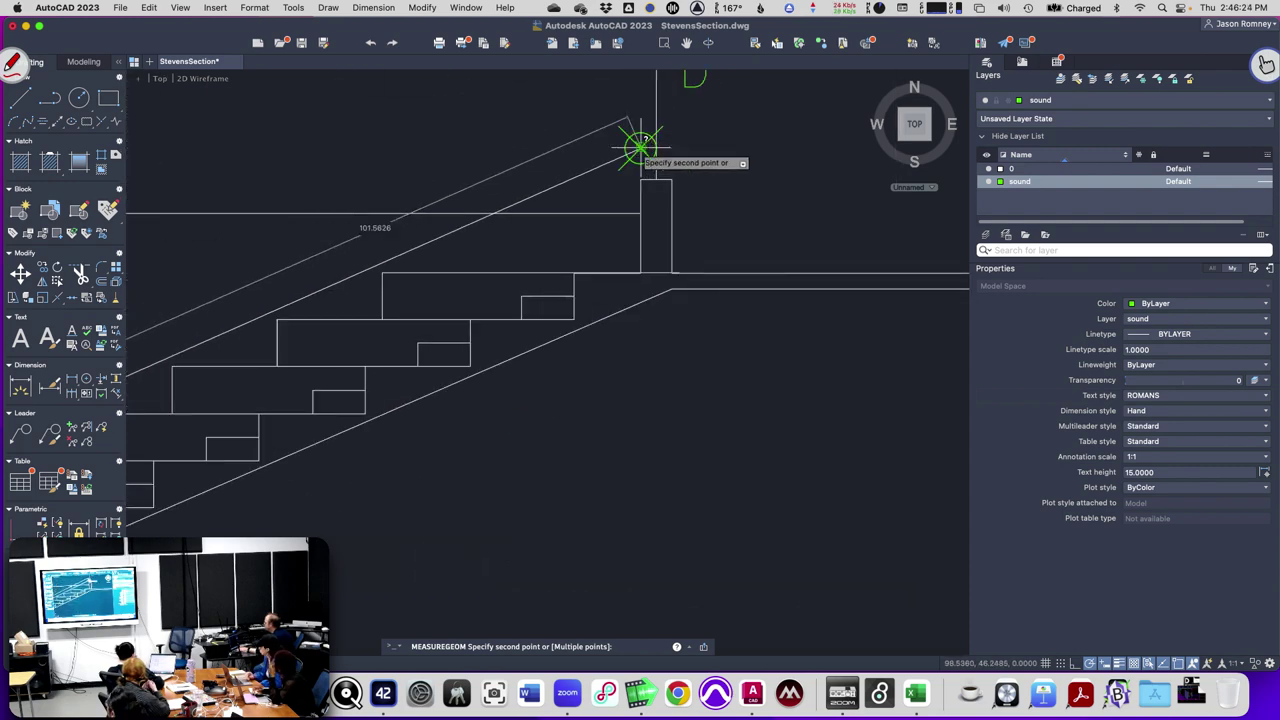
key(super+Tab)
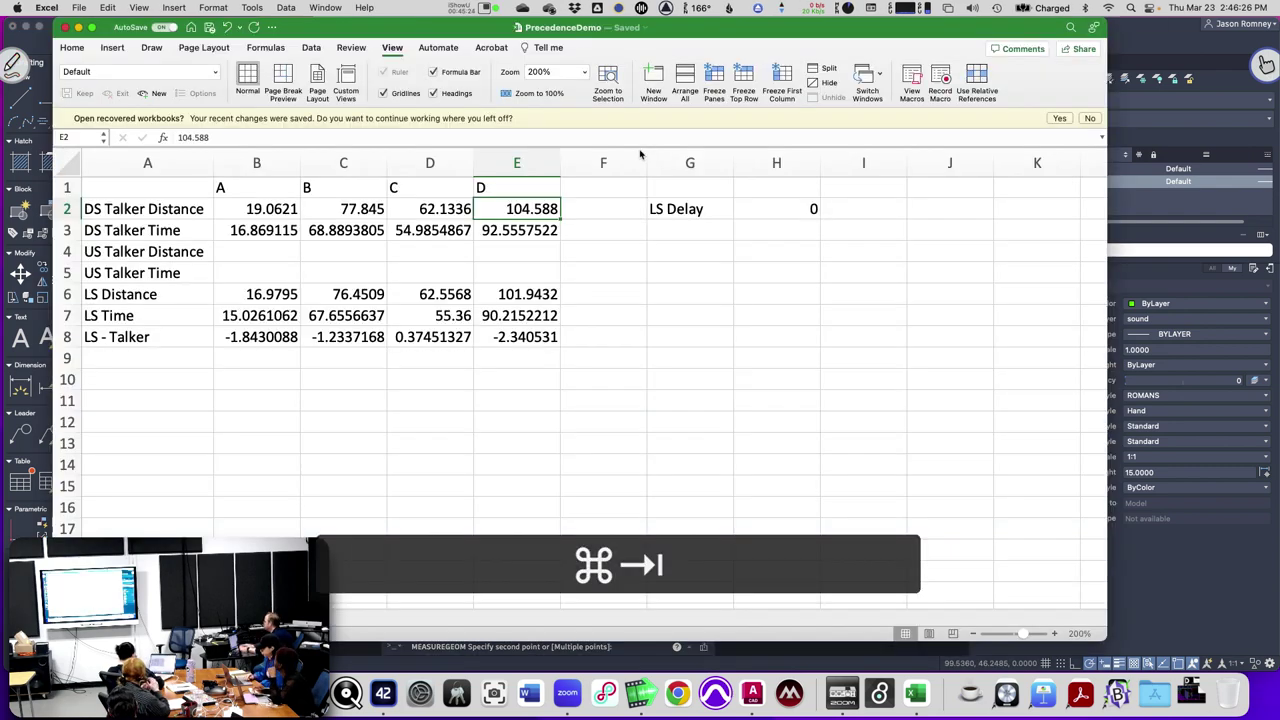
text(101.5626)
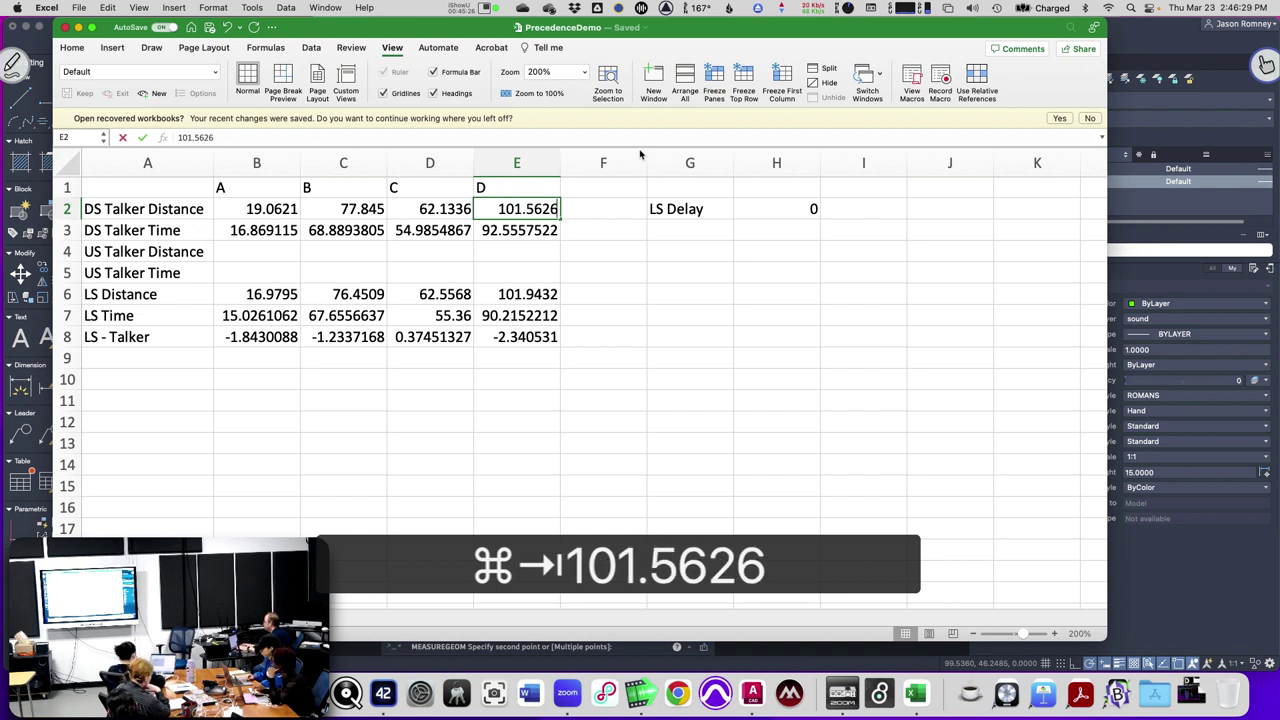
key(Return)
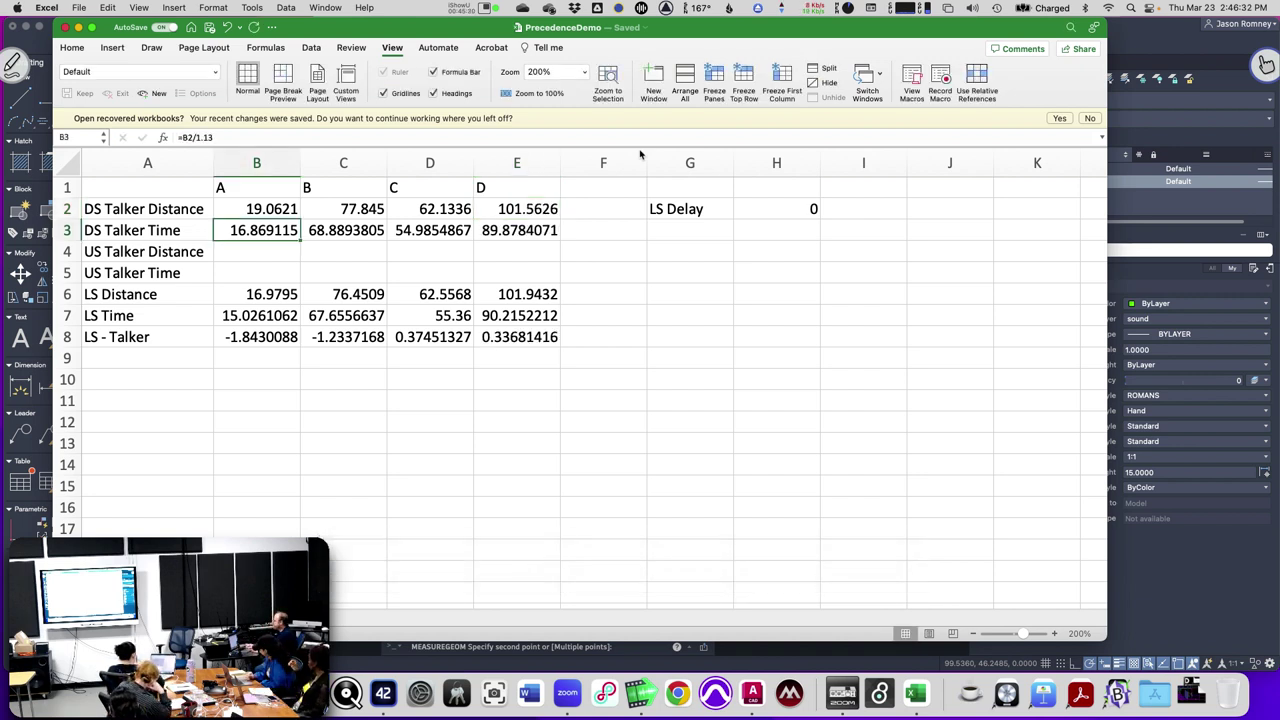
Examine the DS Talker Distance and DS Talker Time cells in rows 2 and 3.
key(Up)
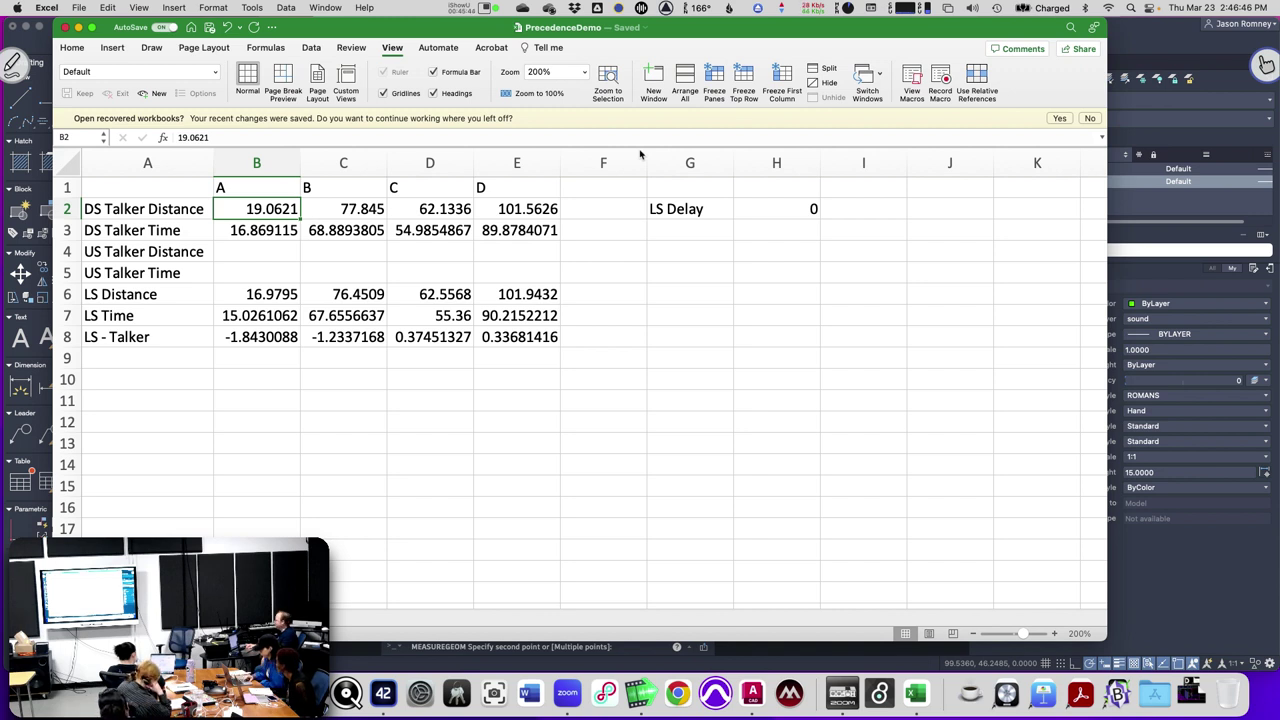
key(Down)
key(Left)
key(Right)
key(Right)
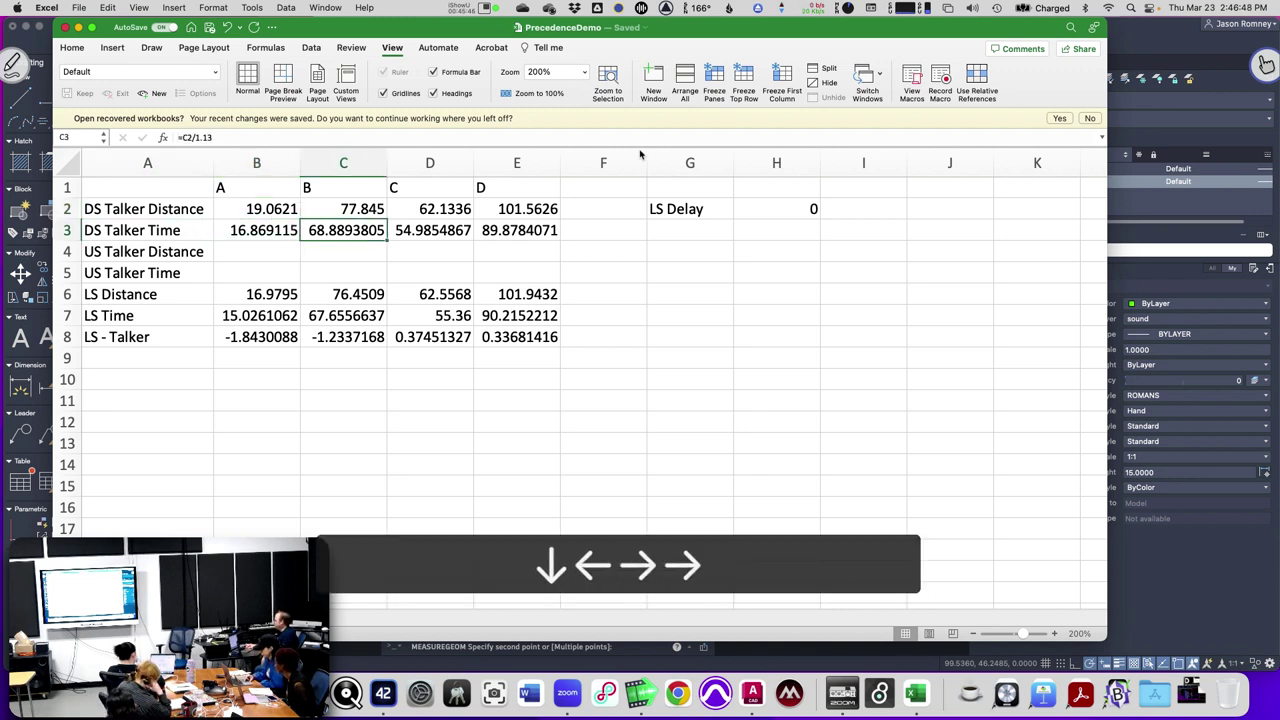
key(Left)
key(Left)
key(Right)
key(Right)
key(Right)
key(Left)
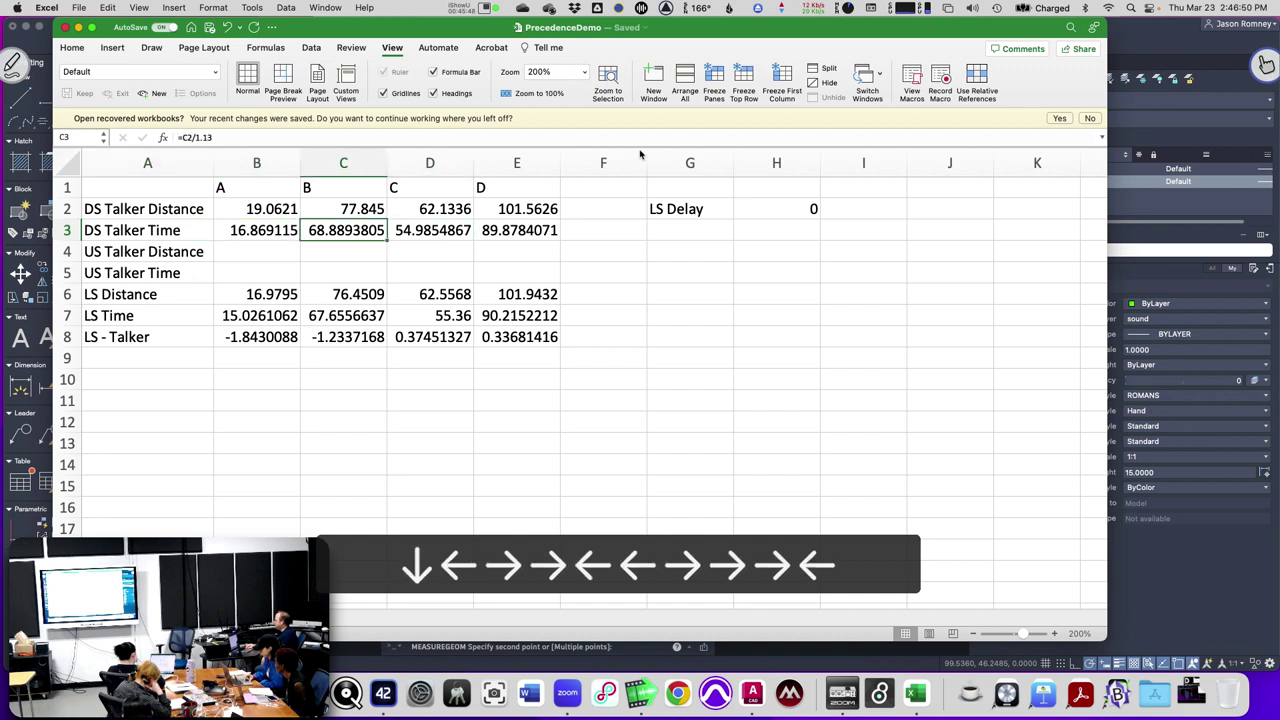
key(Left)
key(Up)
Select cell B4, then switch to AutoCAD and measure the distance from the upstage talker marker to the marker at position A.
key(Down)
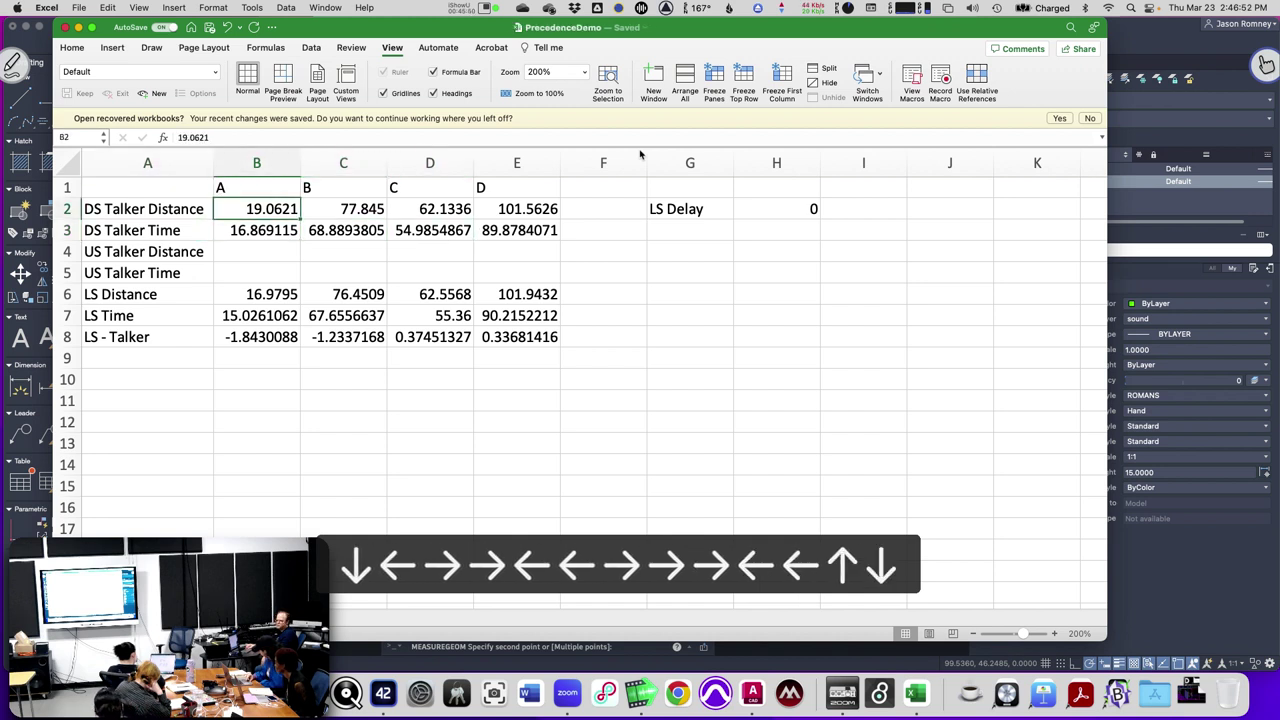
key(Down)
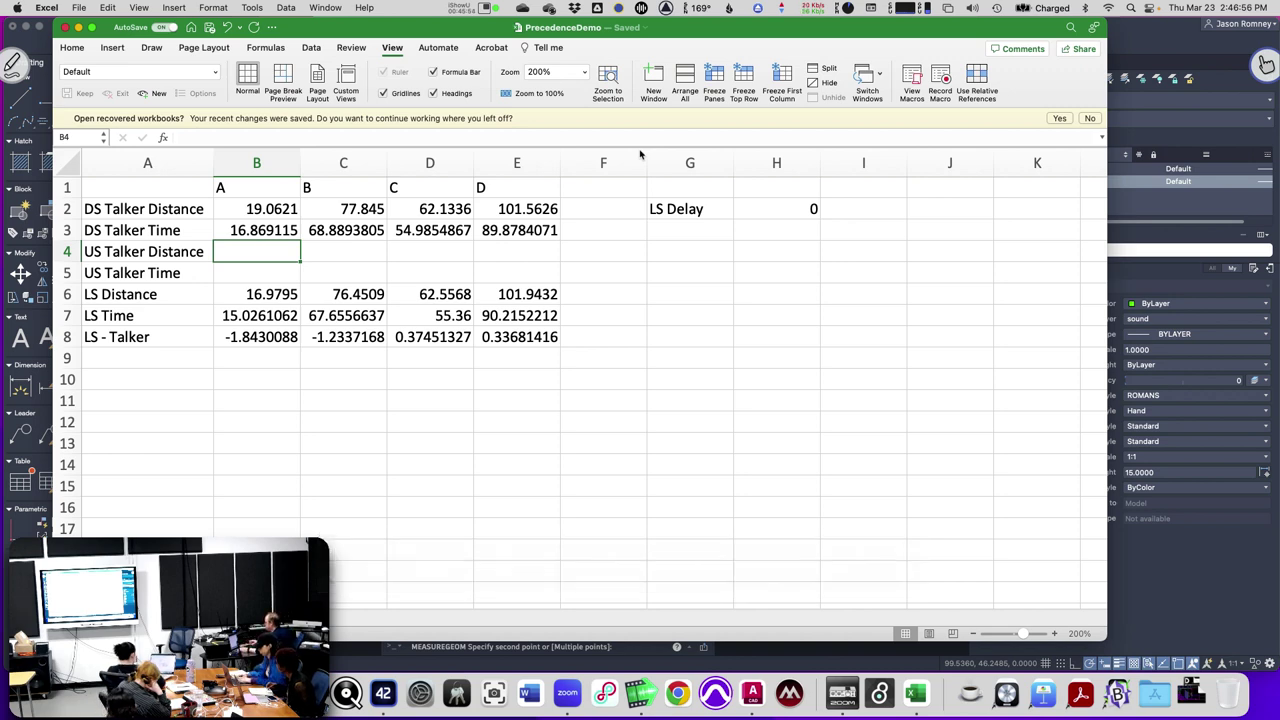
key(super+Tab)
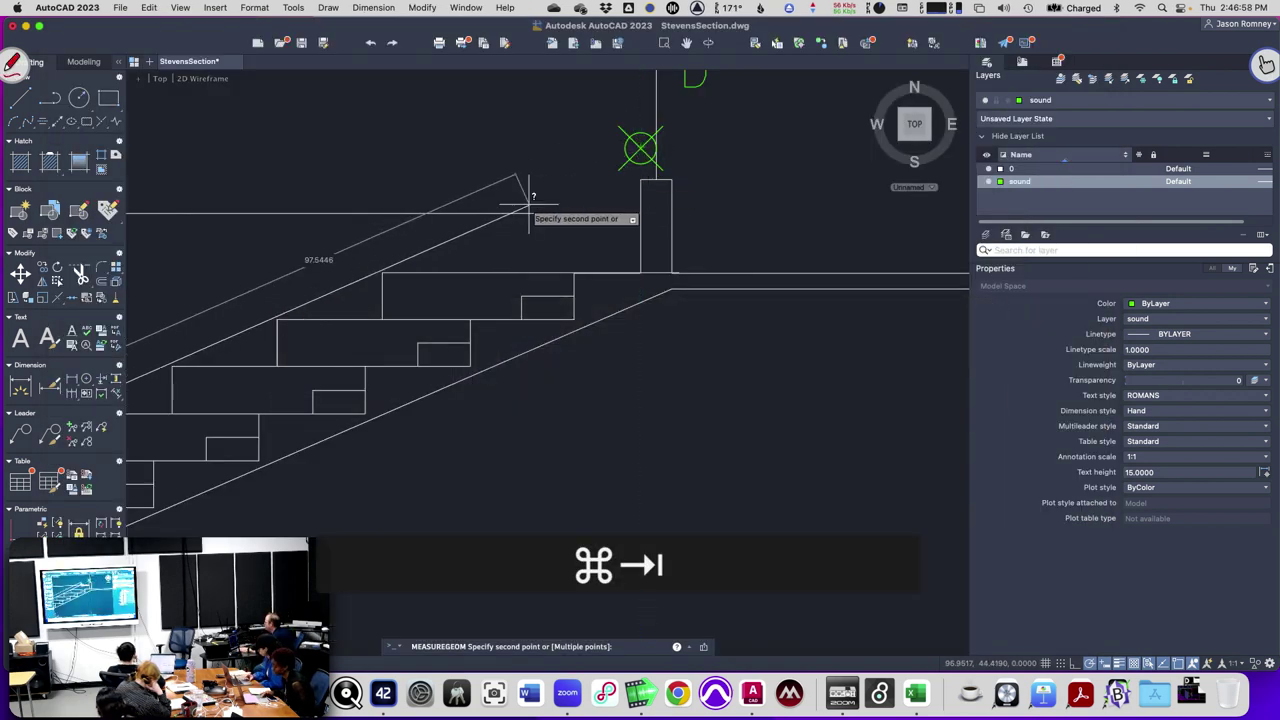
key(Escape)
scroll(529, 204, down, 10)
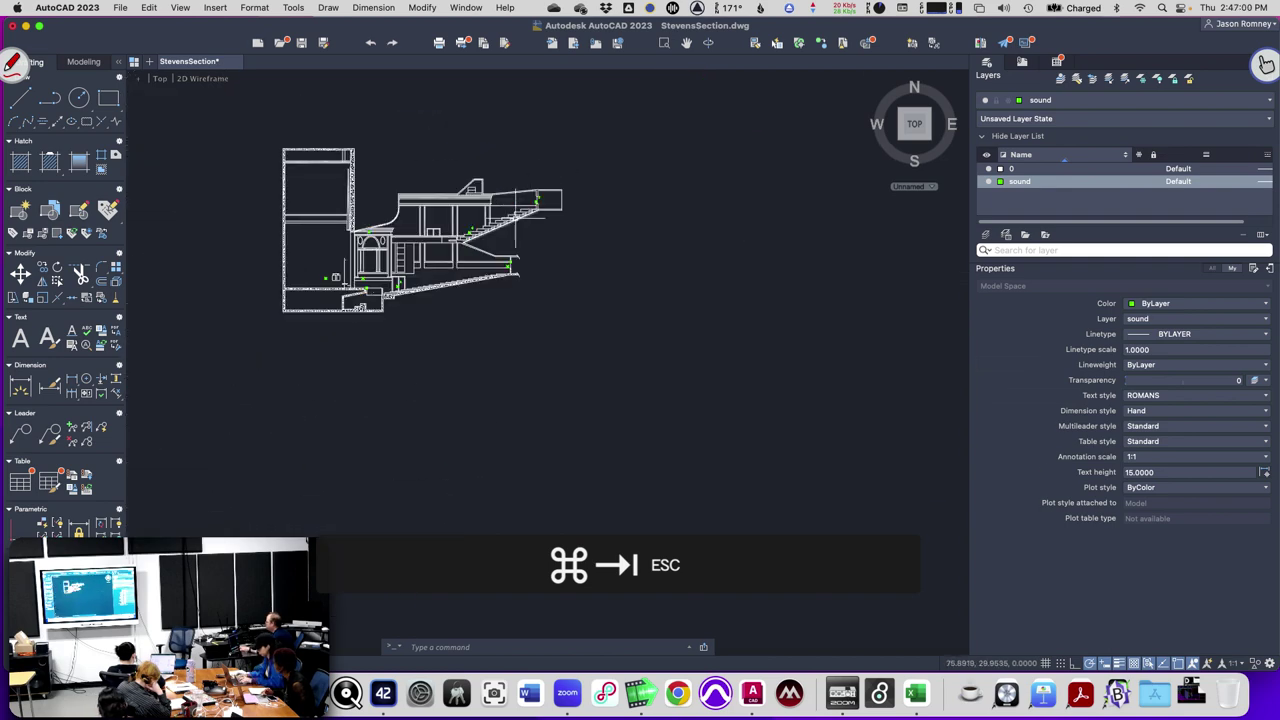
scroll(330, 277, up, 5)
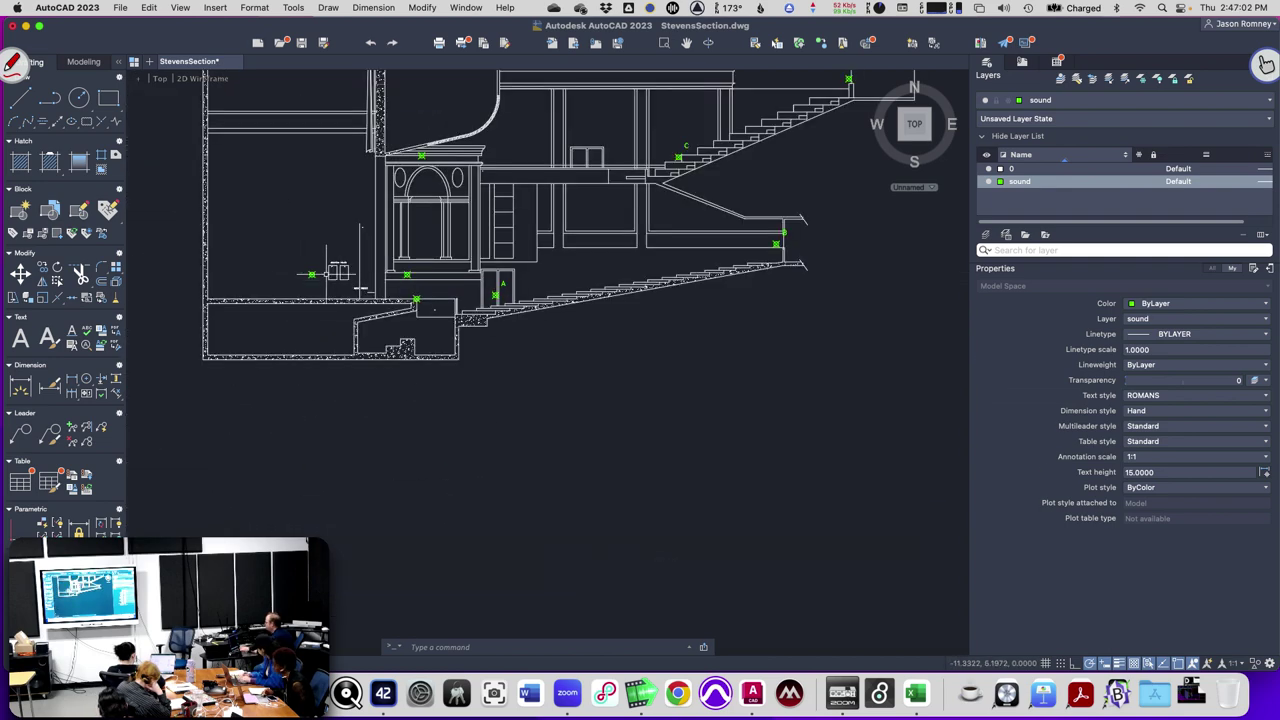
scroll(330, 277, up, 2)
scroll(305, 270, up, 2)
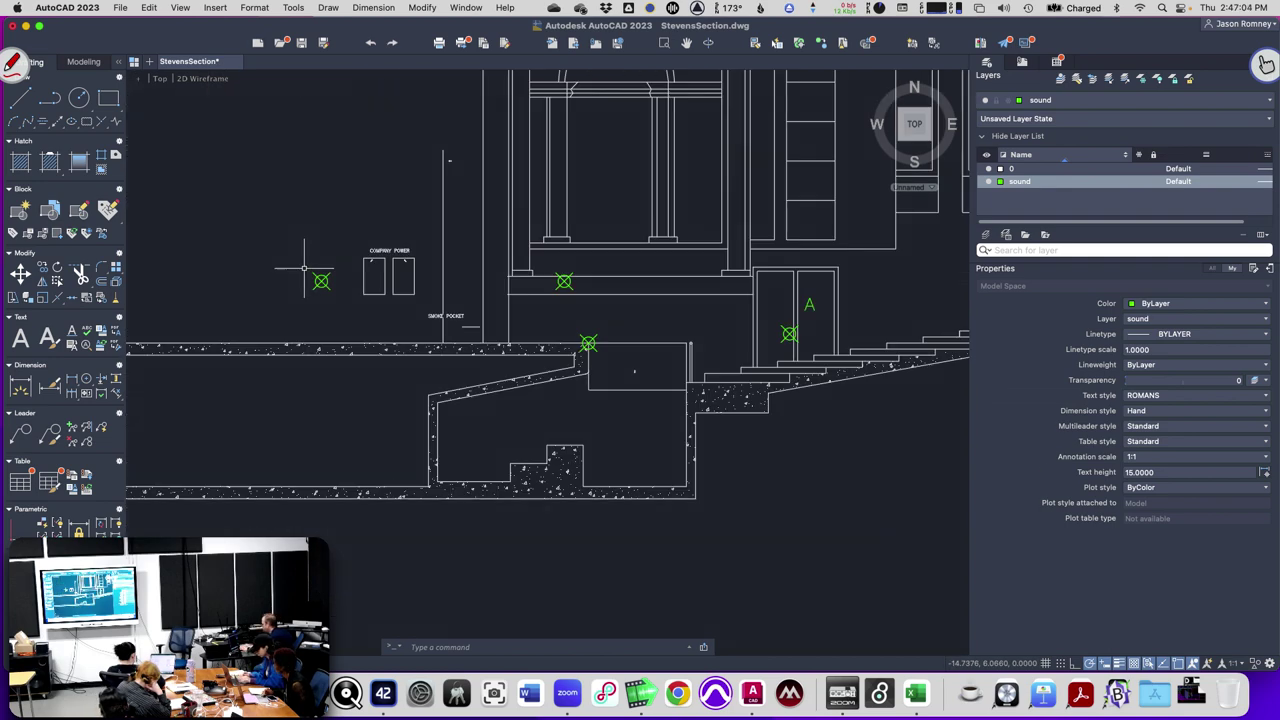
text(mea)
key(Return)
text(d)
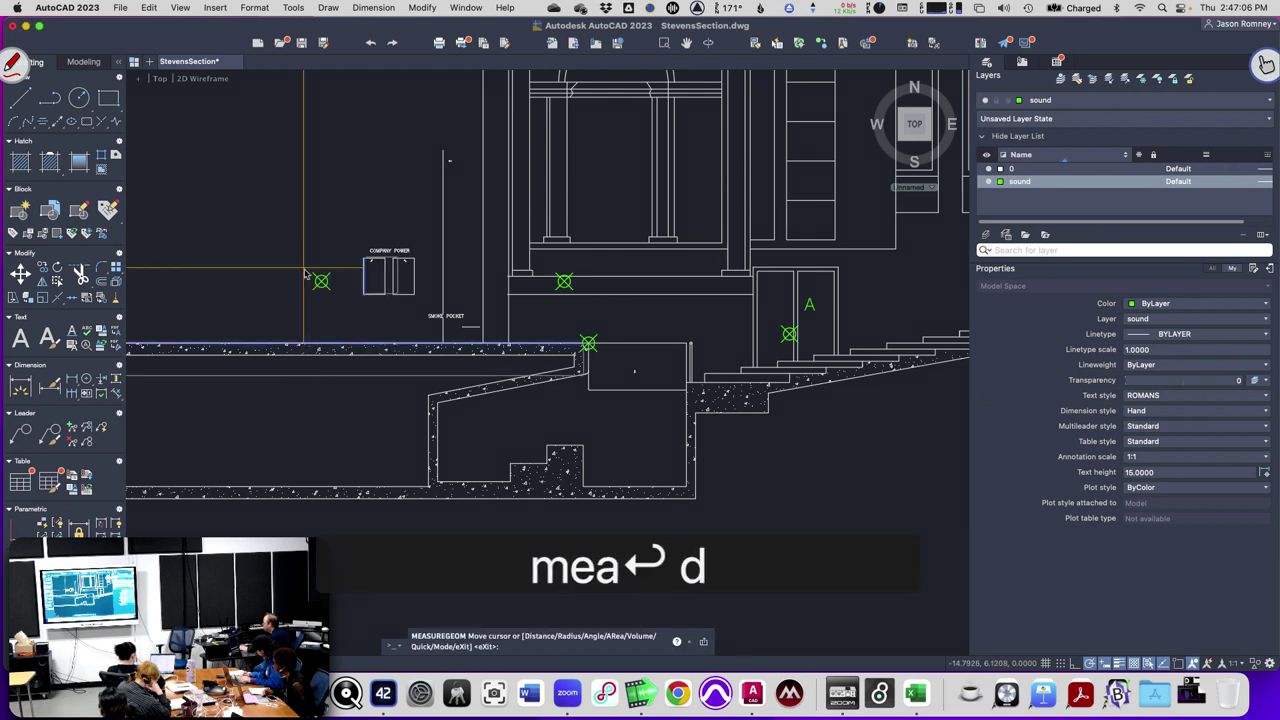
click(321, 281)
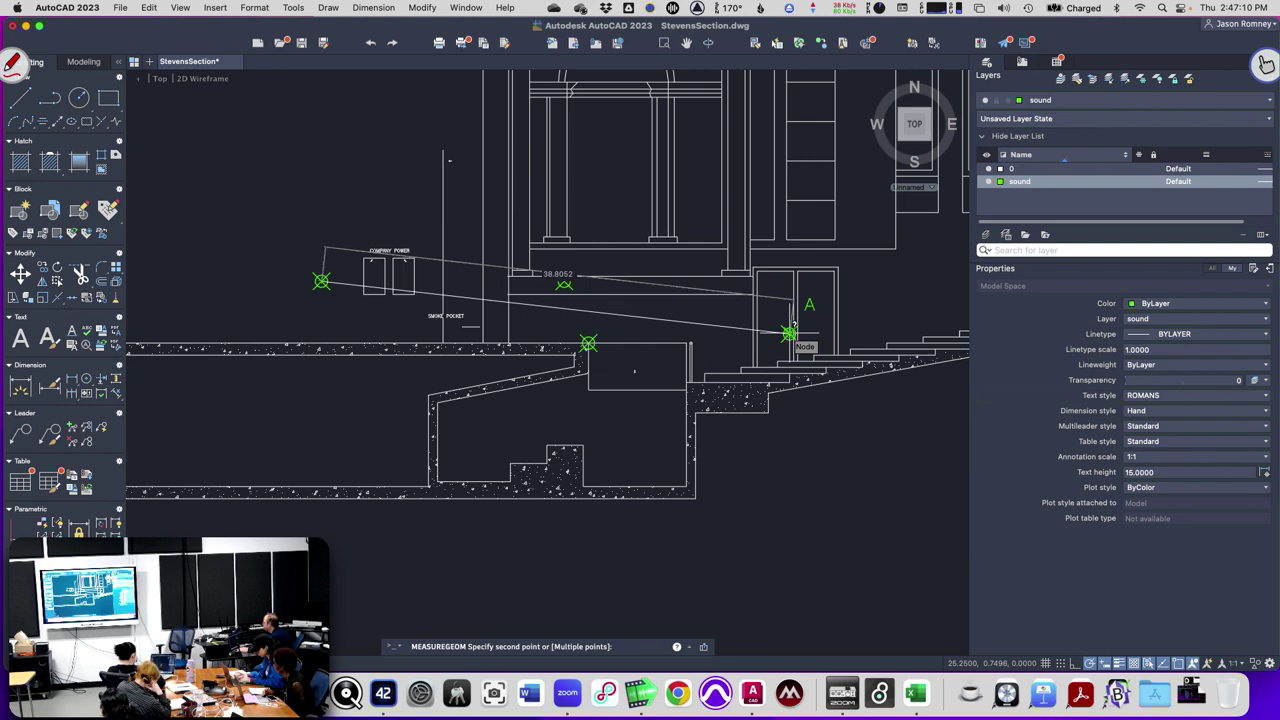
Switch to Excel and set the US Talker Distance for position A to 38.8052.
key(super+Tab)
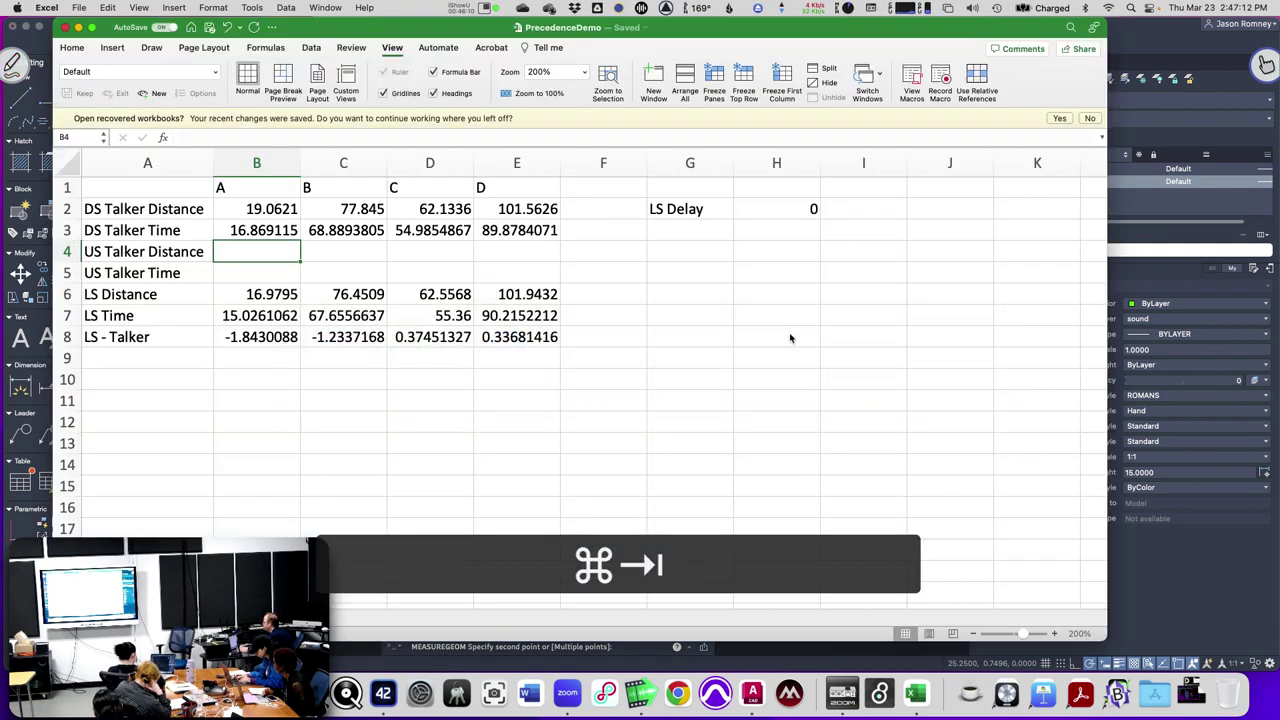
text(38.0)
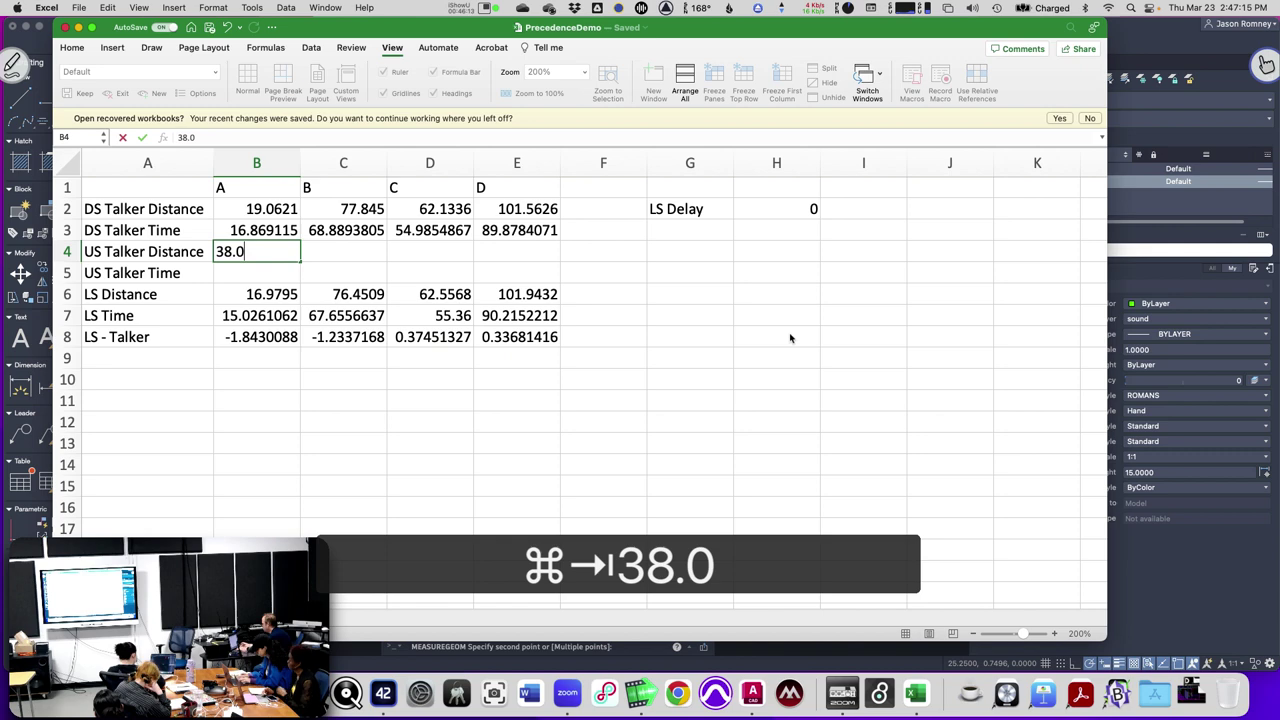
key(BackSpace)
text(8052)
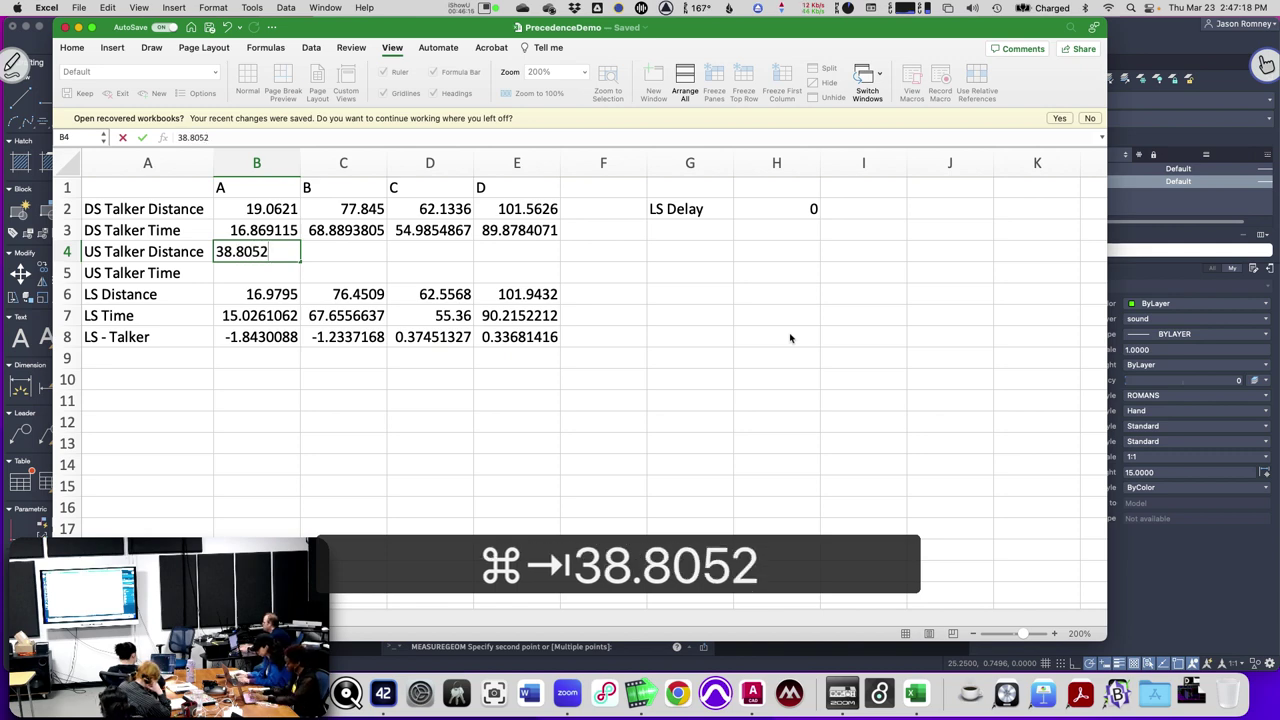
key(Tab)
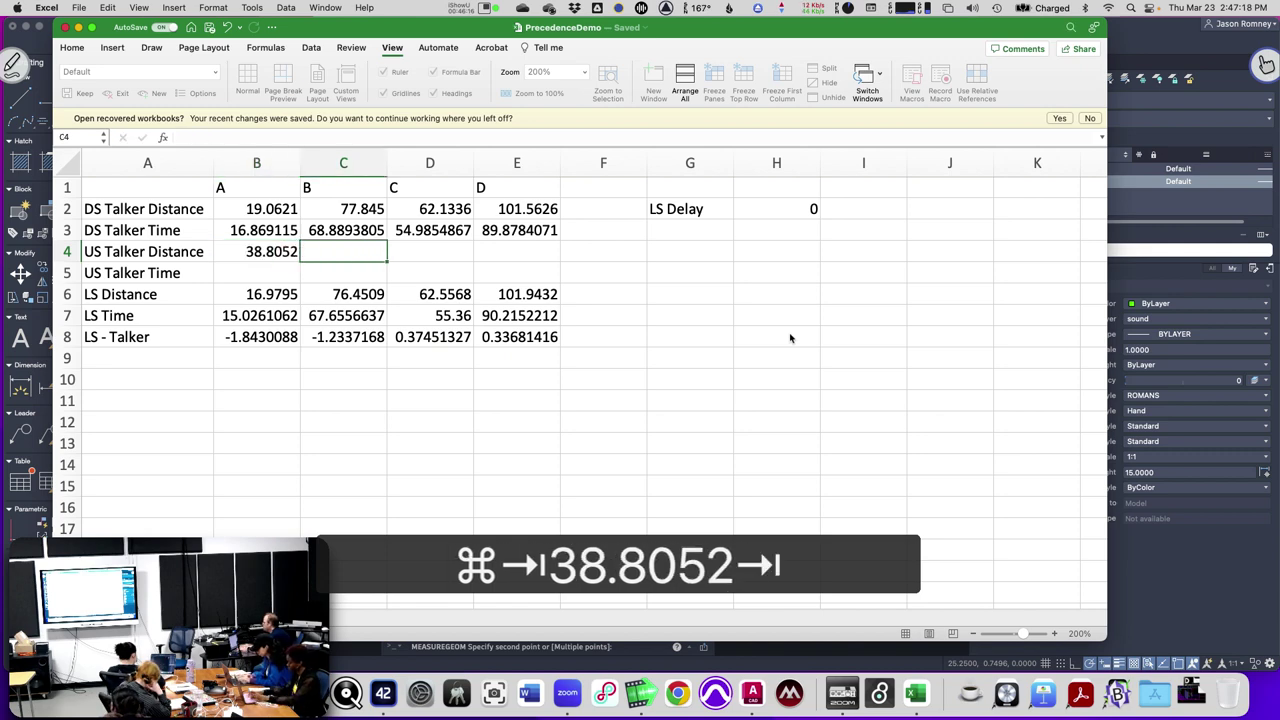
Switch to AutoCAD and measure the distance from the upstage talker marker to the marker at position B.
key(super+Tab)
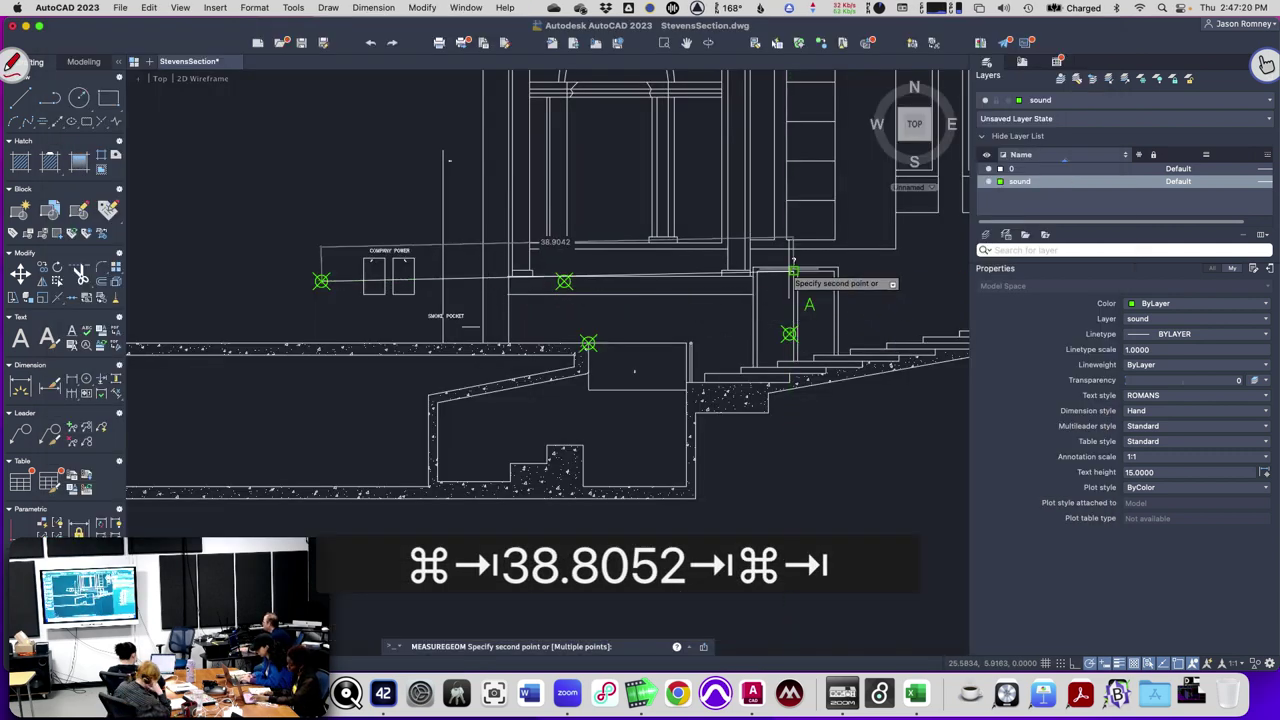
scroll(798, 265, up, 2)
scroll(795, 268, down, 2)
scroll(791, 268, down, 5)
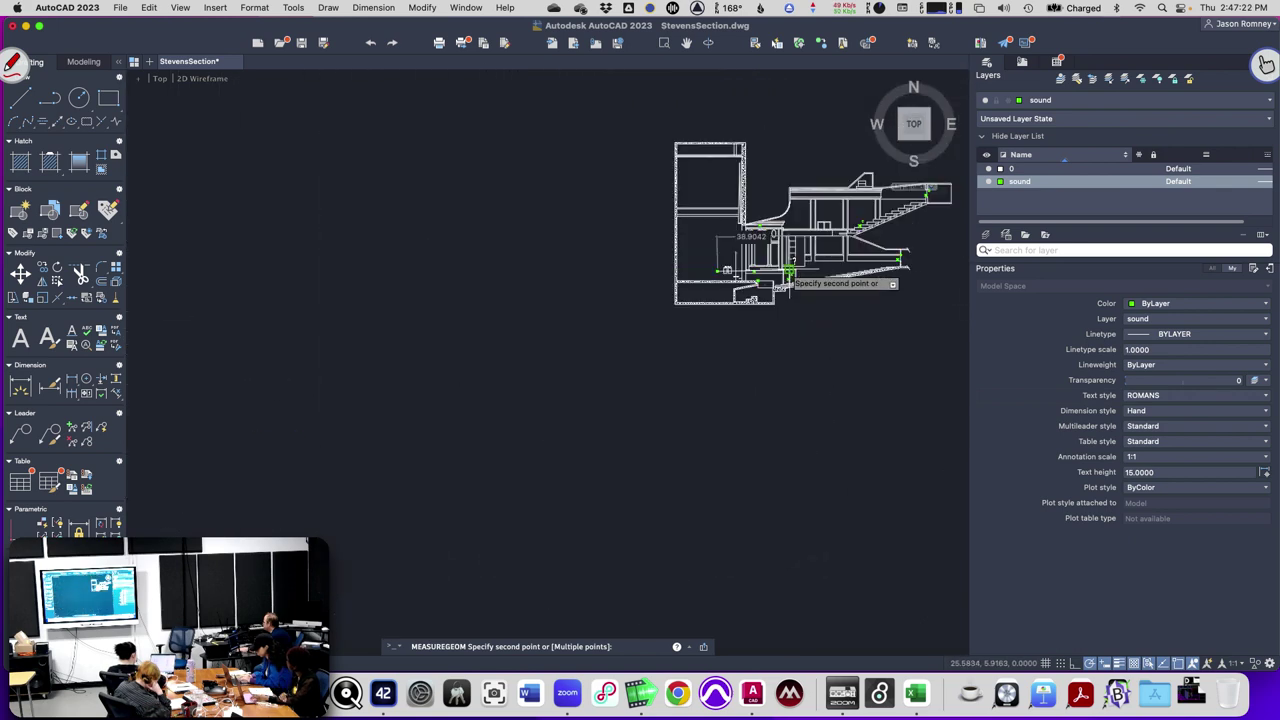
scroll(907, 249, up, 5)
scroll(909, 240, up, 2)
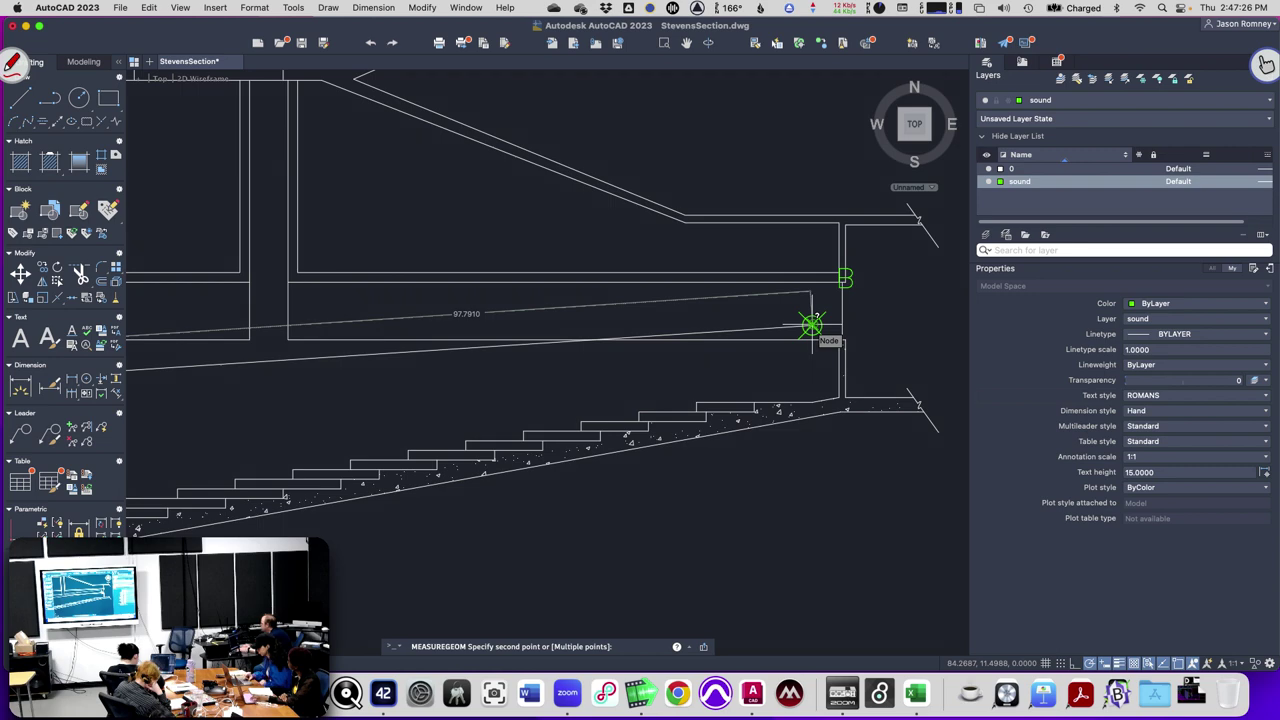
Switch to Excel and set the US Talker Distance for position B to 97.791.
key(super+Tab)
text(9)
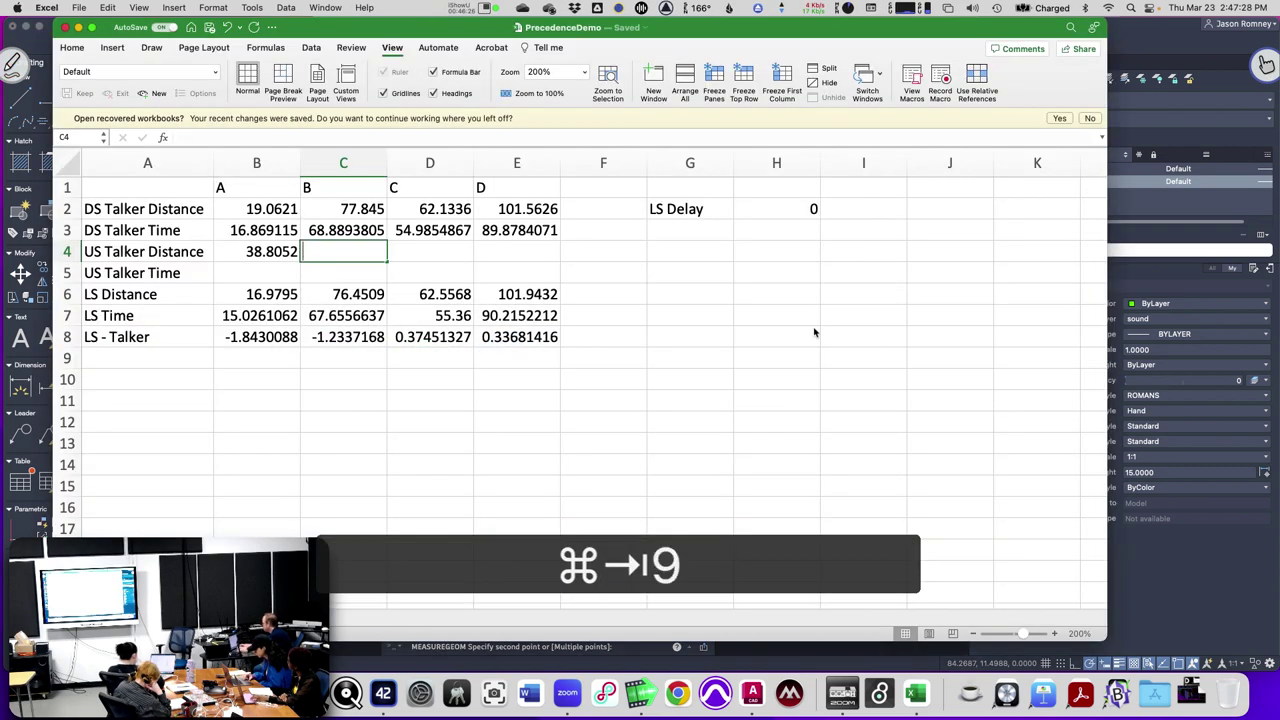
text(7.791)
key(Tab)
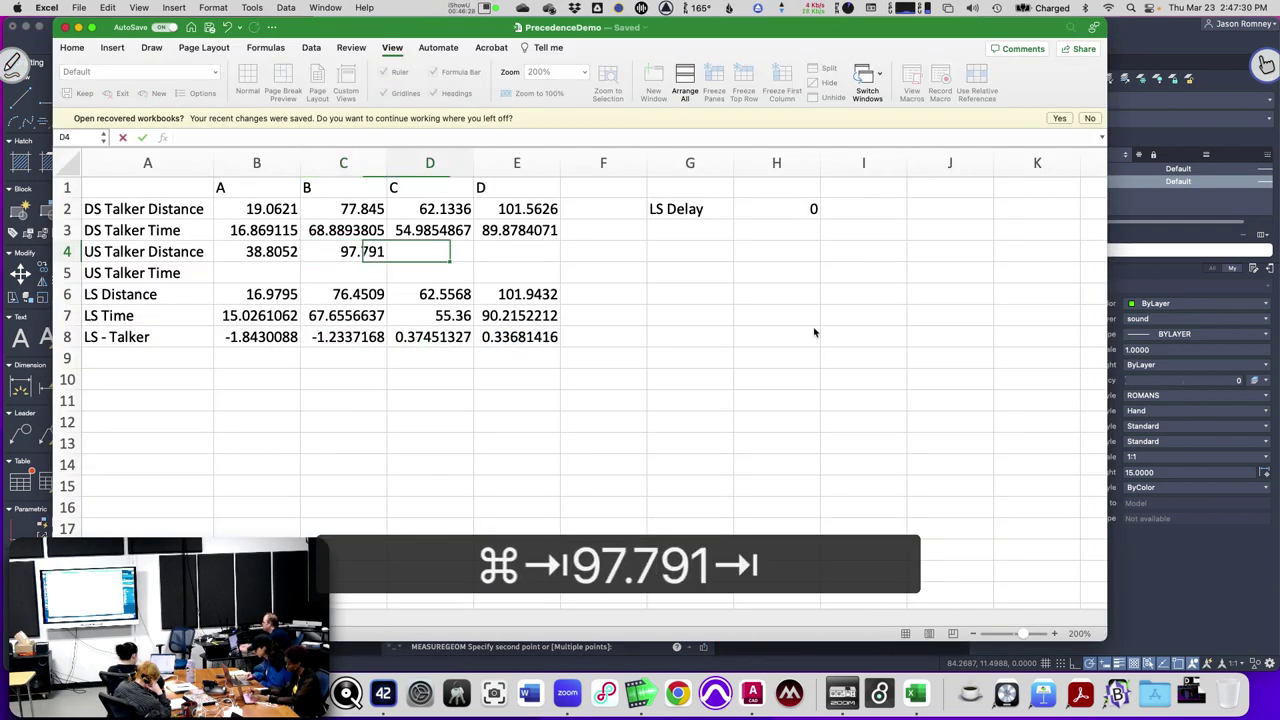
Measure from the upstage talker marker to the marker at position C in AutoCAD, then set its US Talker Distance in Excel to 80.8812.
key(super+Tab)
scroll(620, 245, up, 3)
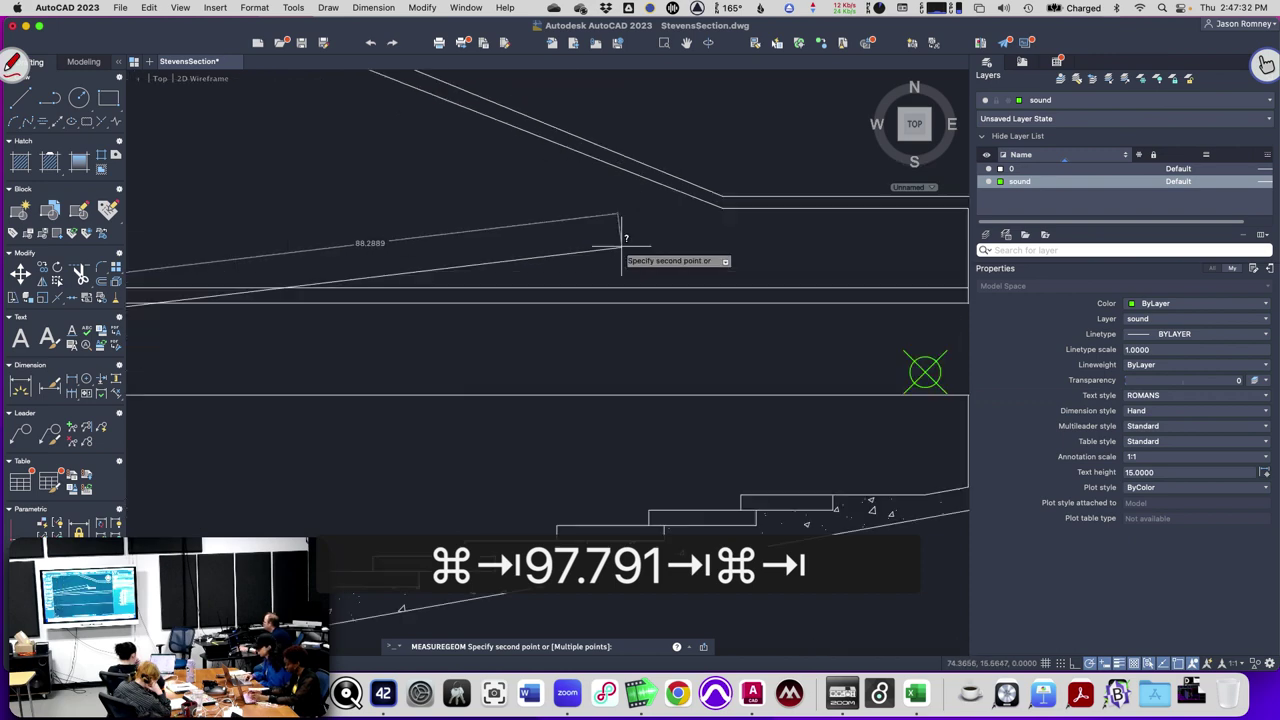
scroll(622, 245, down, 4)
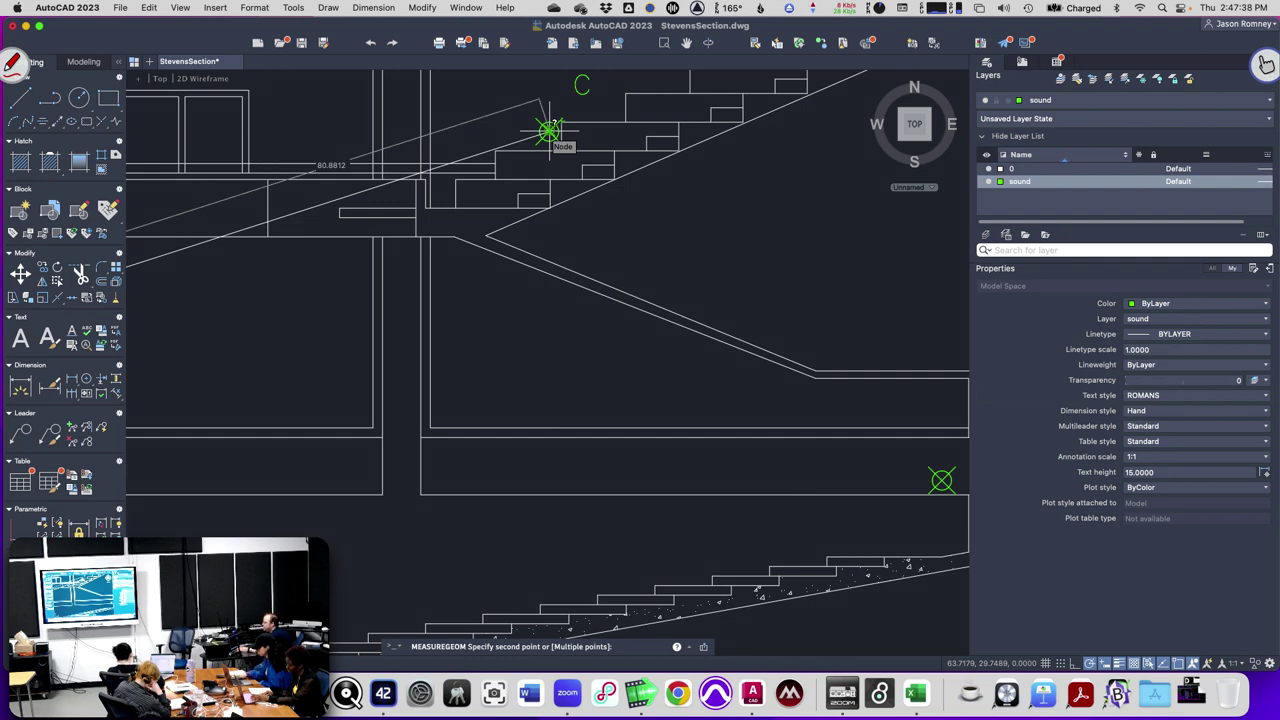
key(super+Tab)
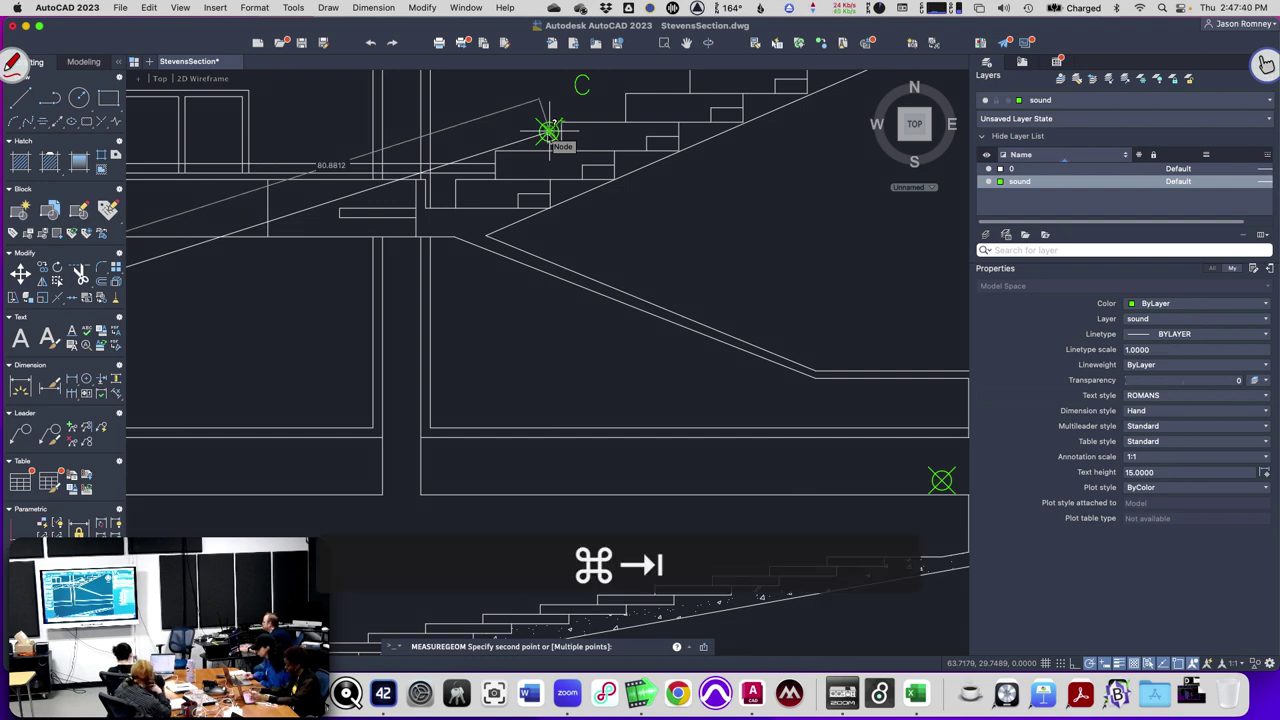
text(80.8812)
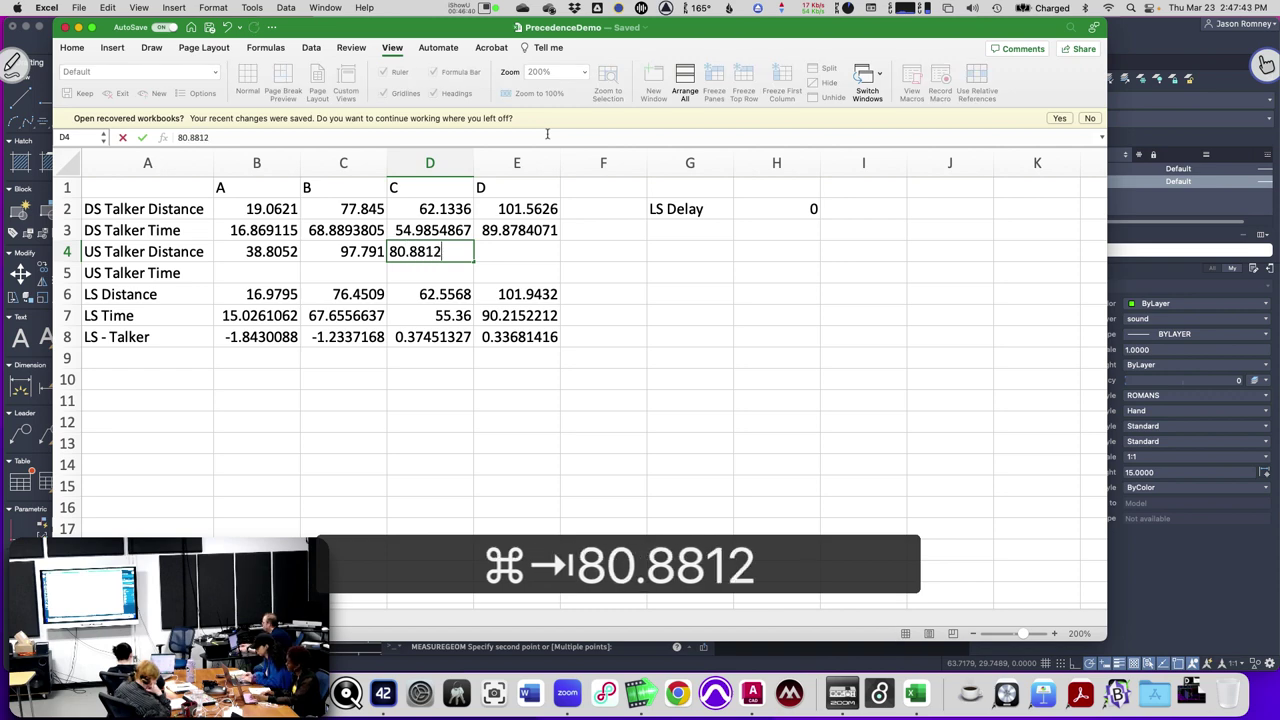
key(Tab)
Switch to AutoCAD and measure the distance from the upstage talker marker to the marker at position D.
key(super+Tab)
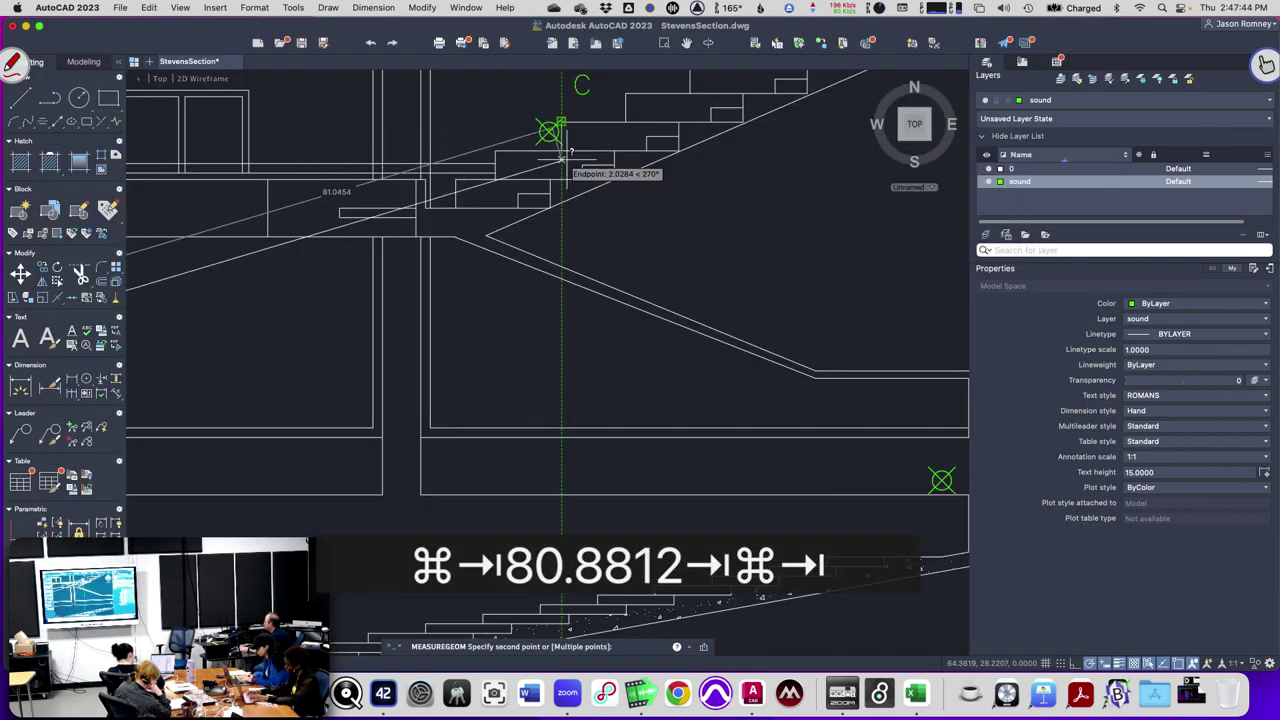
scroll(561, 150, down, 3)
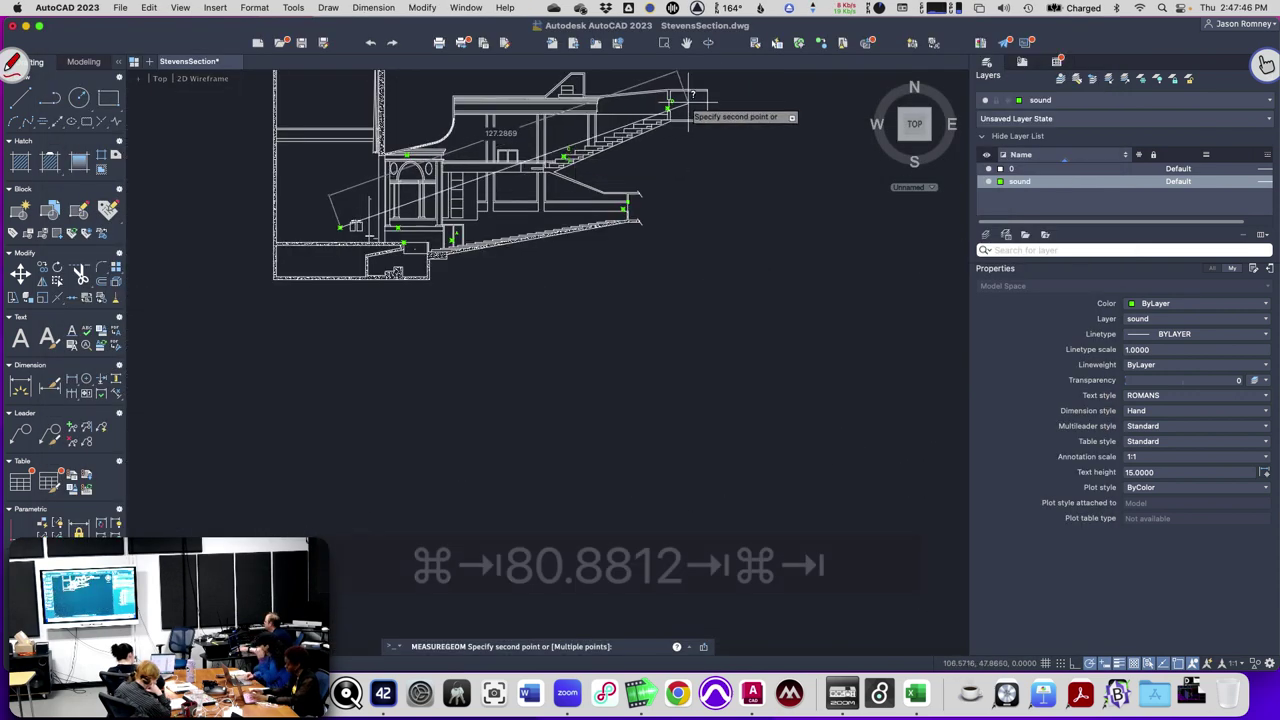
scroll(675, 106, up, 3)
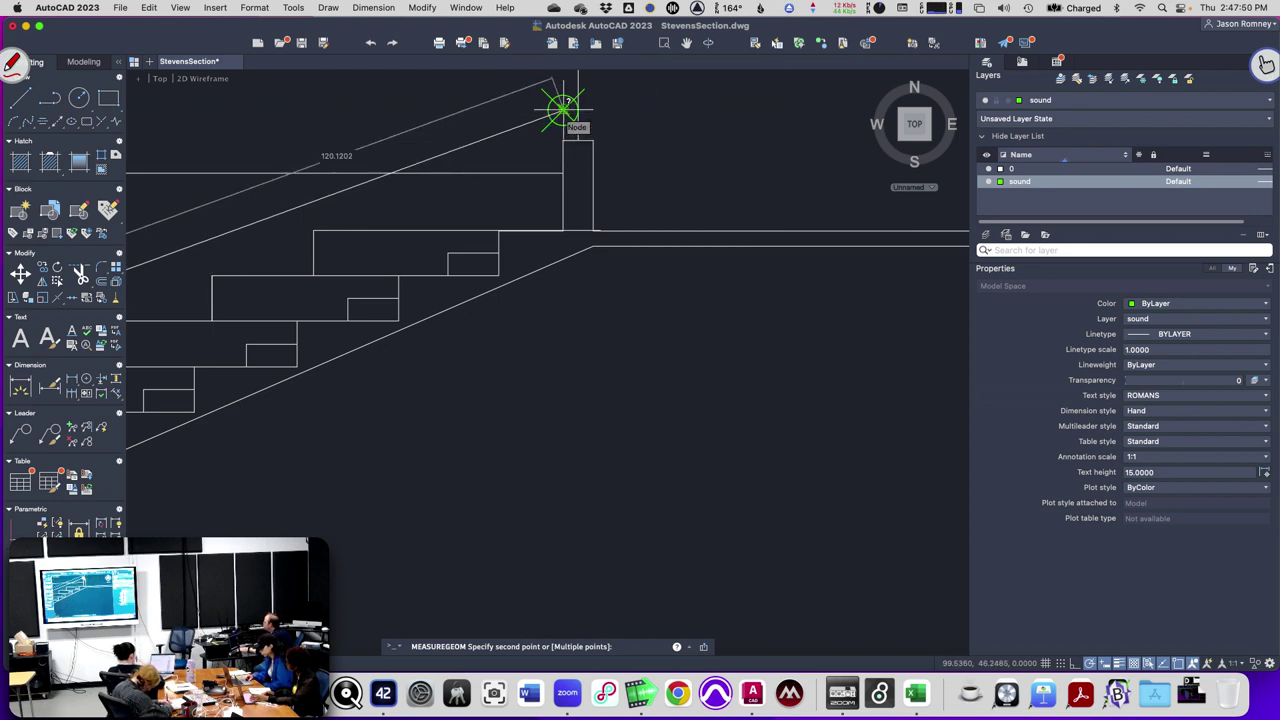
Switch to Excel and enter 12.1202 as the US Talker Distance for position D.
key(super+Tab)
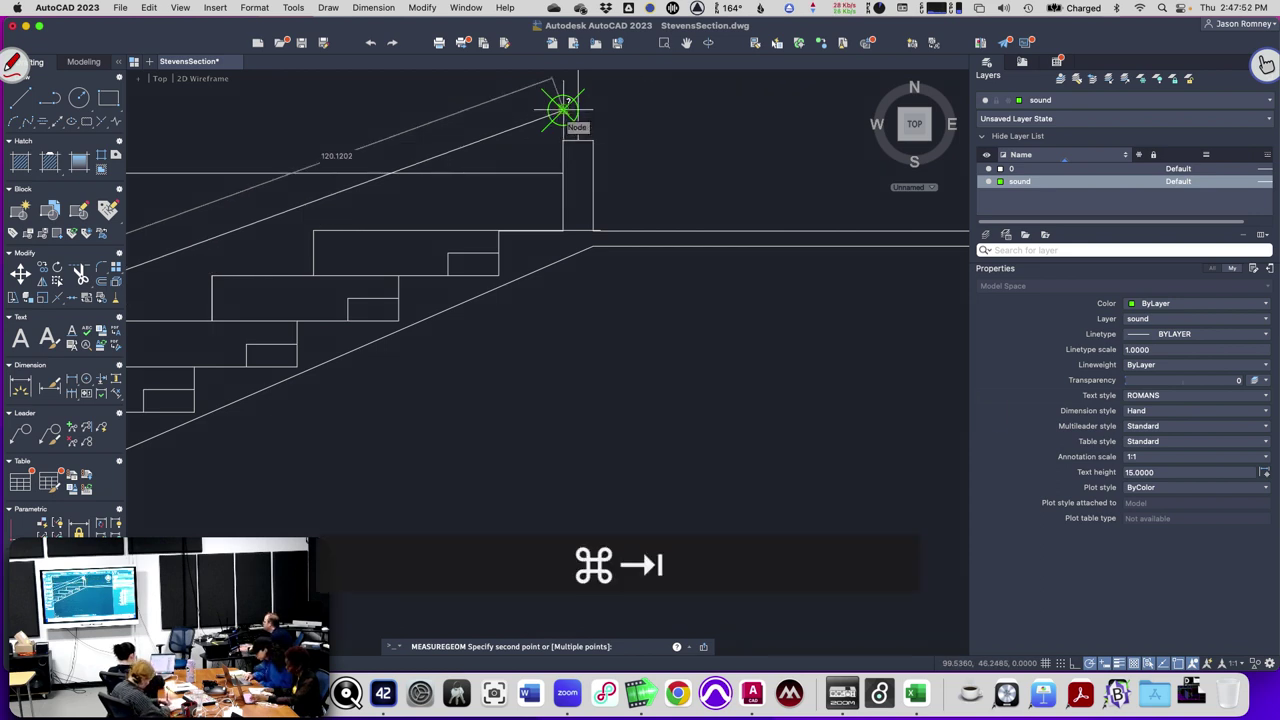
text(12.0)
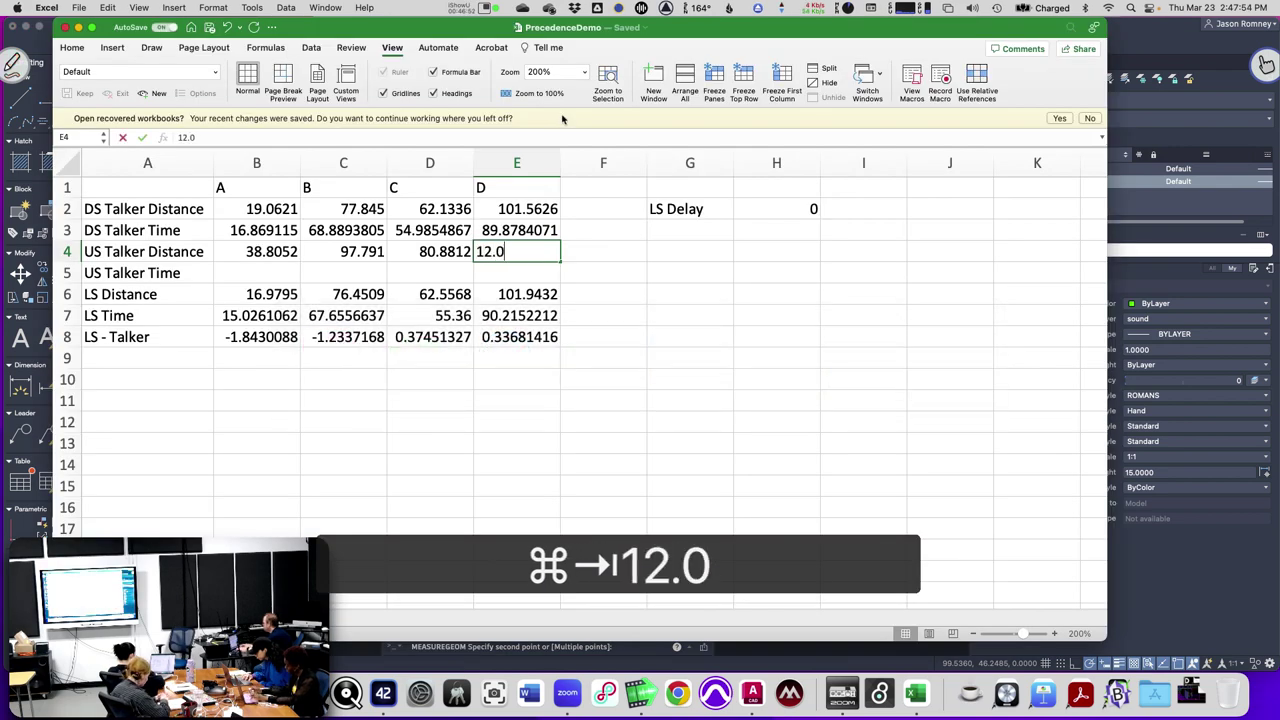
key(BackSpace)
text(120)
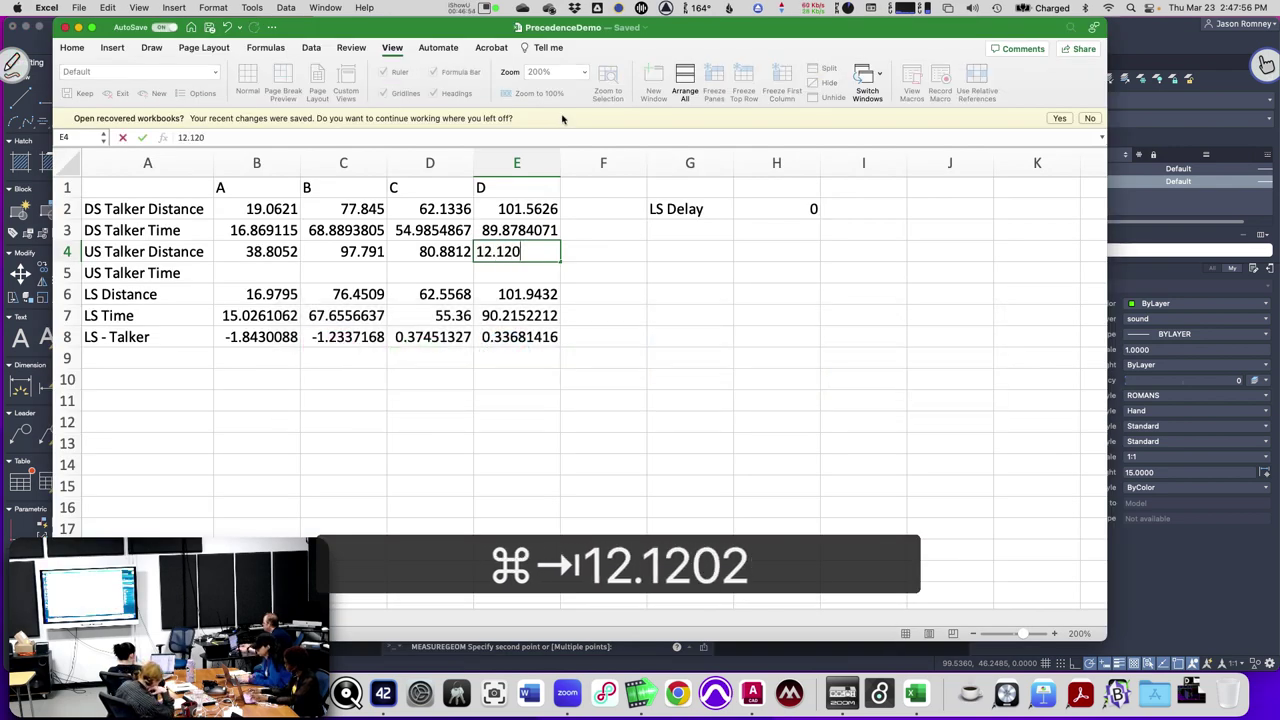
text(2)
key(Return)
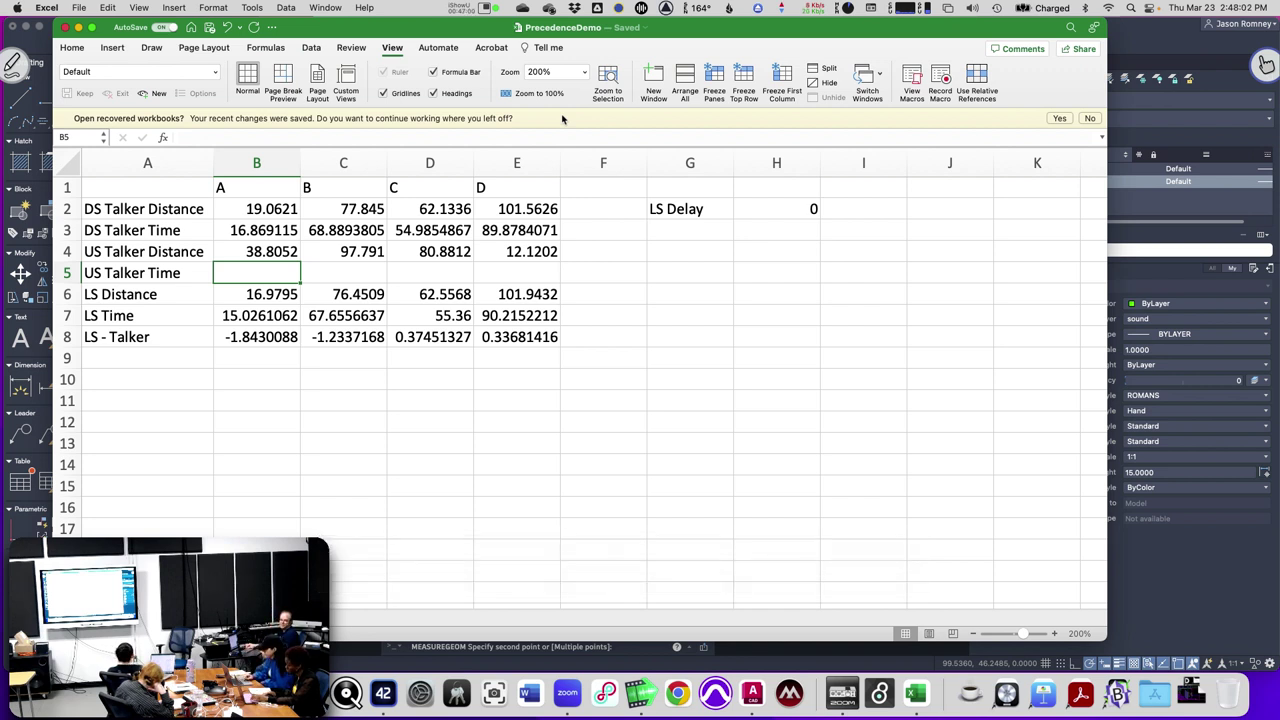
Recheck the position D measurement in AutoCAD, then correct its US Talker Distance in Excel to 120.1202.
key(Up)
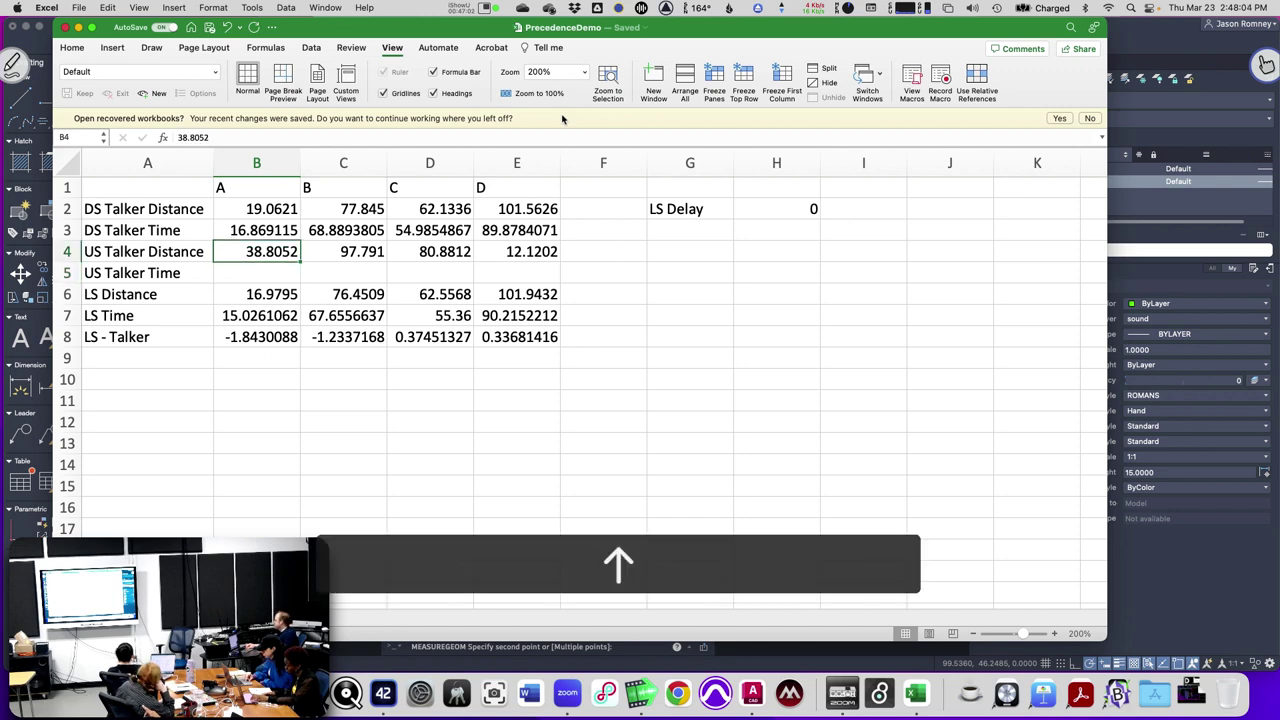
key(Right)
key(Right)
key(Right)
key(super+Tab)
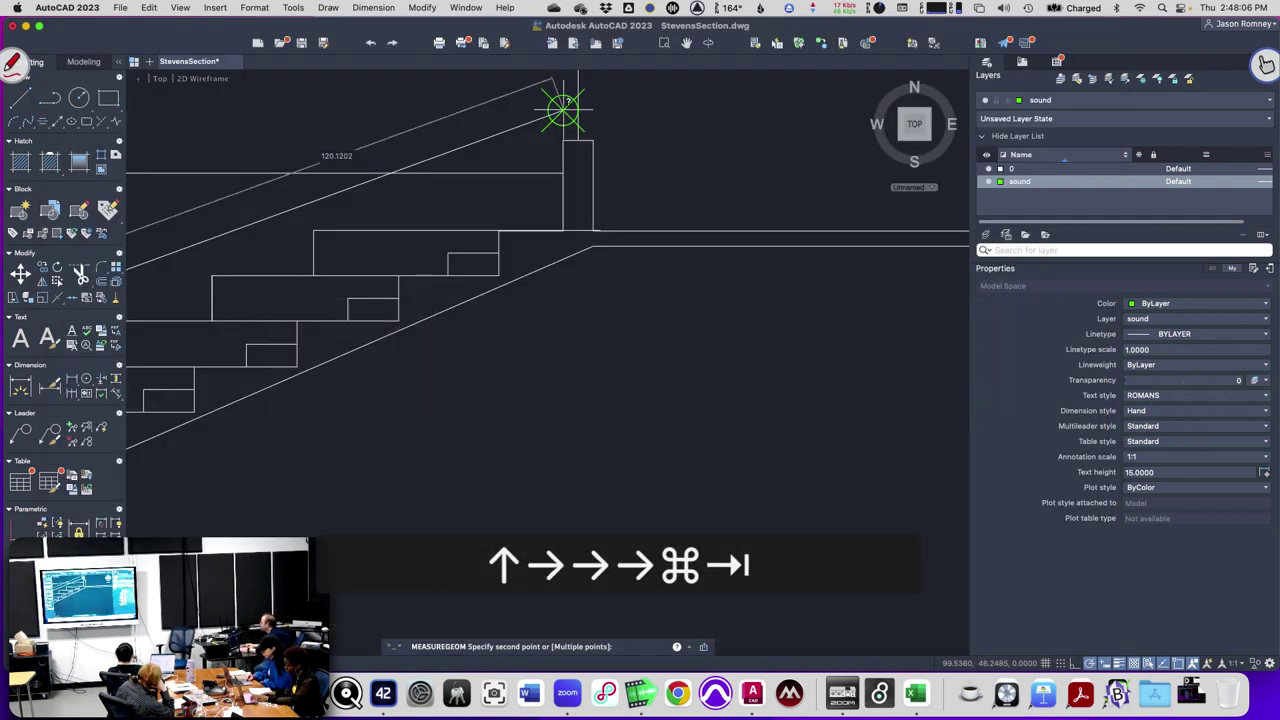
key(super+Tab)
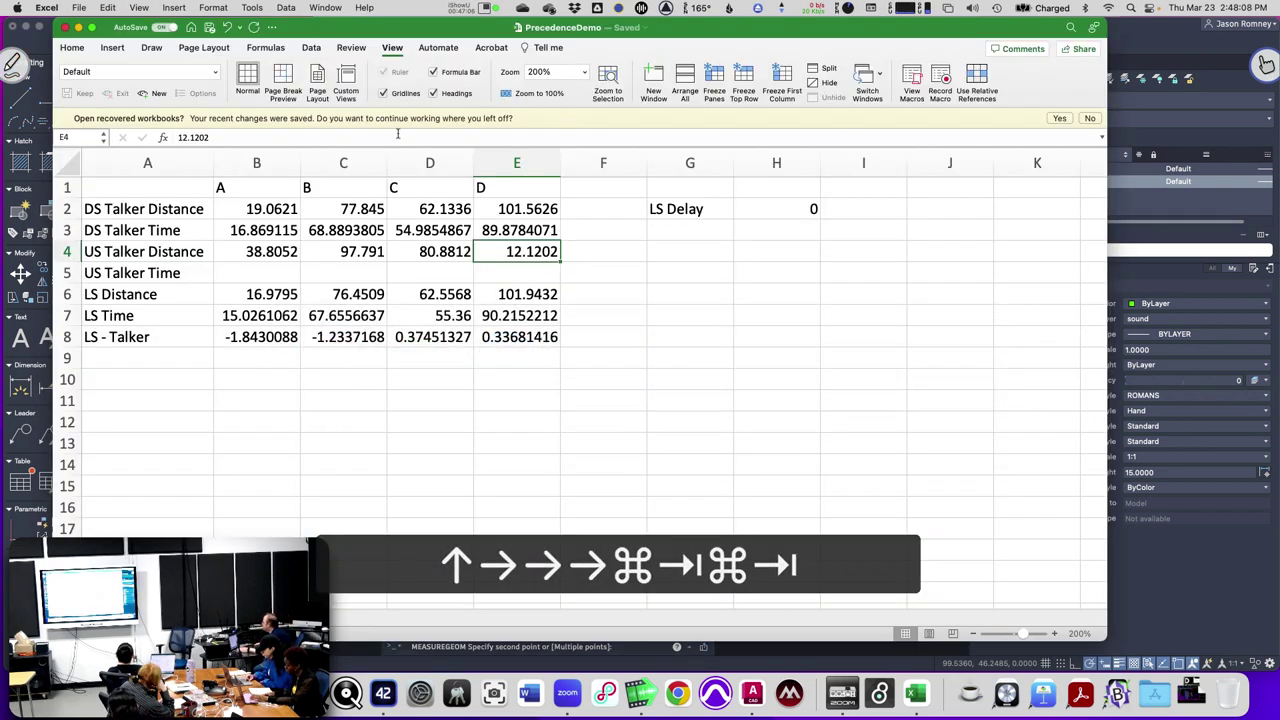
click(186, 138)
text(0)
key(Return)
Calculate US Talker Time for position A in B5 with =B4/1.13 and fill the formula across to position D.
key(Left)
key(Left)
key(Left)
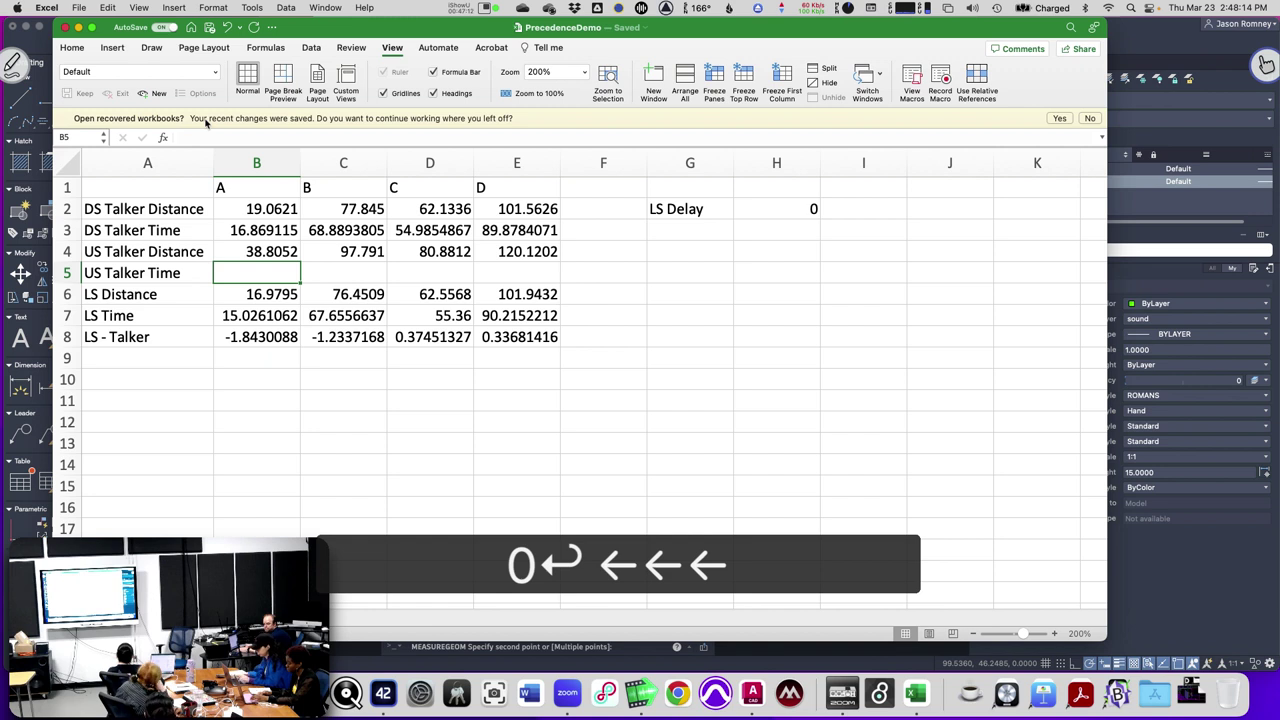
text(=)
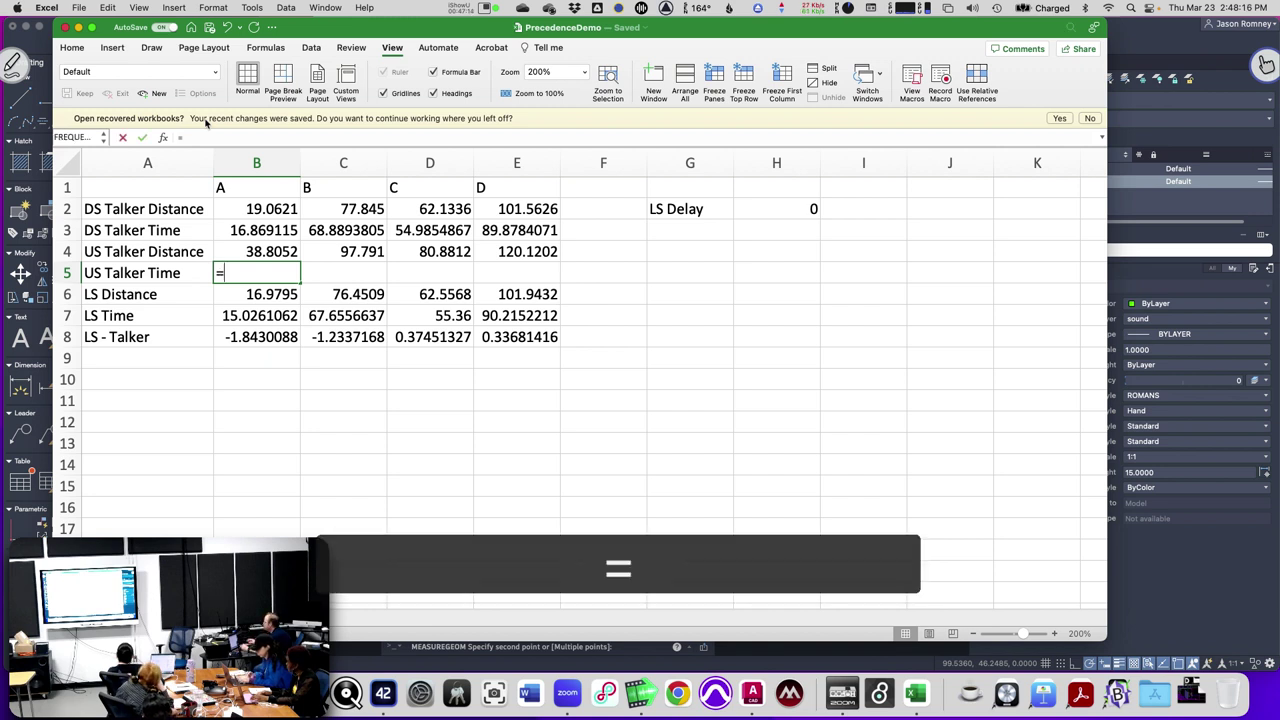
click(237, 251)
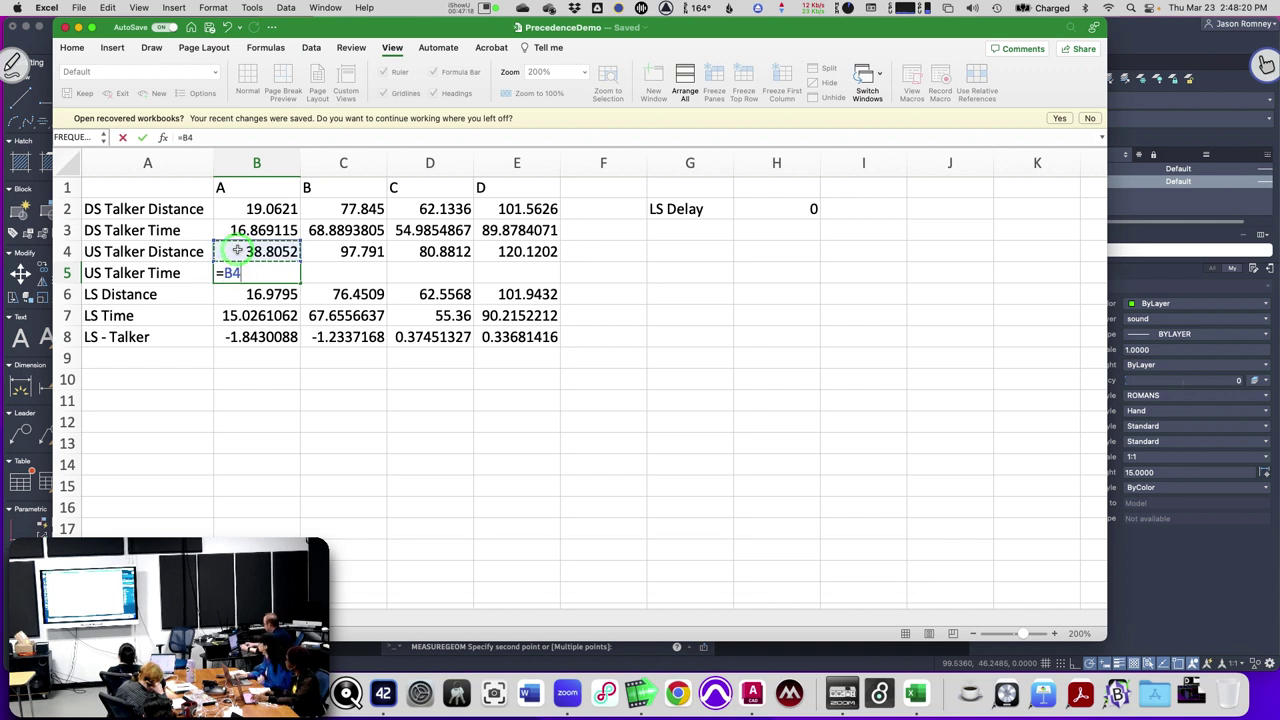
text(/1.13)
key(Return)
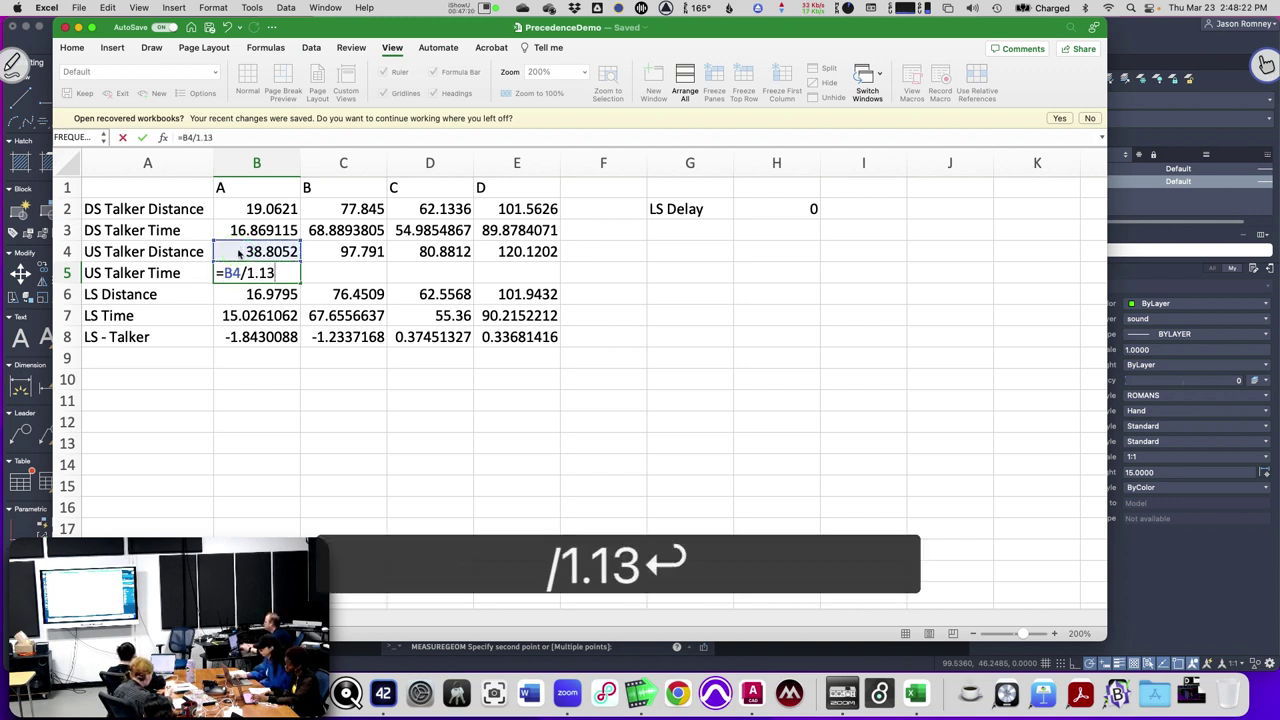
key(Up)
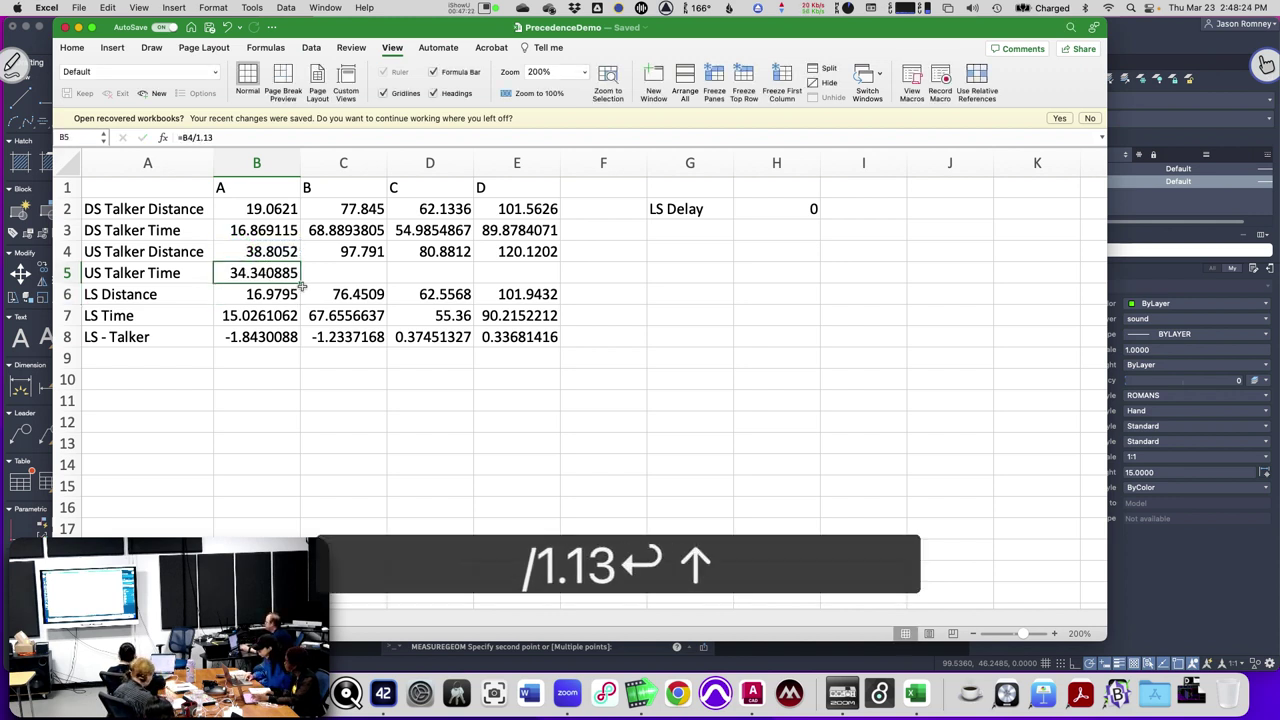
drag(298, 283, 530, 272)
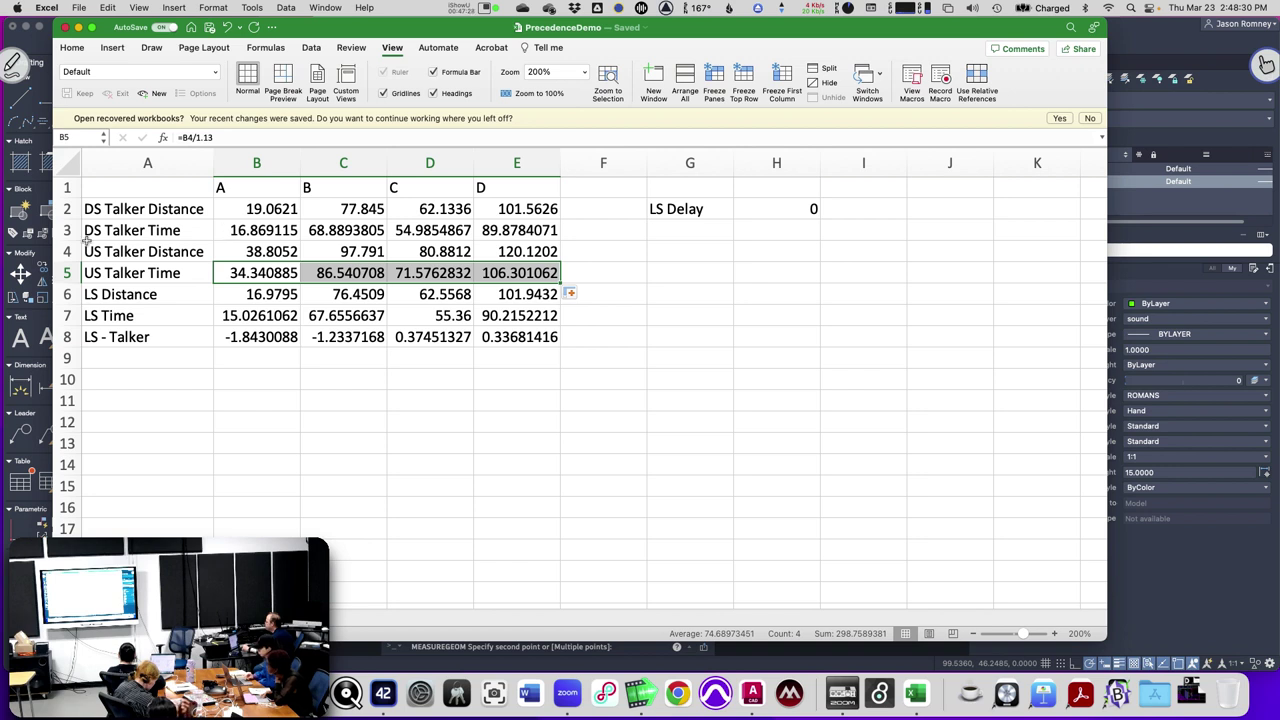
Fill the DS Talker Time row from A3 to E3 with light green from the standard colors.
drag(88, 236, 485, 230)
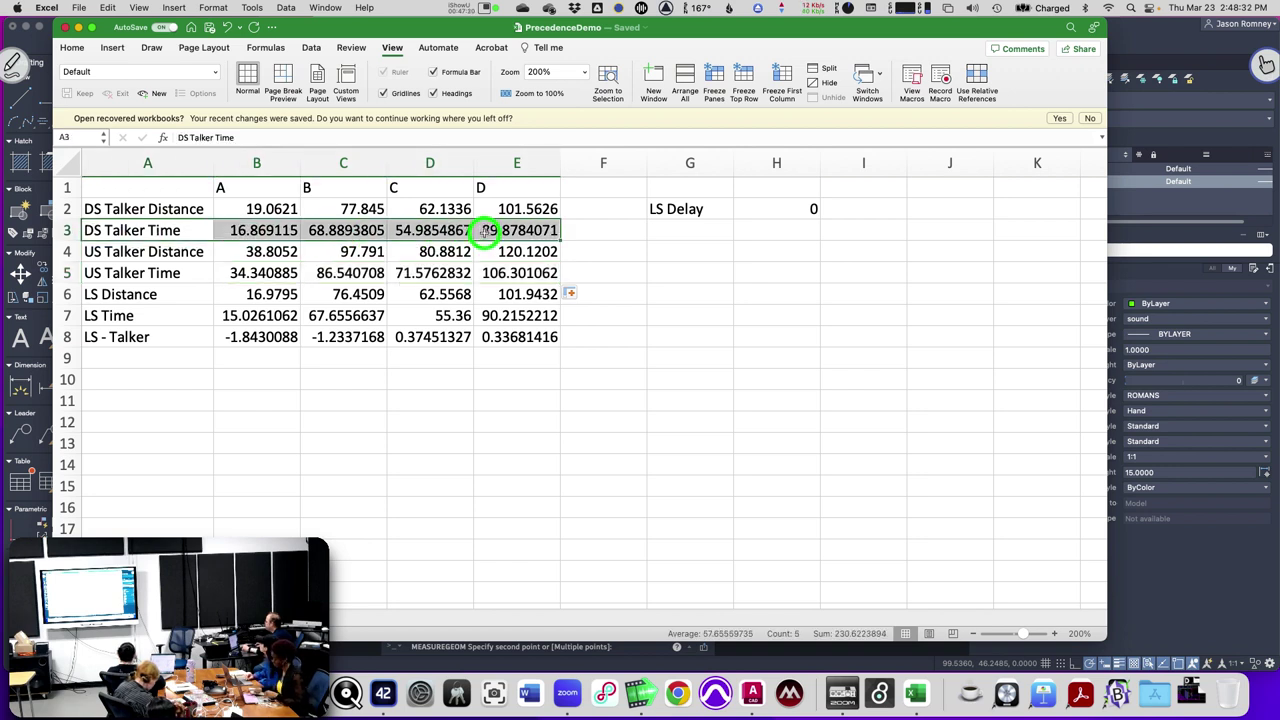
click(72, 47)
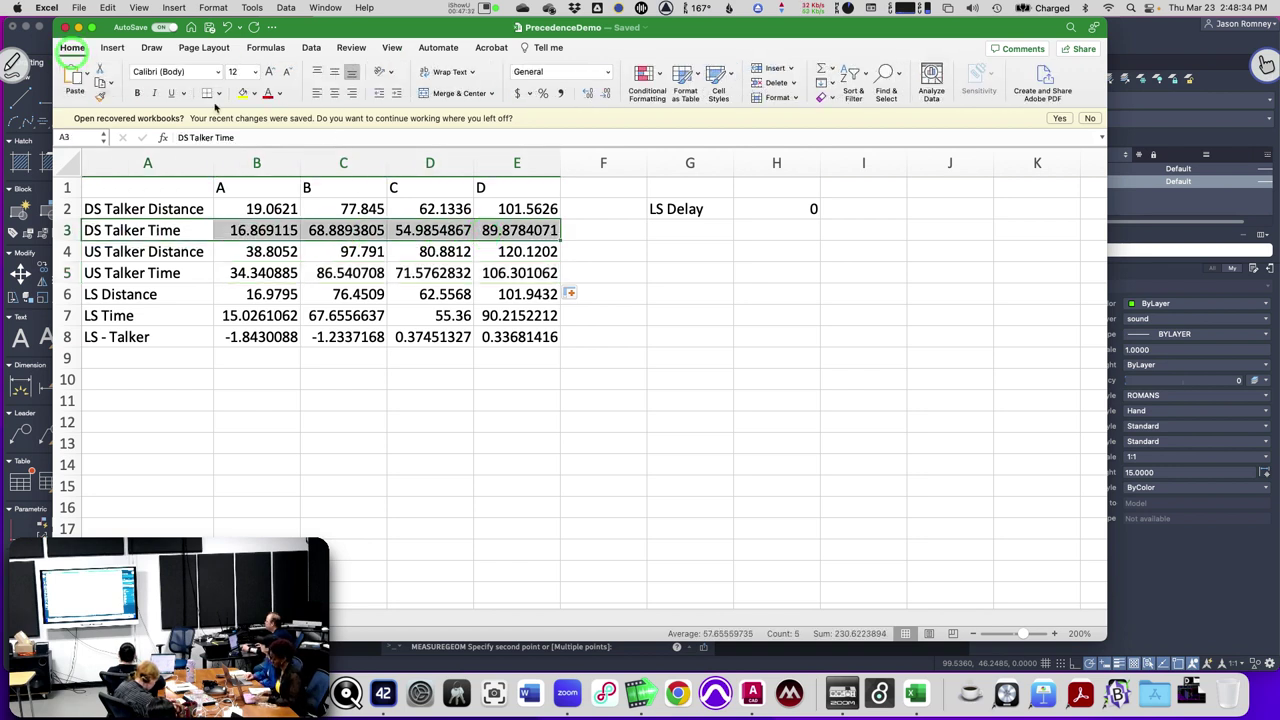
click(256, 94)
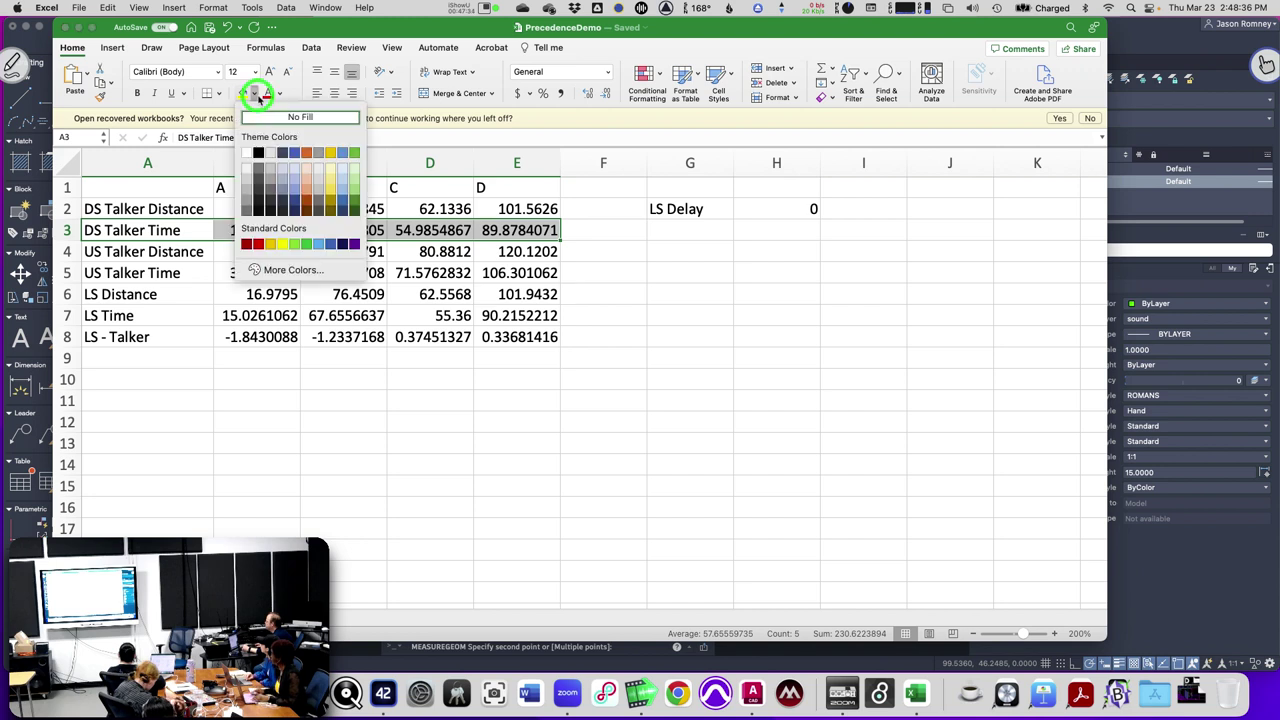
click(296, 245)
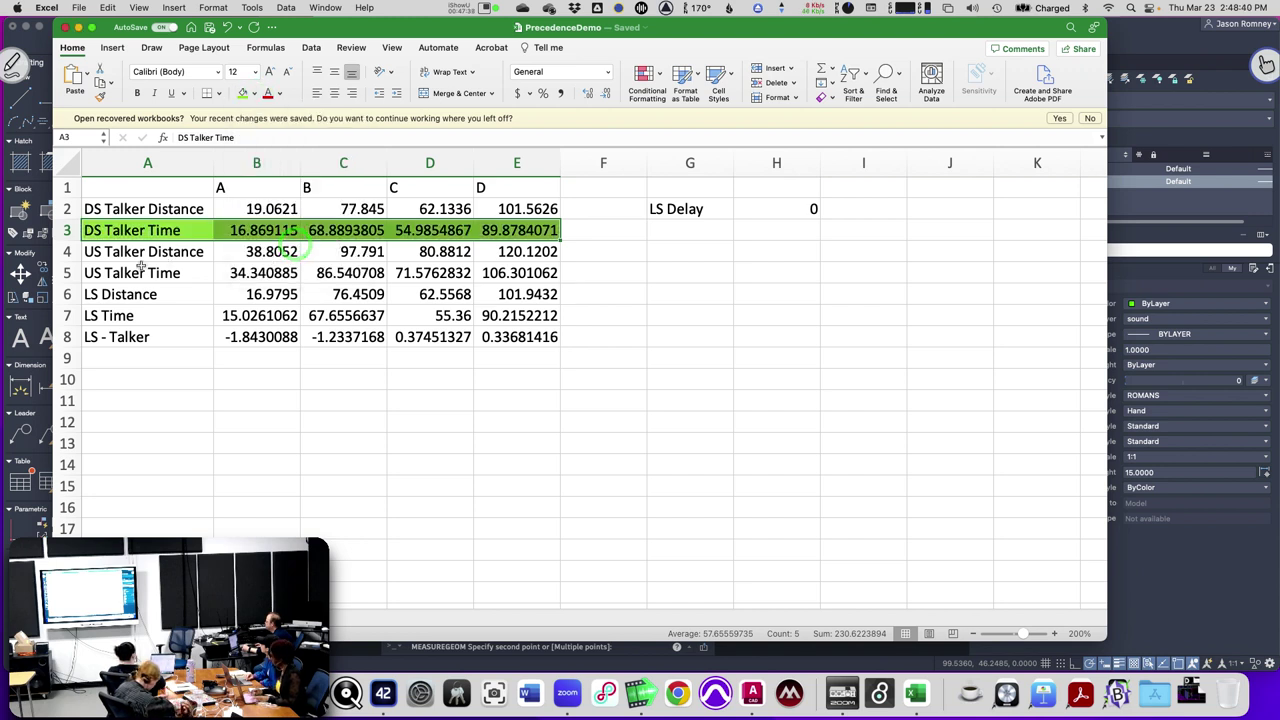
Apply the same light green fill to the US Talker Time row from A5 to E5.
drag(115, 272, 476, 273)
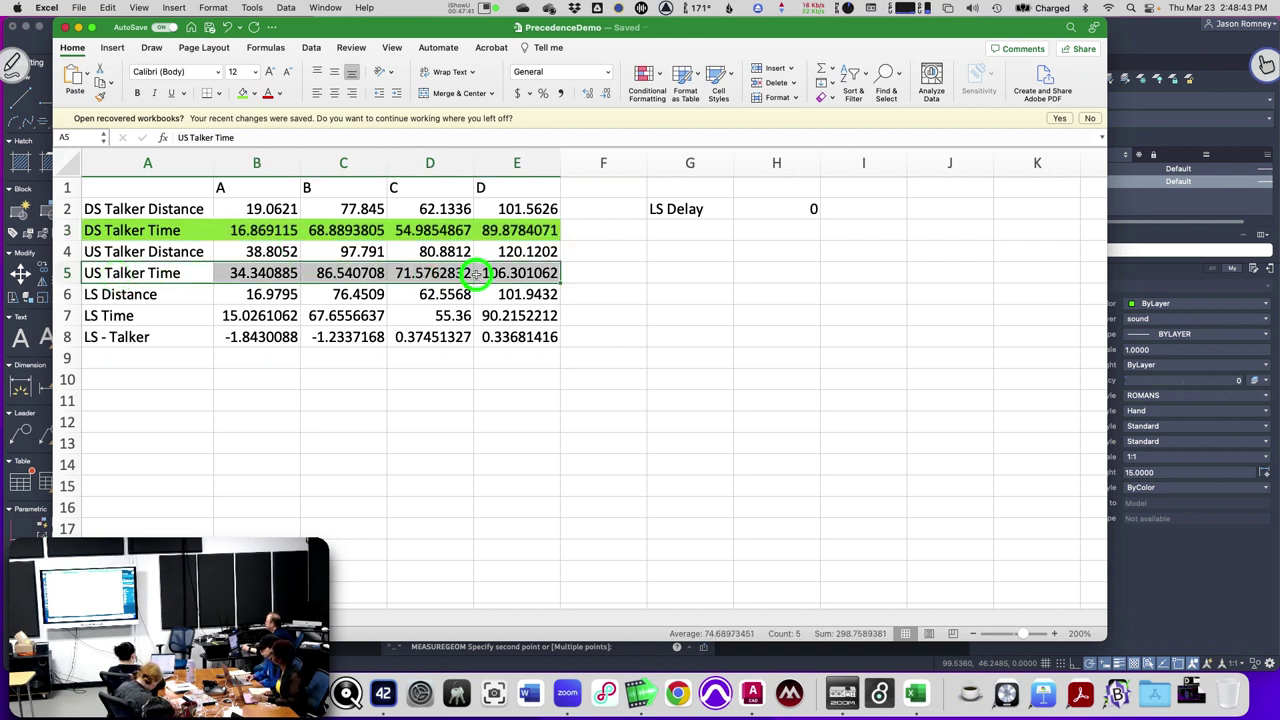
click(243, 94)
click(318, 403)
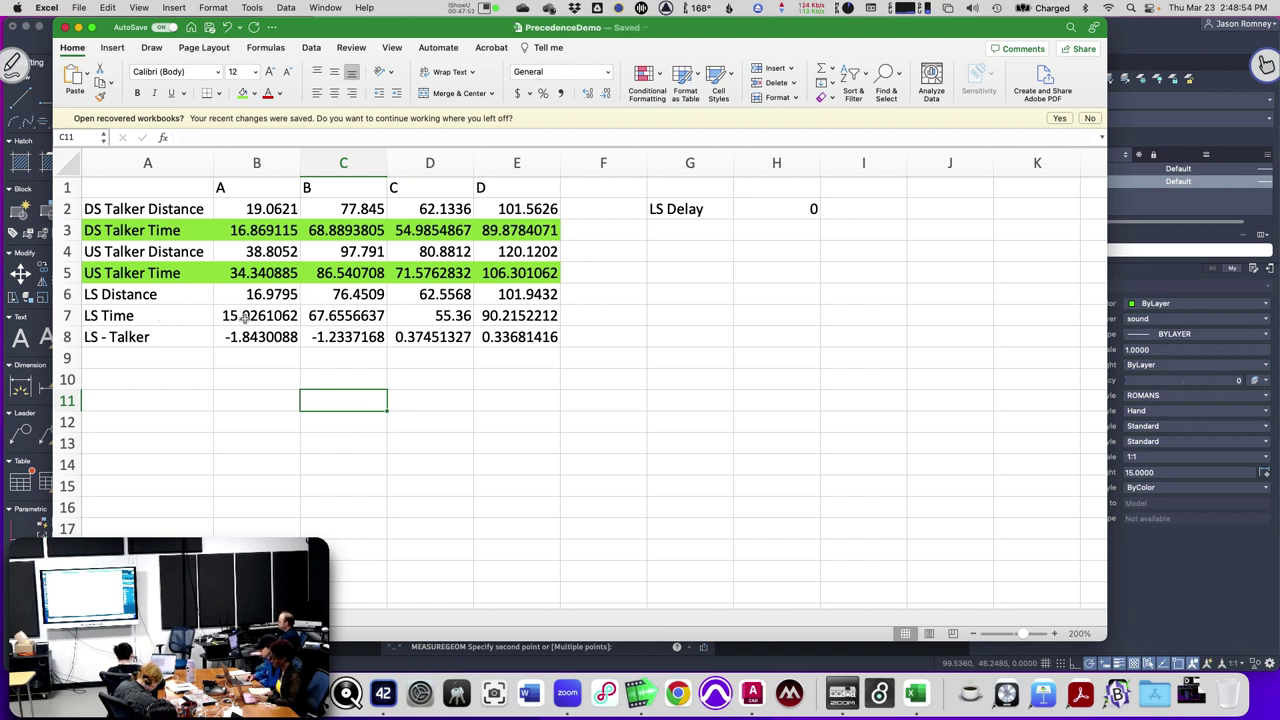
Examine the LS - Talker formula for position A in B8 without changing it.
click(148, 339)
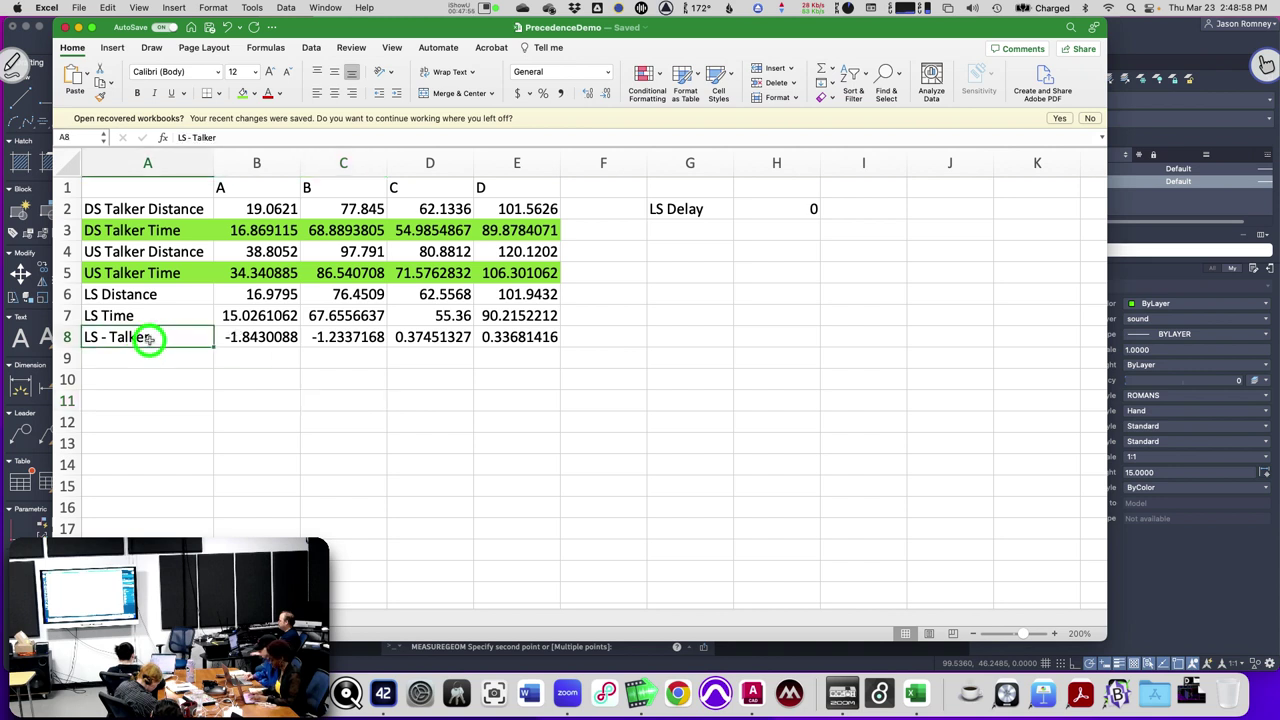
double_click(258, 339)
key(Escape)
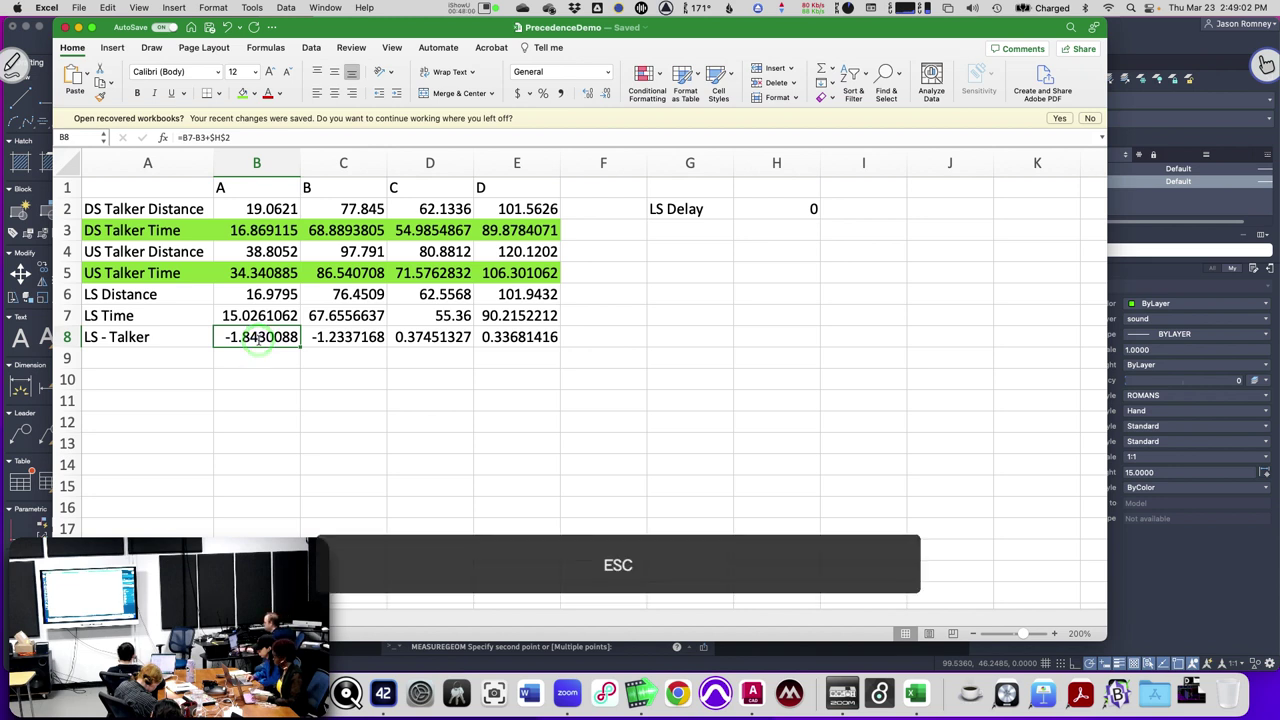
key(Escape)
key(Escape)
key(Escape)
Change the row label in A8 to DS - Talker.
double_click(104, 340)
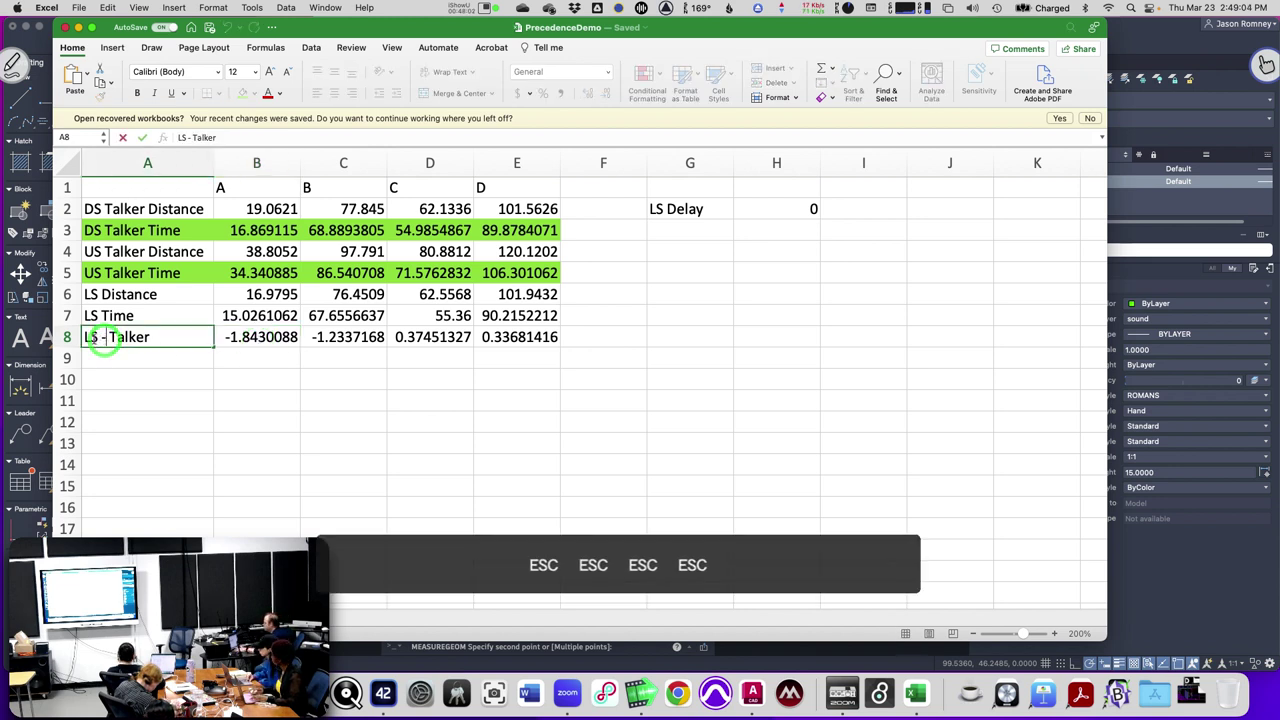
drag(97, 340, 86, 340)
text(D)
key(Return)
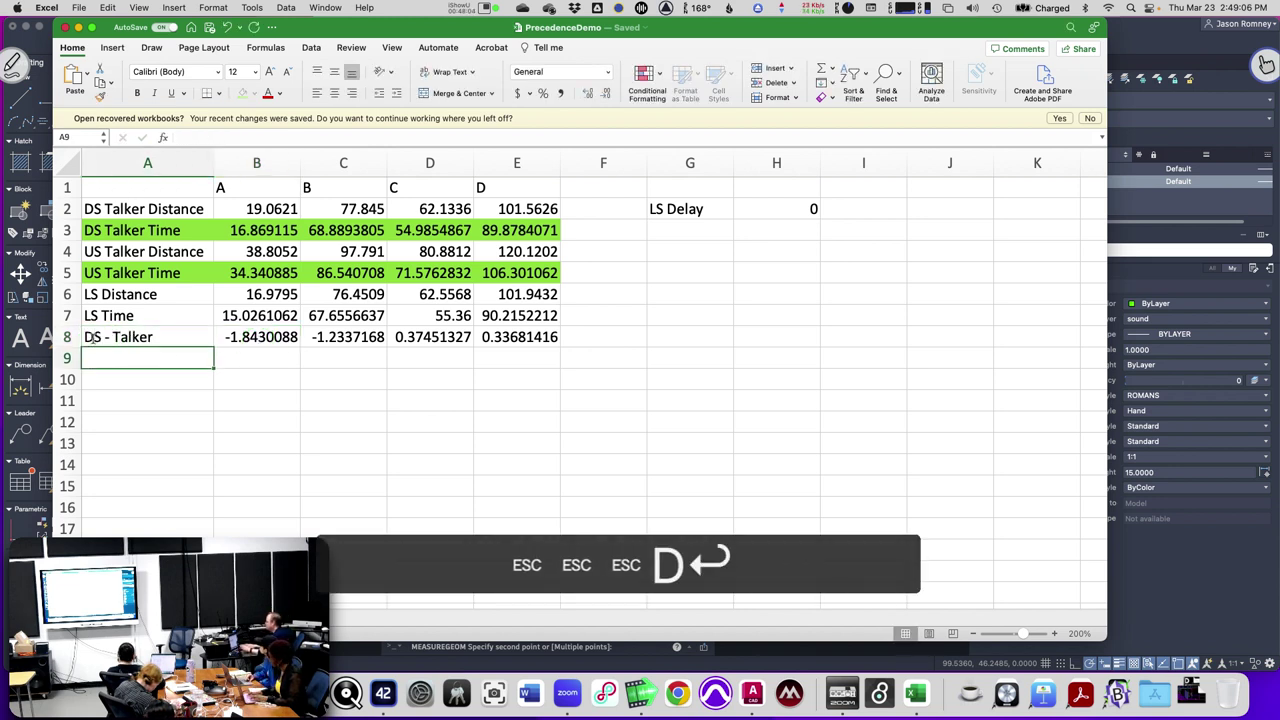
key(Up)
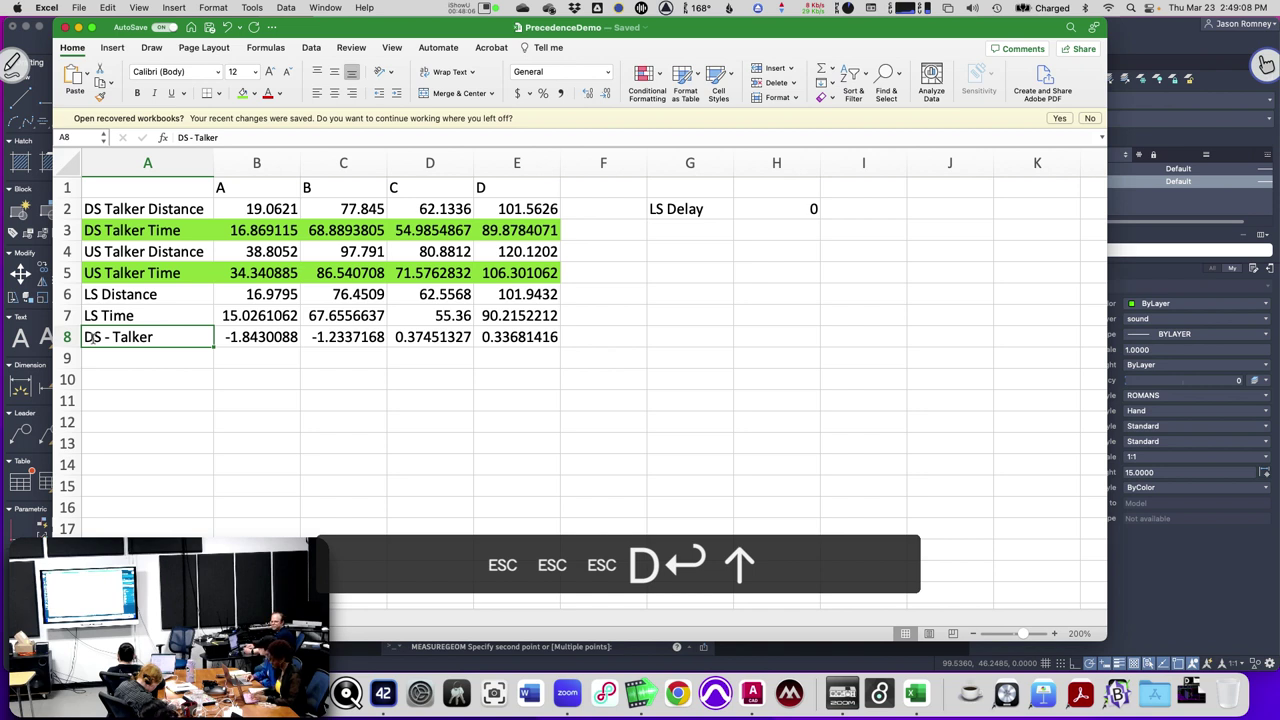
key(Down)
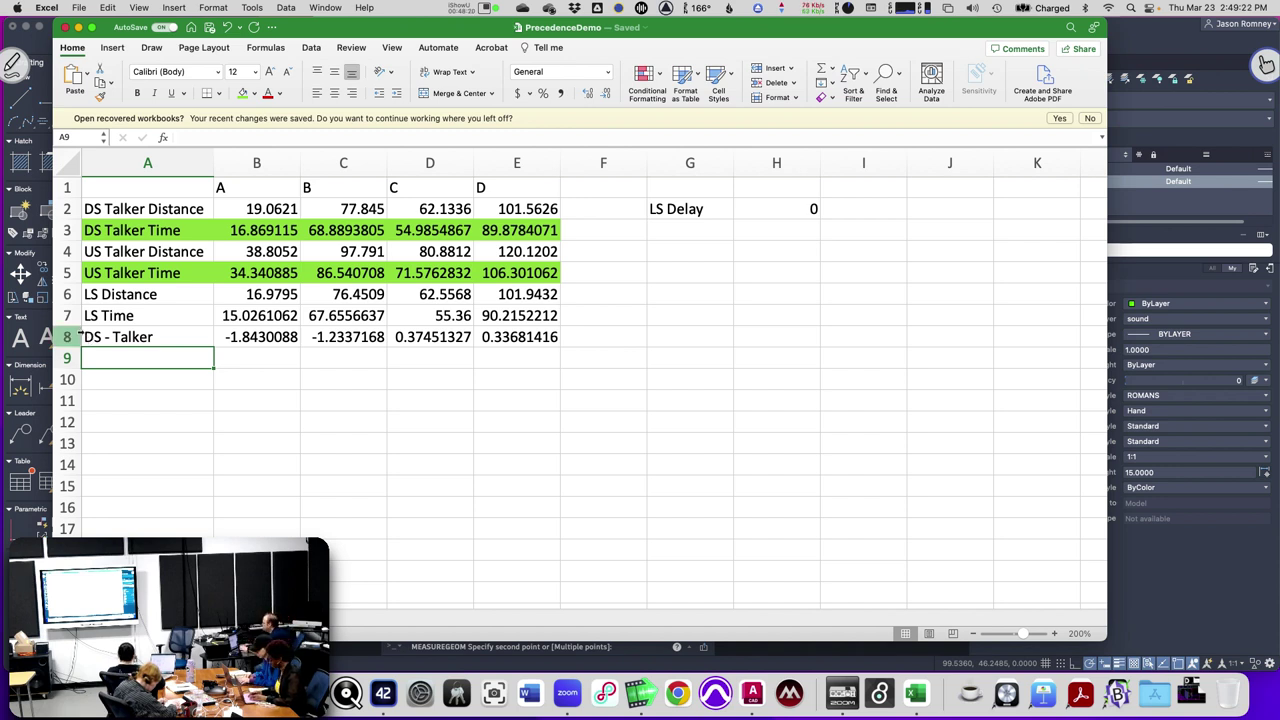
Rename the row label in A8 to LS - DS.
double_click(90, 337)
key(BackSpace)
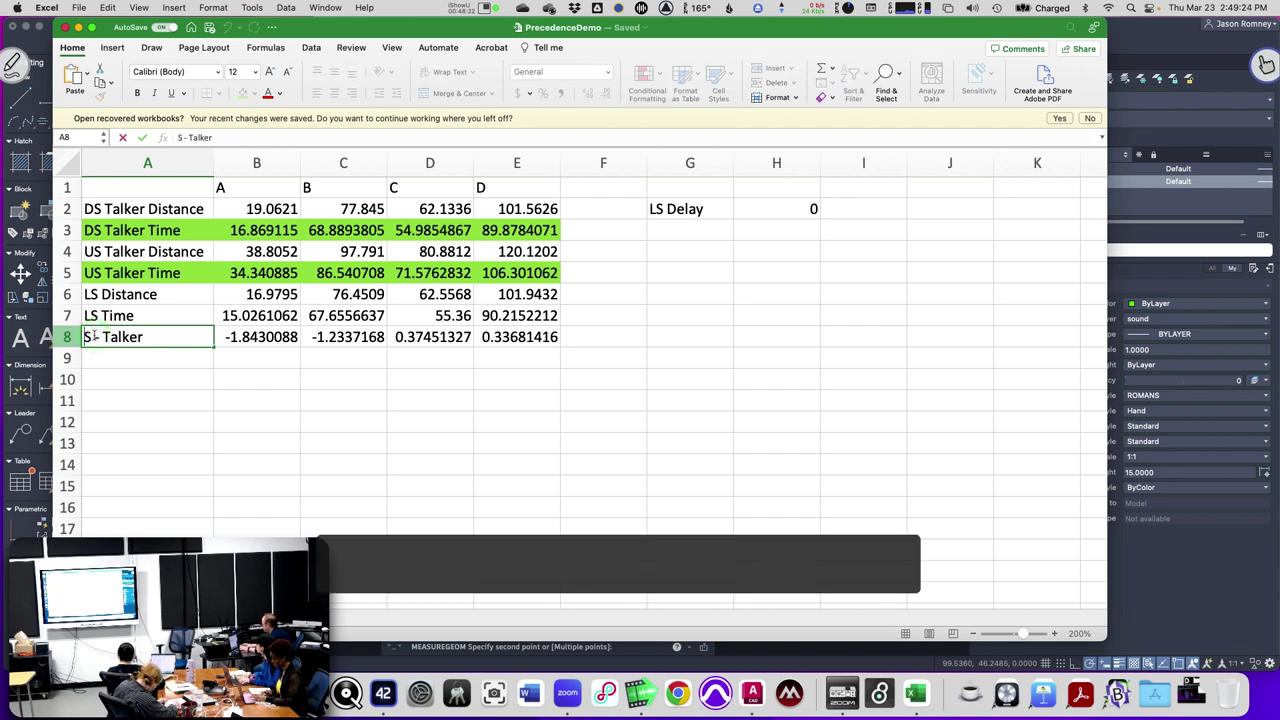
text(L)
key(Right)
key(Right)
key(Right)
key(Right)
key(Right)
key(Right)
key(Right)
key(Right)
key(Right)
key(Right)
key(Right)
key(Right)
key(Right)
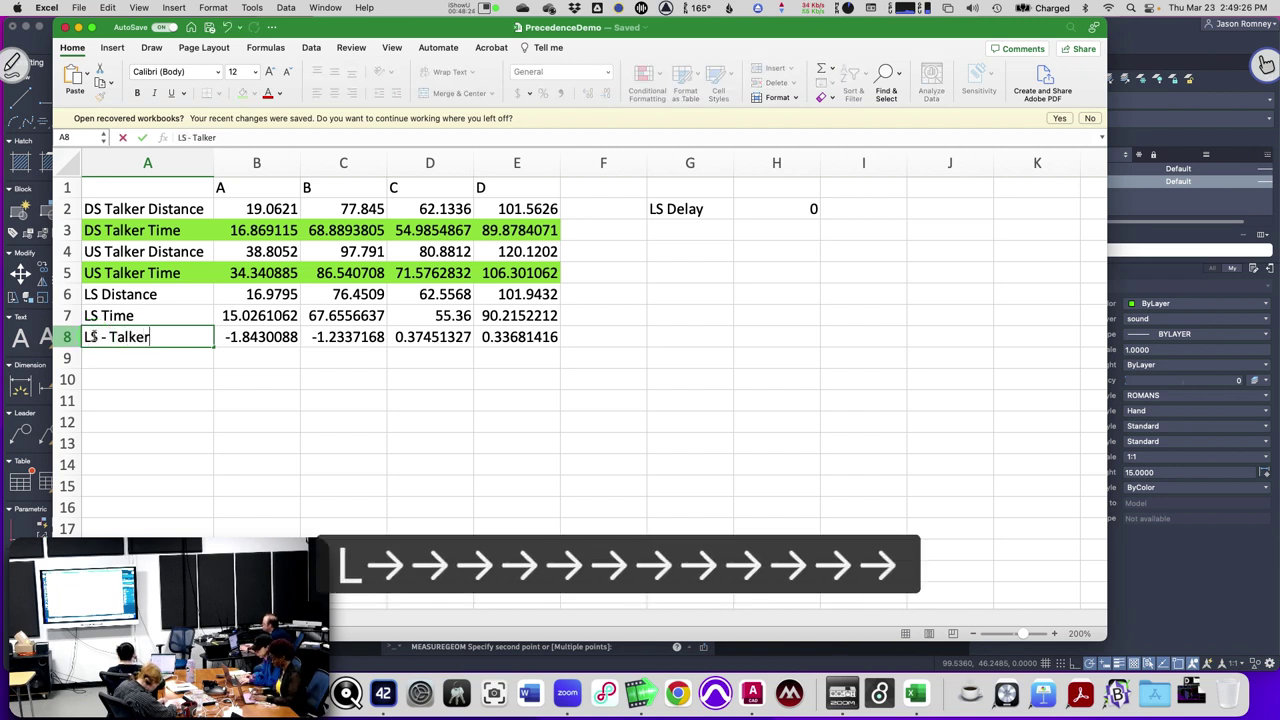
key(BackSpace)
key(BackSpace)
key(BackSpace)
key(BackSpace)
key(BackSpace)
key(BackSpace)
text(DS)
key(Return)
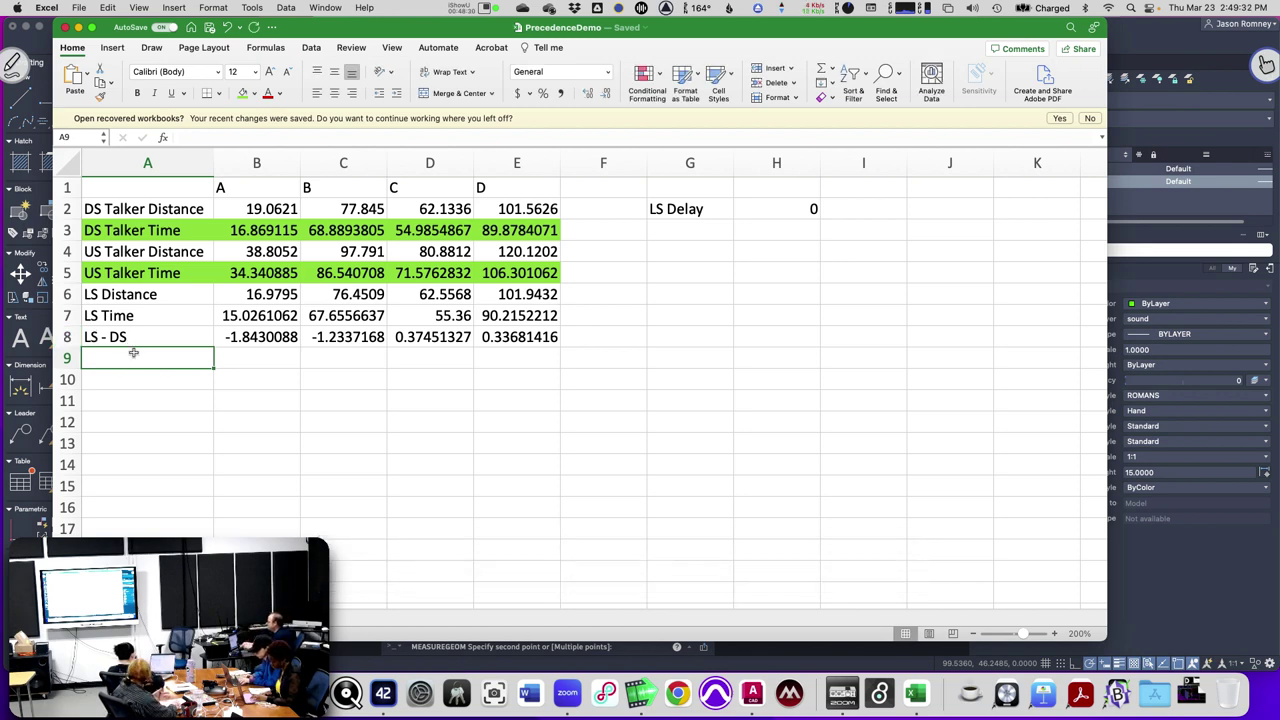
Label the row below LS - DS in A9 as LS - US.
text(LS )
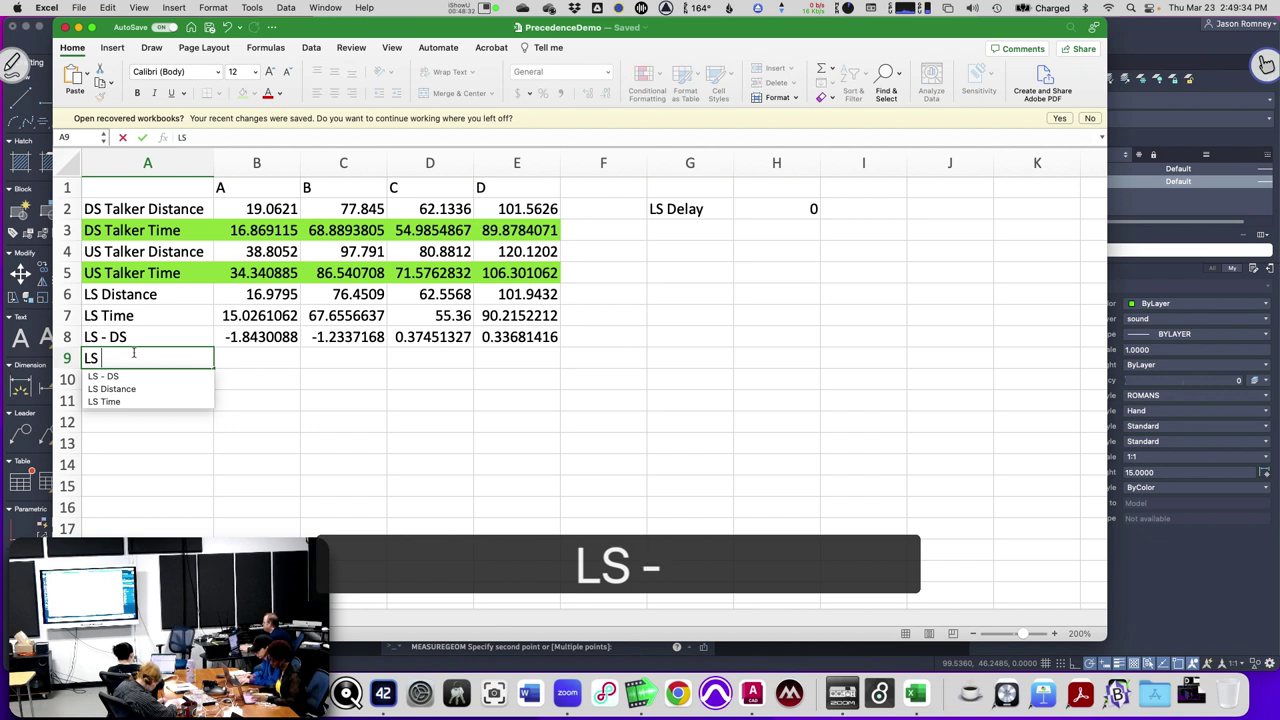
text(- US)
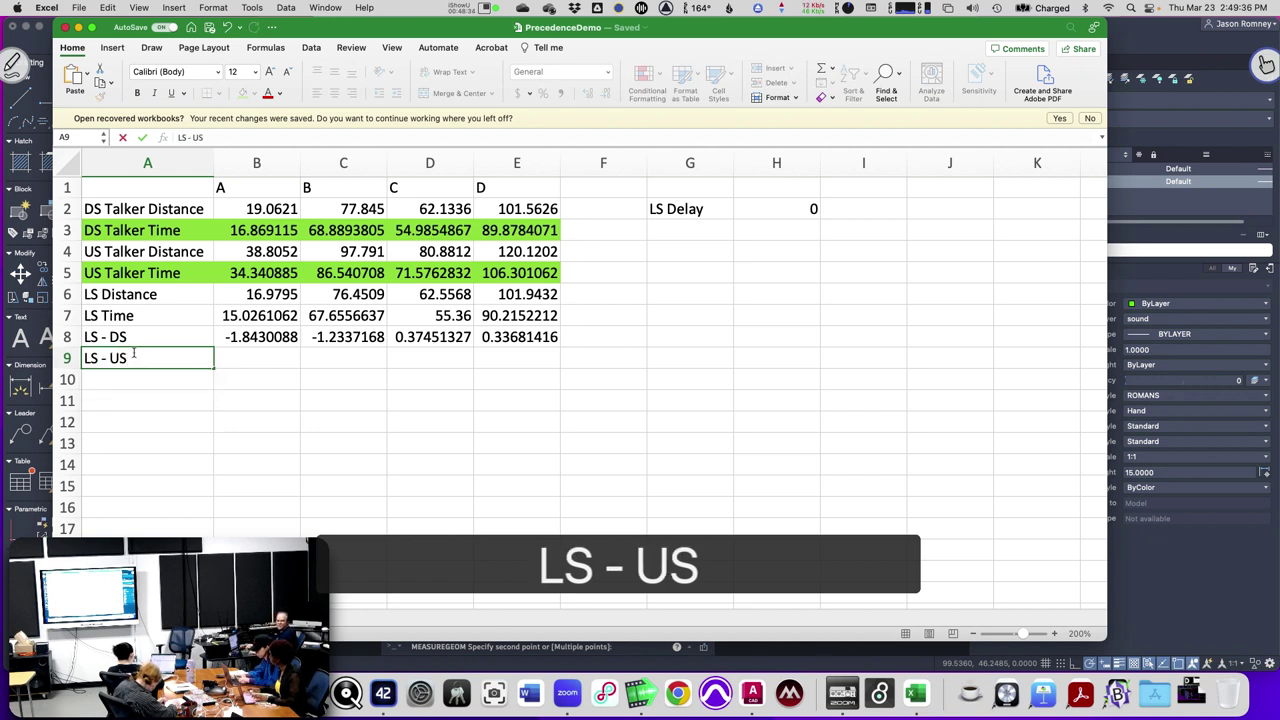
key(Right)
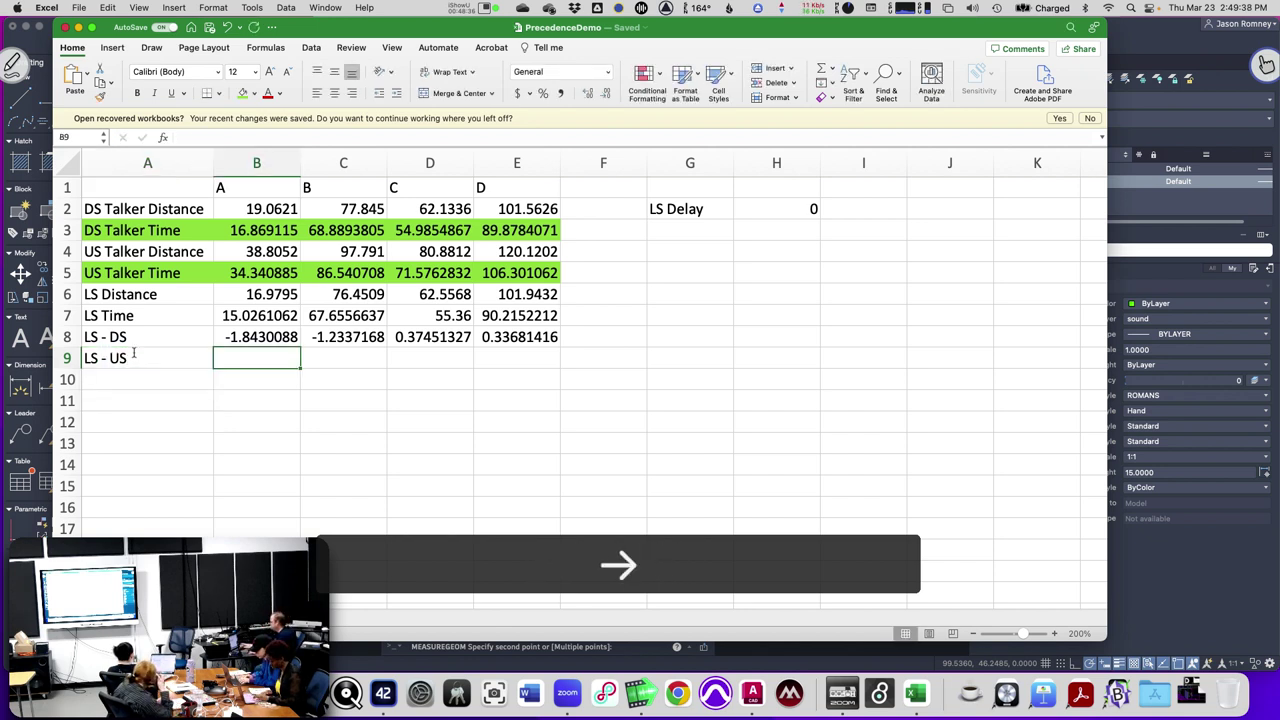
Enter the formula =B7-B5+$H$2 in B9 to calculate the LS - US difference for position A.
text(=)
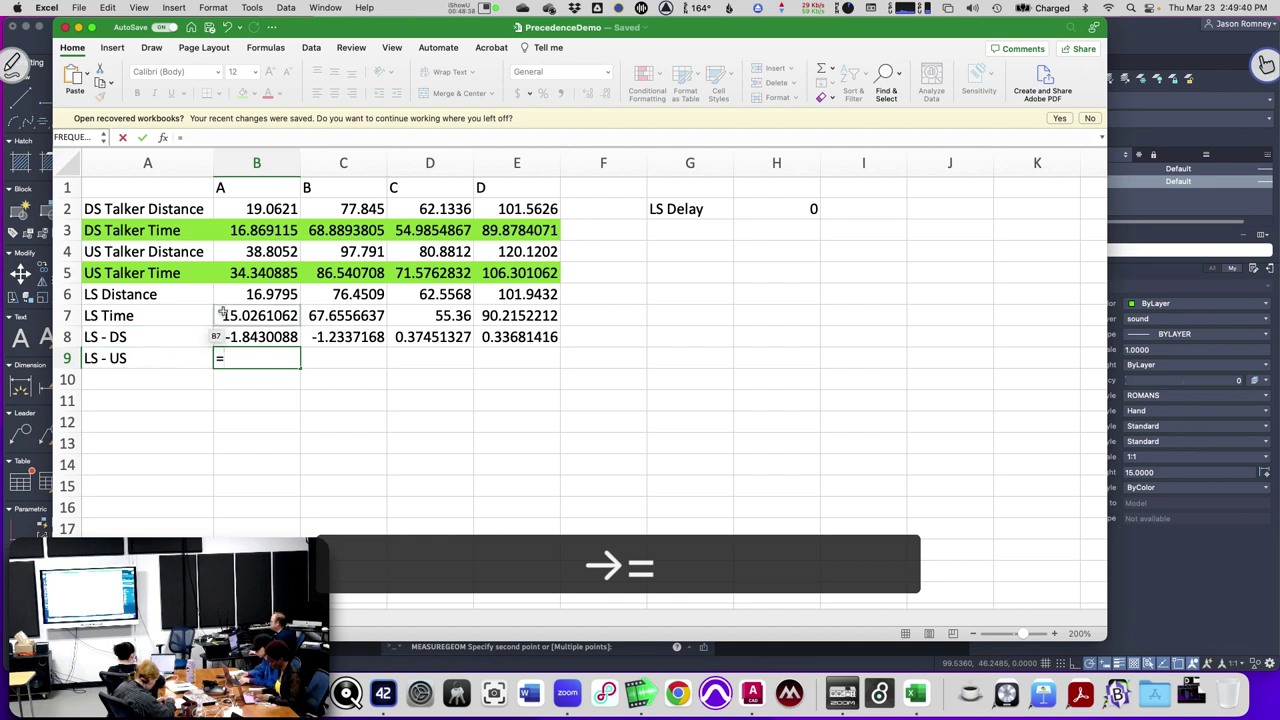
click(242, 315)
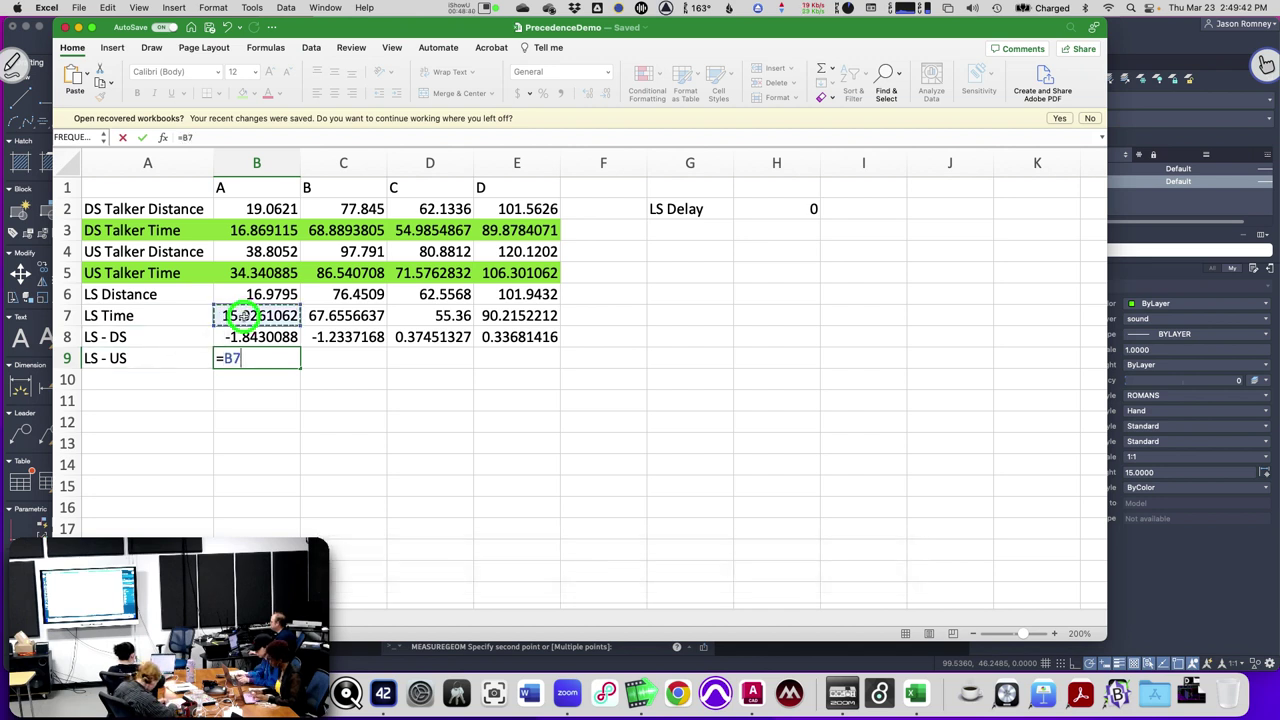
text(-)
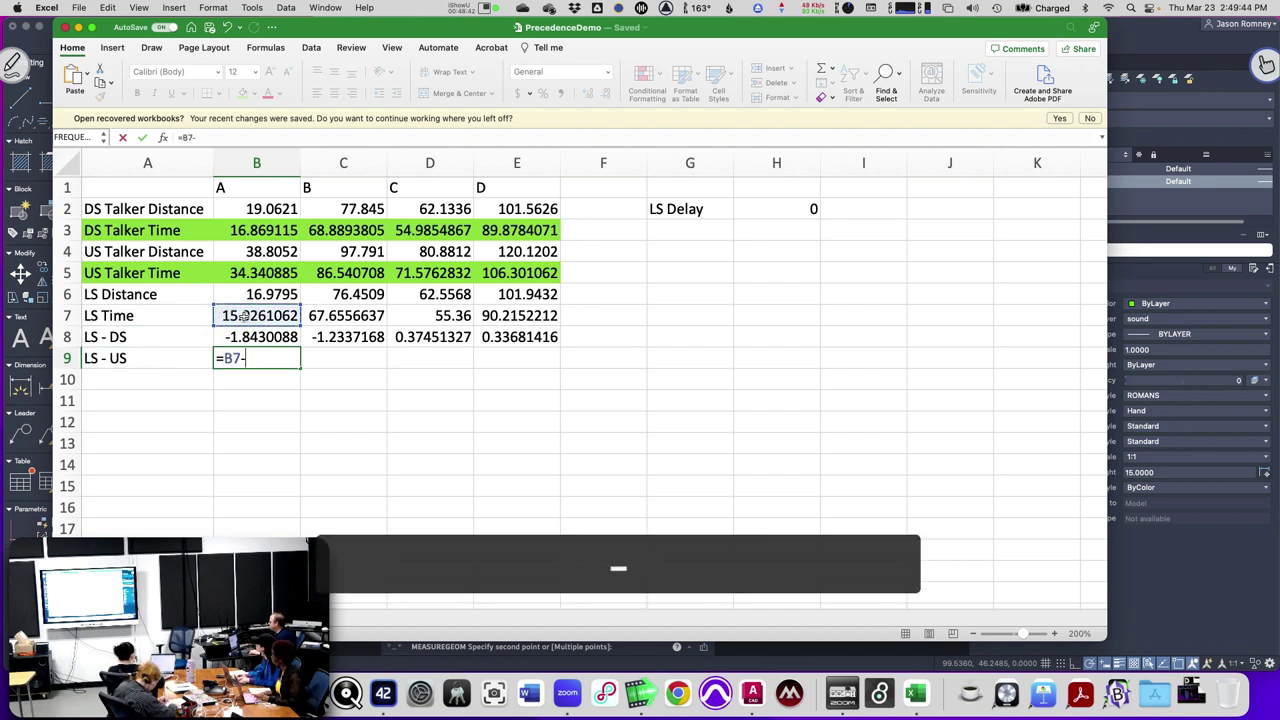
click(250, 273)
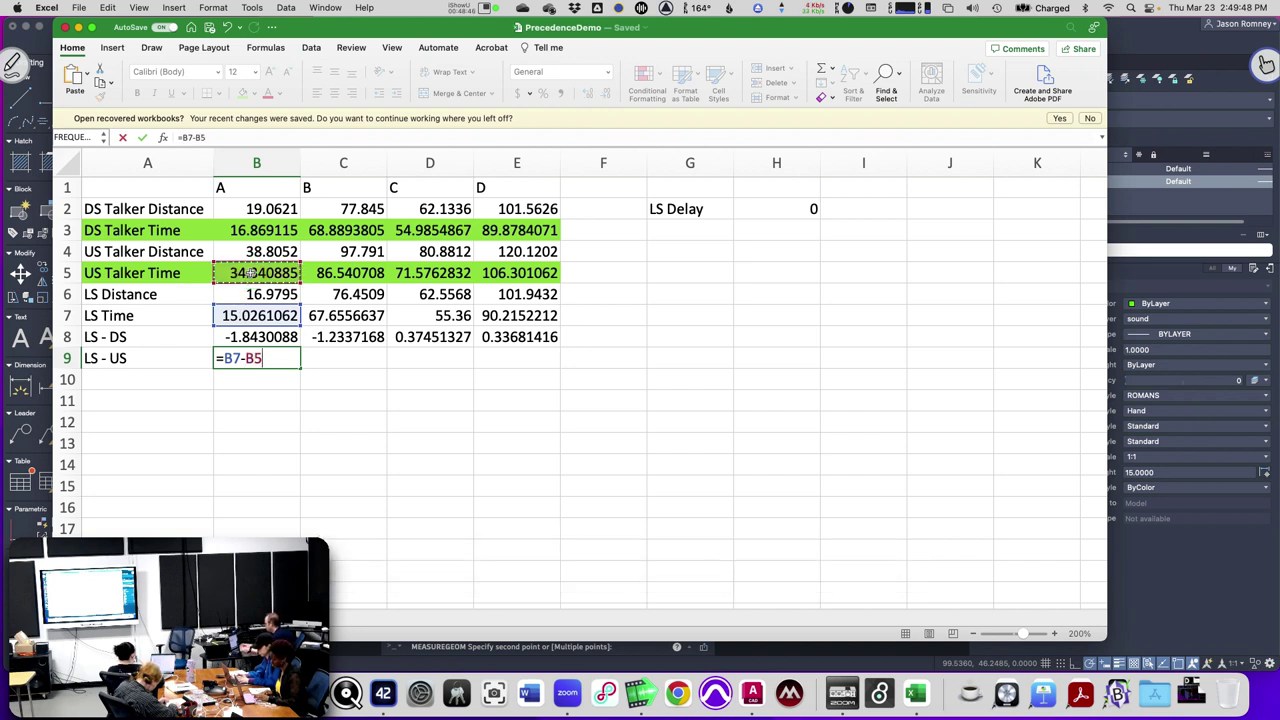
text(+)
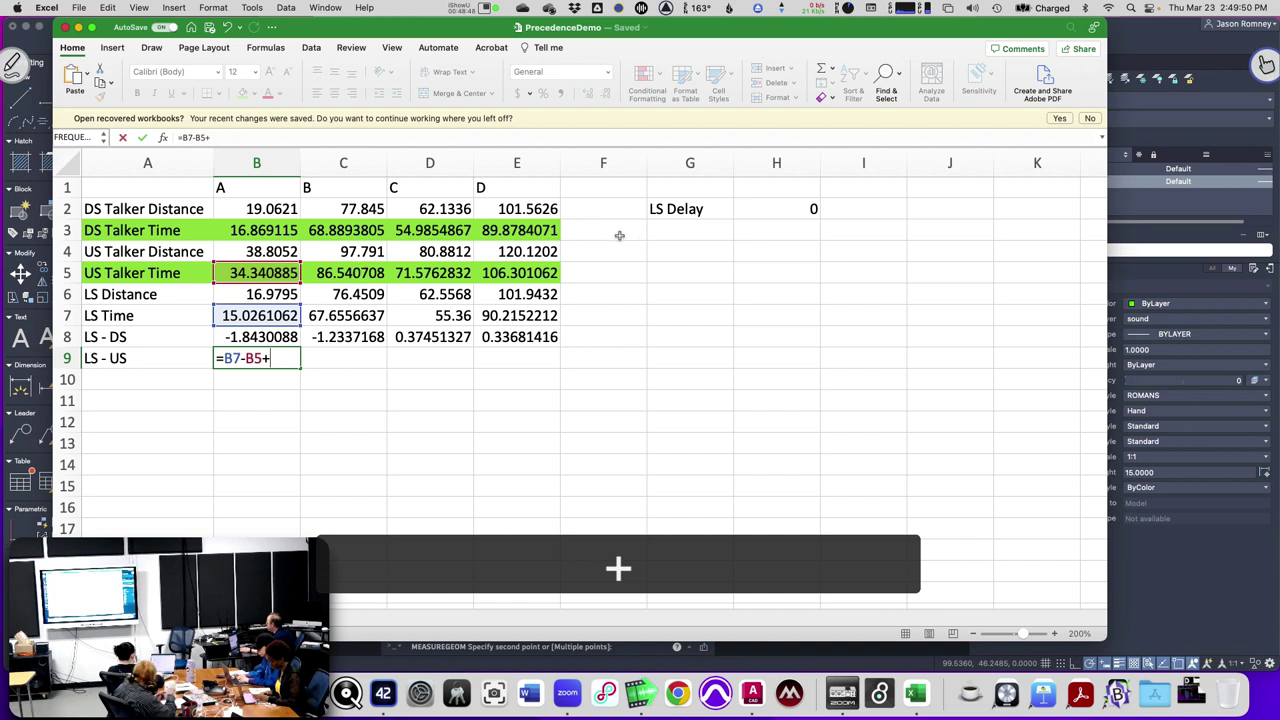
click(766, 209)
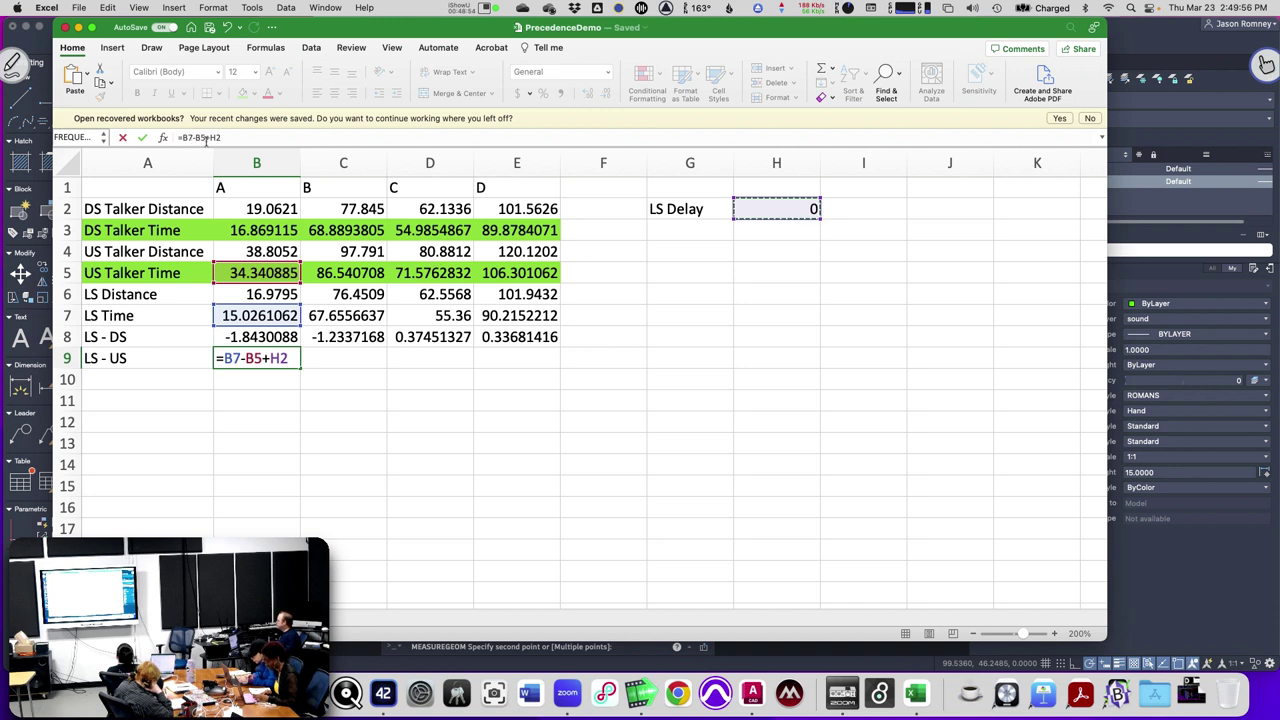
click(212, 137)
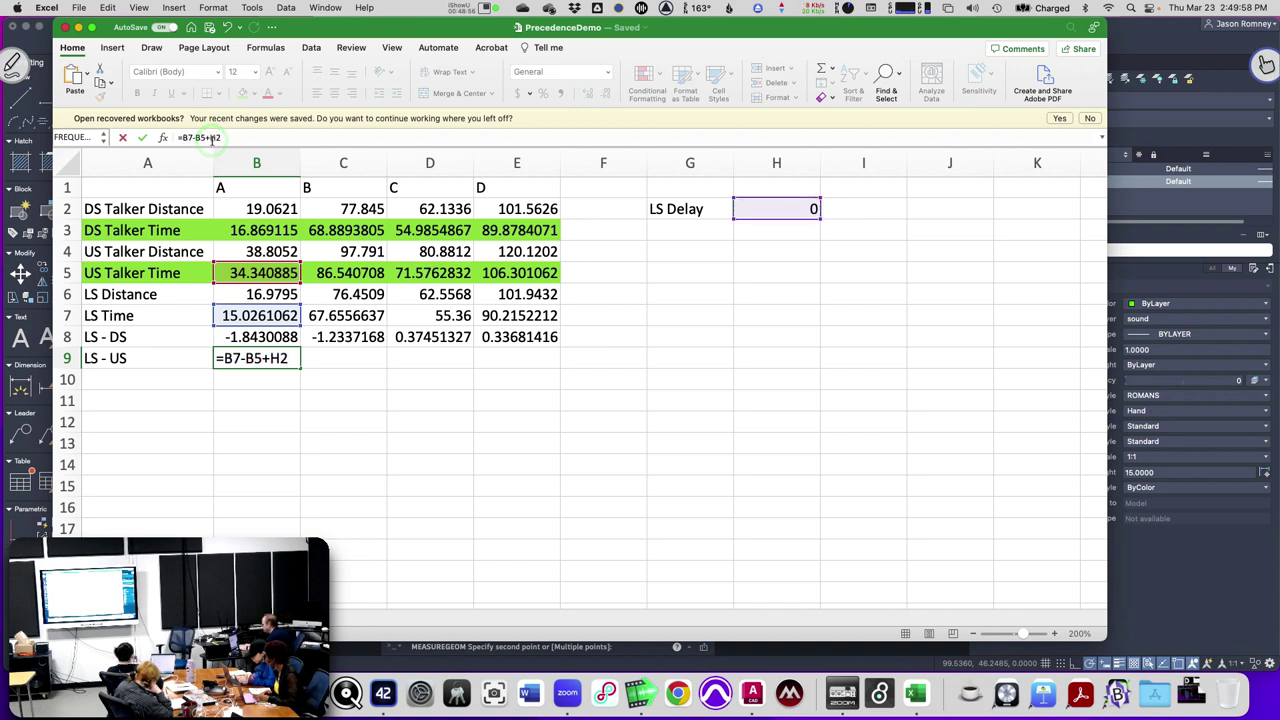
text($)
key(Right)
text($)
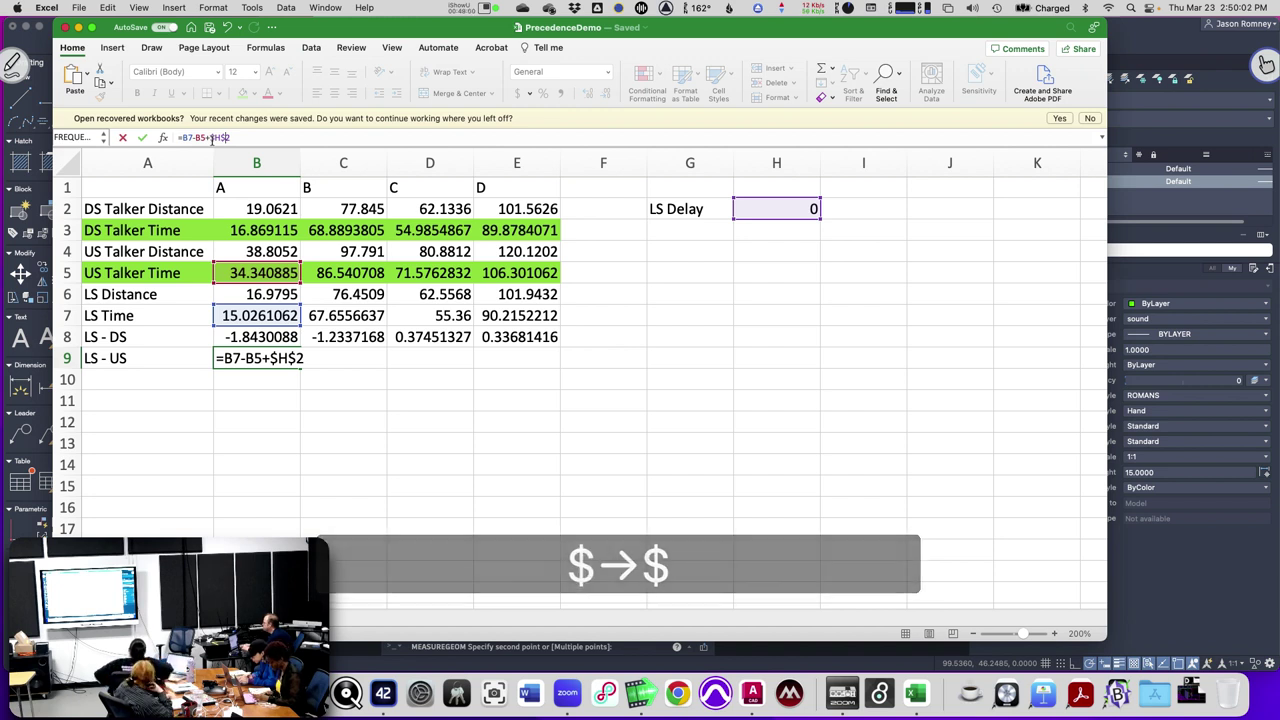
key(Return)
Fill the LS - US formula from B9 across to E9 for positions B to D.
key(Up)
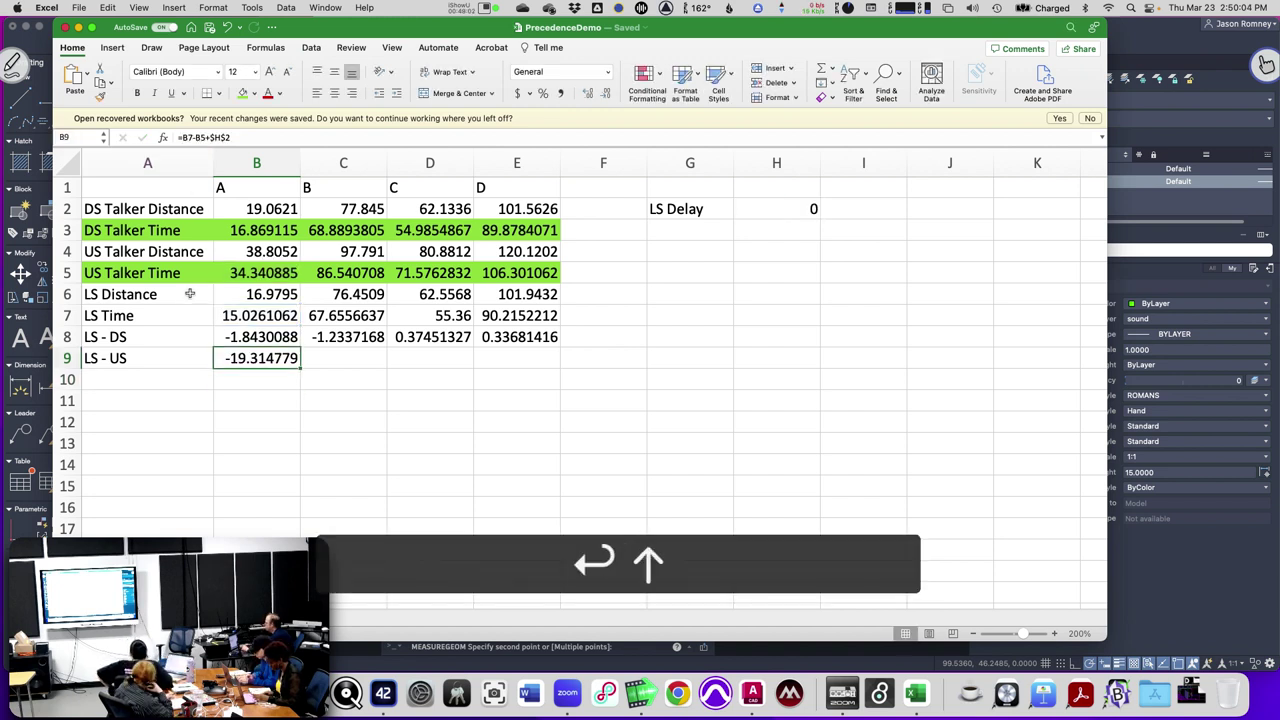
drag(296, 366, 520, 371)
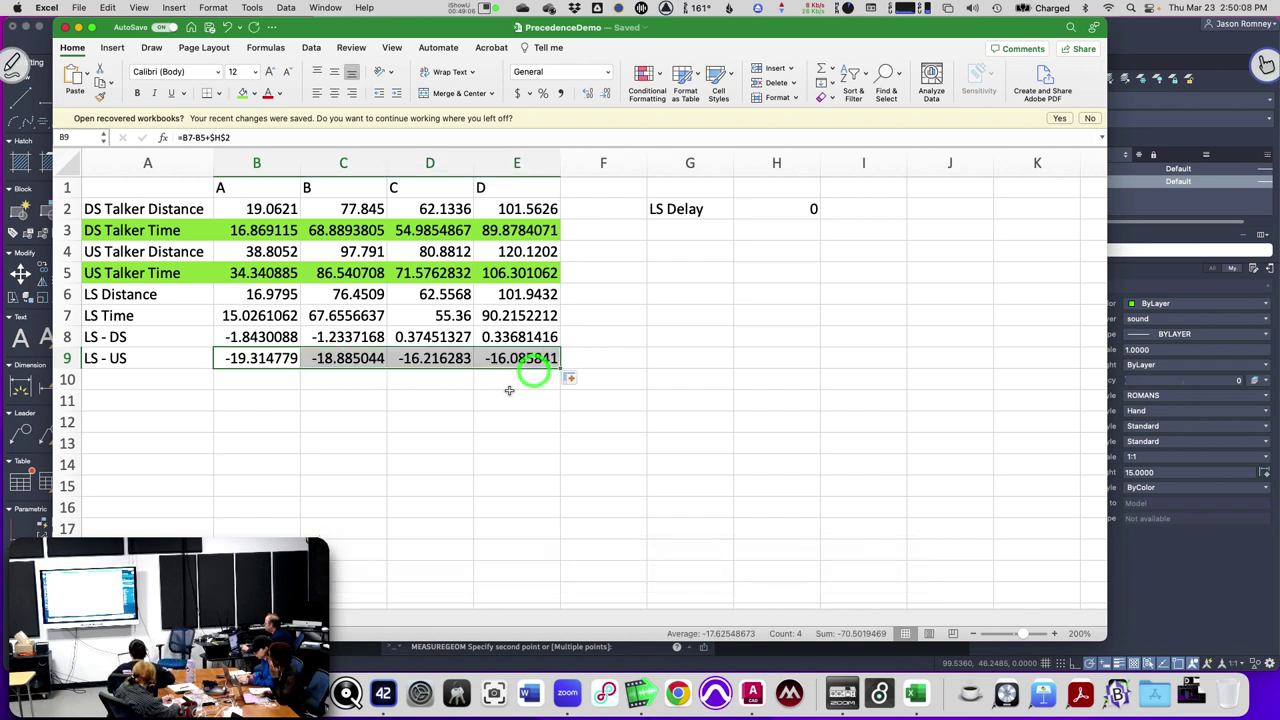
click(485, 399)
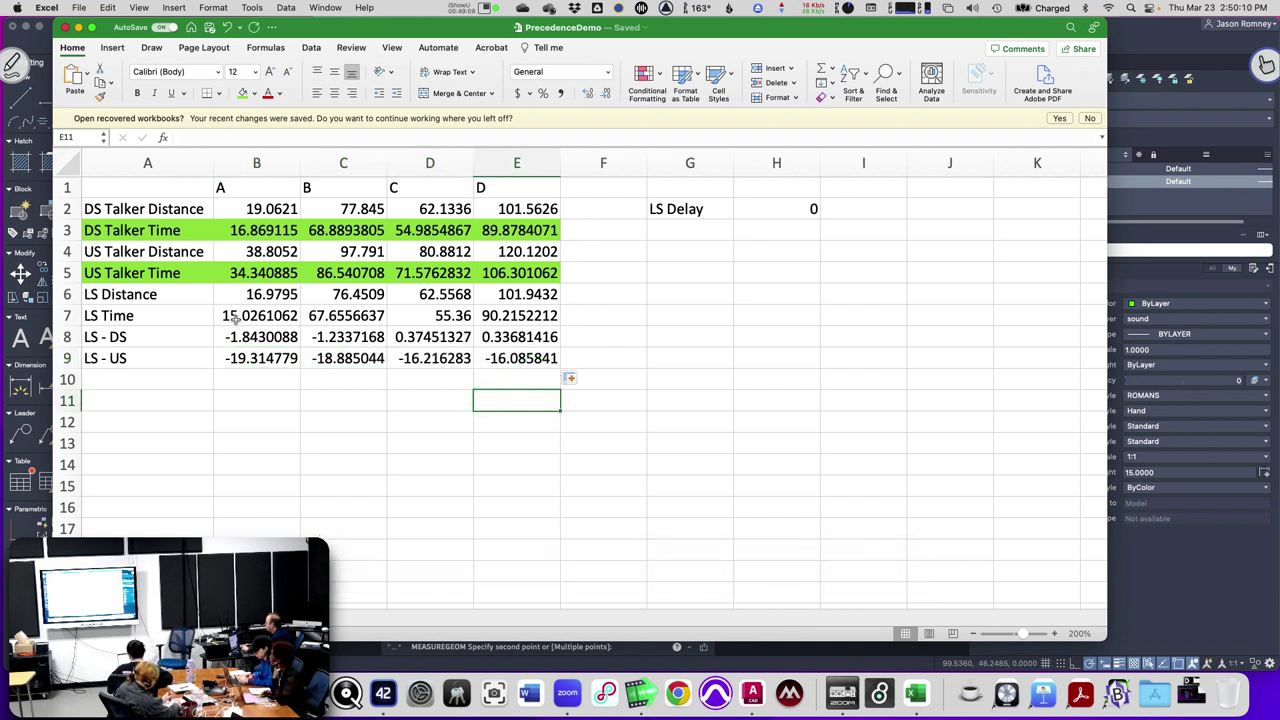
drag(130, 314, 517, 315)
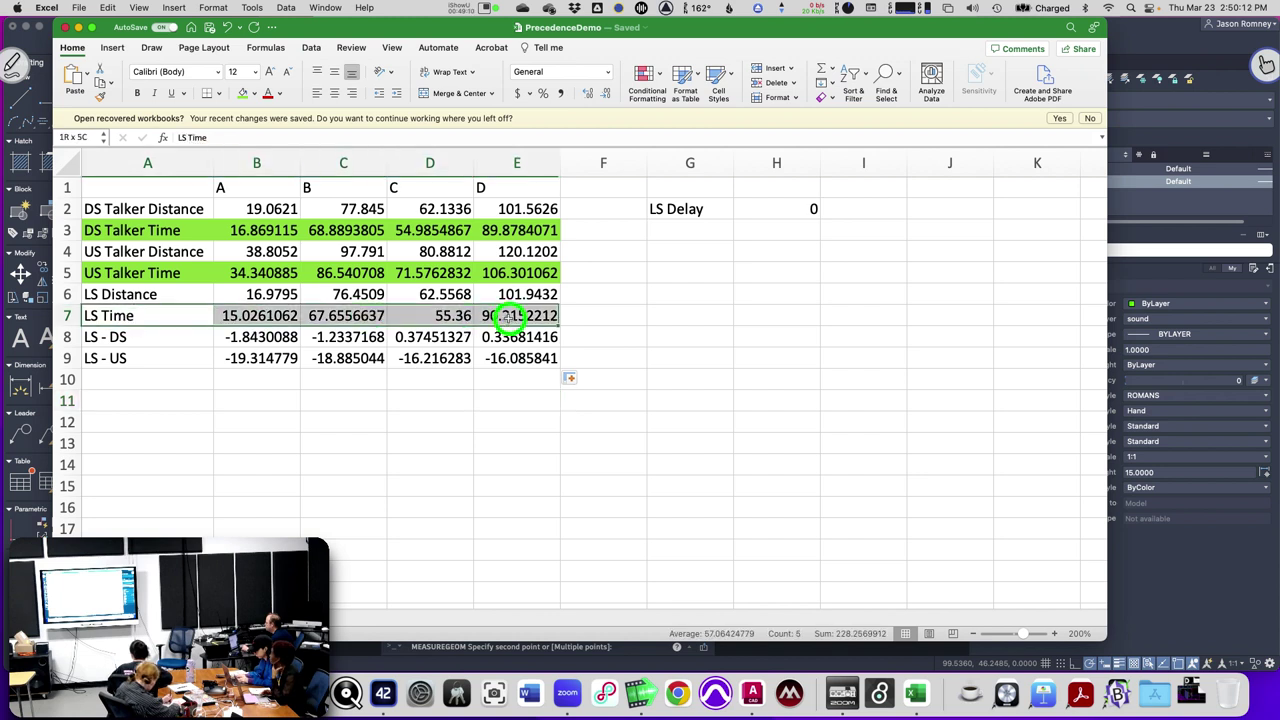
click(254, 93)
click(320, 245)
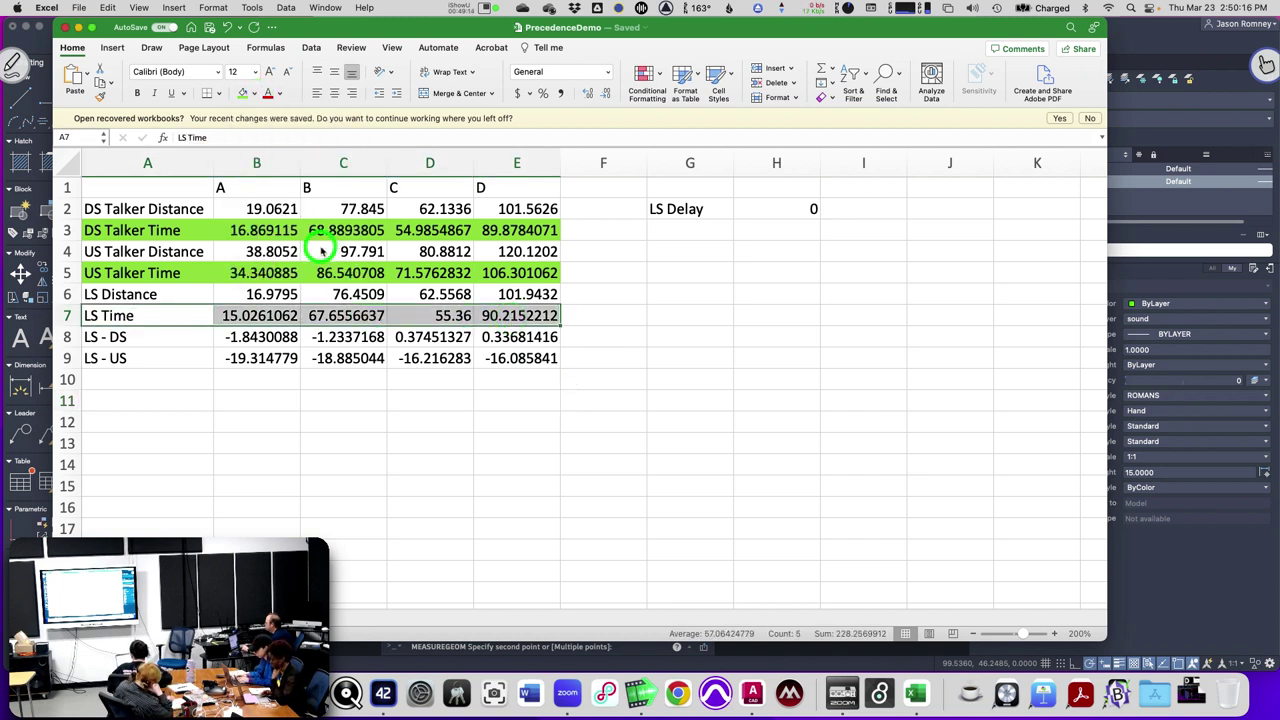
key(super+z)
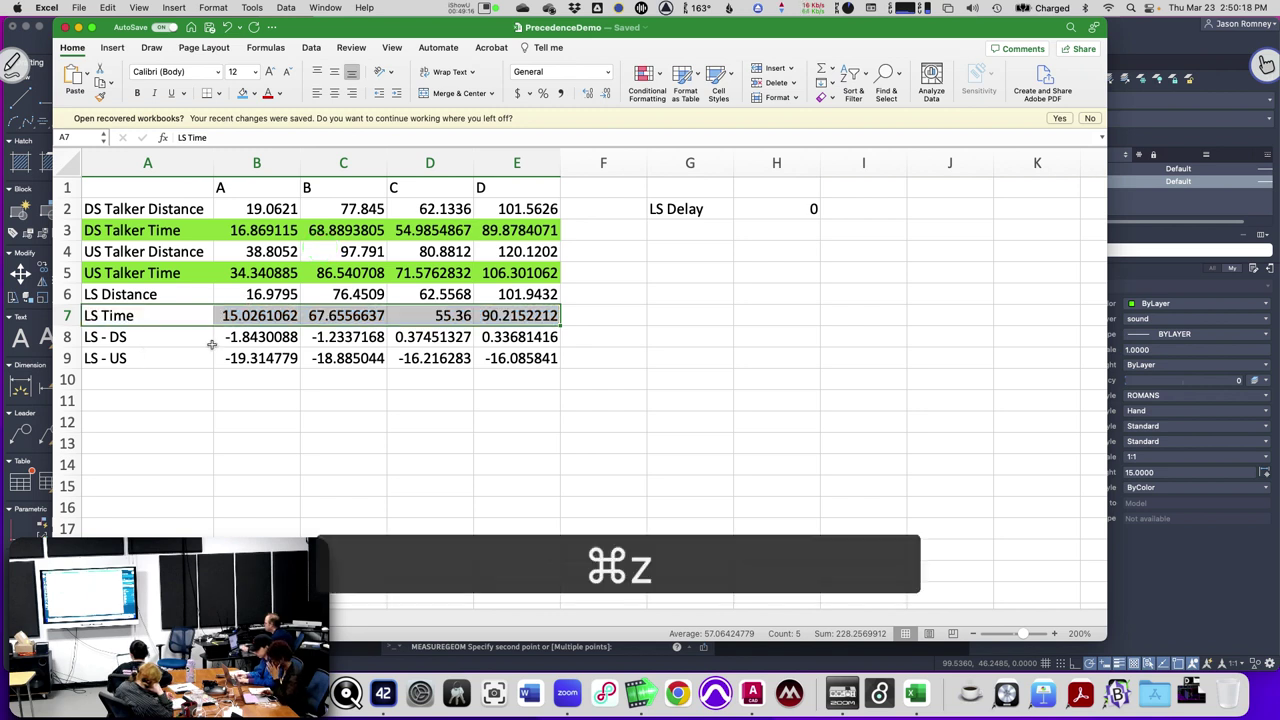
Apply a blue fill to the LS - DS and LS - US values in B8 to E9.
drag(231, 341, 505, 360)
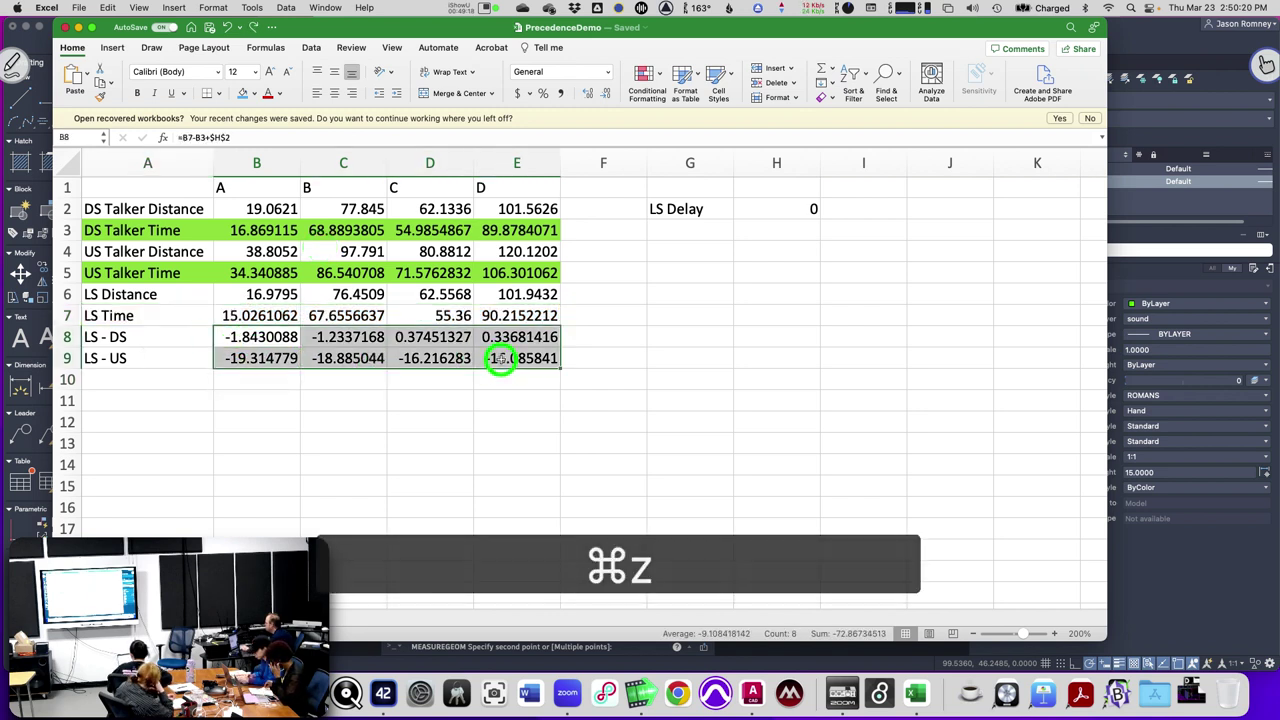
click(245, 93)
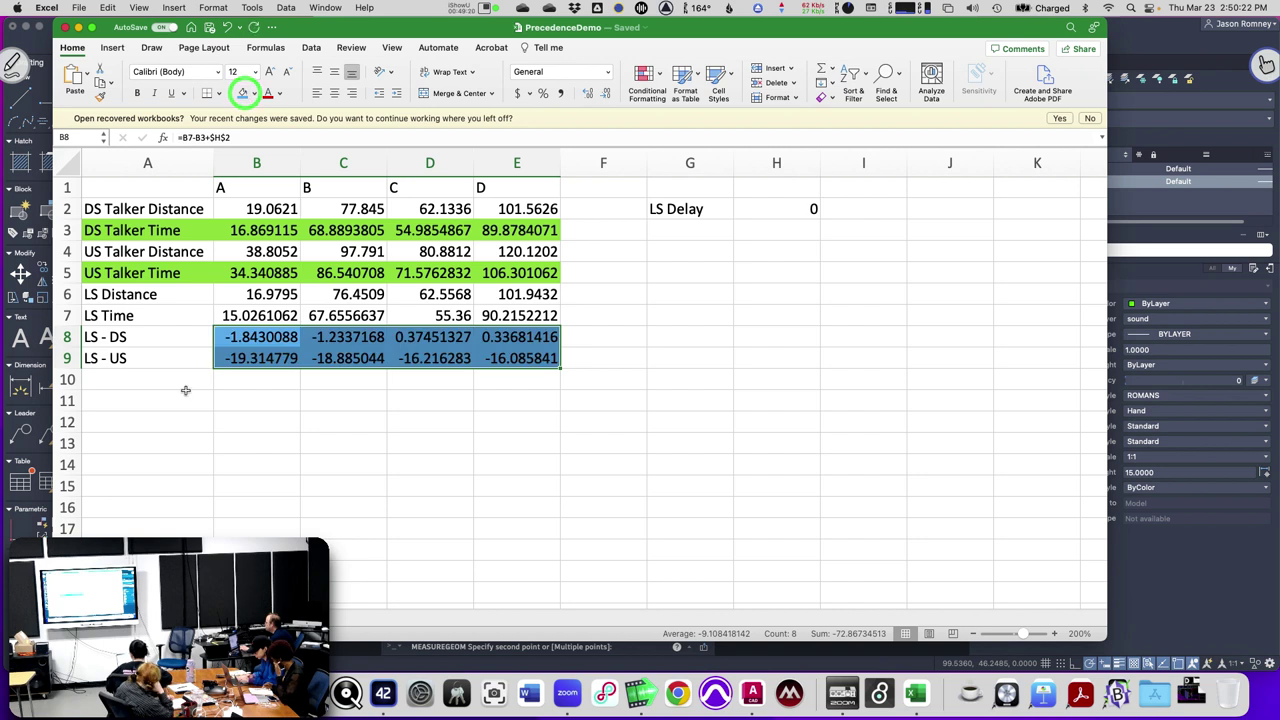
click(163, 418)
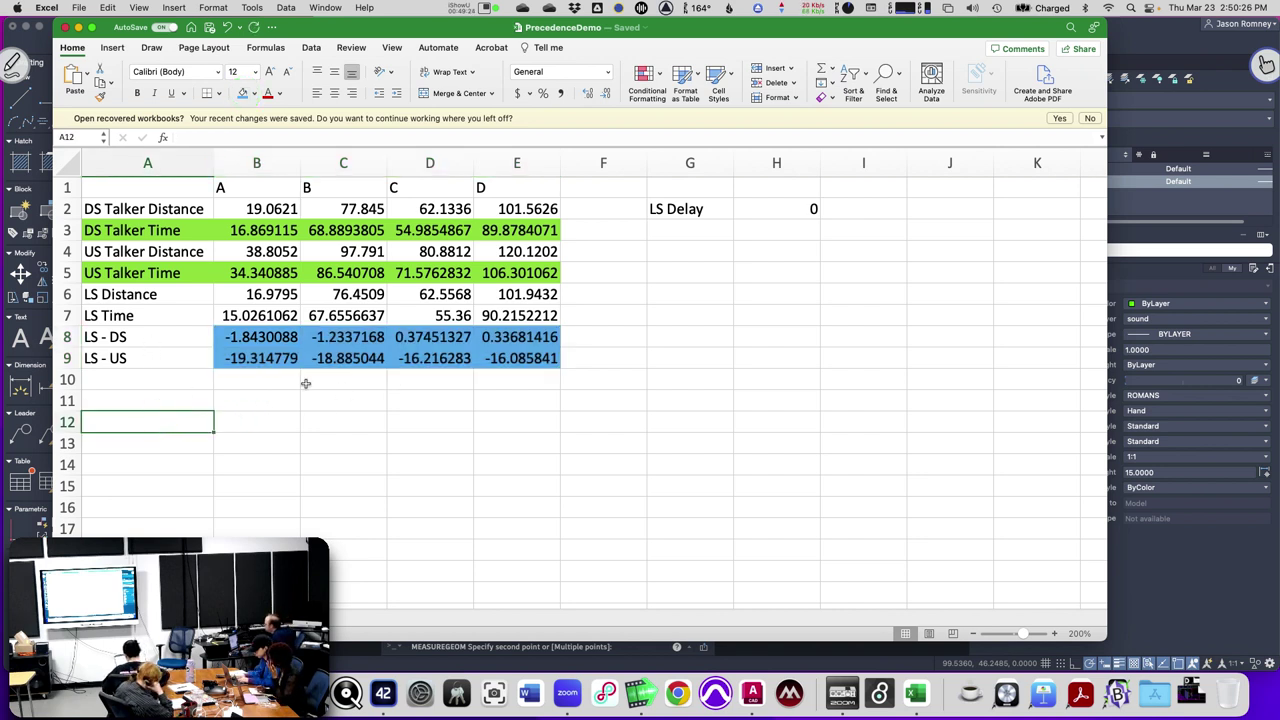
Examine the LS - DS and LS - US differences across positions A to D and the LS Delay cell.
drag(249, 340, 549, 337)
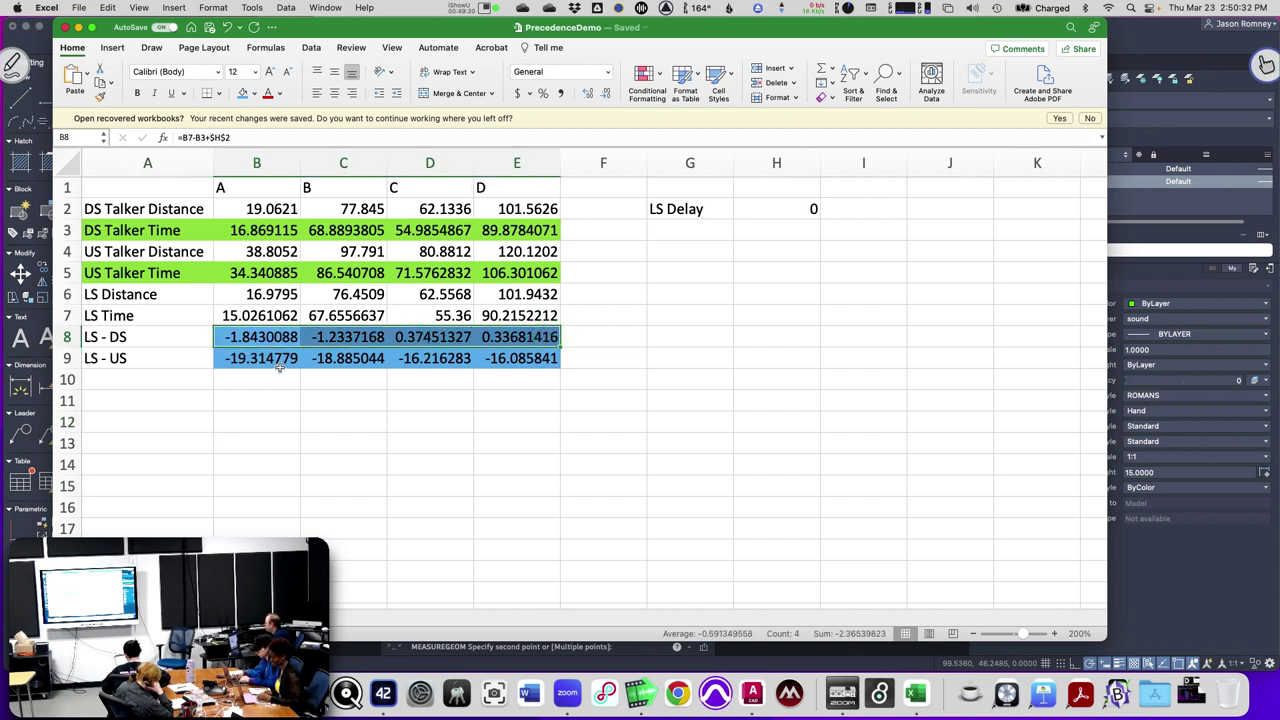
drag(272, 361, 540, 357)
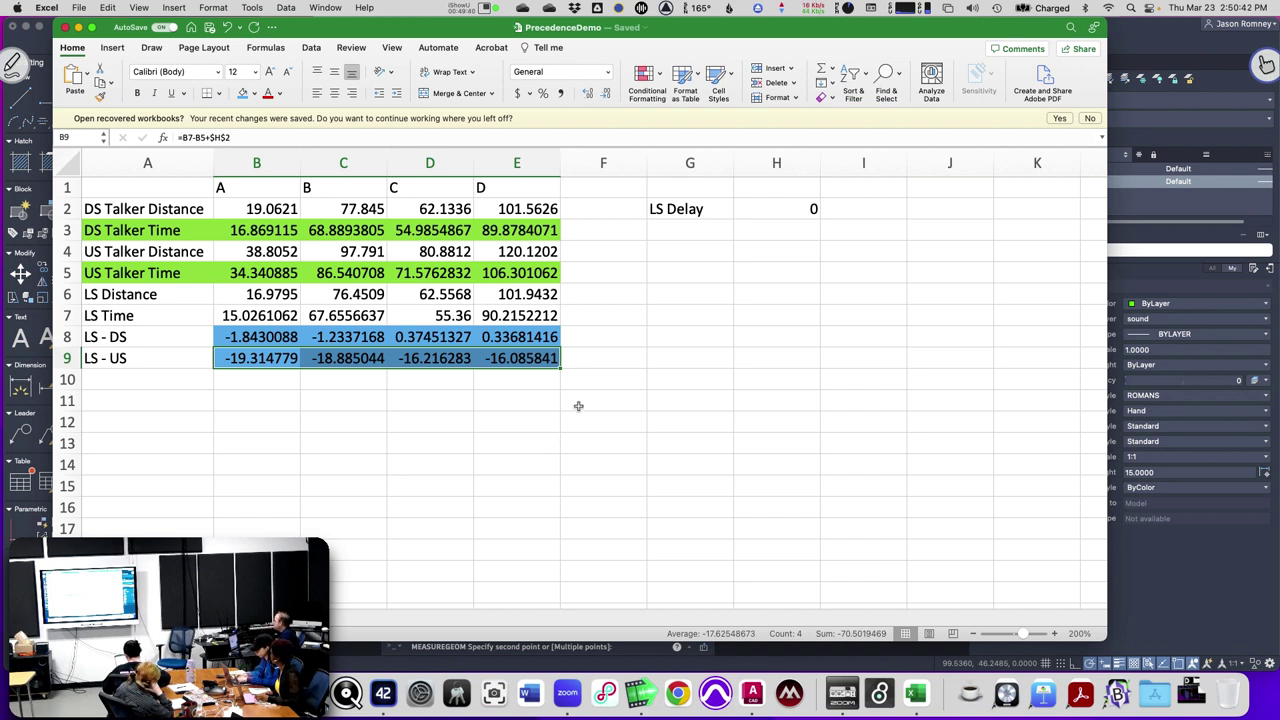
click(493, 428)
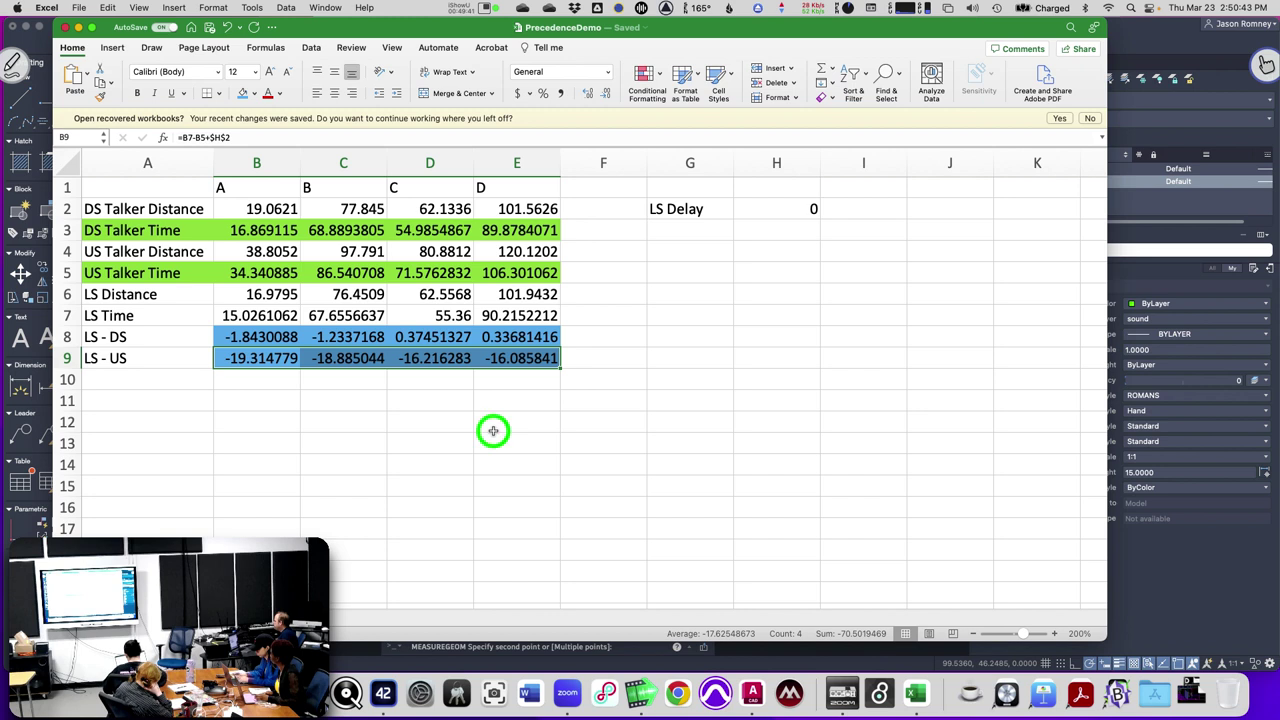
click(785, 205)
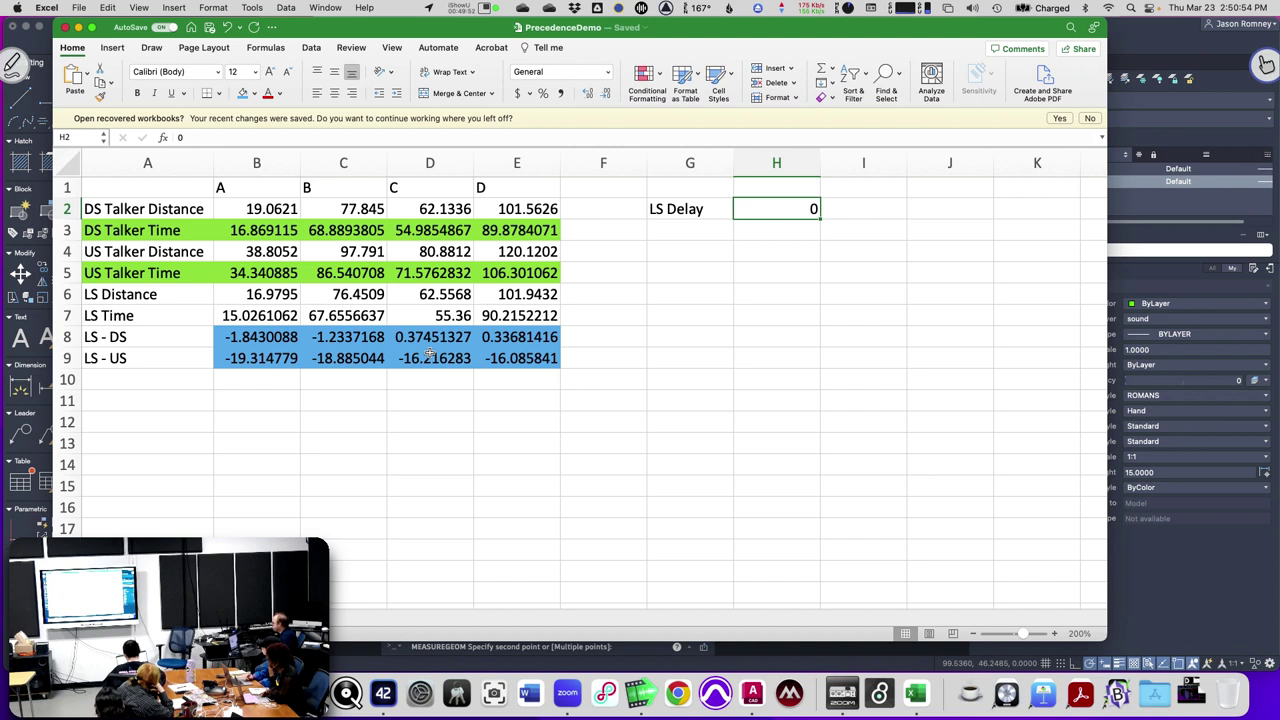
Apply the same blue fill to the LS - DS and LS - US row labels in A8 and A9.
drag(154, 342, 156, 357)
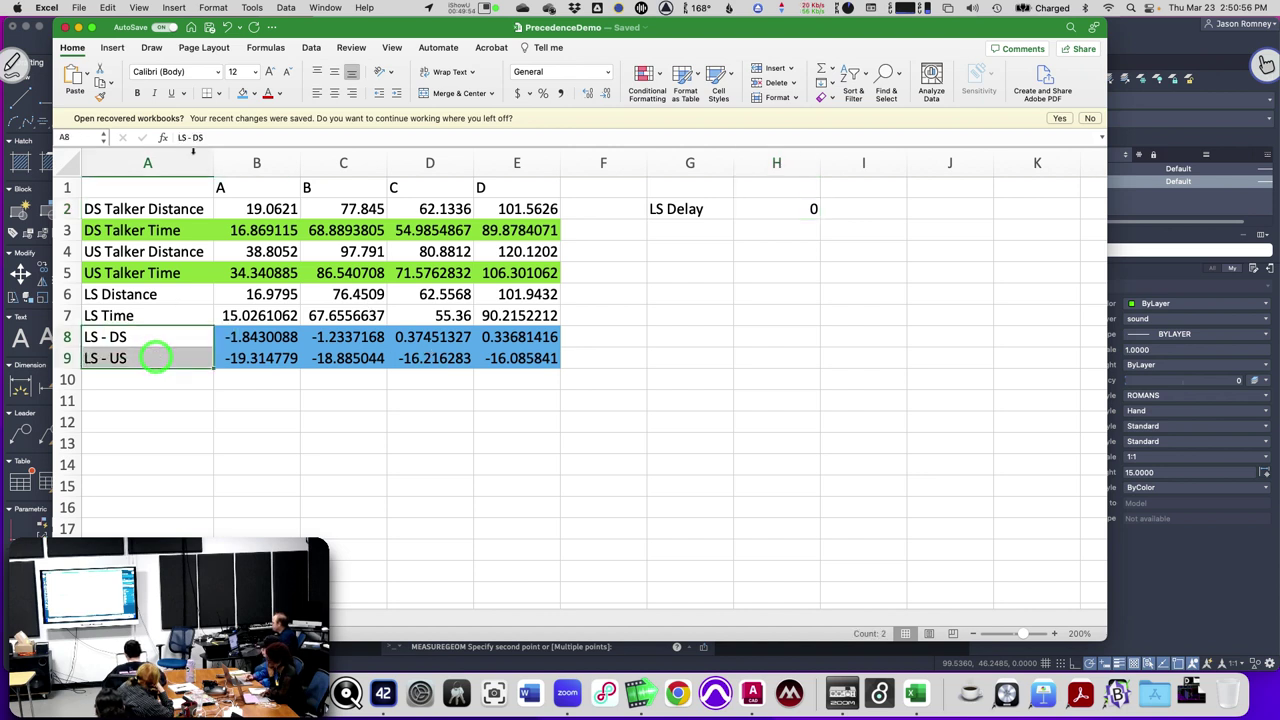
click(243, 93)
click(355, 467)
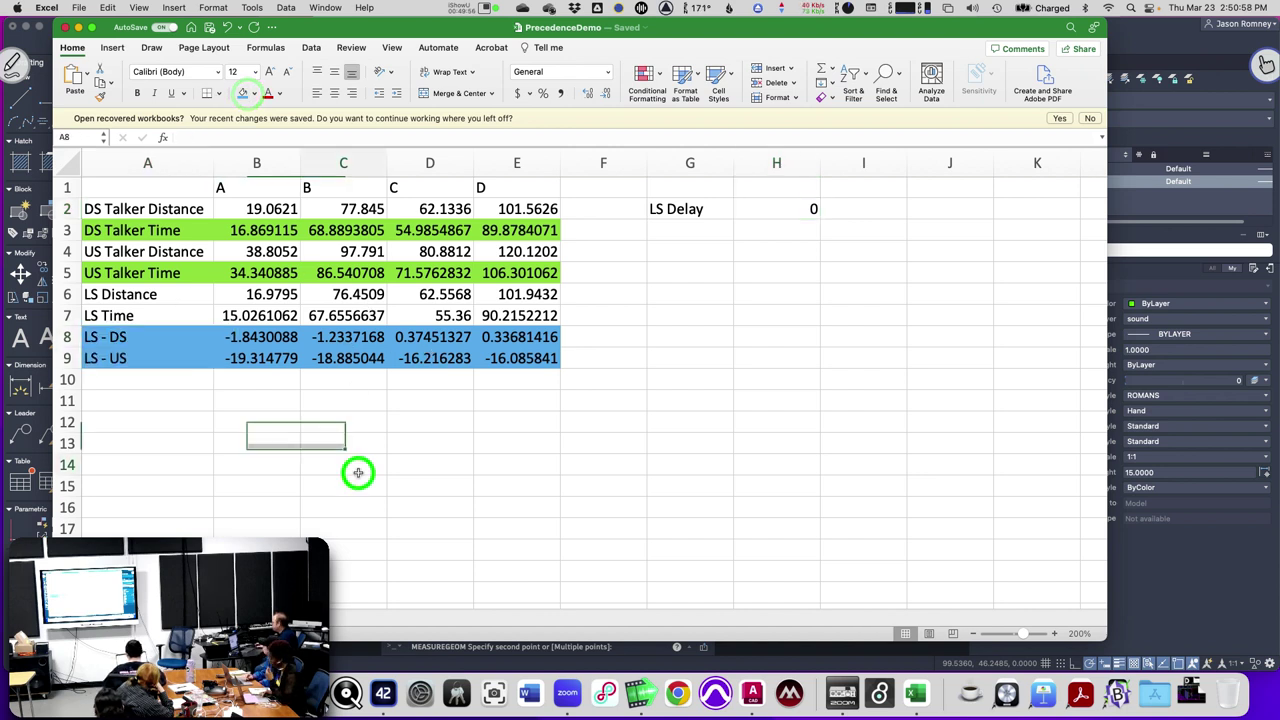
Set the LS Delay value in H2 to 5.
click(765, 209)
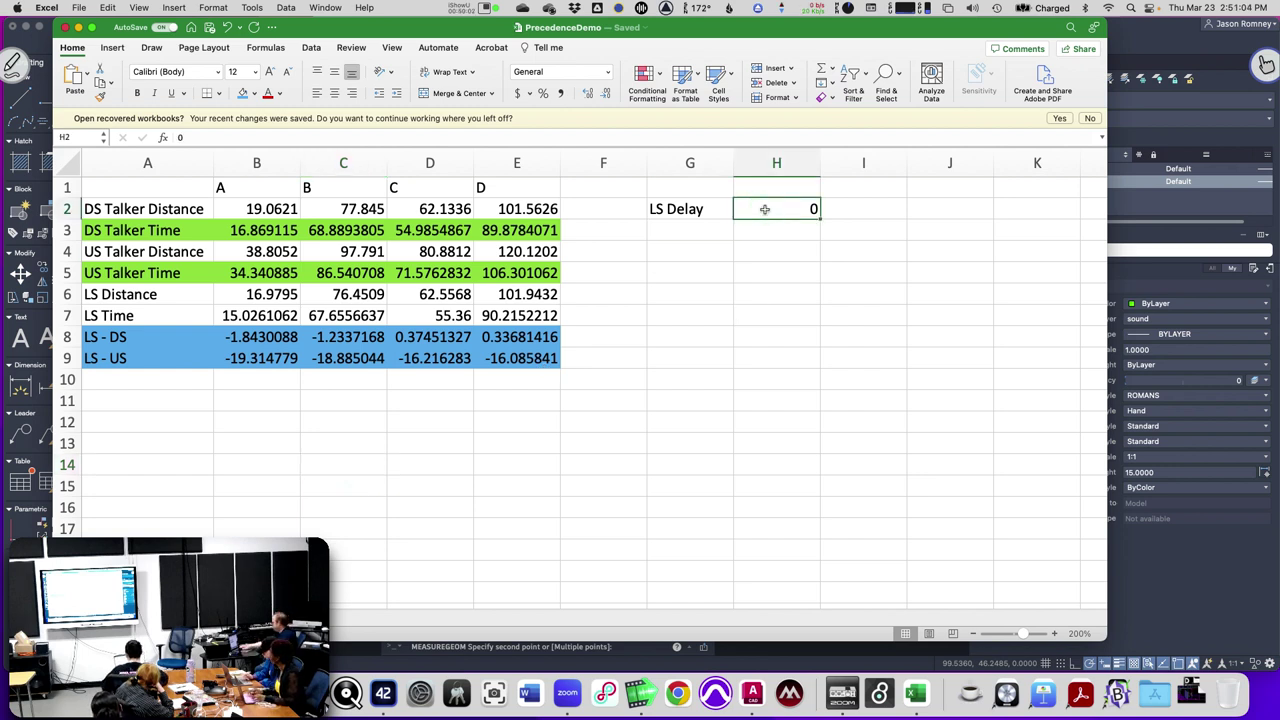
text(5)
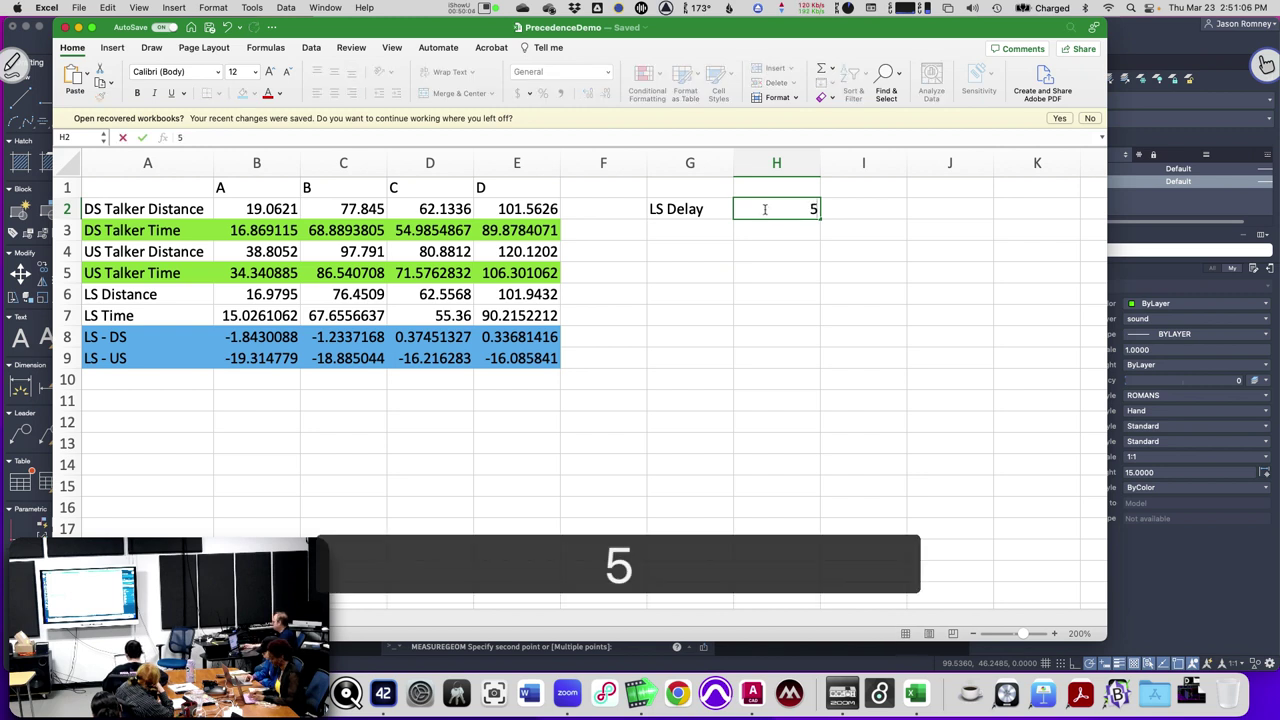
key(Return)
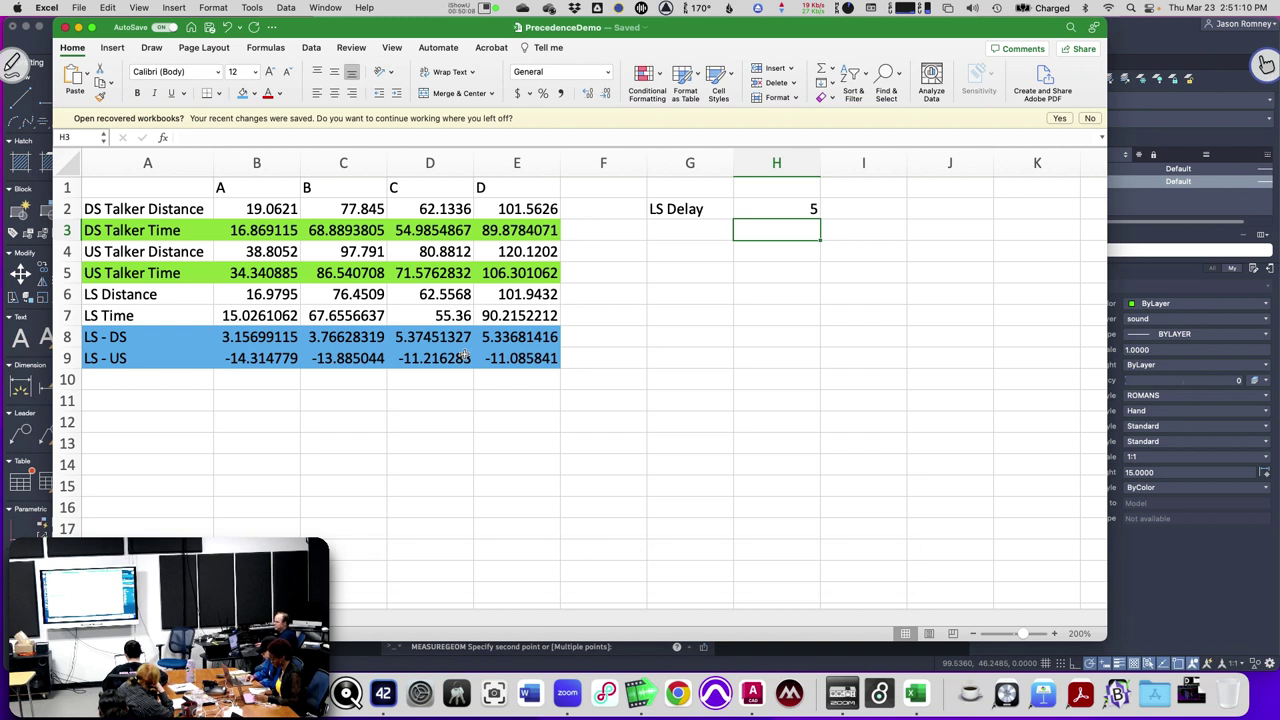
Set the LS Delay value in H2 to 25.
click(776, 209)
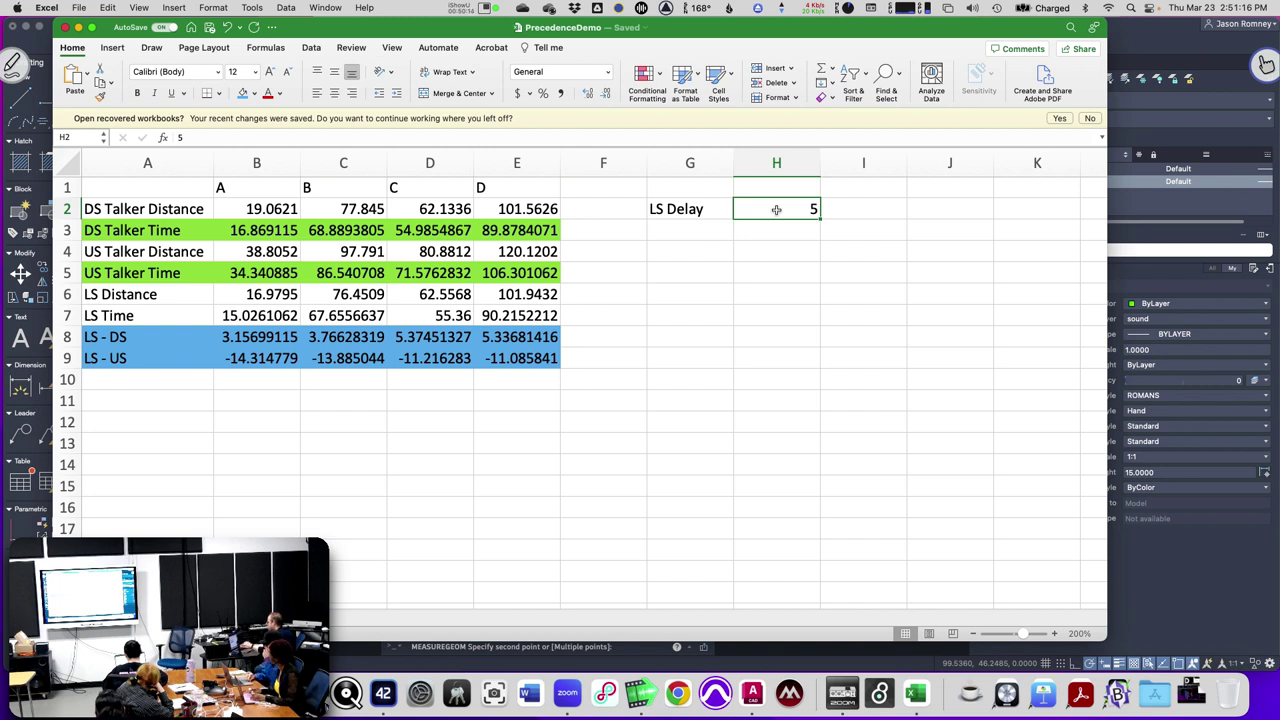
text(25)
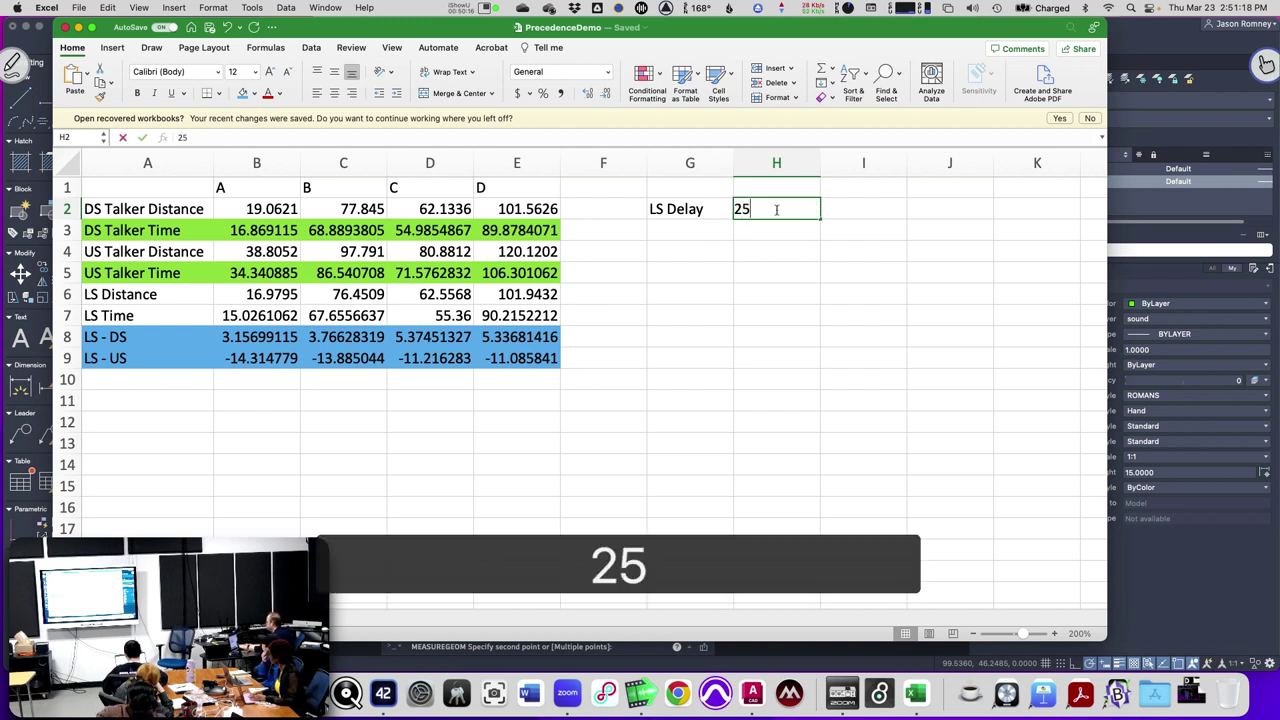
key(Return)
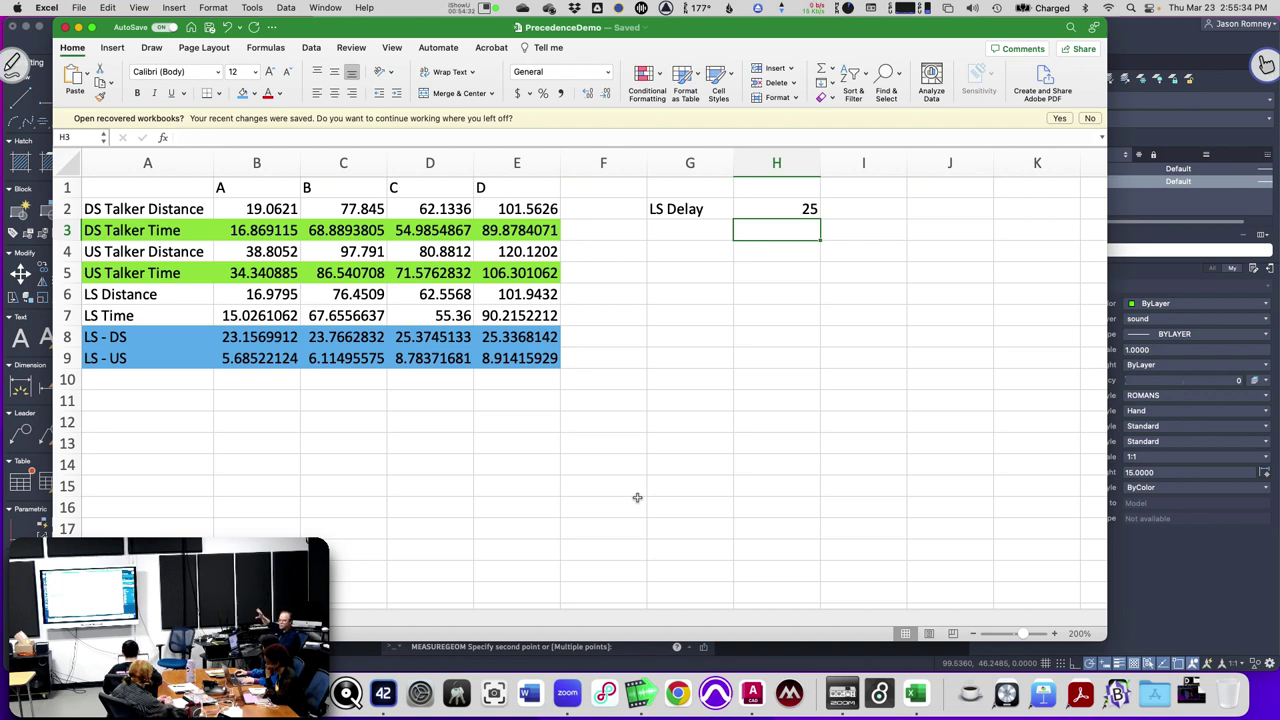
Switch to the StevensSection drawing in AutoCAD and cancel the active measuring command.
key(super+Tab)
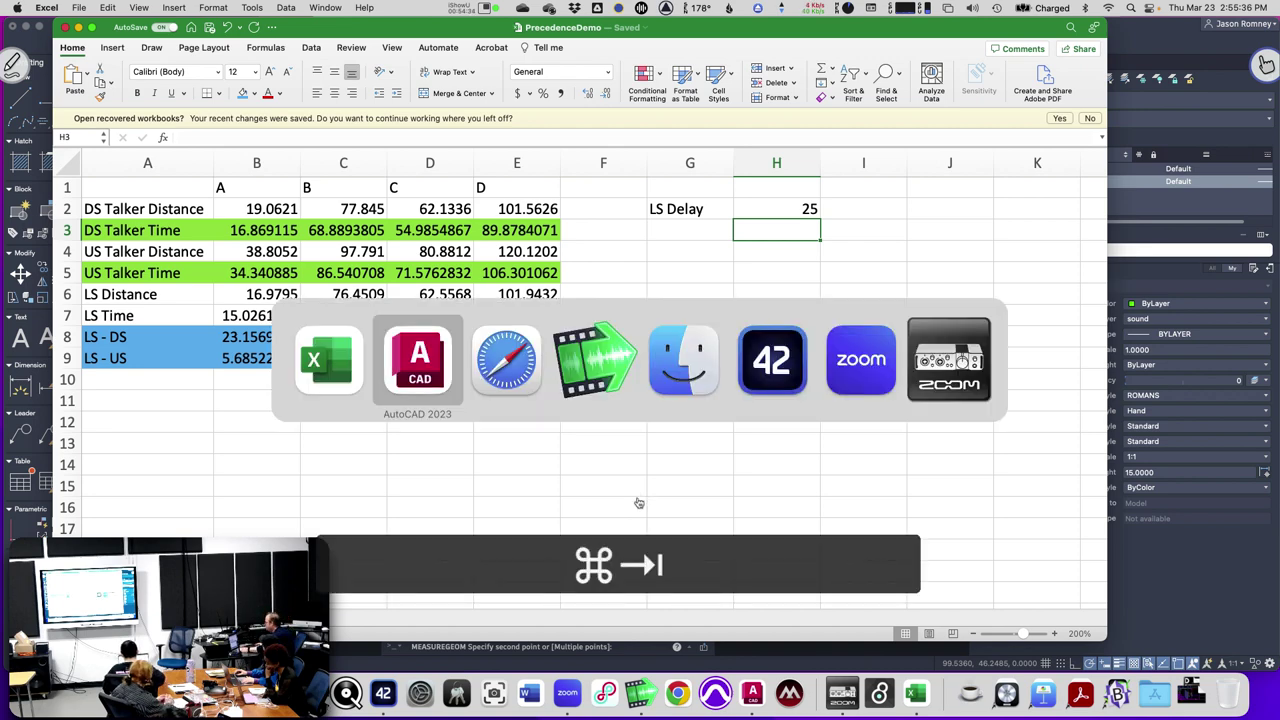
key(Escape)
key(Escape)
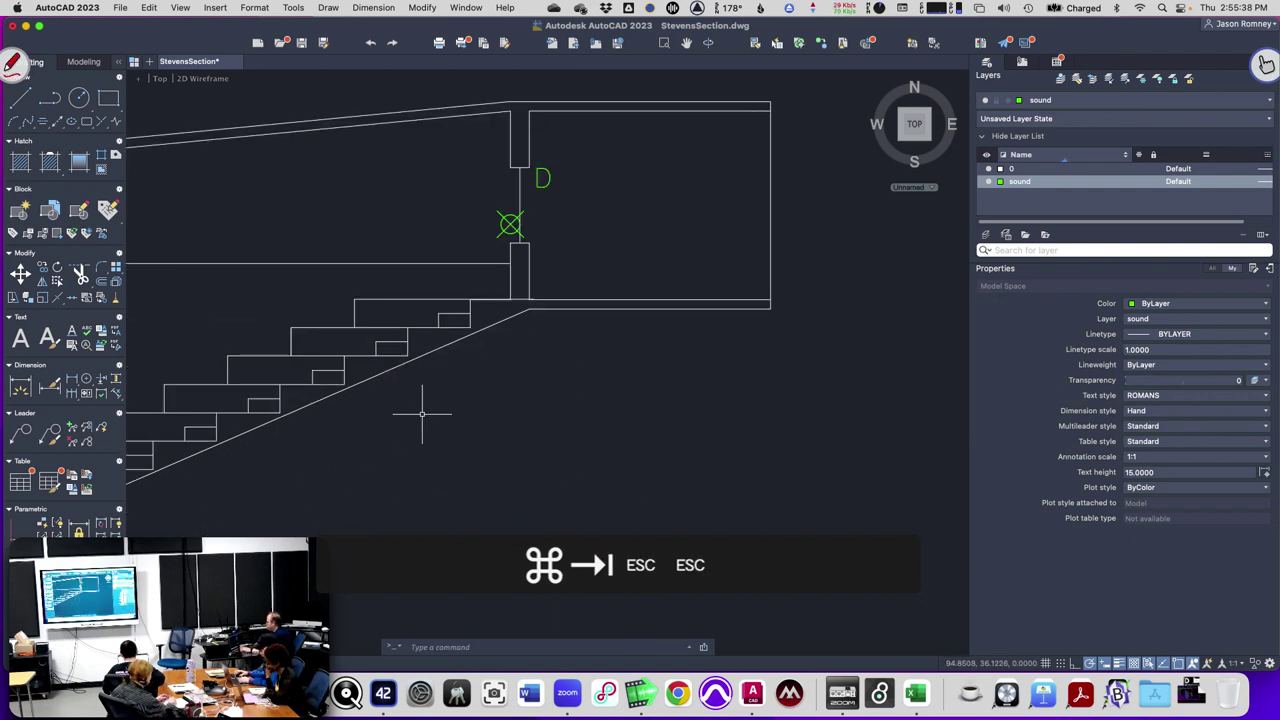
scroll(421, 412, down, 5)
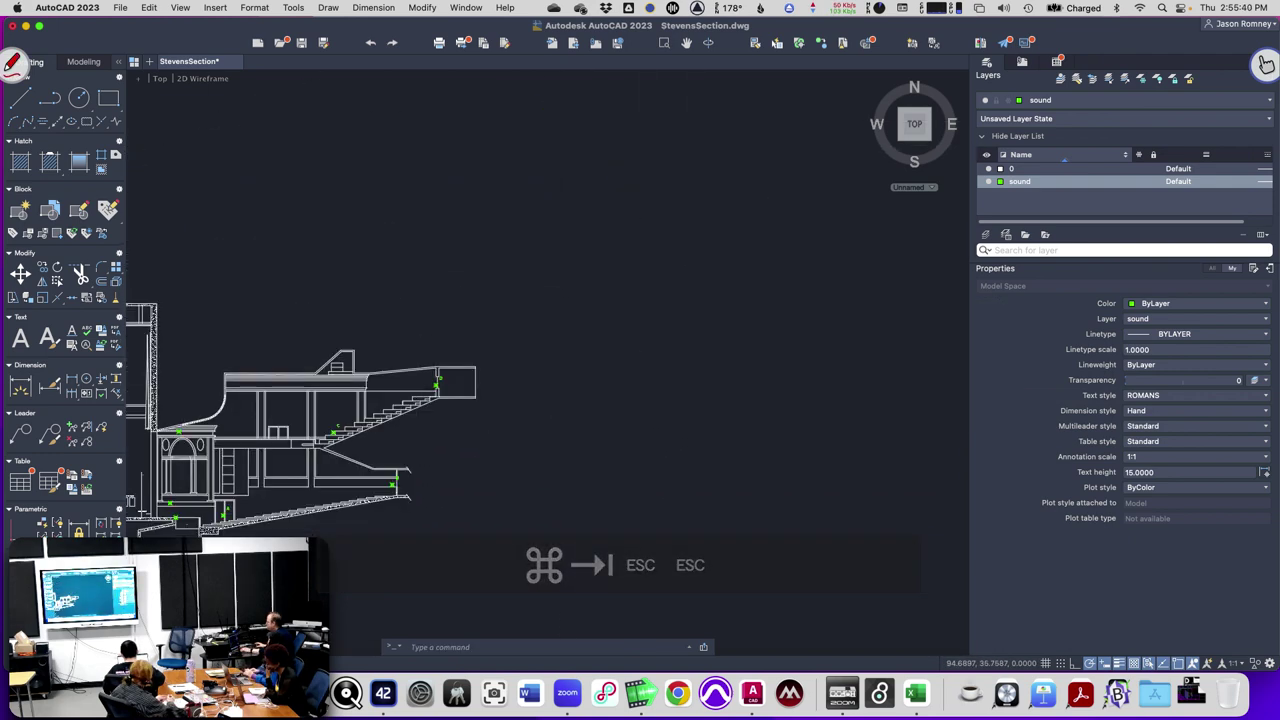
Examine the loudspeaker marker above the proscenium arch in the theatre section drawing and its position relative to the seating.
scroll(311, 410, up, 4)
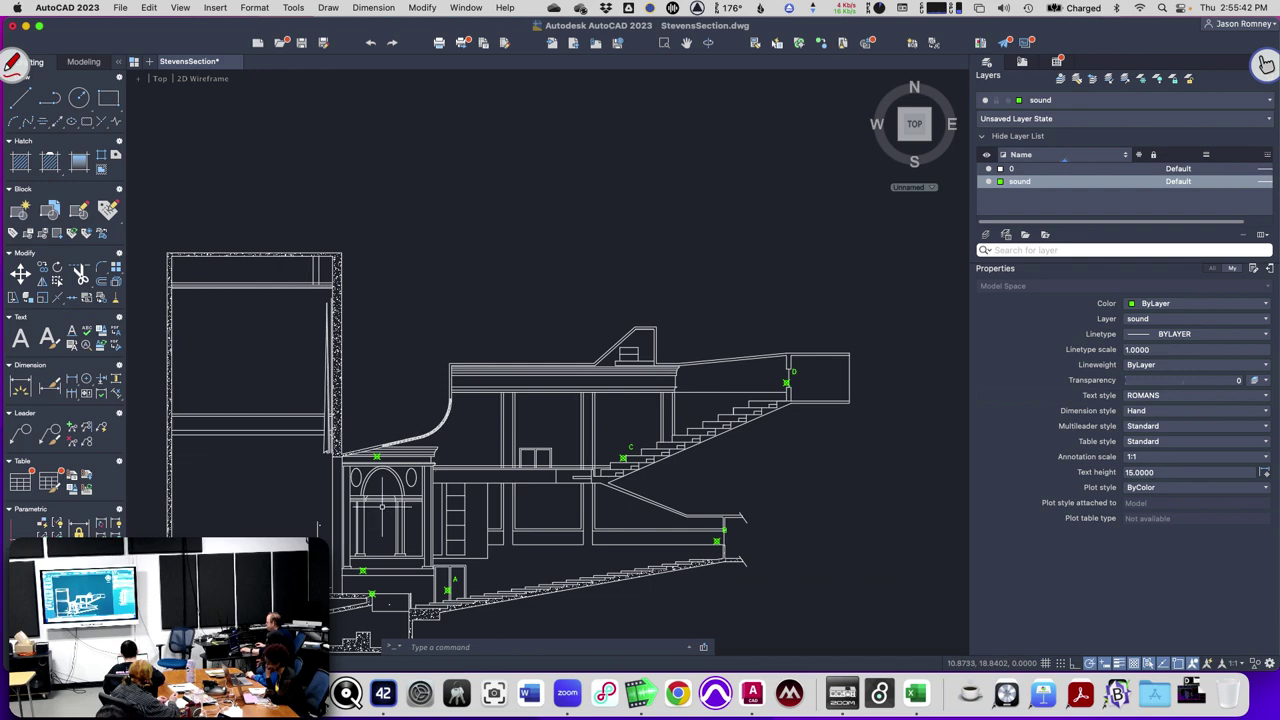
drag(371, 434, 375, 345)
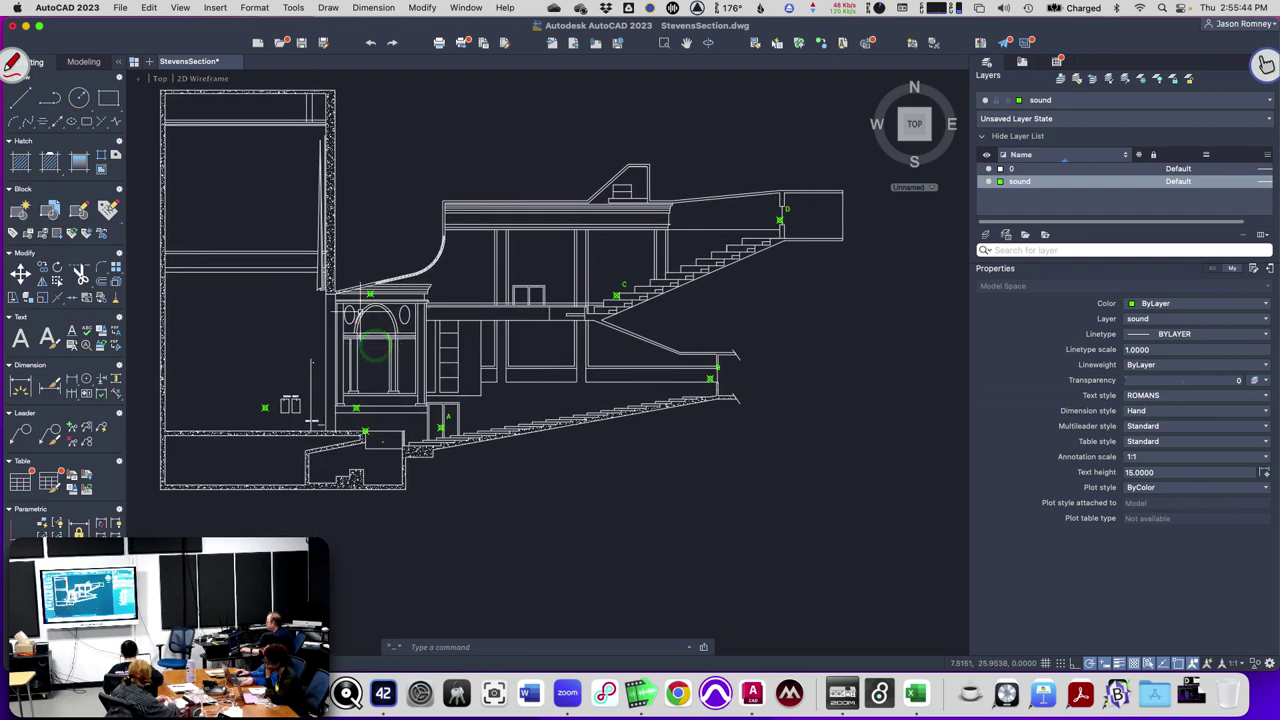
scroll(365, 292, up, 5)
mouse_move(398, 234)
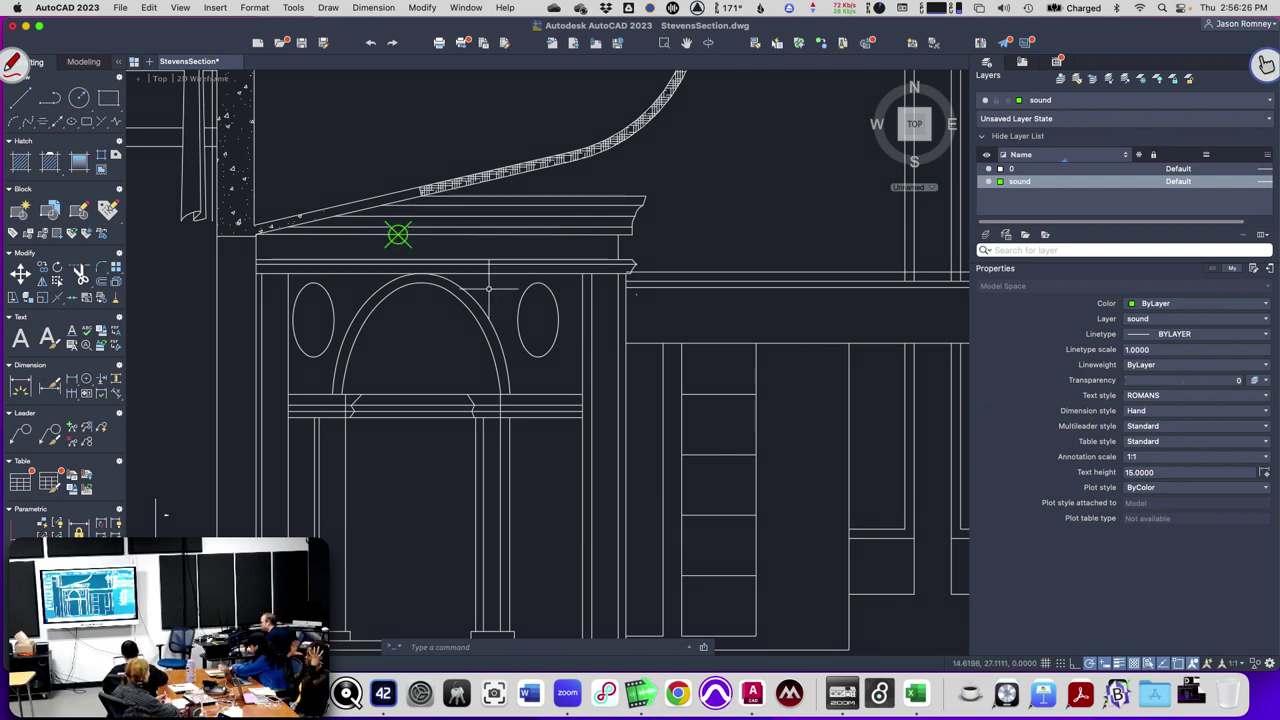
key(Escape)
key(Escape)
scroll(489, 289, down, 4)
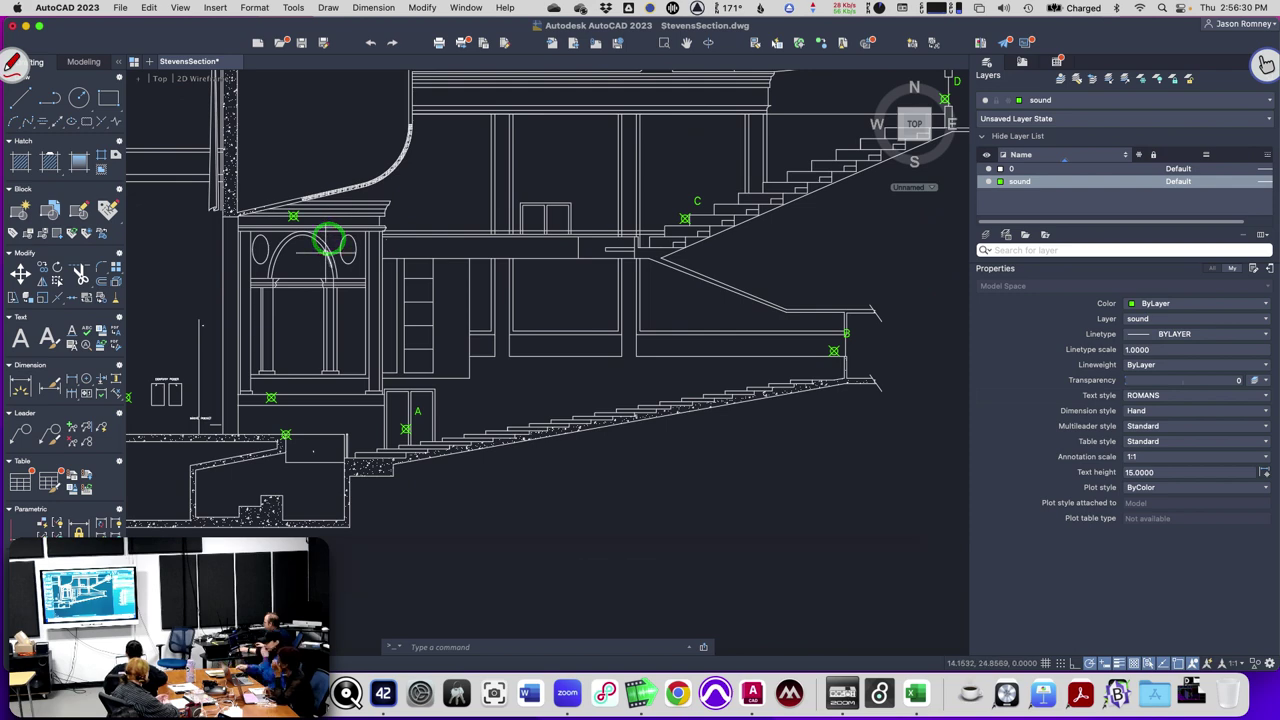
scroll(328, 246, up, 2)
Switch to the PrecedenceDemo workbook in Excel and rename the labels in A6 and A7 to FF Distance and FF Time.
key(super+Tab)
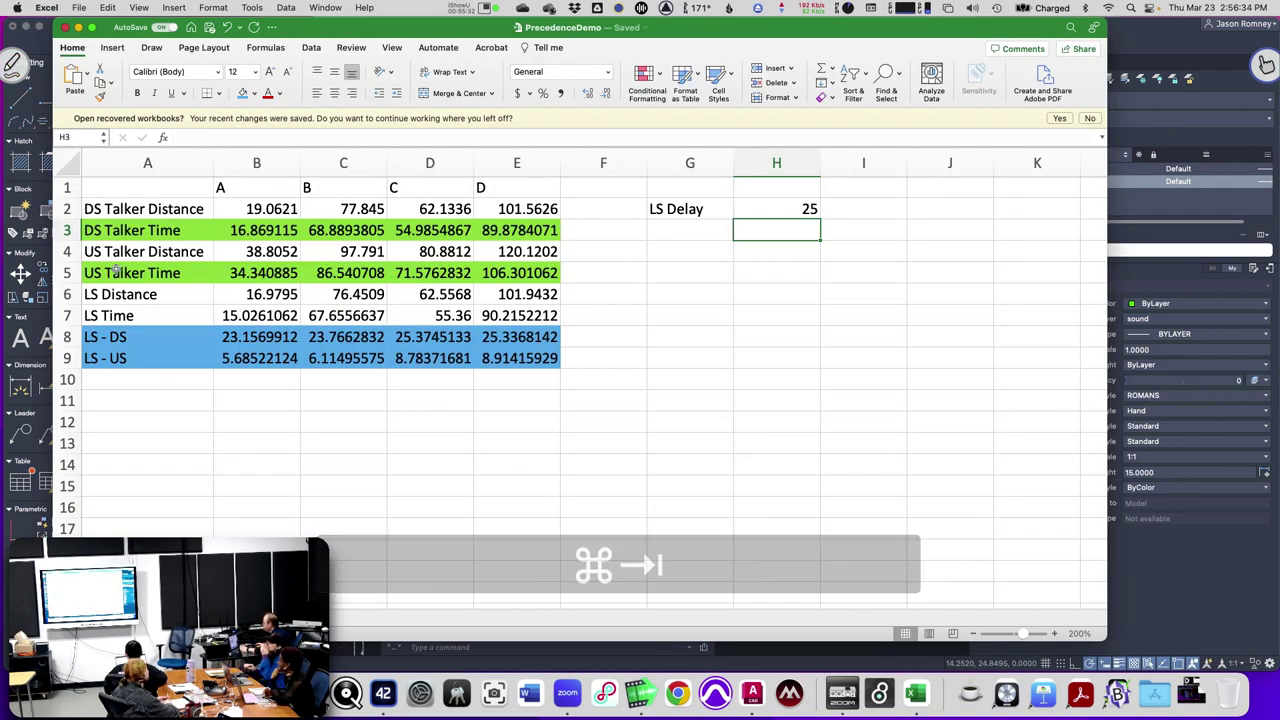
click(98, 384)
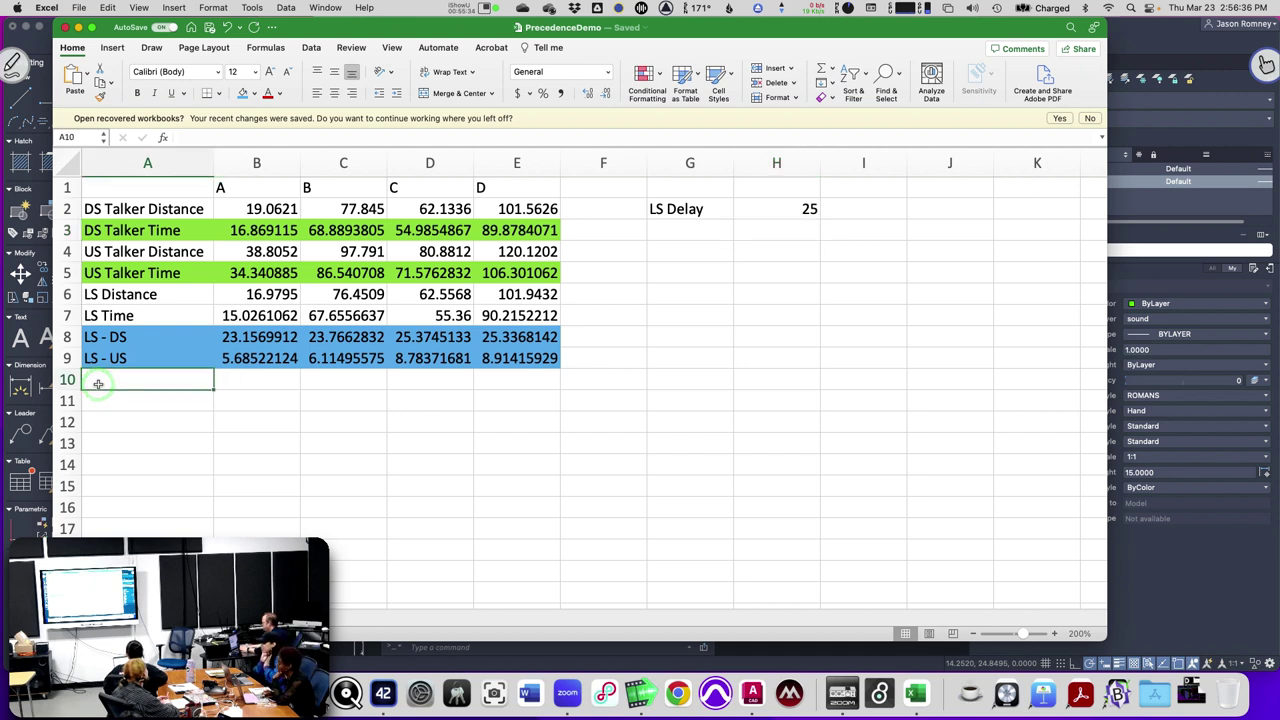
click(86, 300)
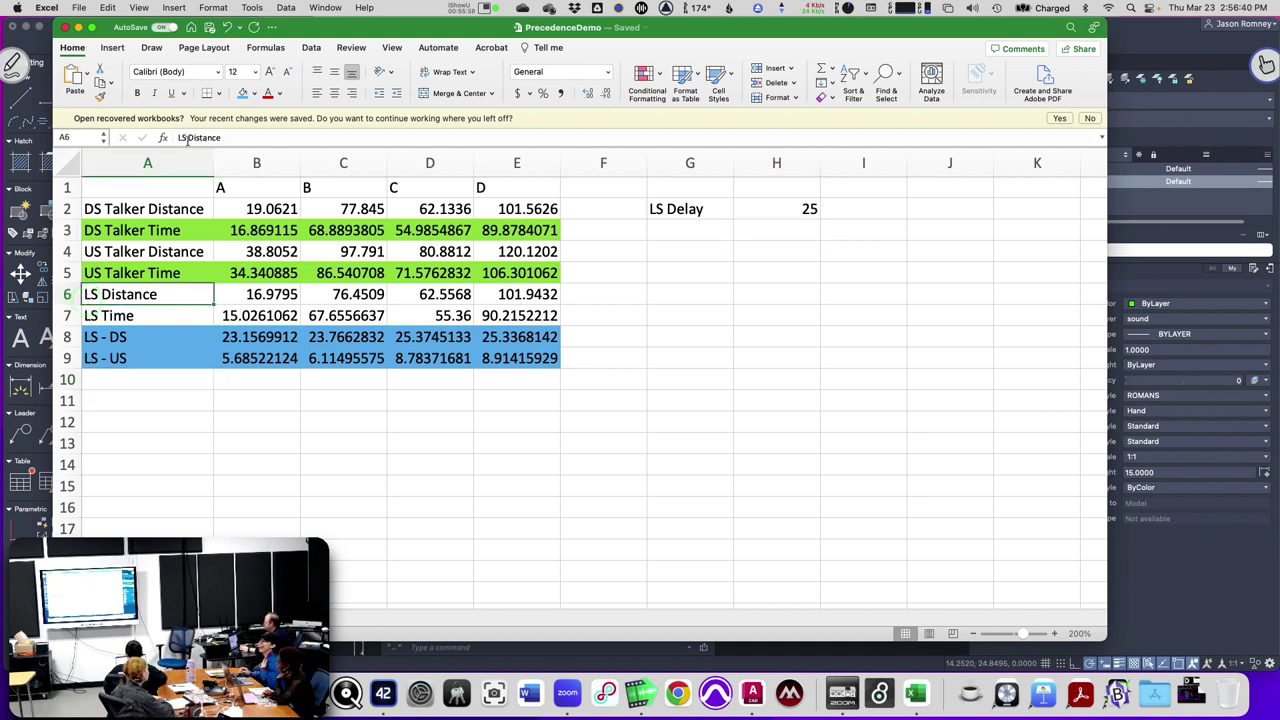
click(180, 137)
text(FF)
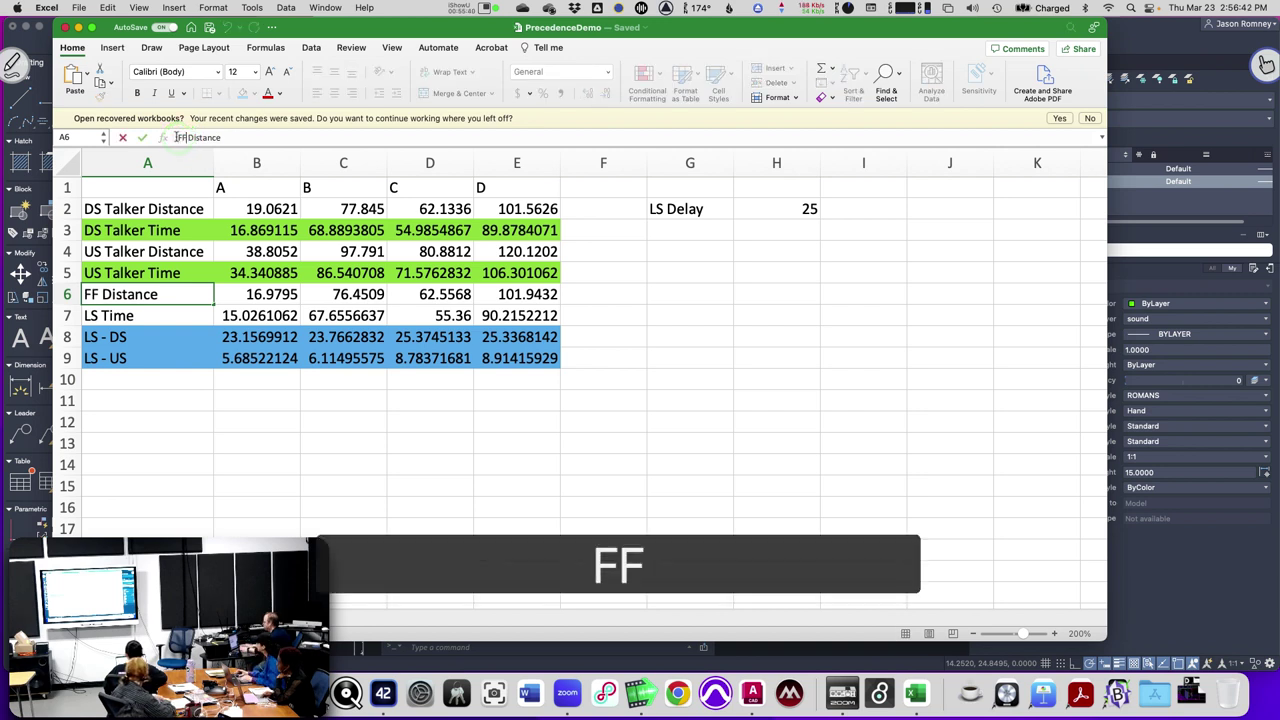
key(Return)
double_click(176, 137)
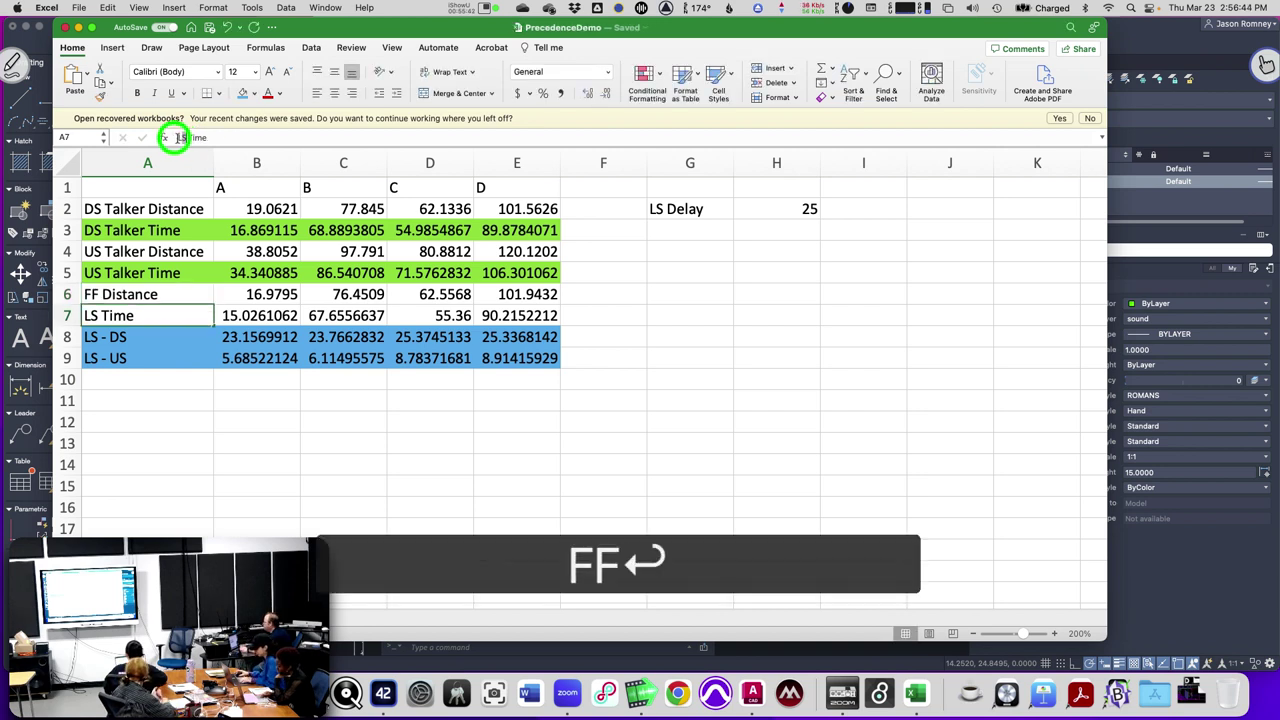
text(FF)
key(Return)
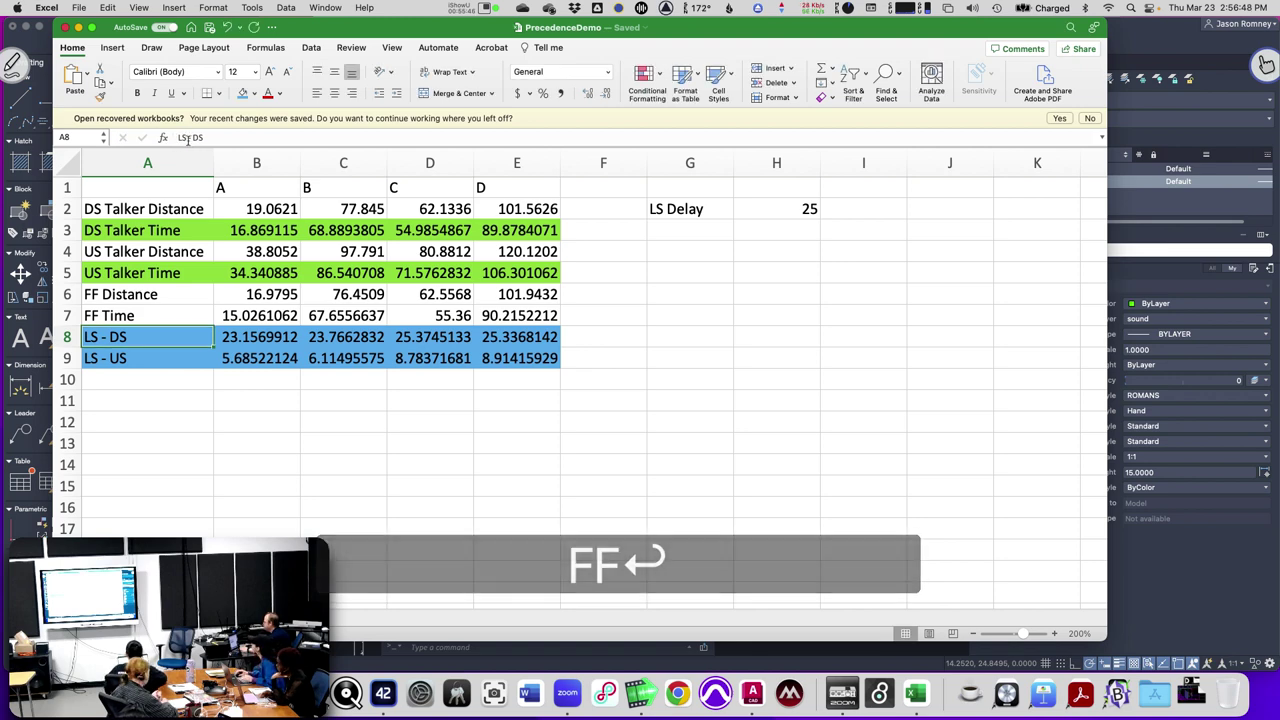
Rename the difference row labels in A8 and A9 to FF - DS and FF - US.
double_click(186, 138)
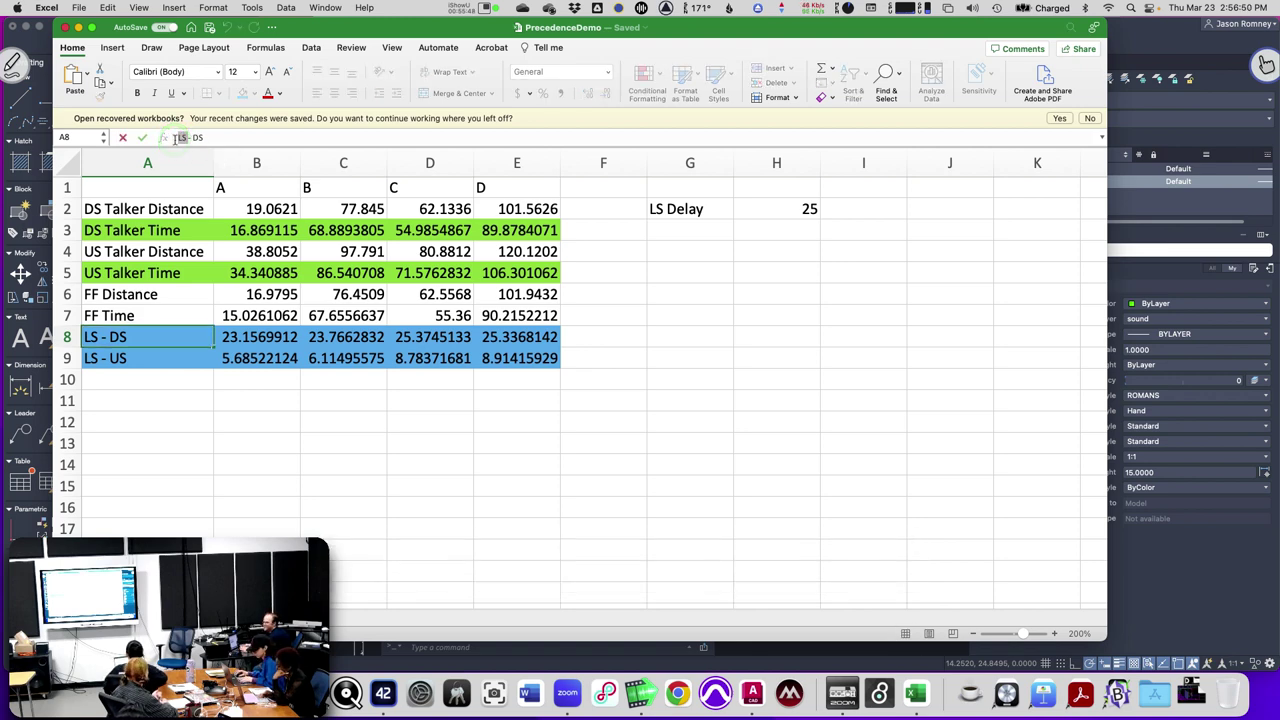
text(FF)
key(Return)
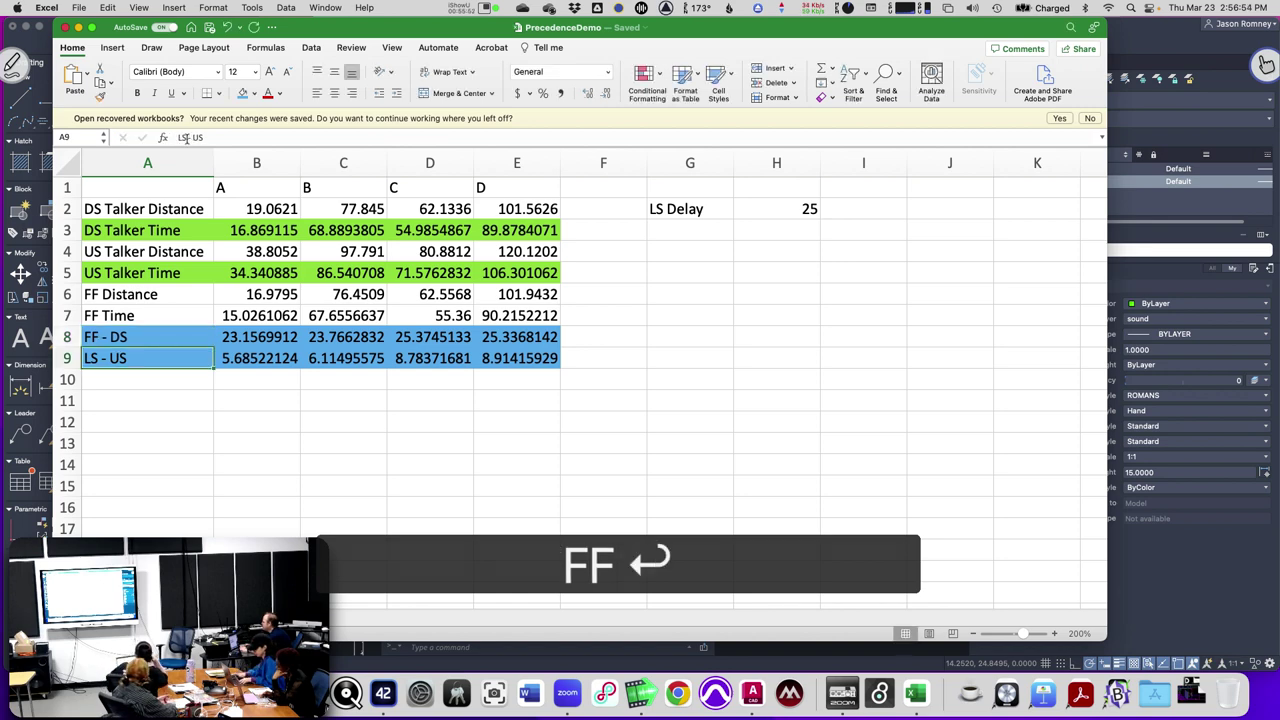
double_click(181, 138)
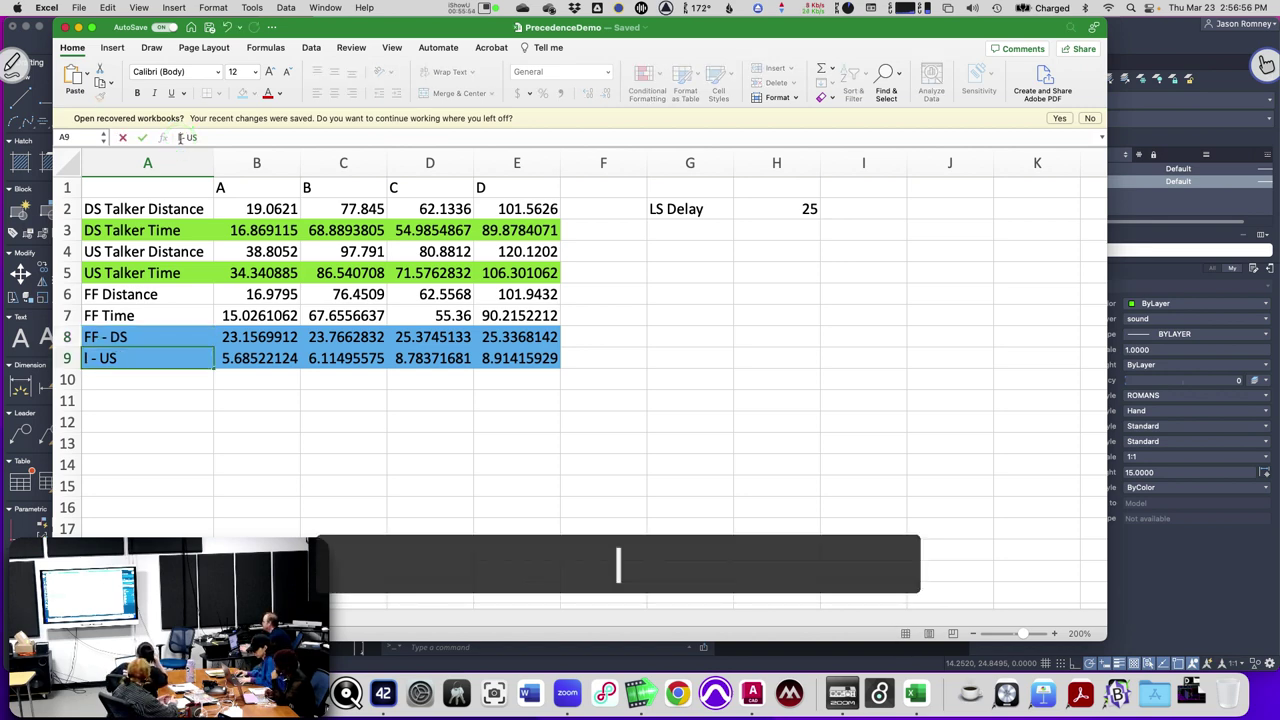
text(FF)
key(Return)
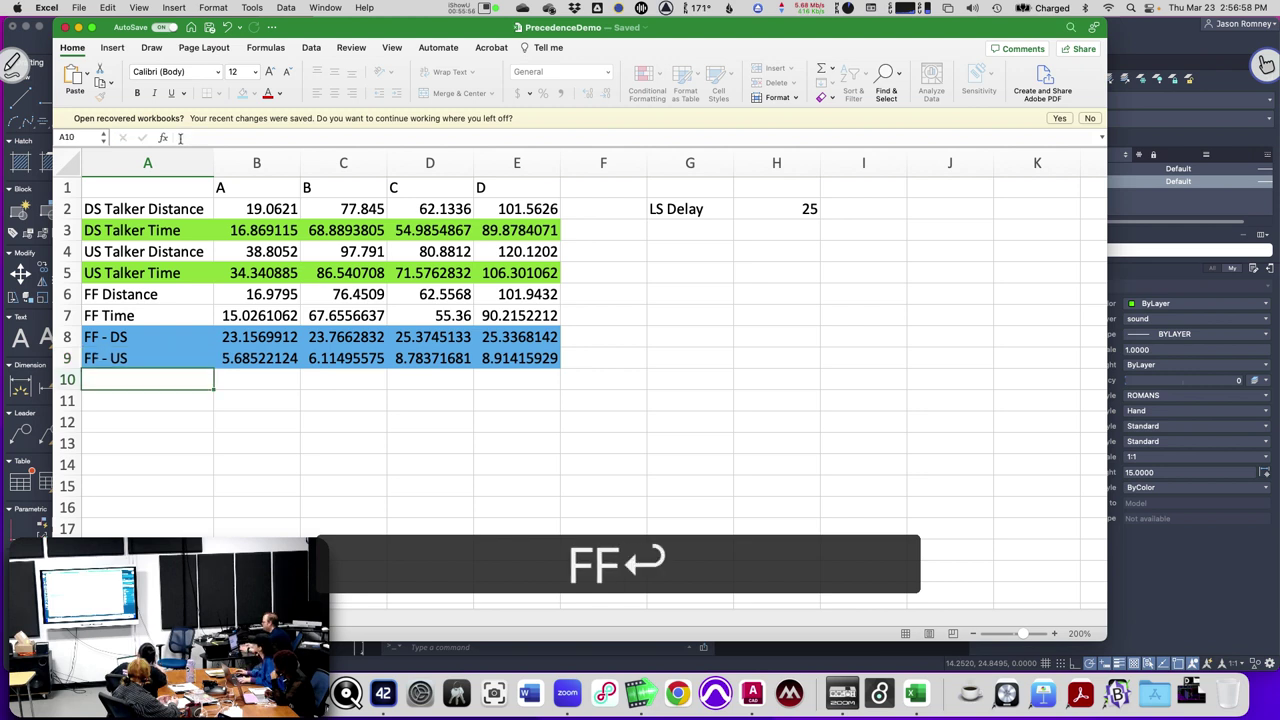
key(Up)
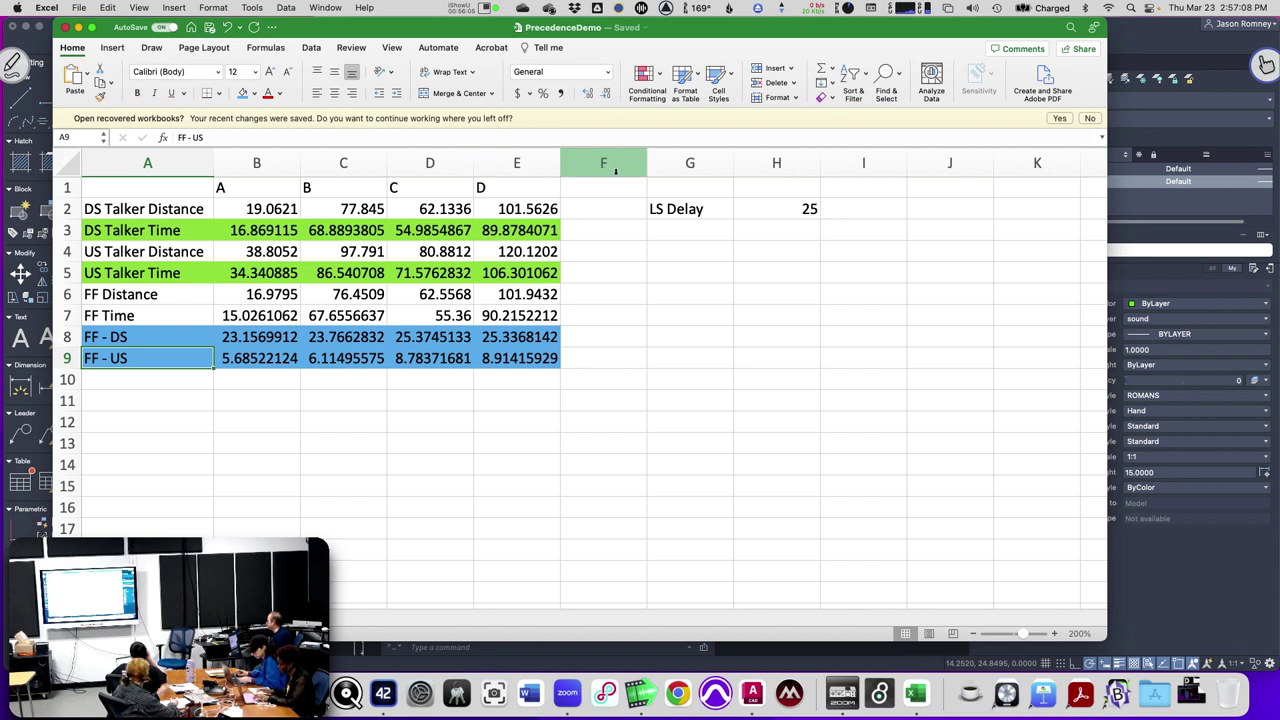
Rename the delay label in G2 to FF Delay.
click(672, 208)
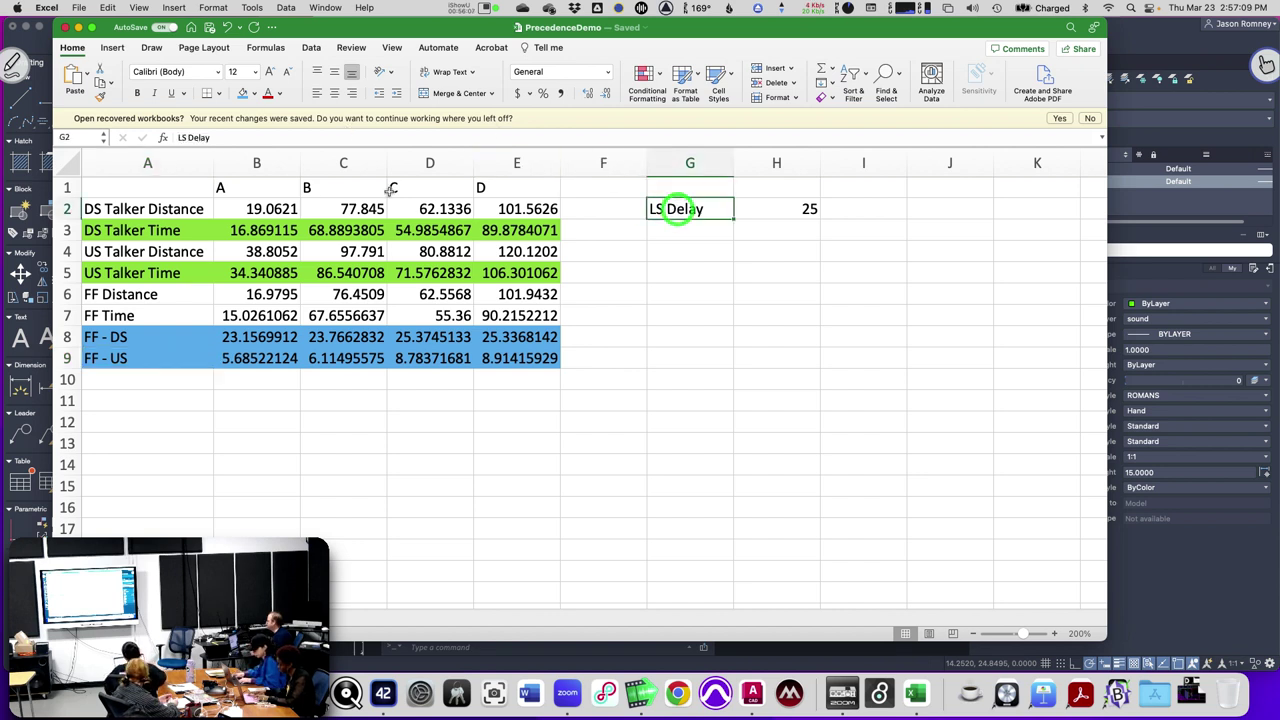
click(179, 137)
text(FF)
key(Return)
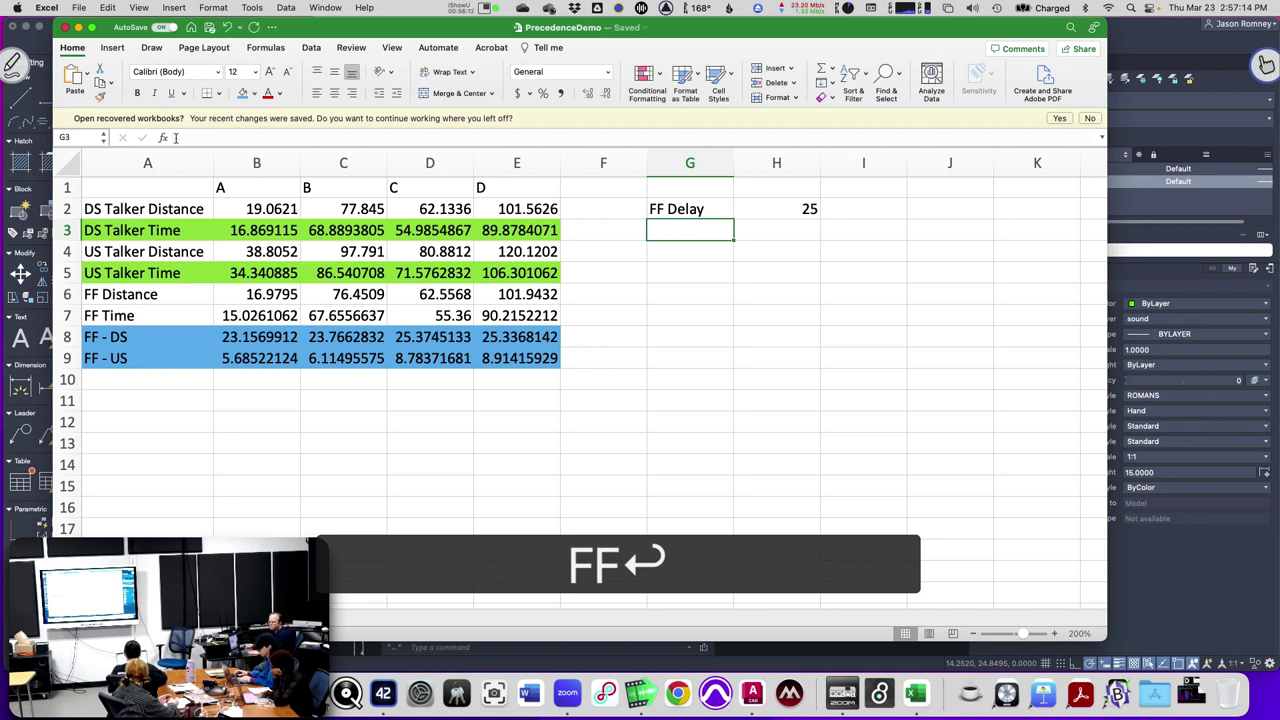
Add the row labels CC Distance in A10 and CC Time in A11.
key(Down)
key(Down)
key(Down)
key(Down)
key(Down)
key(Down)
key(Down)
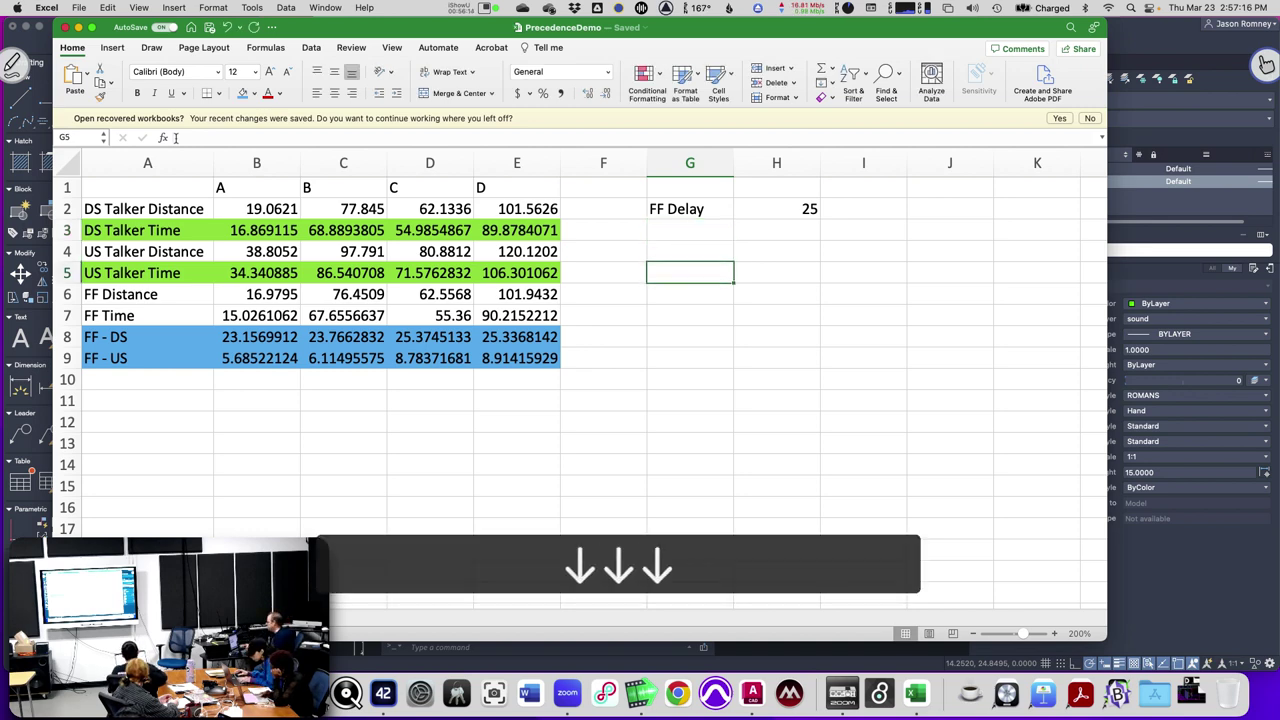
key(Left)
key(Left)
key(Left)
key(Left)
key(Left)
key(Left)
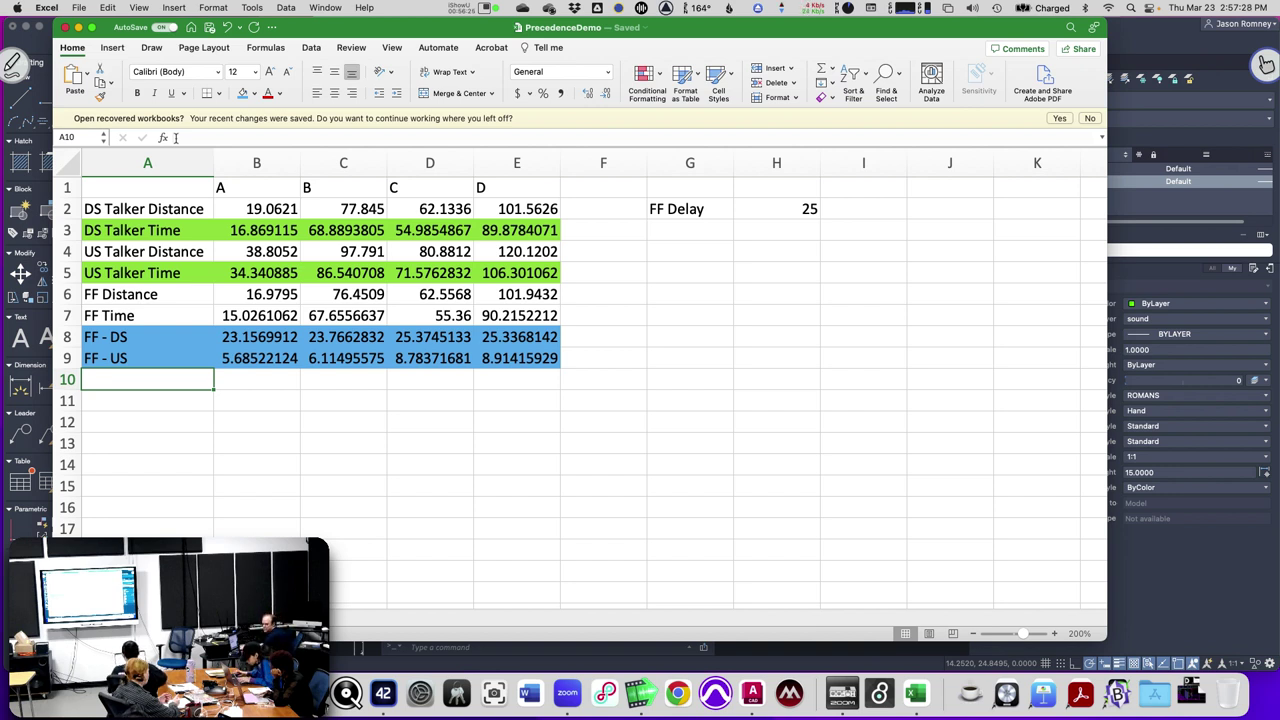
text(CC)
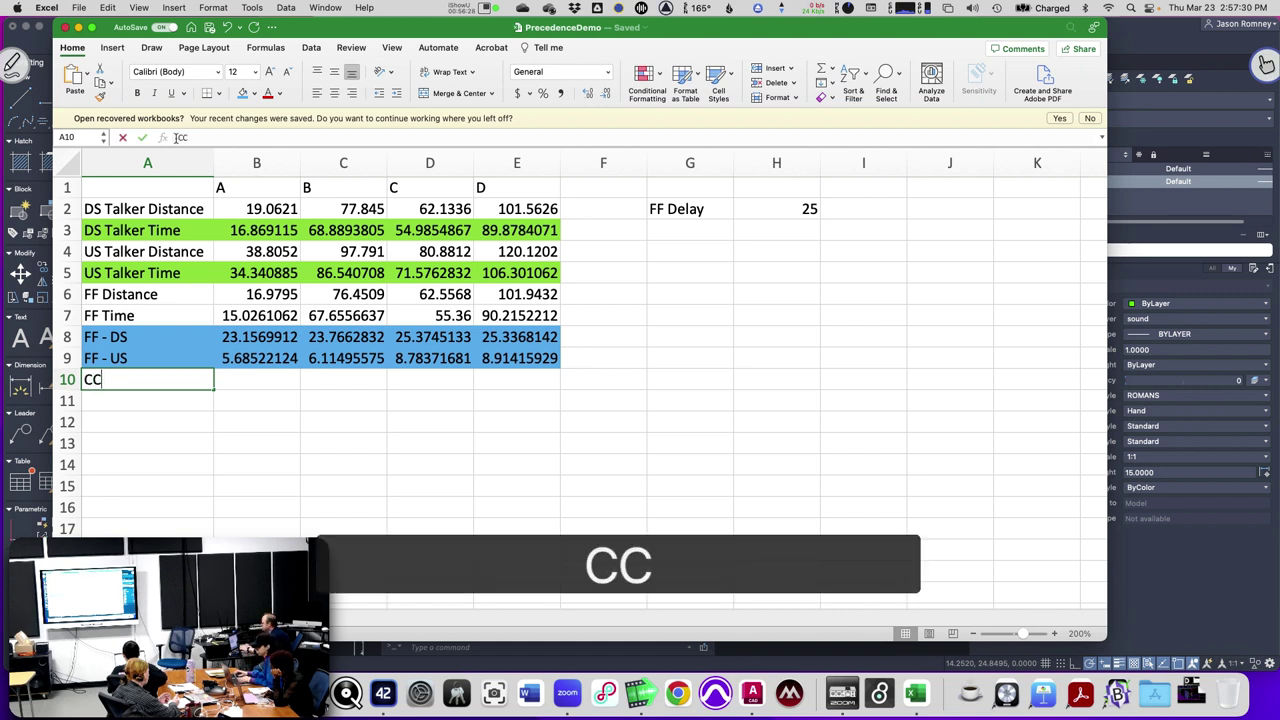
text( Distance)
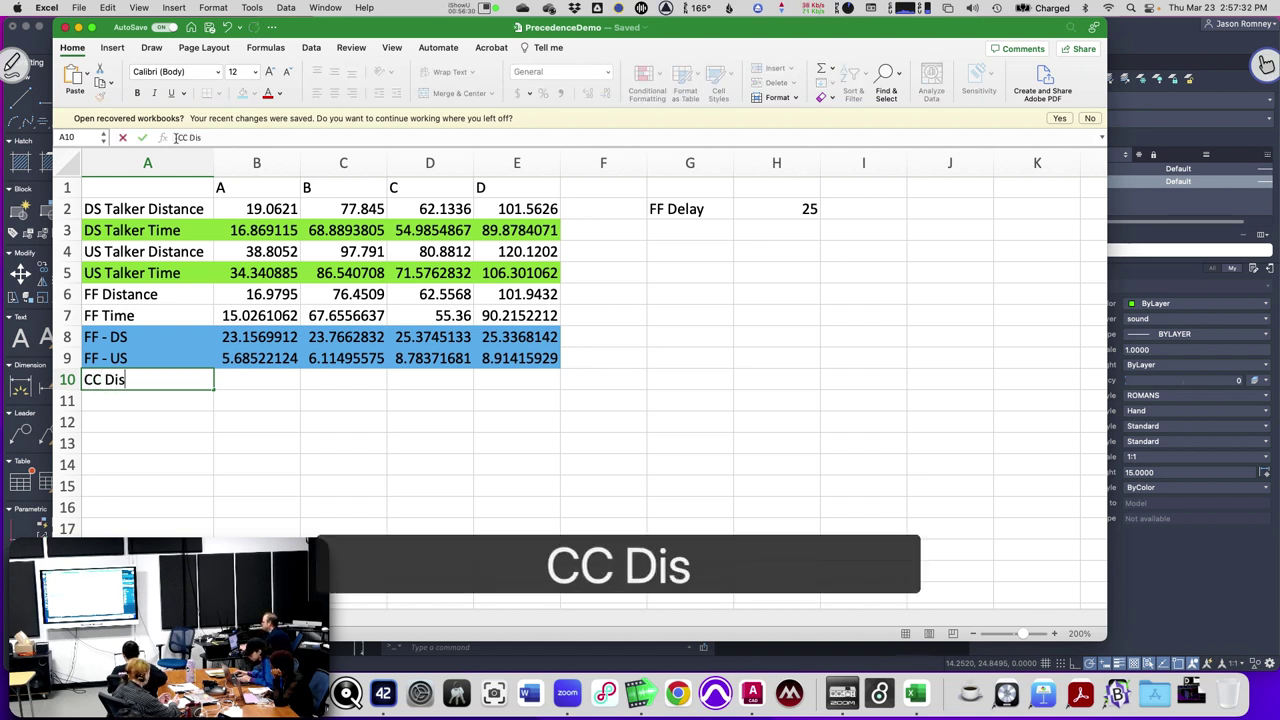
key(Return)
text(Time)
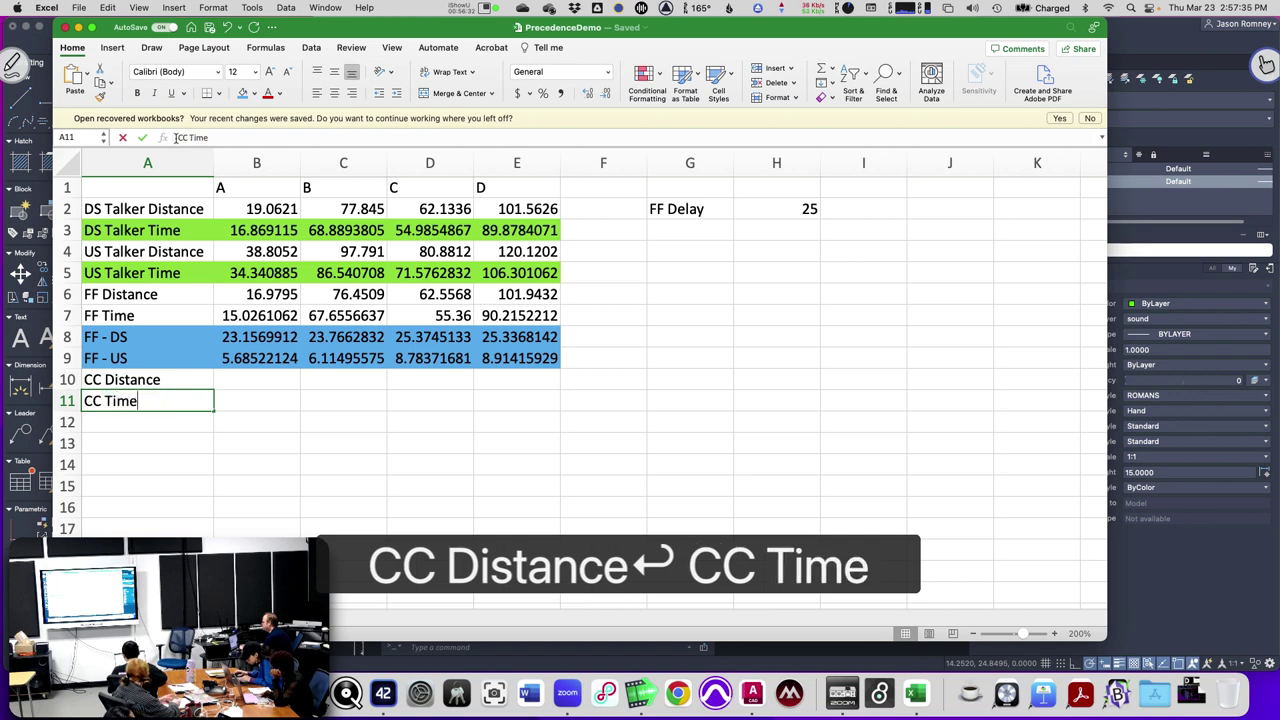
key(Up)
Measure from the loudspeaker marker above the proscenium to position A in AutoCAD, and enter 33.19 in B10 of the Excel sheet.
key(Right)
key(super+Tab)
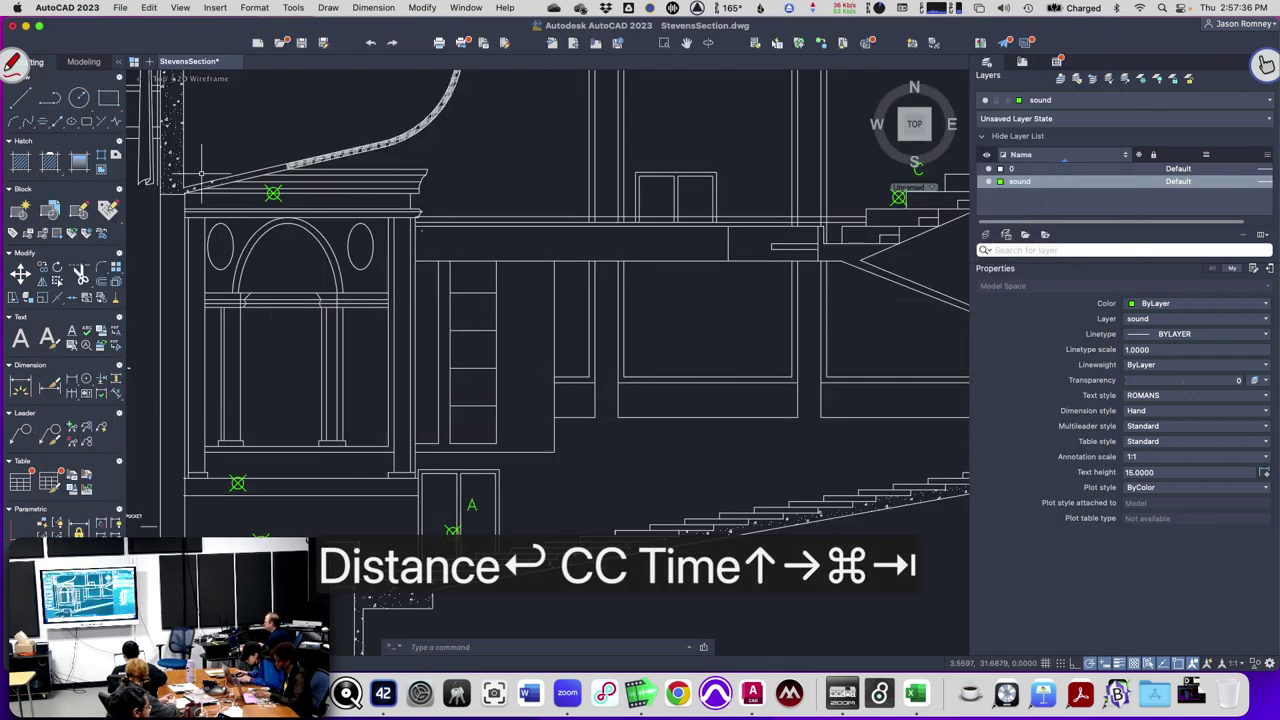
text(mea)
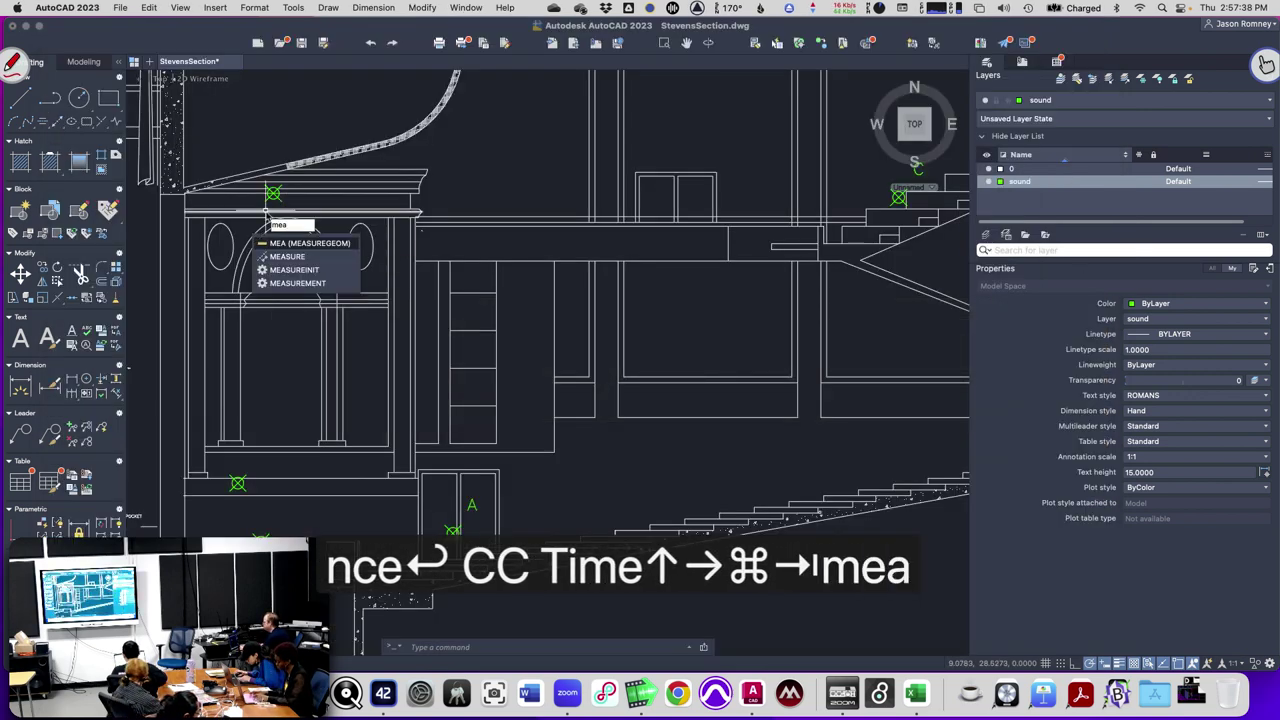
key(Return)
text(d)
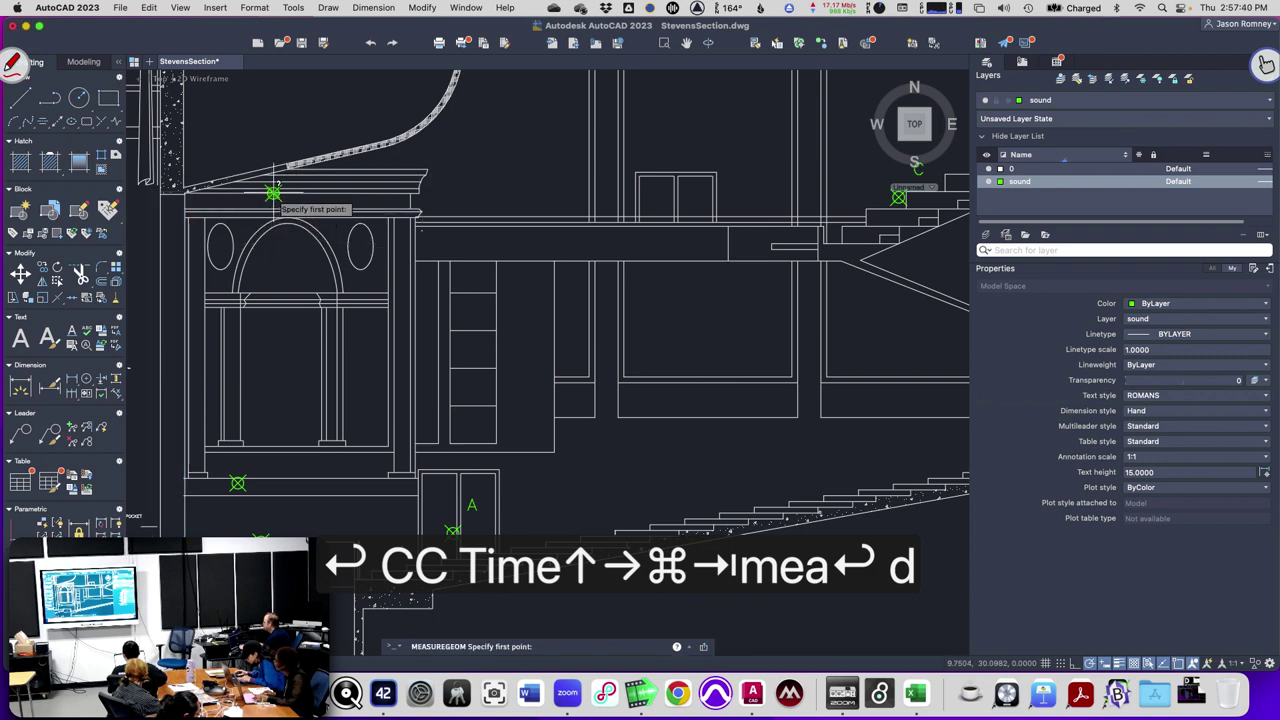
click(273, 194)
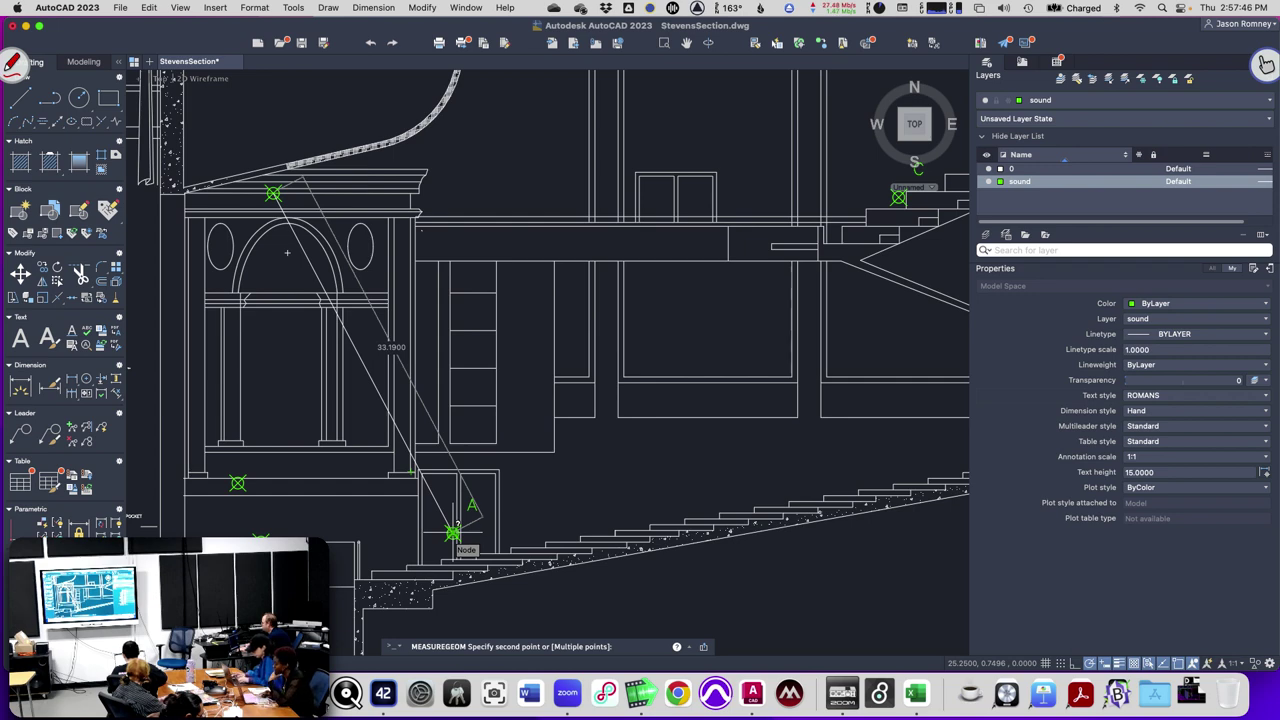
key(super+Tab)
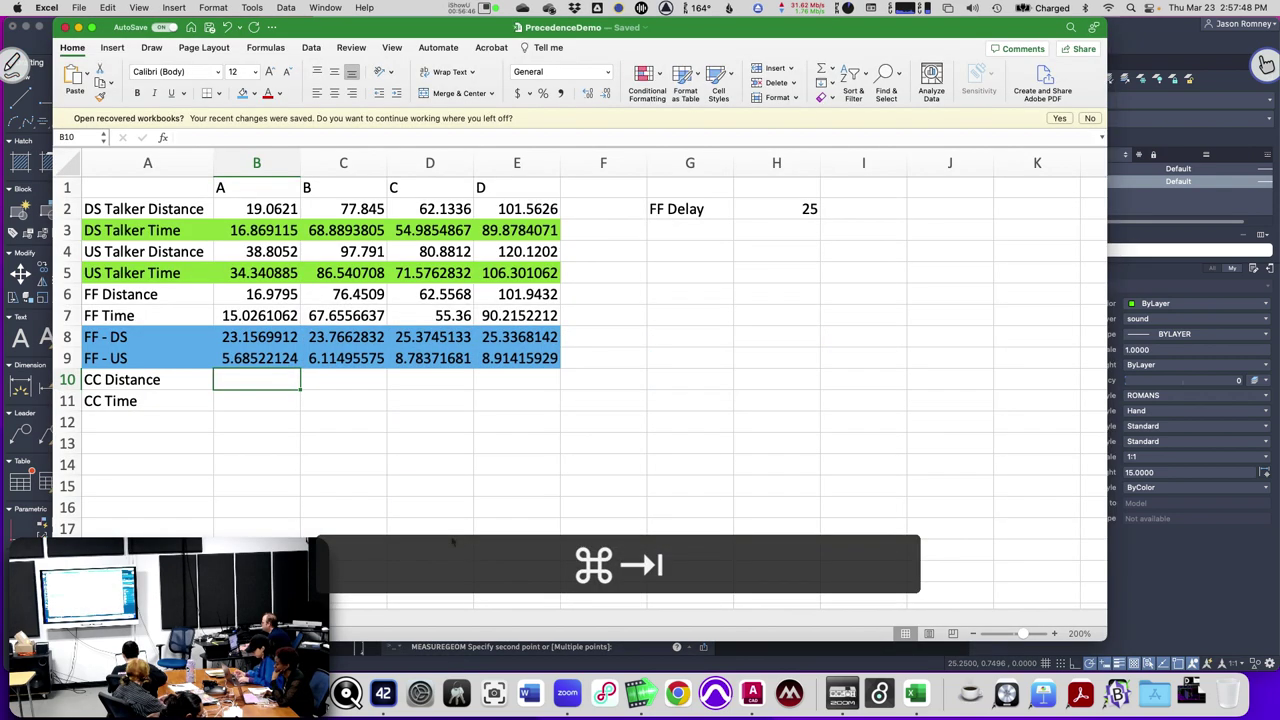
text(33.19)
key(Tab)
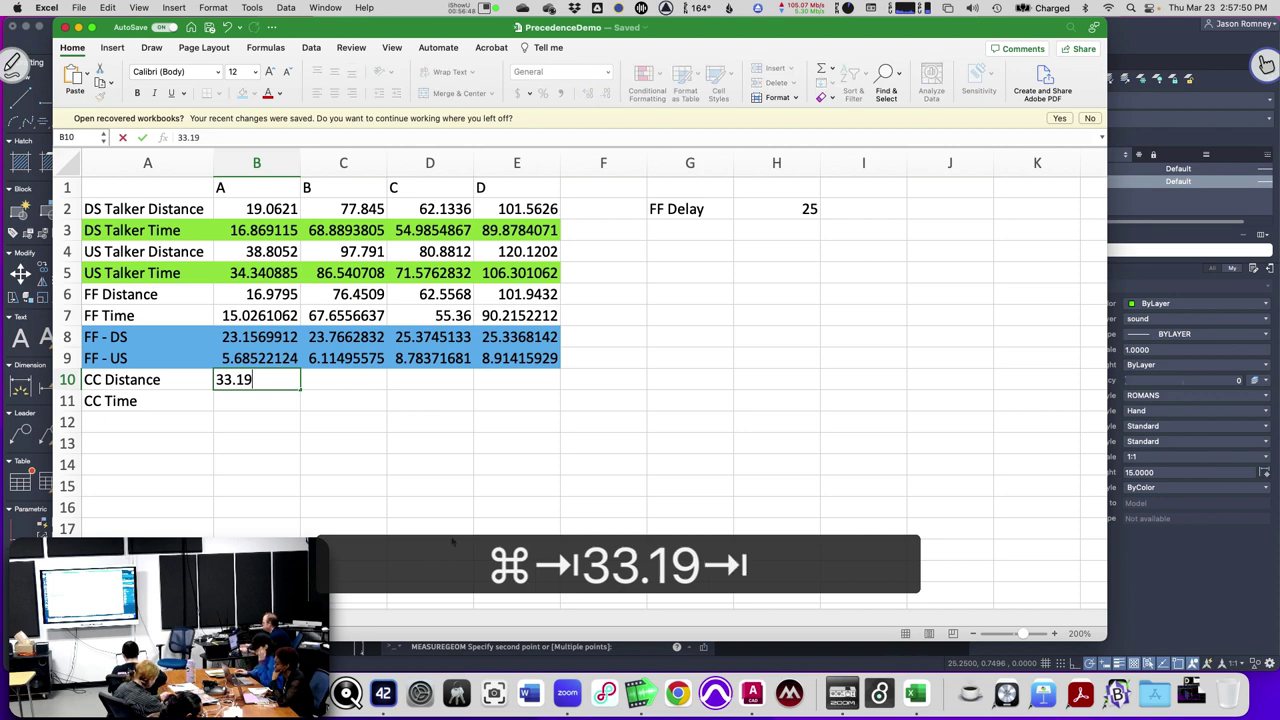
Measure from the same loudspeaker marker to position B in AutoCAD, and enter 76.8043 in C10 of the Excel sheet.
key(super+Tab)
scroll(560, 449, up, 3)
scroll(557, 449, down, 5)
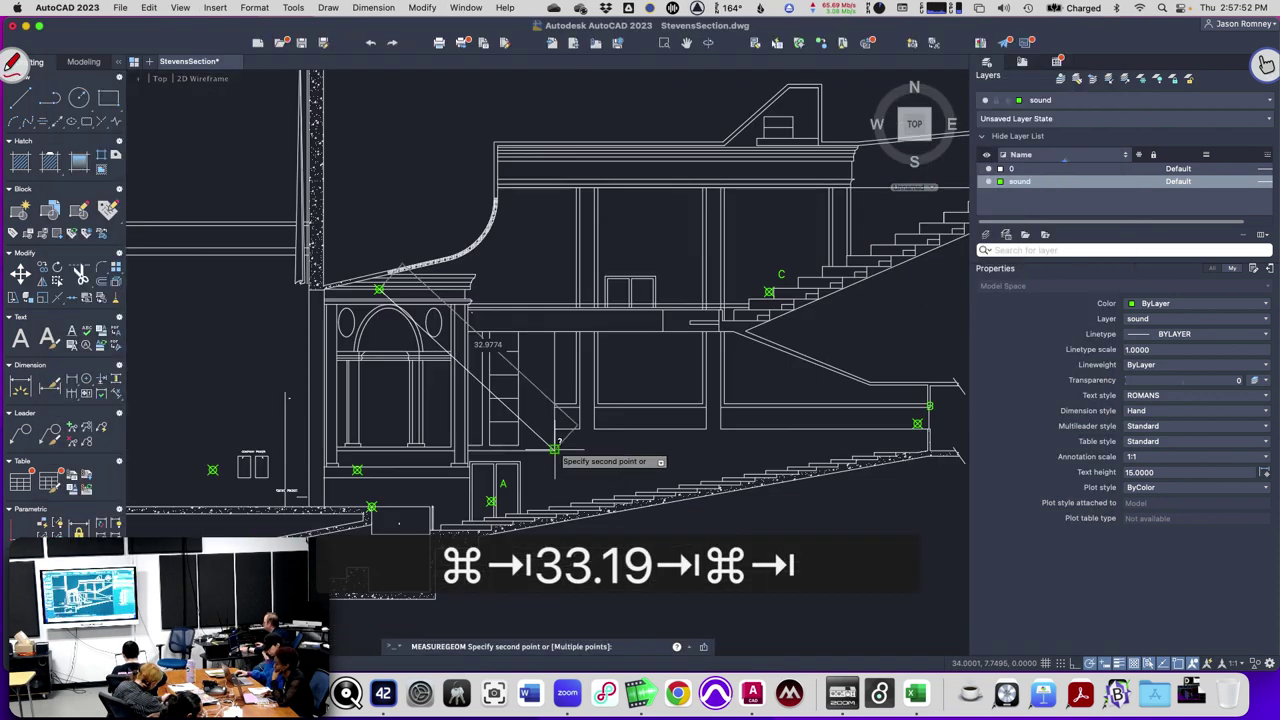
scroll(780, 430, up, 5)
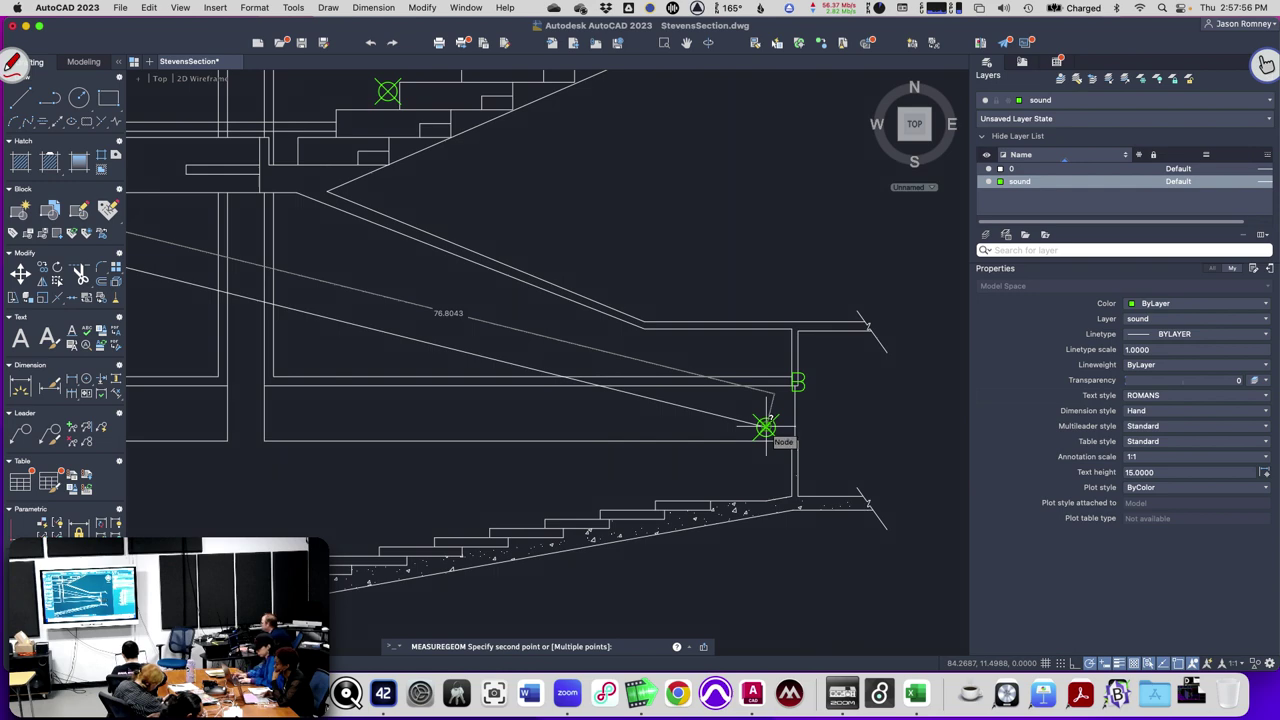
key(super+Tab)
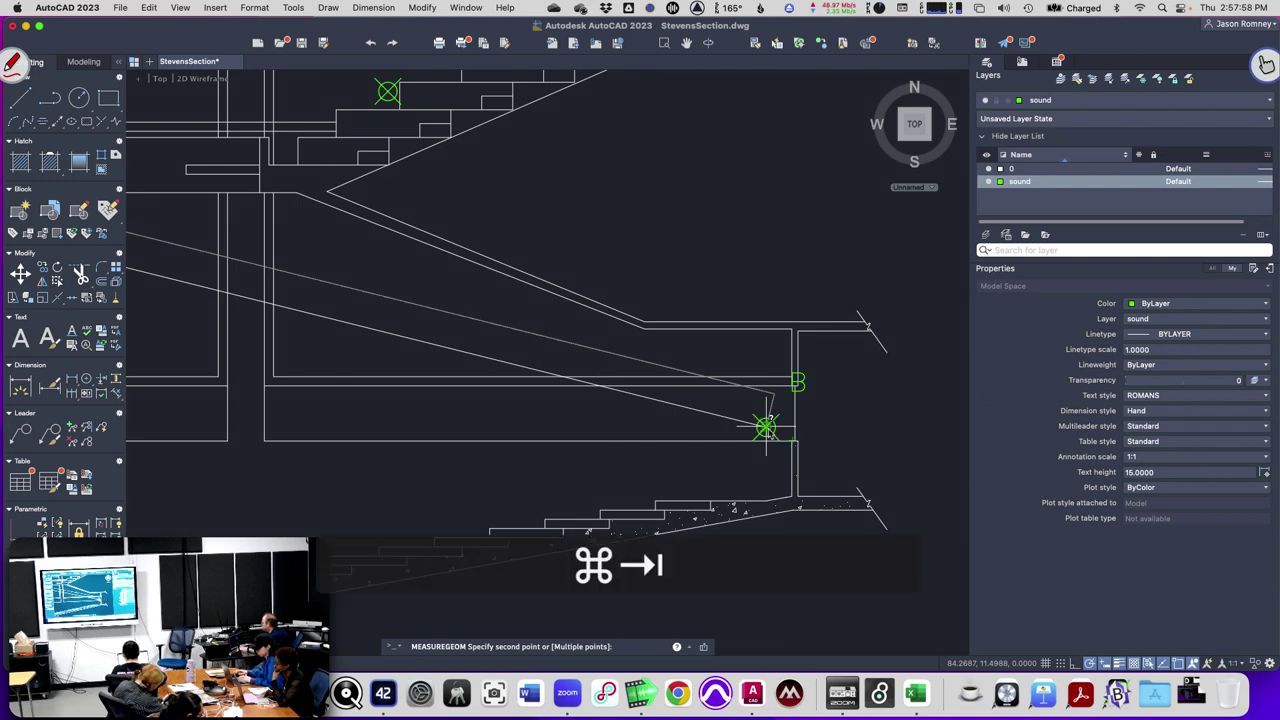
text(76.)
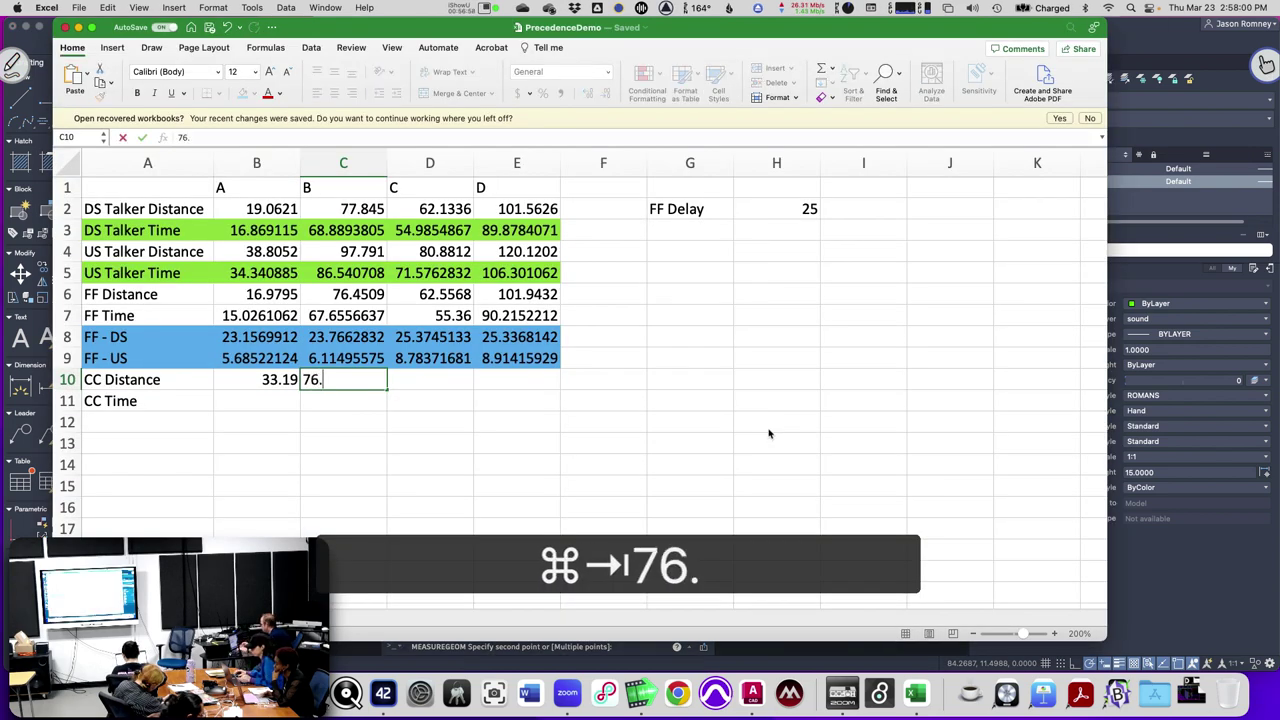
text(8043)
key(Right)
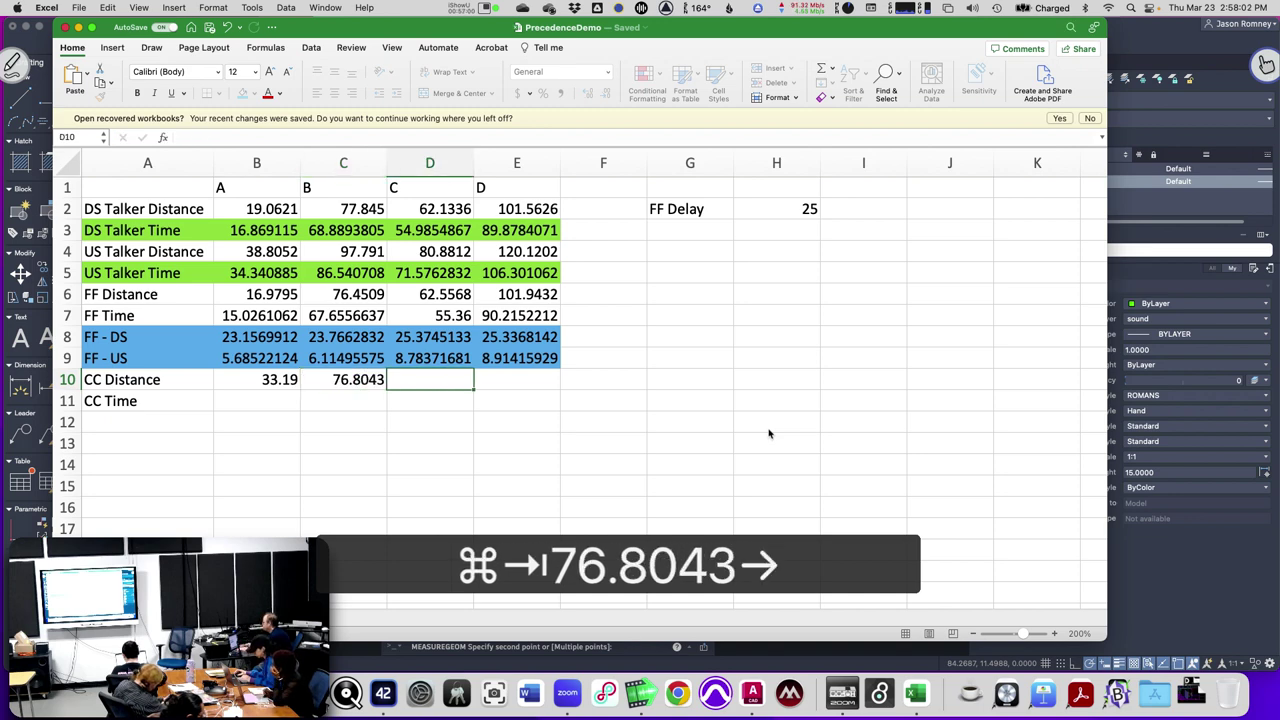
Measure from the loudspeaker marker above the proscenium to position C in AutoCAD, and enter 53.9686 in D10 of the Excel sheet.
key(super+Tab)
scroll(580, 295, down, 3)
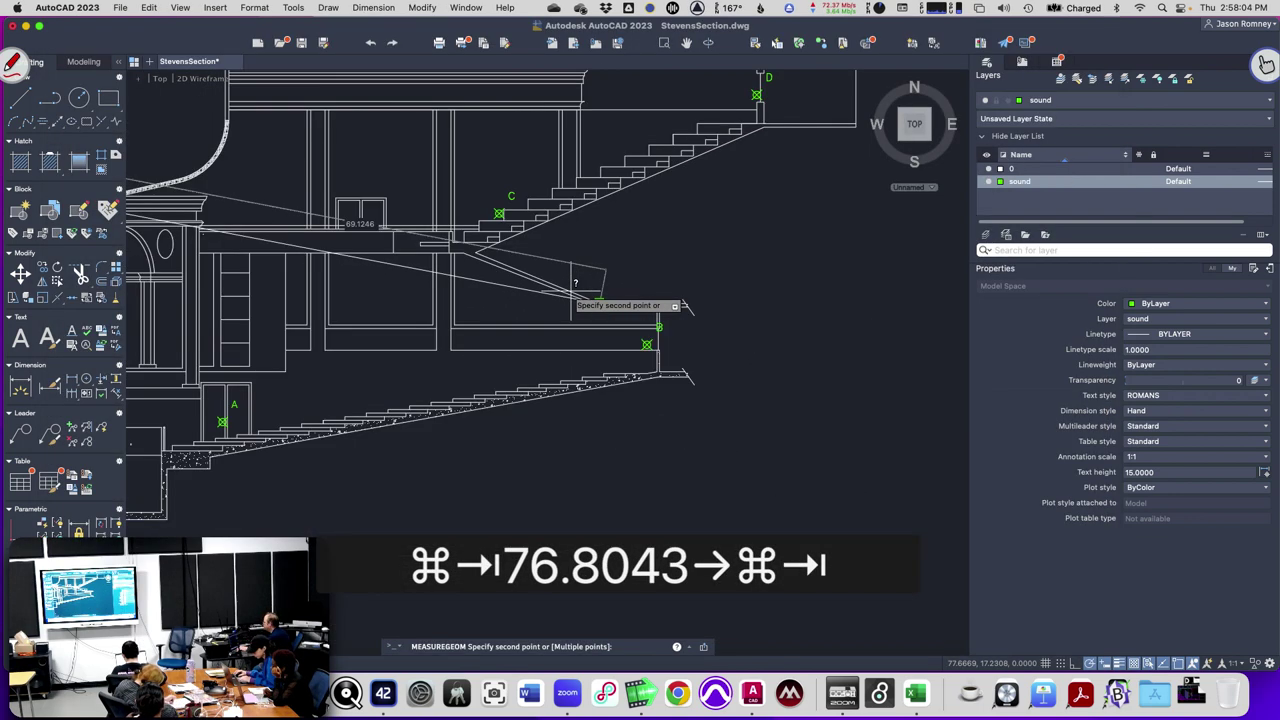
scroll(499, 213, up, 2)
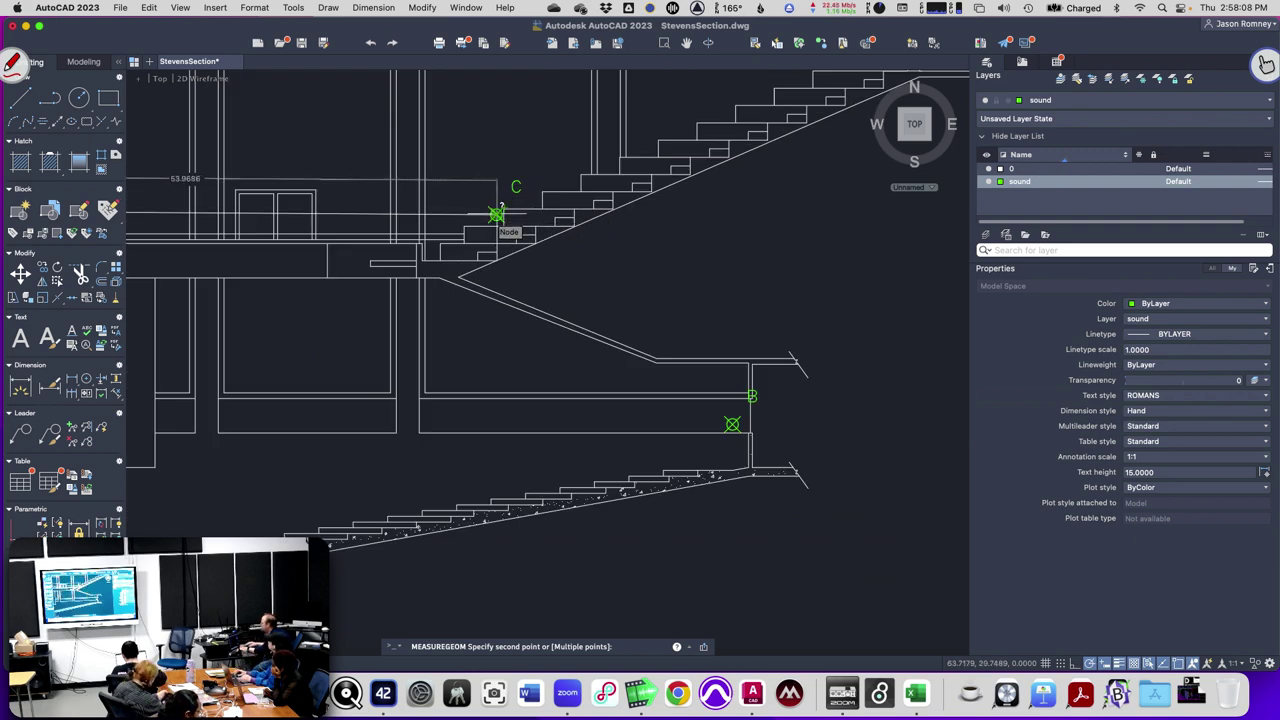
key(super+Tab)
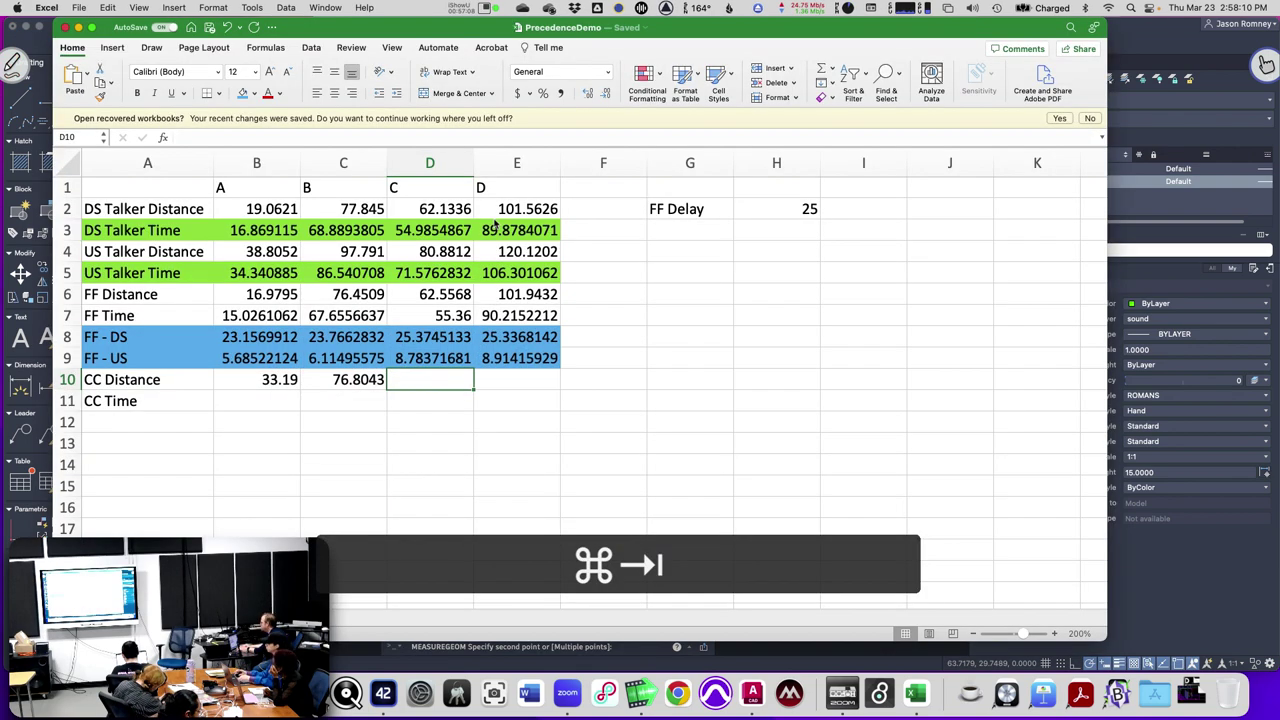
text(53.)
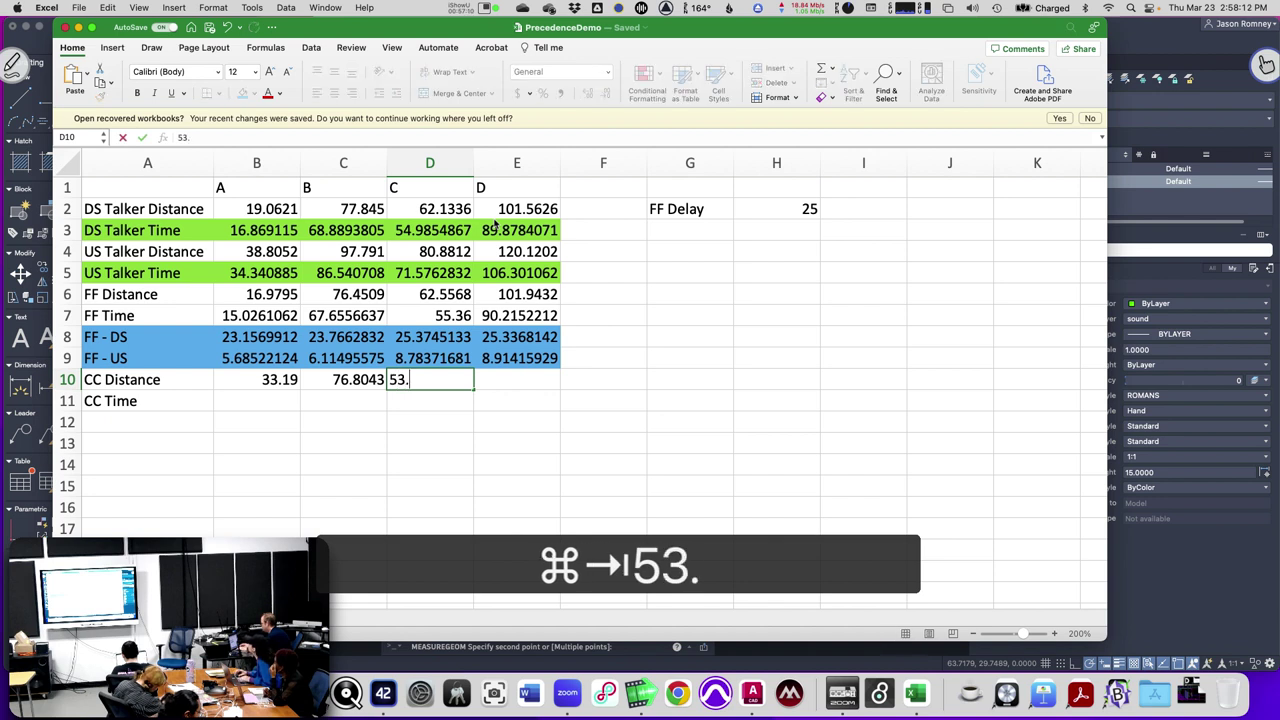
text(9696)
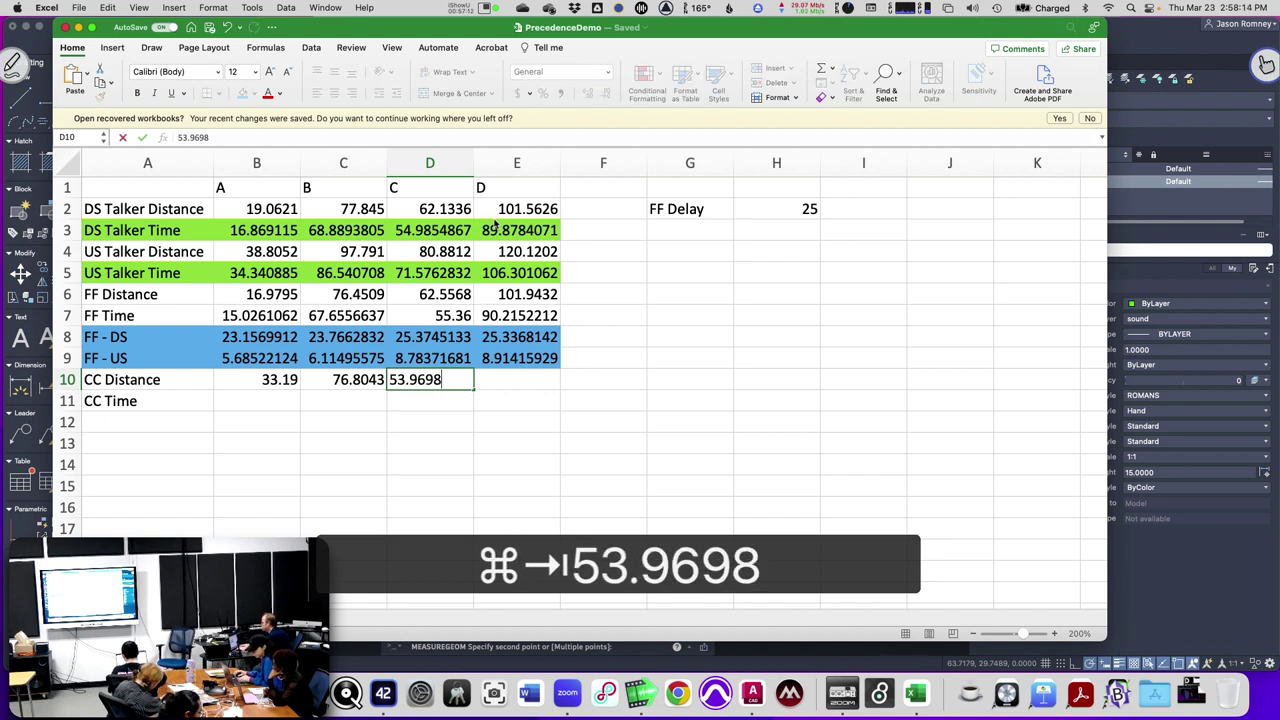
key(BackSpace)
key(BackSpace)
text(86)
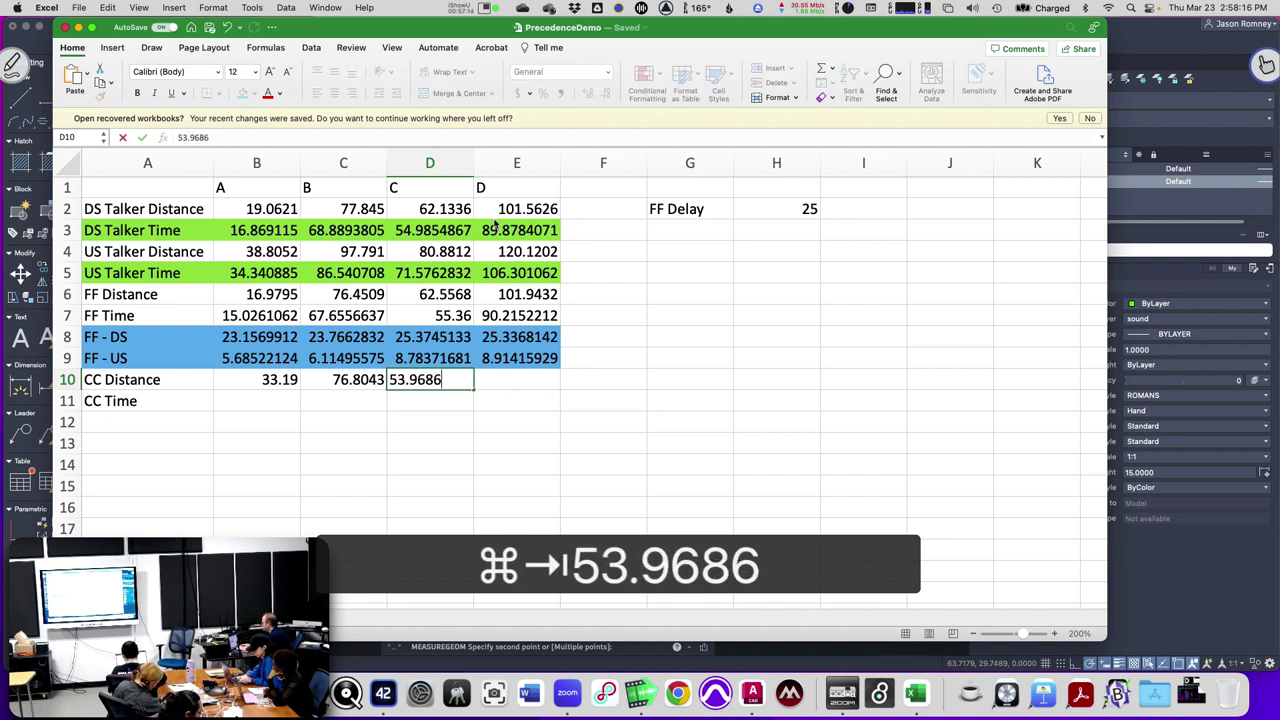
key(Right)
Measure from the same loudspeaker marker to position D in AutoCAD, and enter 91.2266 in E10 of the Excel sheet.
key(super+Tab)
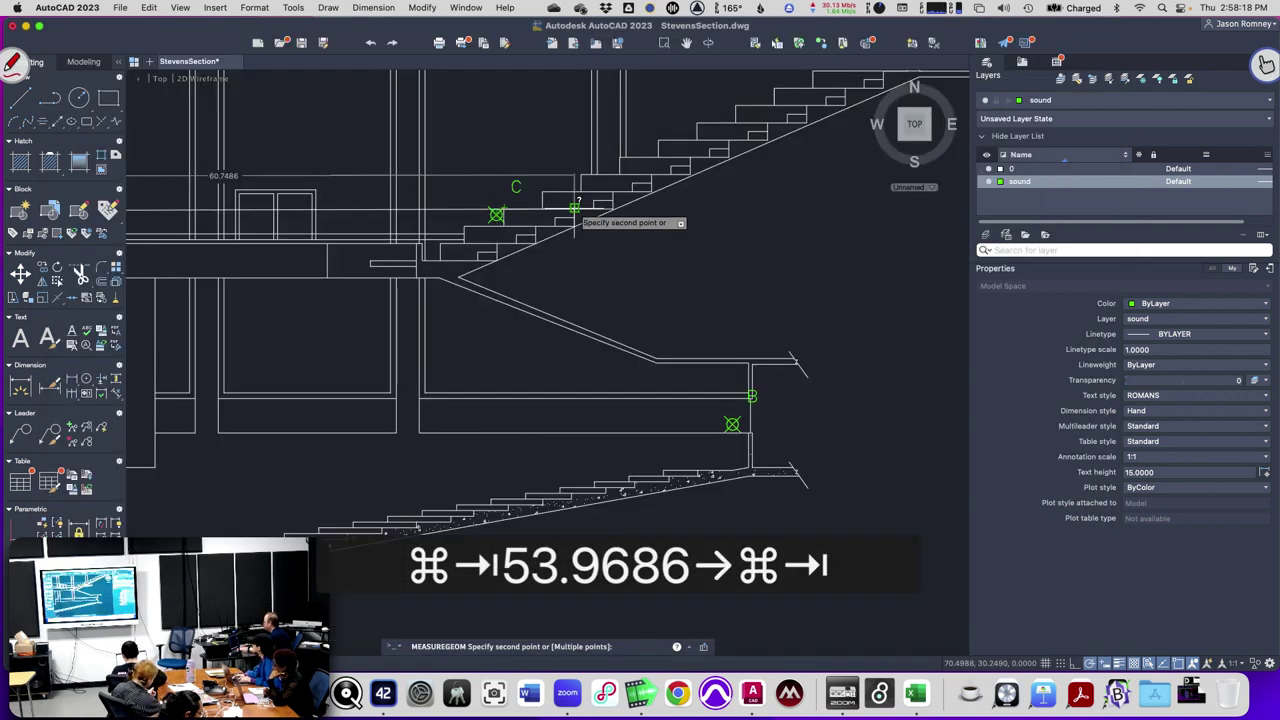
scroll(577, 213, down, 6)
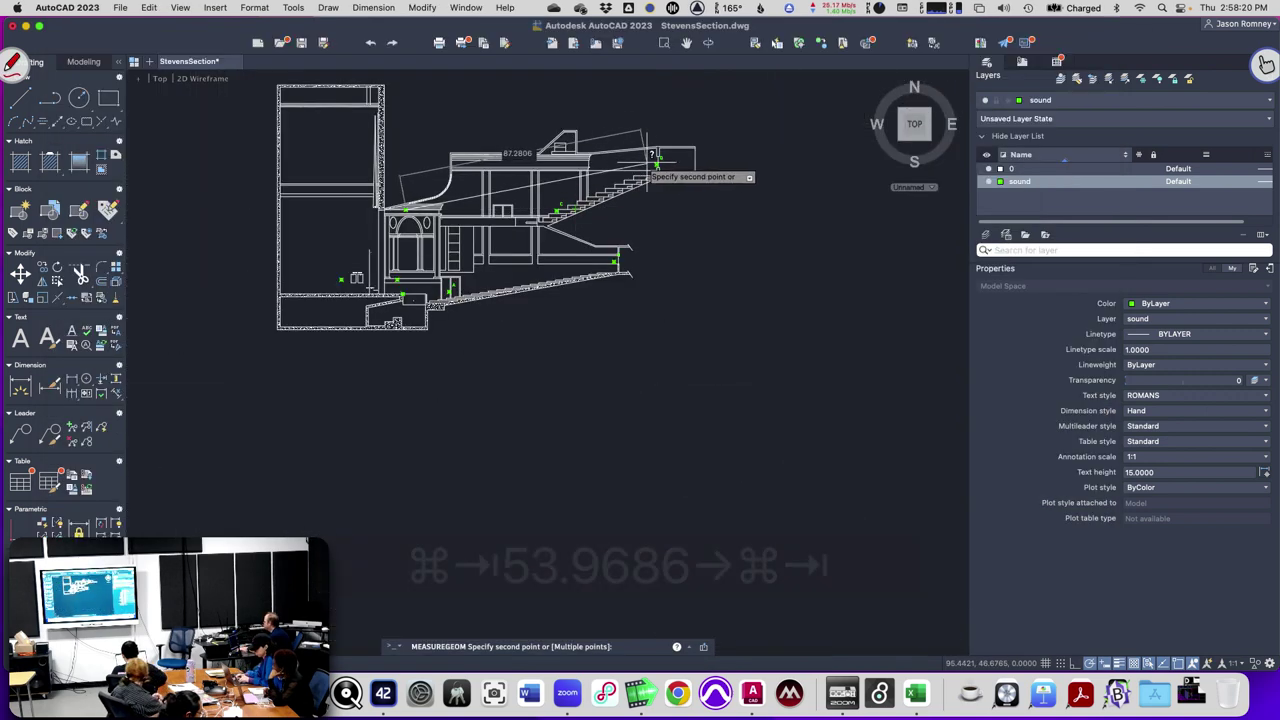
scroll(657, 160, up, 6)
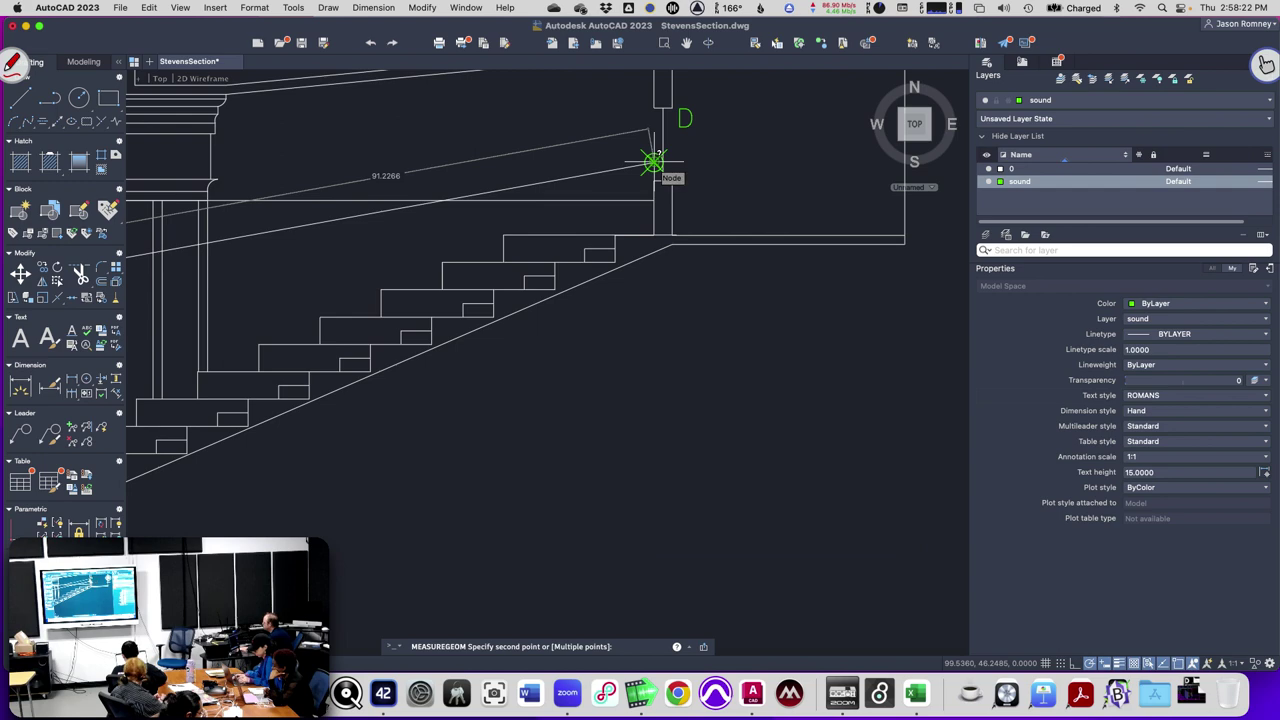
key(super+Tab)
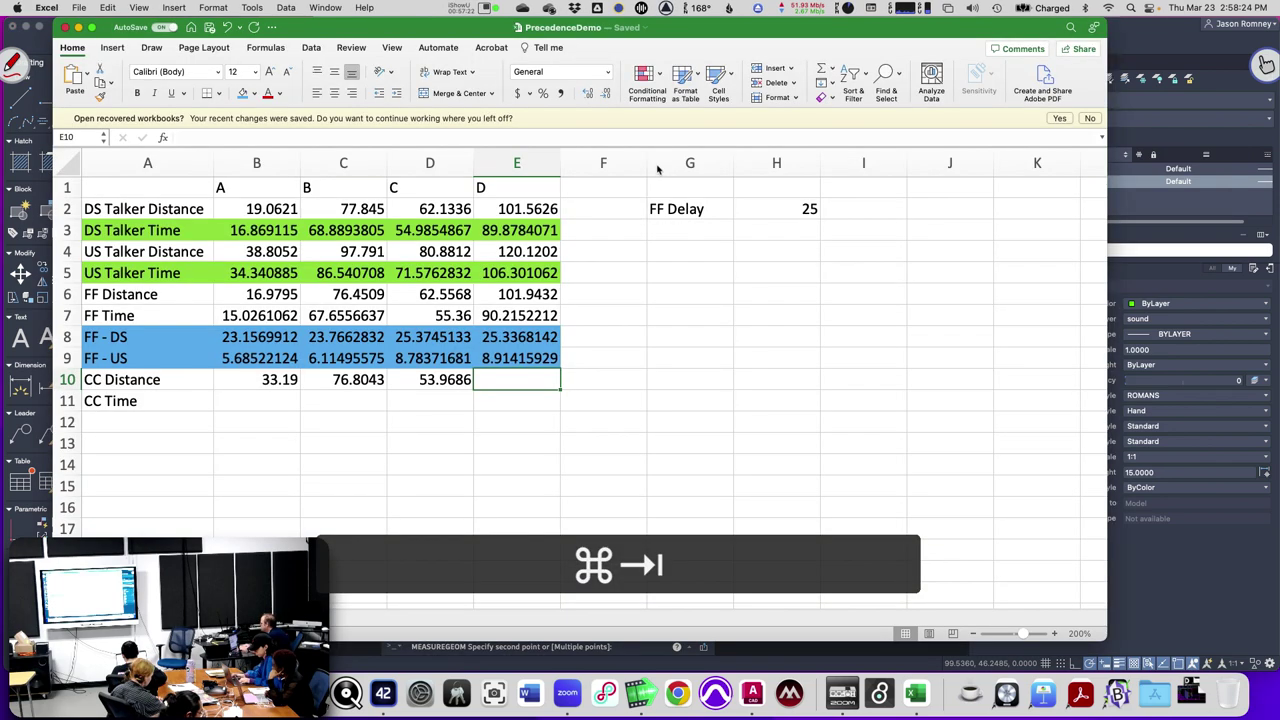
text(91.2266)
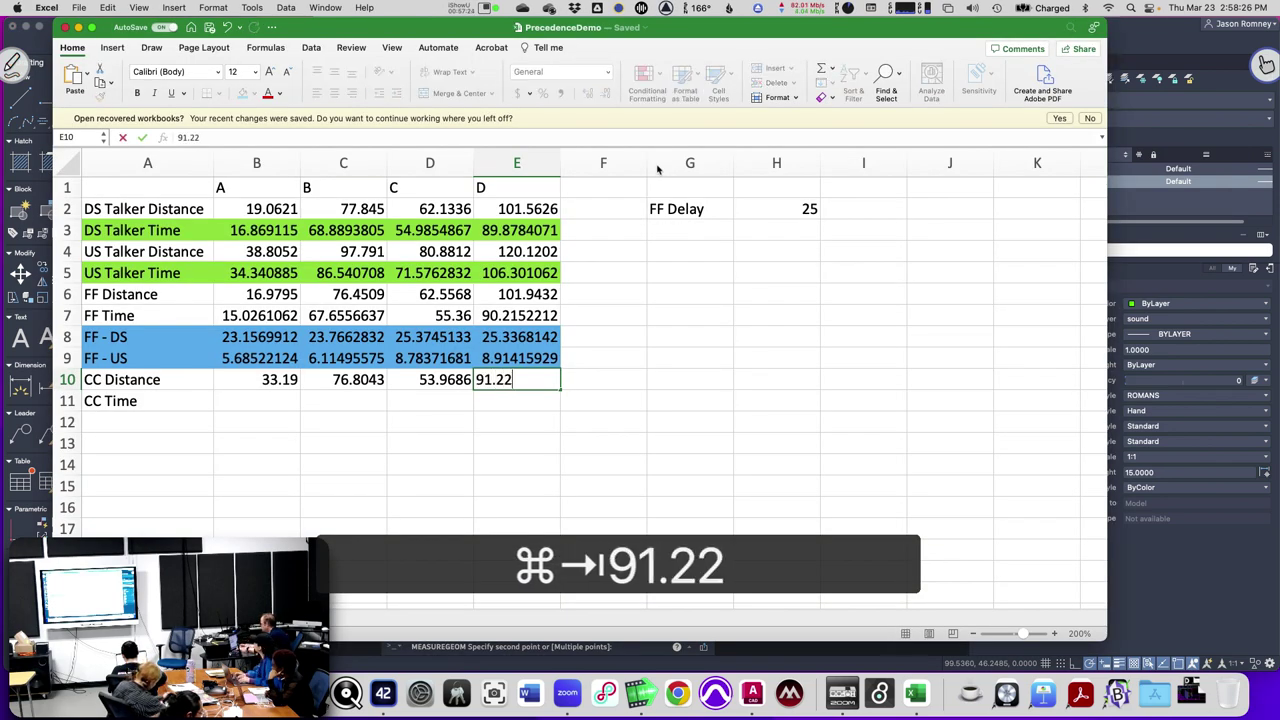
key(Return)
Calculate the CC Time in B11 with the formula =B10/1.13 and fill it across to E11.
key(Left)
key(Left)
key(Left)
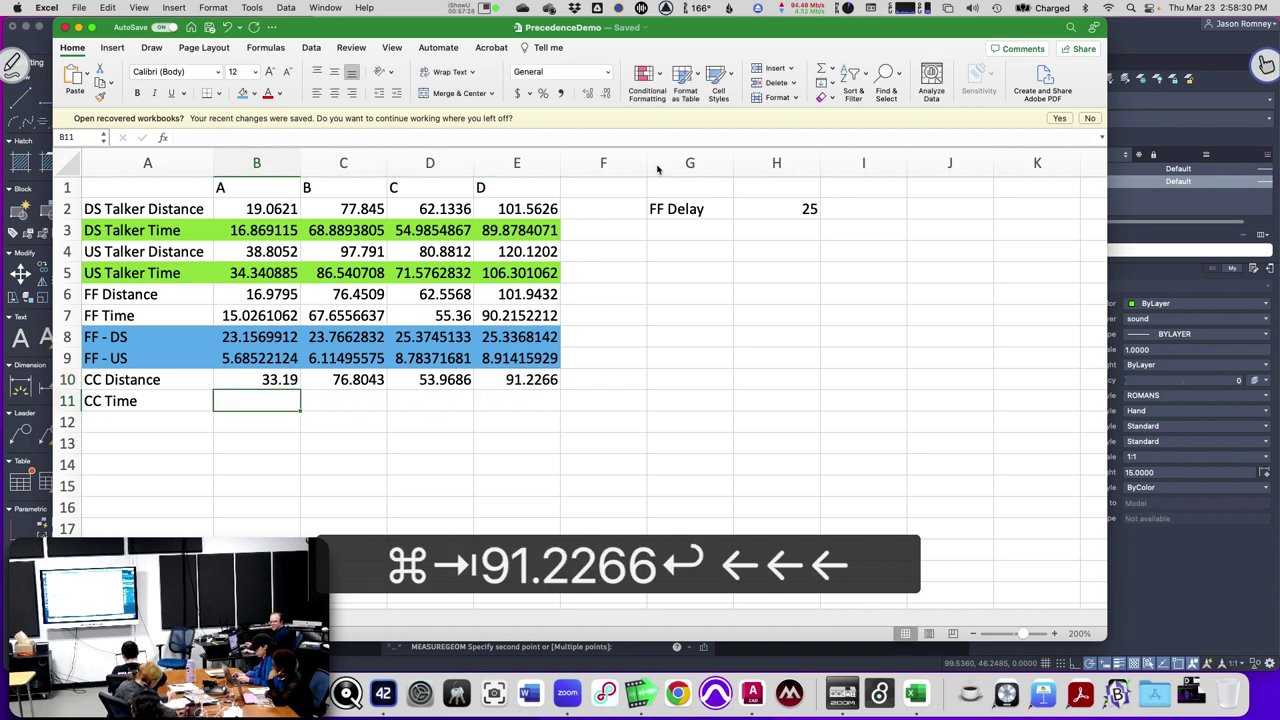
text(=)
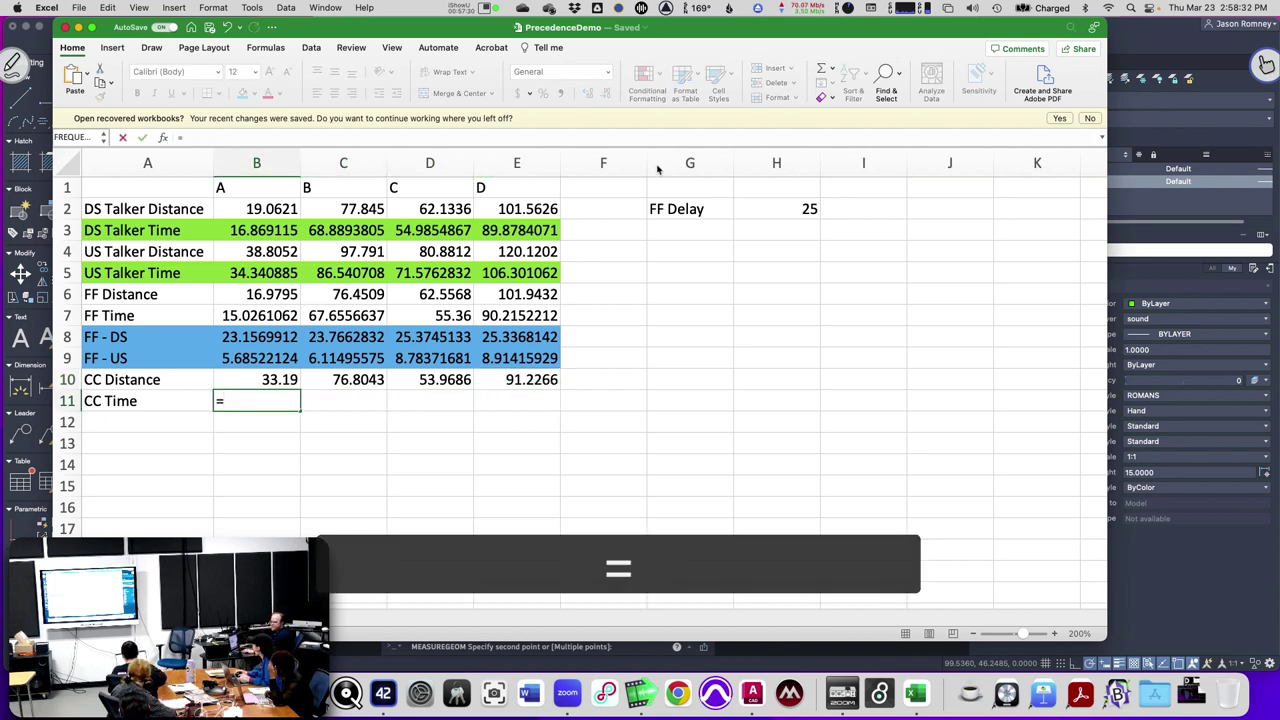
click(253, 379)
text(/)
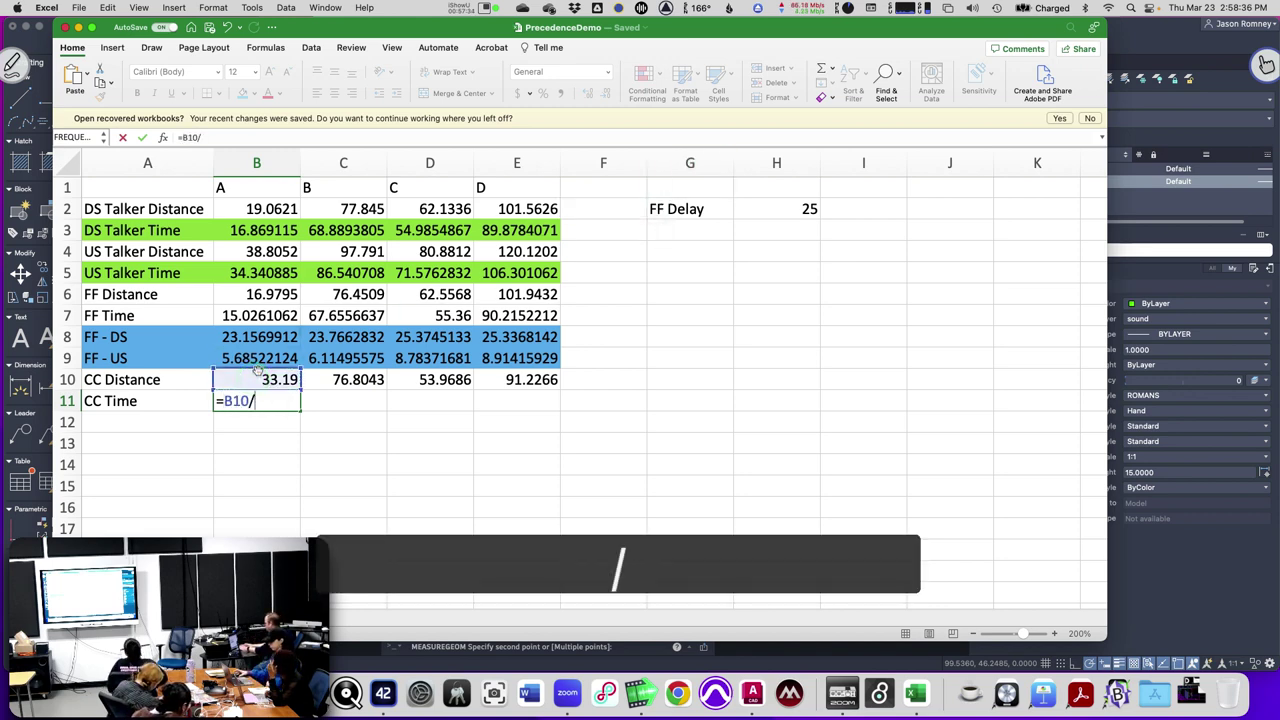
text(1.13)
key(Return)
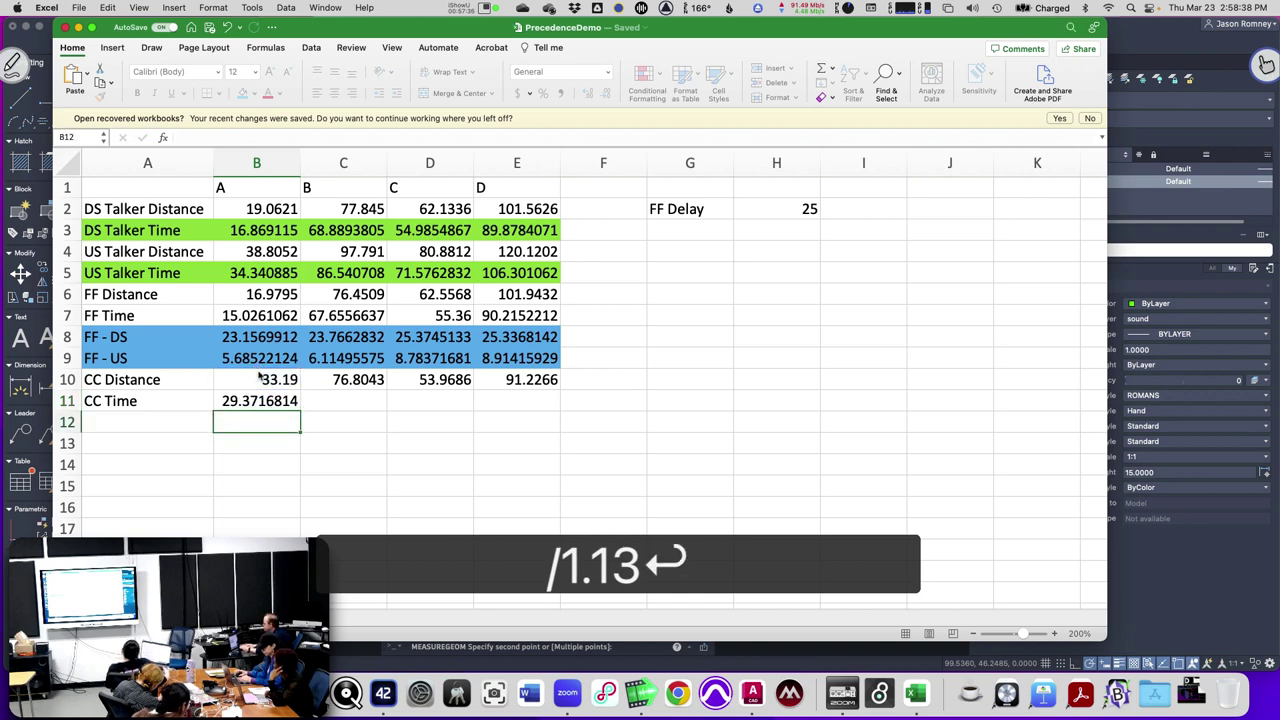
key(Up)
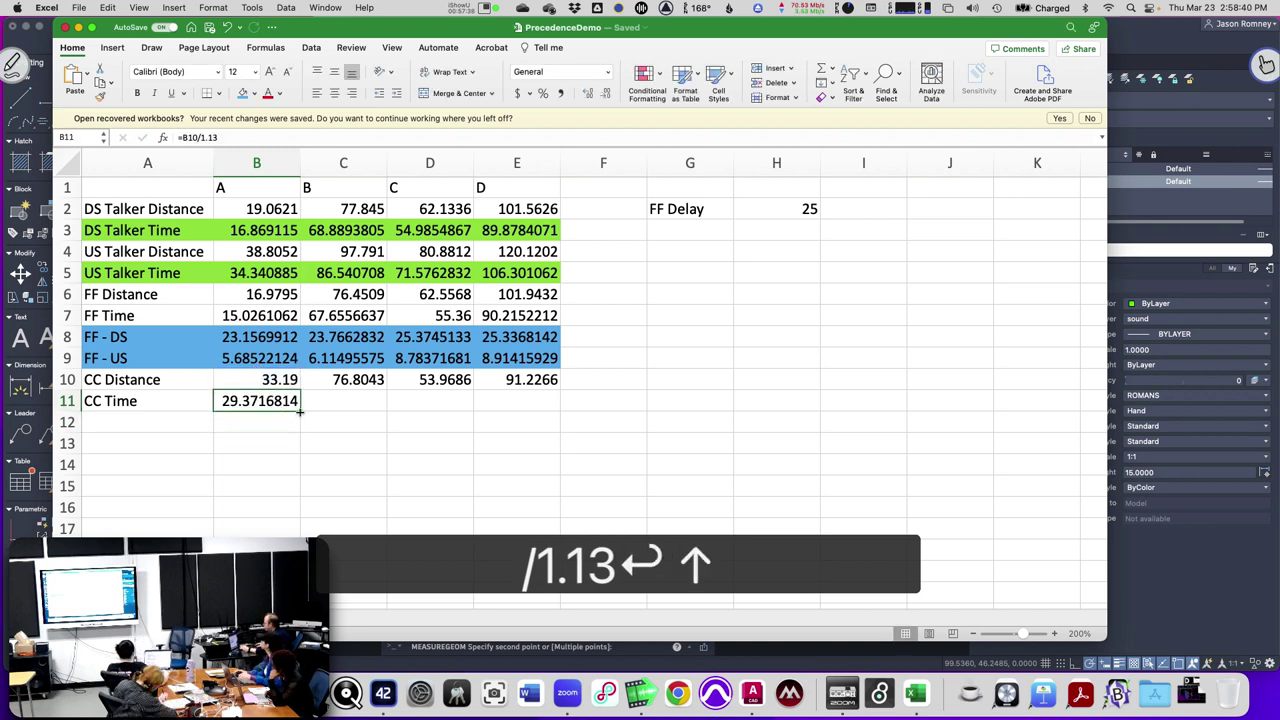
drag(299, 411, 537, 412)
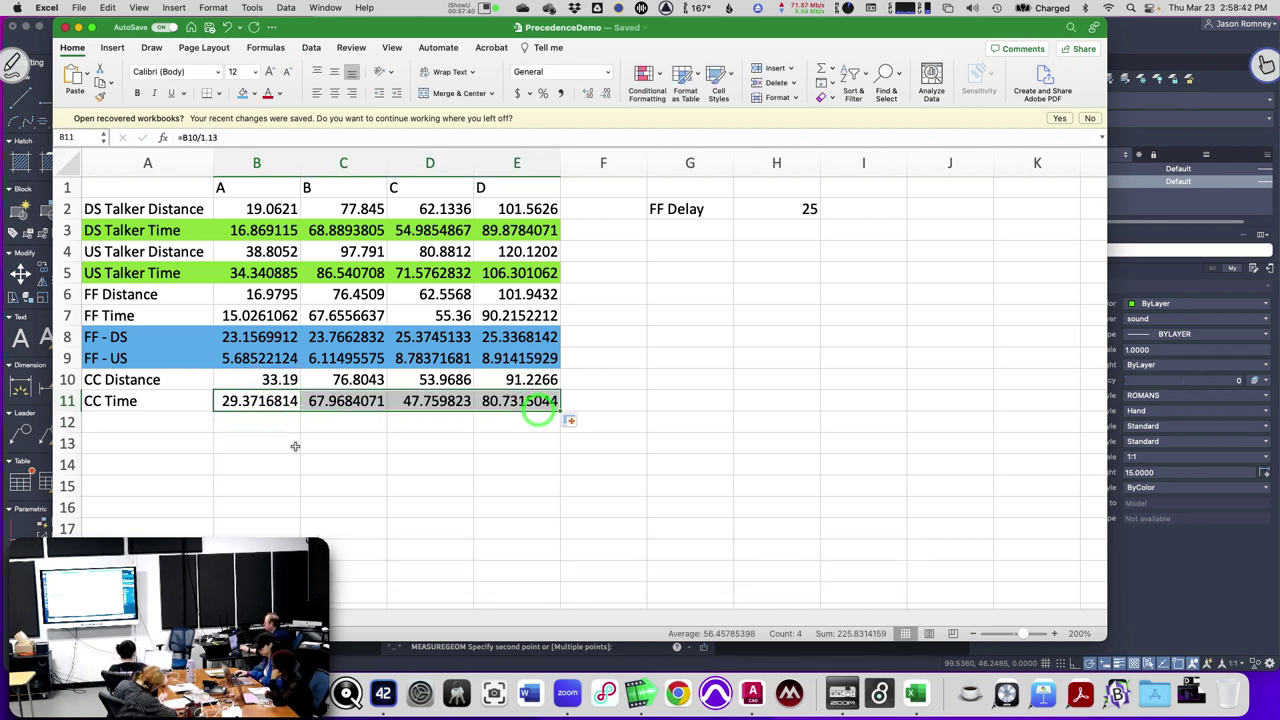
Add the label CC Delay in G3, below the FF Delay label.
click(167, 430)
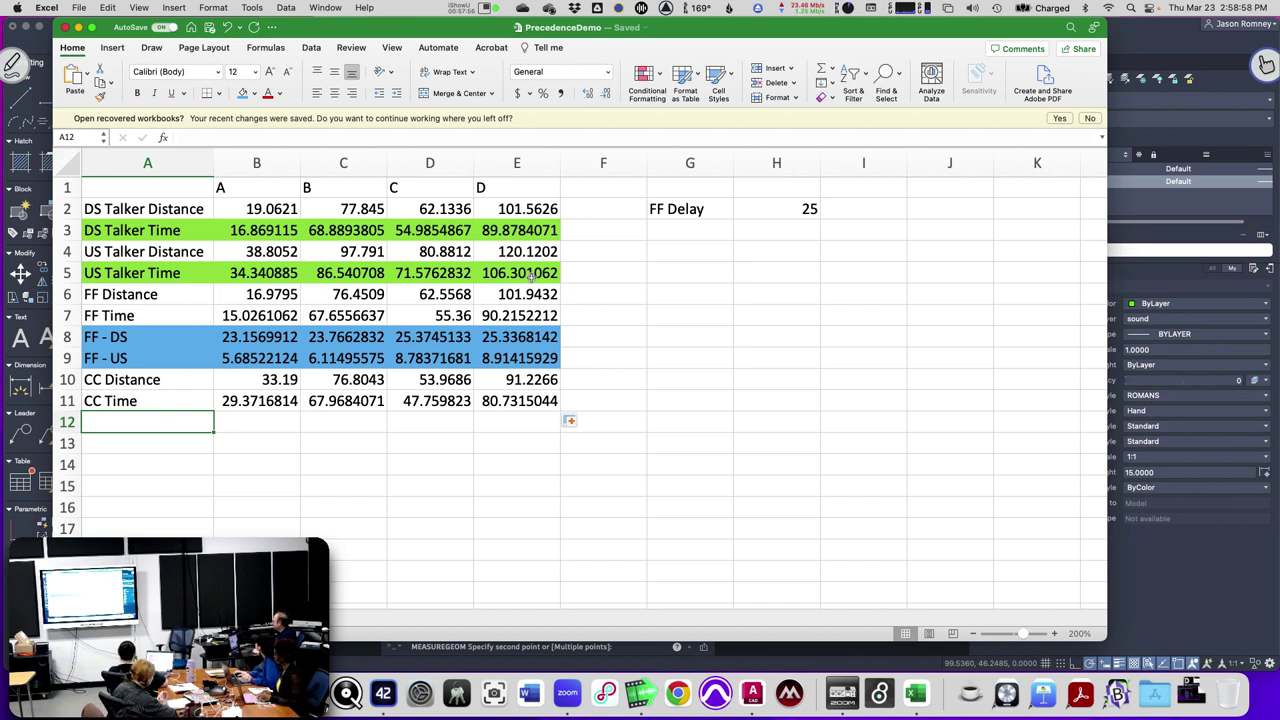
click(663, 234)
text(CC)
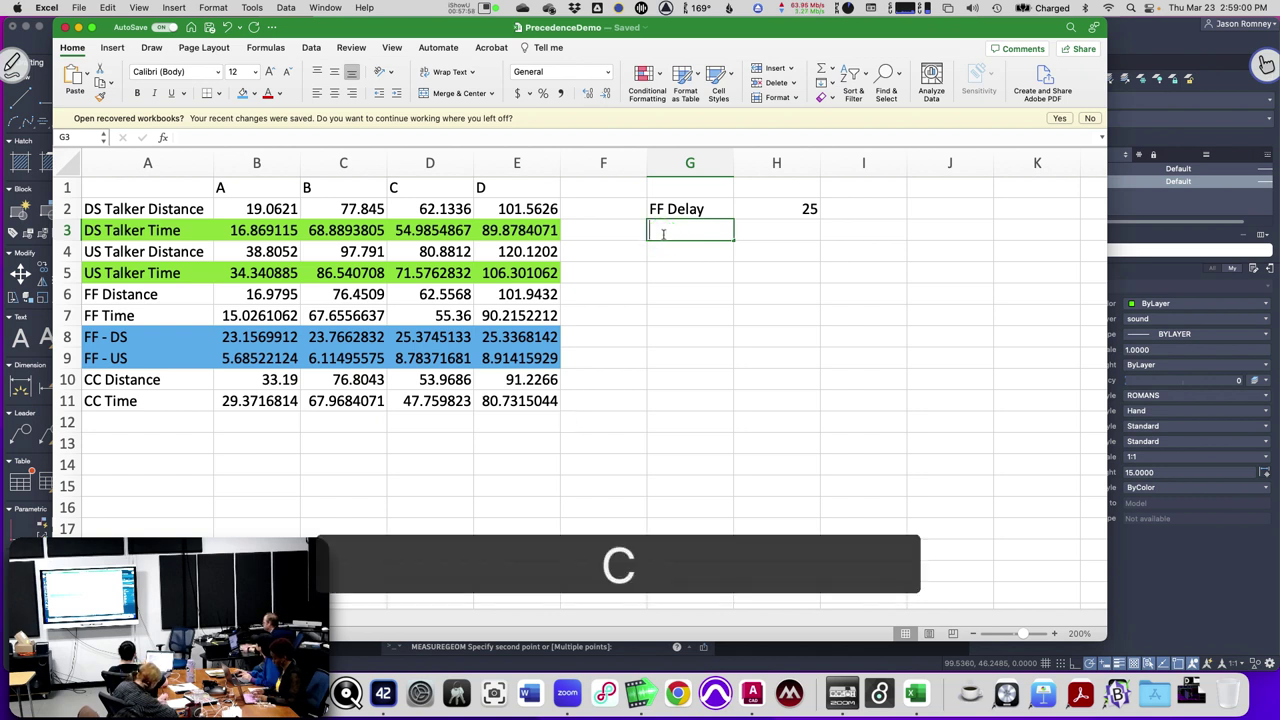
text( Del)
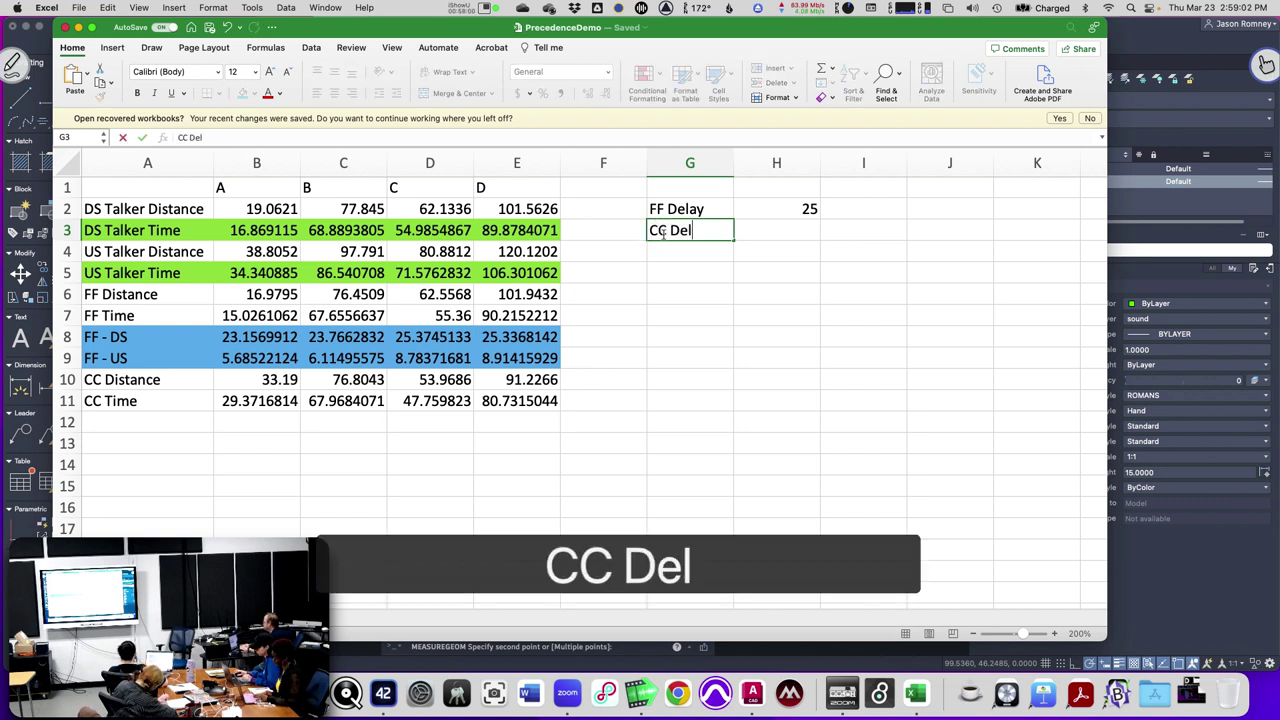
text(ay)
key(Return)
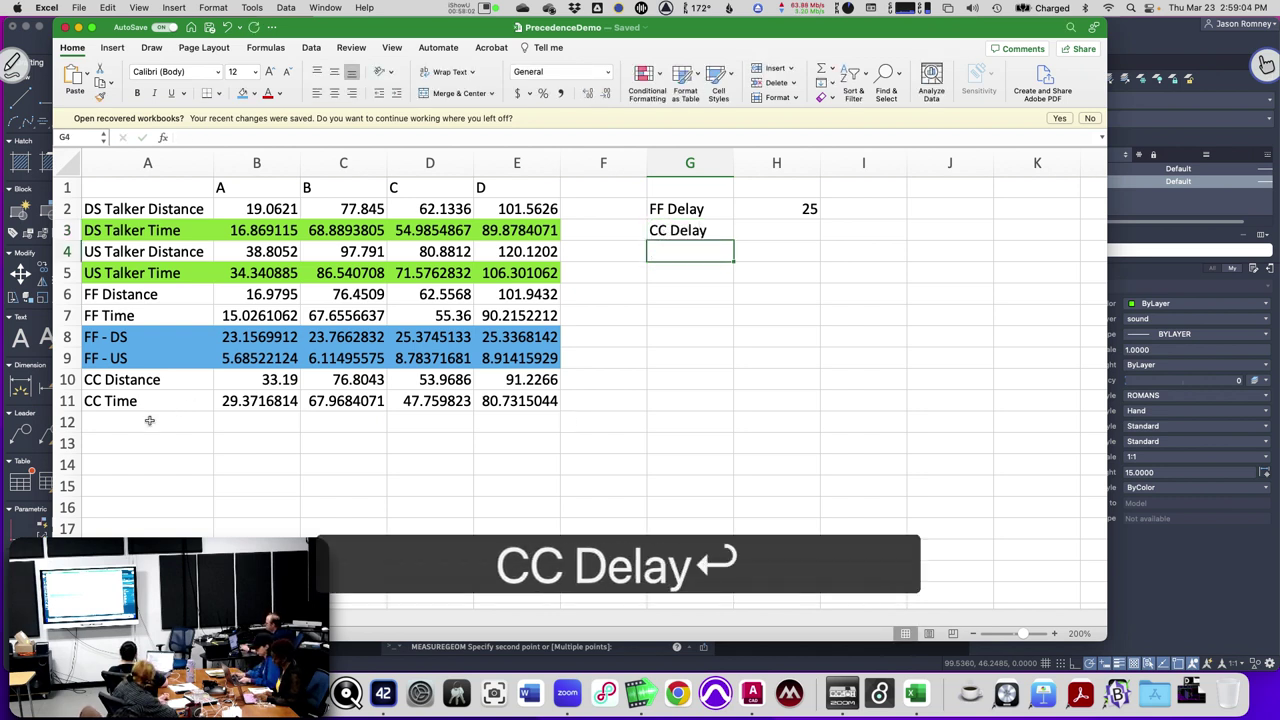
Add the row label CC - FF in A12.
click(149, 421)
text(C)
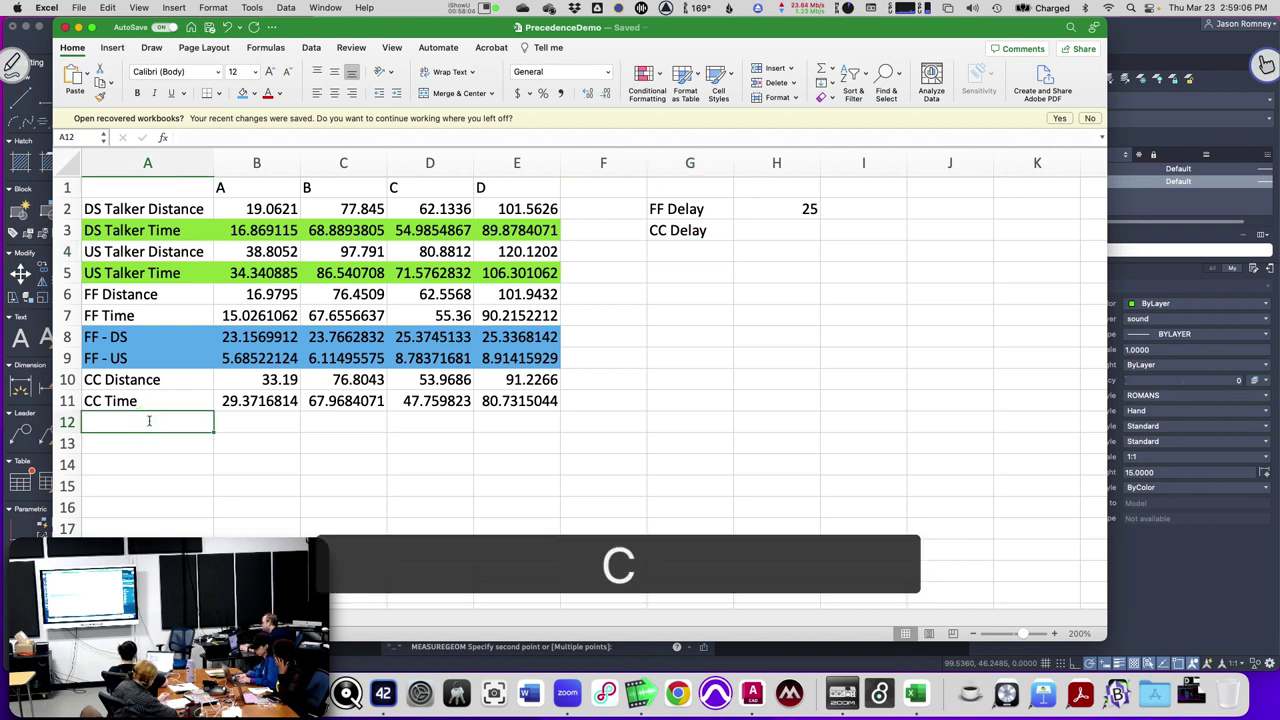
text(C -)
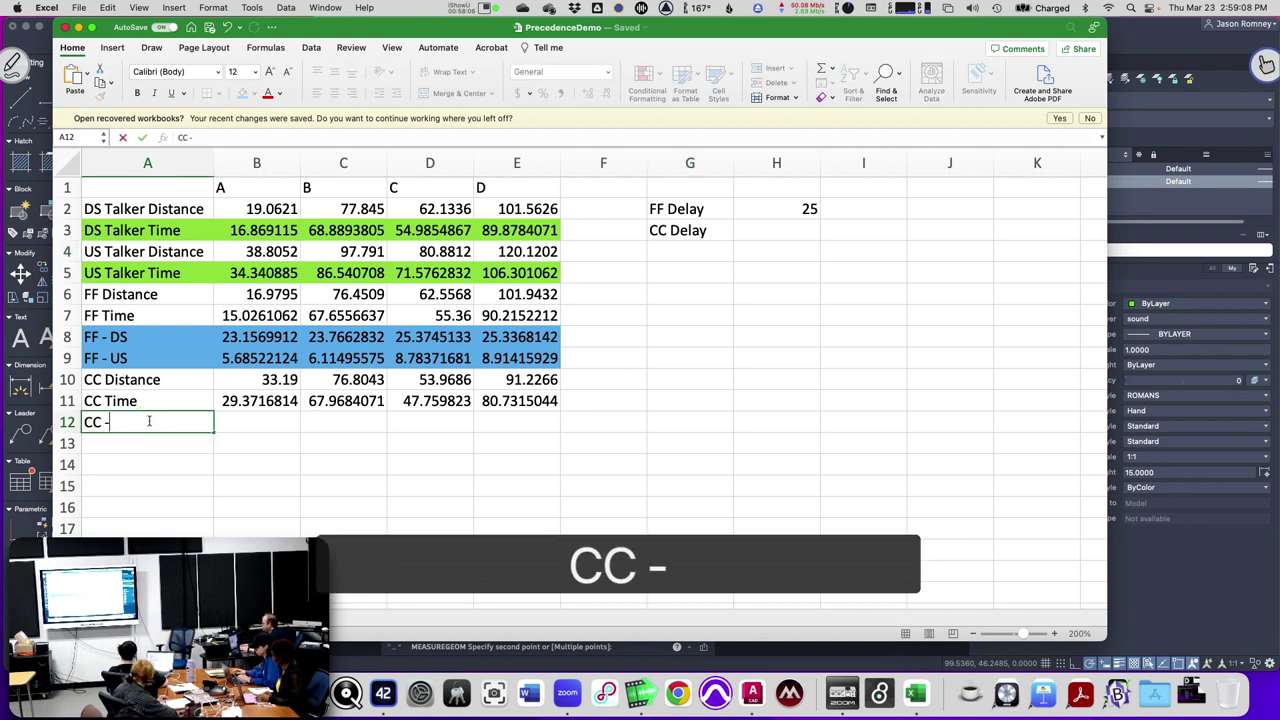
text( FF)
key(Return)
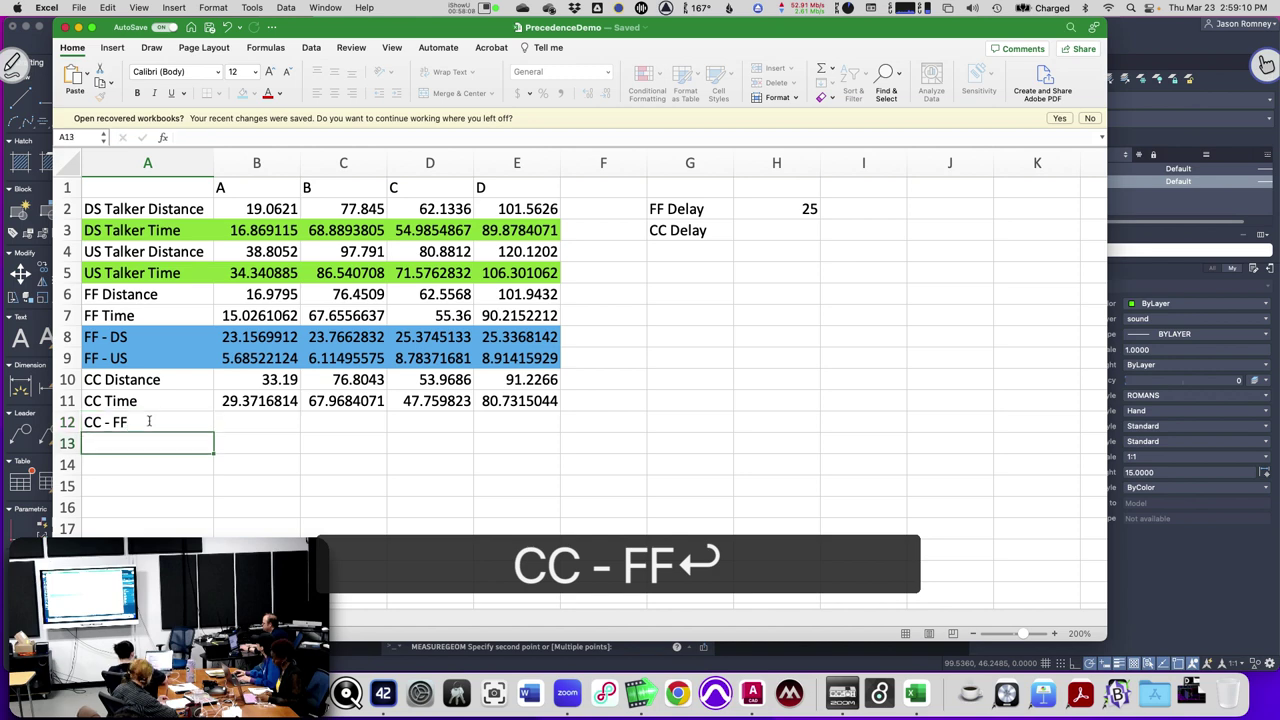
key(Up)
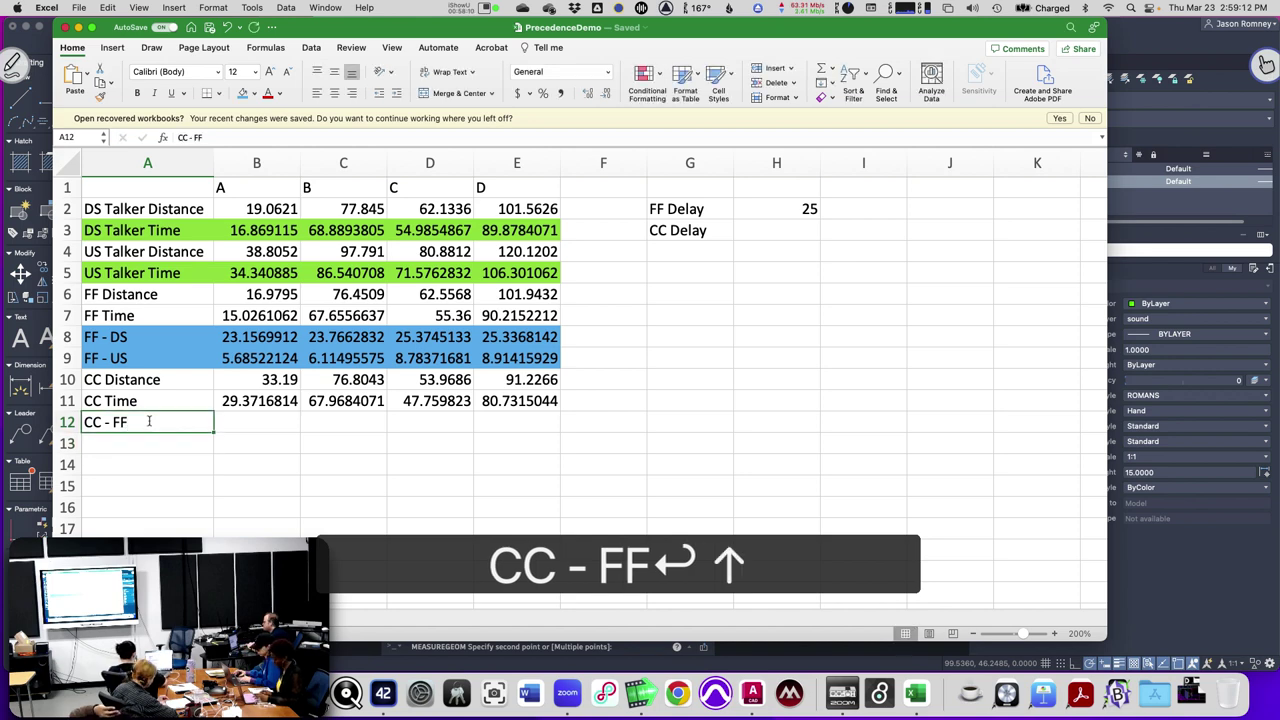
Enter the formula =B11-B7-$H$2 in B12, keeping the FF Delay cell as an absolute reference.
click(257, 424)
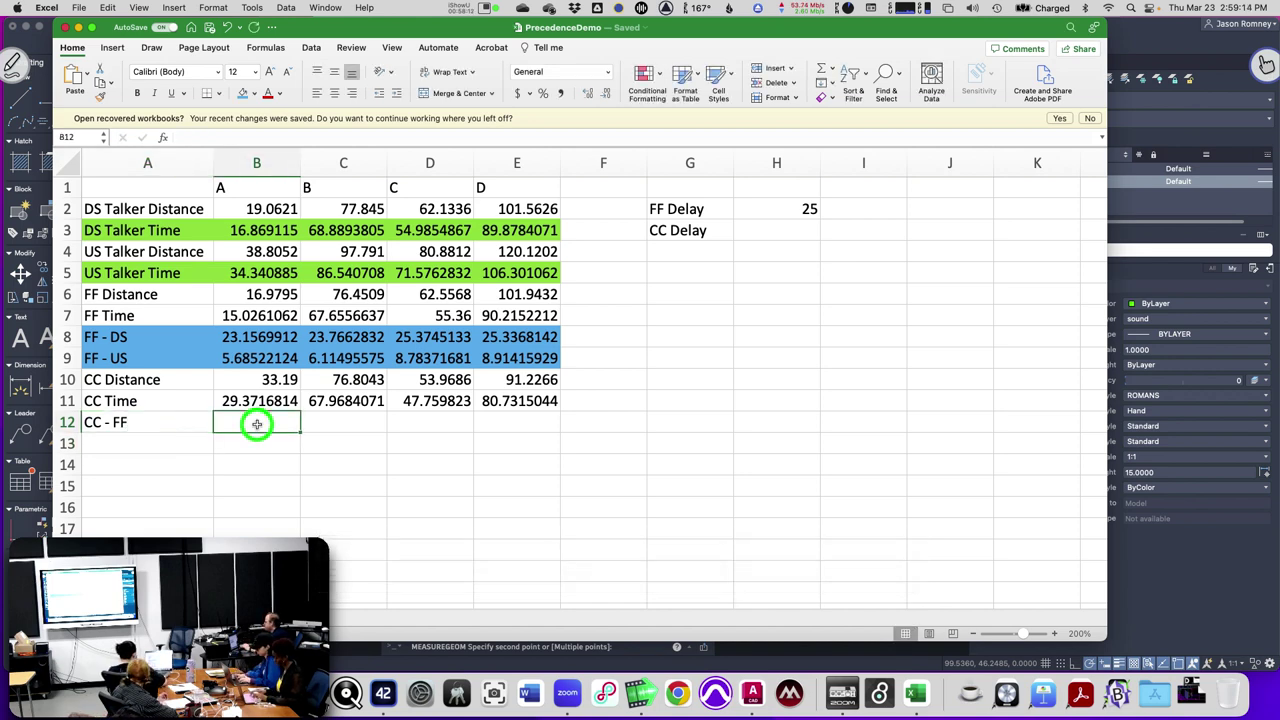
text(=)
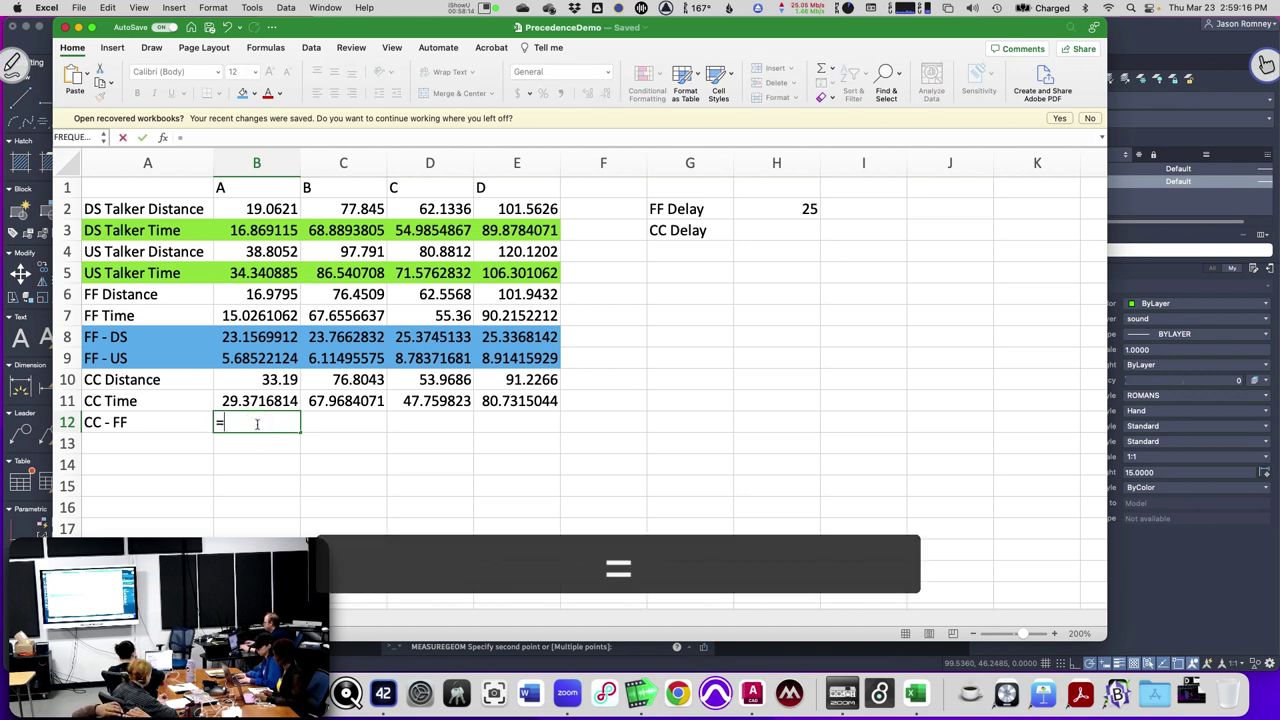
click(258, 401)
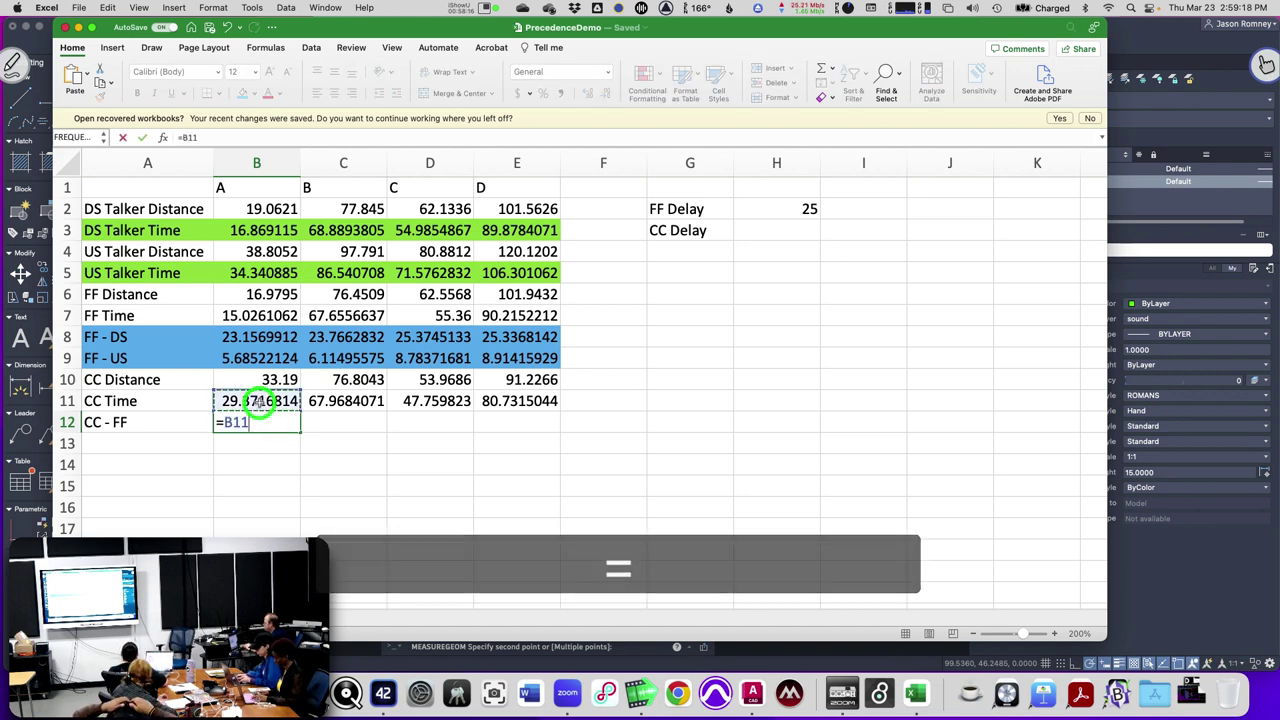
text(-)
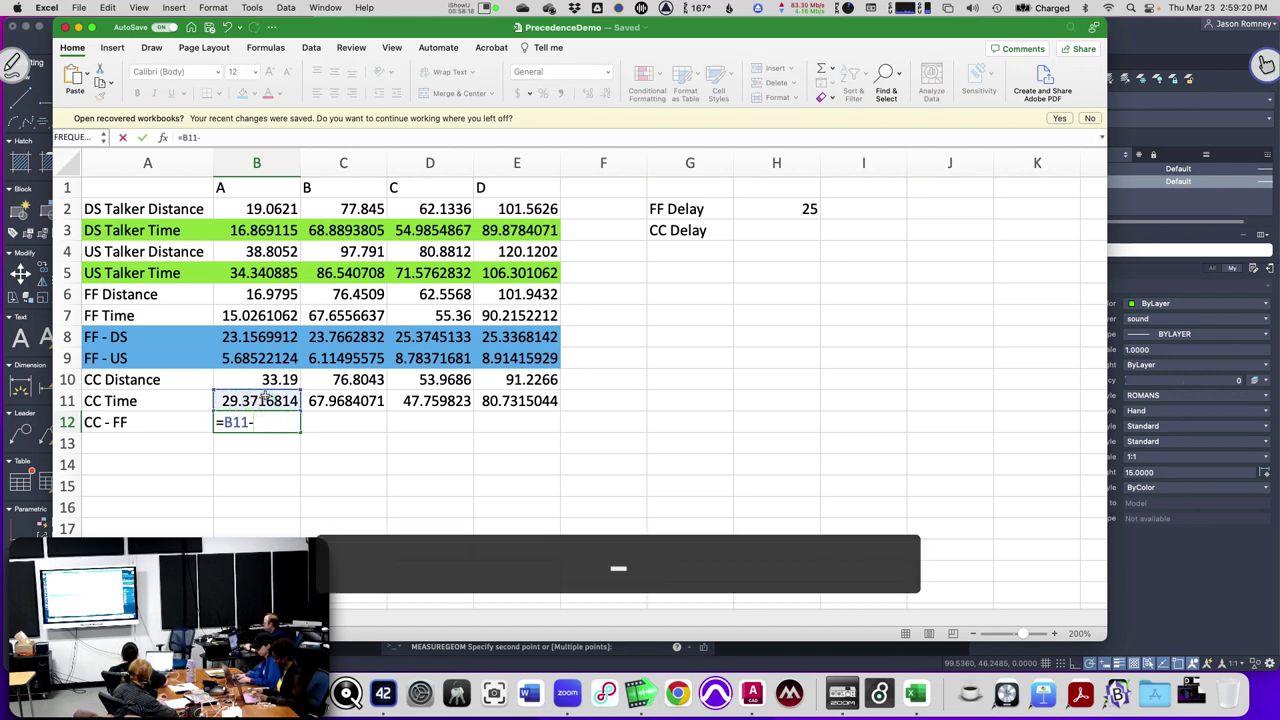
click(262, 315)
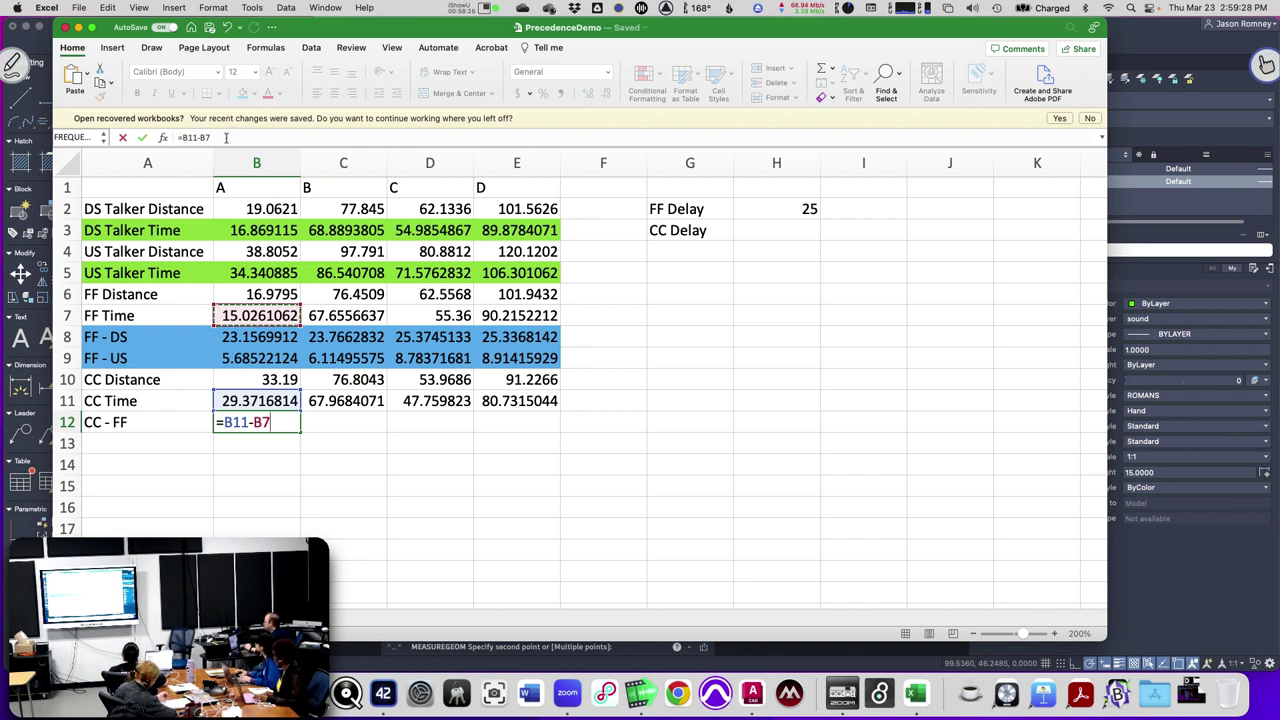
text(-)
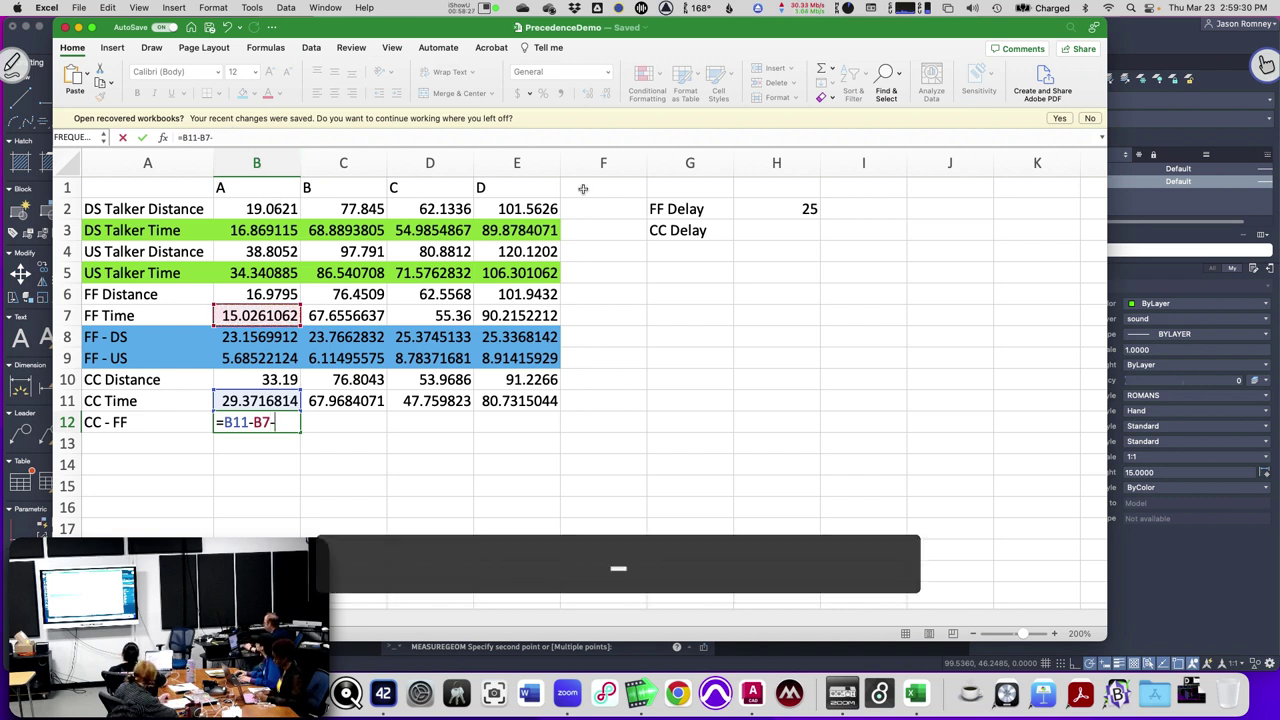
click(749, 205)
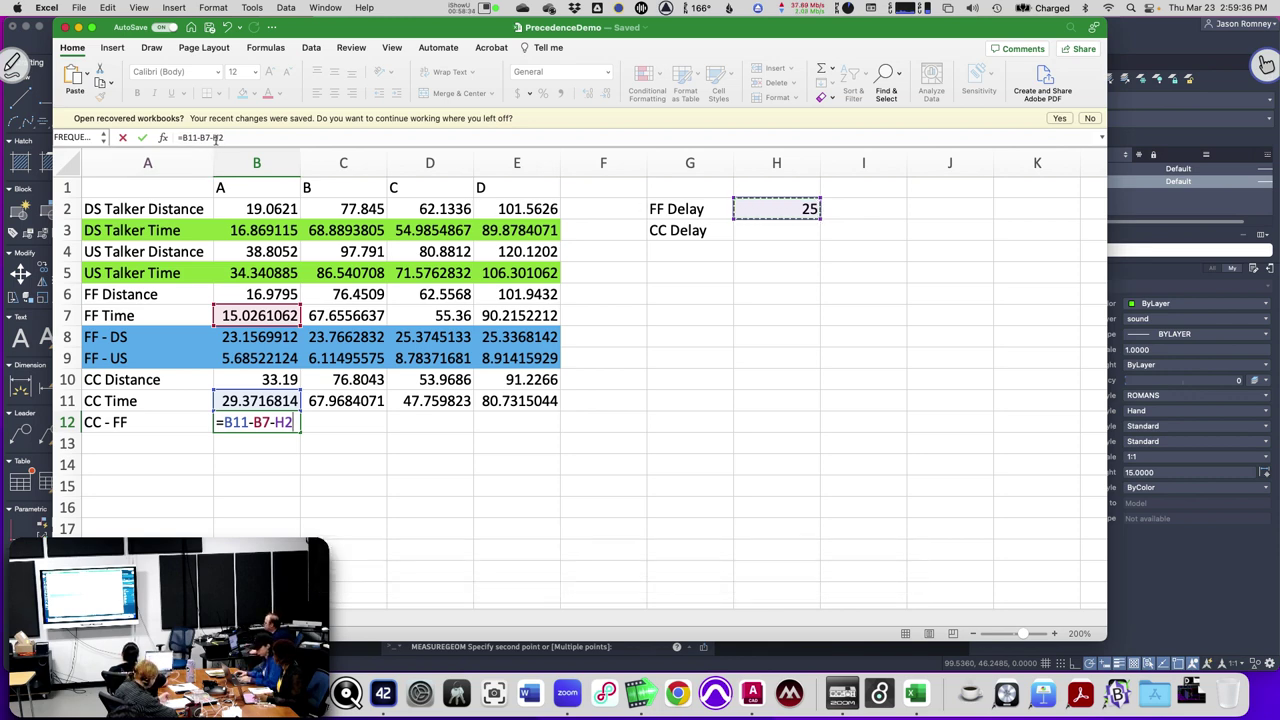
click(213, 138)
text($)
key(Right)
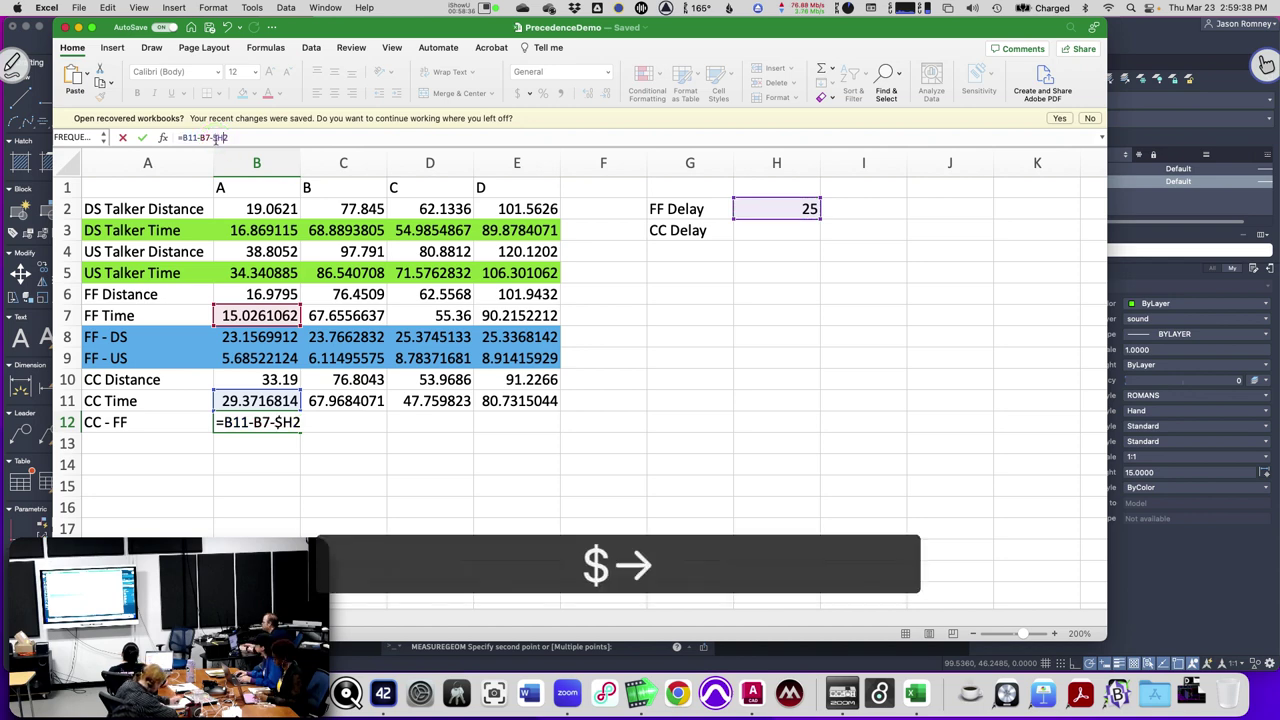
text($)
key(Return)
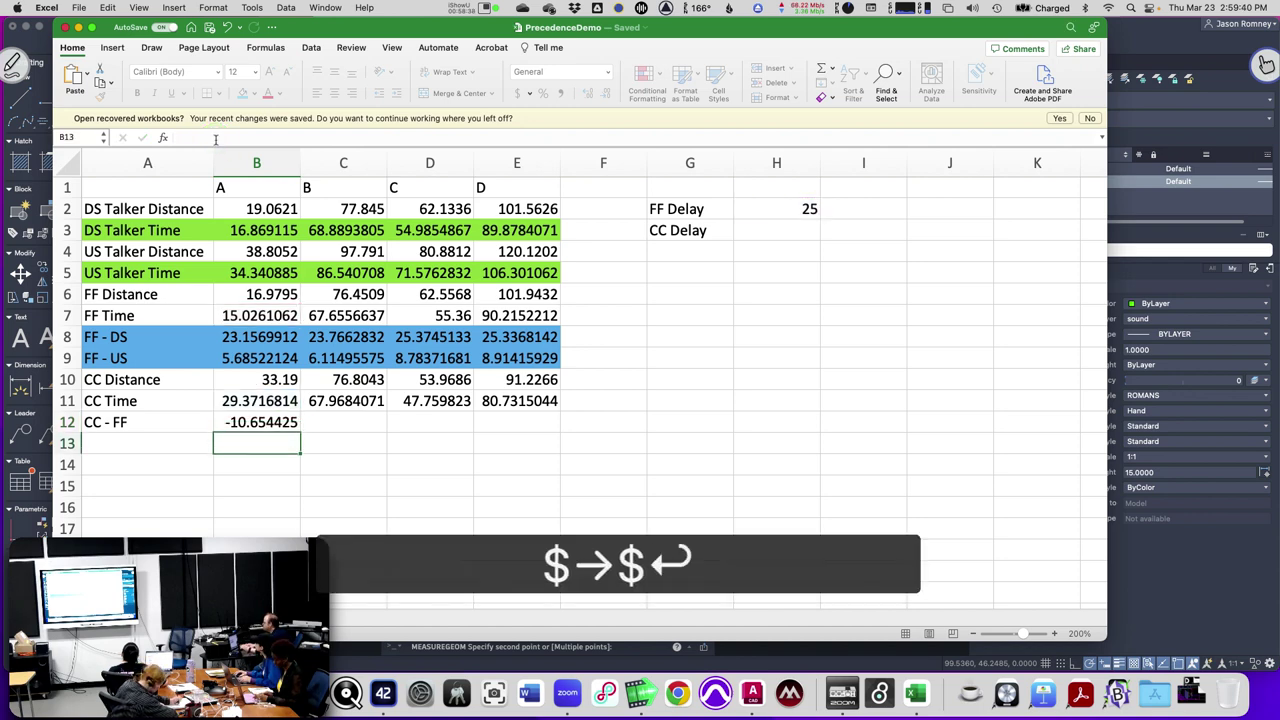
key(Up)
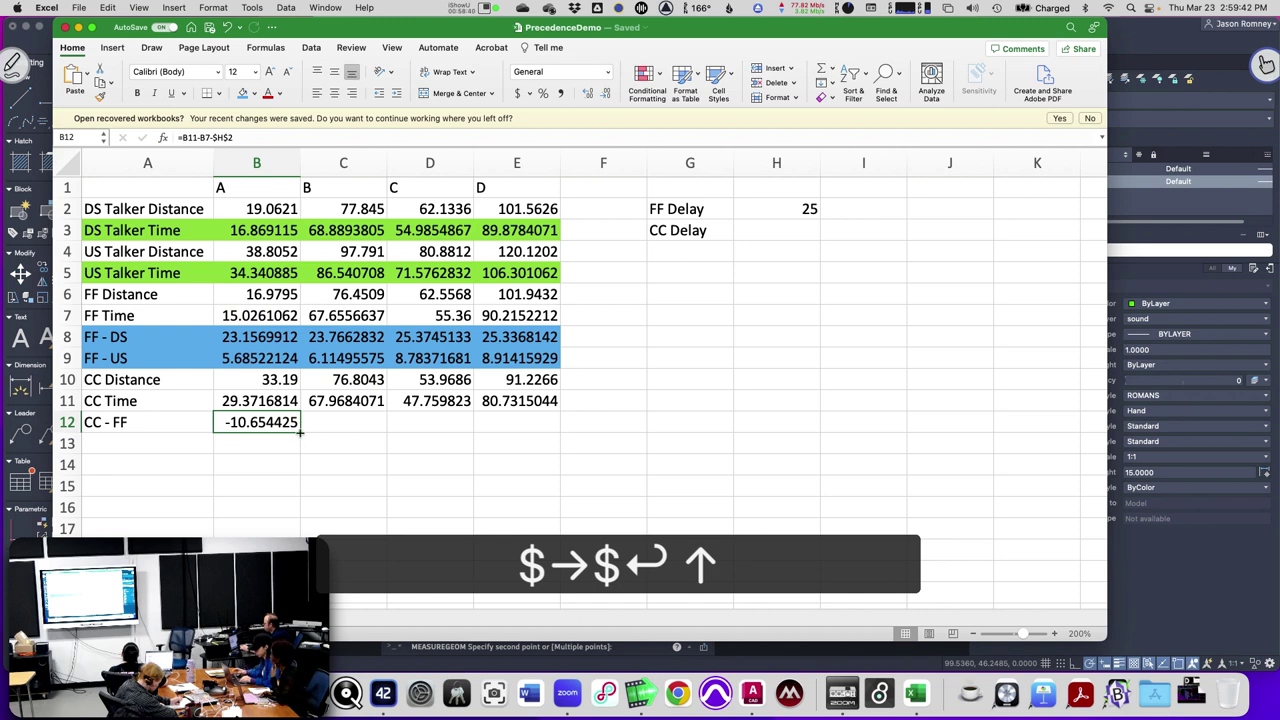
Revise the CC - FF formula in B12 to =B11+$H$3-B7-$H$2 and fill it across to E12.
drag(298, 432, 530, 422)
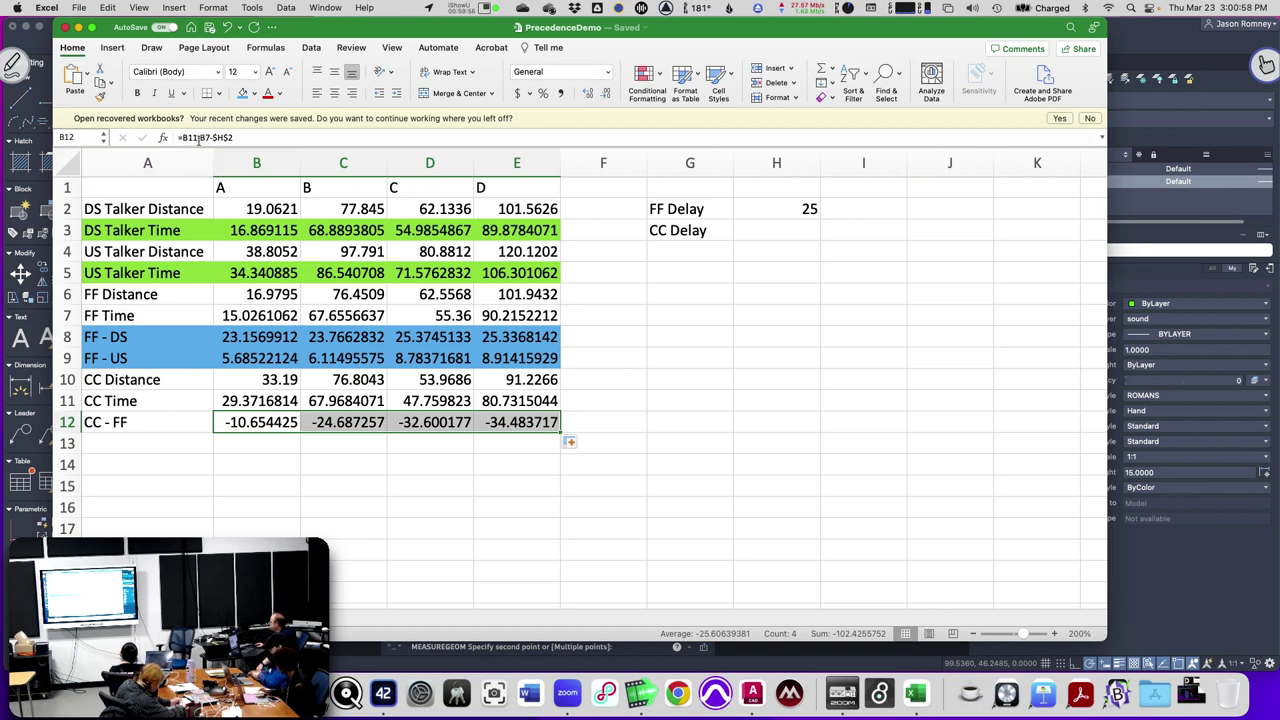
click(198, 139)
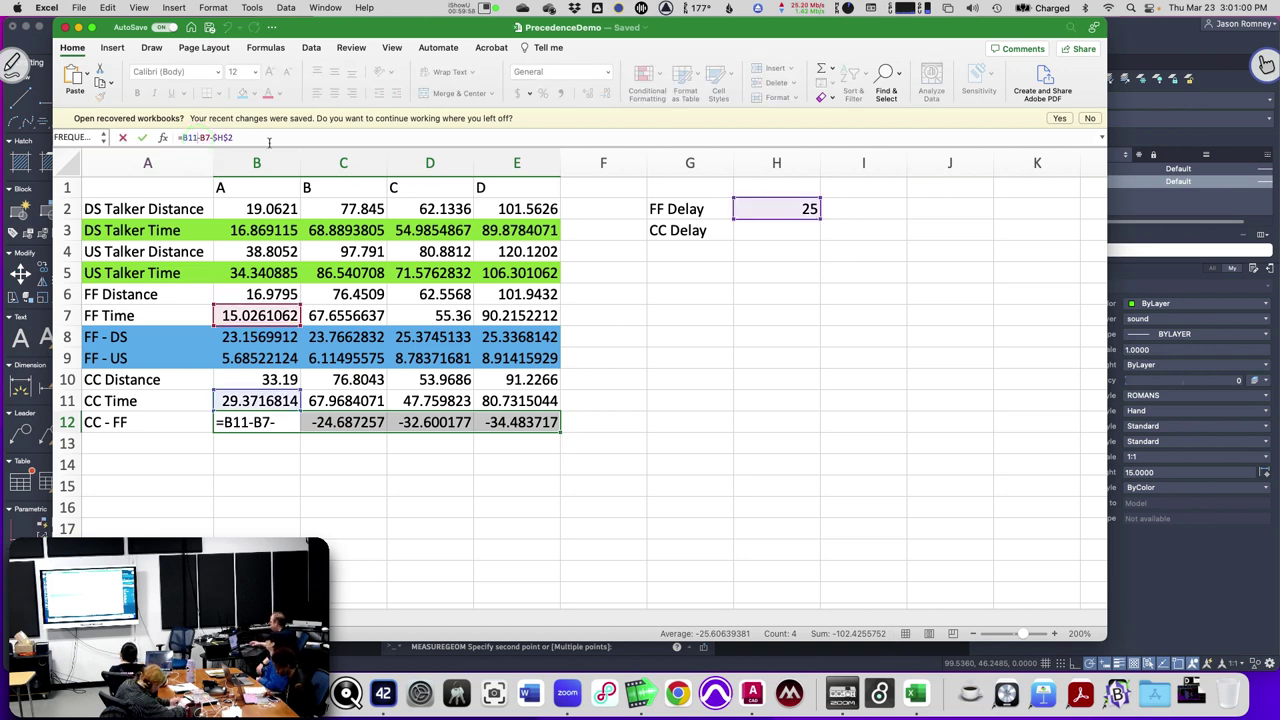
text(+)
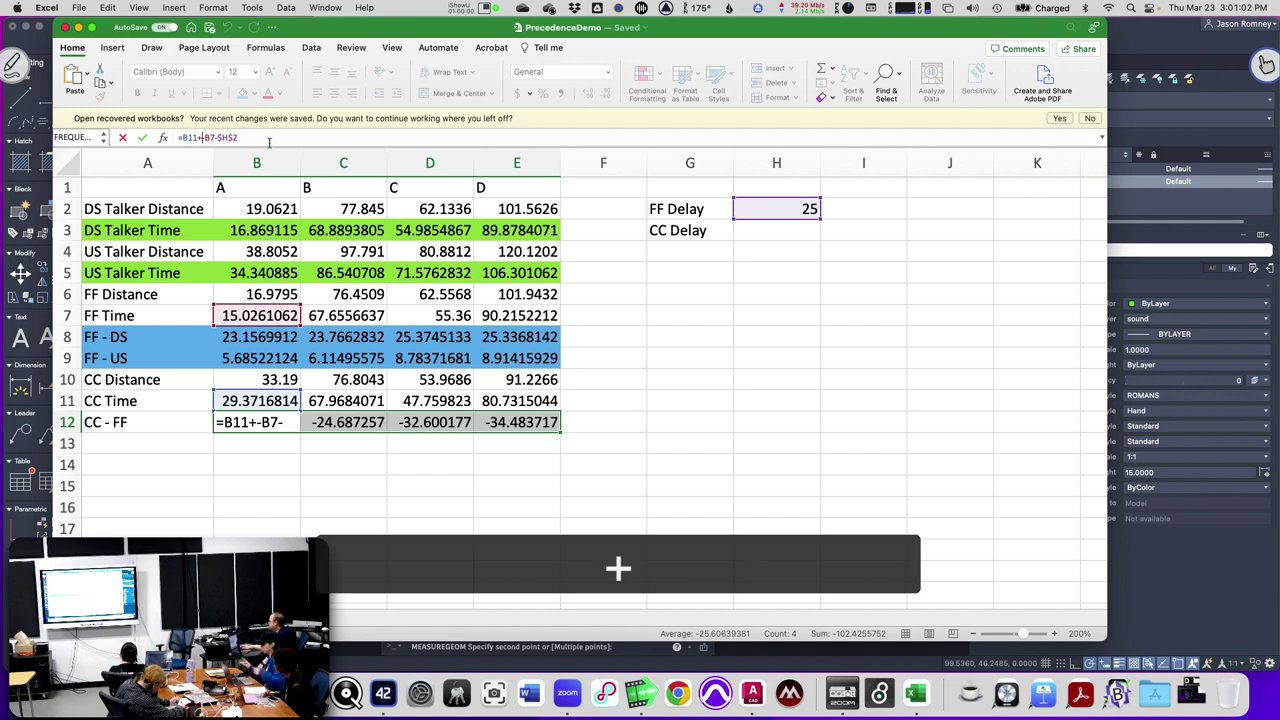
click(743, 232)
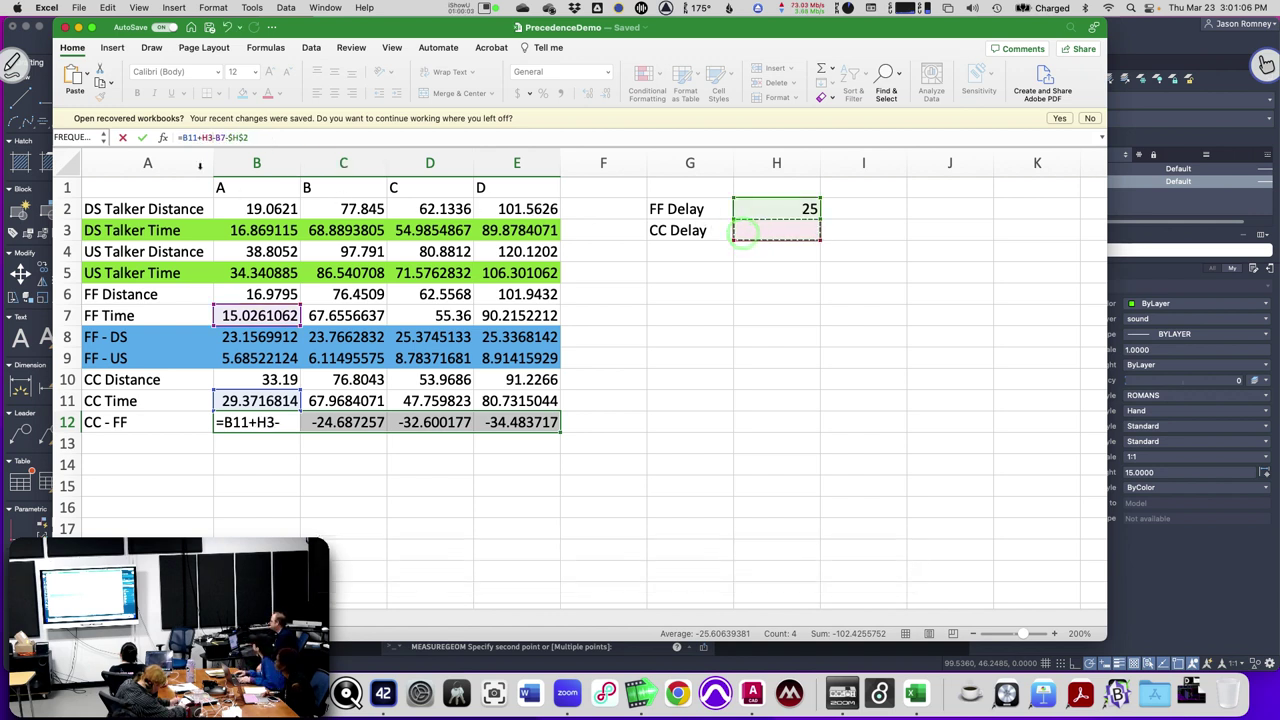
click(203, 138)
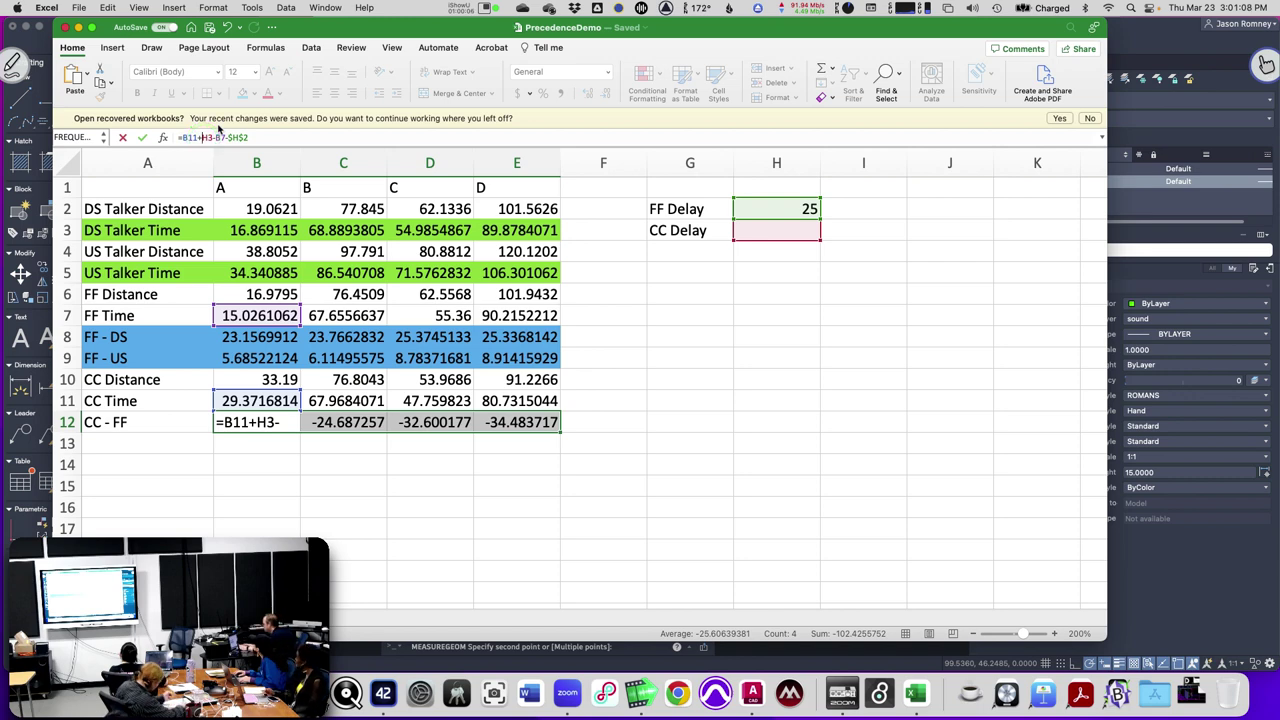
text($)
key(Right)
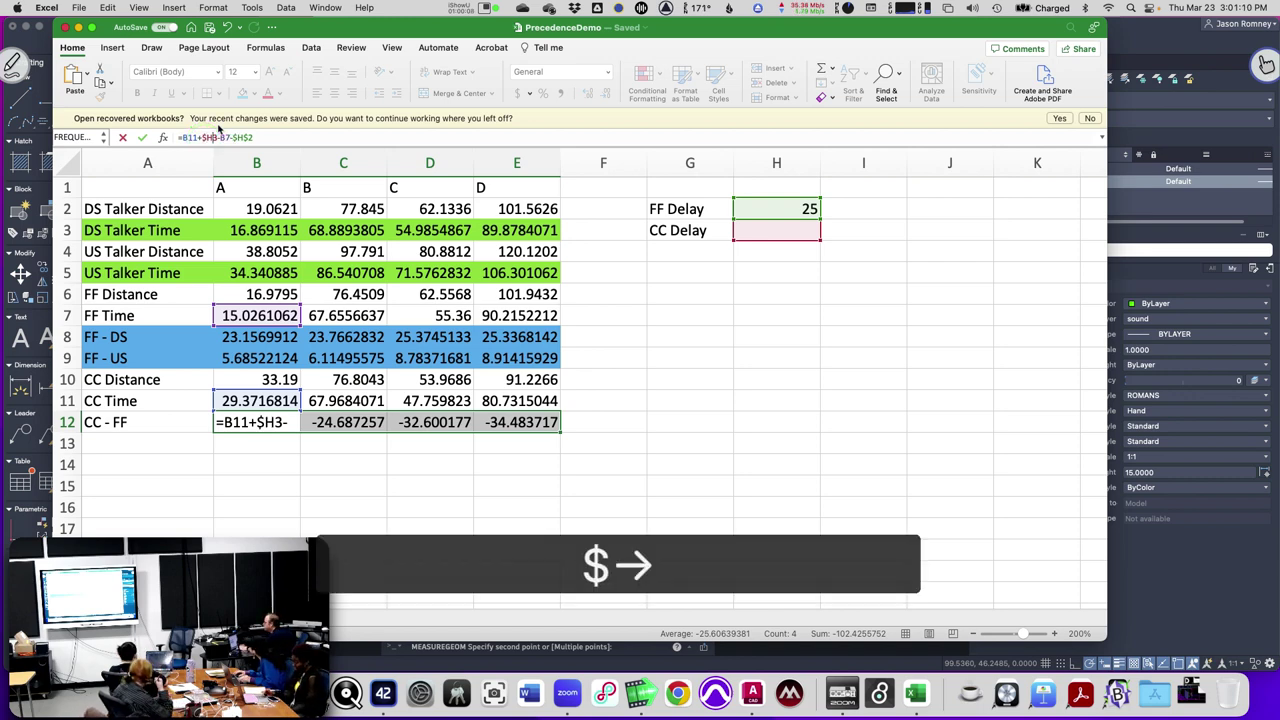
text($)
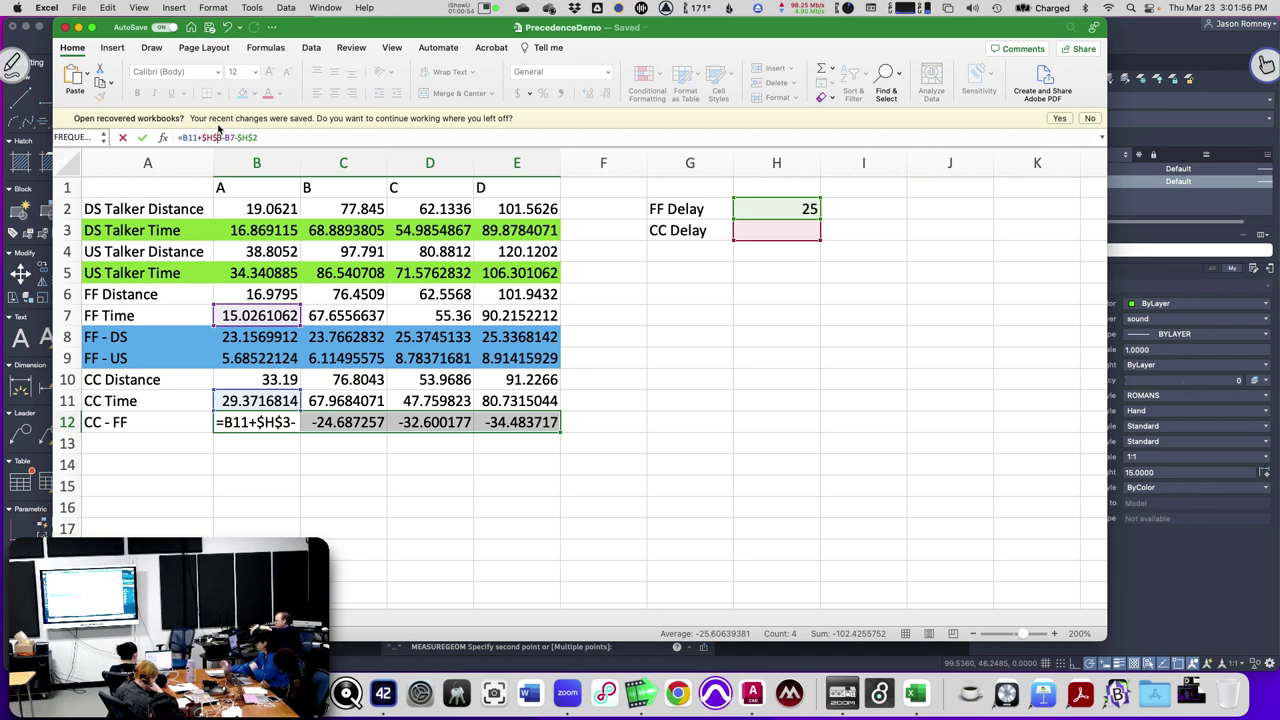
key(Return)
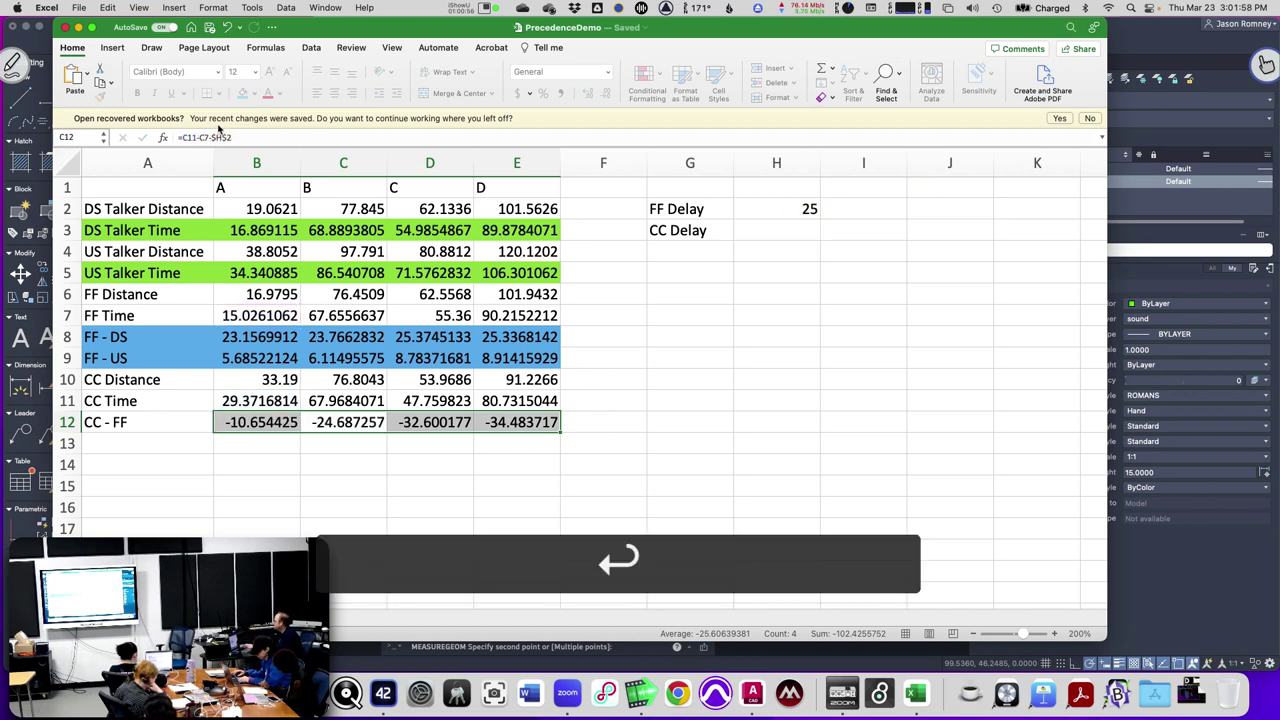
click(242, 423)
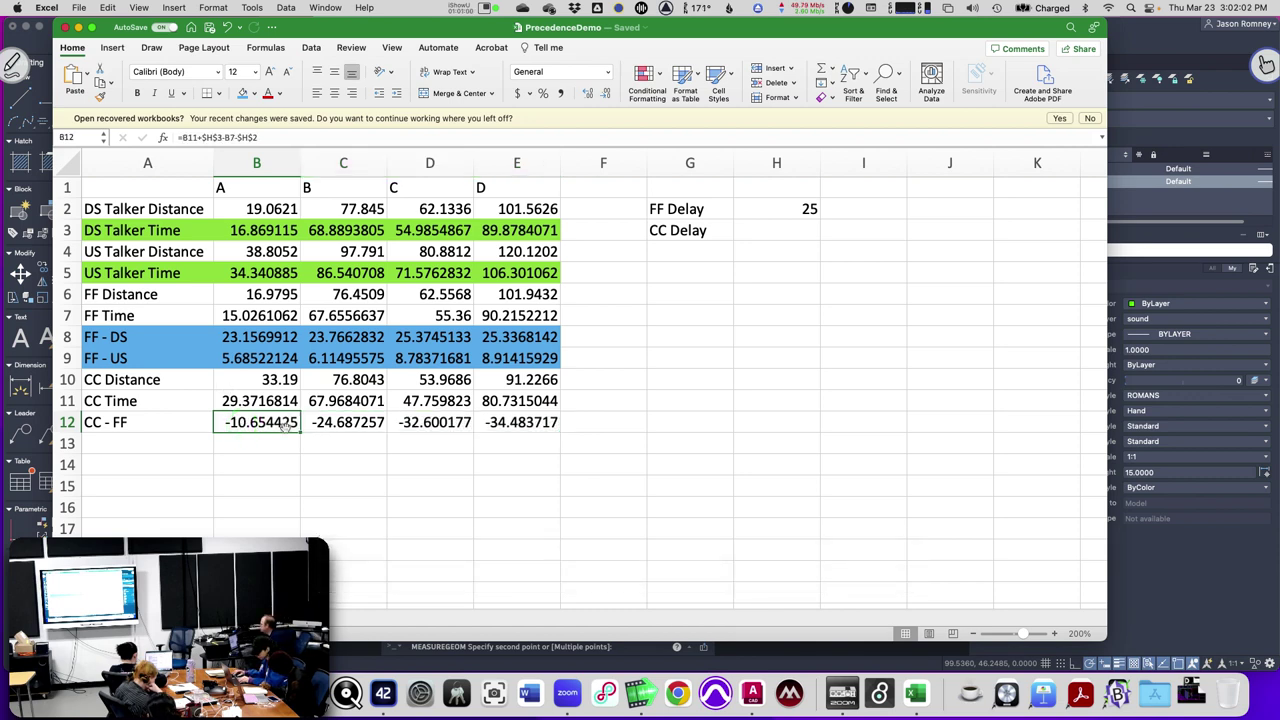
drag(300, 433, 551, 419)
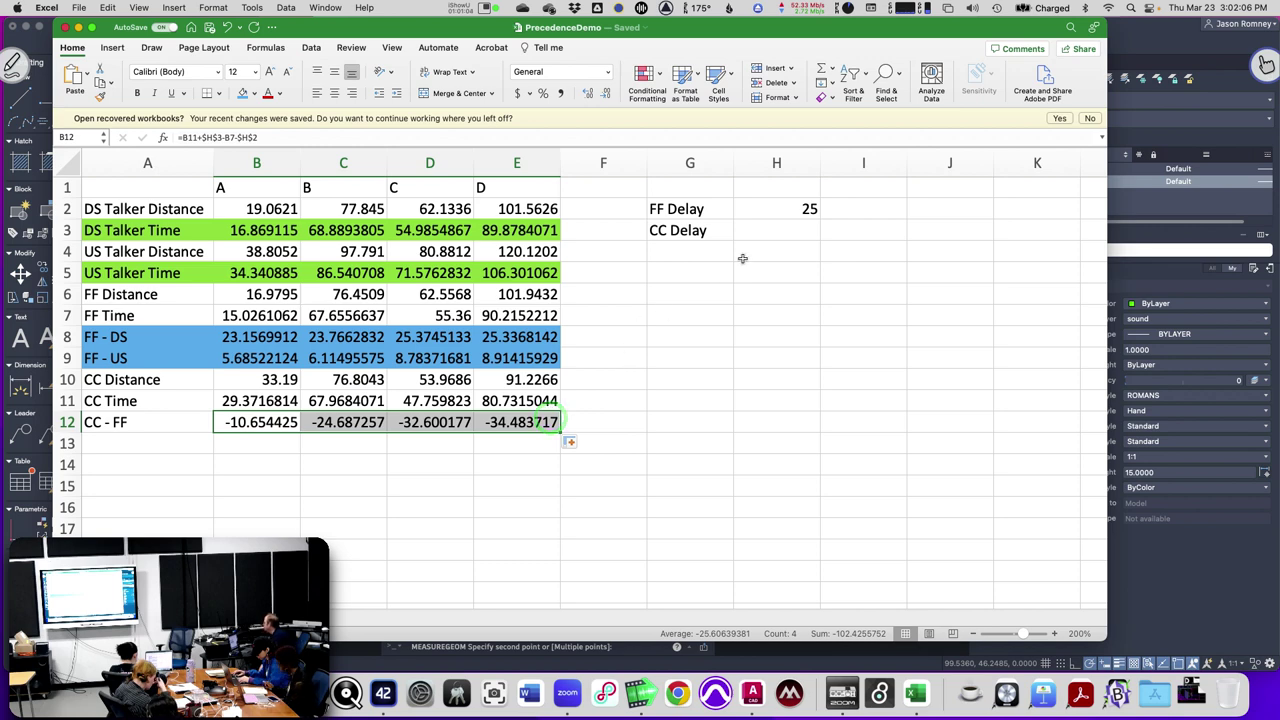
Set the CC Delay in H3 to 40.
click(767, 225)
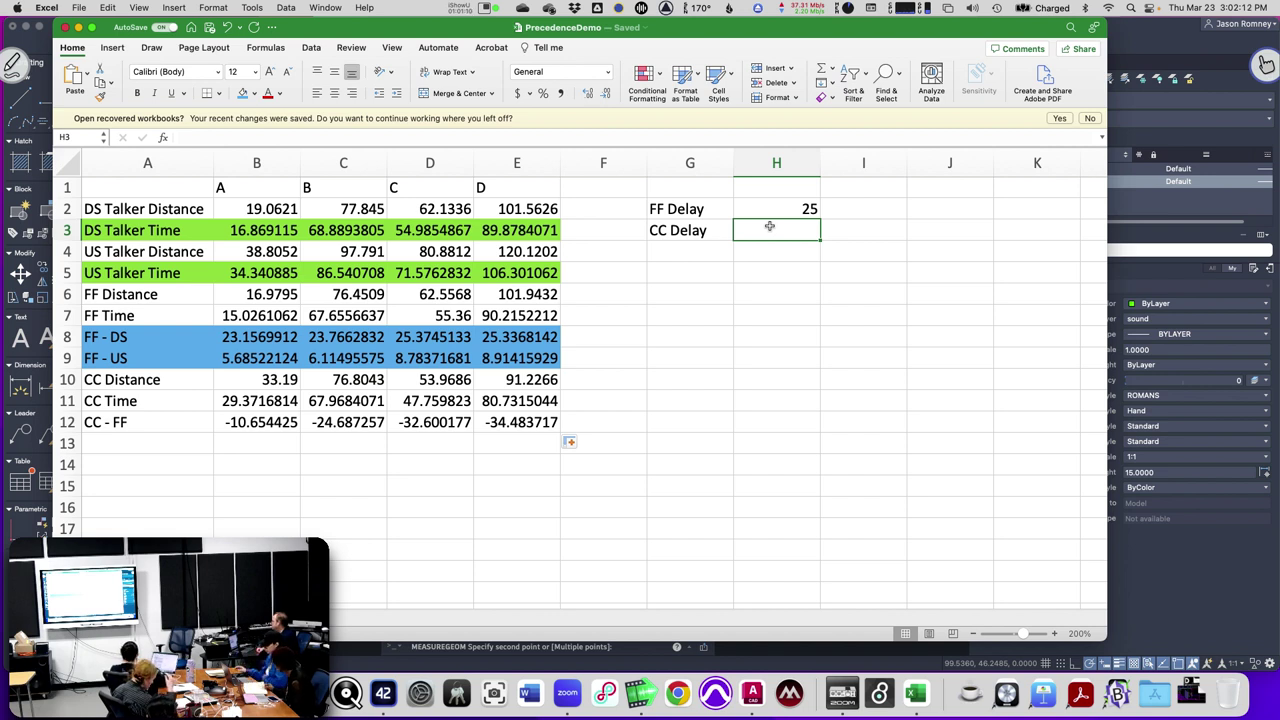
text(40)
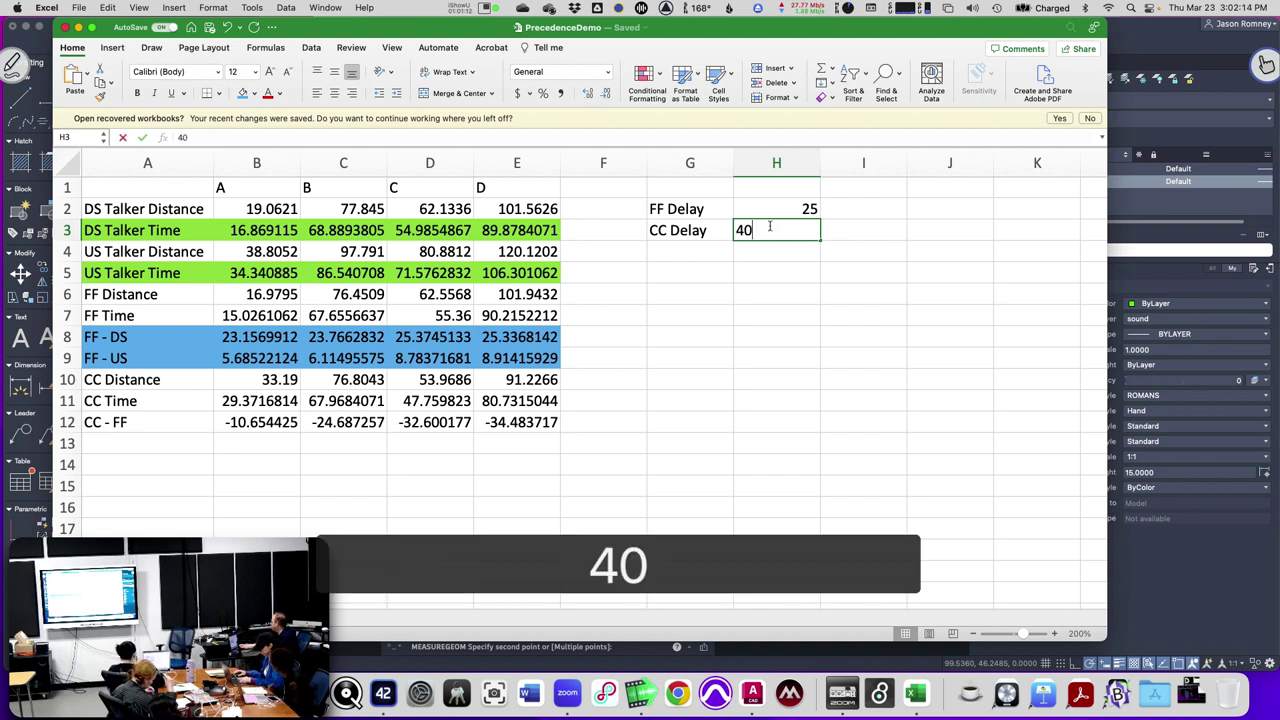
key(Return)
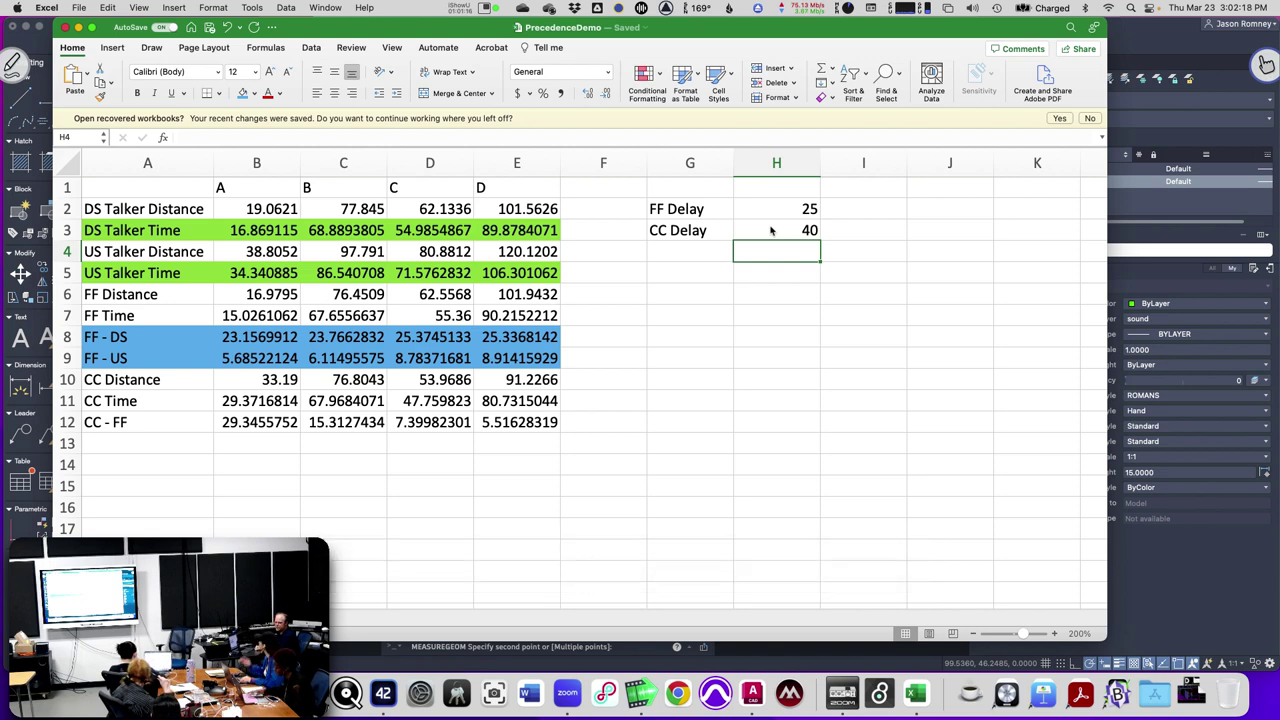
key(Up)
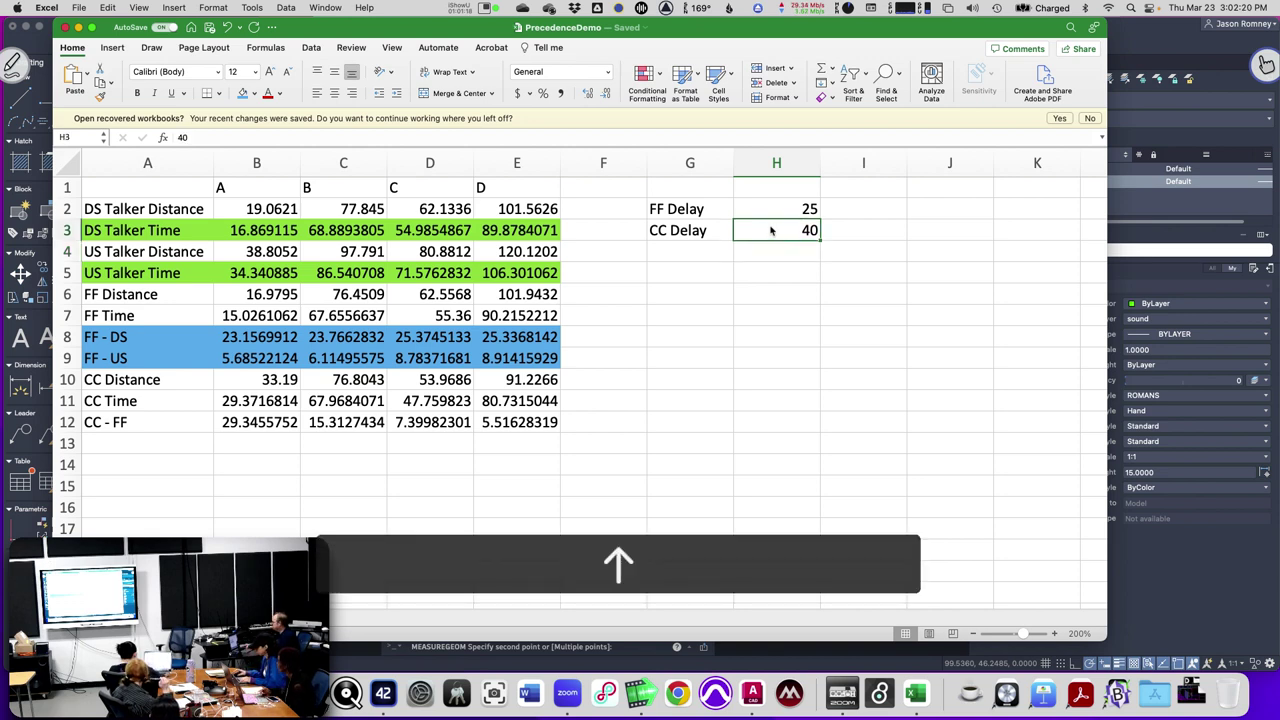
Shade the CC - FF row from A12 to E12 with the same blue fill as the FF difference rows.
drag(152, 424, 520, 420)
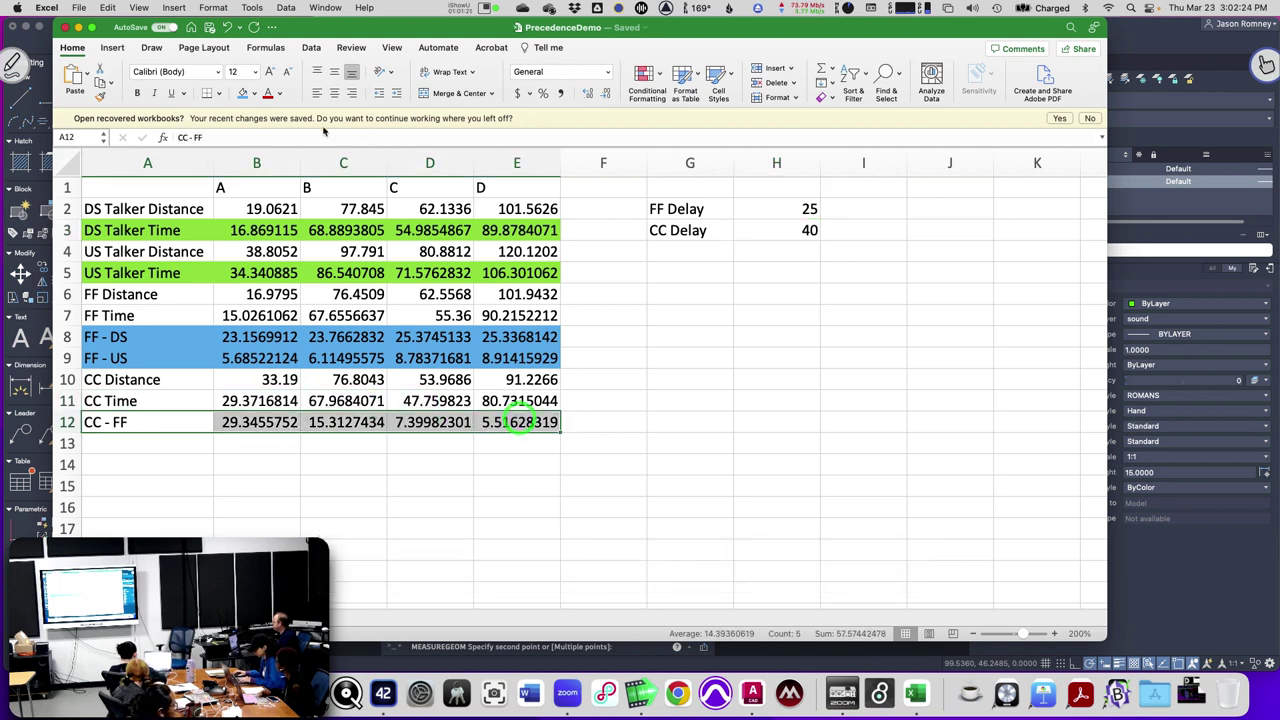
click(242, 93)
click(330, 466)
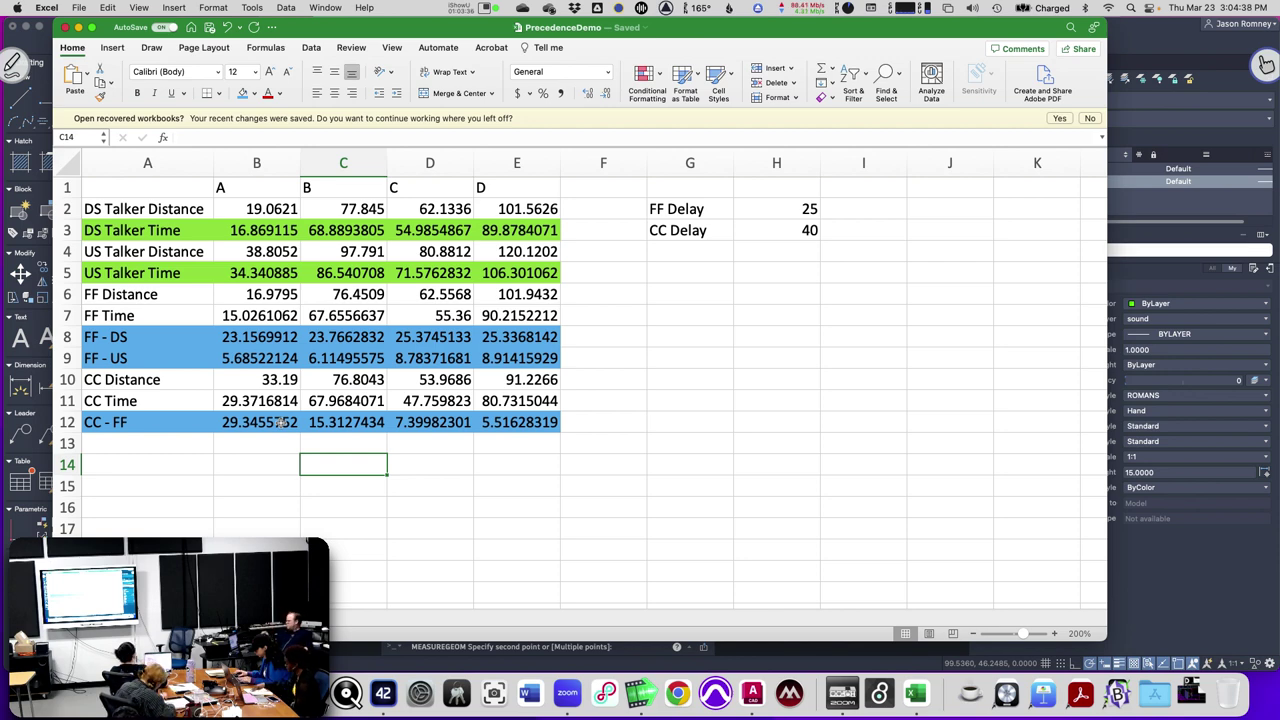
Switch to AutoCAD, end the distance measurement, and examine the loudspeaker and talker positions near seat A in the section.
click(1162, 42)
click(575, 401)
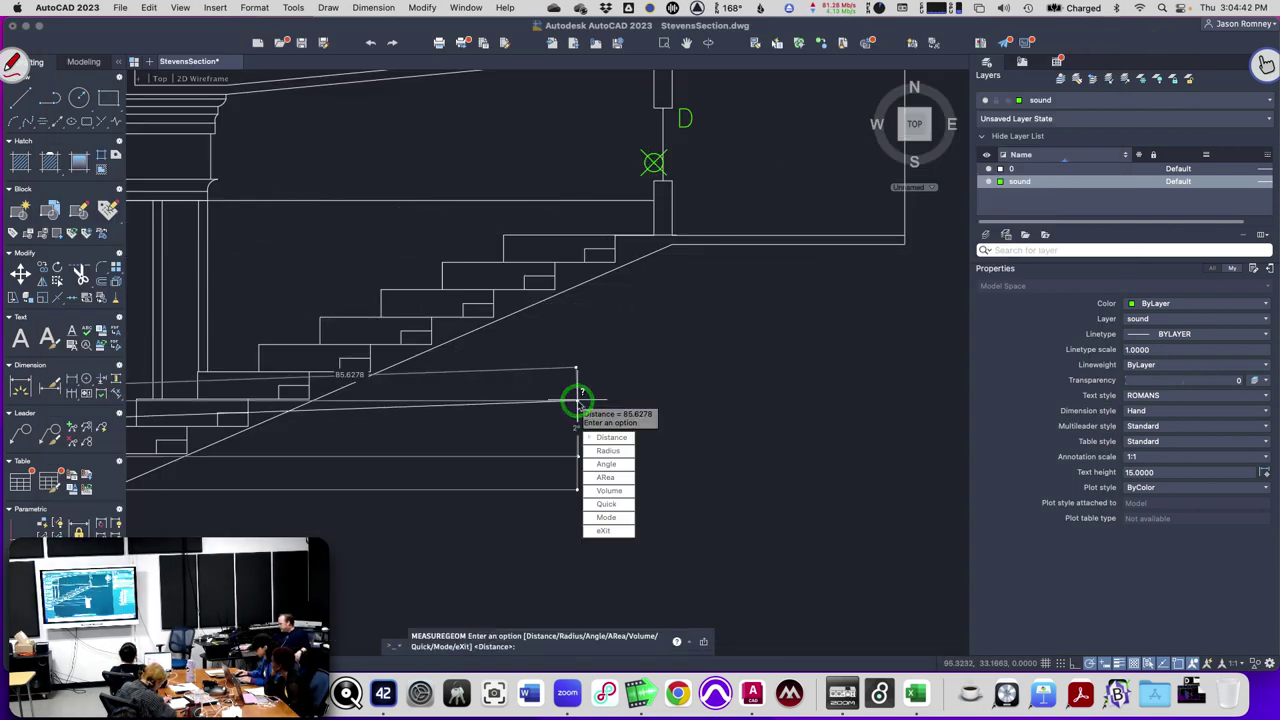
key(Escape)
key(Escape)
scroll(474, 411, up, 5)
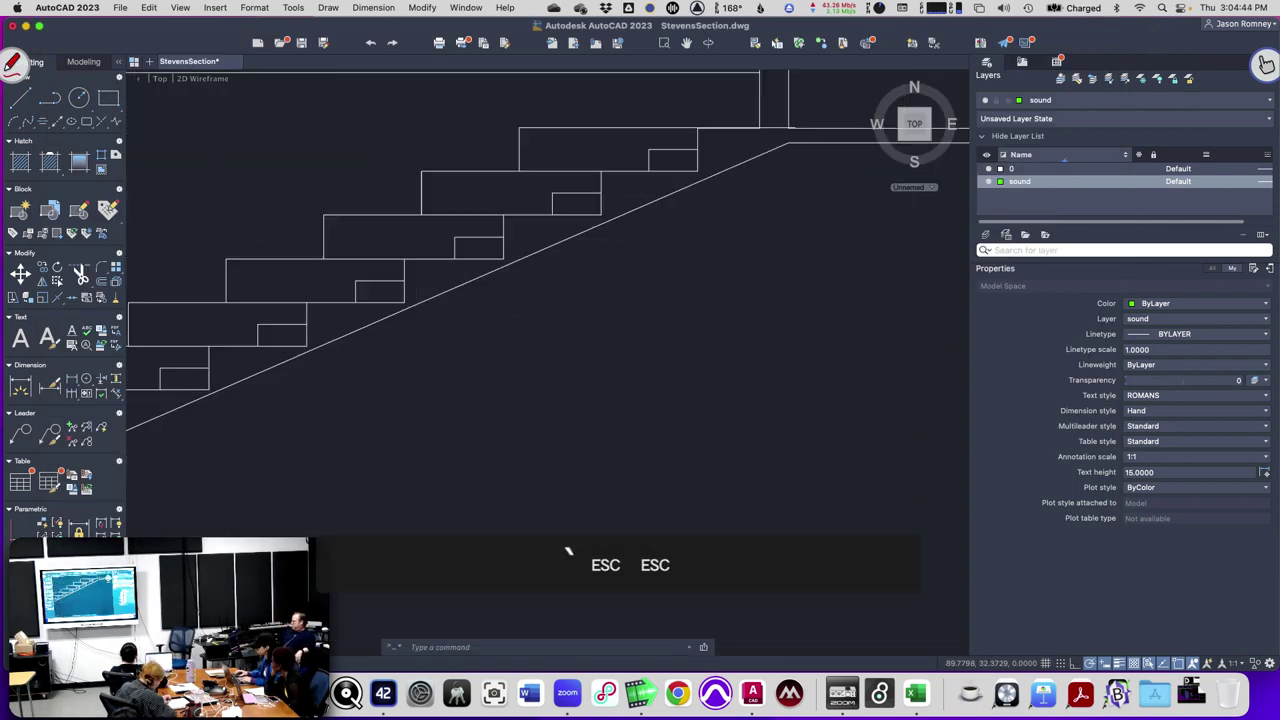
scroll(471, 409, down, 6)
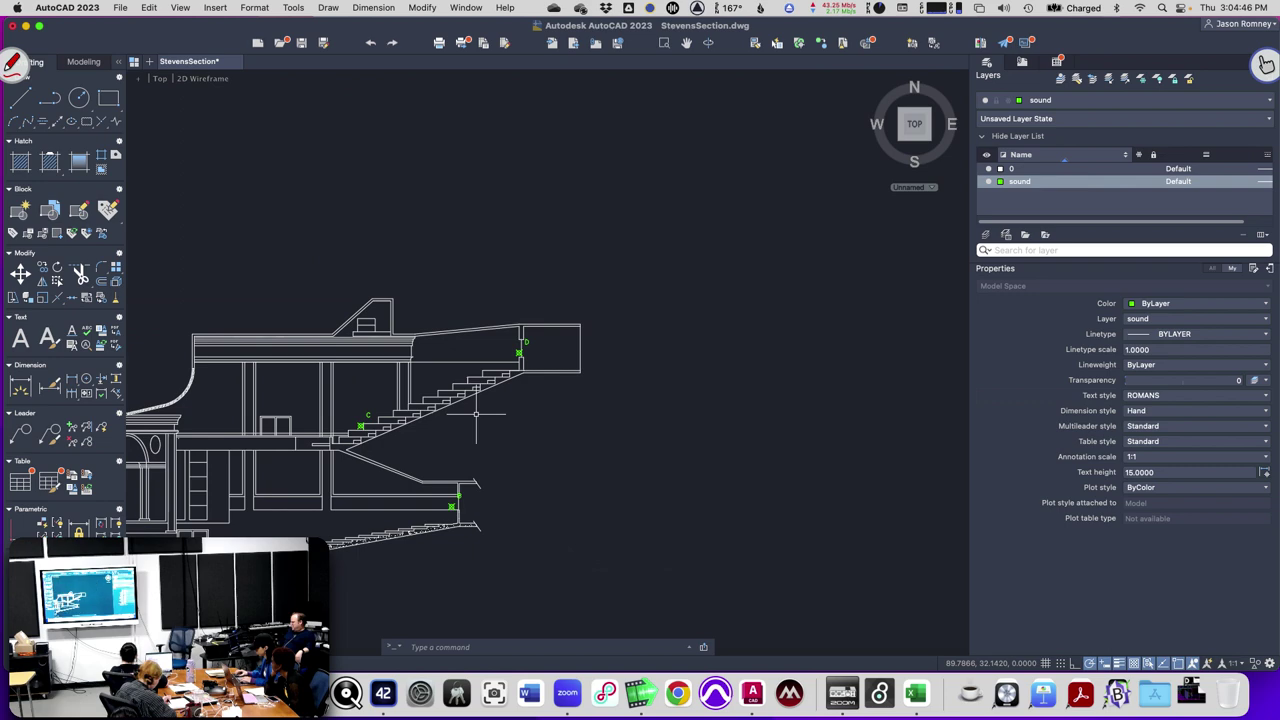
scroll(434, 445, down, 2)
scroll(342, 474, up, 8)
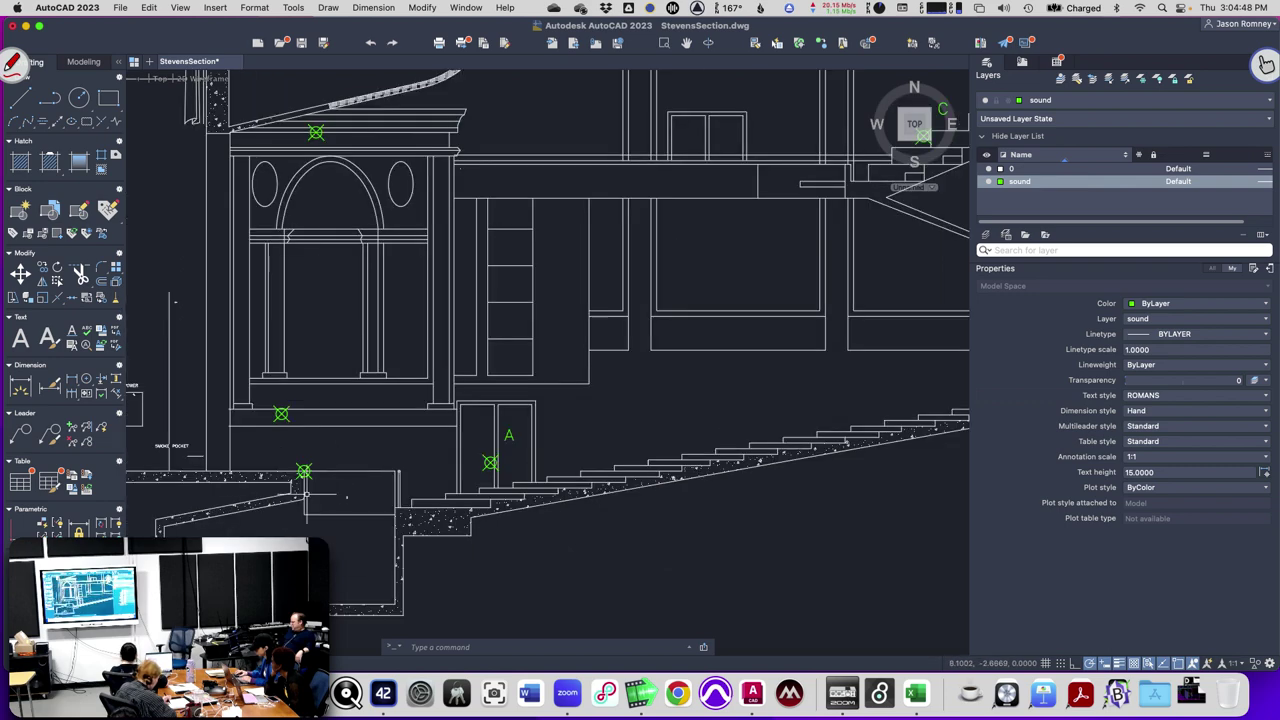
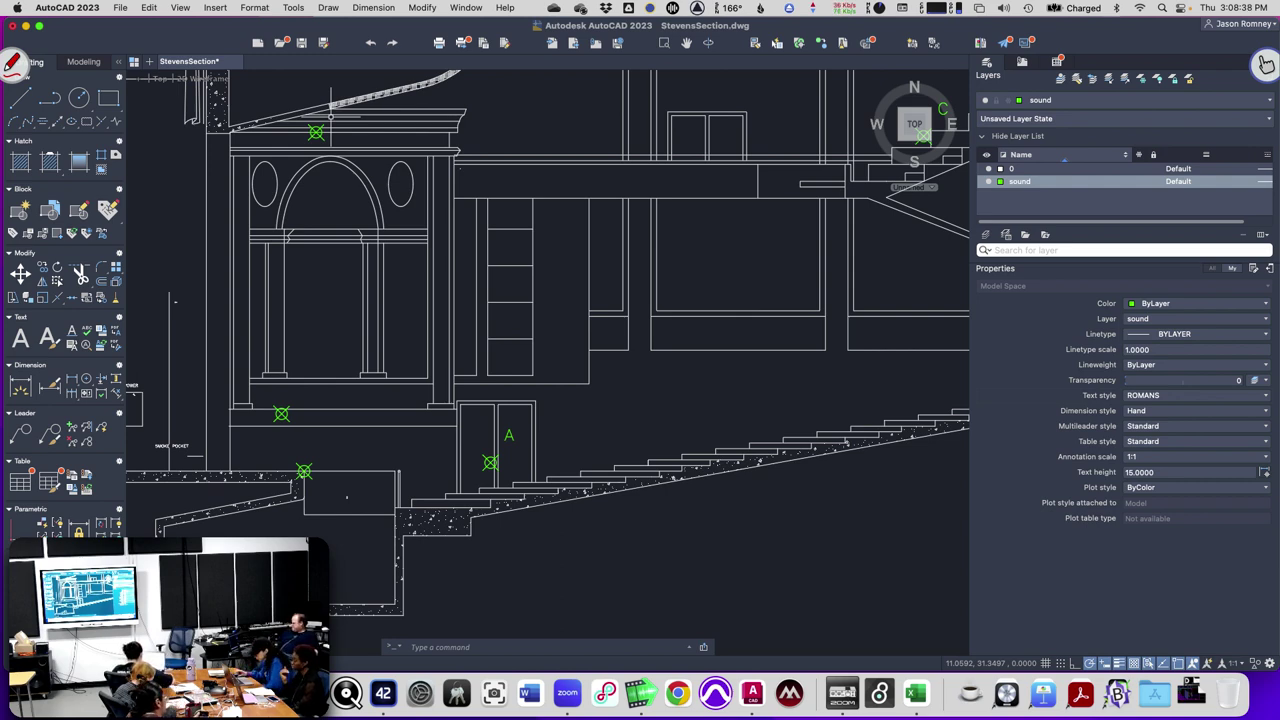
Switch back to Excel and review the FF Delay, the FF - DS formula in B8 and the CC - FF formula in B12.
click(925, 700)
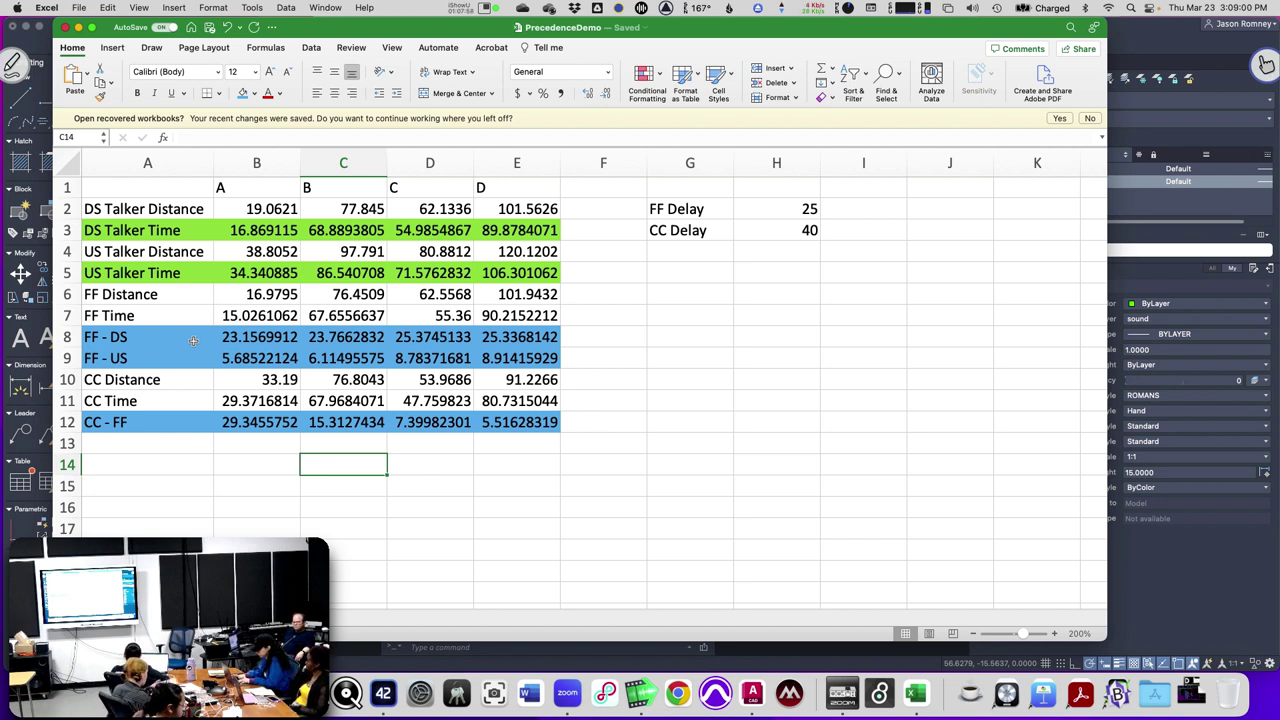
click(756, 205)
click(258, 341)
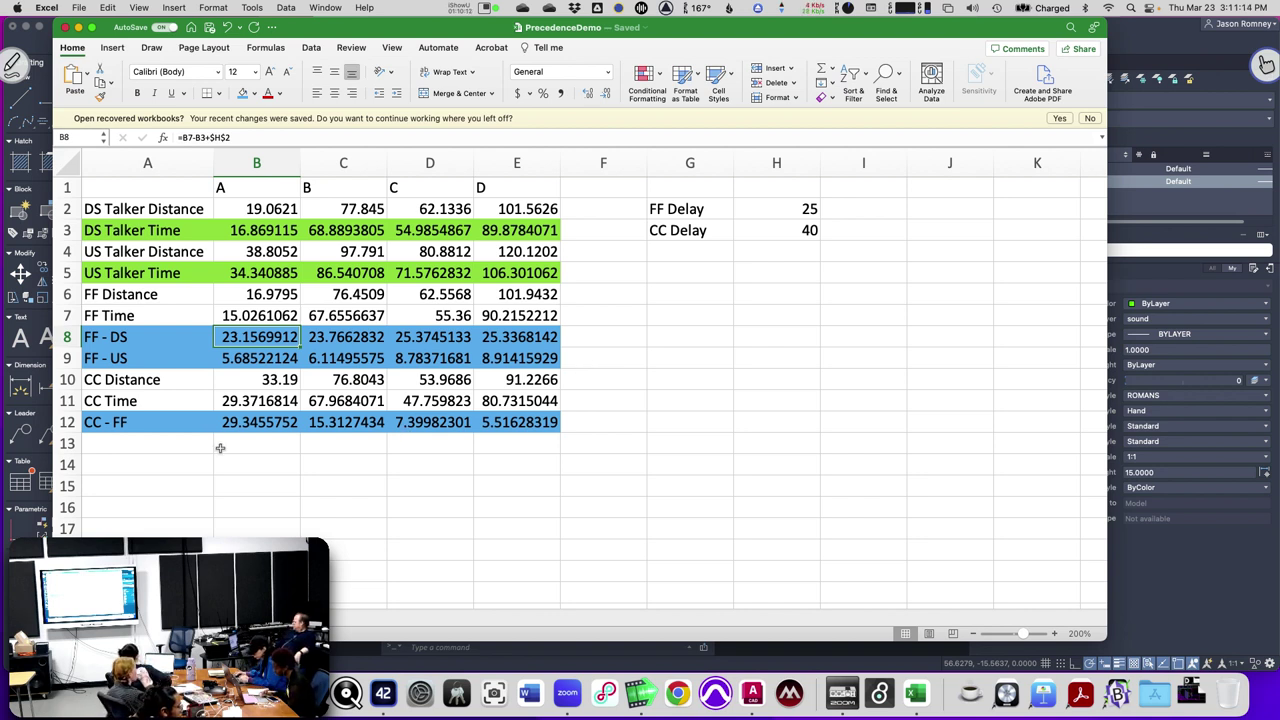
click(152, 427)
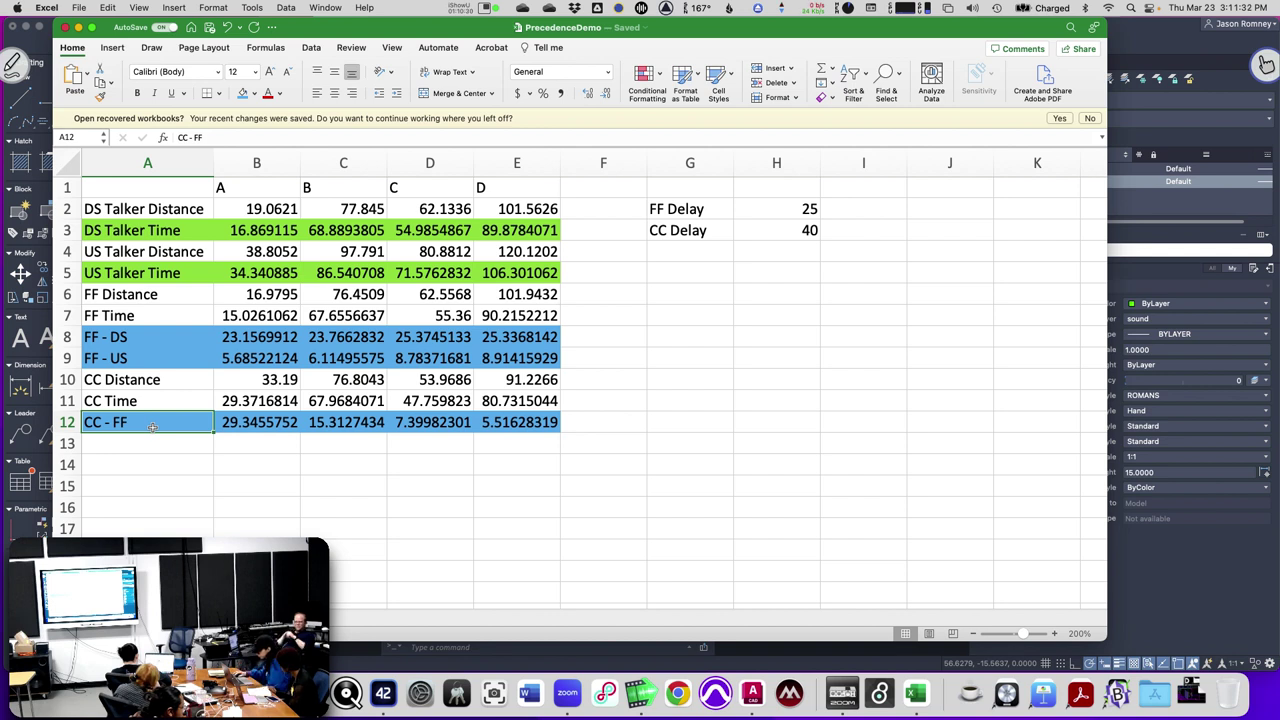
click(224, 426)
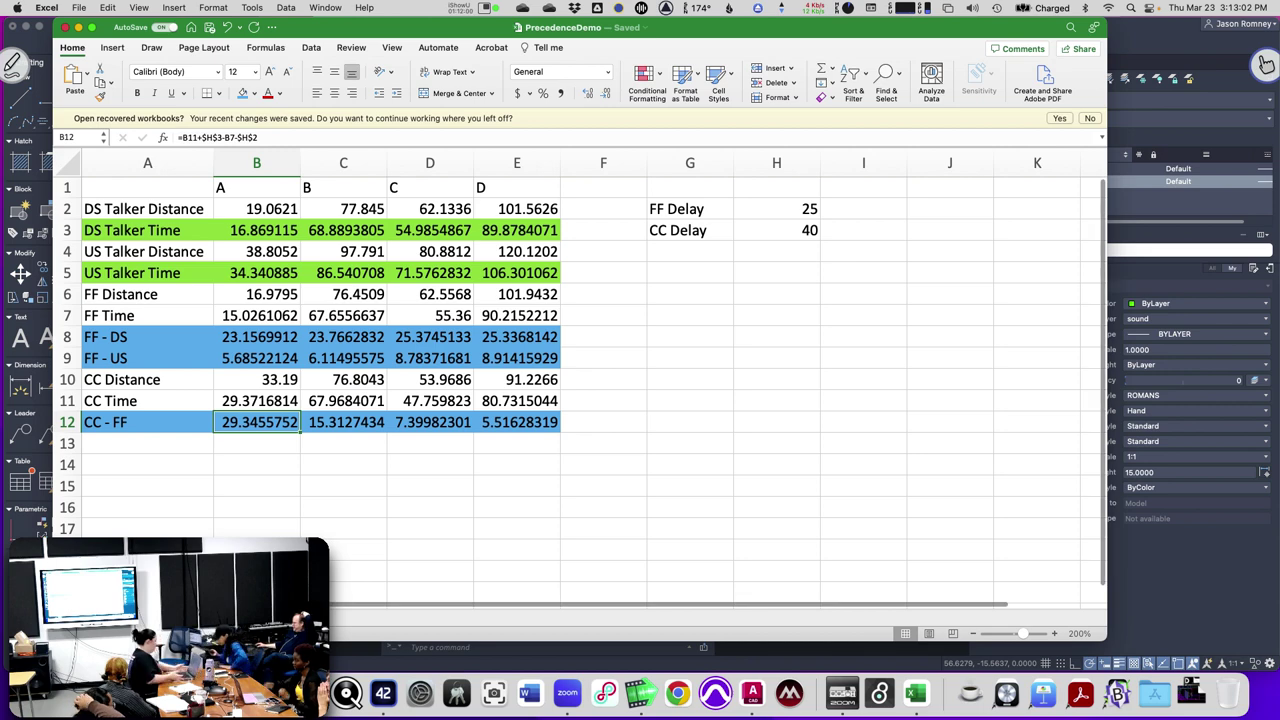
Switch to Safari and open the UNCSA Canvas login page.
key(super+Tab)
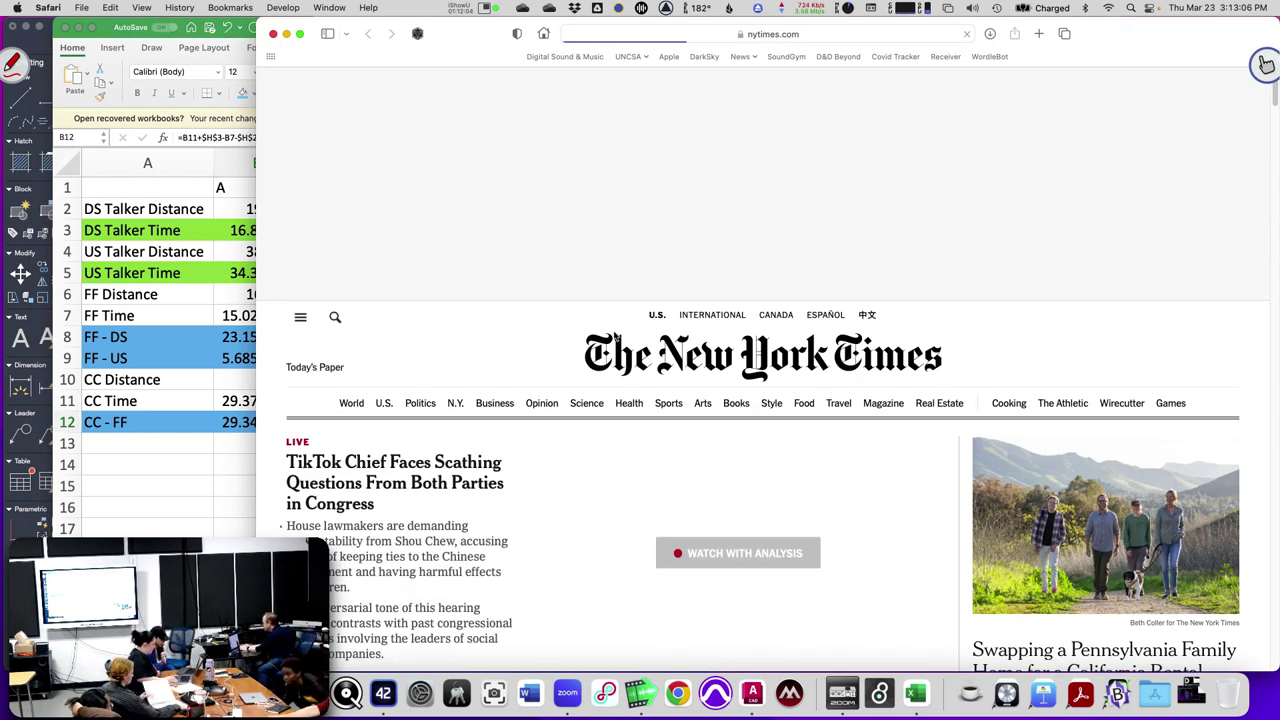
key(super+l)
text(uncsa.)
key(Return)
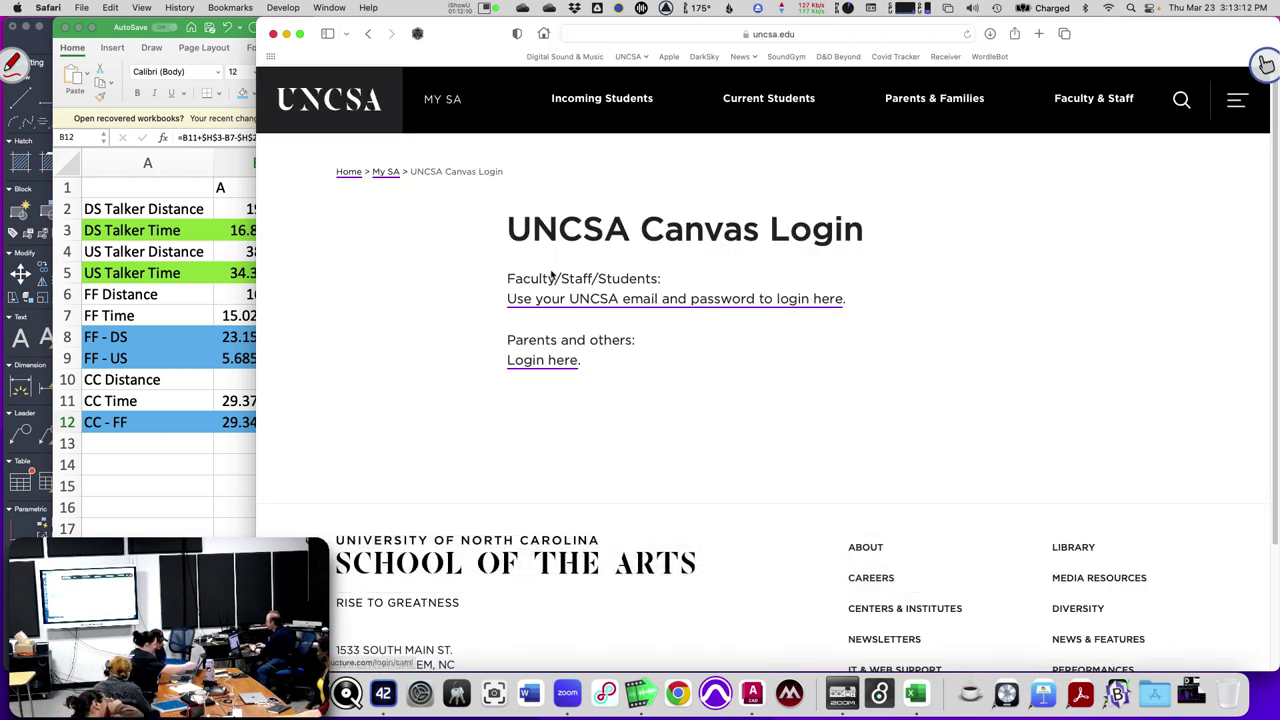
Sign in to Canvas as faculty with the listed school account and its saved account password.
click(570, 304)
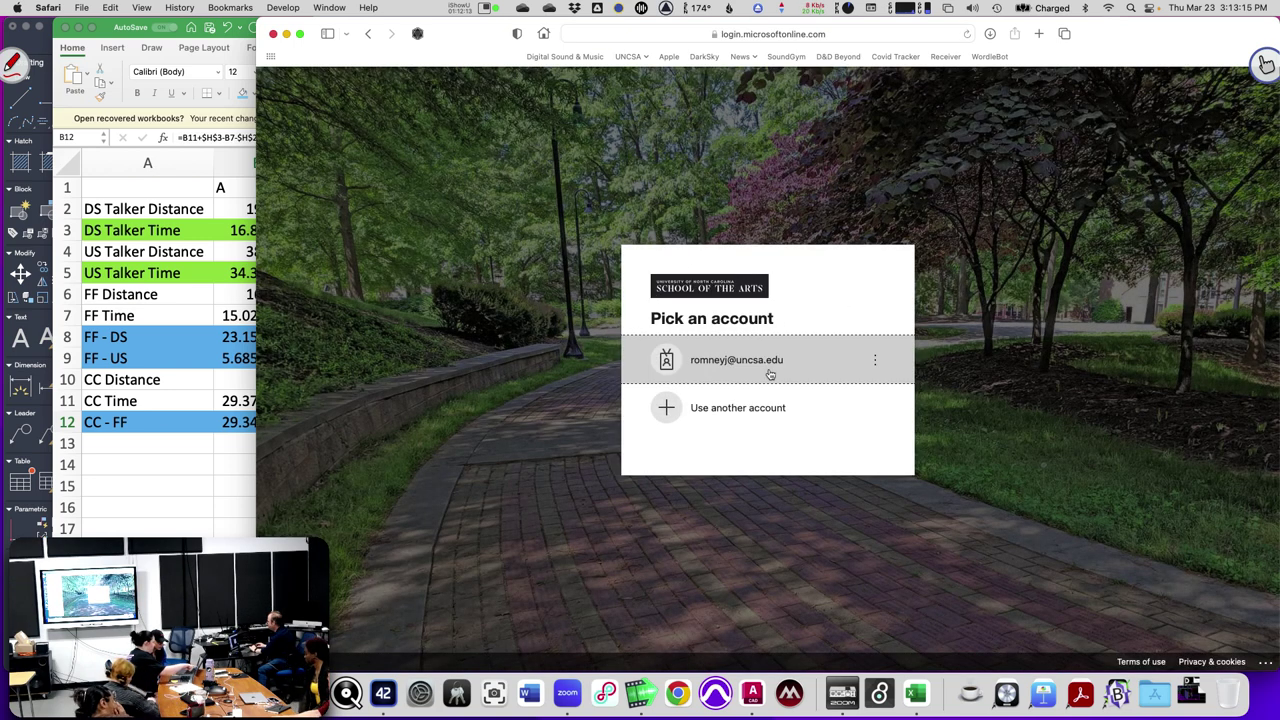
click(770, 374)
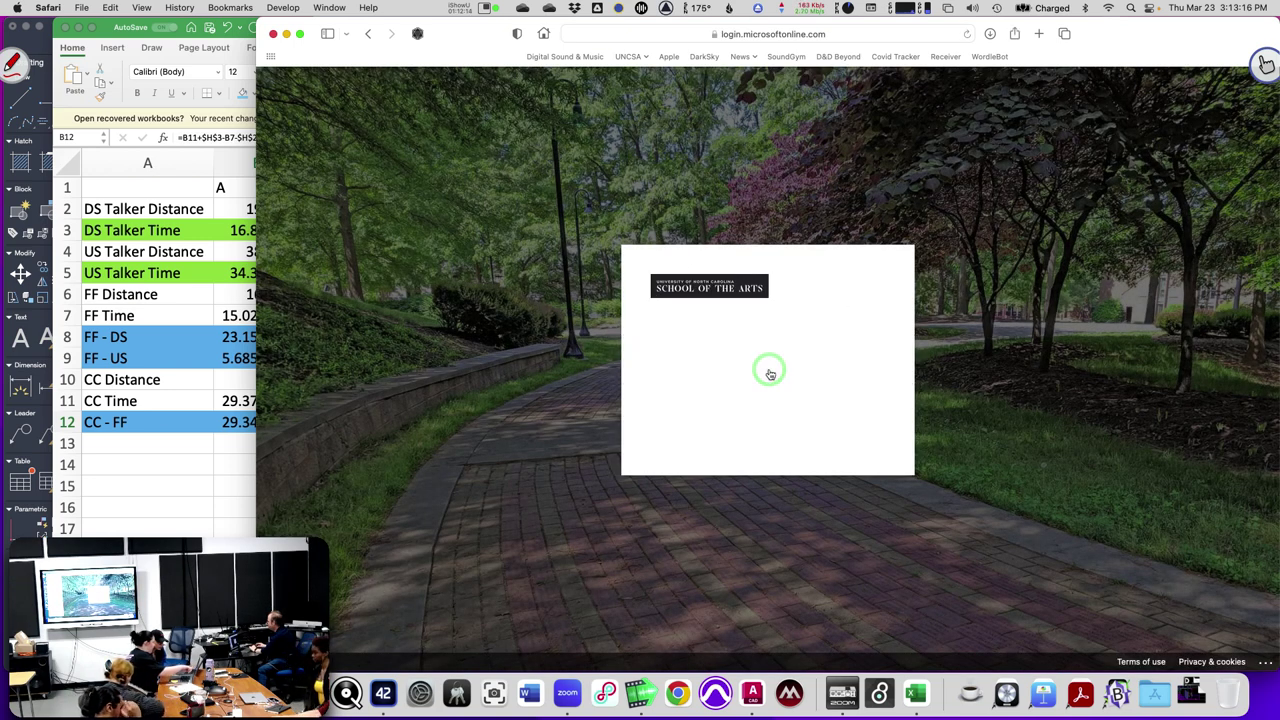
key(Return)
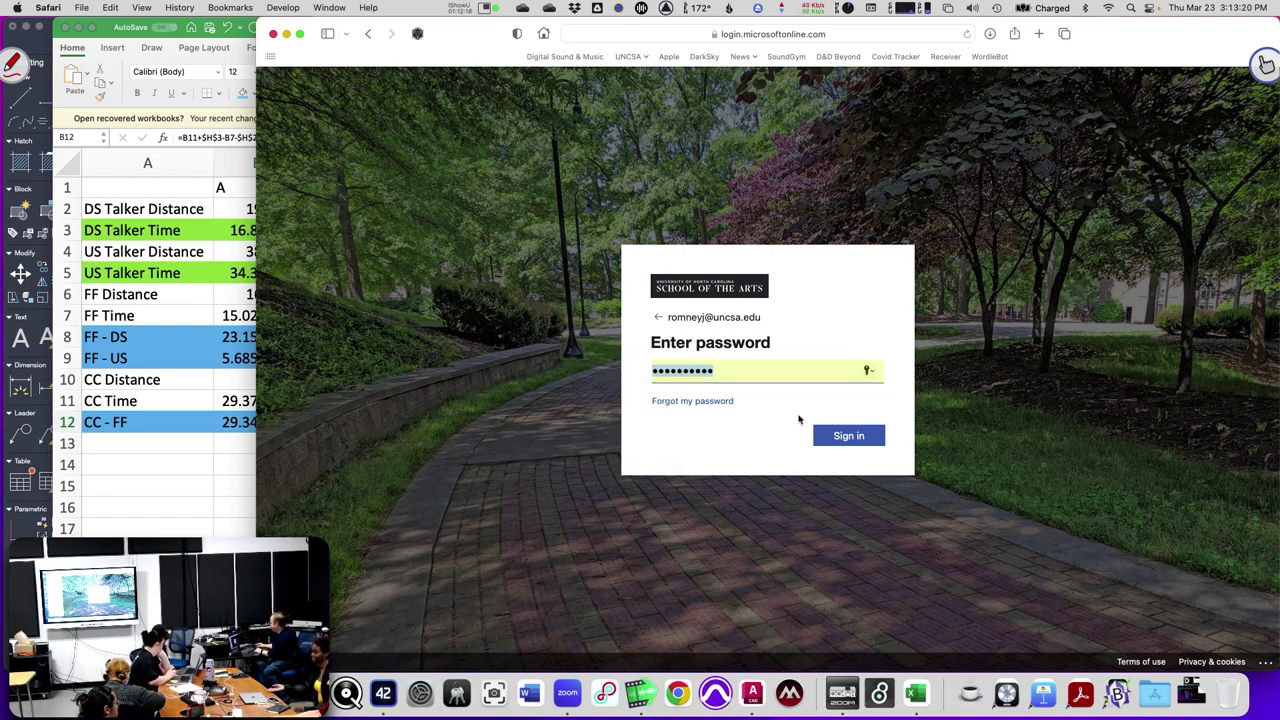
click(822, 439)
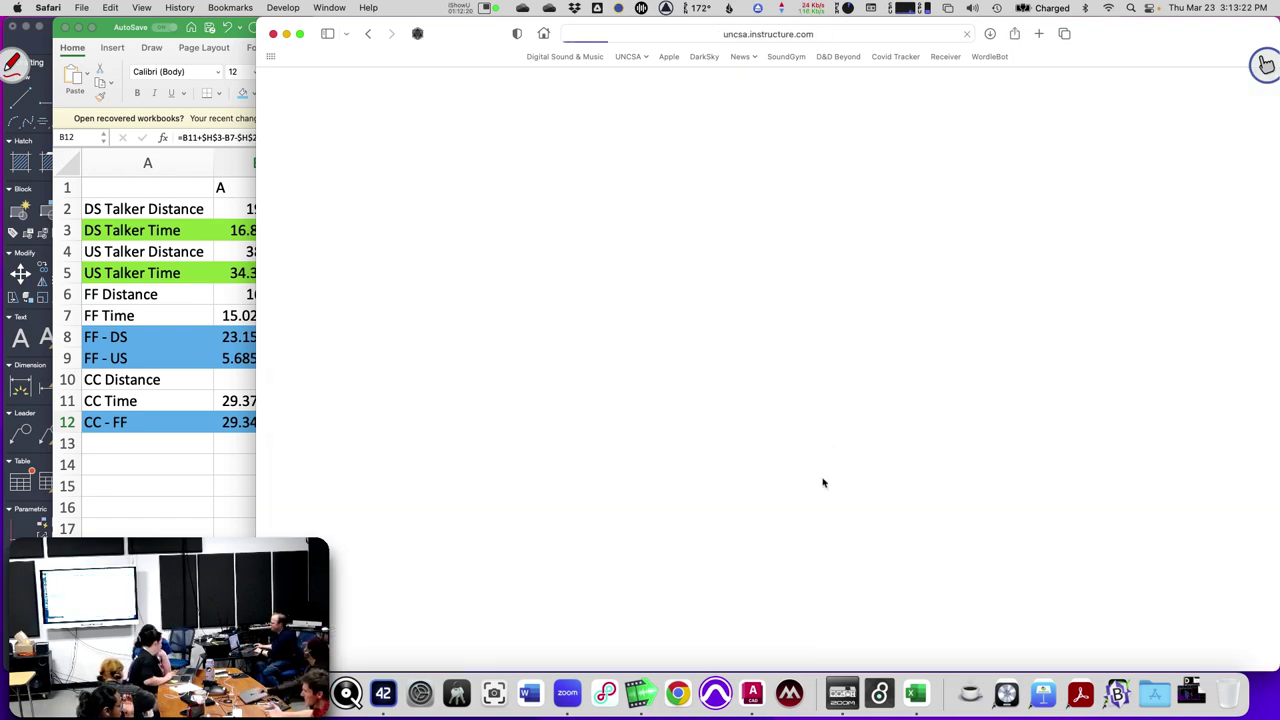
Move the browser window fully into view and open the modules list of the DEP2812.01 Sound System Design course.
drag(460, 34, 318, 8)
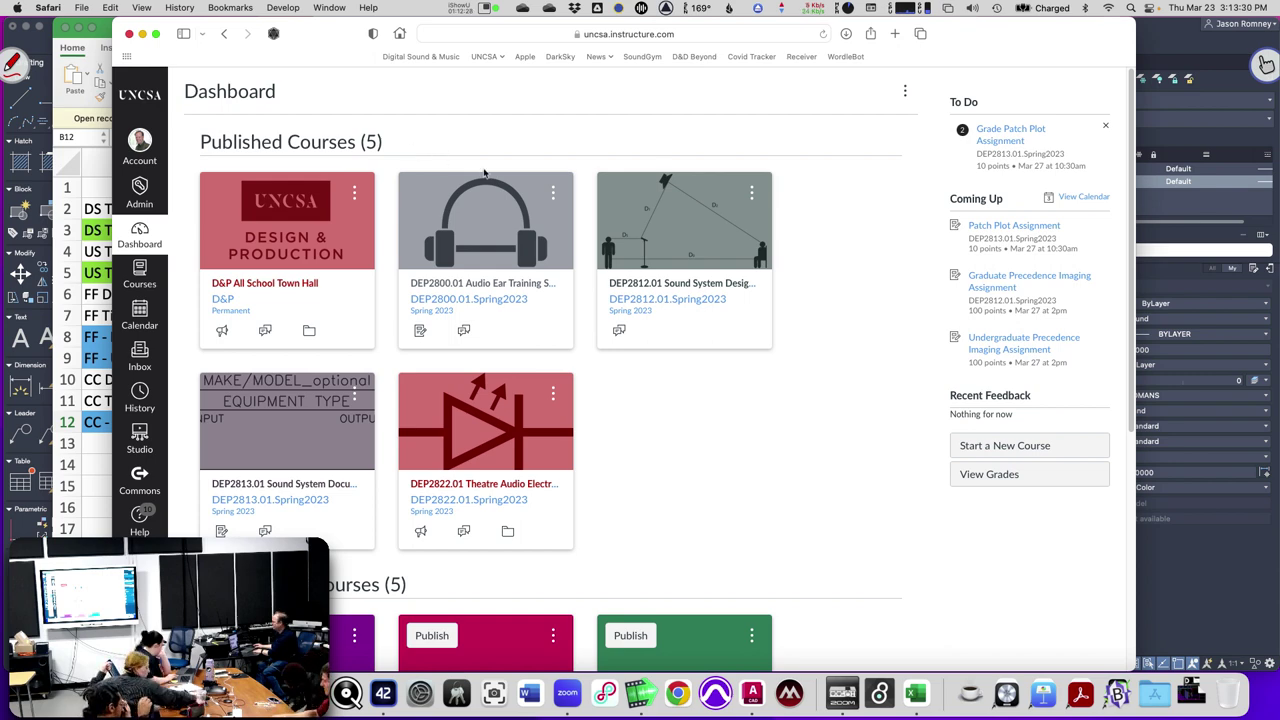
click(641, 288)
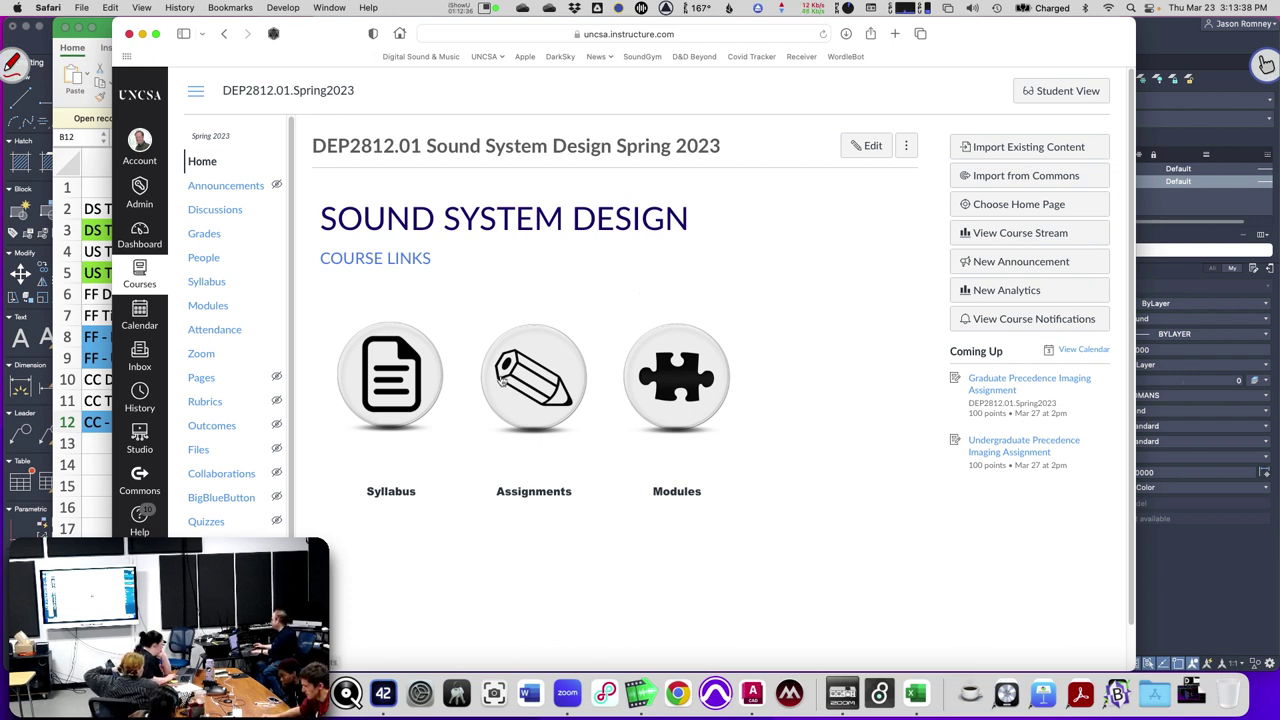
click(647, 388)
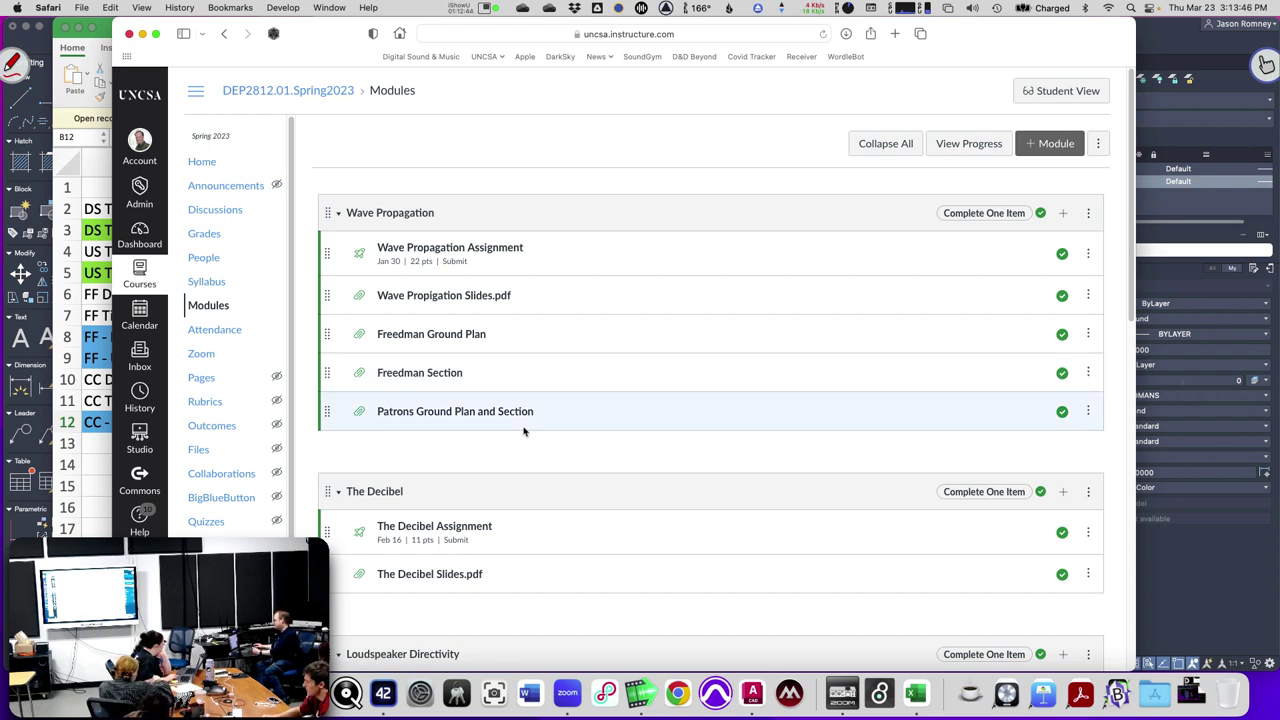
Open the Graduate Precedence Imaging Assignment from the Precedence Imaging module and download Graduate_PrecedenceAssignment_CAD.dwg.
scroll(527, 445, down, 10)
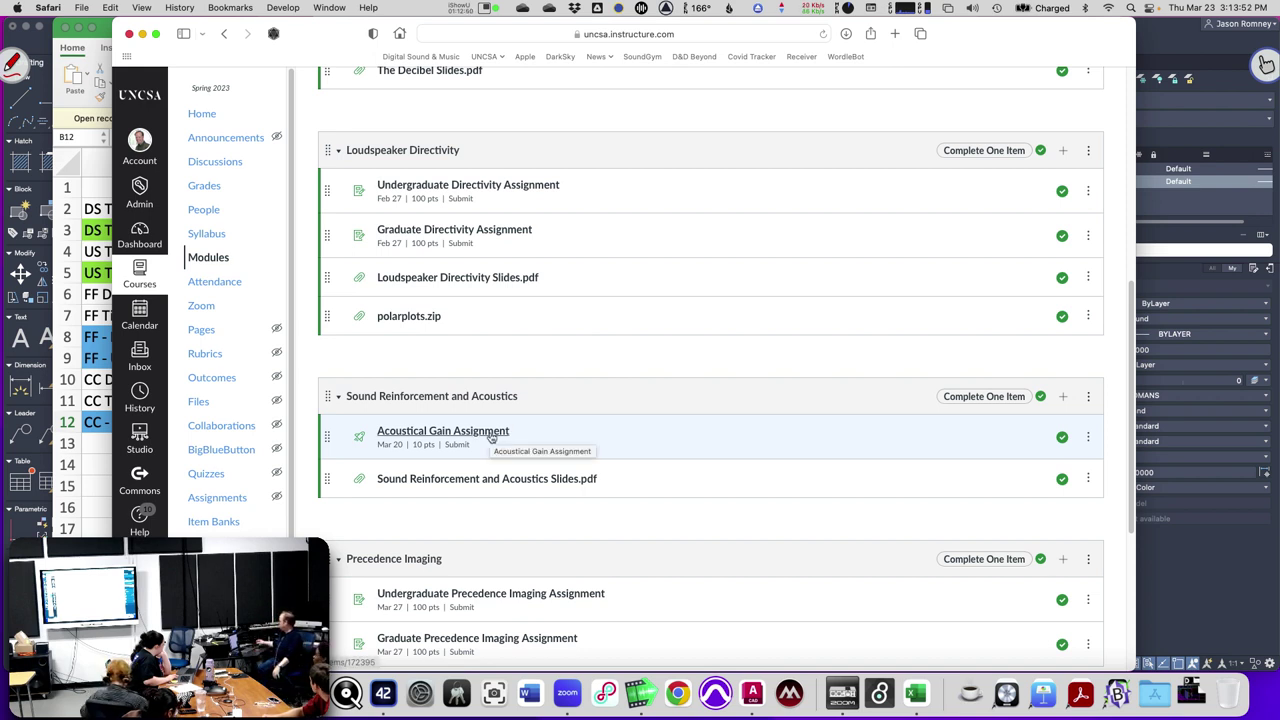
click(445, 231)
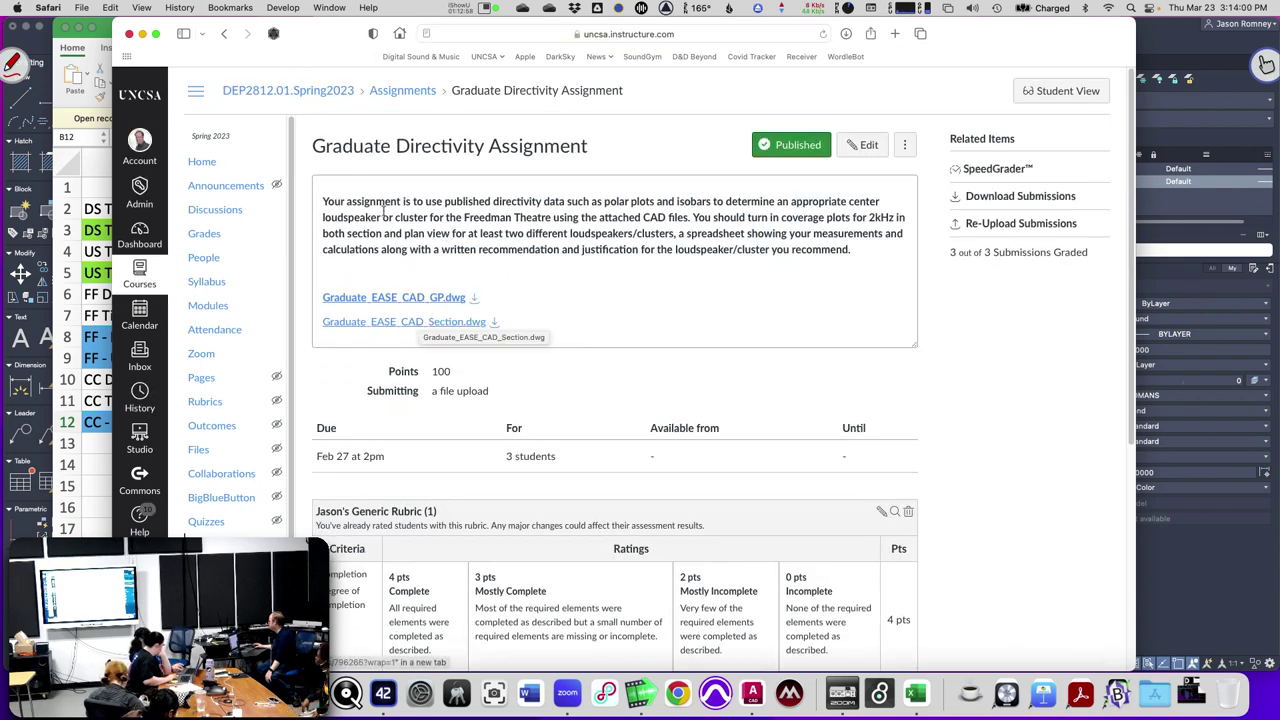
key(super+bracketleft)
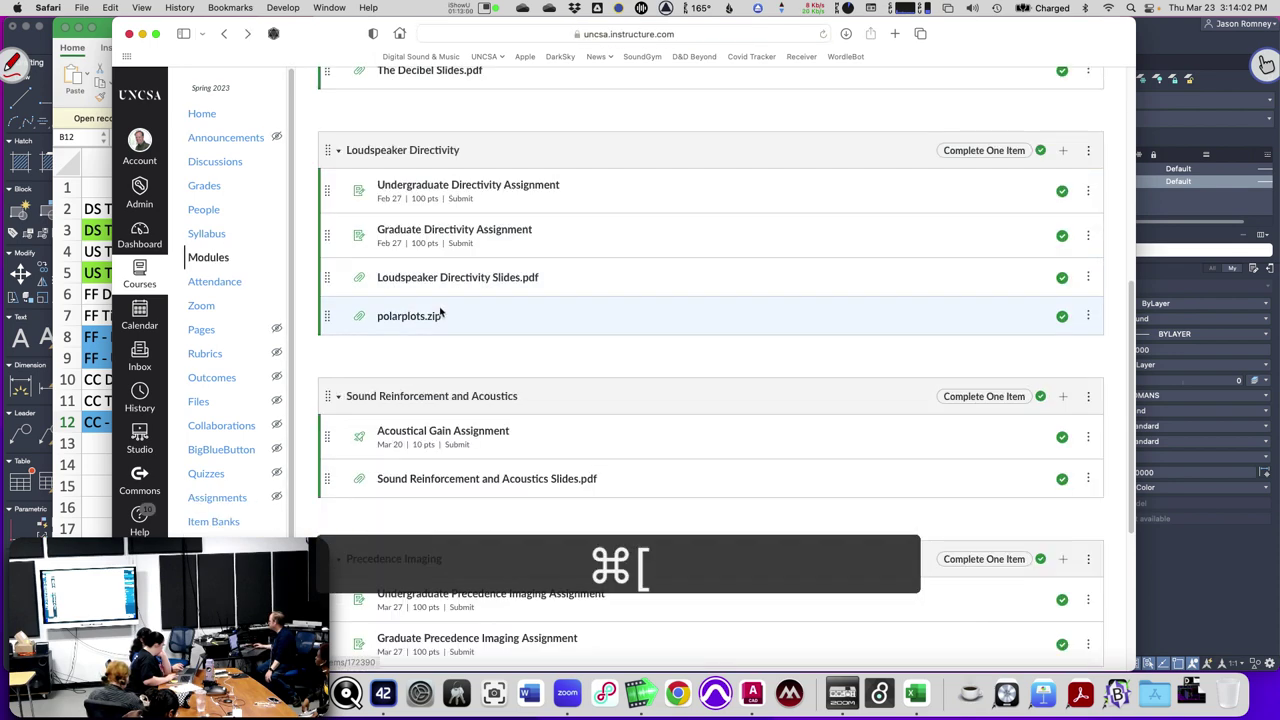
click(478, 626)
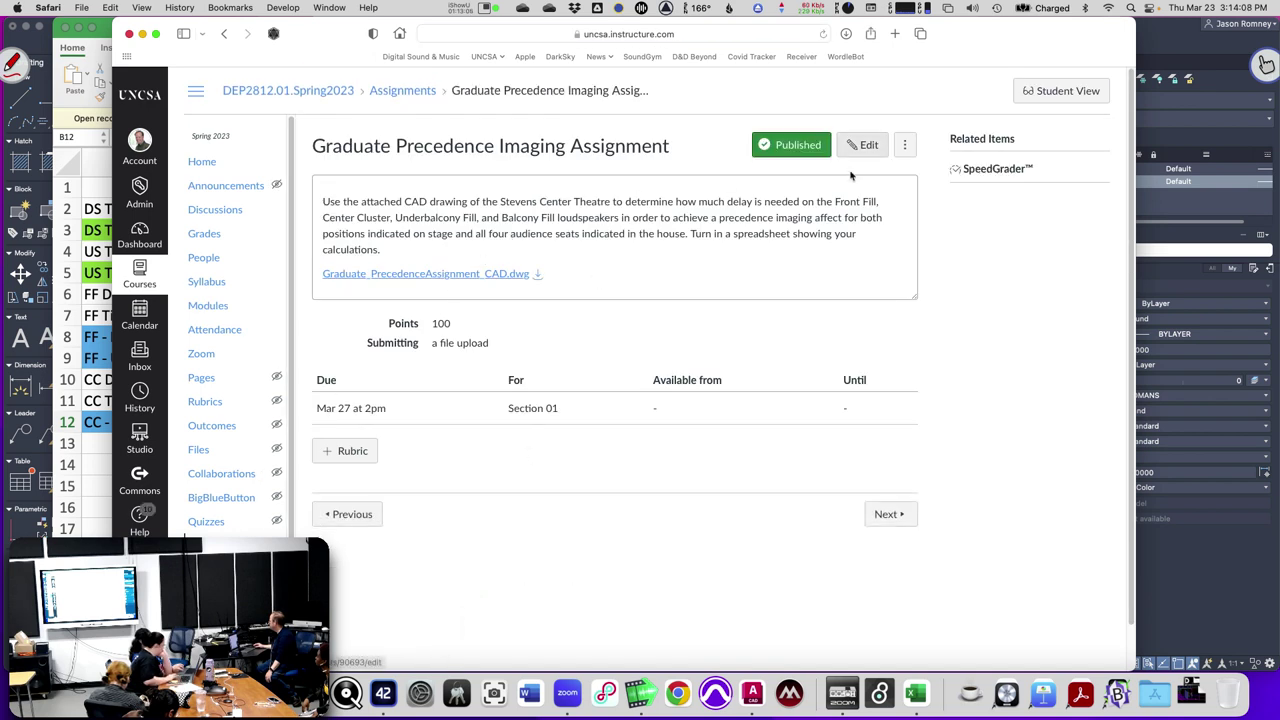
click(538, 278)
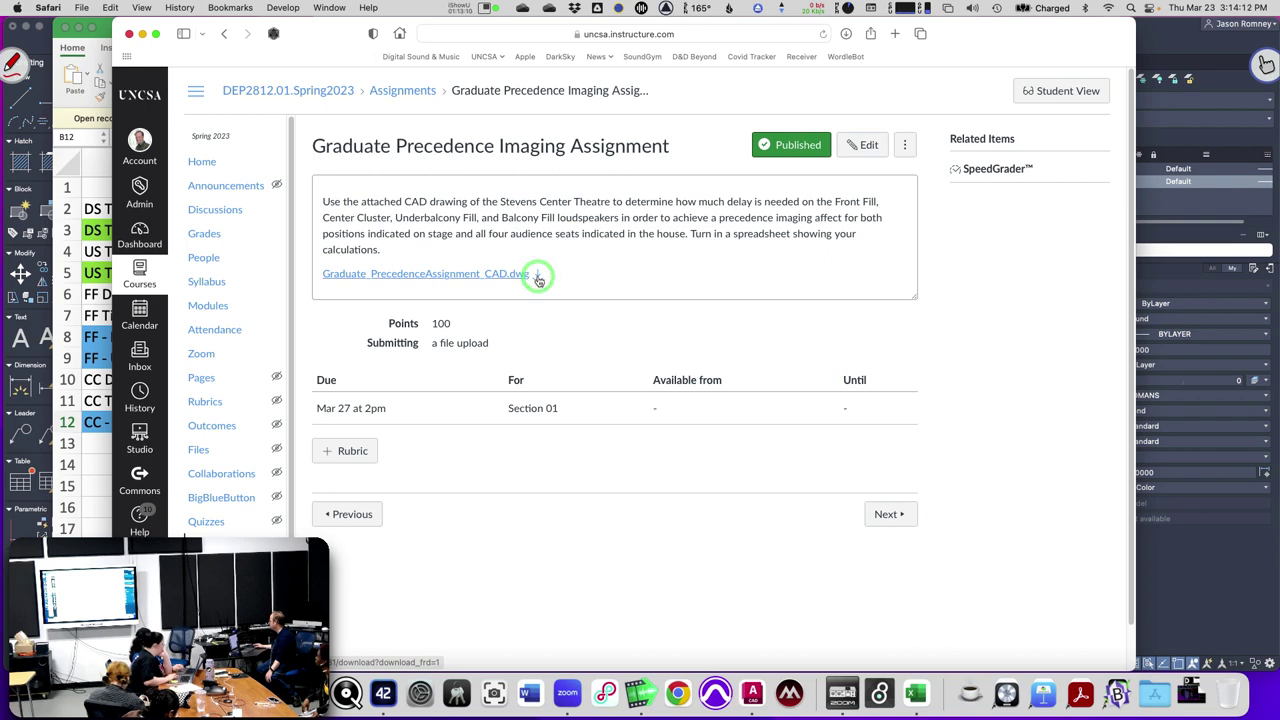